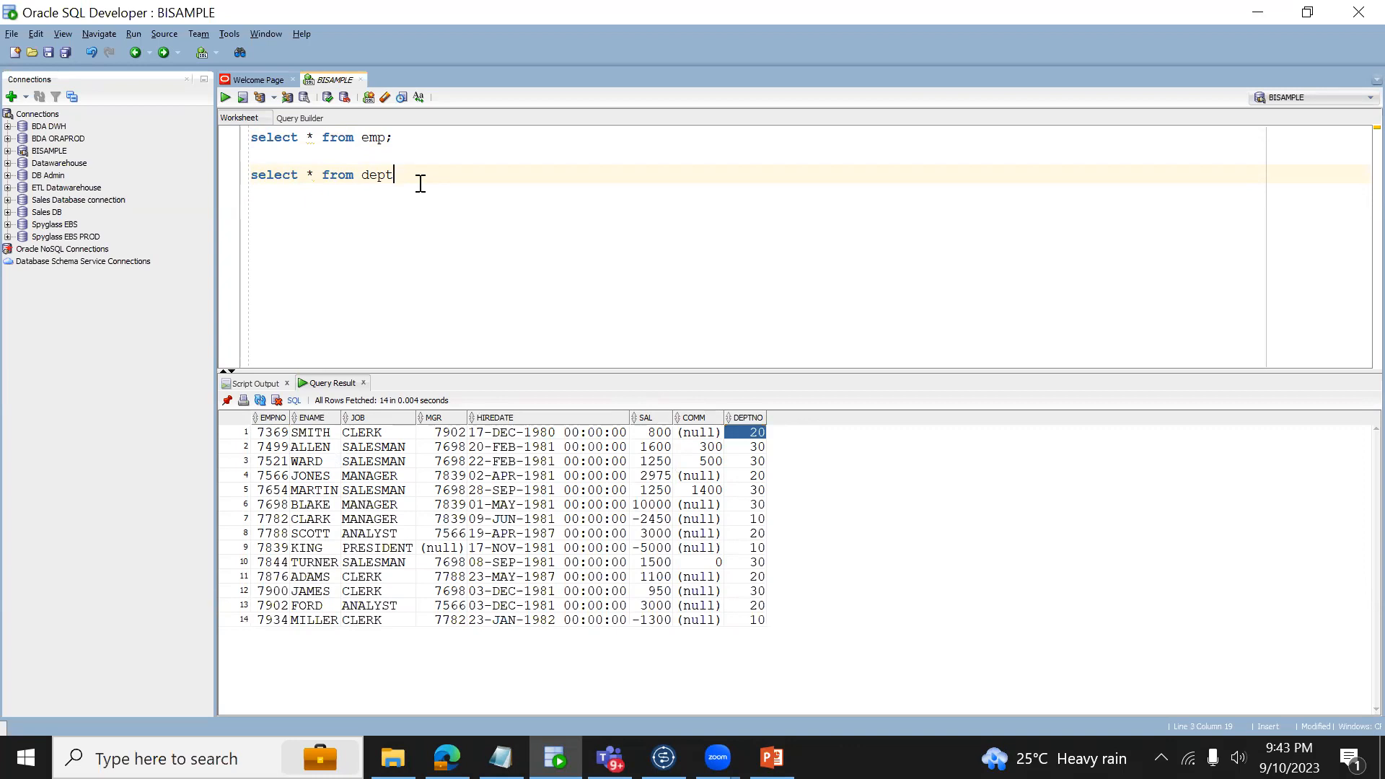
Step: Run the query on the dept table and paste all its result rows into the worksheet below the query
key("ctrl+Return")
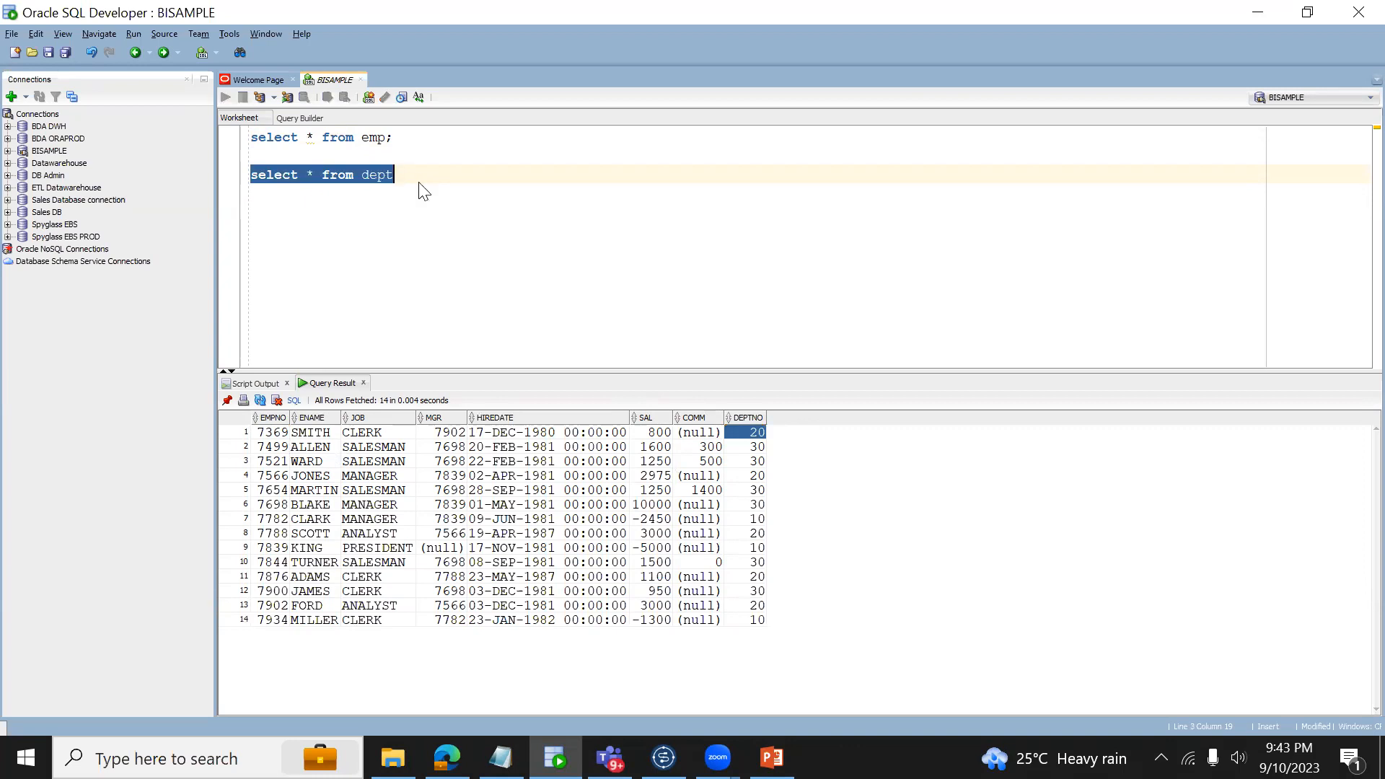
left_click(284, 449)
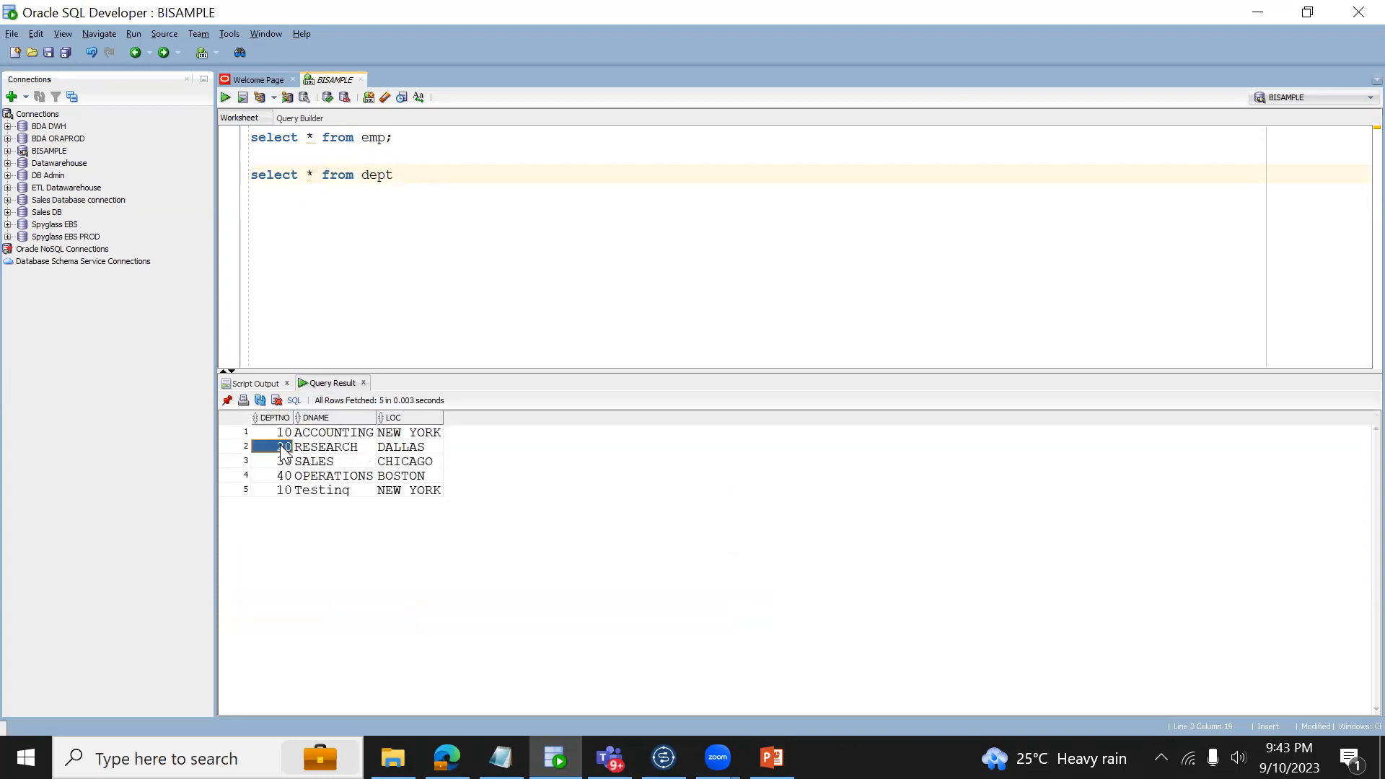
key("Right")
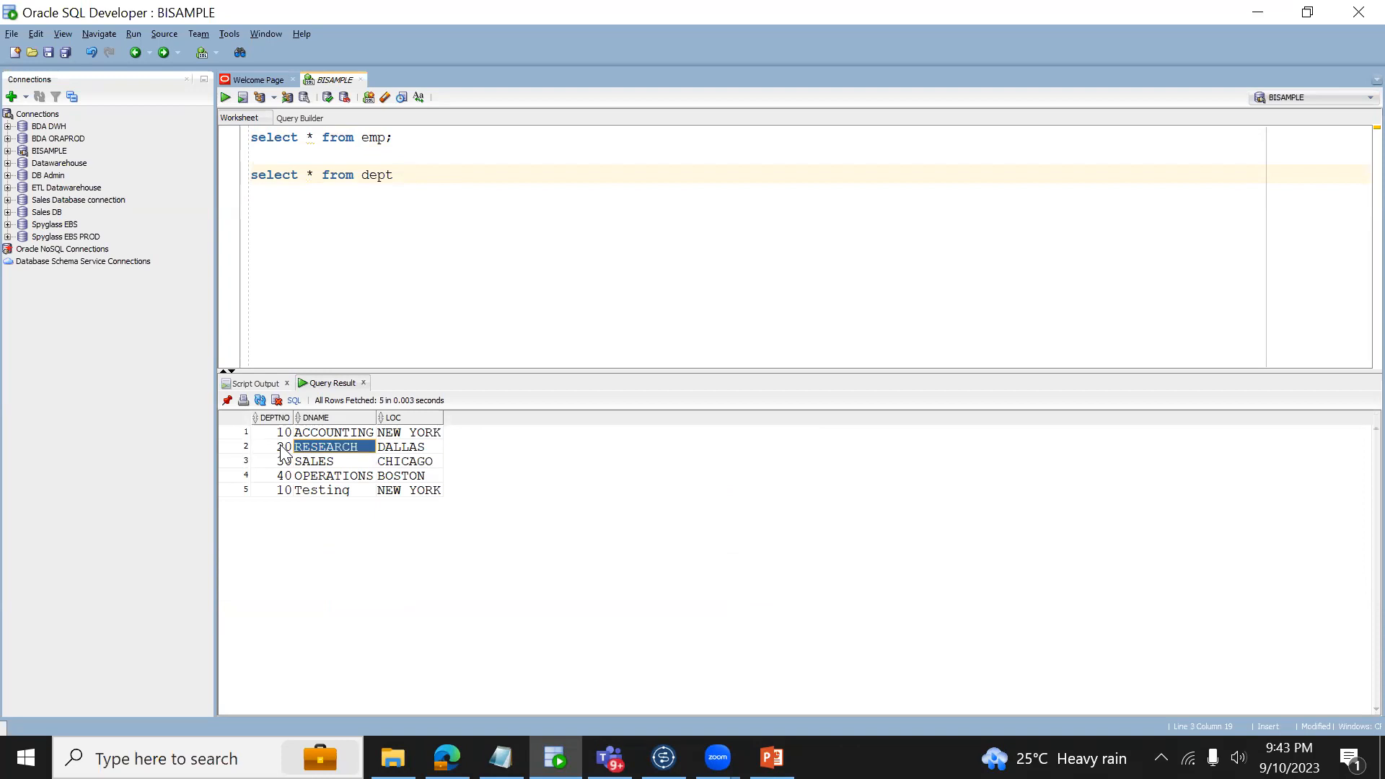
key("ctrl+a")
key("ctrl+c")
left_click(454, 187)
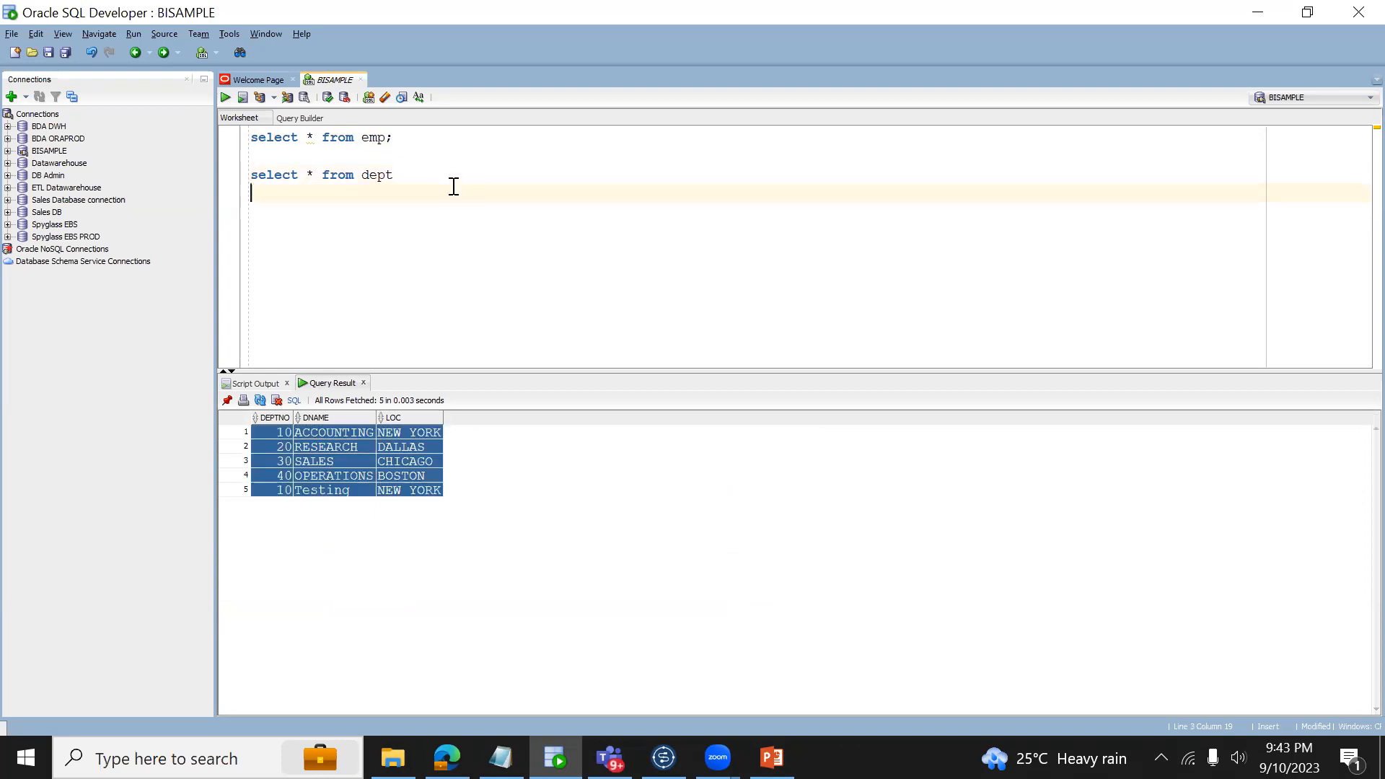
key("ctrl+v")
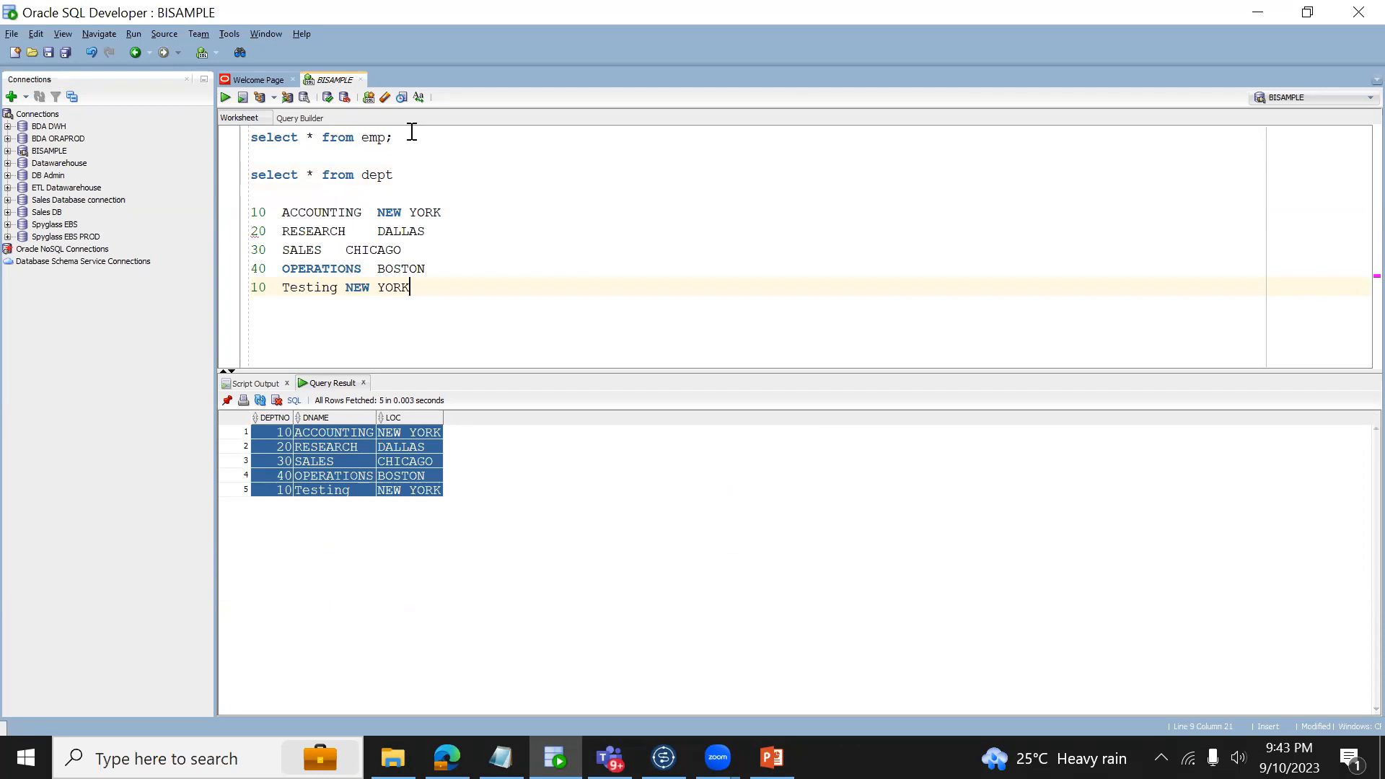
Step: Run the emp query to check employees' DEPTNO values, and end the dept query with a semicolon
key("ctrl+Return")
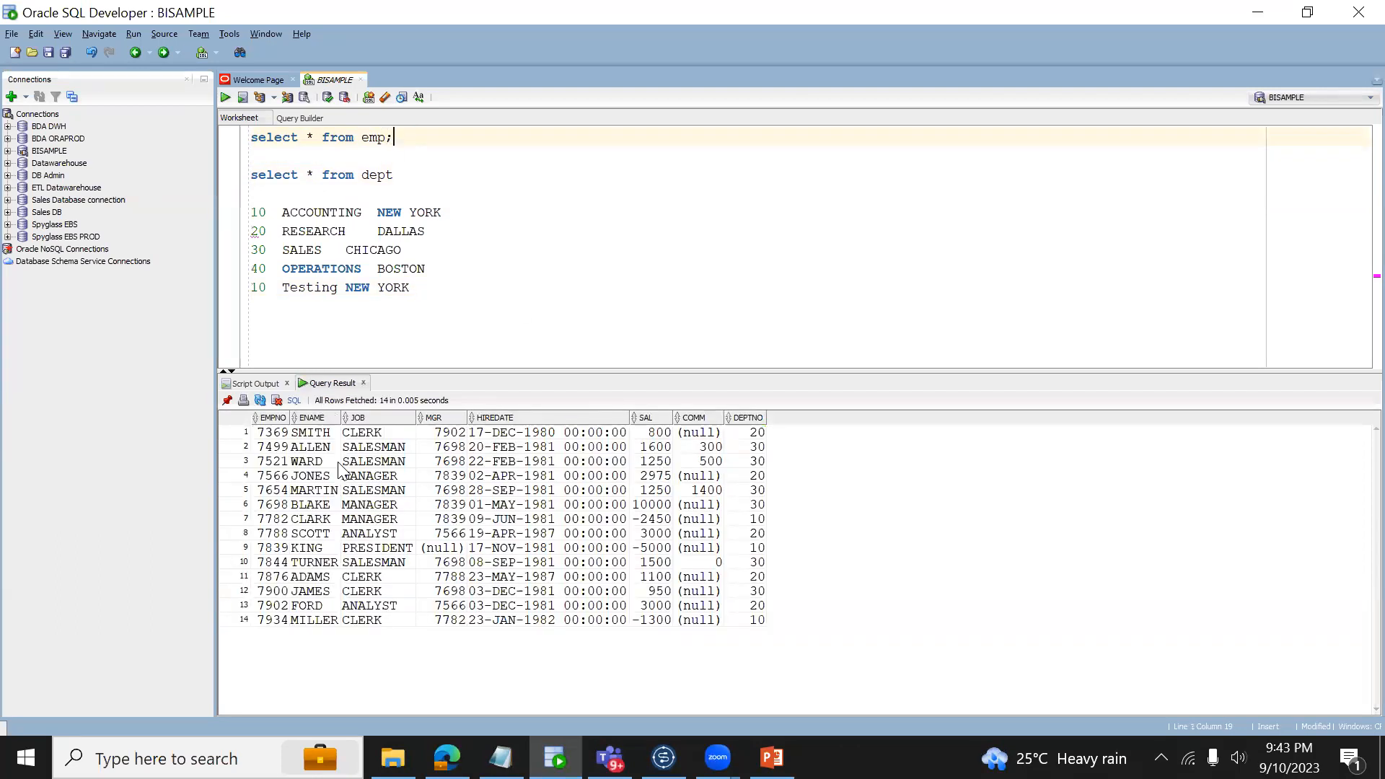
left_click(758, 451)
left_click(412, 171)
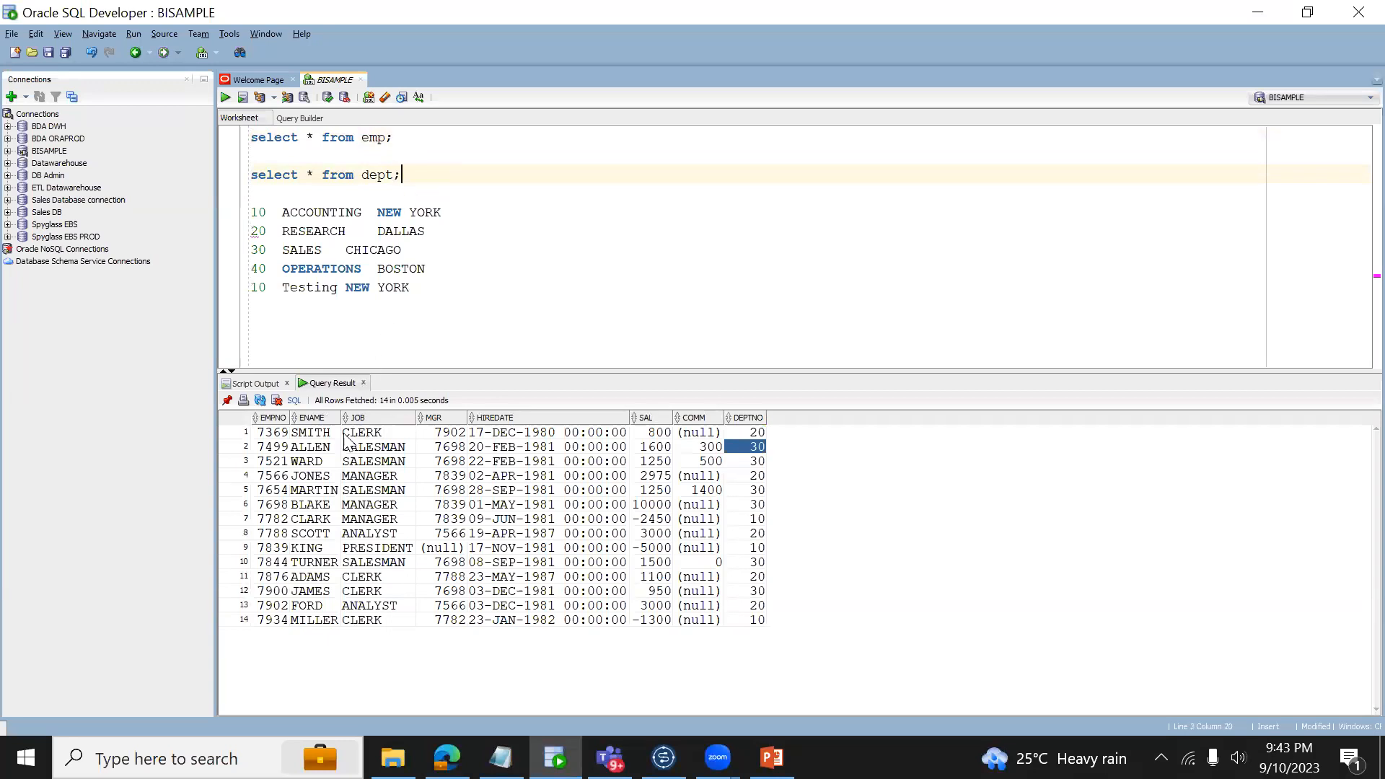
left_click(329, 461)
left_click(751, 462)
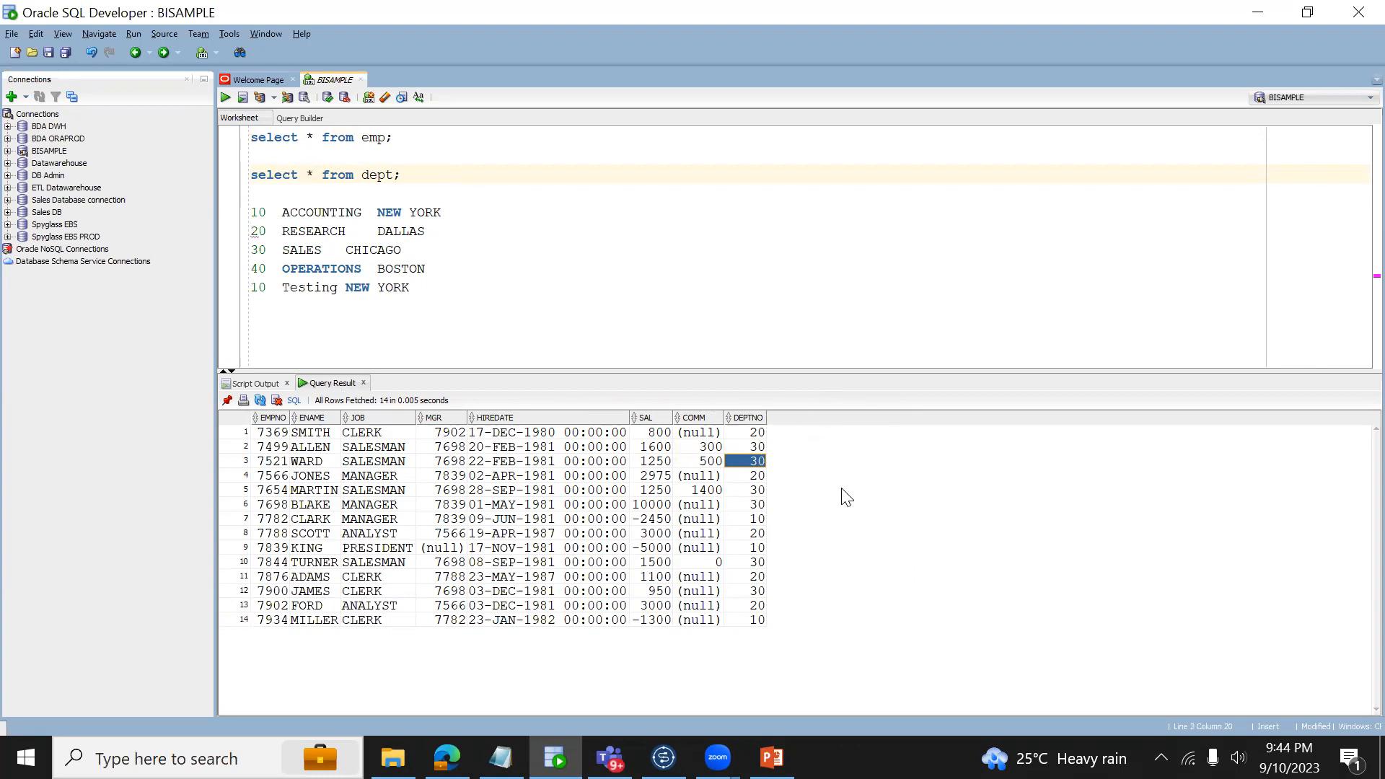
Step: Highlight the first employee row in the results from the EMPNO through the COMM column
left_click(280, 433)
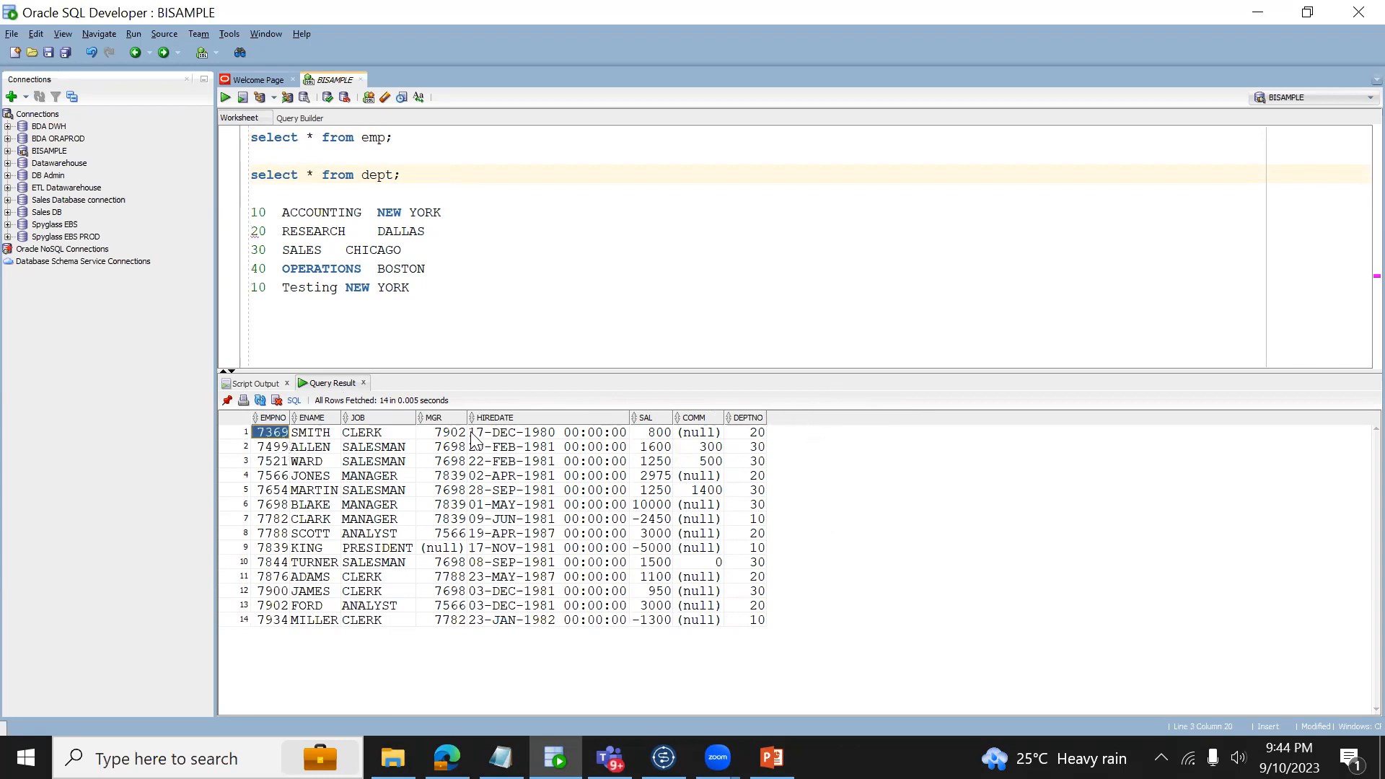
key("shift+Right")
key("shift+Right")
key("shift+Right")
key("shift+Right")
key("shift+Right")
key("shift+Right")
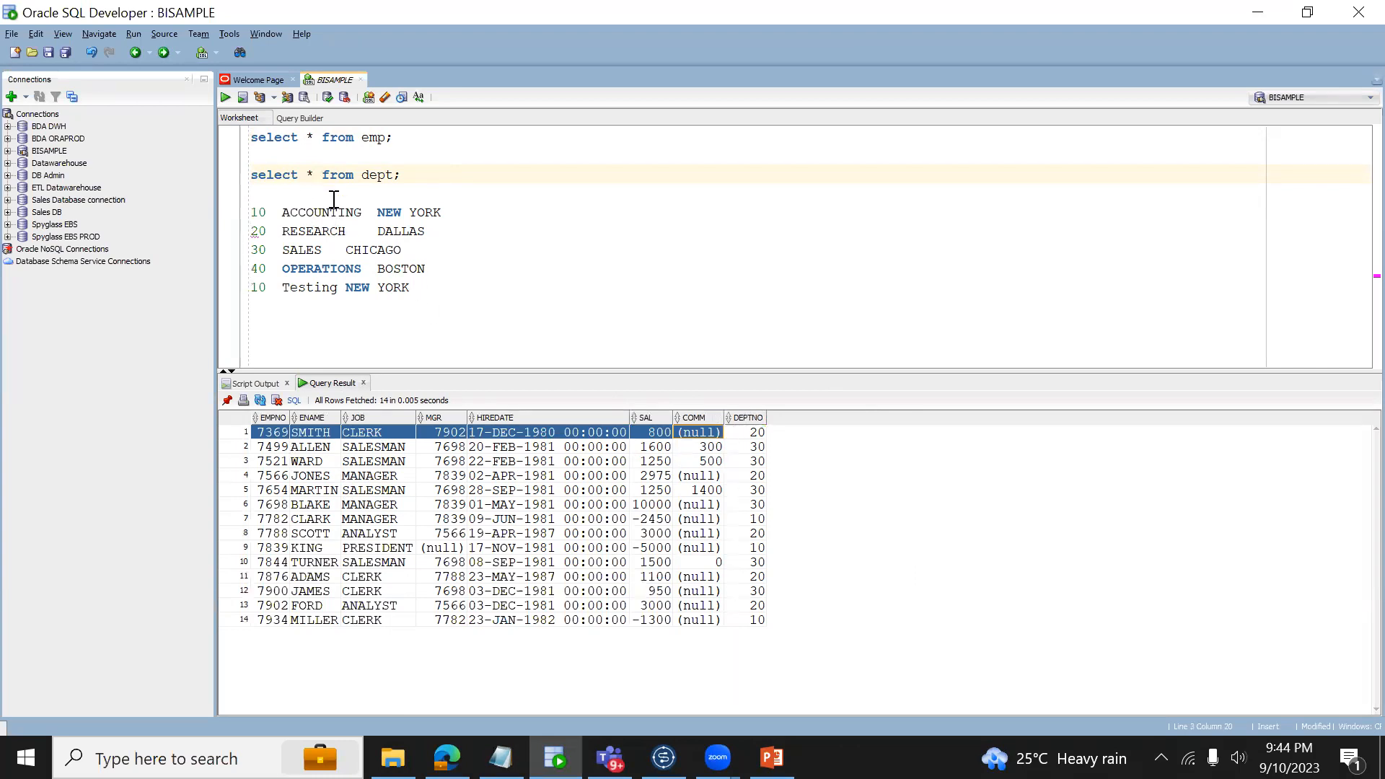
Step: Query the dept table and the emp table in turn to compare their DEPTNO values
key("ctrl+Return")
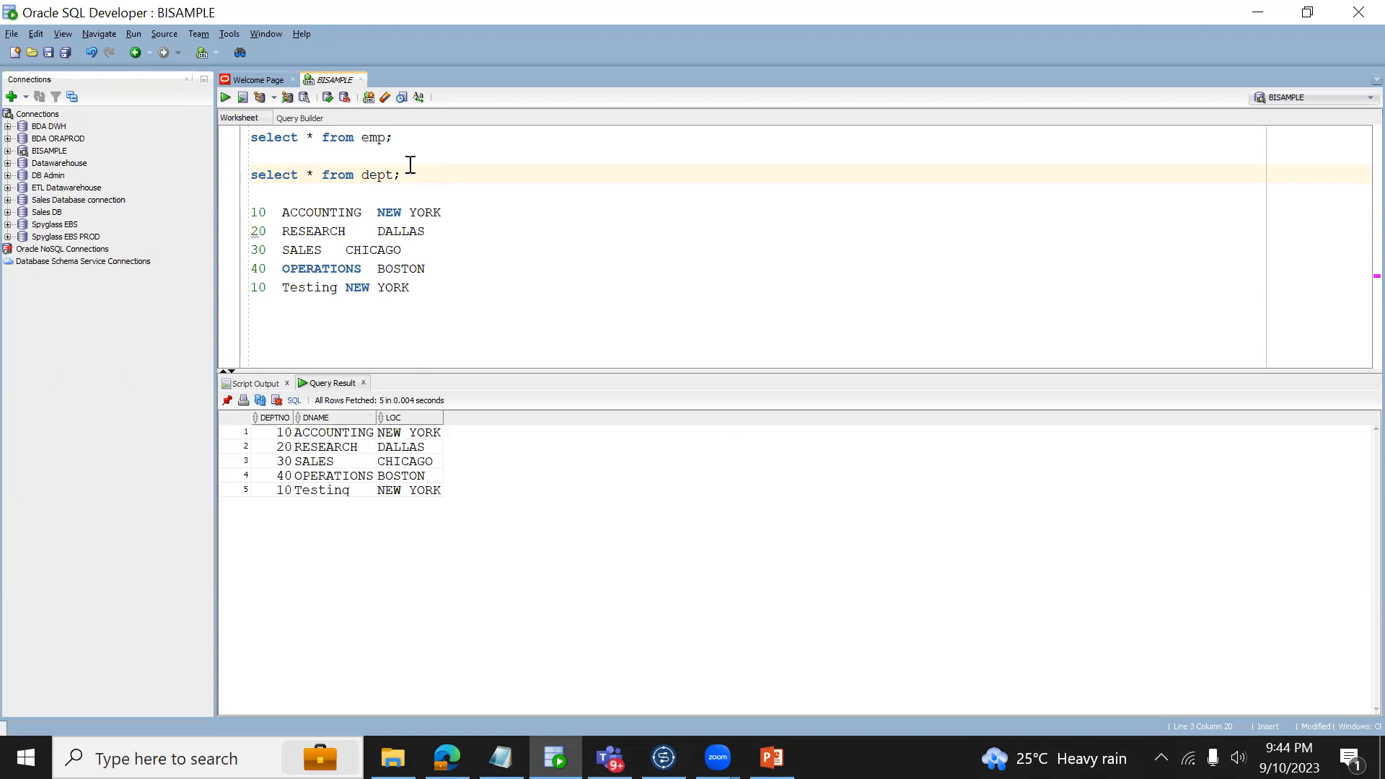
left_click(282, 449)
left_click(409, 150)
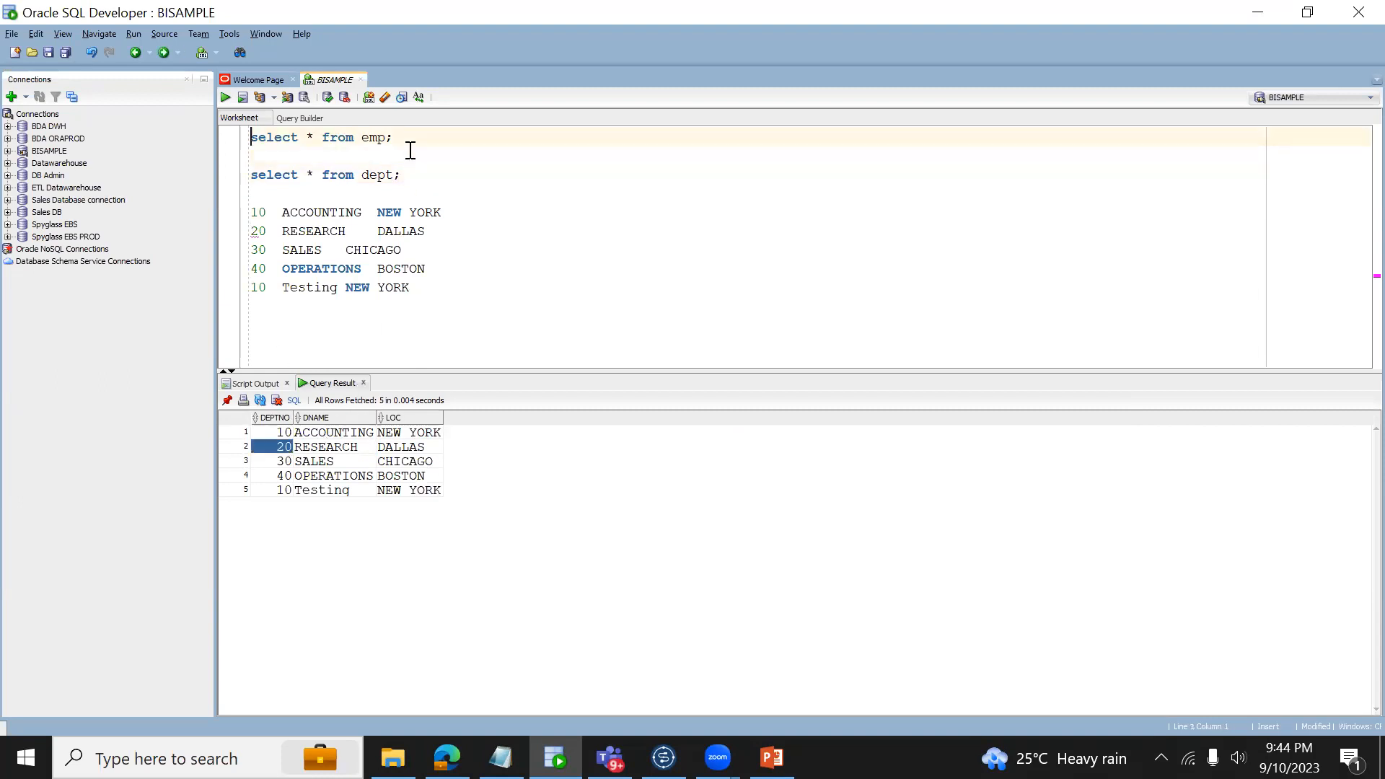
key("ctrl+Return")
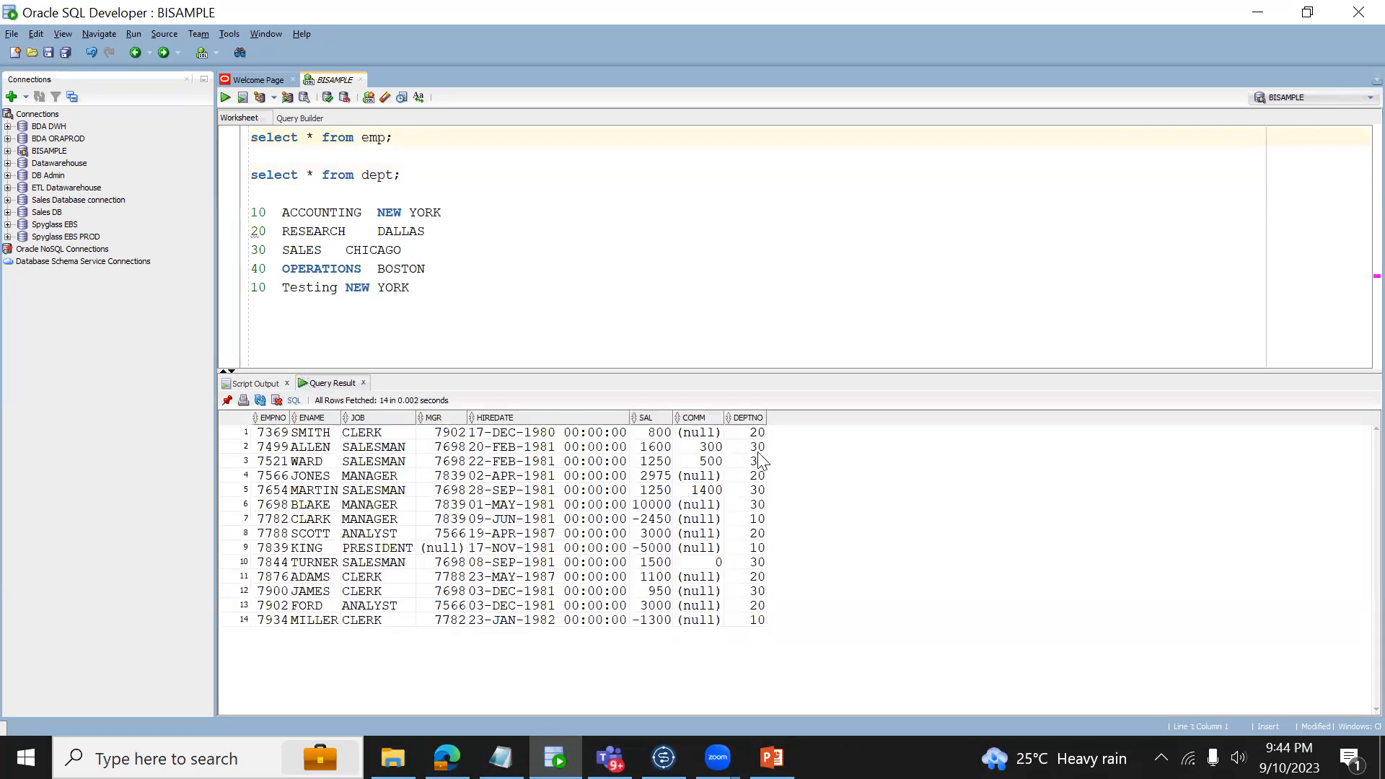
left_click(752, 546)
Step: Rerun the select statement on the emp table to list all employee records
left_click(436, 174)
key("Down")
key("Down")
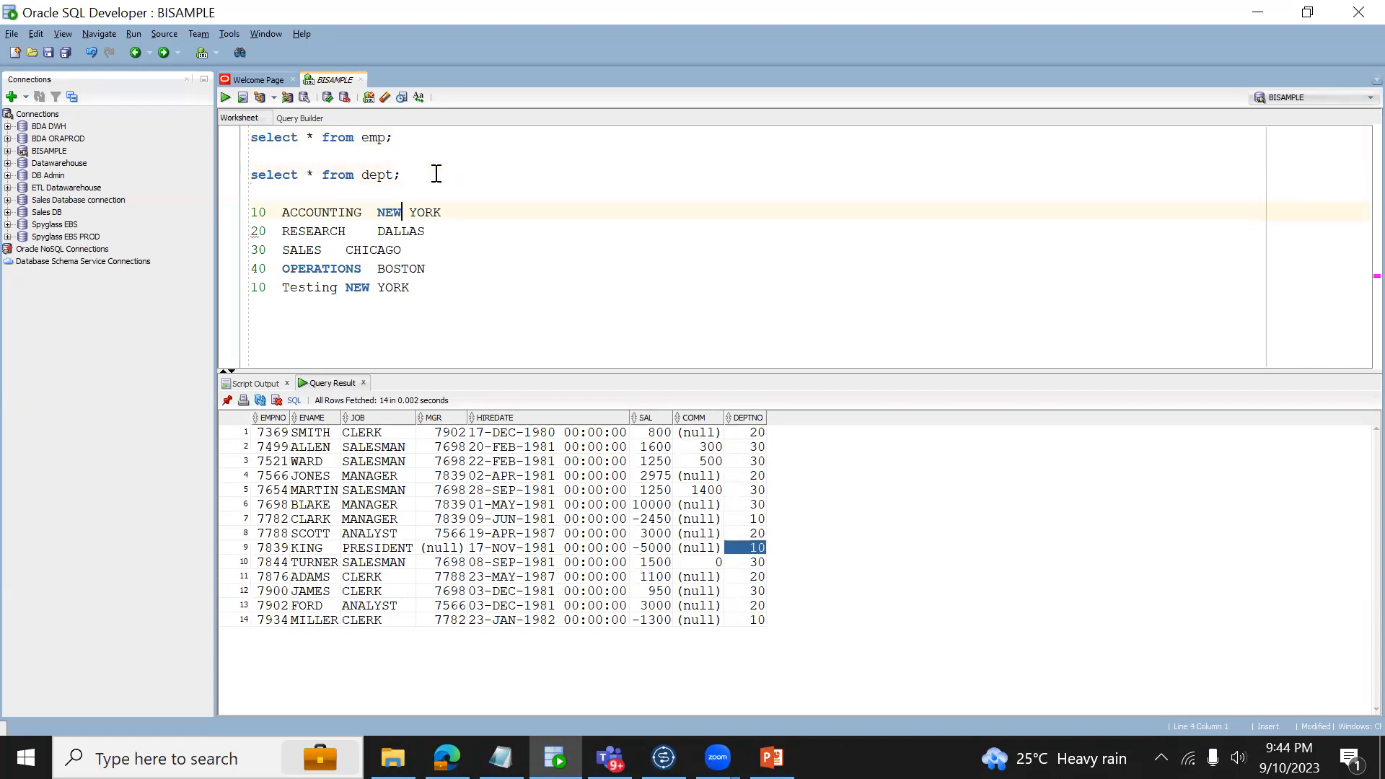
key("Up")
key("ctrl+Return")
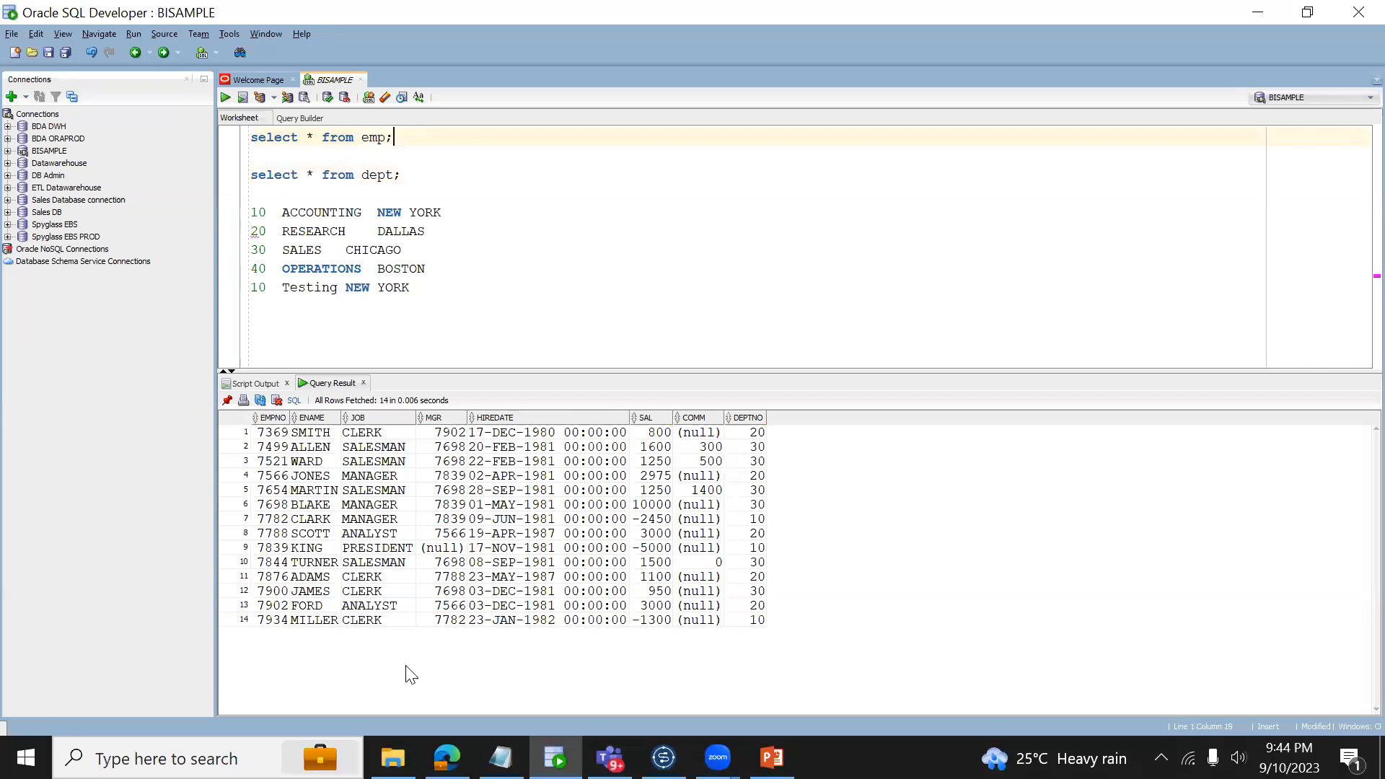
Step: Look at the SNOW_EMP worksheet in Snowflake, and return to Oracle SQL Developer to review DEPTNO in the emp results and both queries
left_click(445, 757)
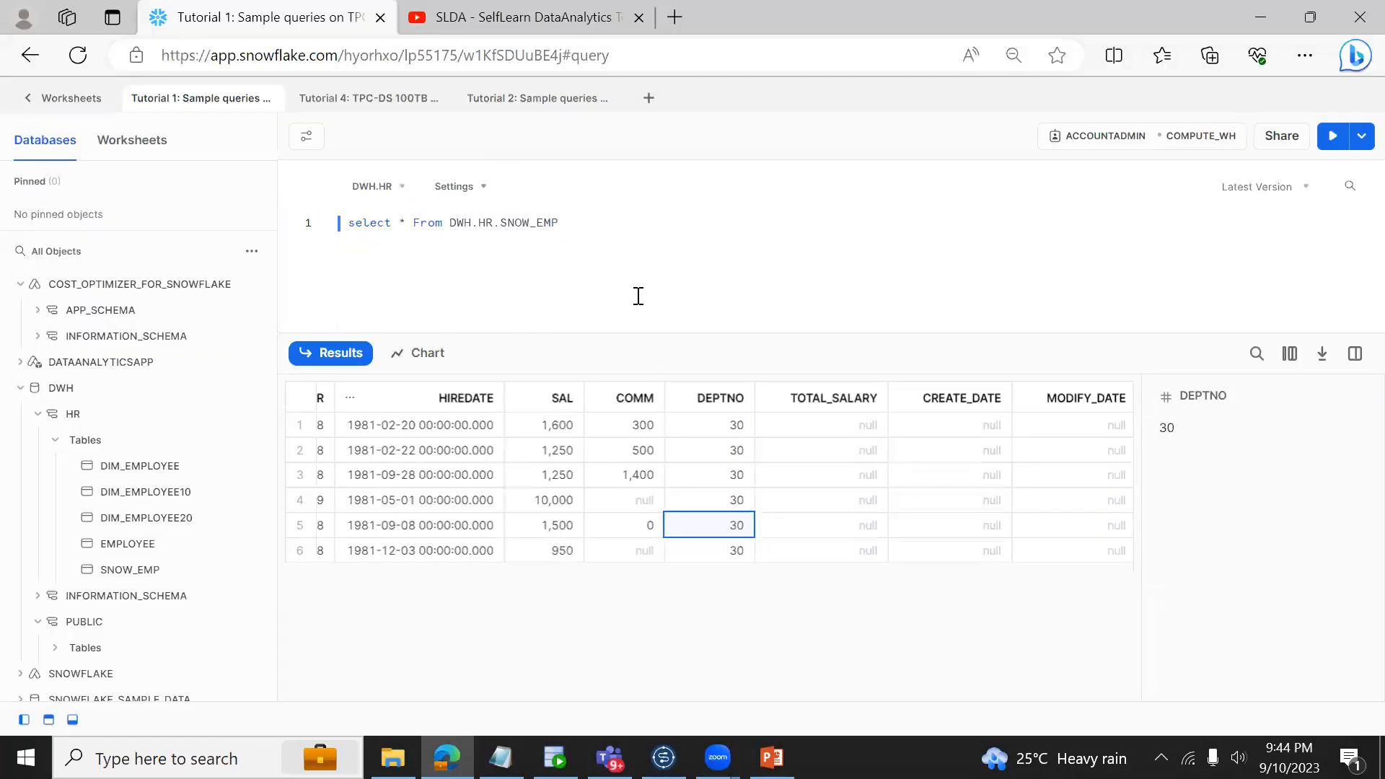
key("alt+Tab")
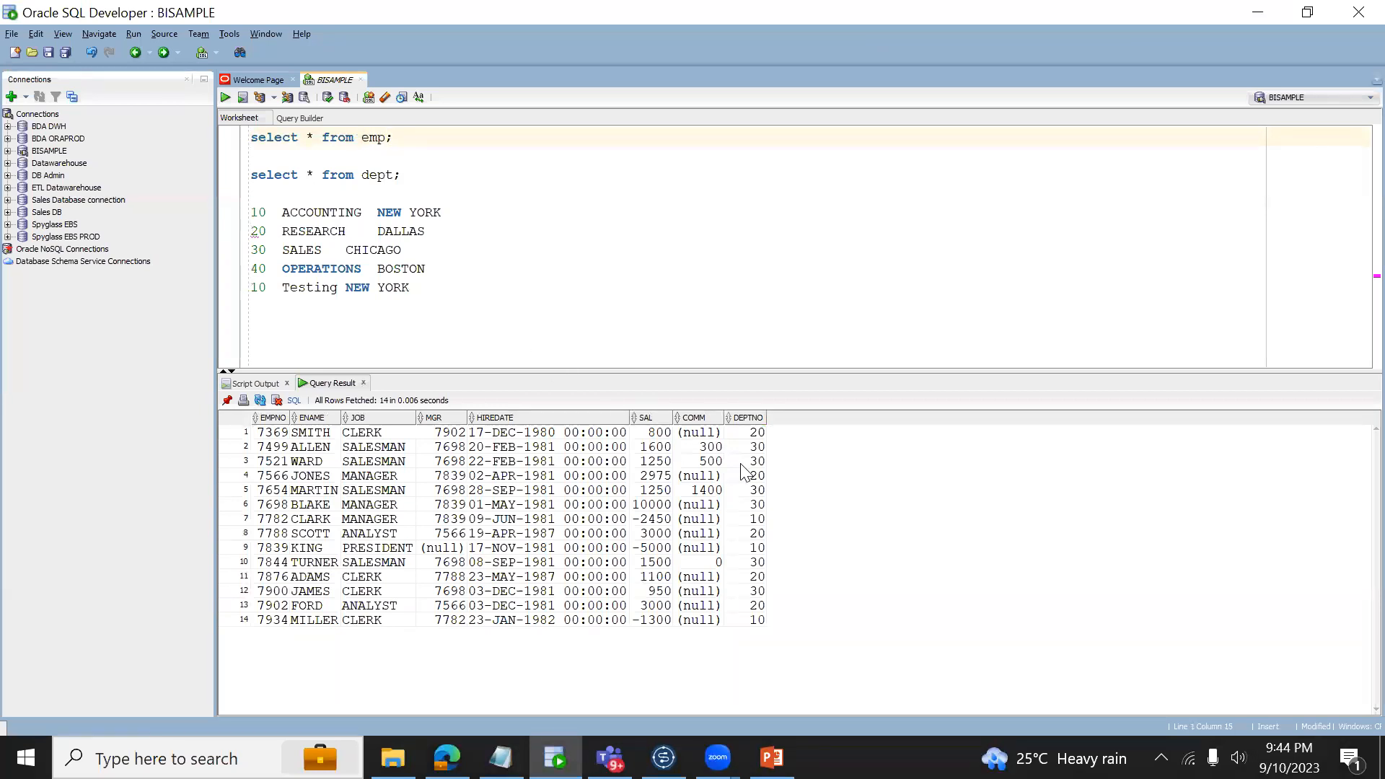
left_click(753, 437)
left_click(402, 176)
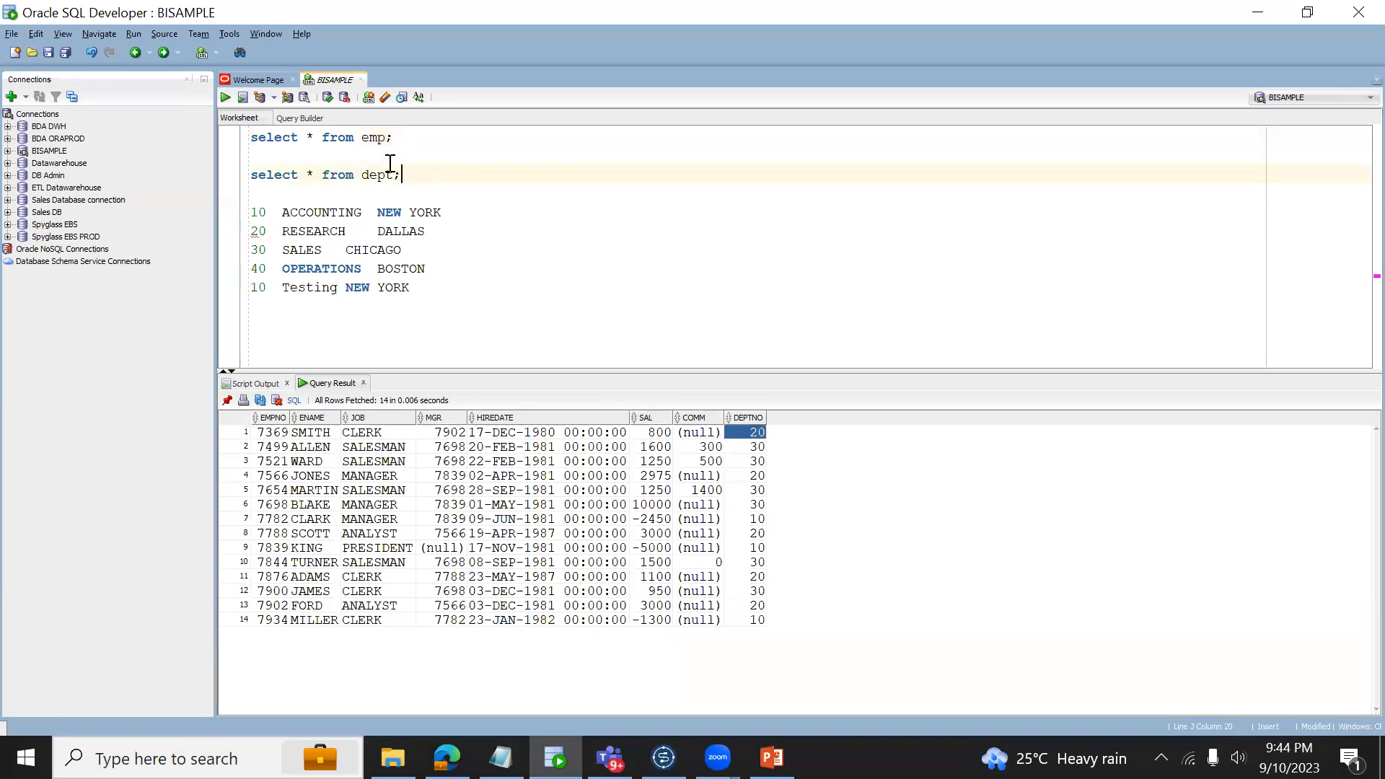
left_click(377, 140)
left_click(385, 176)
Step: Switch to Talend Studio and create a standard job named job_TMAP_JOINS
left_click(664, 758)
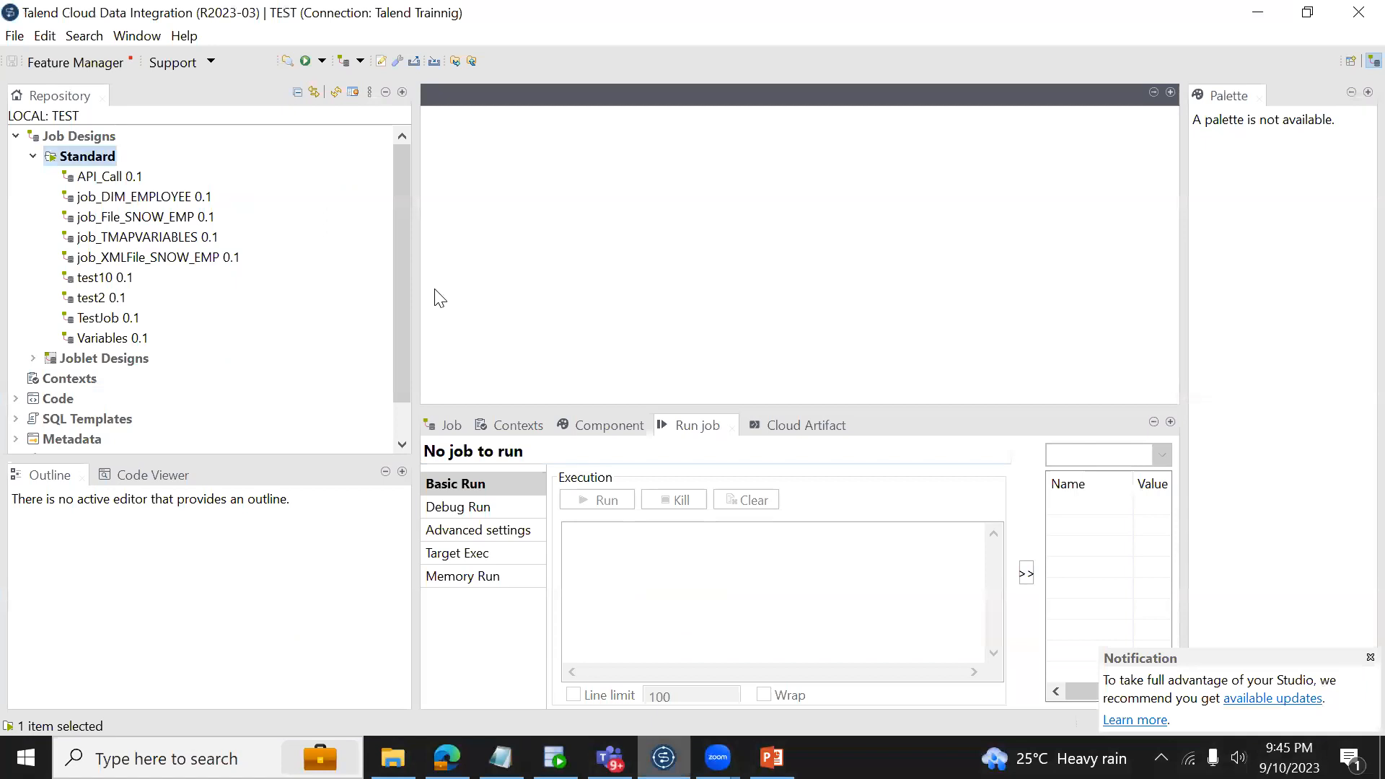
right_click(98, 159)
left_click(137, 165)
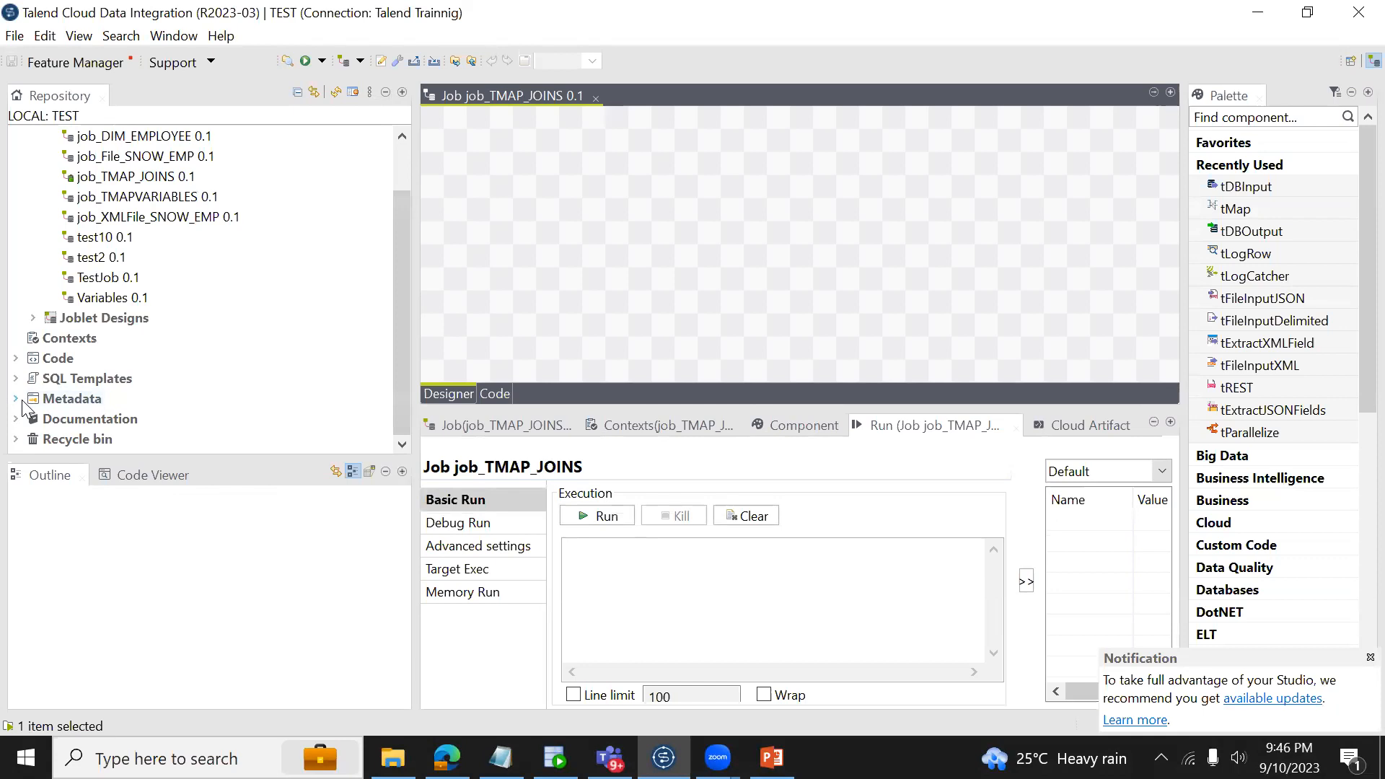
Step: Expand the repository metadata down to the table schemas of the HR database connection
left_click(17, 399)
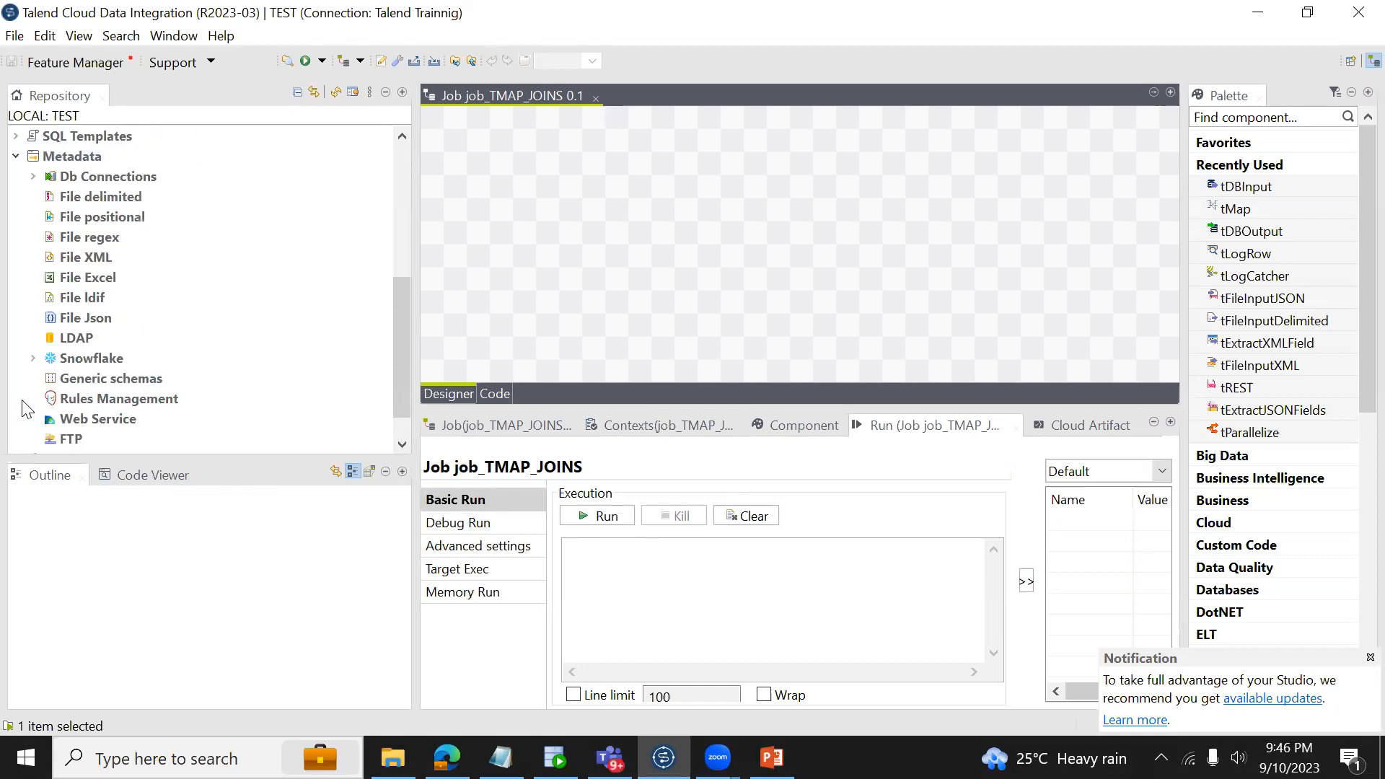
left_click(33, 177)
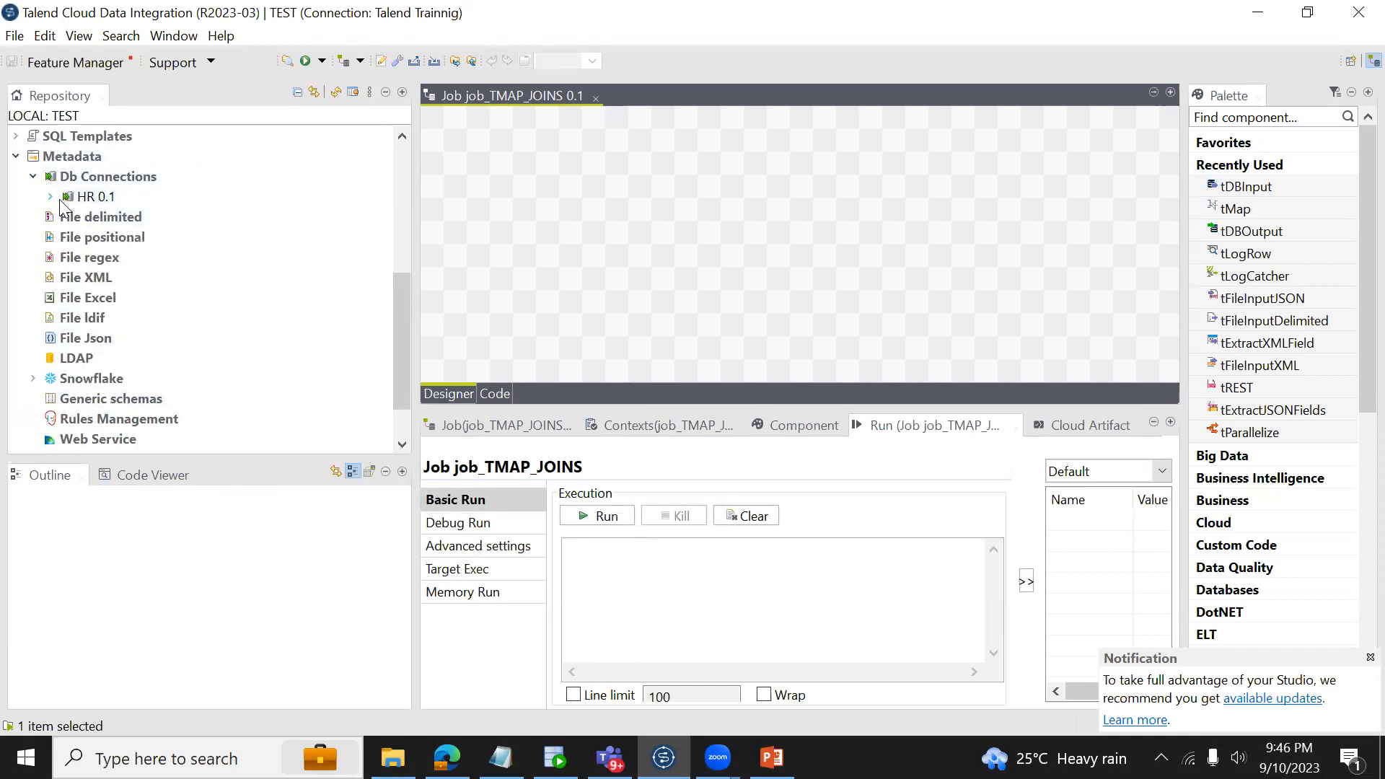
left_click(55, 198)
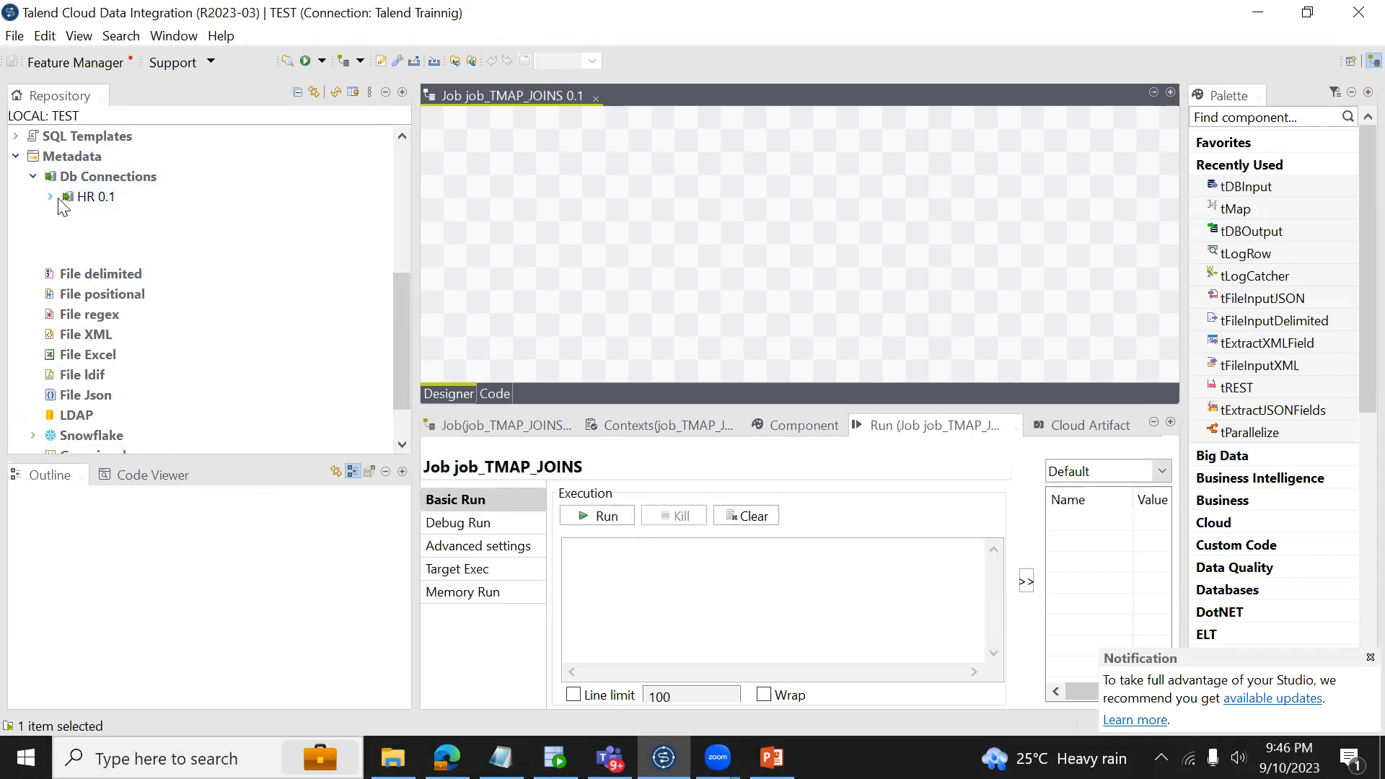
right_click(96, 197)
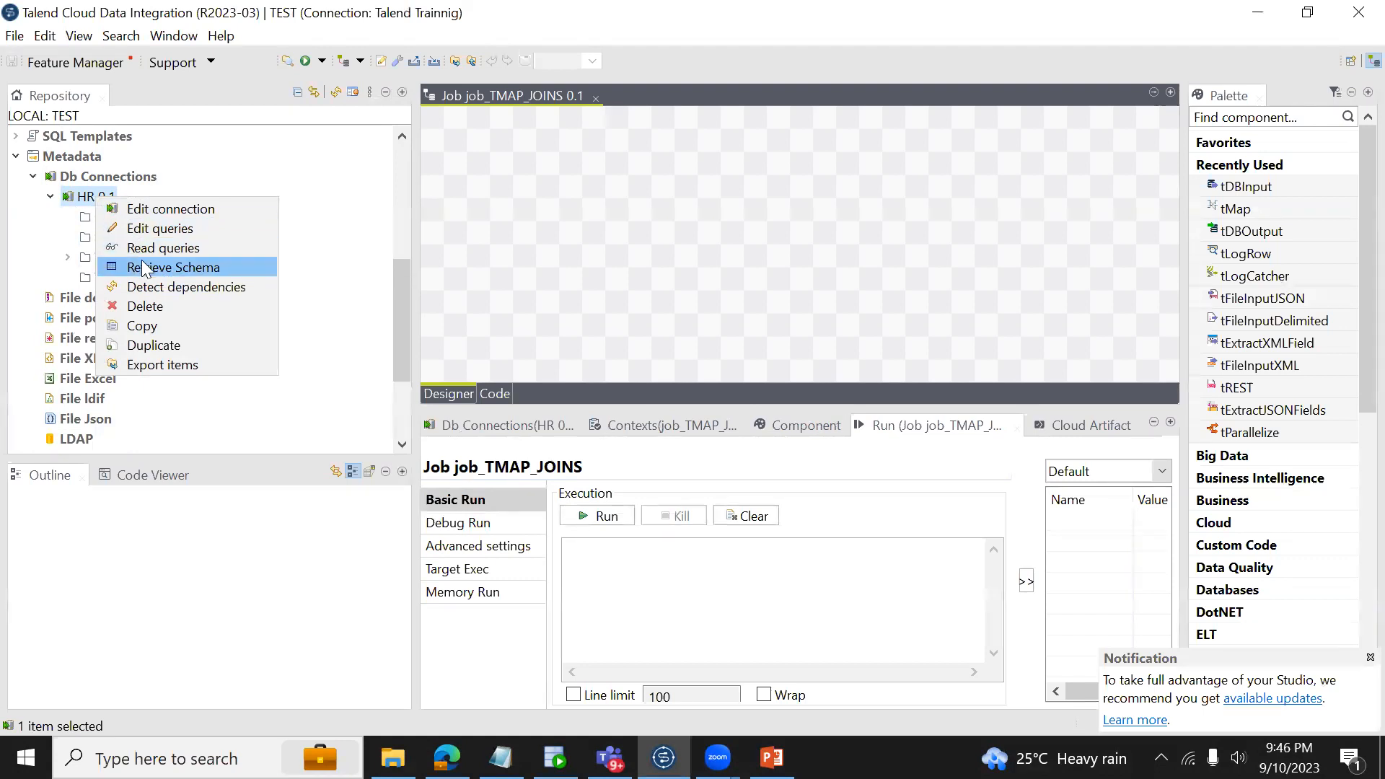
left_click(71, 260)
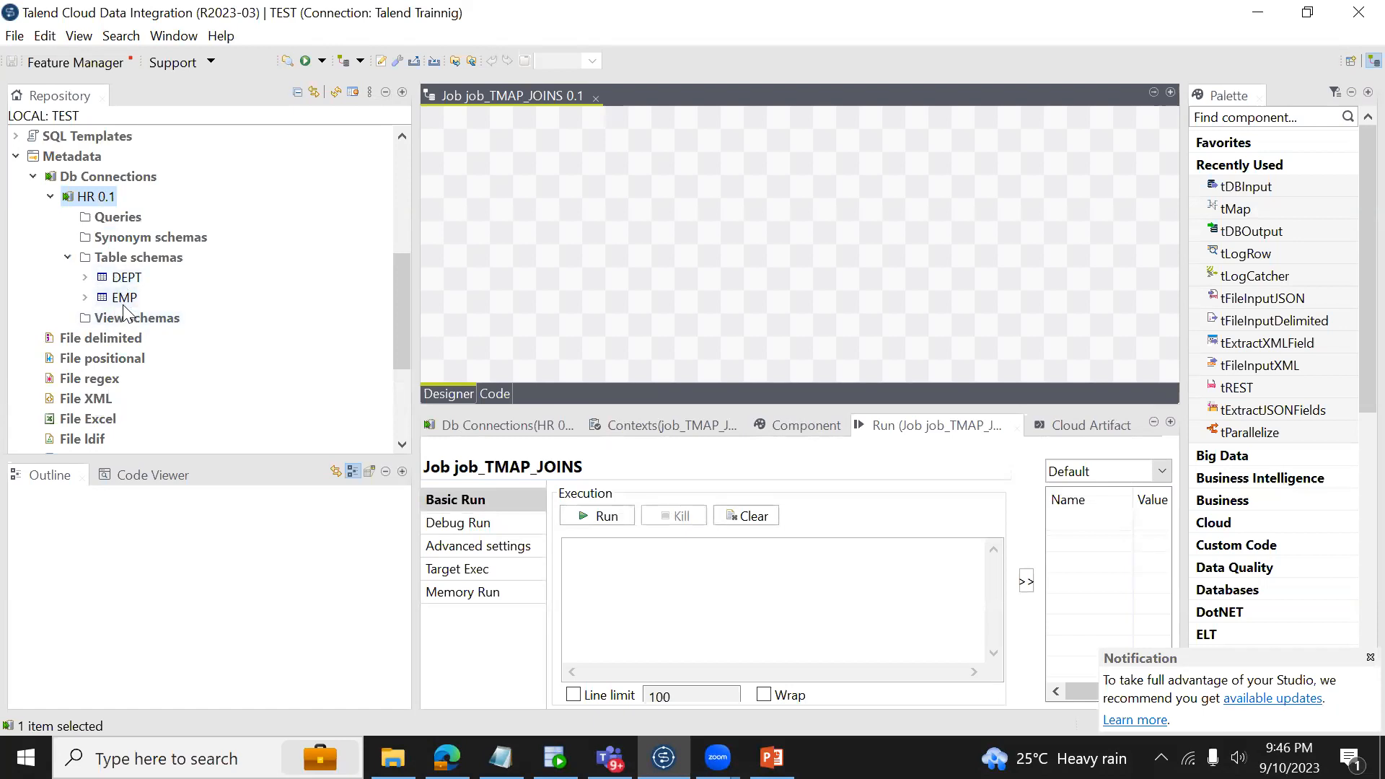
left_click(96, 184)
right_click(95, 182)
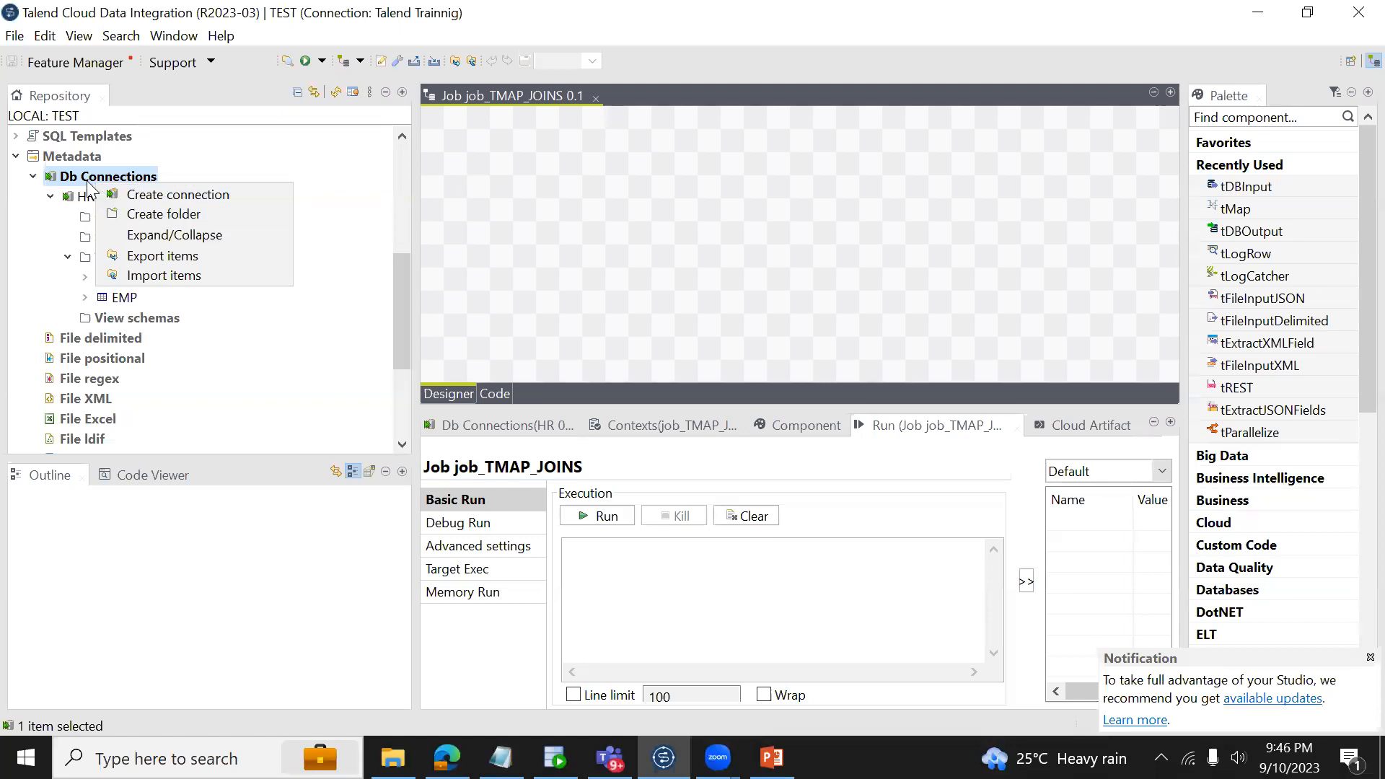
left_click(115, 197)
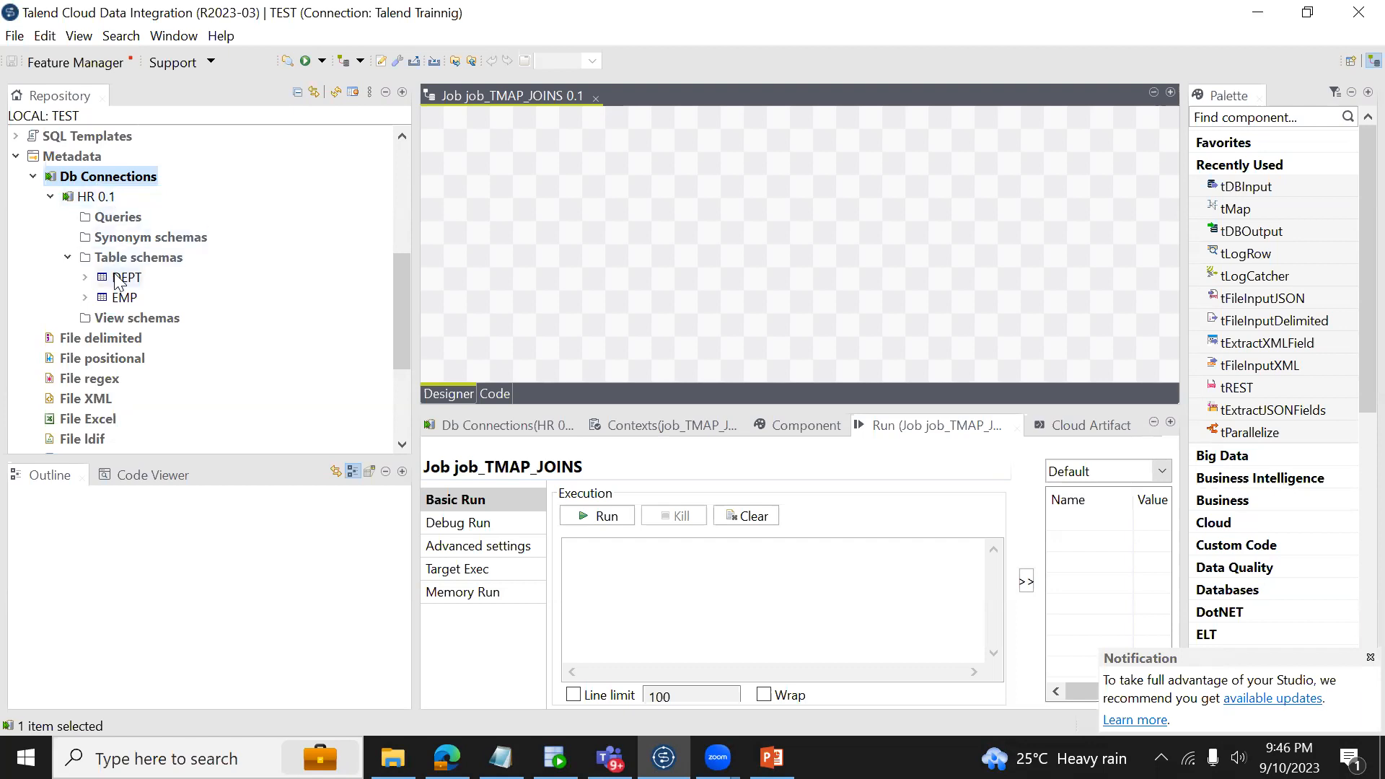
Step: Start Retrieve Schema on the HR connection with the % name filter, browse the schema list including the BI schema's objects, and cancel
left_click(101, 206)
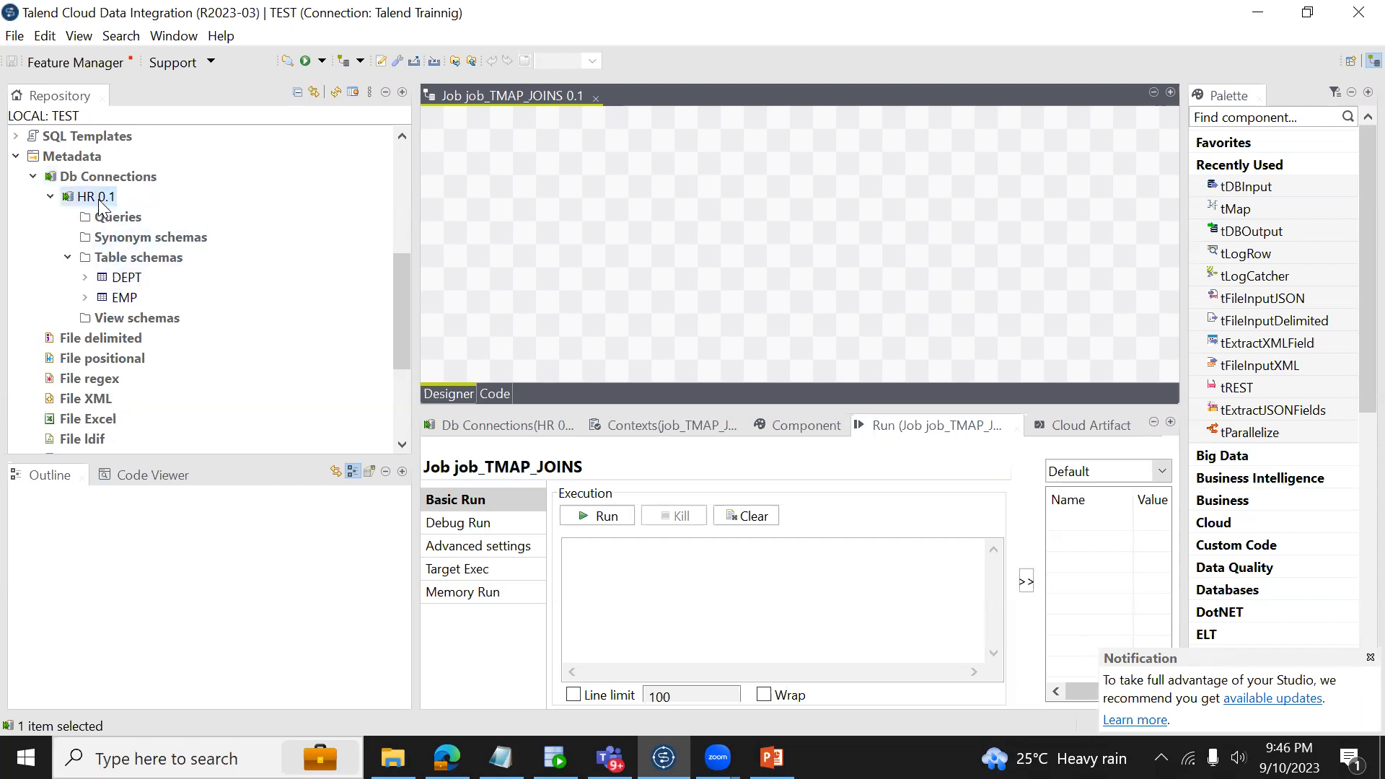
right_click(102, 205)
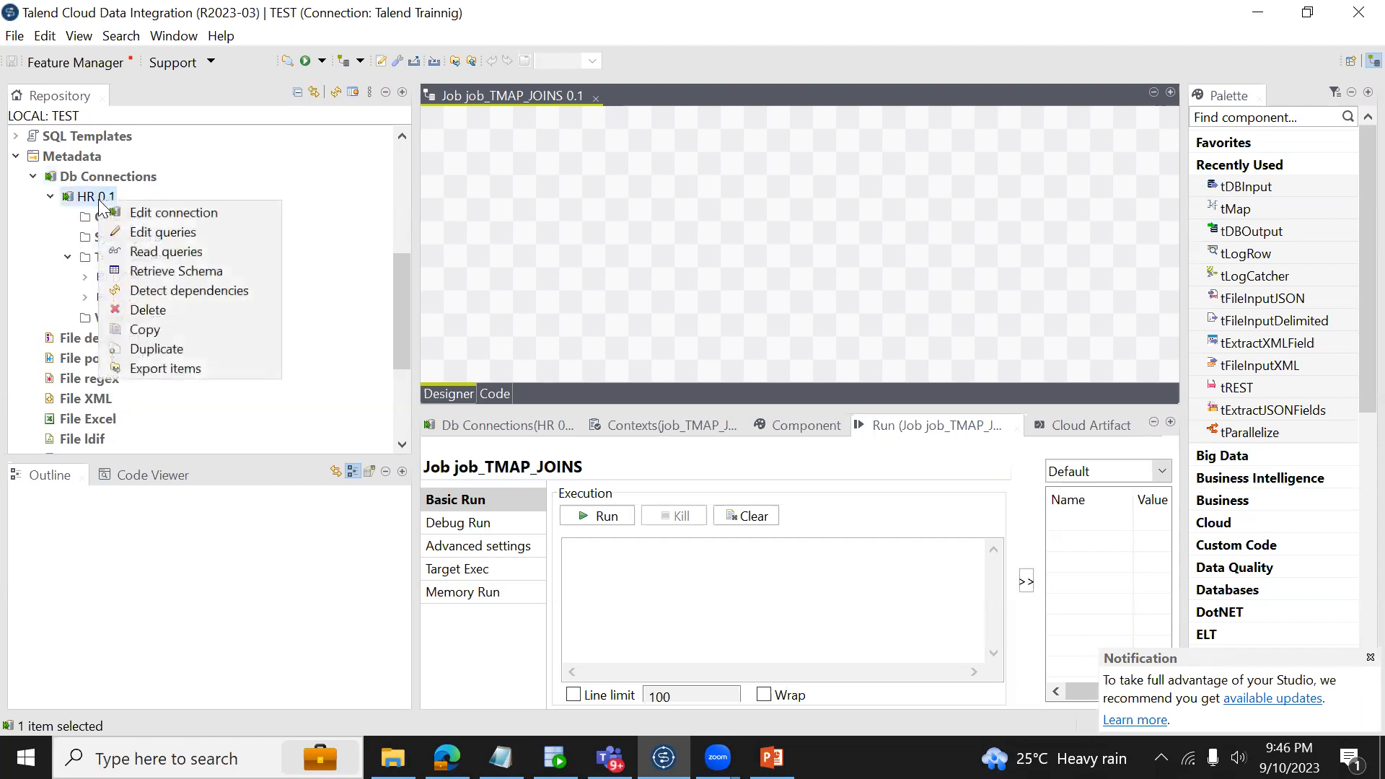
left_click(149, 275)
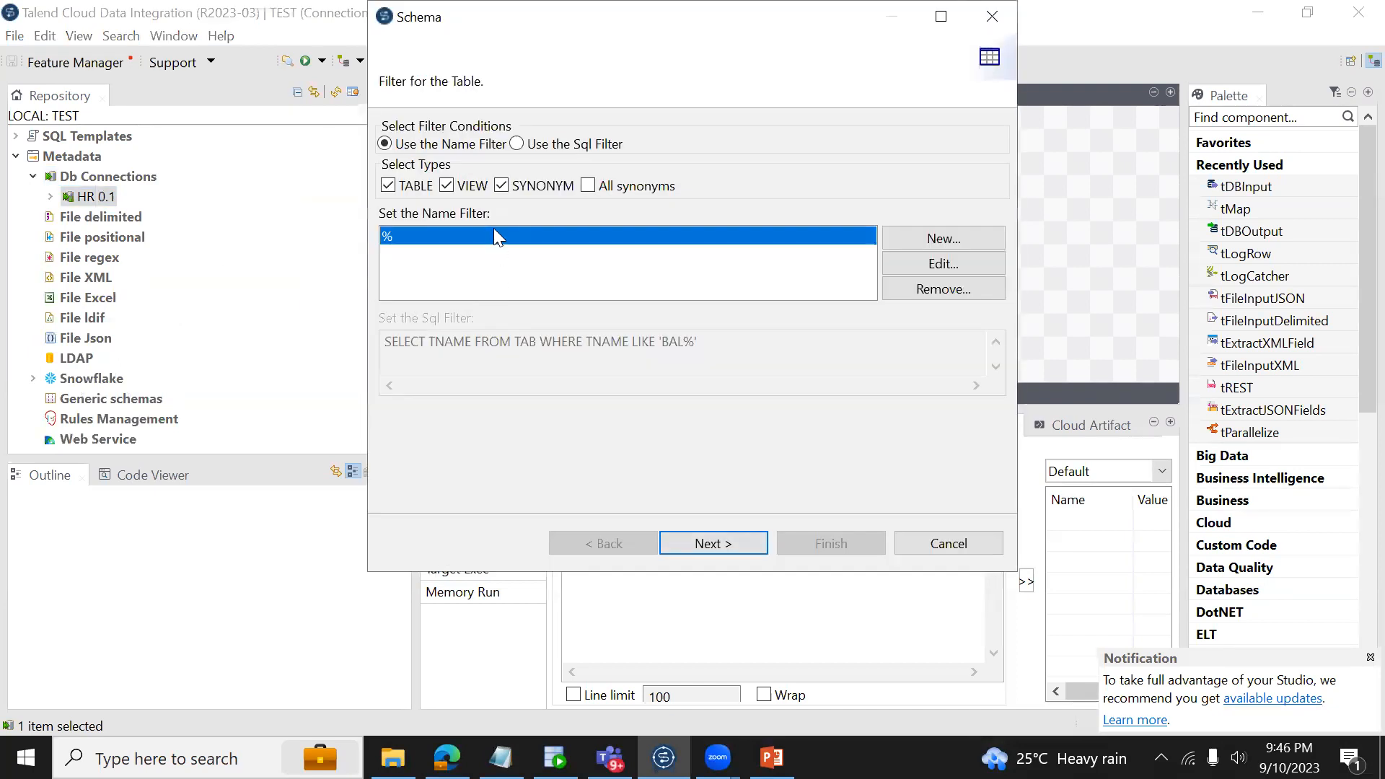
left_click(728, 552)
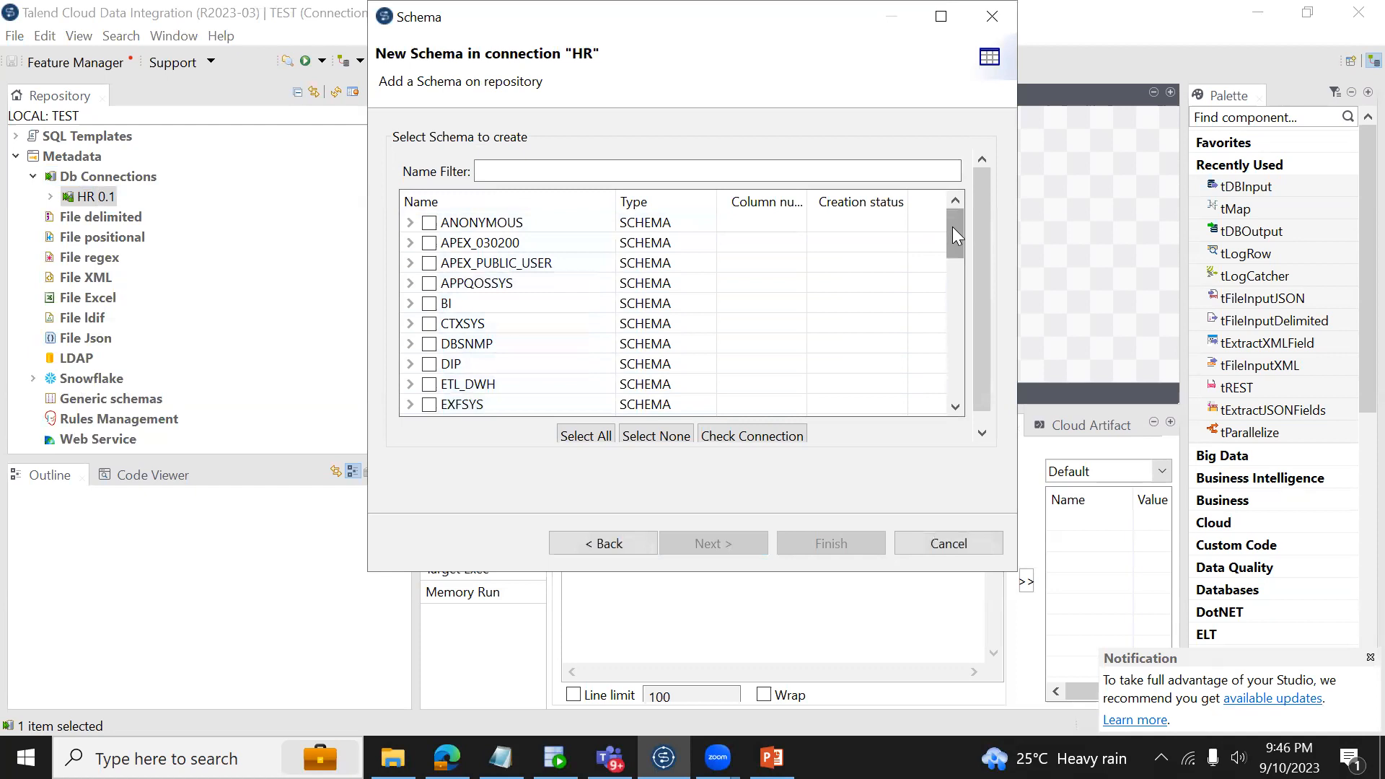
left_click_drag(959, 216, 968, 160)
left_click(416, 305)
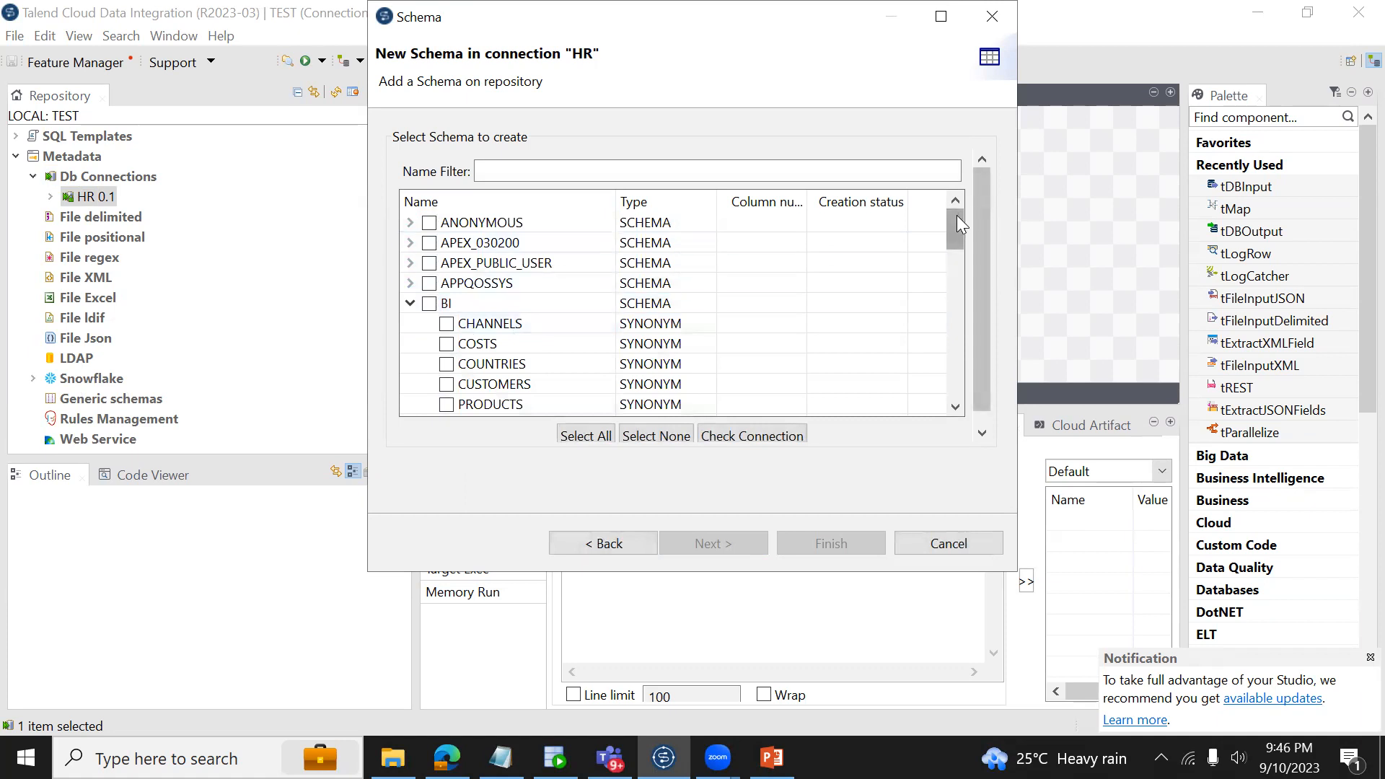
left_click_drag(957, 215, 956, 232)
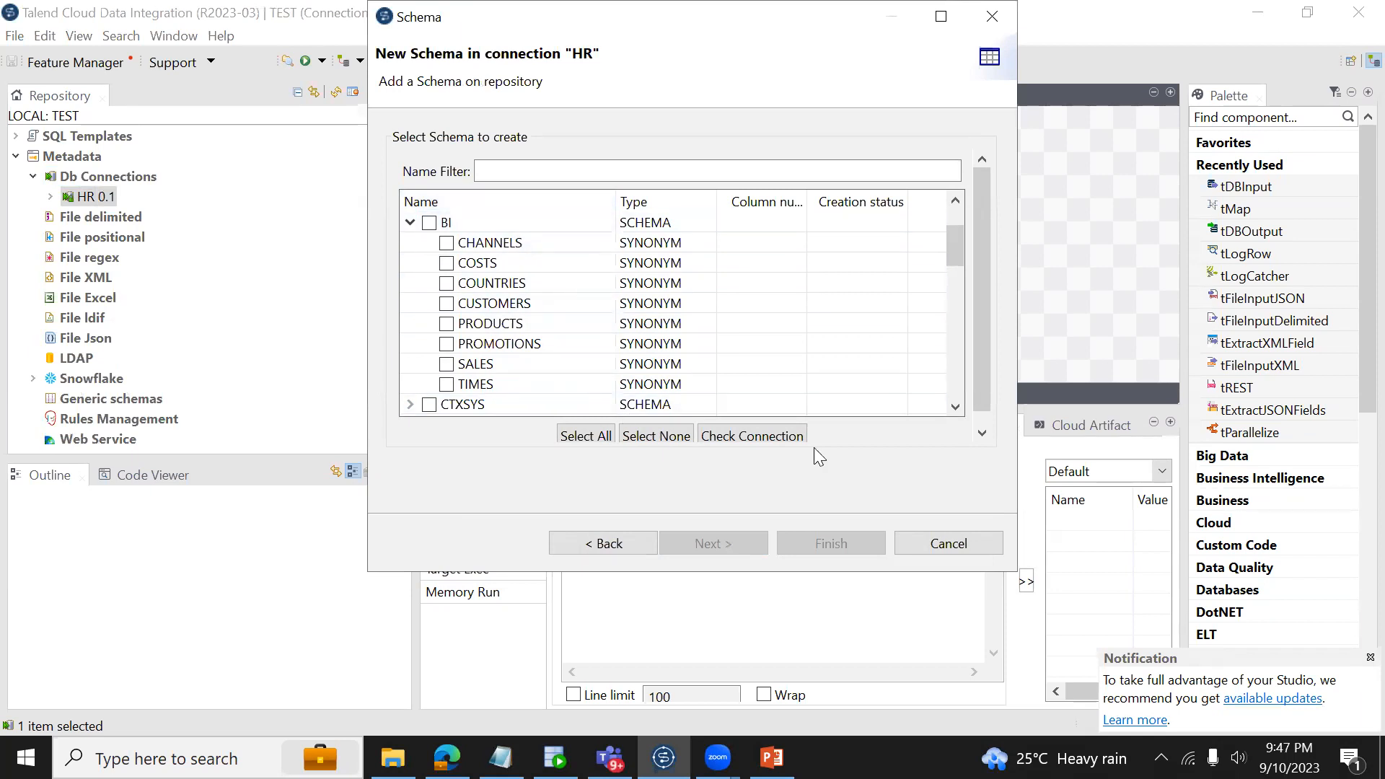
left_click_drag(954, 242, 979, 352)
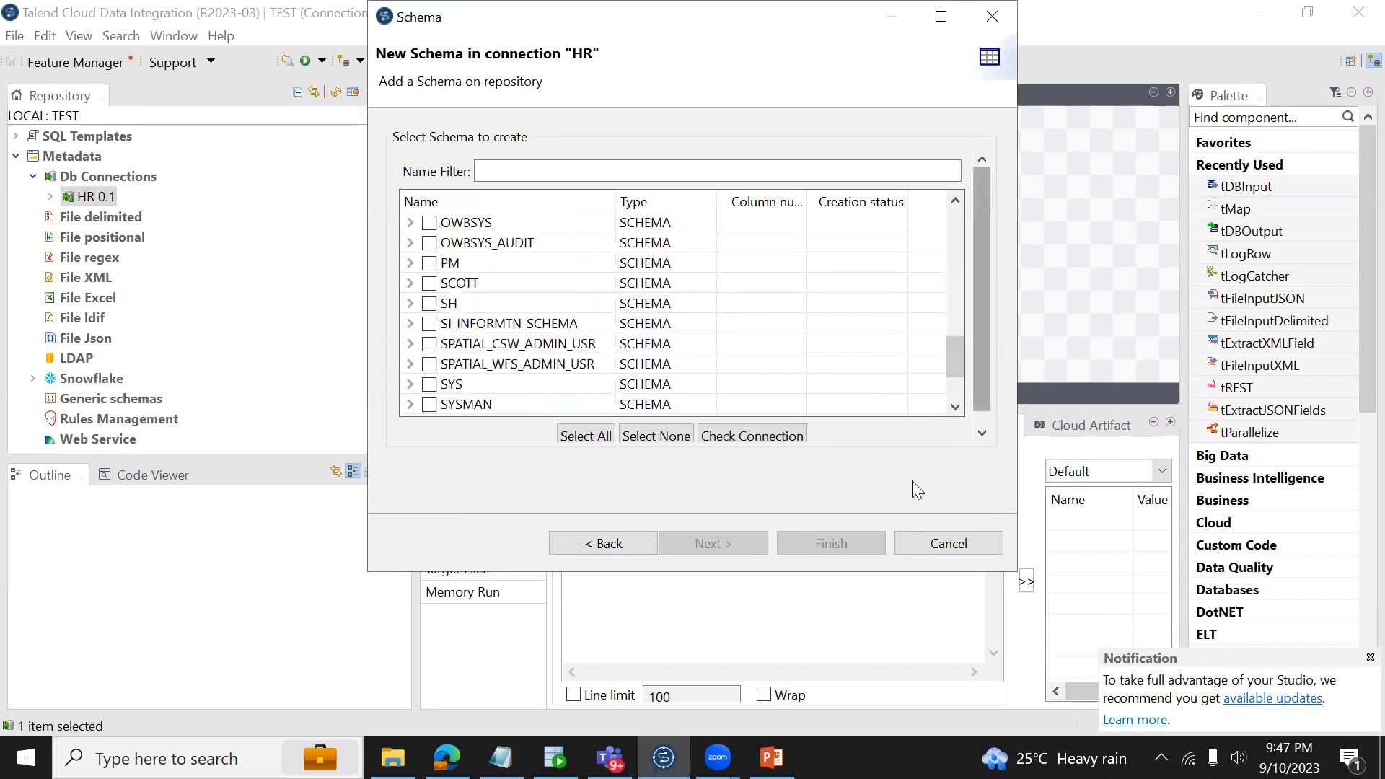
left_click(907, 540)
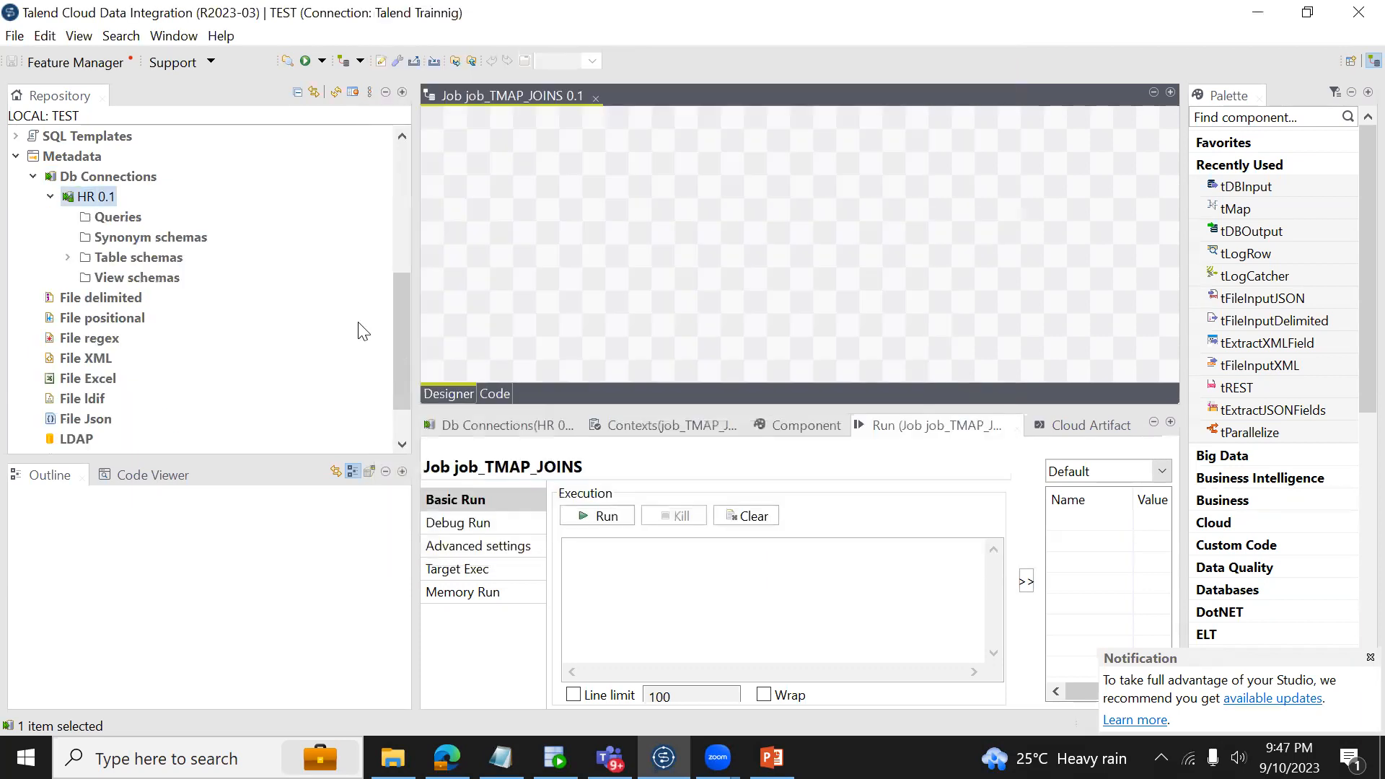
Step: Add the EMP and DEPT tables of the HR connection to the job as tDBInput (Oracle with service name) components
left_click(70, 258)
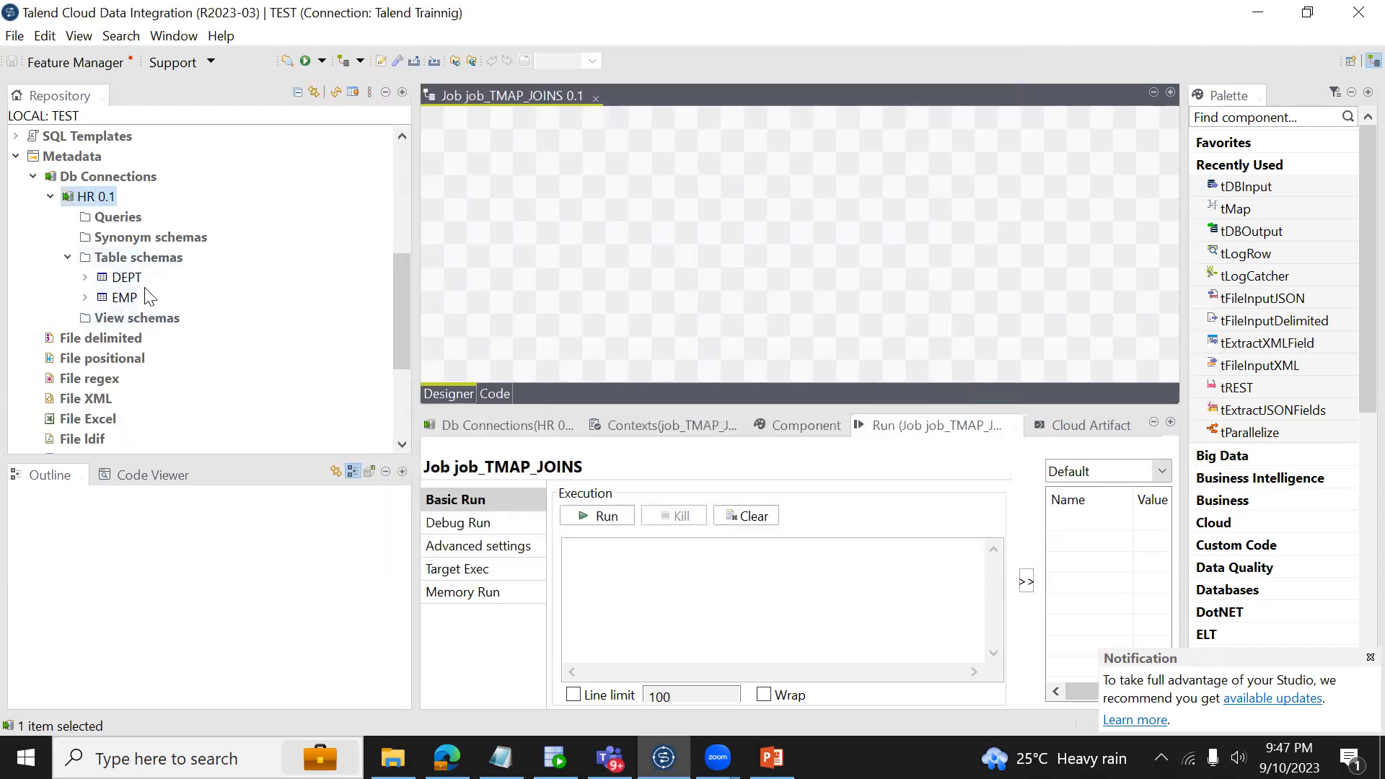
left_click_drag(133, 295, 513, 169)
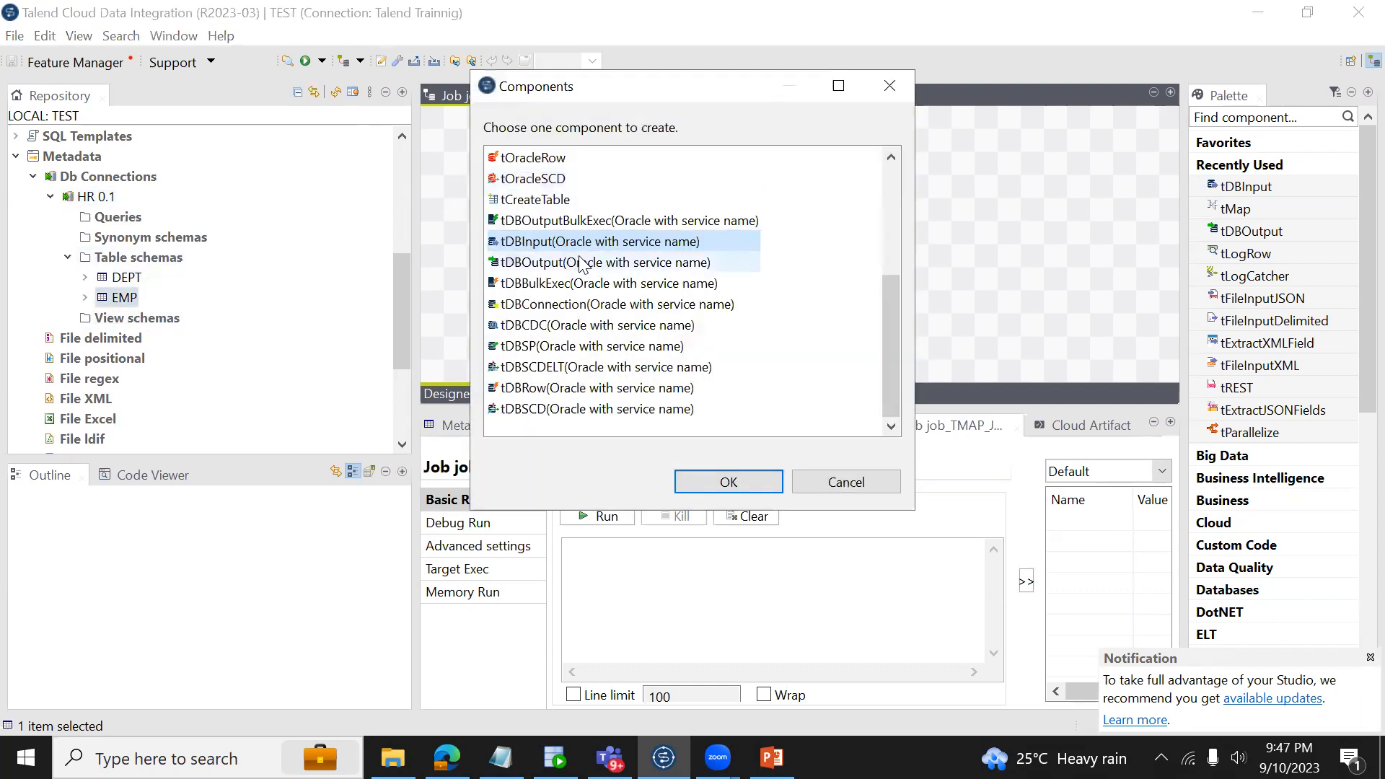
double_click(568, 244)
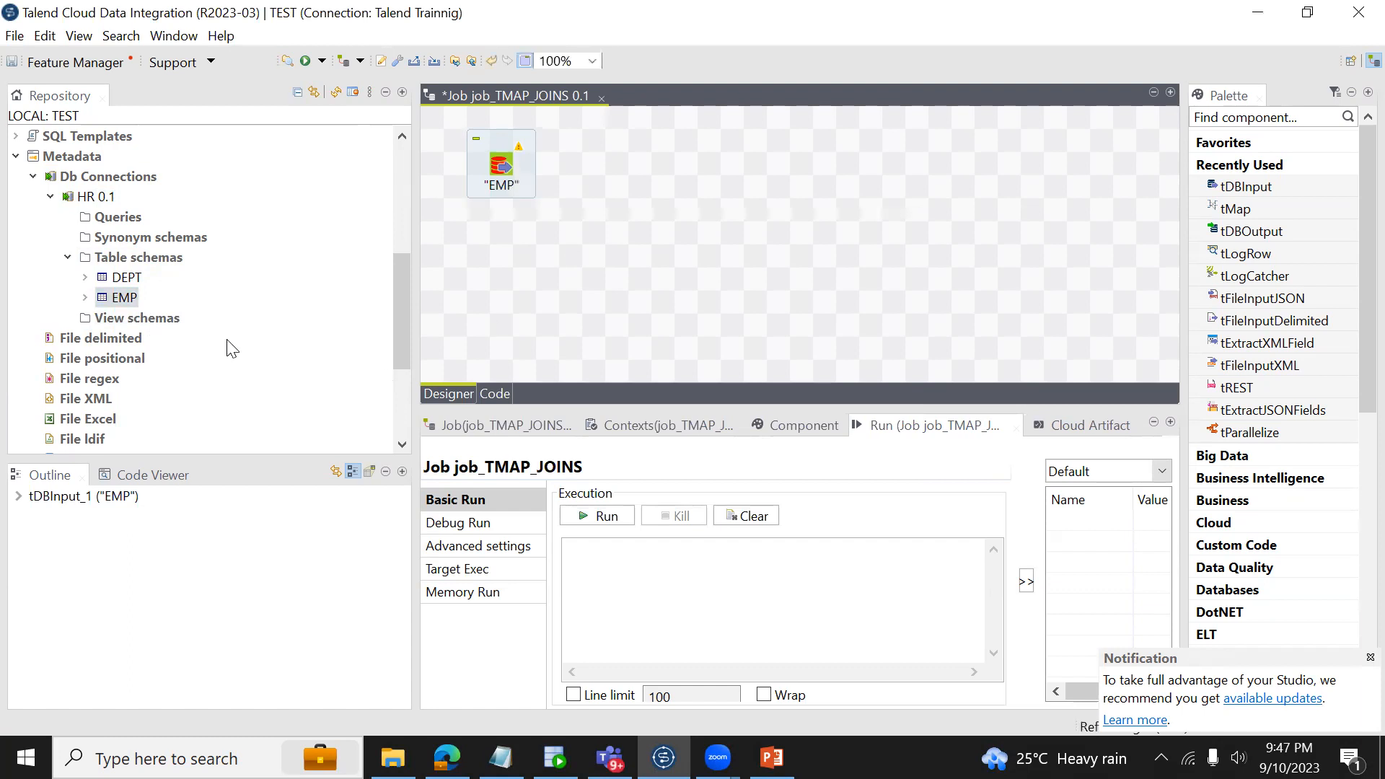
left_click_drag(135, 282, 527, 271)
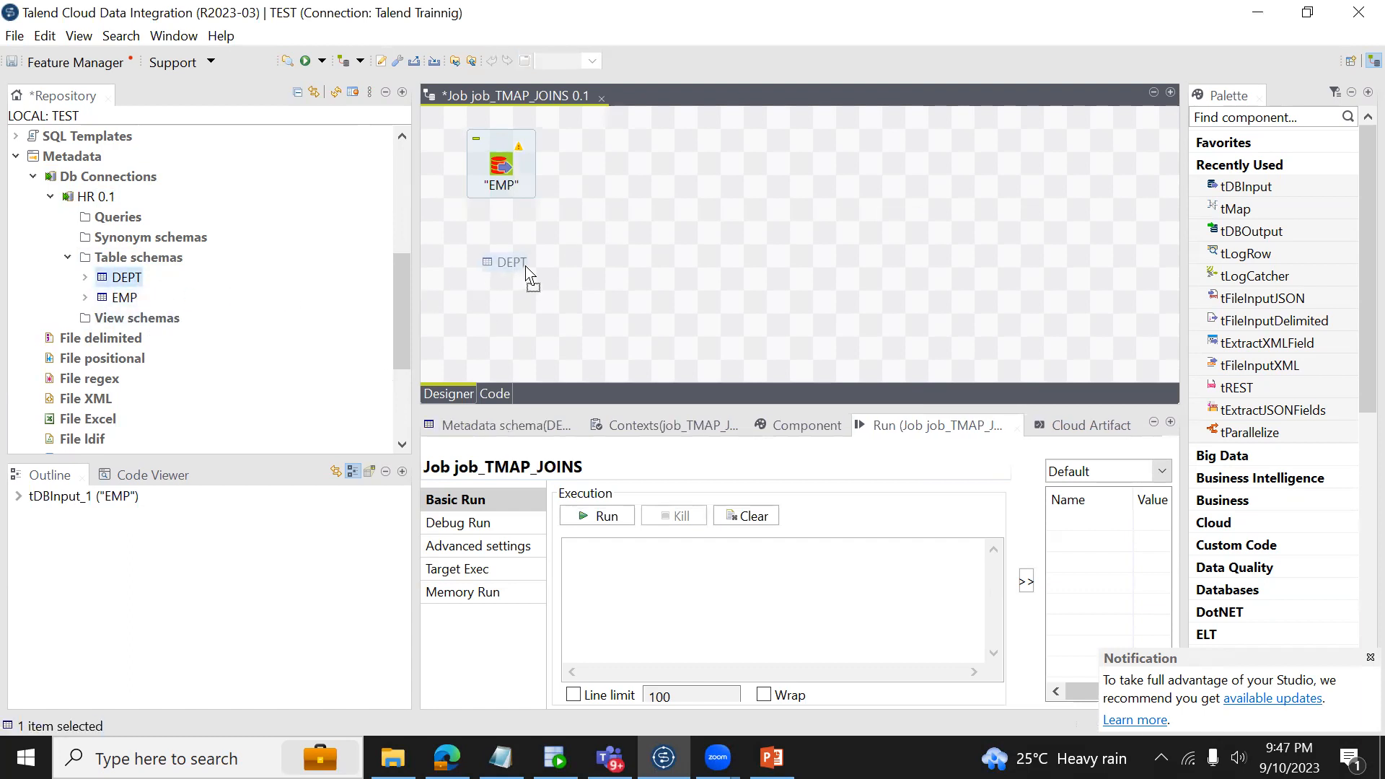
mouse_move(527, 271)
left_mouse_down()
mouse_move(161, 285)
mouse_move(532, 286)
mouse_move(531, 272)
left_mouse_up()
left_click(602, 242)
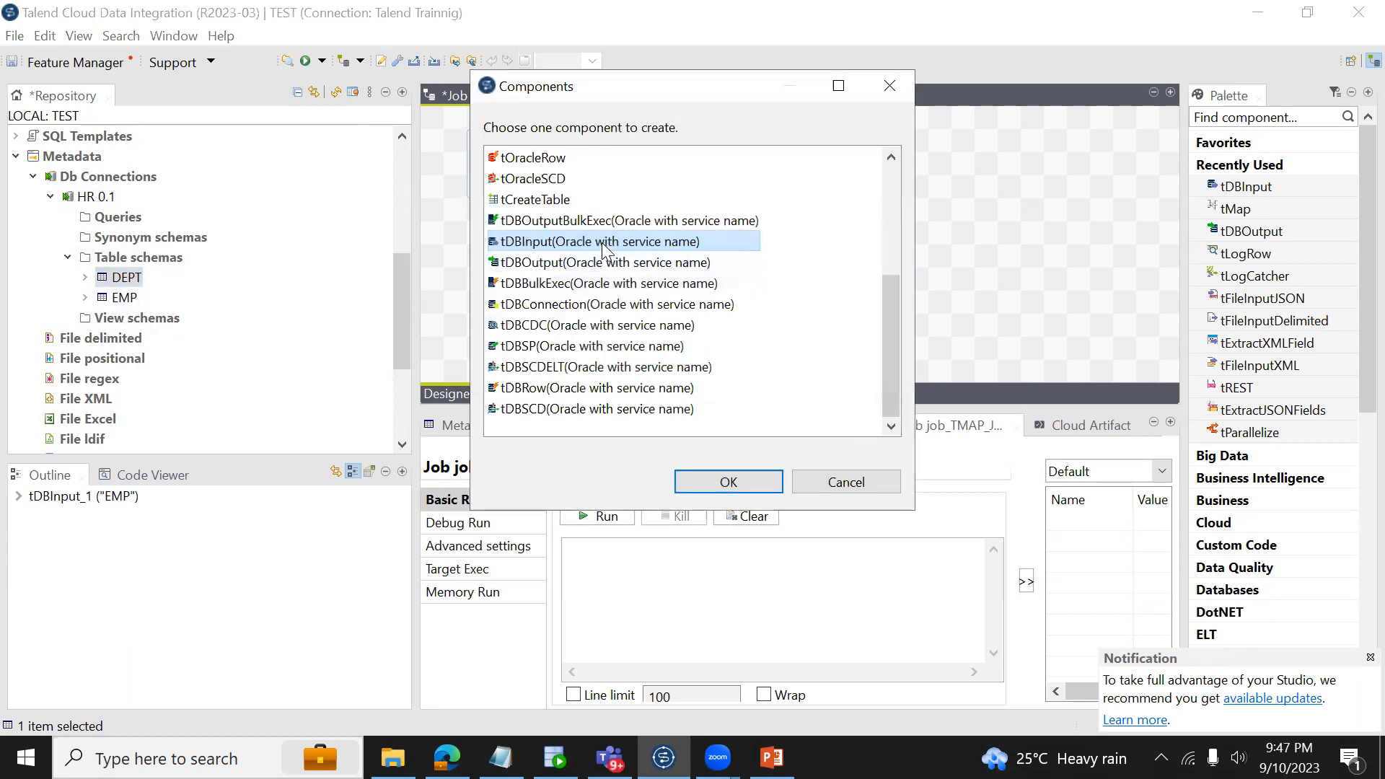
double_click(602, 241)
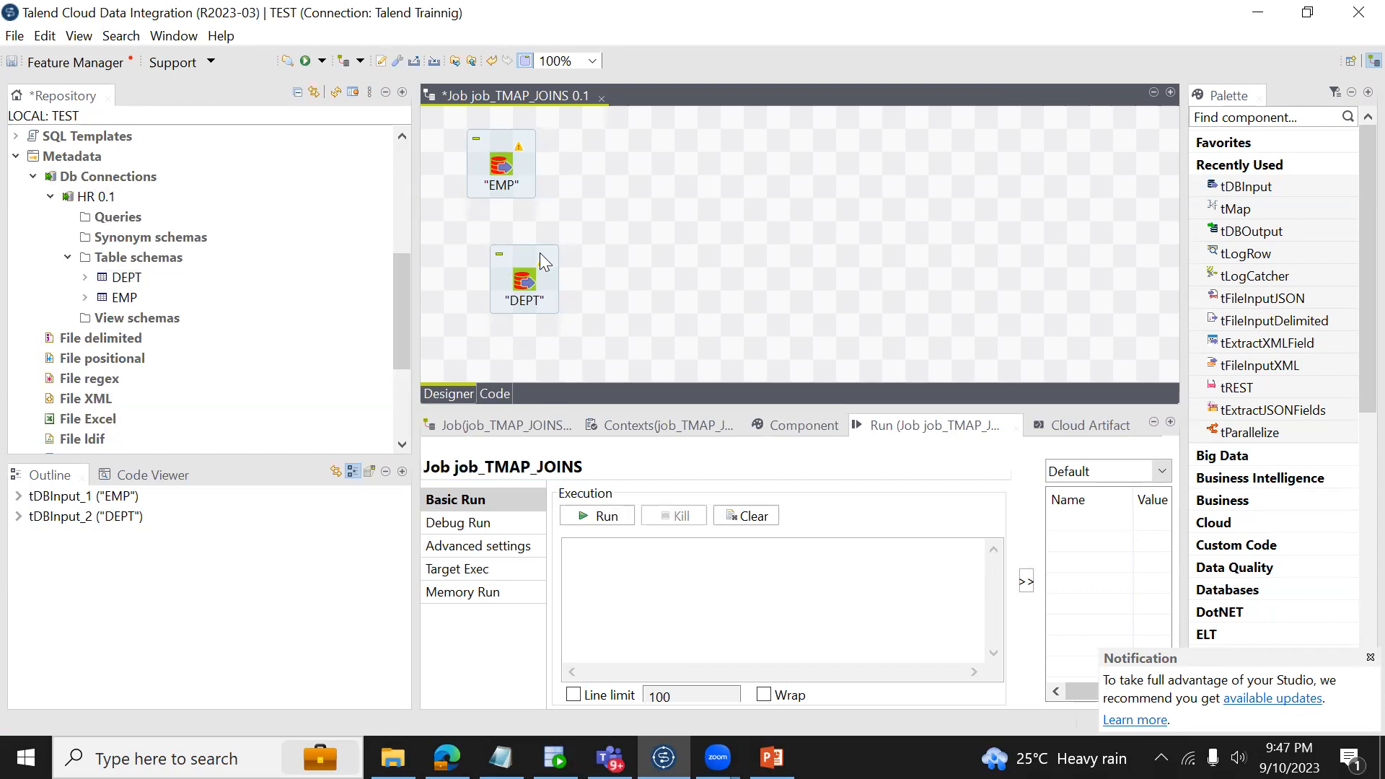
Step: Add the SNOW_EMP table of the Snowflake DWH_HR_Connection to the job as a tDBOutput(snowflake) component, placed well apart from the EMP and DEPT inputs
left_click_drag(400, 301, 425, 400)
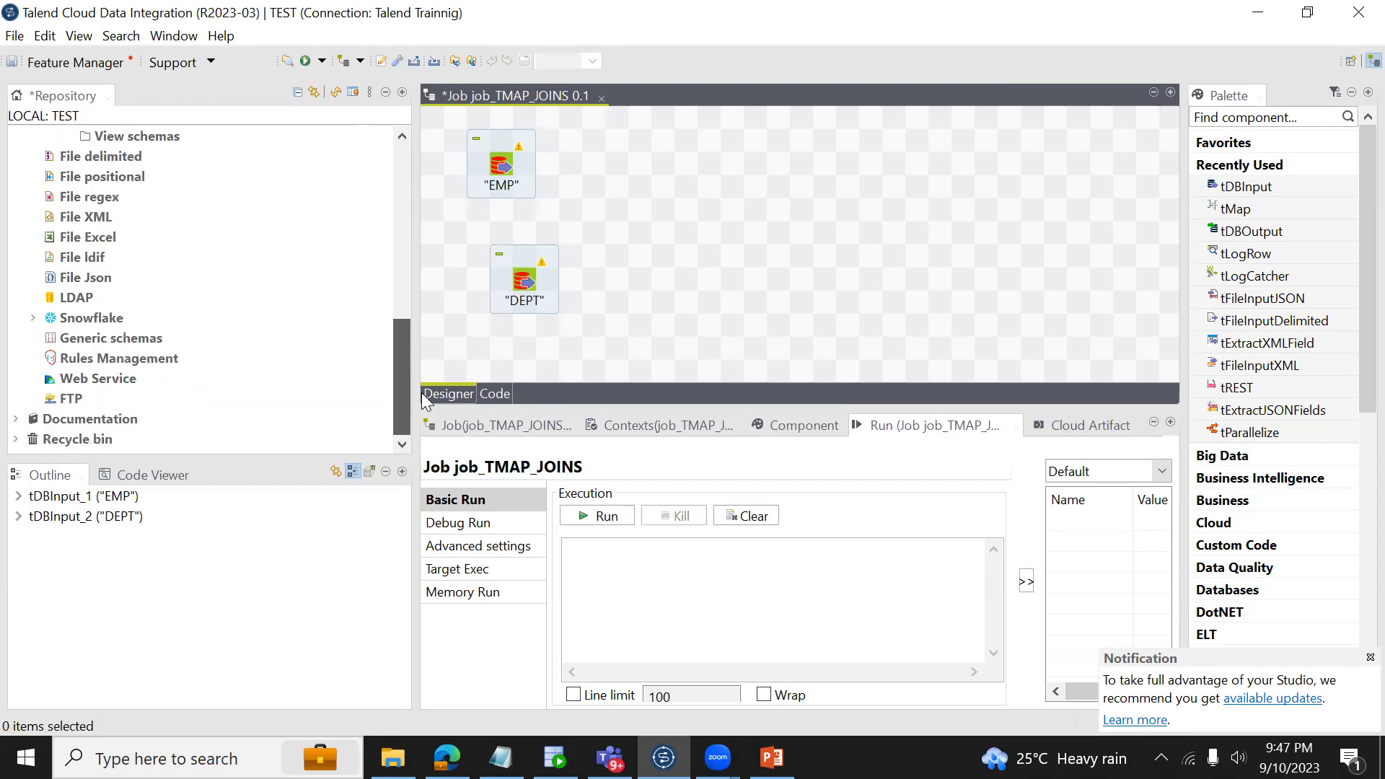
left_click(33, 318)
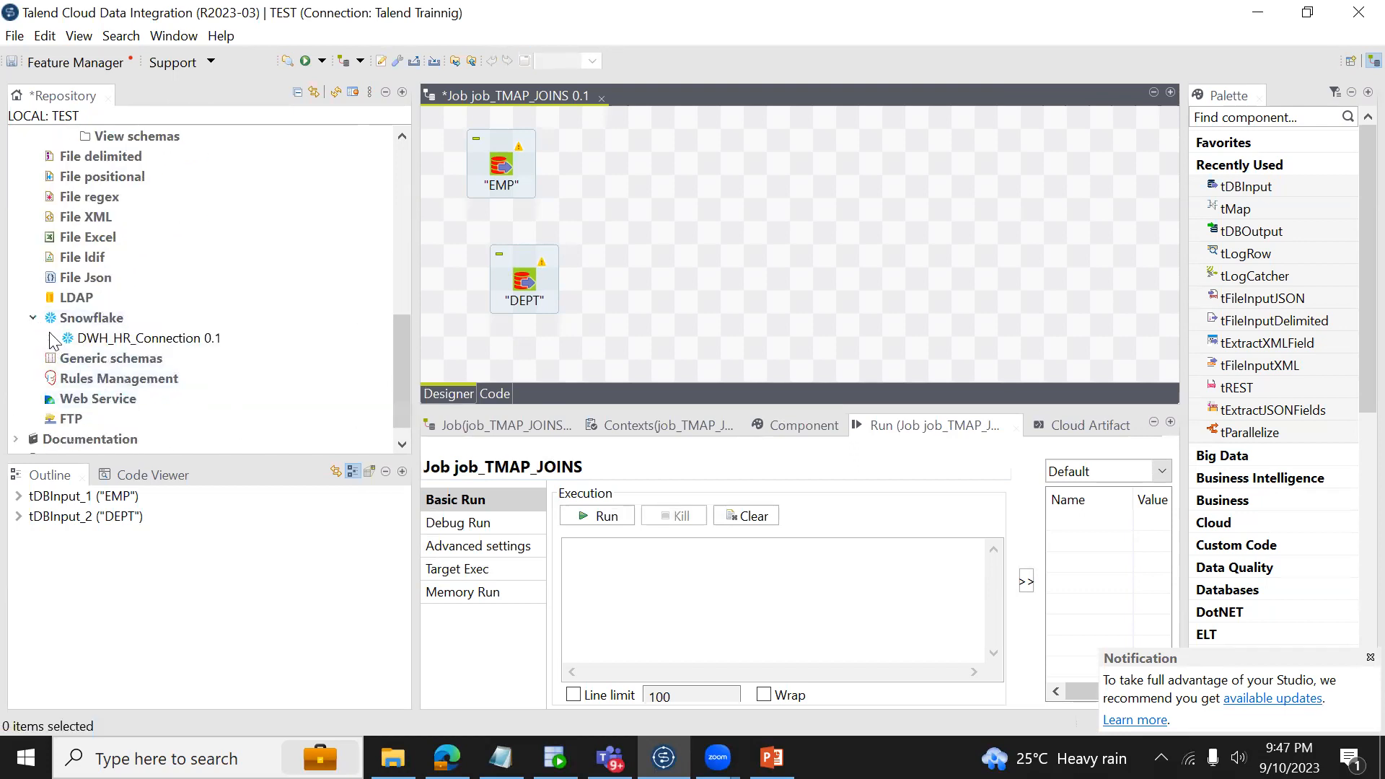
left_click(50, 338)
left_click_drag(113, 365, 884, 194)
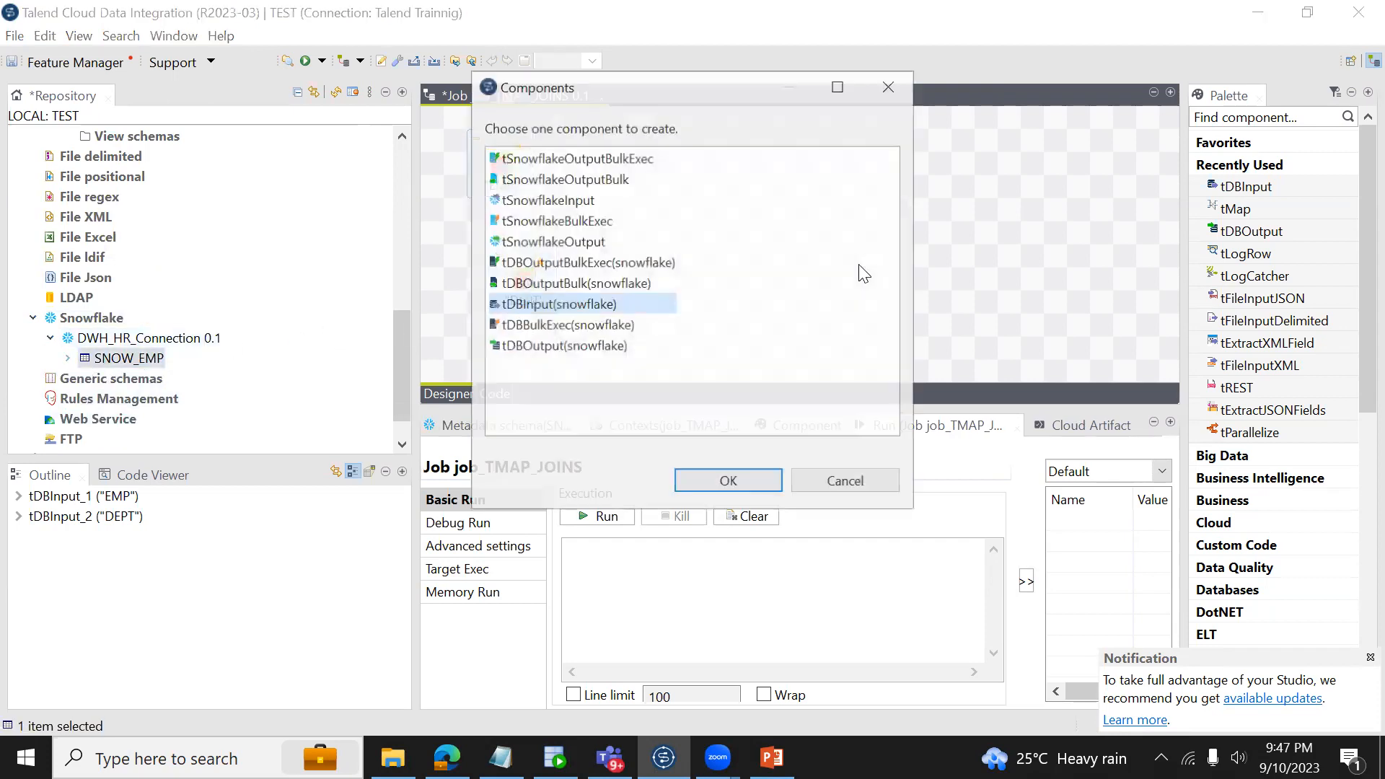
double_click(566, 347)
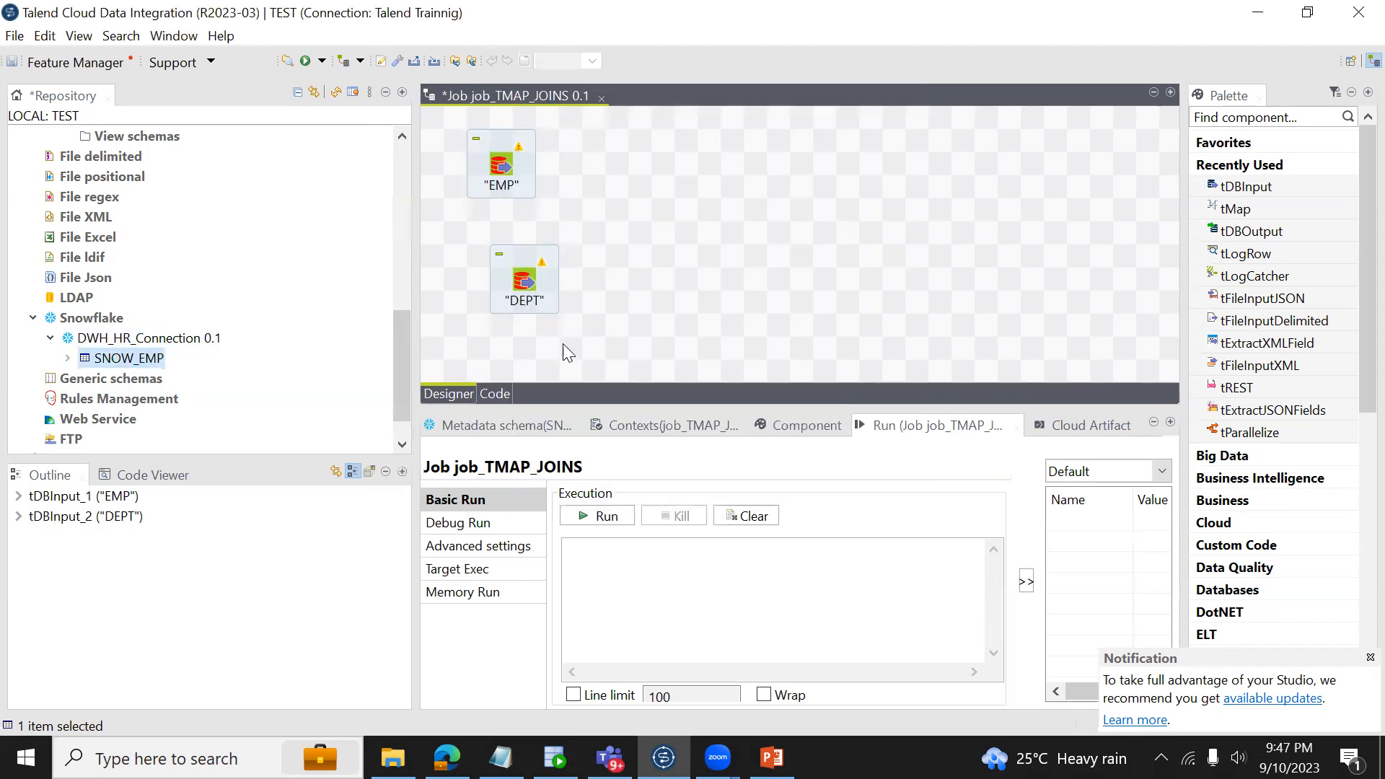
left_click(880, 216)
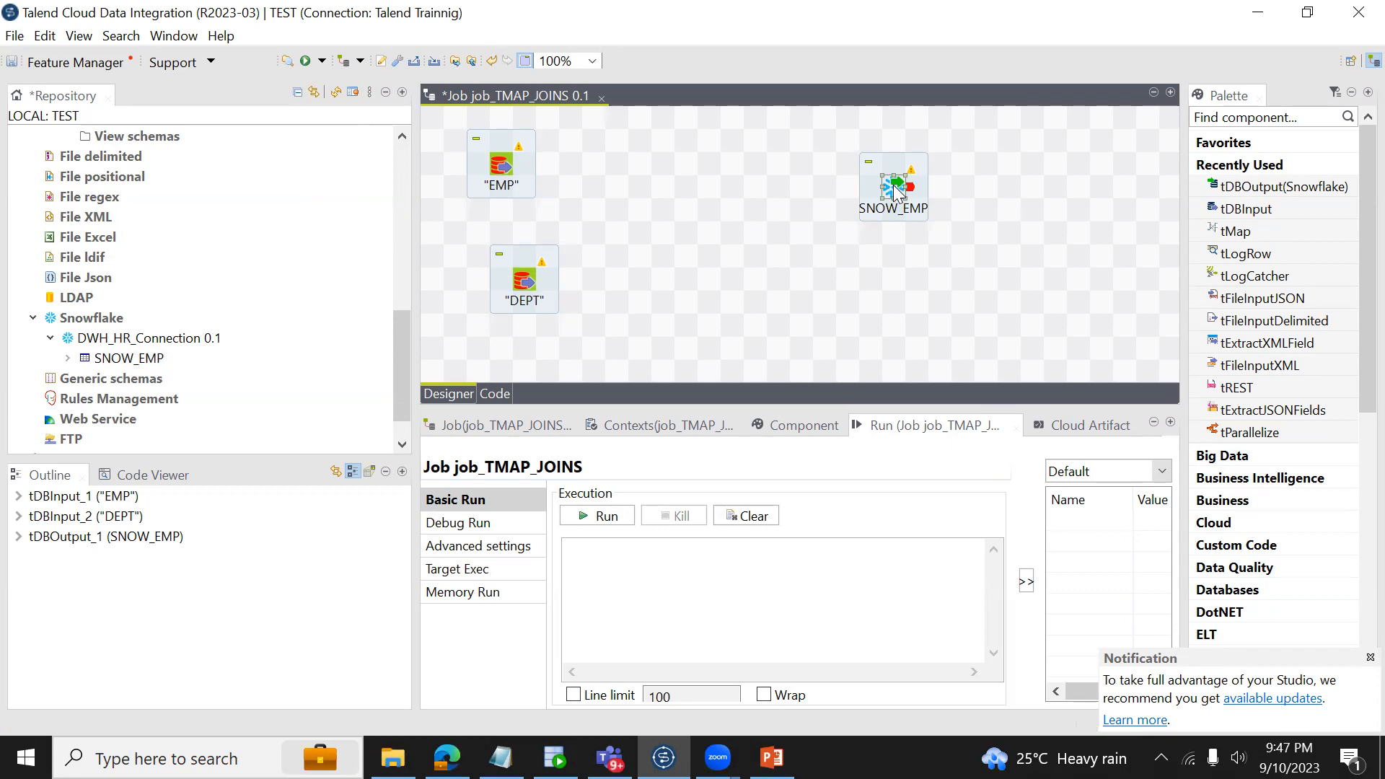
Step: Add a tMap component to the job between the EMP input and the SNOW_EMP output
left_click(507, 170)
left_click(671, 187)
type("tm")
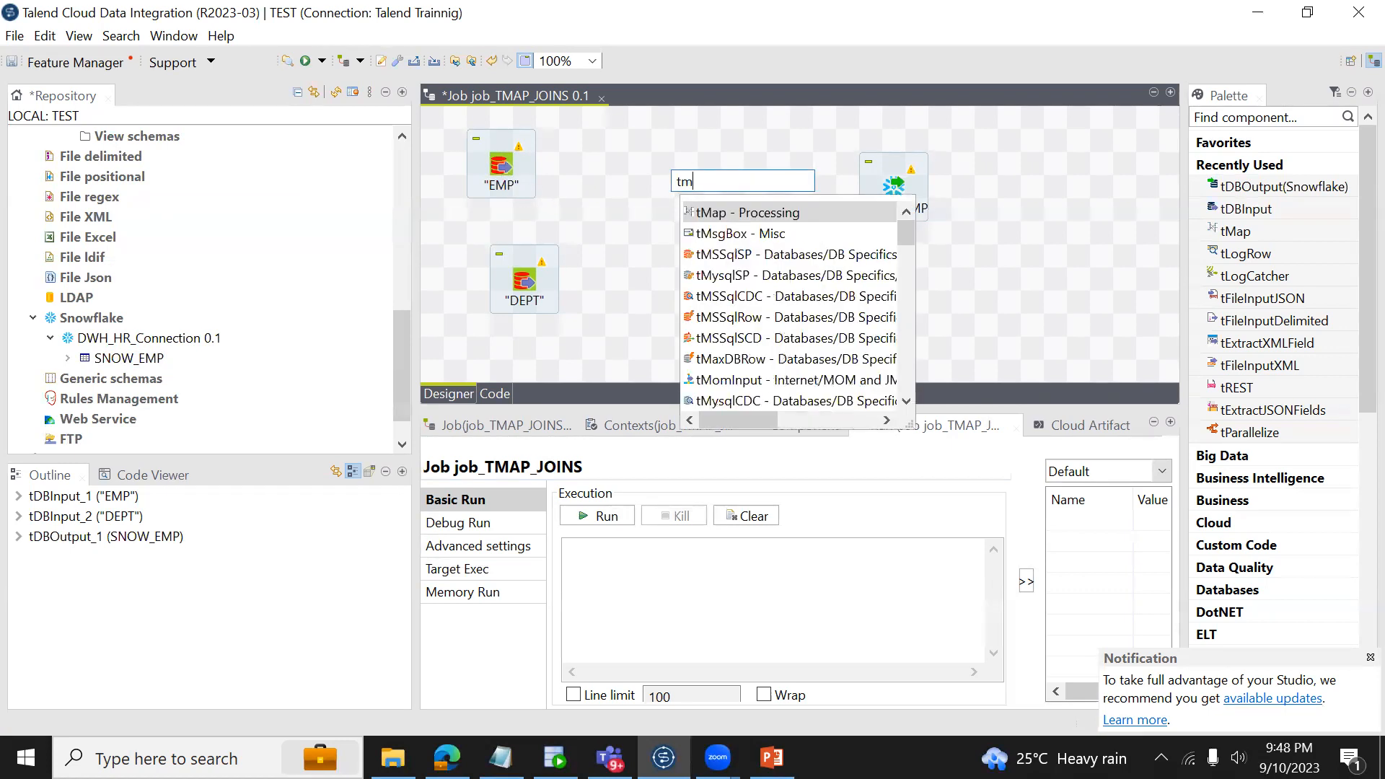
double_click(702, 218)
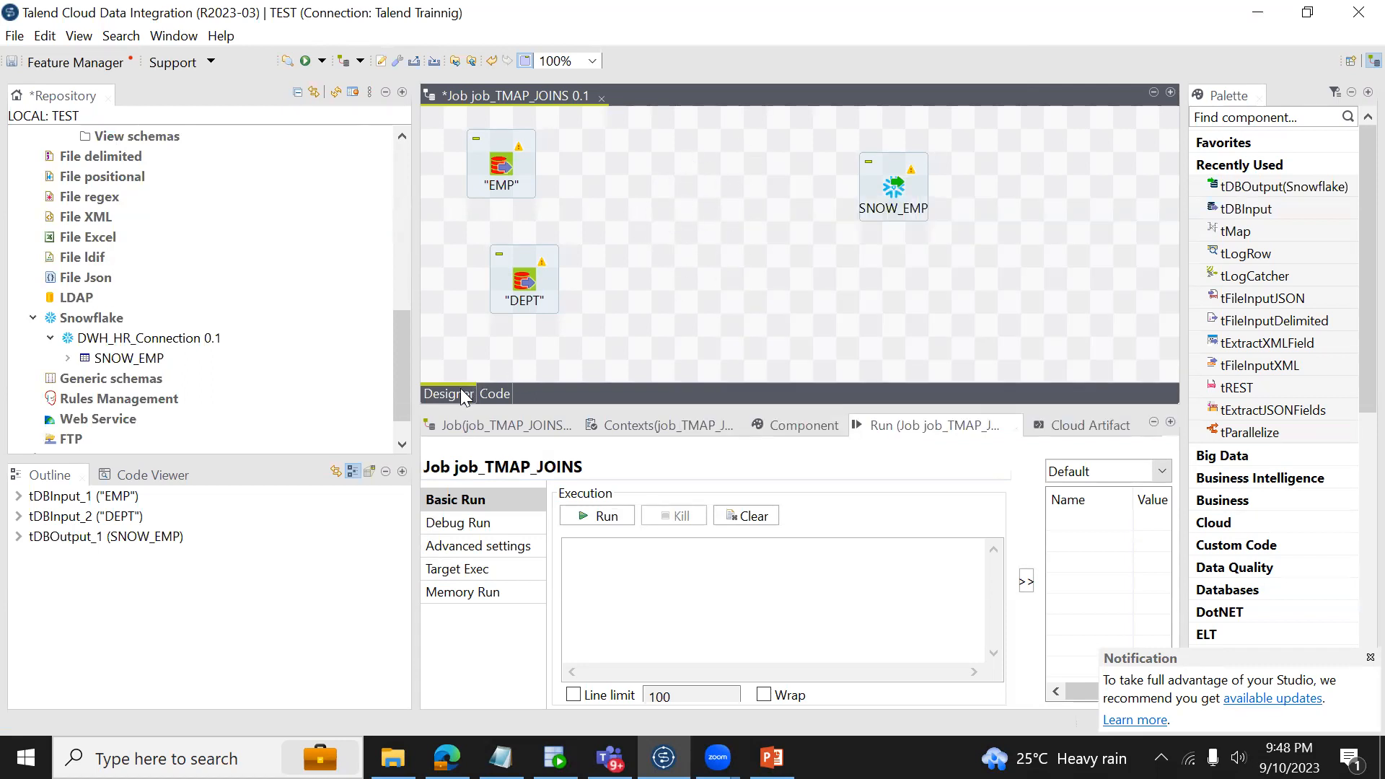
type("tm")
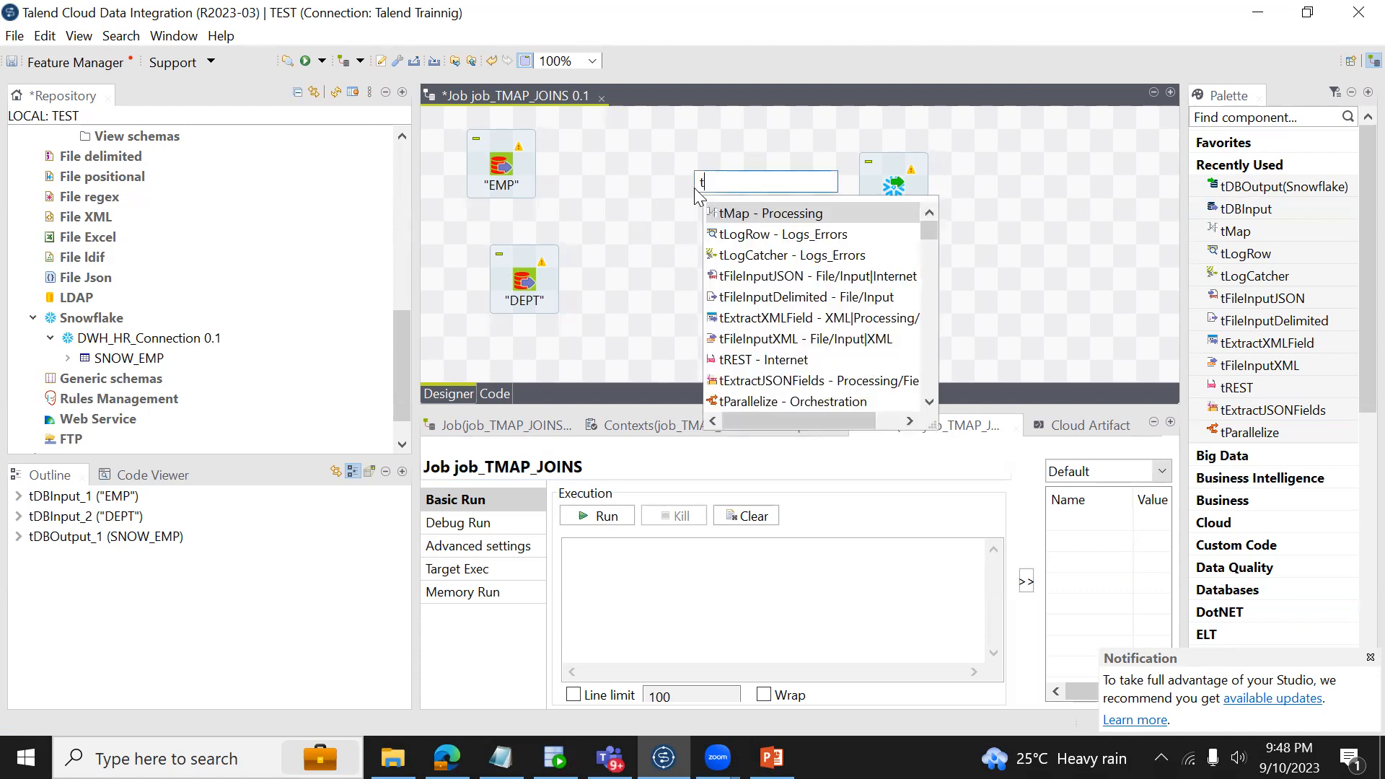
double_click(776, 214)
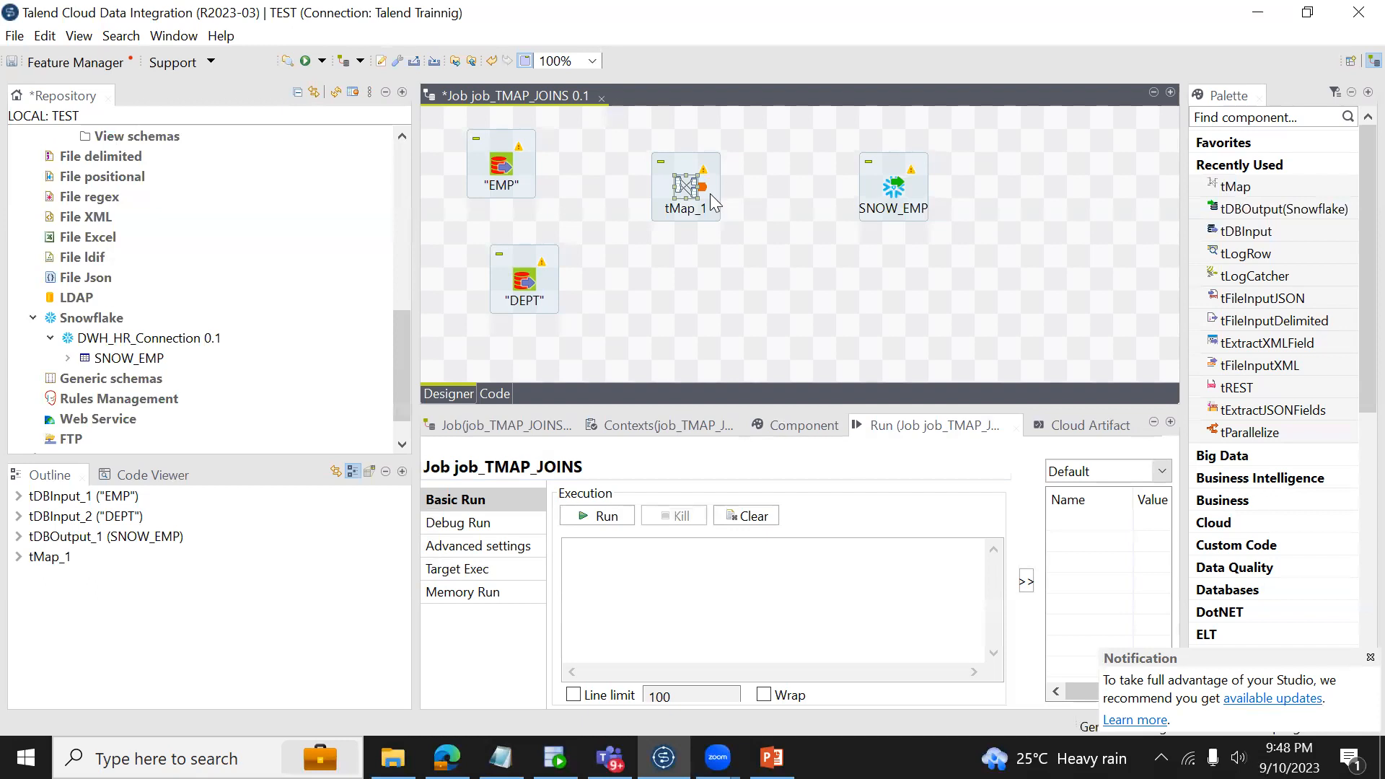
Step: Look up the tMap component in the Processing family of the component palette
scroll(1350, 352, "down", 6)
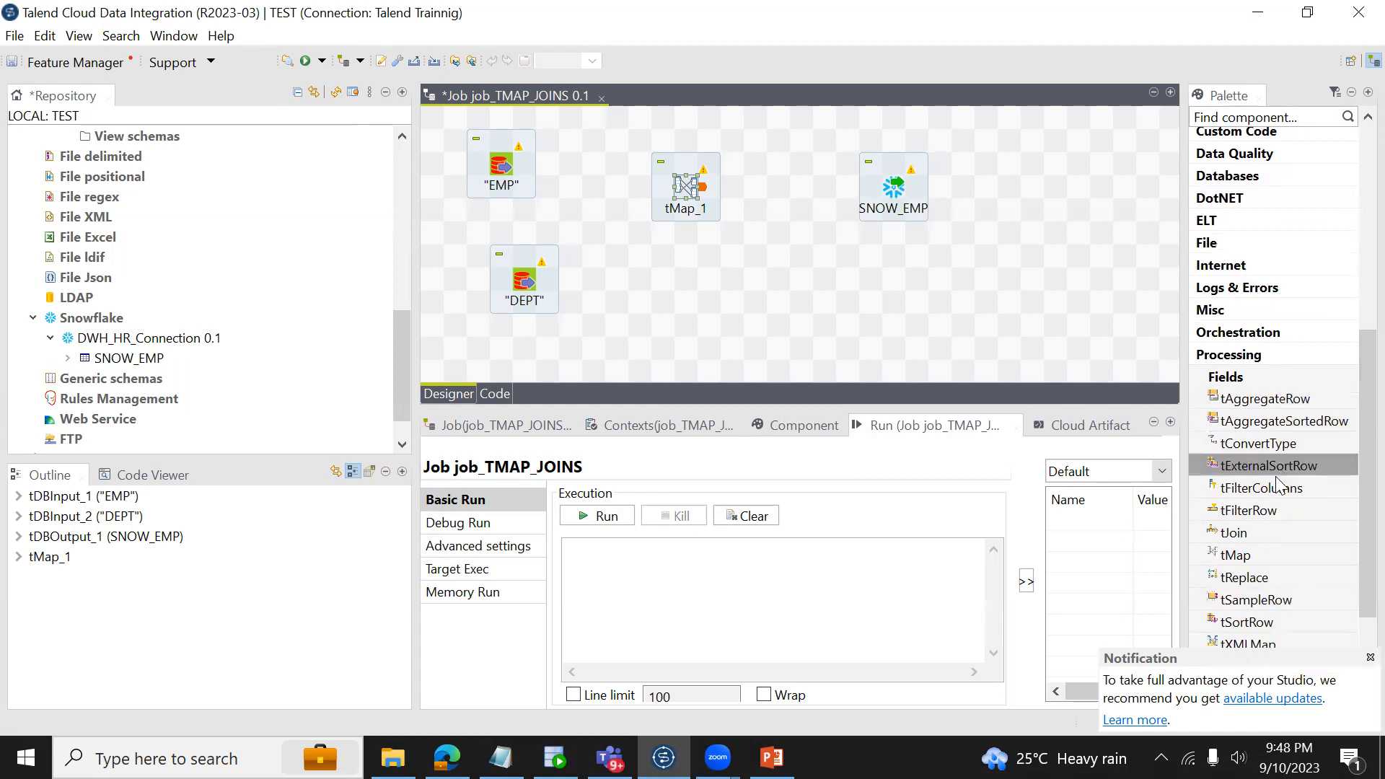
left_click(1238, 353)
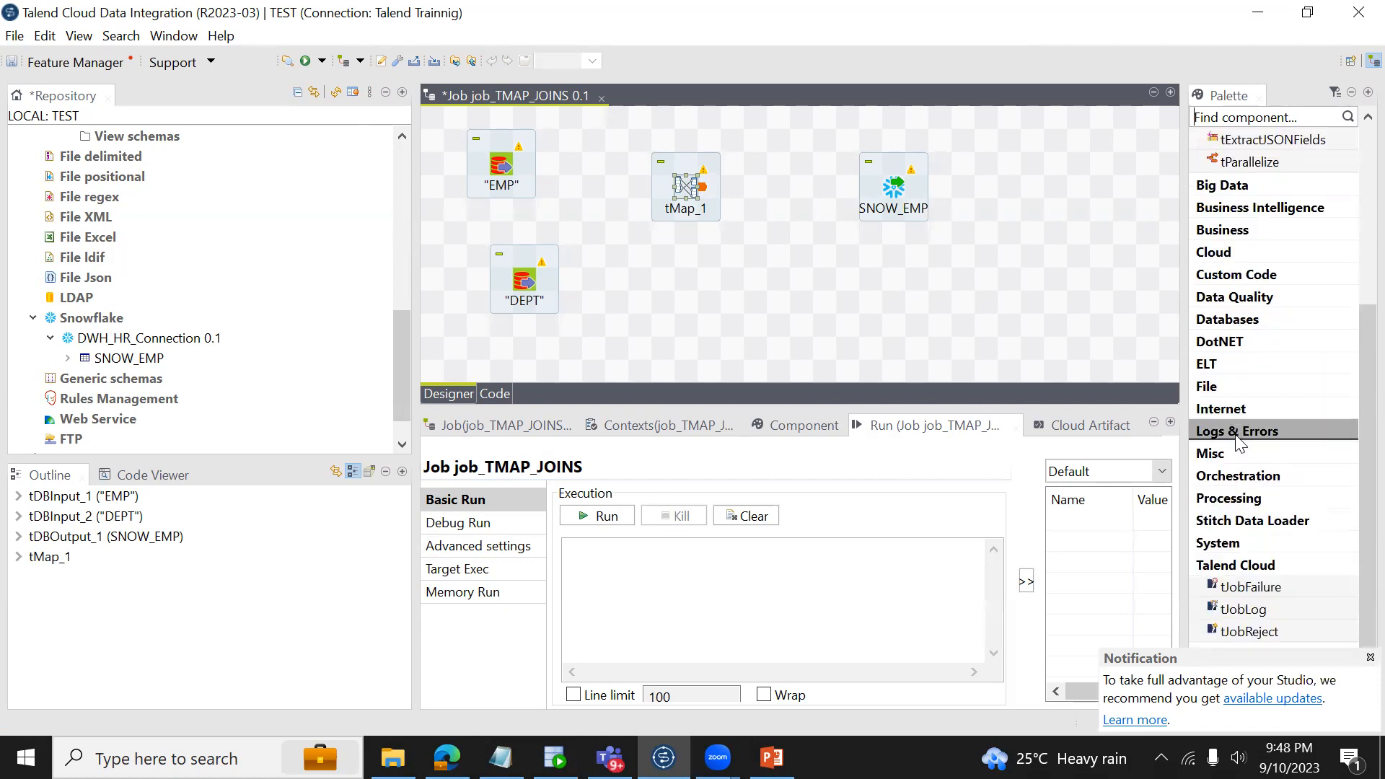
left_click(1247, 499)
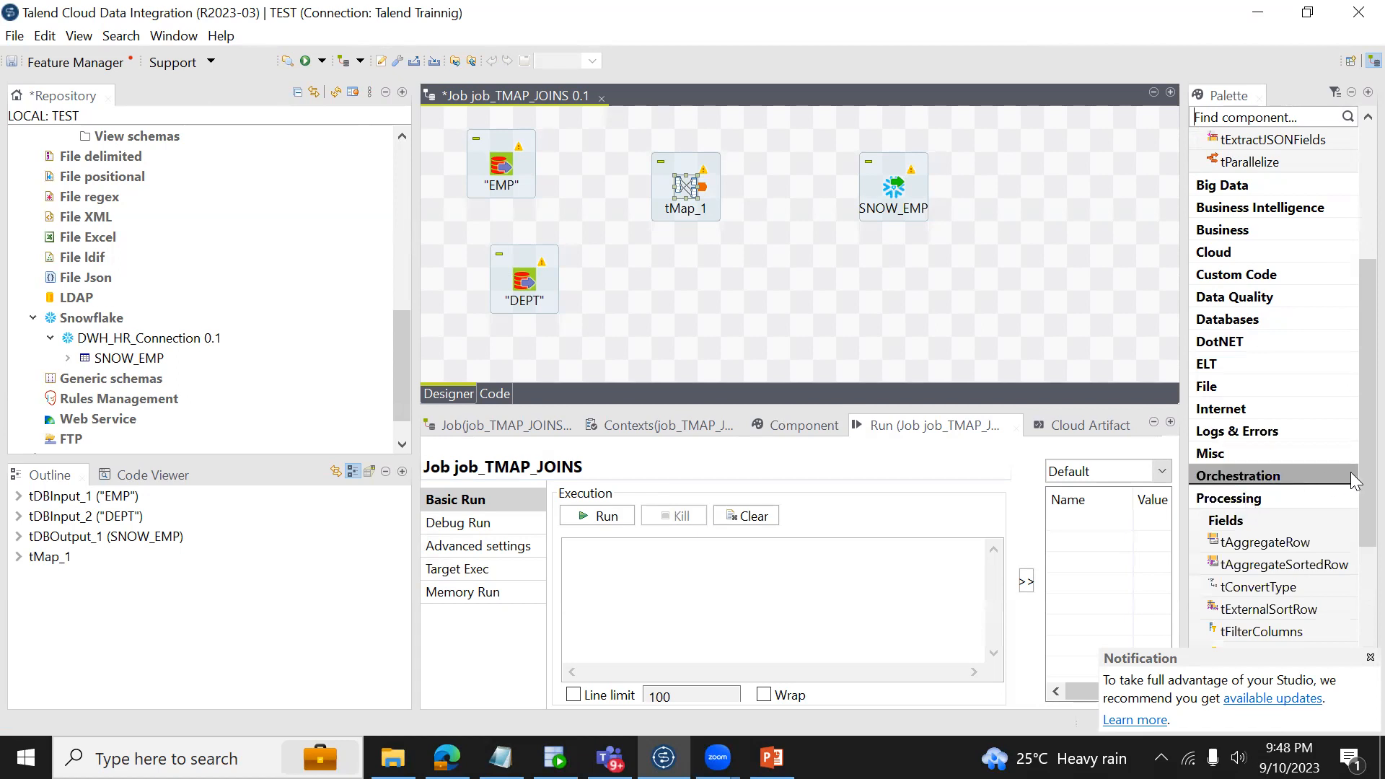
scroll(1350, 505, "down", 3)
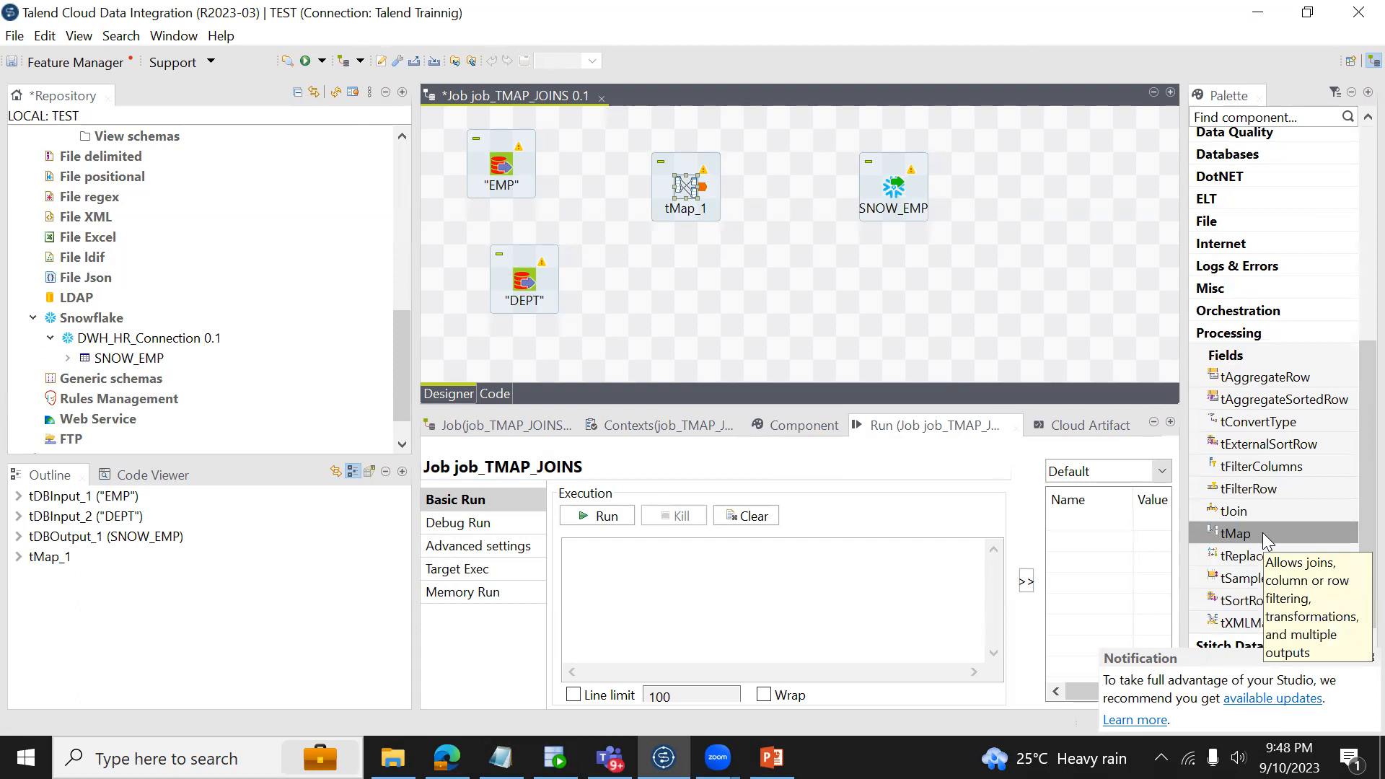
left_click_drag(1263, 533, 1212, 250)
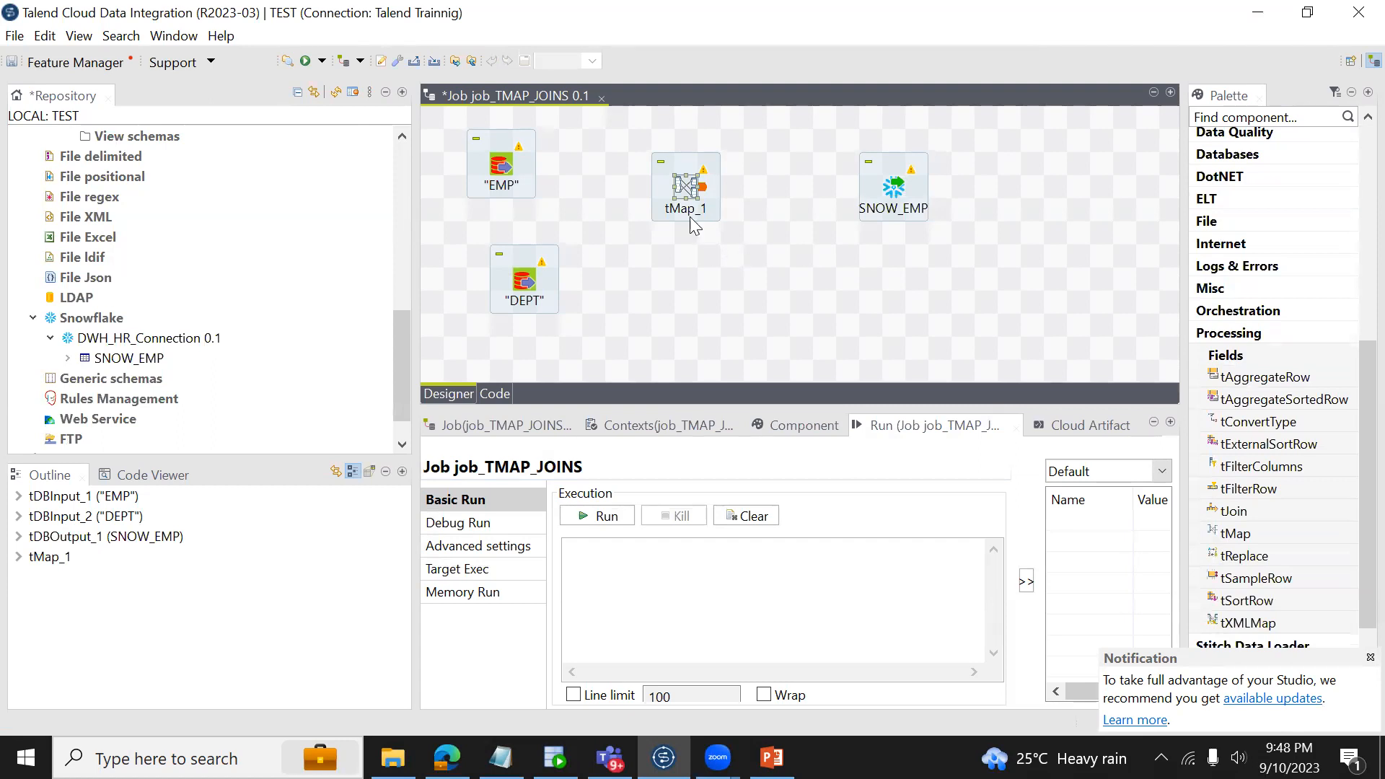
left_click(692, 254)
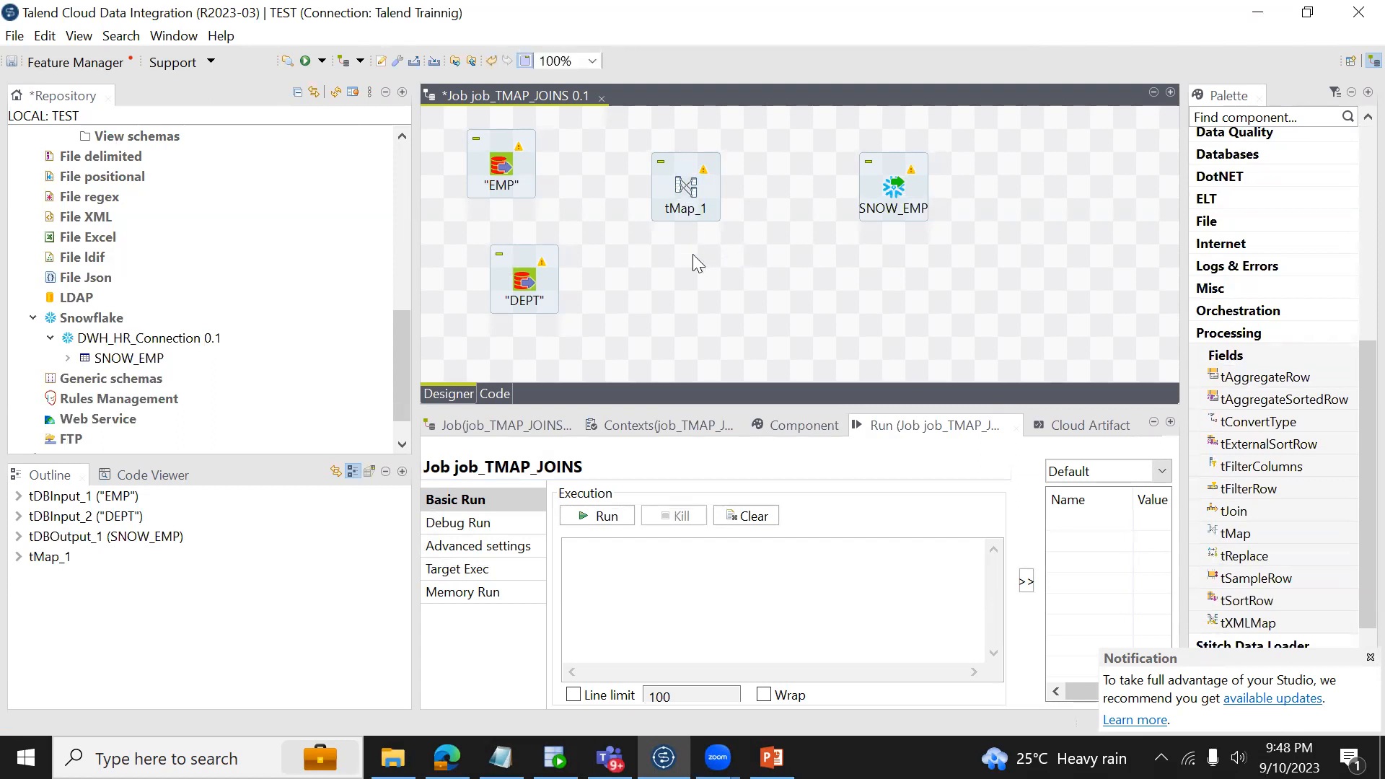
type("tm")
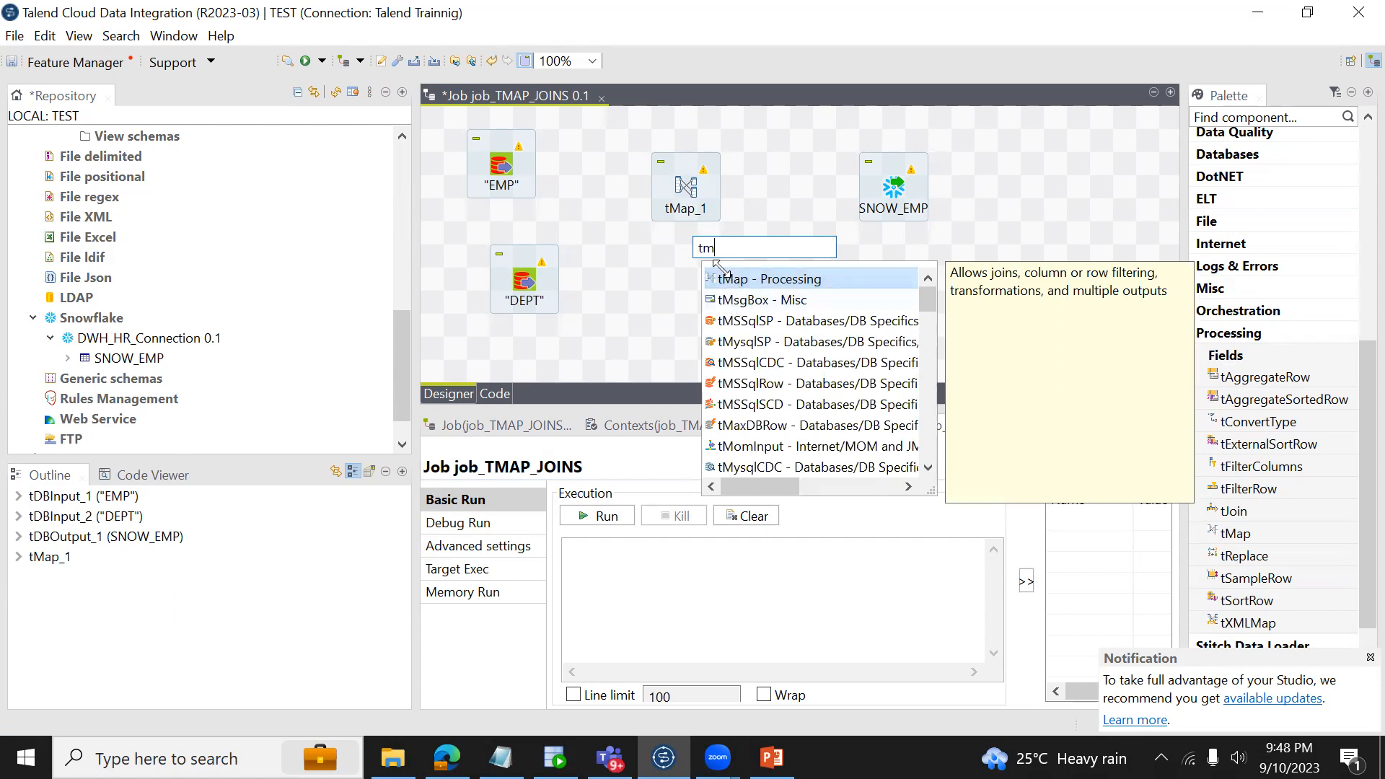
mouse_move(927, 299)
left_mouse_down()
mouse_move(945, 448)
mouse_move(919, 291)
left_mouse_up()
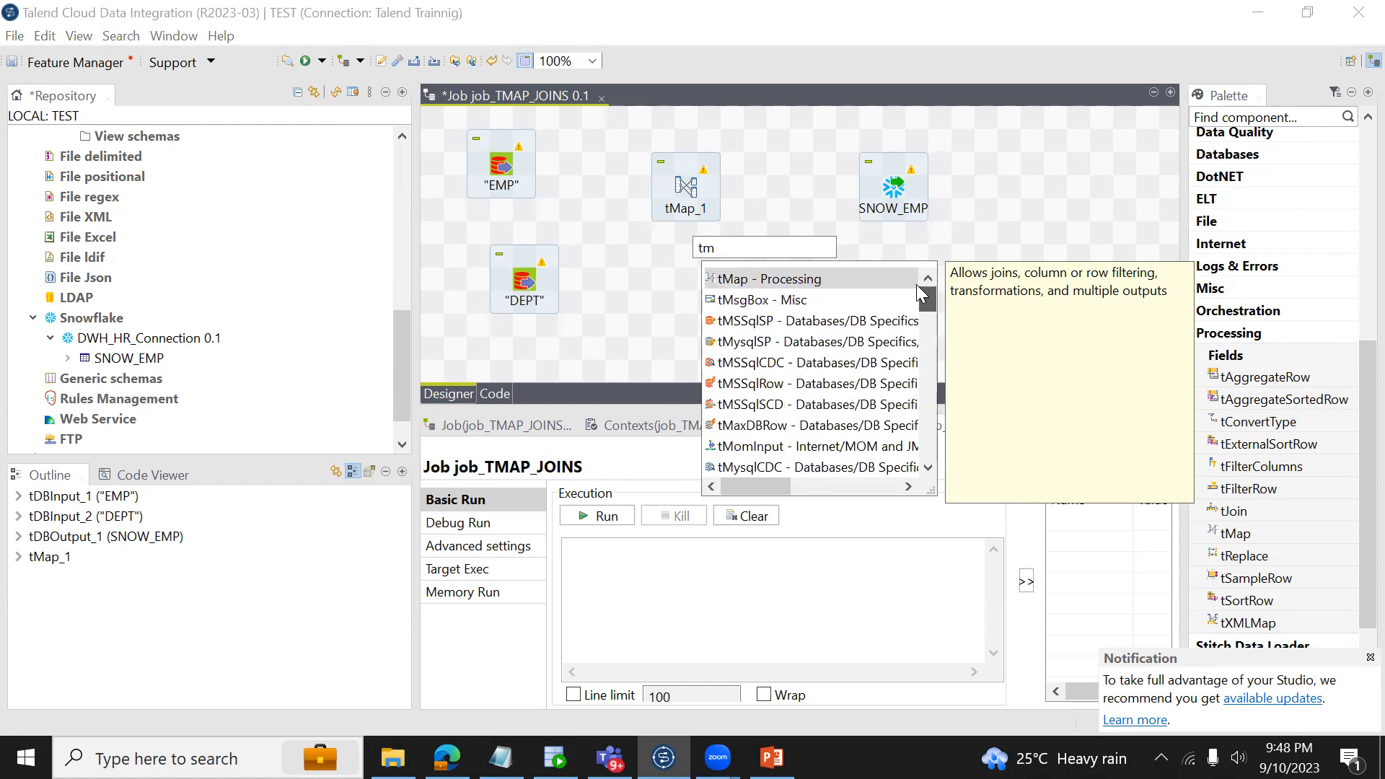
left_click(664, 323)
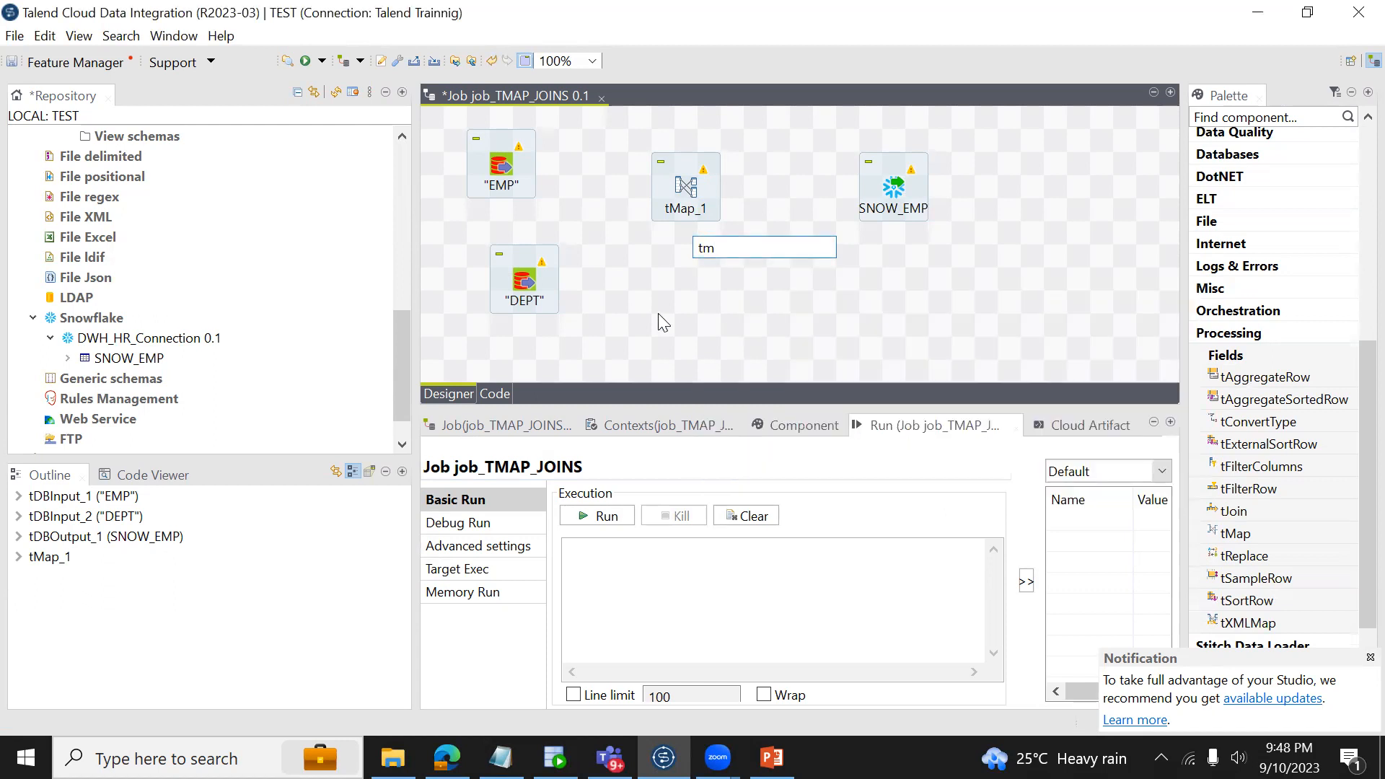
left_click(662, 323)
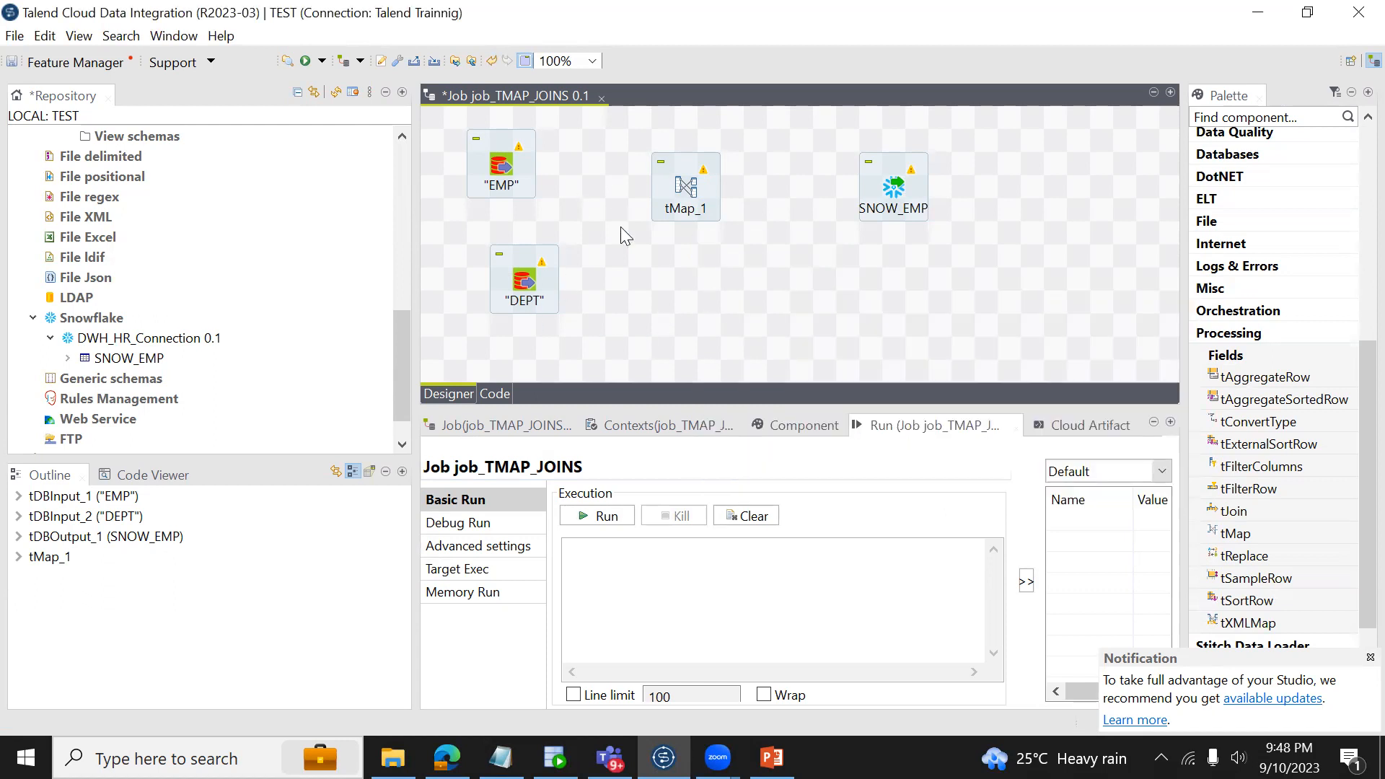
Step: Connect EMP to tMap_1 with a Main row and check the incoming columns in the tMap editor
left_click(508, 176)
right_click(504, 175)
mouse_move(541, 187)
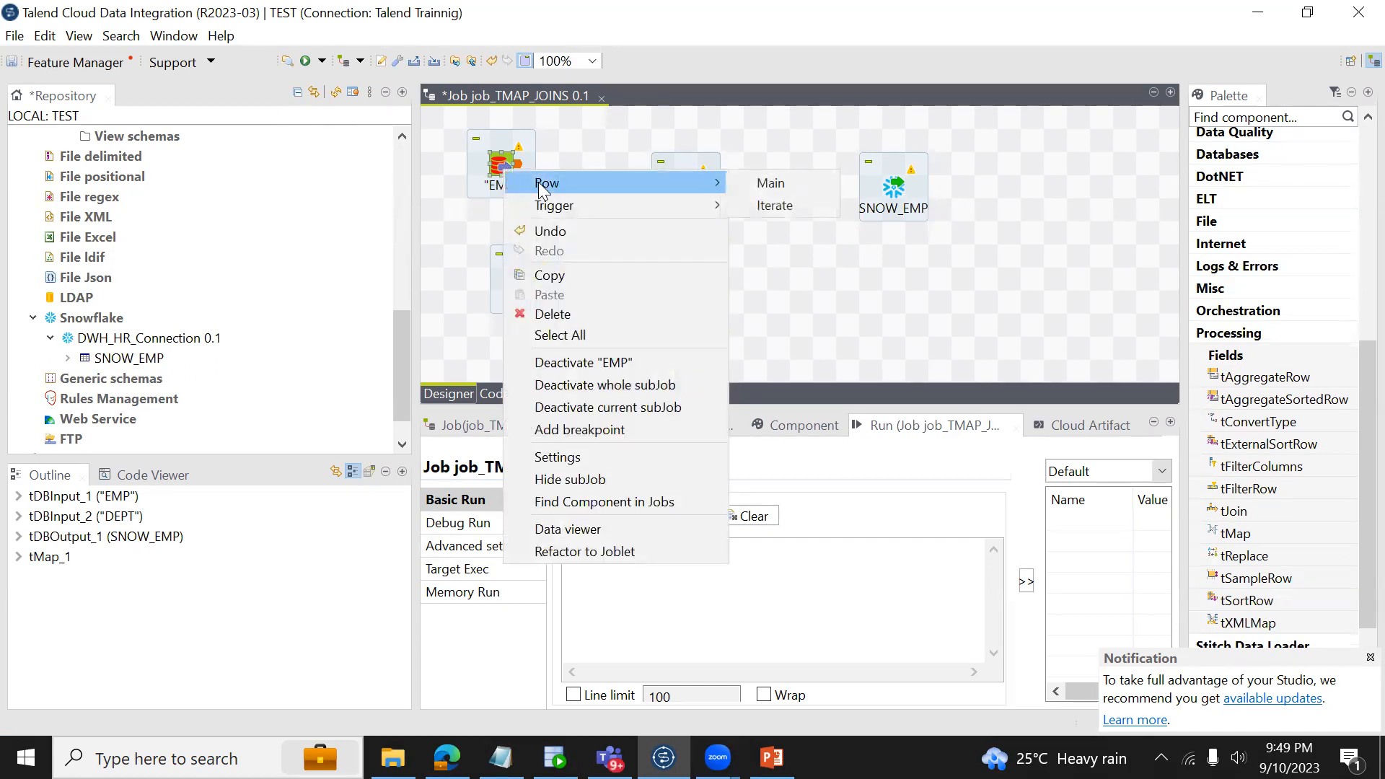
left_click(747, 185)
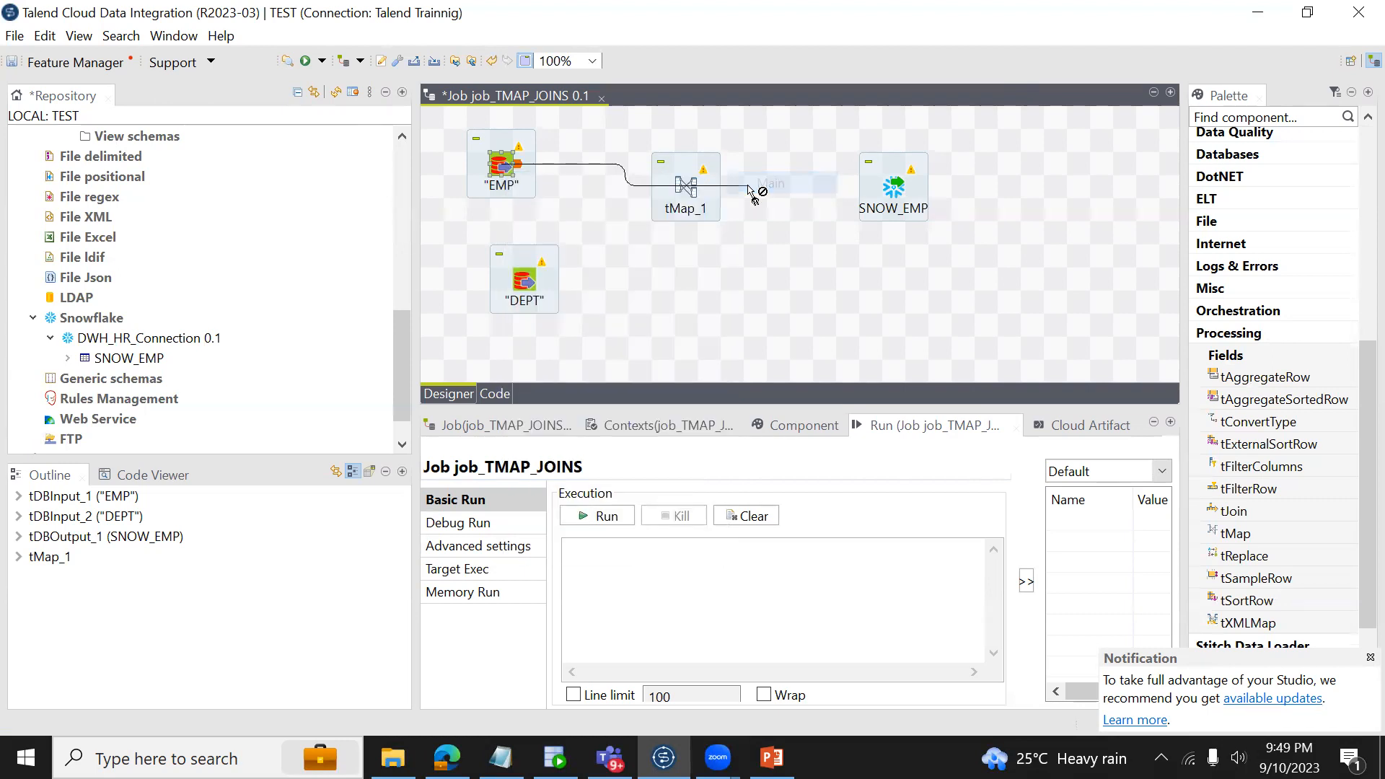
left_click(690, 193)
double_click(684, 186)
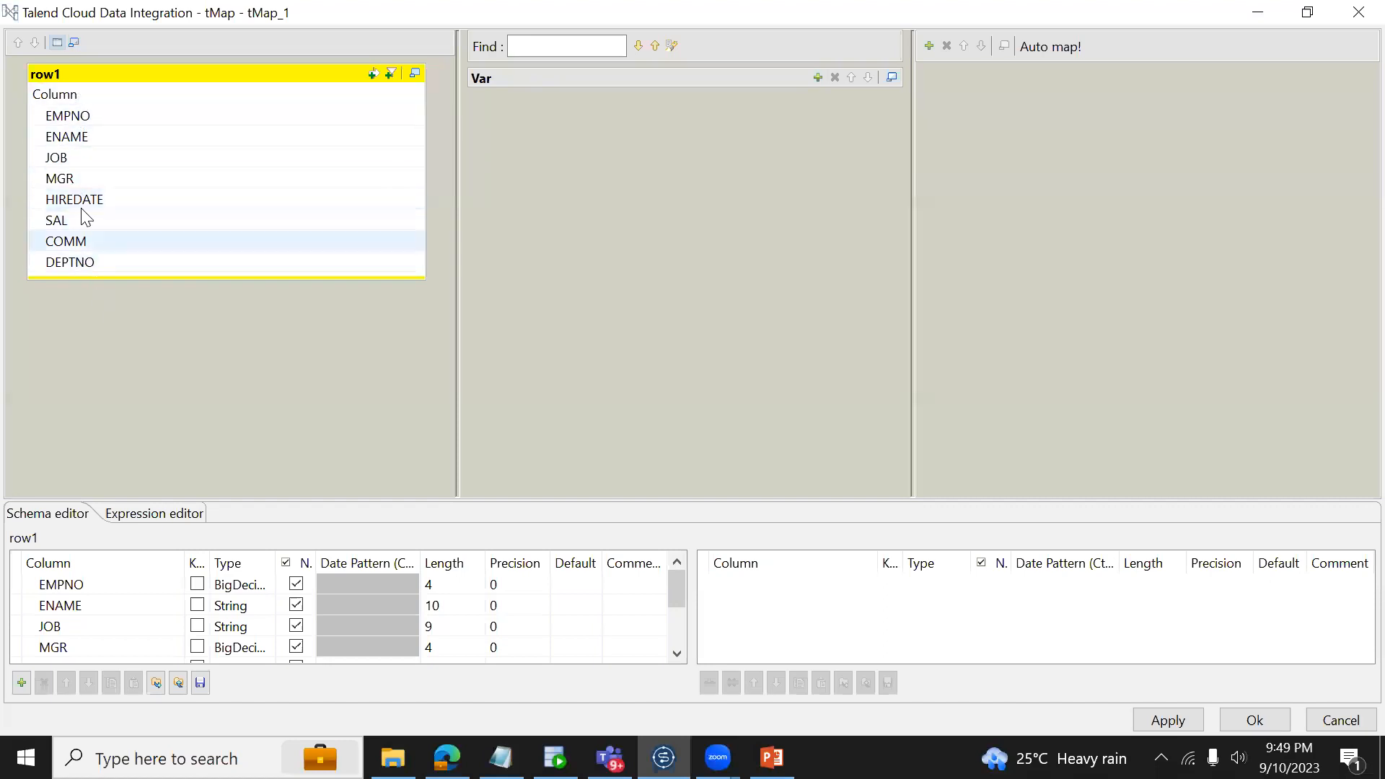
left_click(1247, 724)
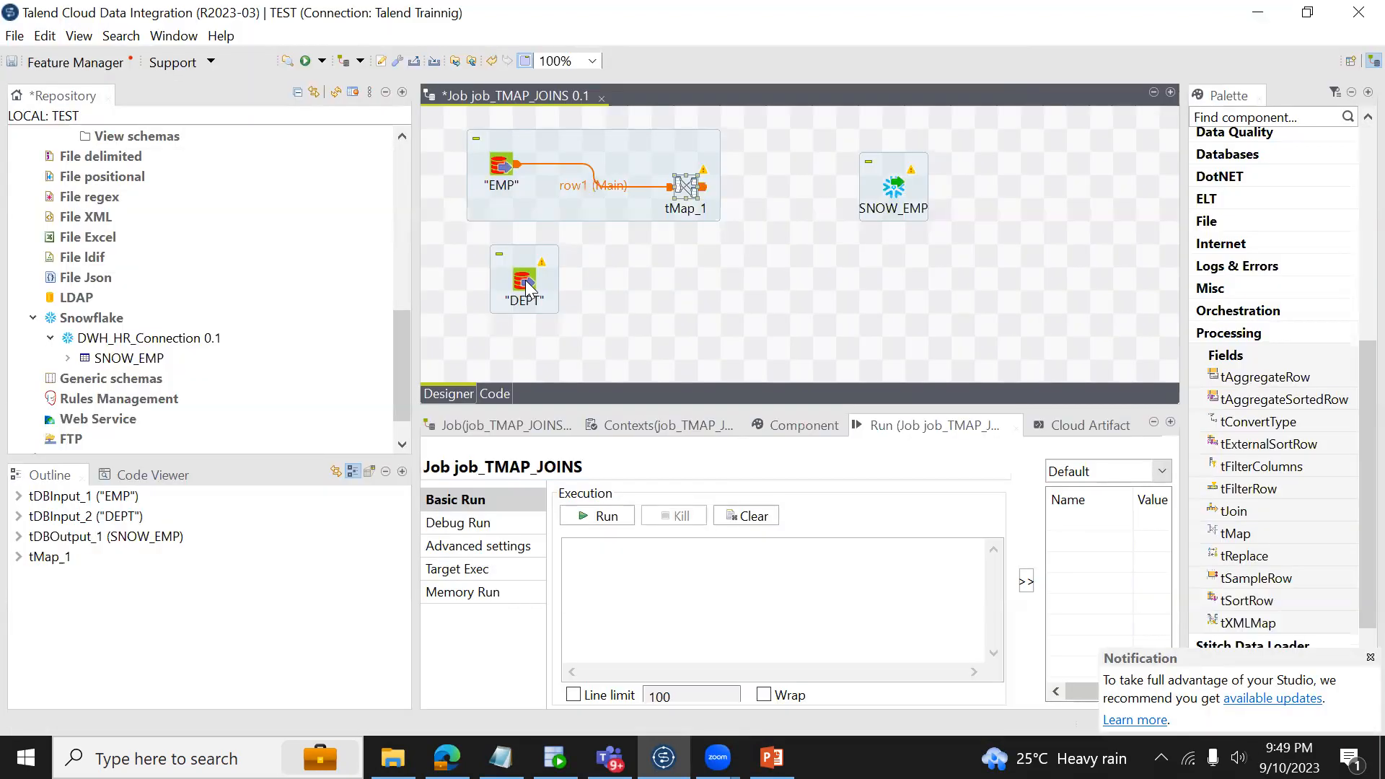
Step: Connect DEPT to tMap_1 with a Main row as its second input
right_click(527, 286)
mouse_move(585, 291)
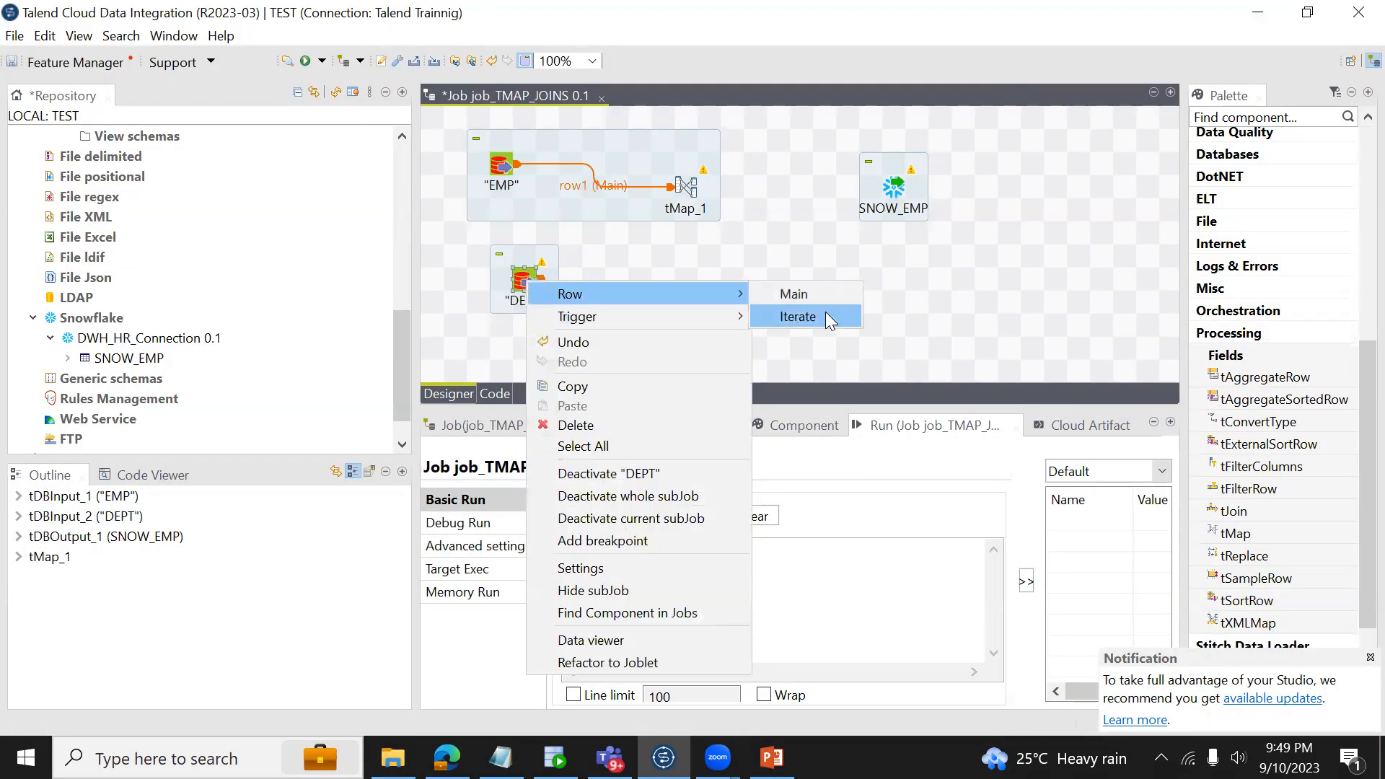
left_click(794, 295)
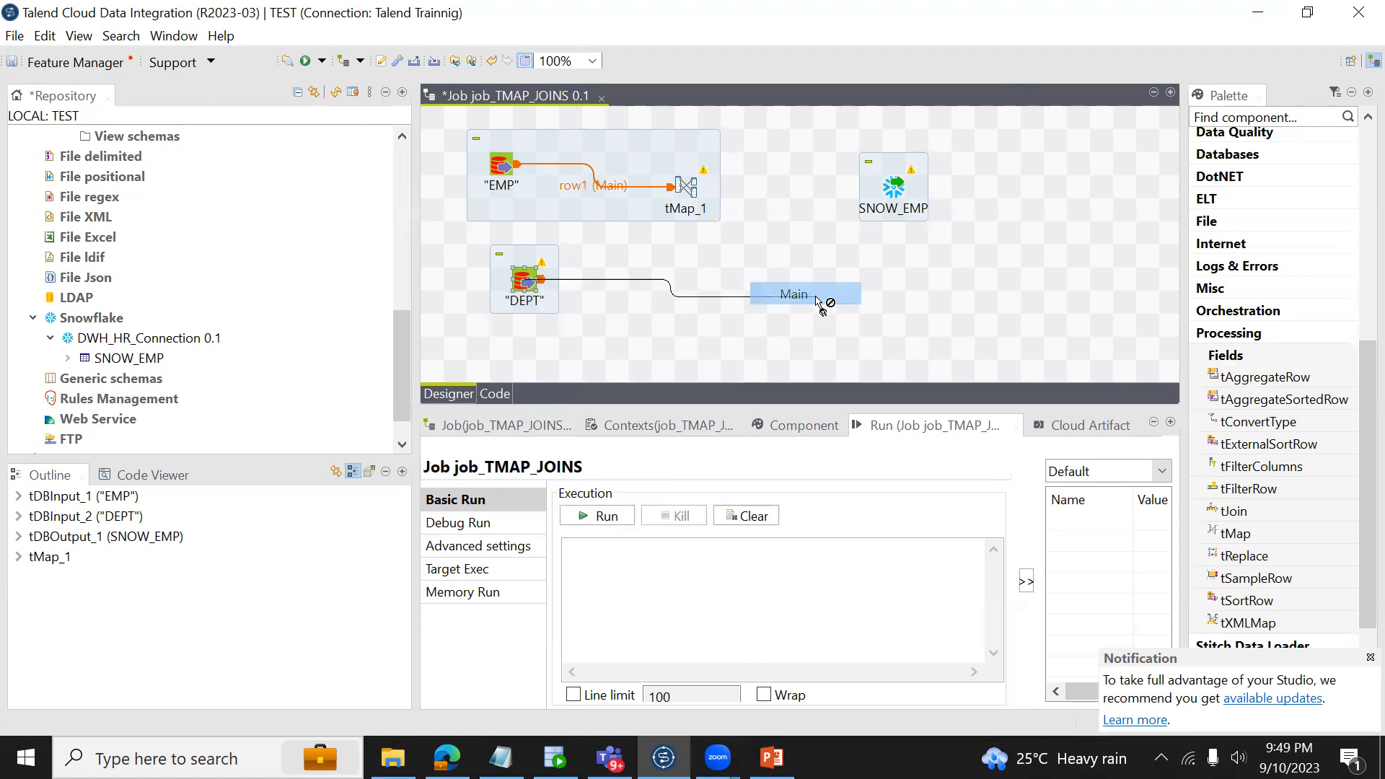
left_click(687, 189)
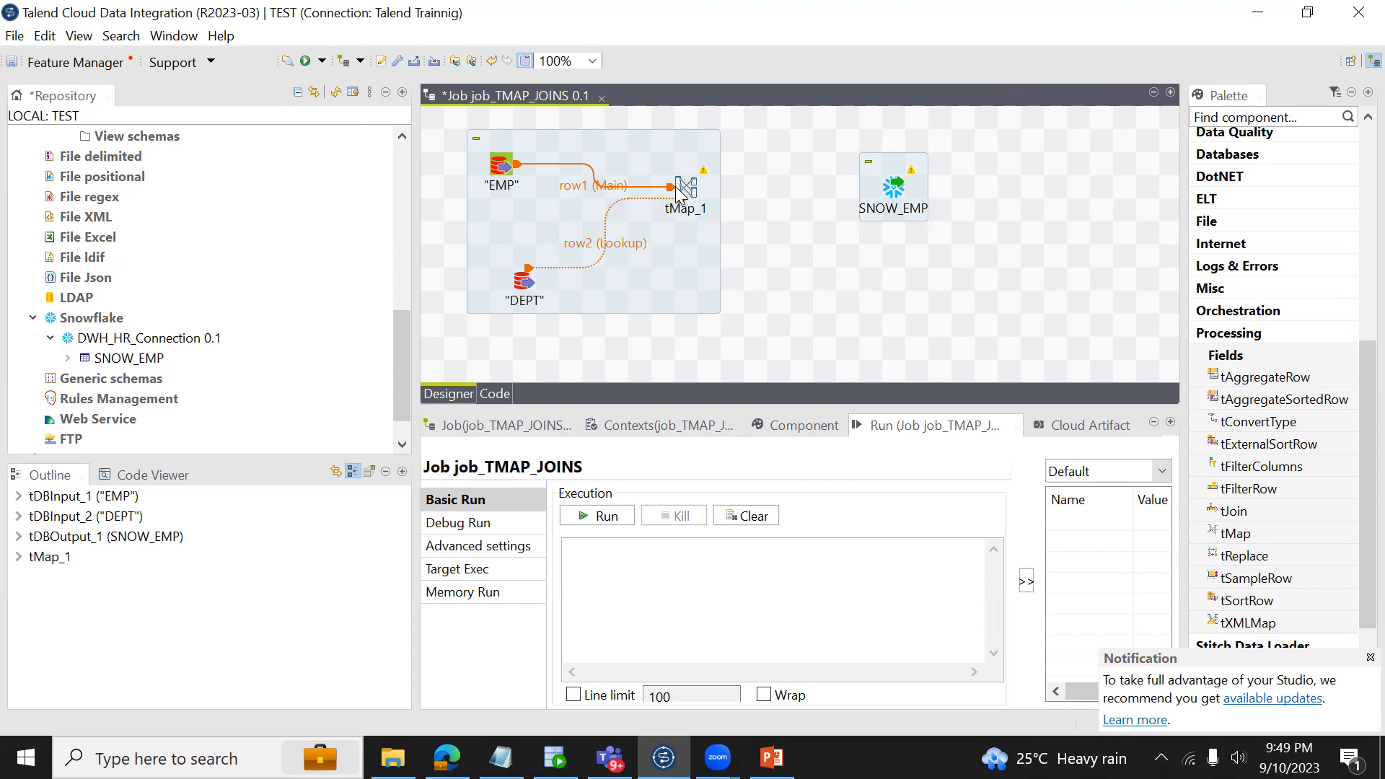
Step: Examine the EMP and DEPT inputs and the types of their row1 and row2 links into tMap_1
left_click(607, 188)
left_click(613, 249)
left_click(508, 188)
left_click(604, 189)
left_click(523, 283)
left_click(628, 250)
left_click(685, 188)
Step: Open the tMap_1 editor to review the row1 and row2 input columns, closing it once without changes and reopening it
double_click(685, 186)
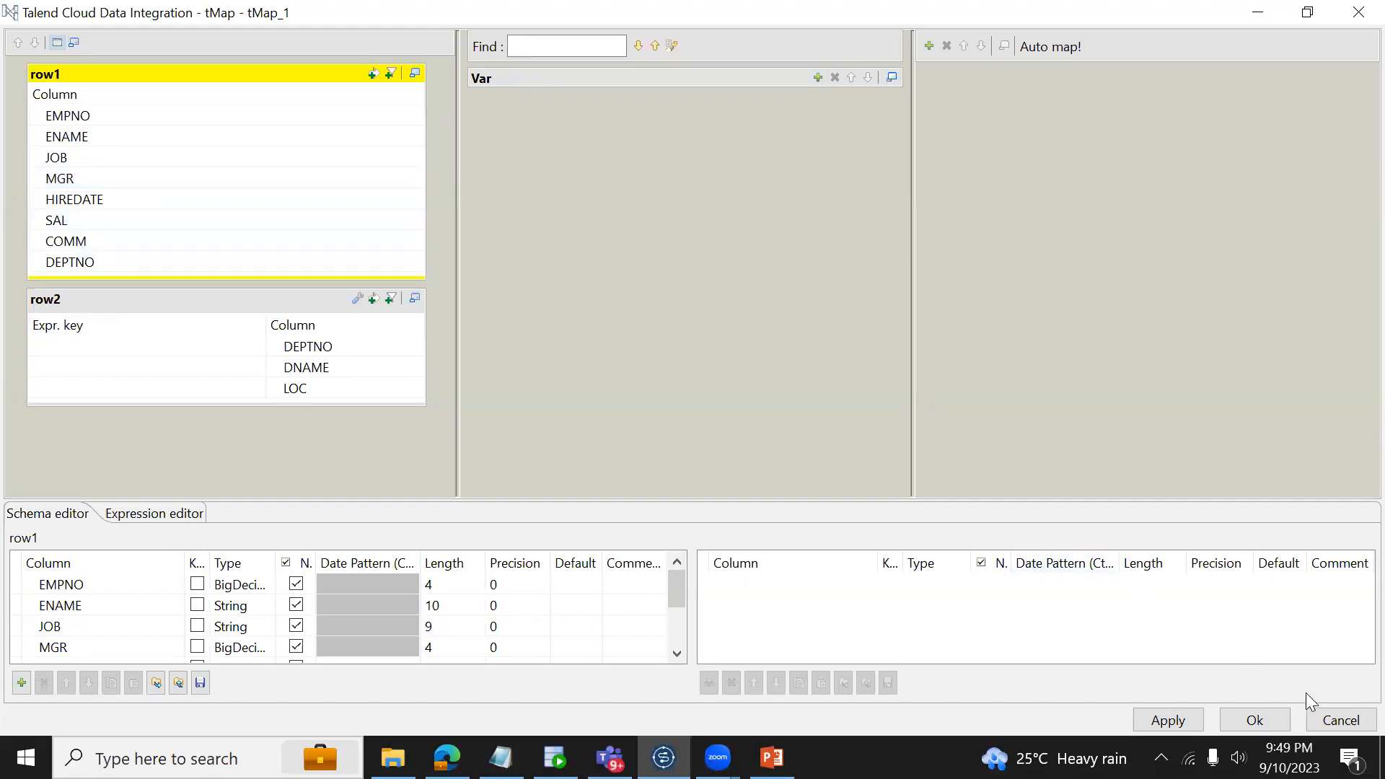
left_click(1311, 721)
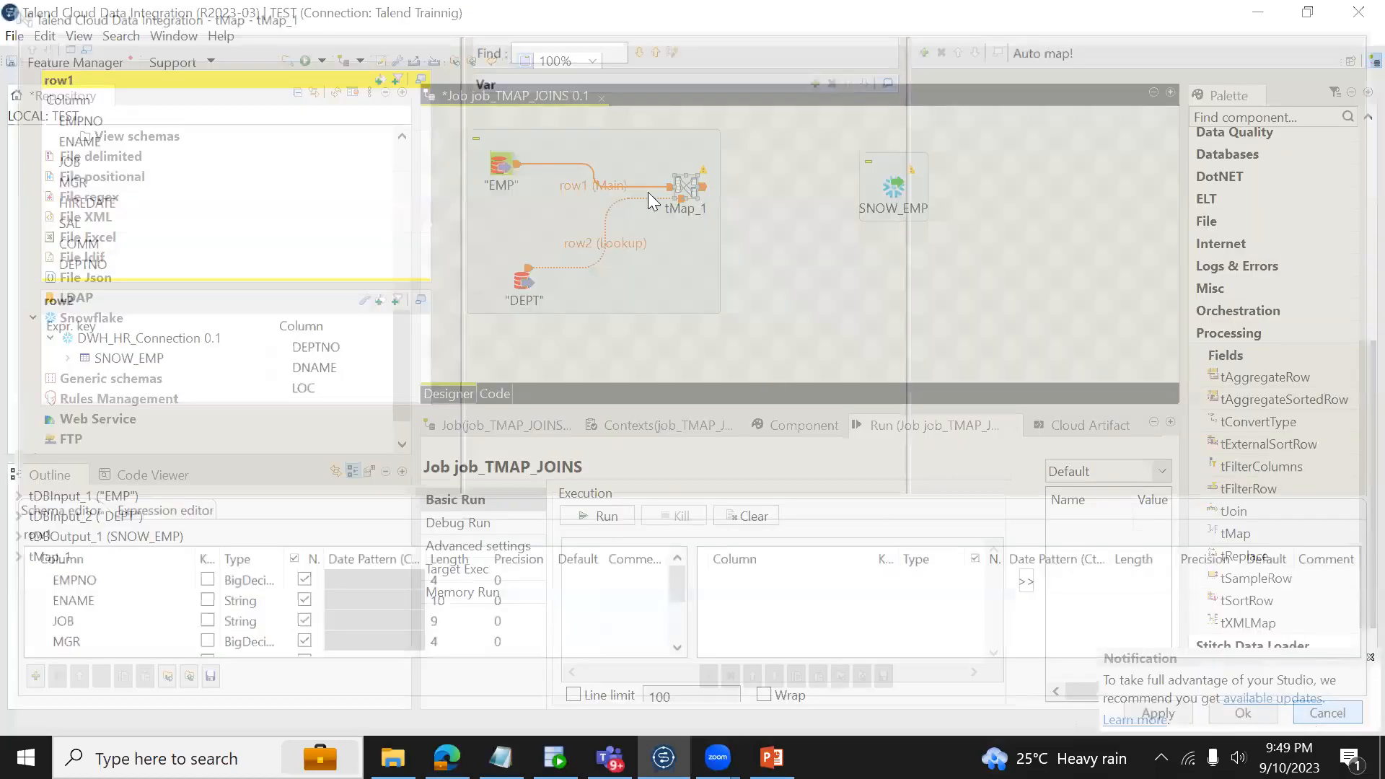
double_click(689, 188)
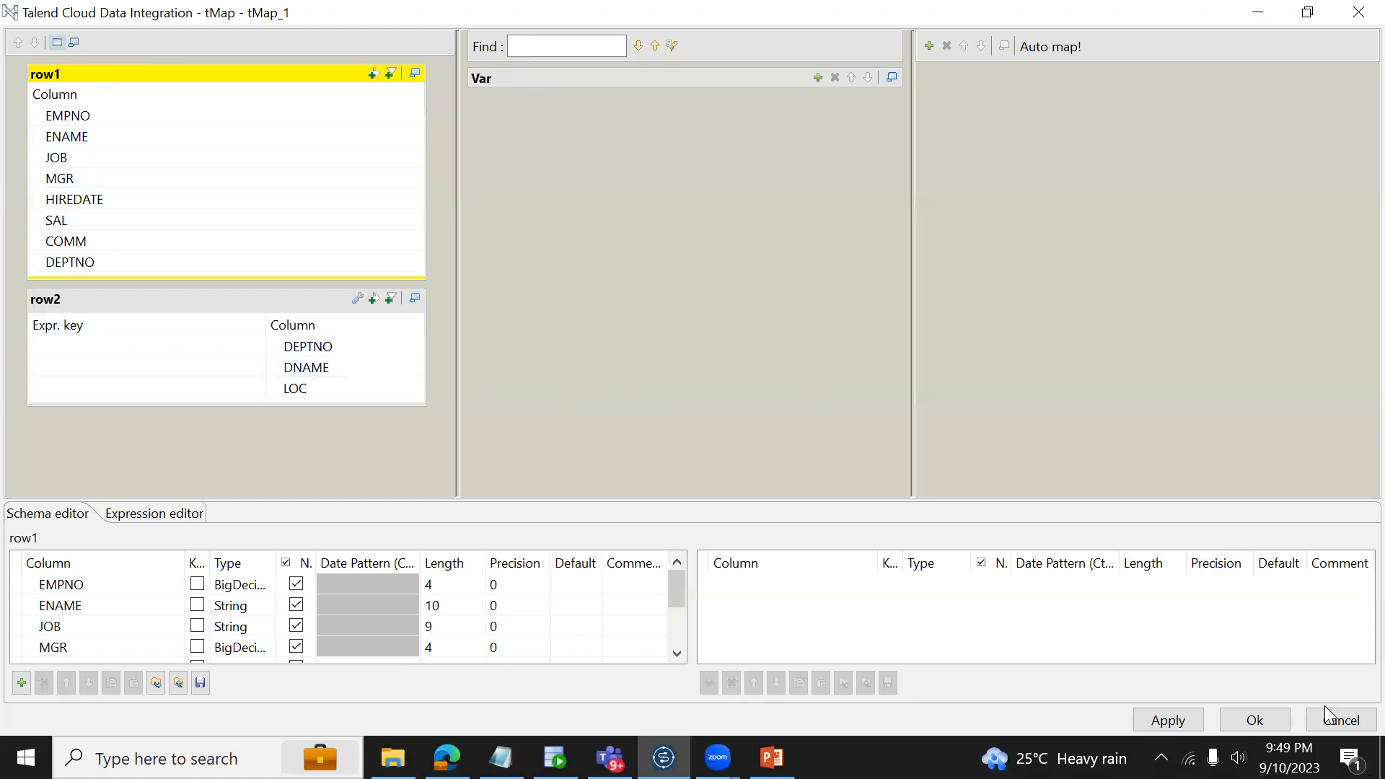
Step: Close the tMap editor without changes and rename the row1 link from EMP to Employee
left_click(1339, 720)
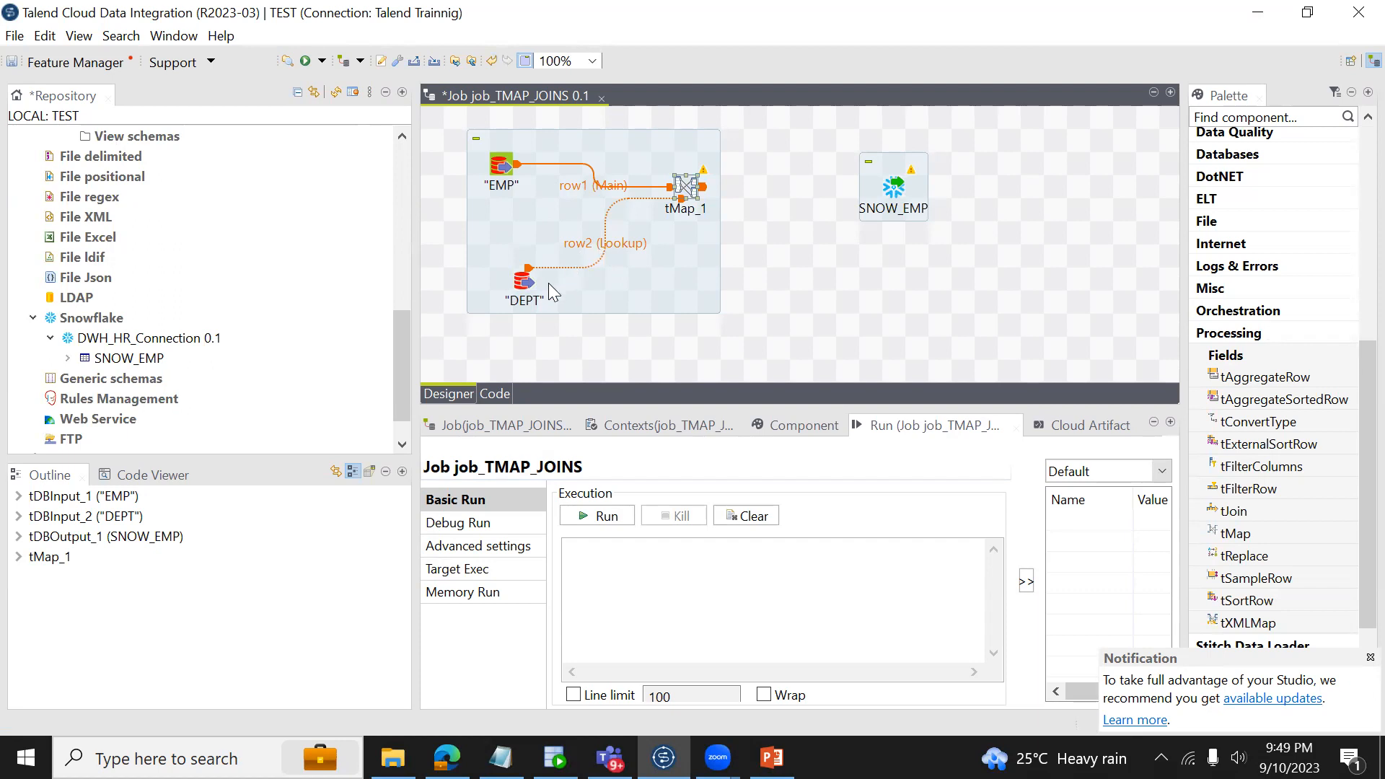
left_click(584, 188)
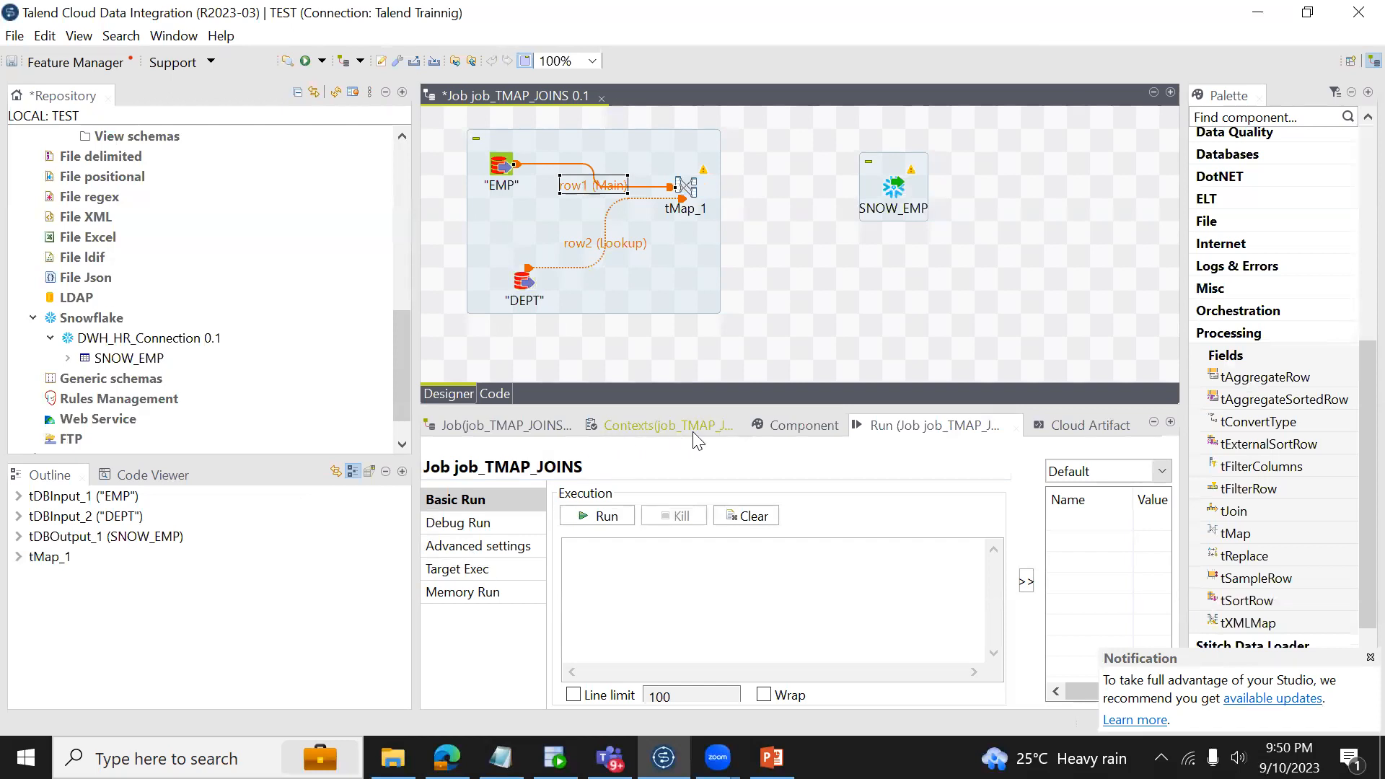
left_click(792, 433)
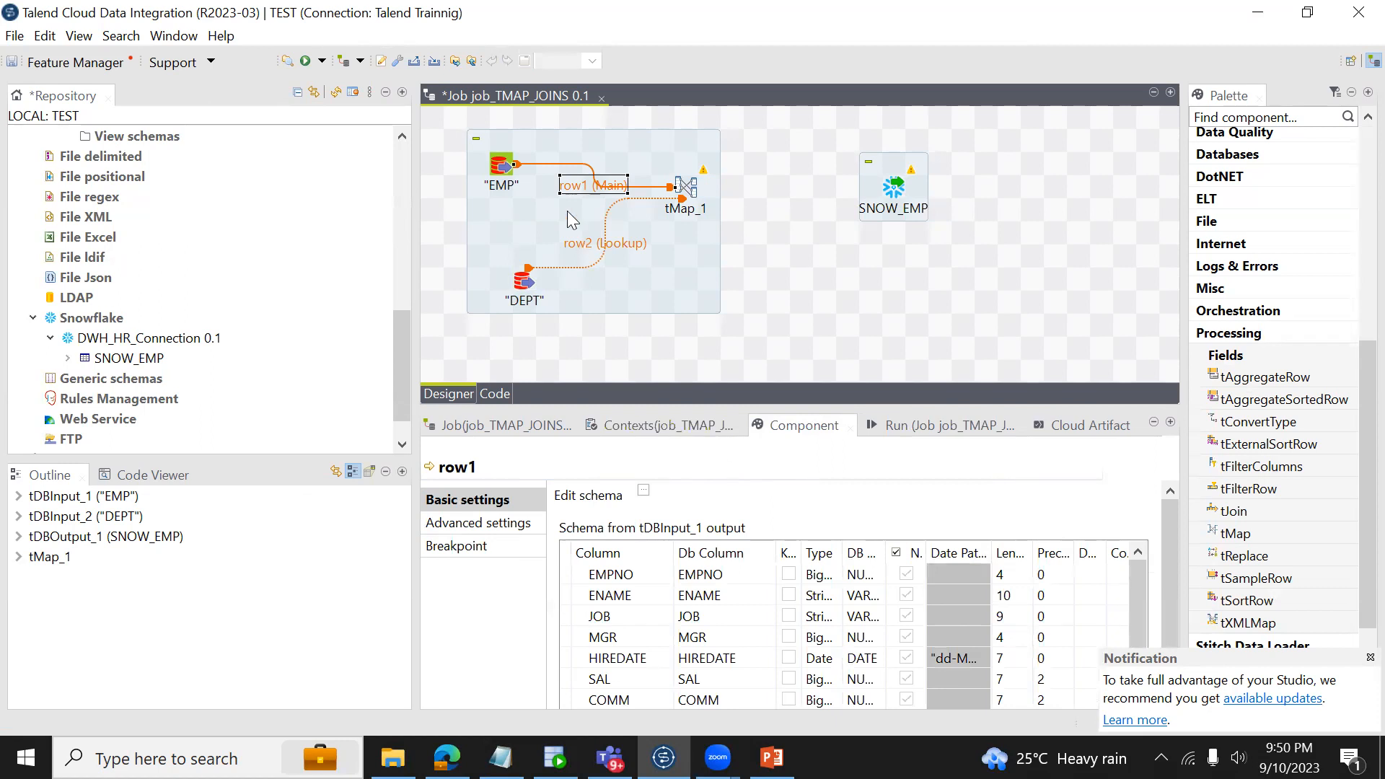
left_click(573, 189)
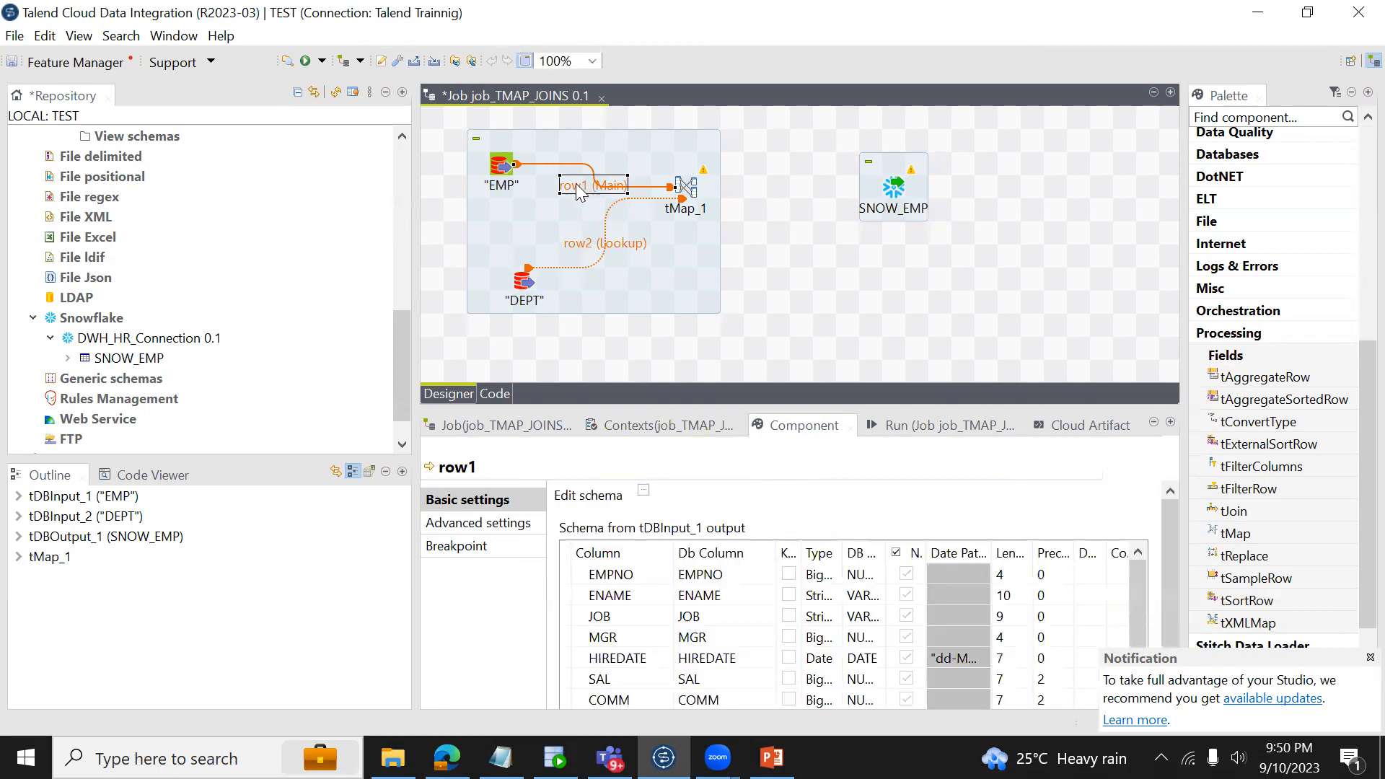
left_click(574, 189)
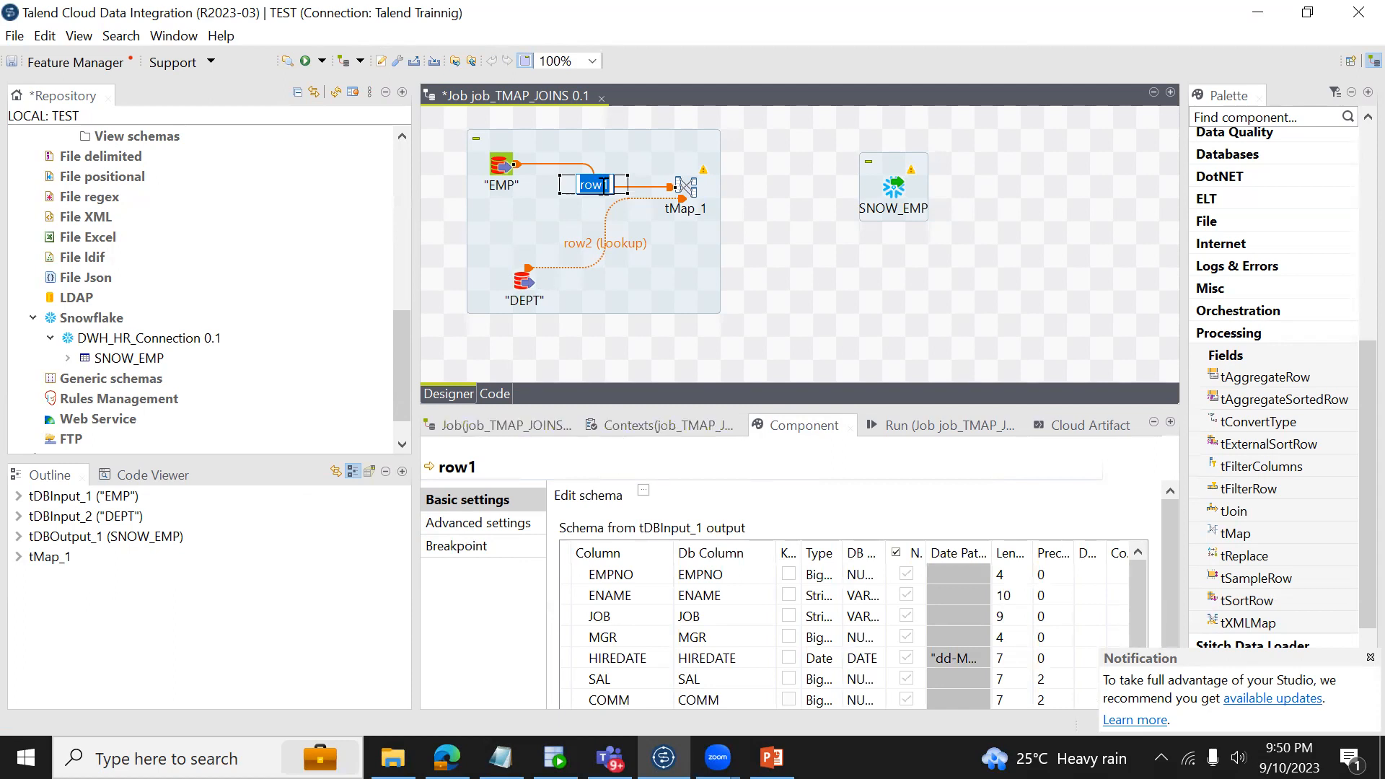
key("BackSpace")
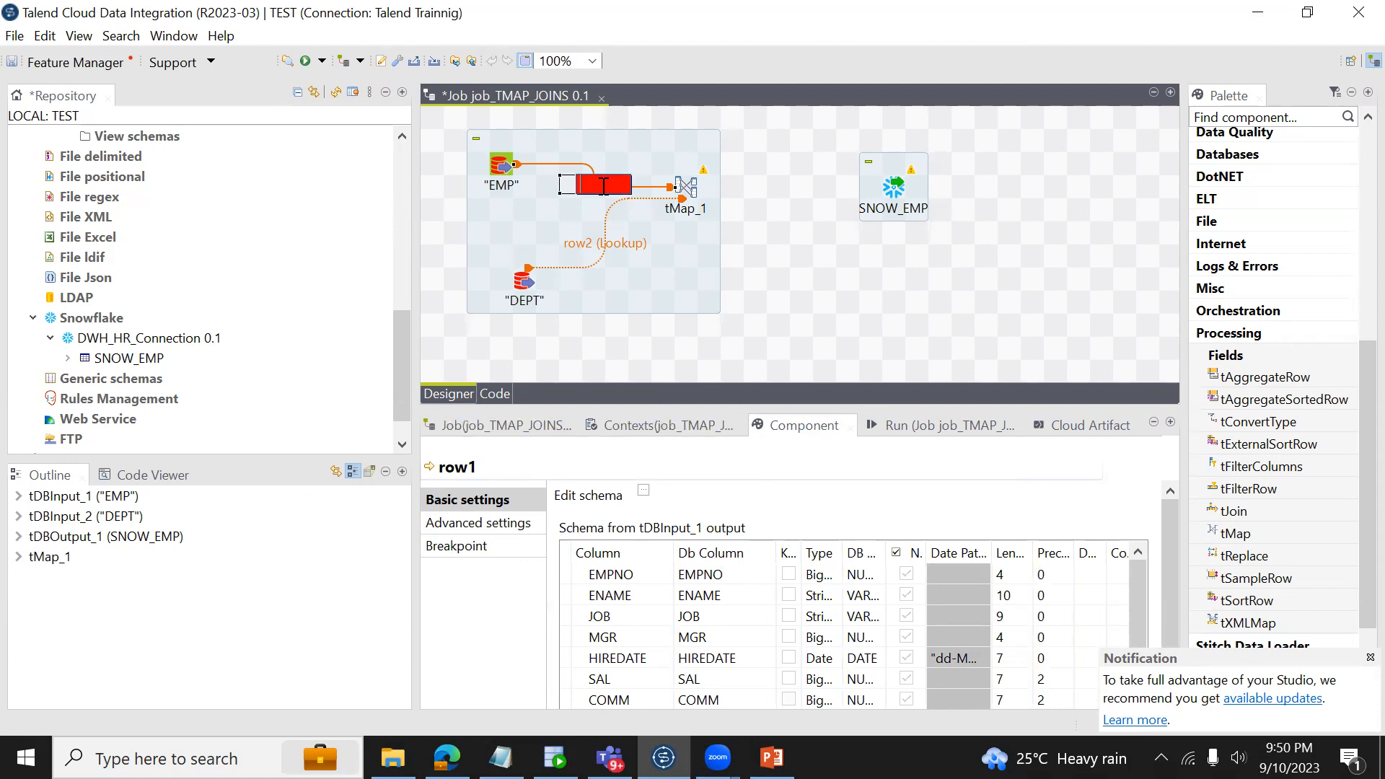
type("Employee")
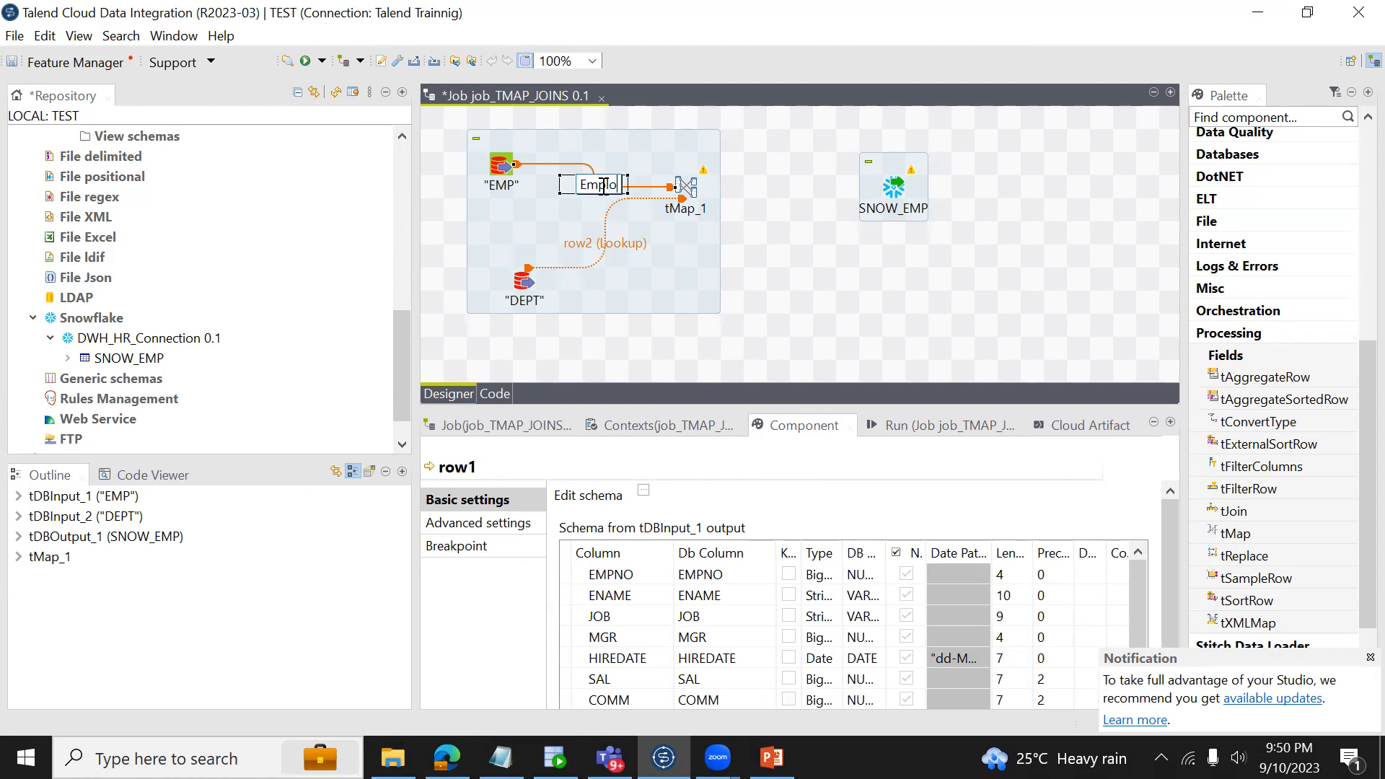
key("Return")
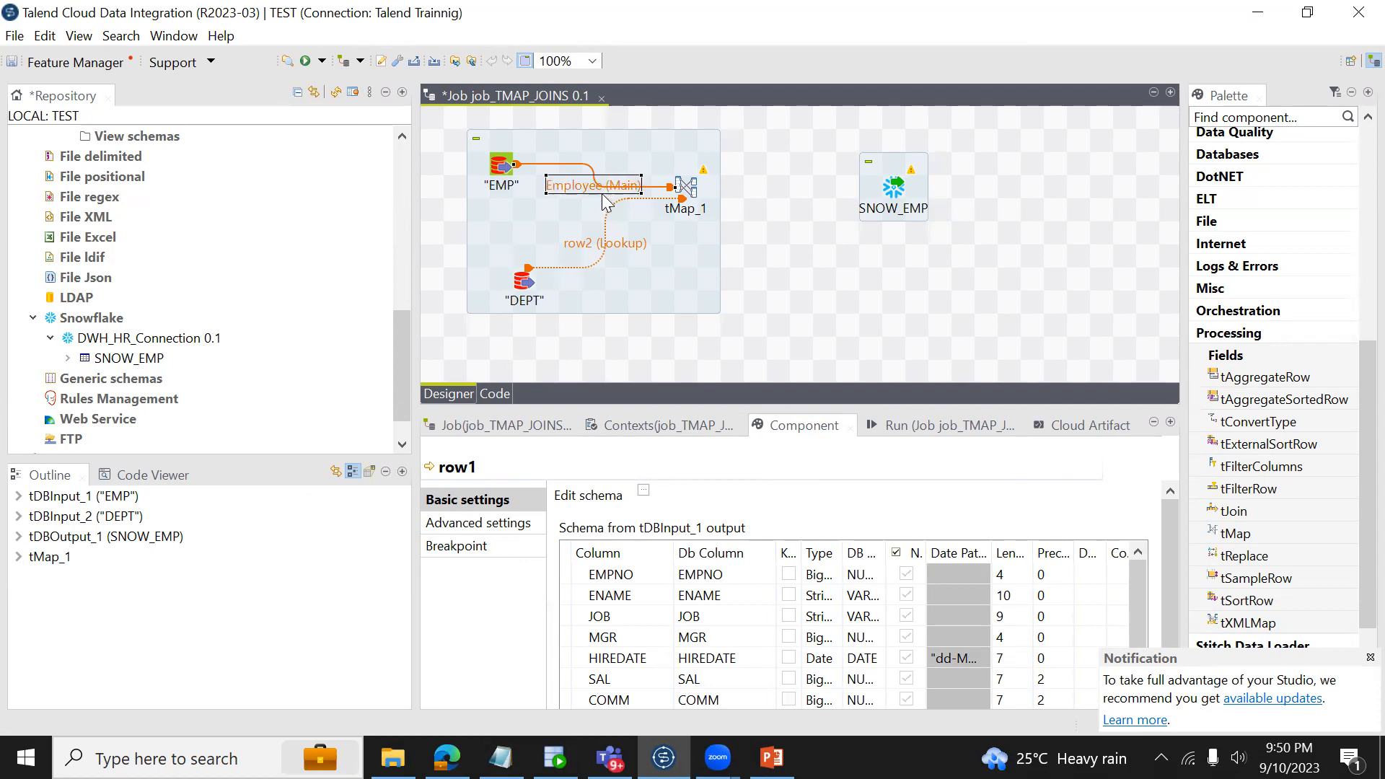
Step: Rename the row2 lookup link from DEPT to Department
left_click(592, 249)
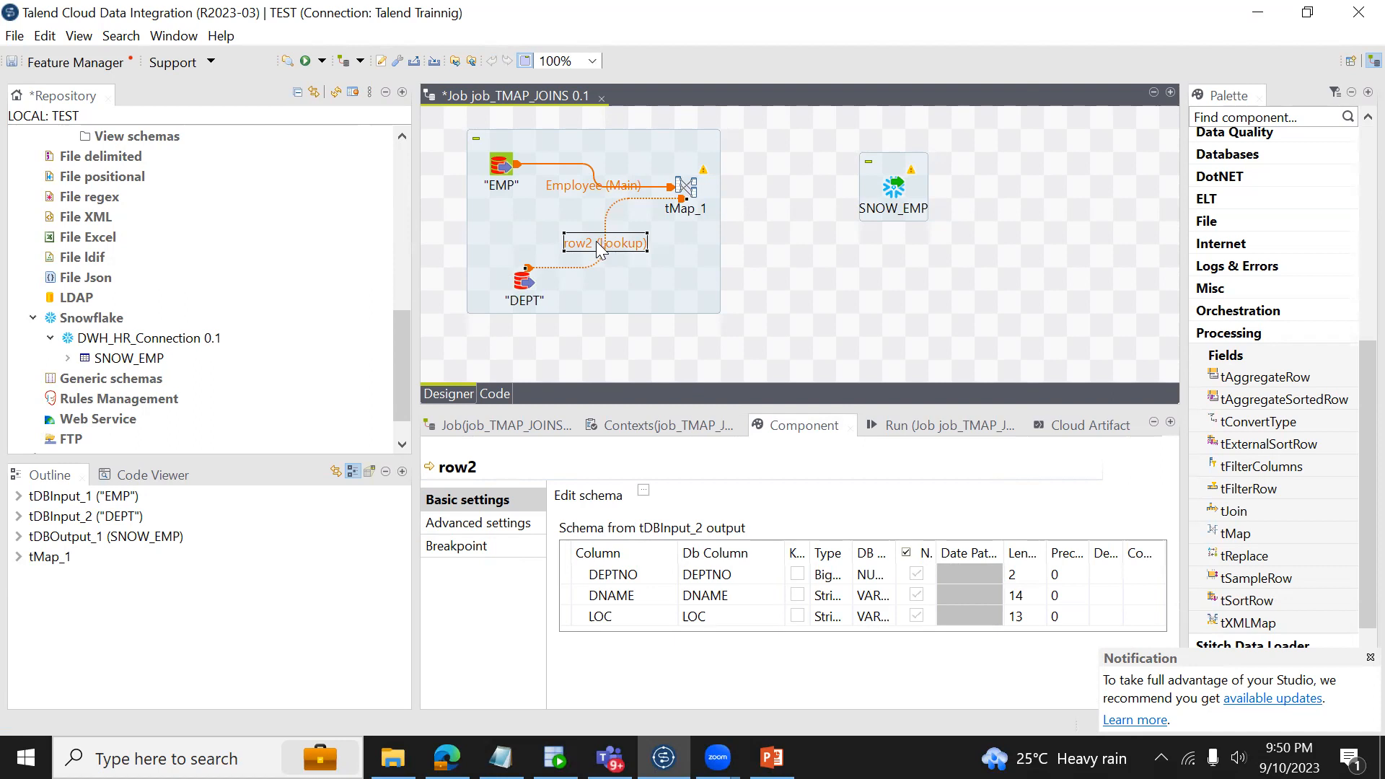
type("D")
key("Escape")
left_click(632, 249)
type("Depart")
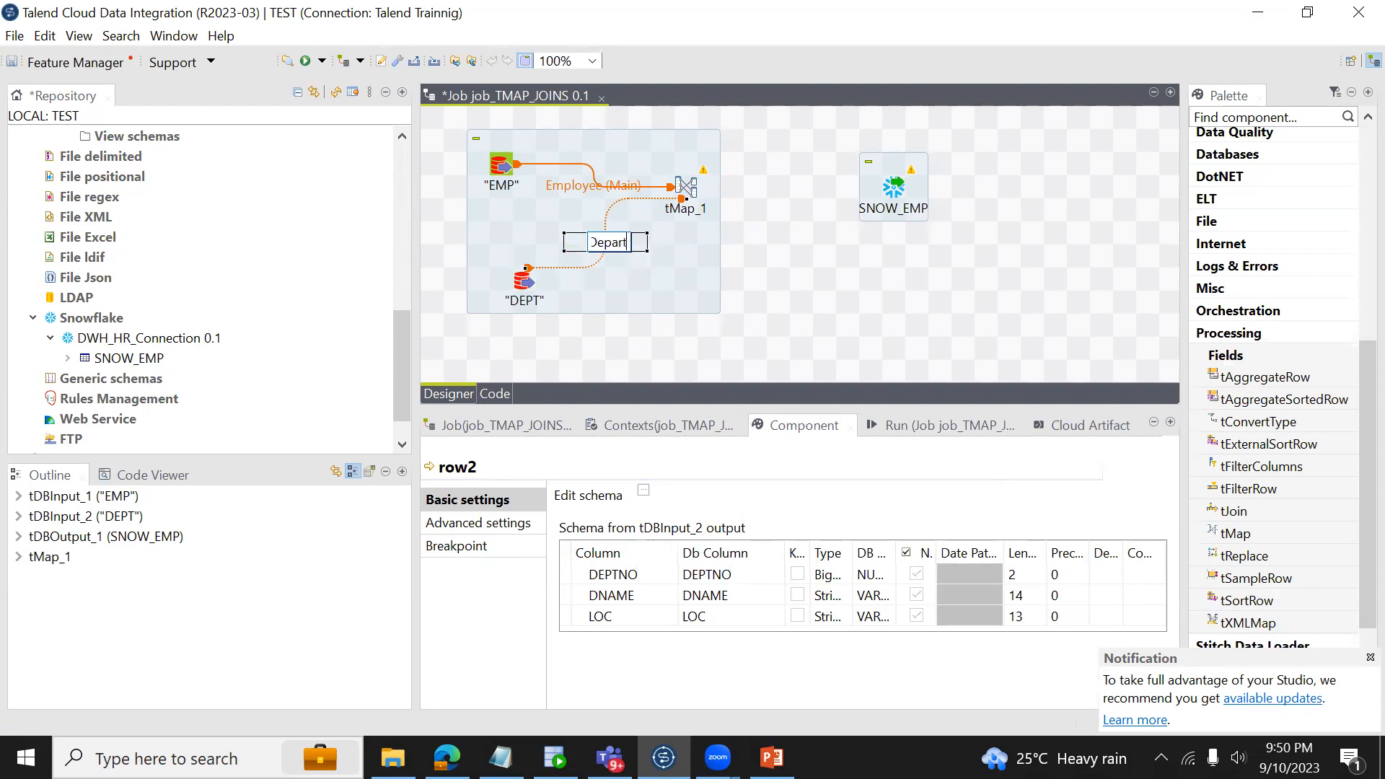
type("ment")
key("Return")
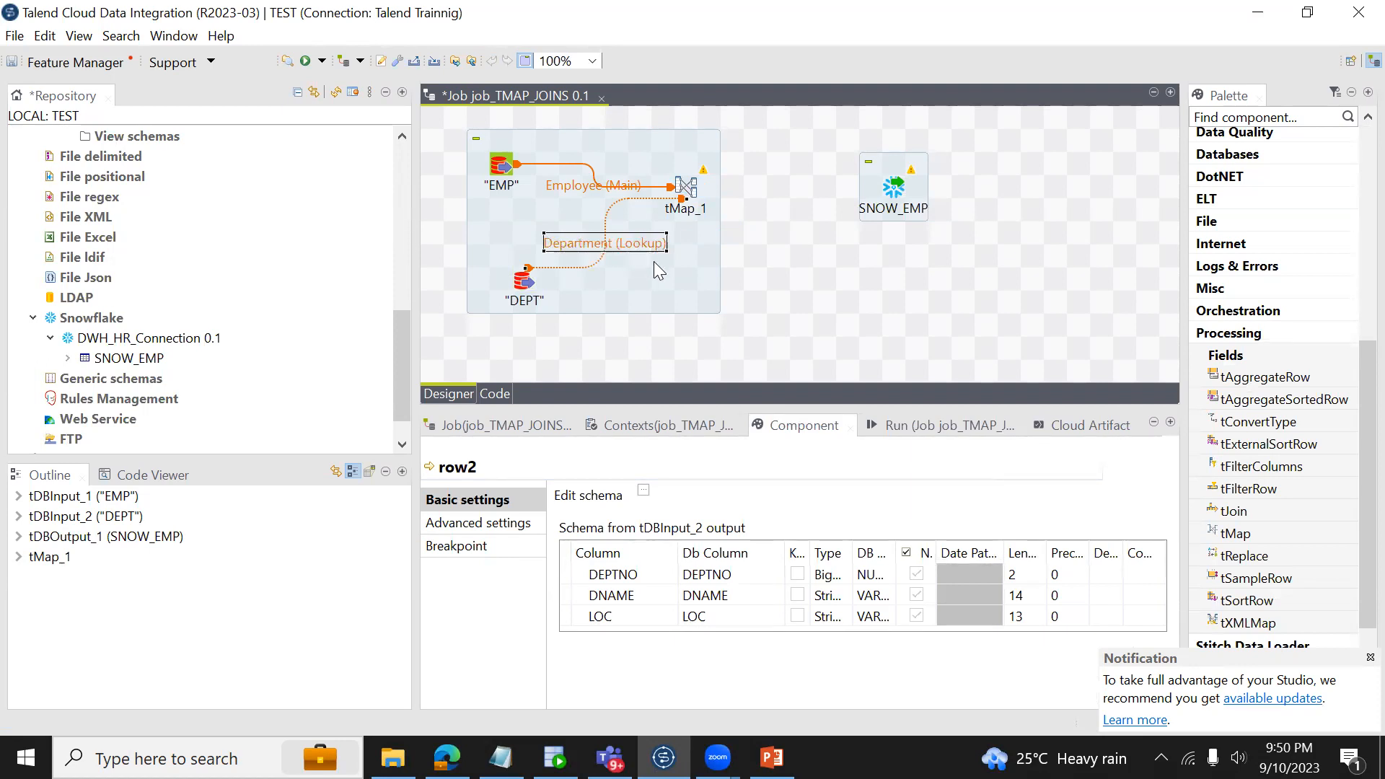
left_click(614, 242)
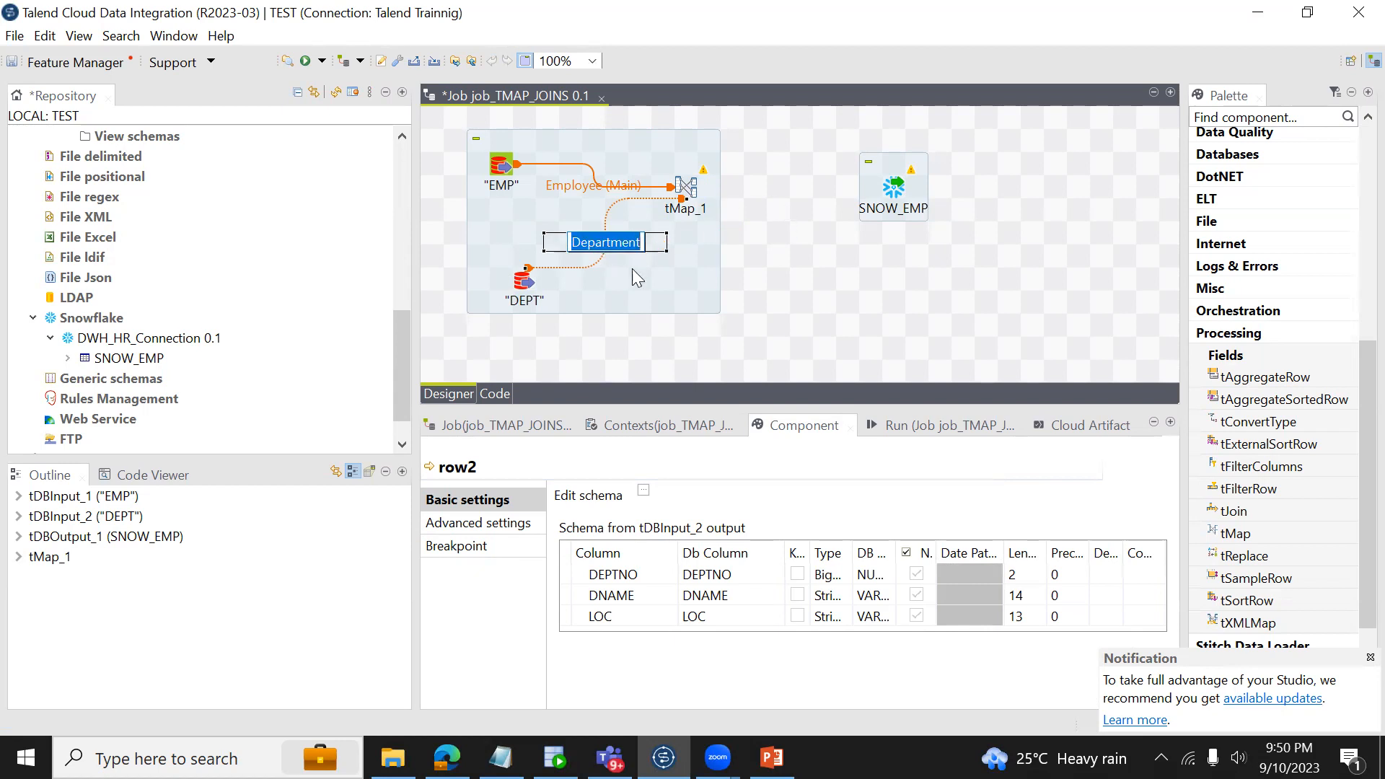
left_click(751, 271)
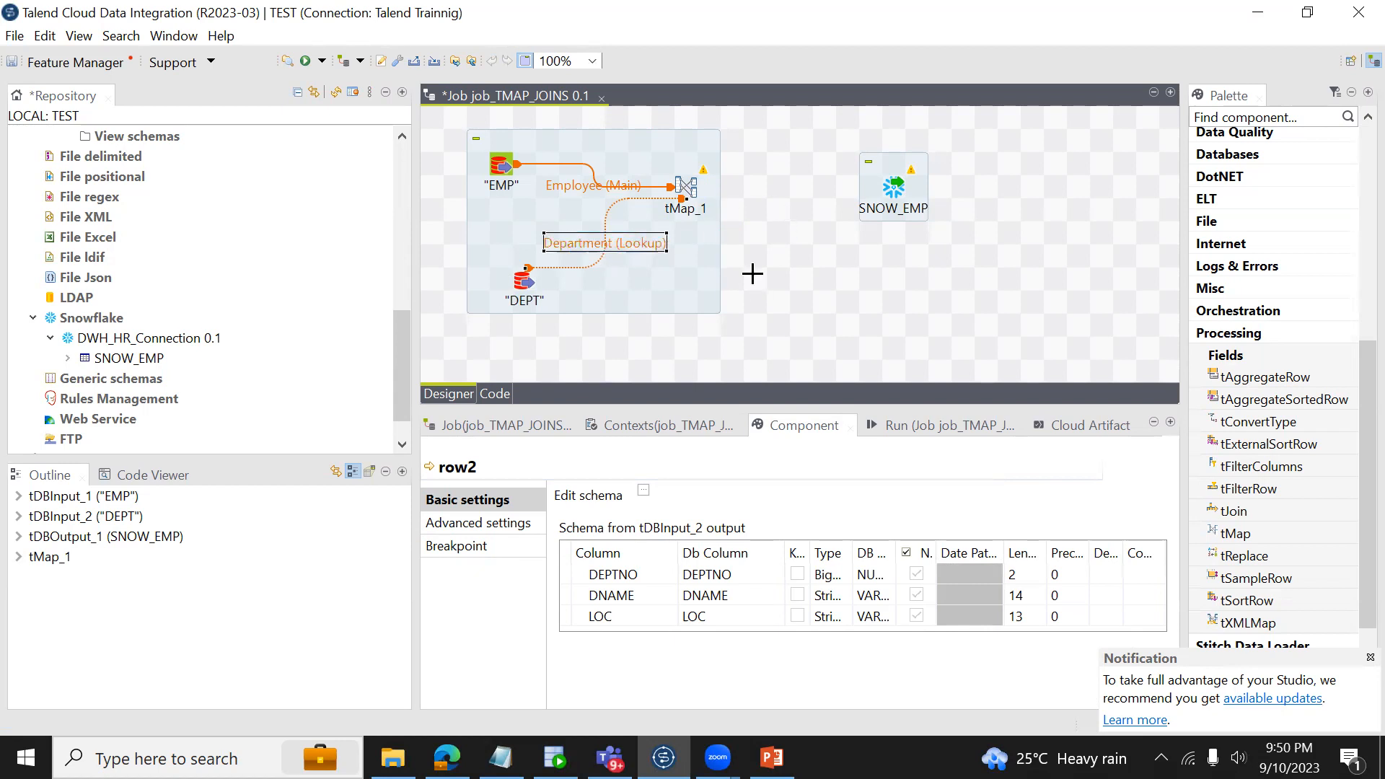
Step: In the tMap_1 editor, map Employee.DEPTNO to the Department DEPTNO key expression and display the Department lookup settings
double_click(686, 189)
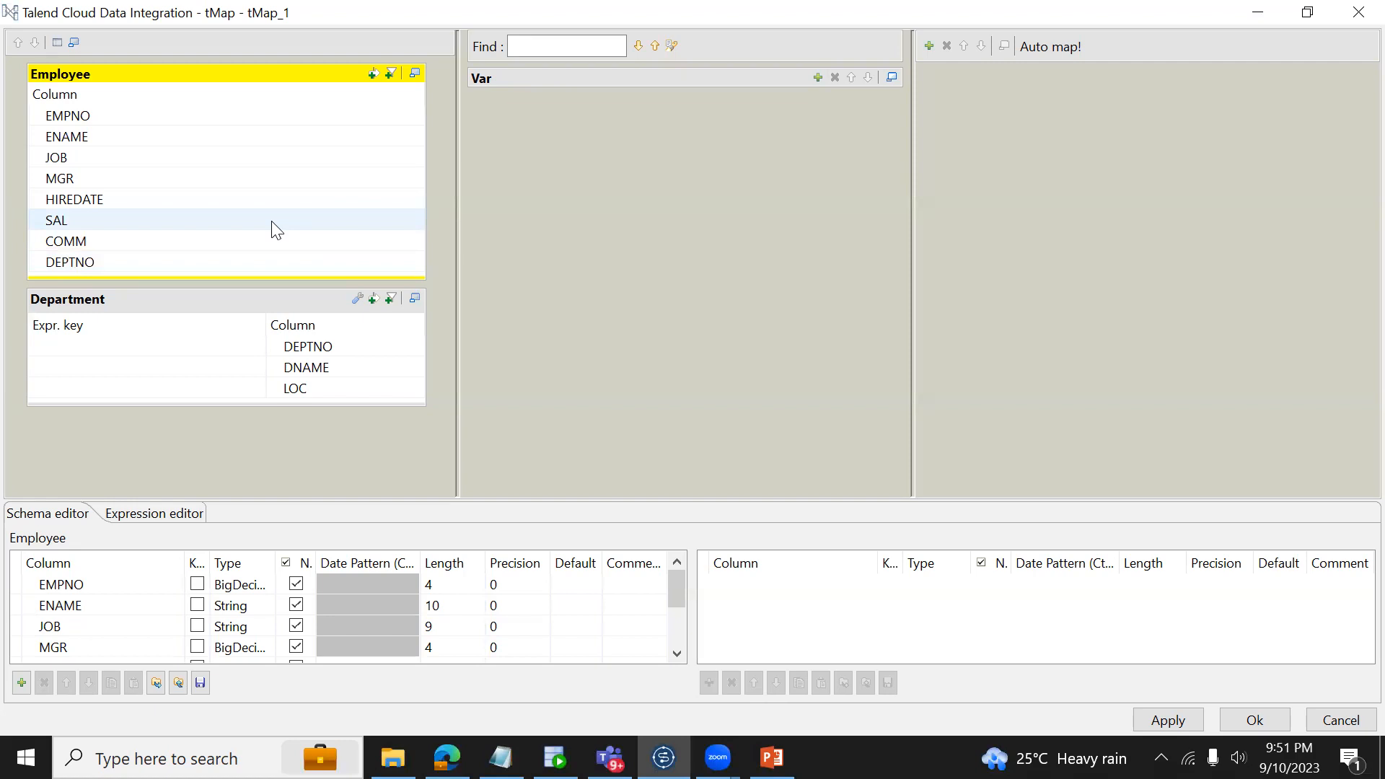
left_click(90, 266)
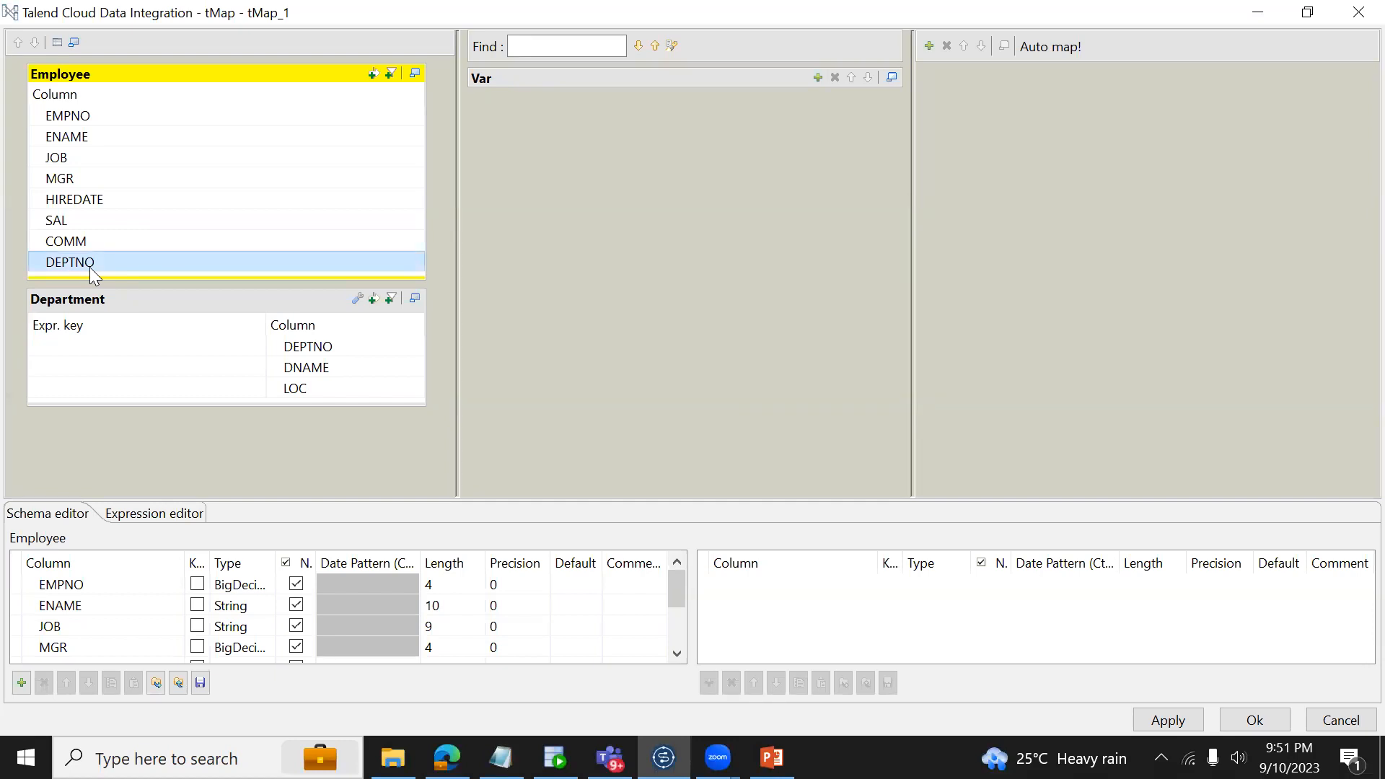
mouse_move(86, 268)
left_mouse_down()
mouse_move(96, 284)
mouse_move(119, 269)
mouse_move(99, 269)
mouse_move(93, 331)
mouse_move(134, 343)
mouse_move(143, 396)
mouse_move(142, 213)
mouse_move(123, 263)
mouse_move(108, 263)
left_mouse_up()
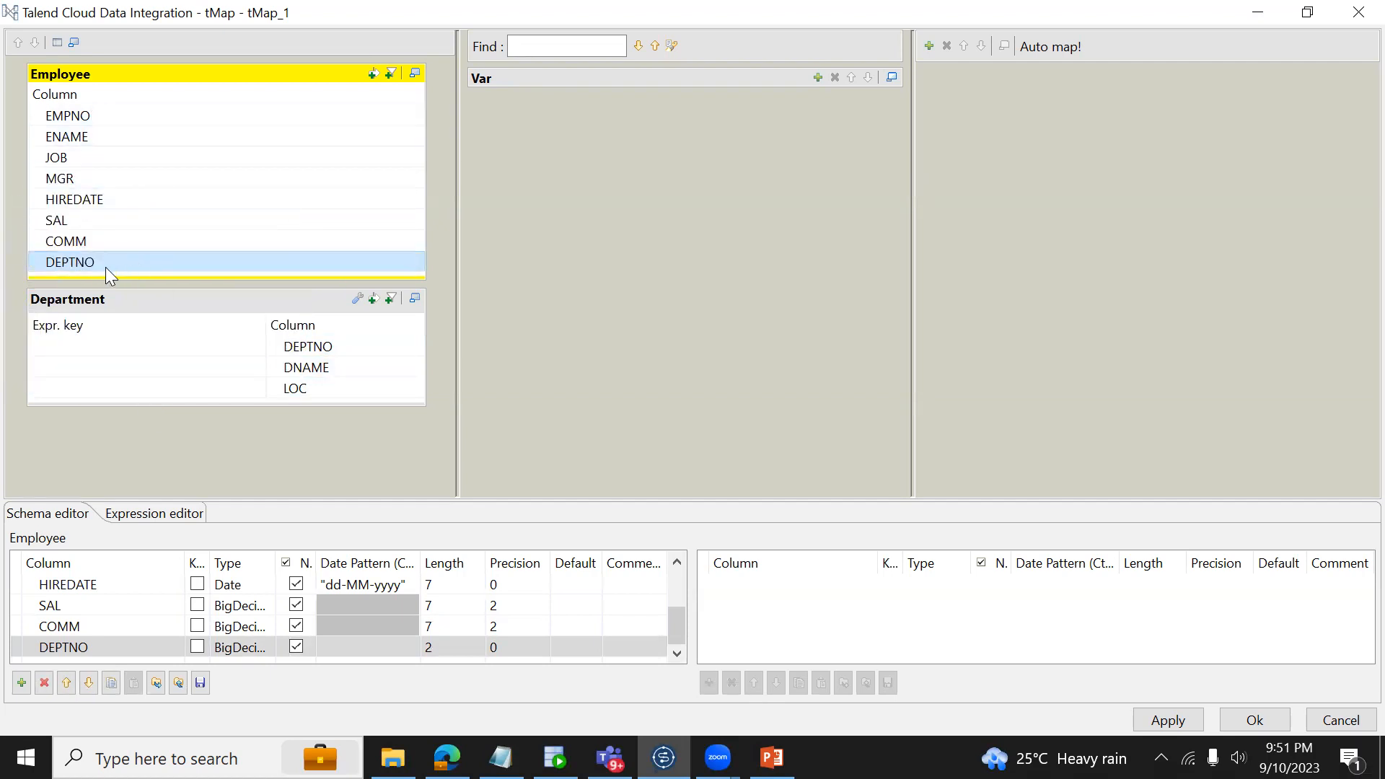
mouse_move(106, 262)
left_mouse_down()
mouse_move(43, 294)
mouse_move(86, 371)
mouse_move(113, 342)
left_mouse_up()
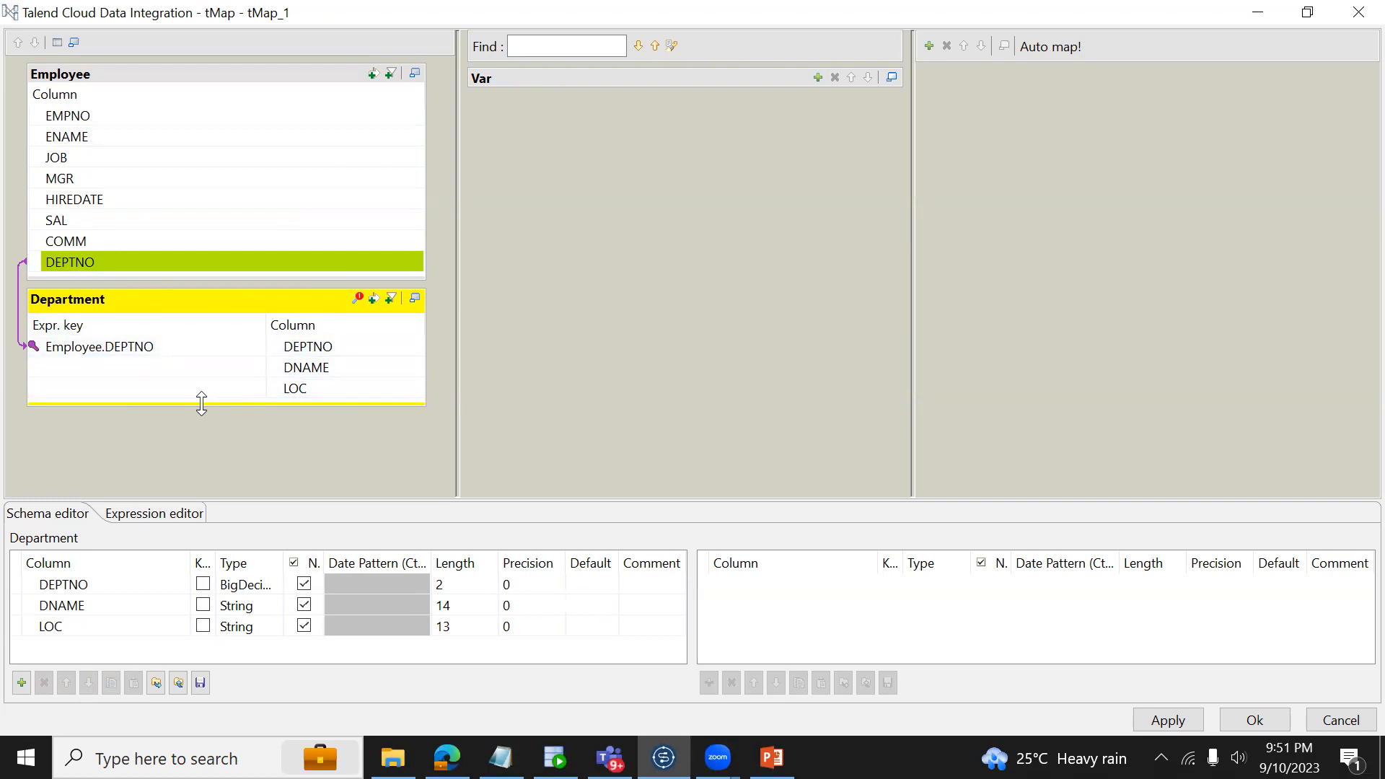
left_click(357, 299)
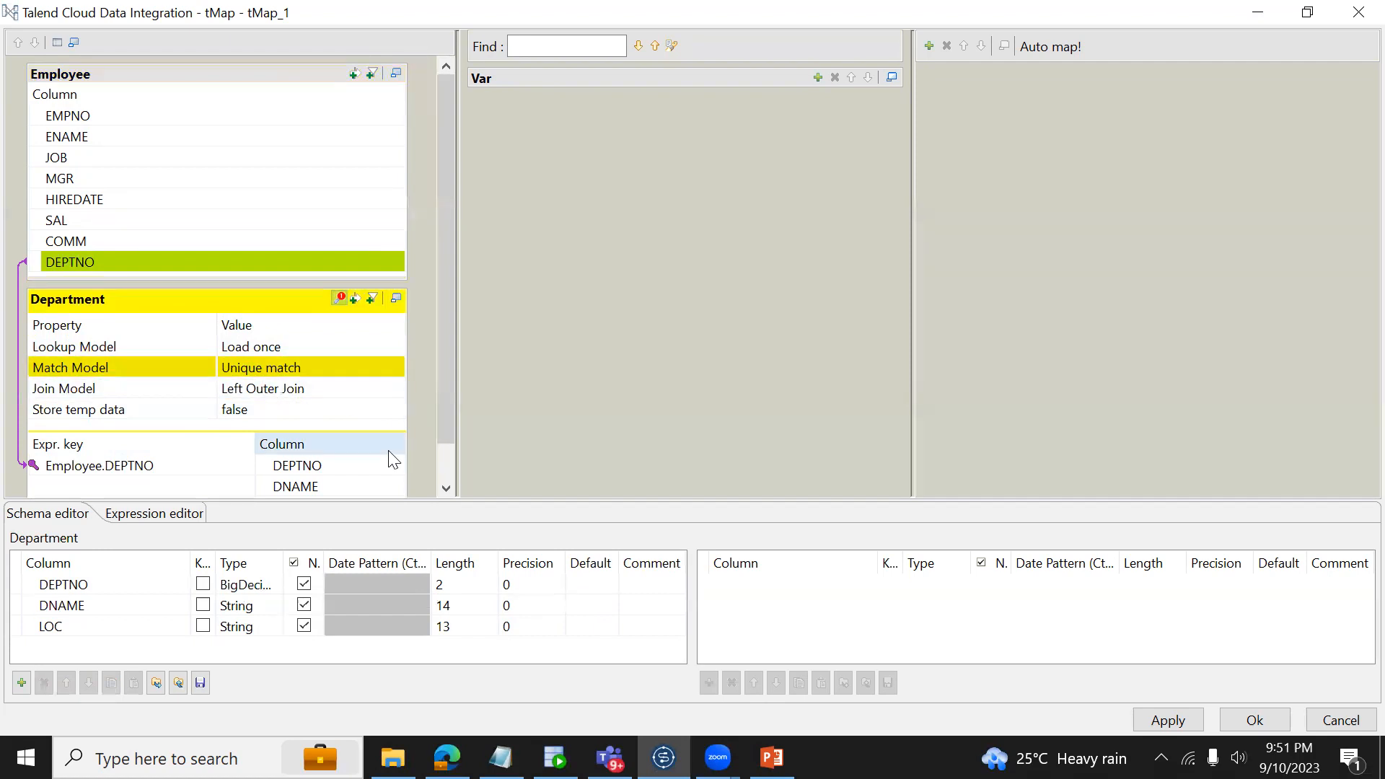
Step: Switch to Oracle SQL Developer, run select * from emp, and compare the employees' DEPTNO values with the listed department rows
left_click(556, 758)
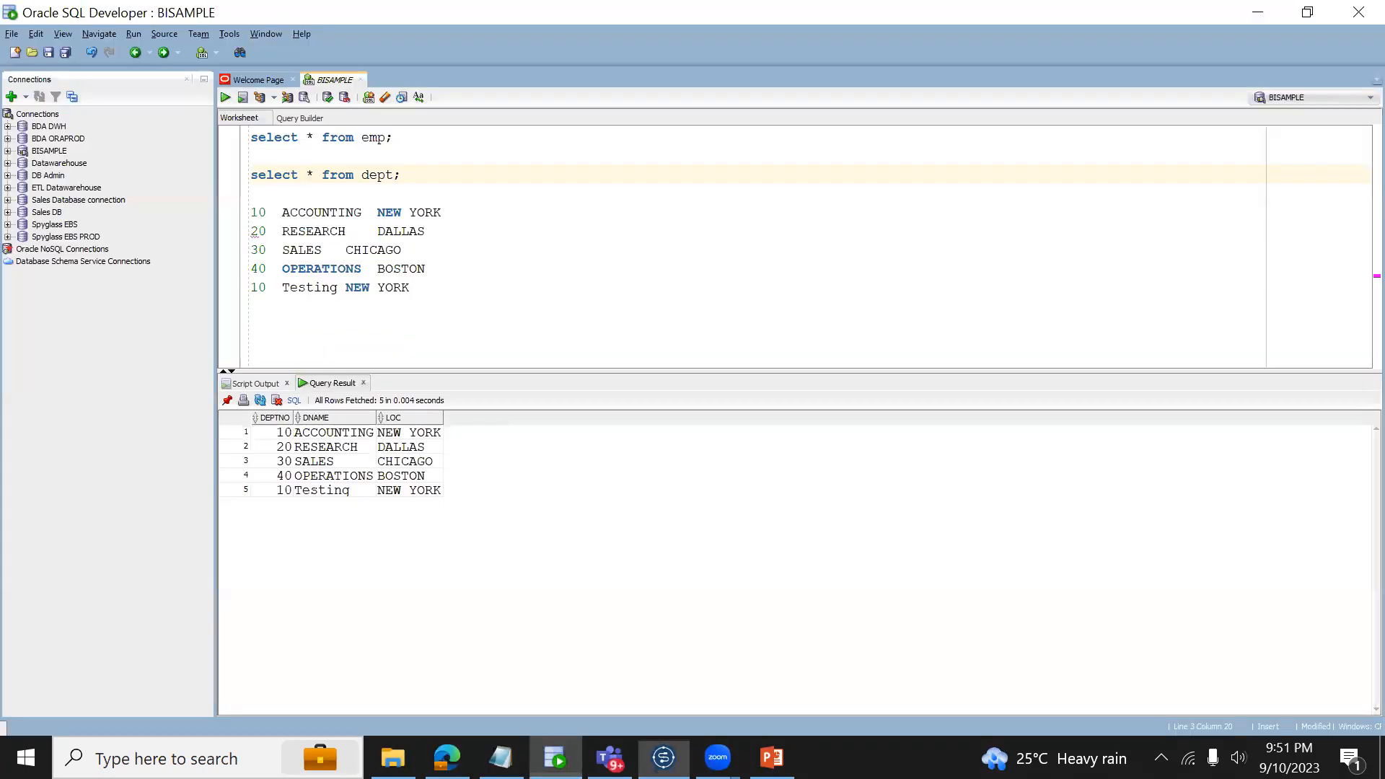
triple_click(407, 142)
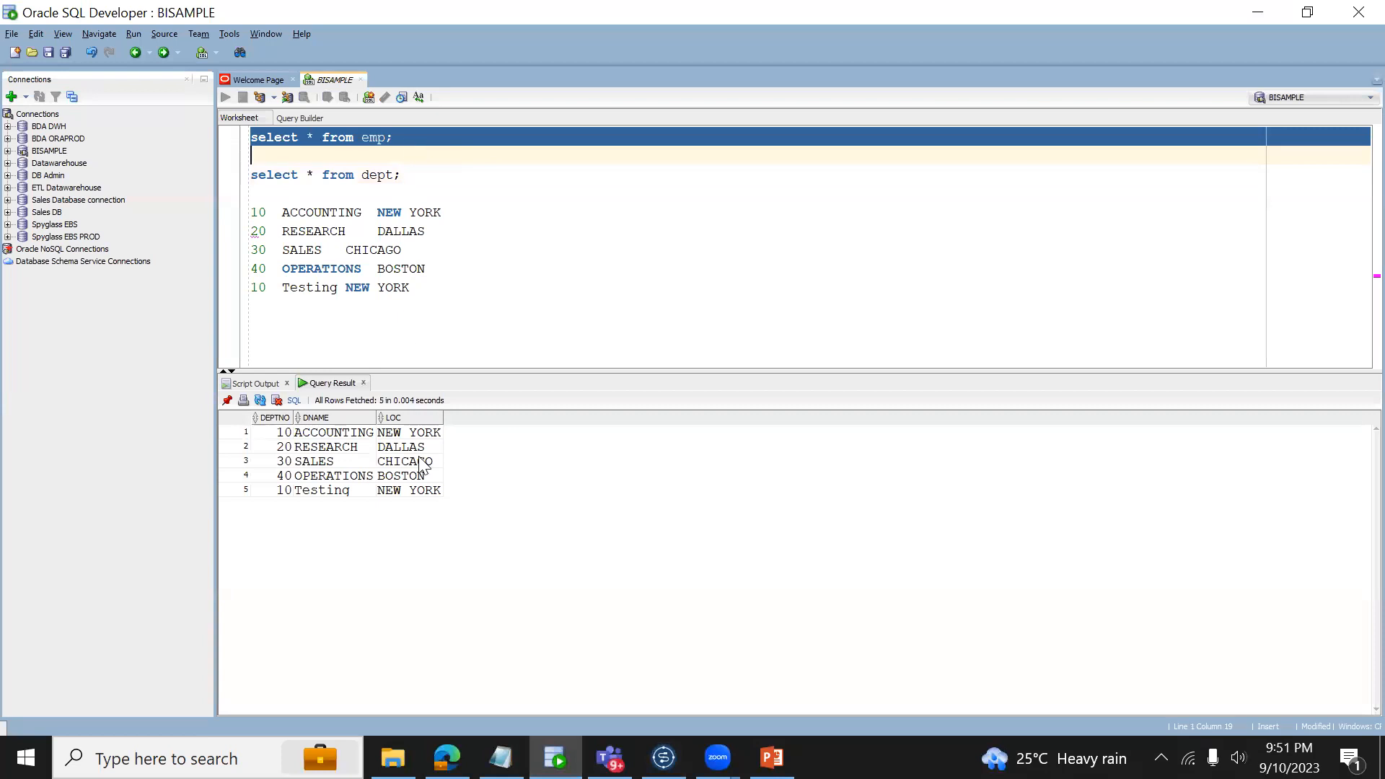
key("ctrl+Return")
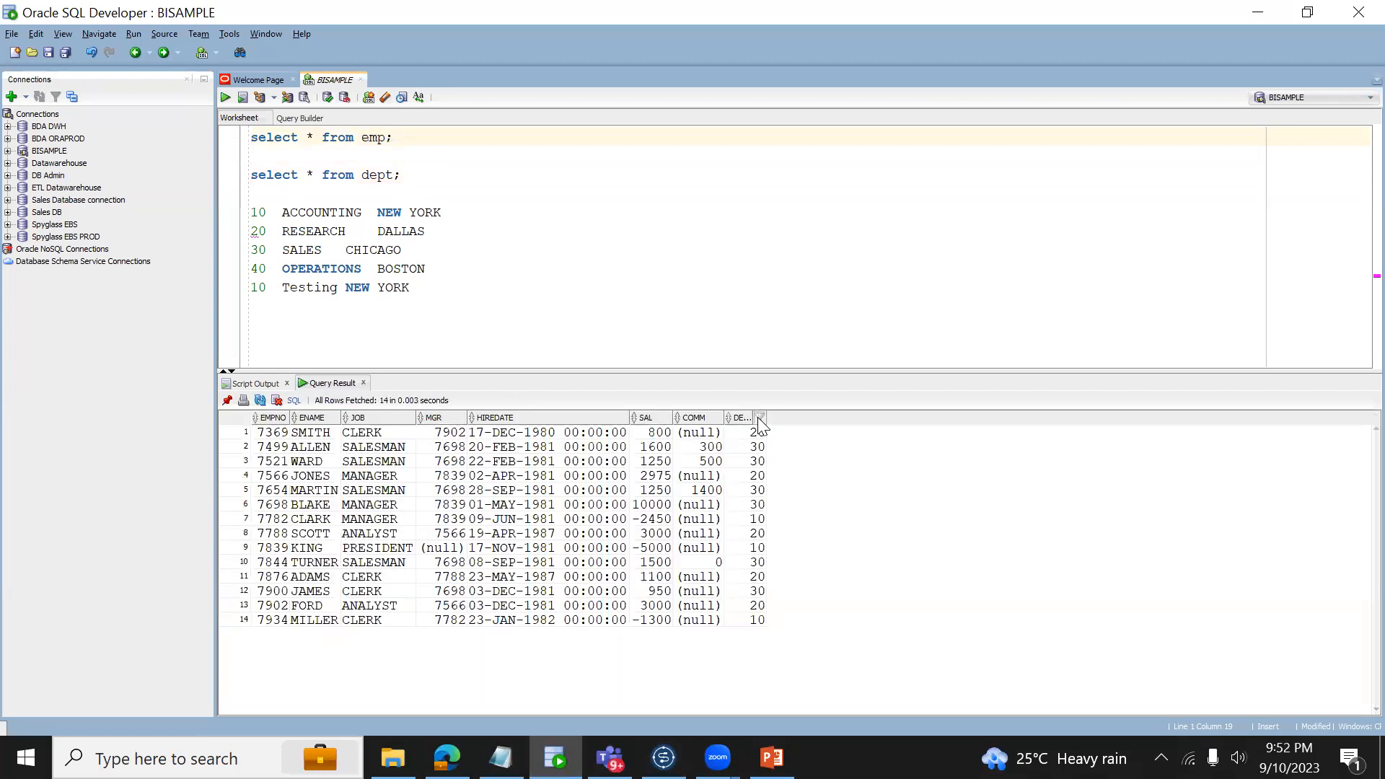
left_click(754, 432)
left_click(311, 433)
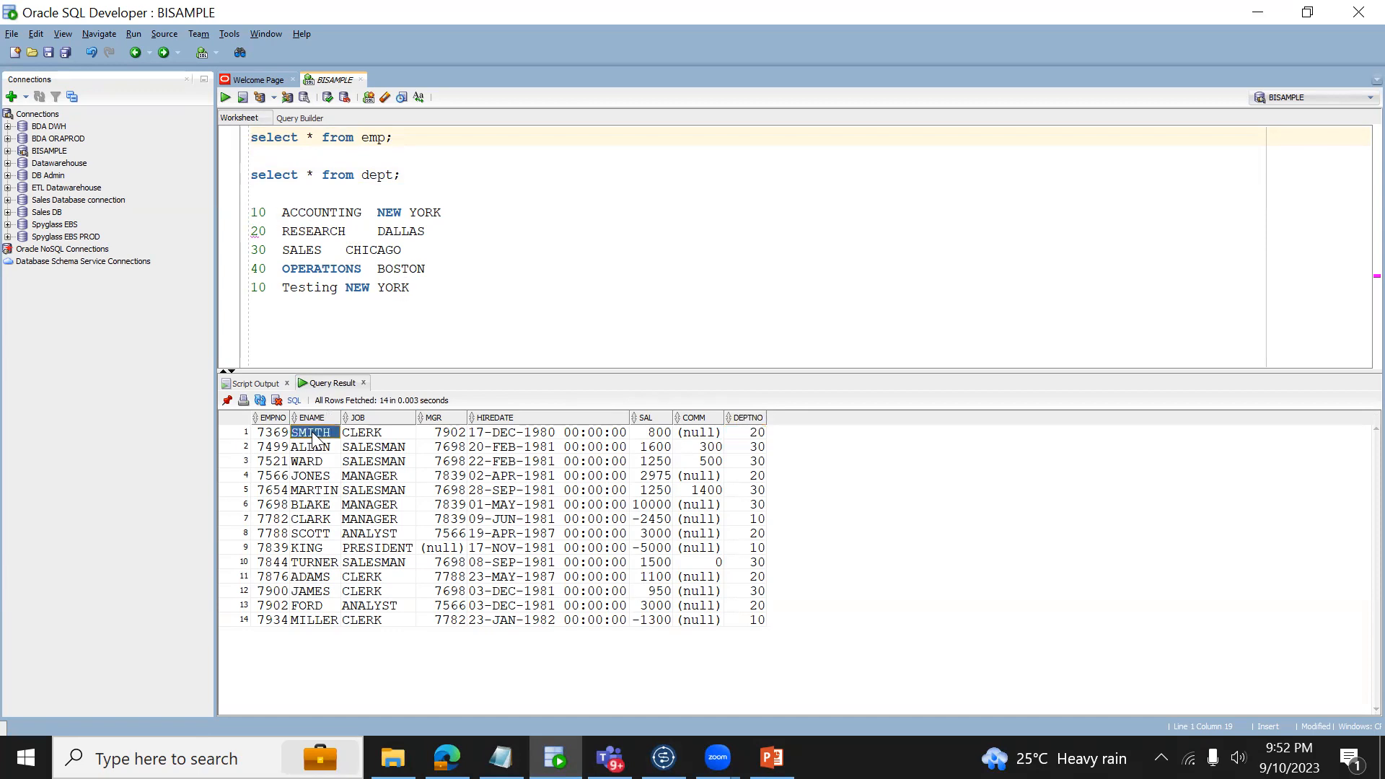
left_click(758, 432)
left_click(326, 447)
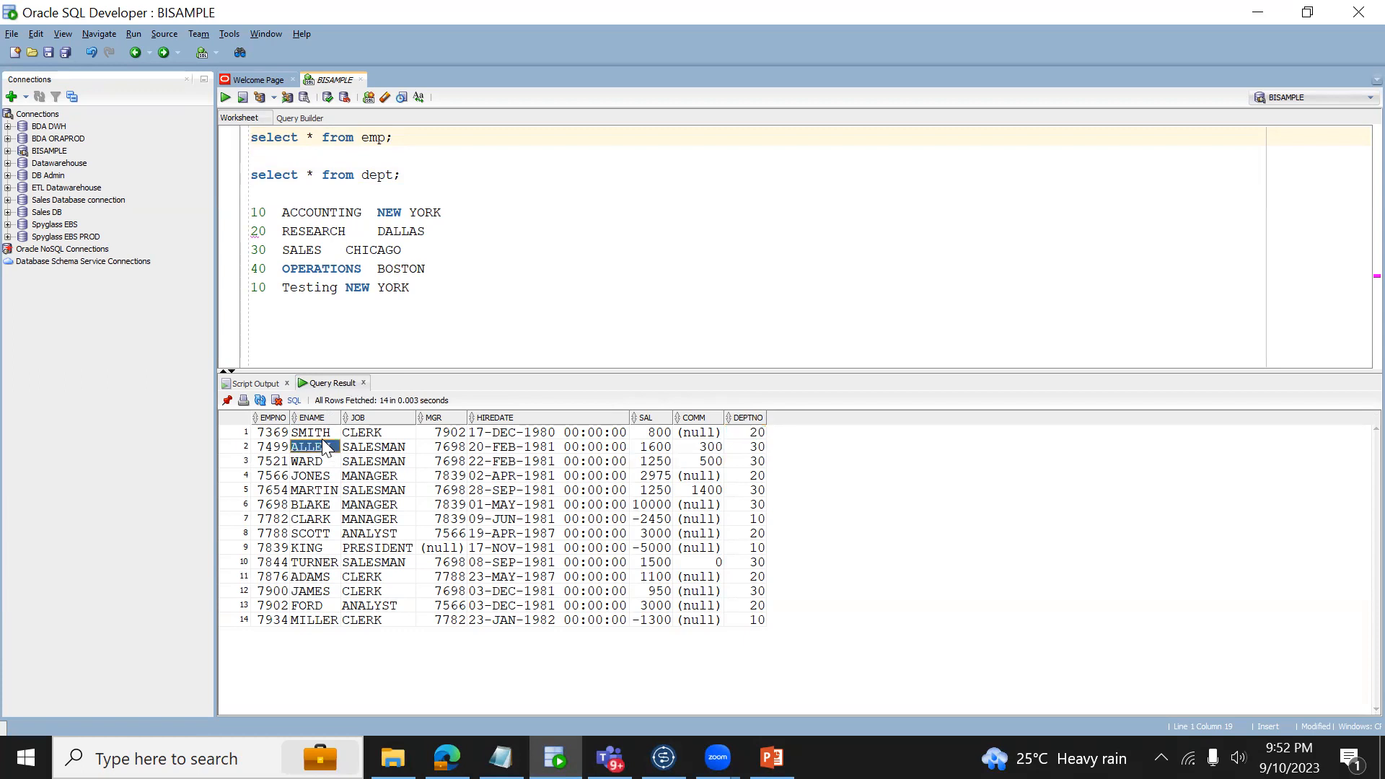
left_click(323, 433)
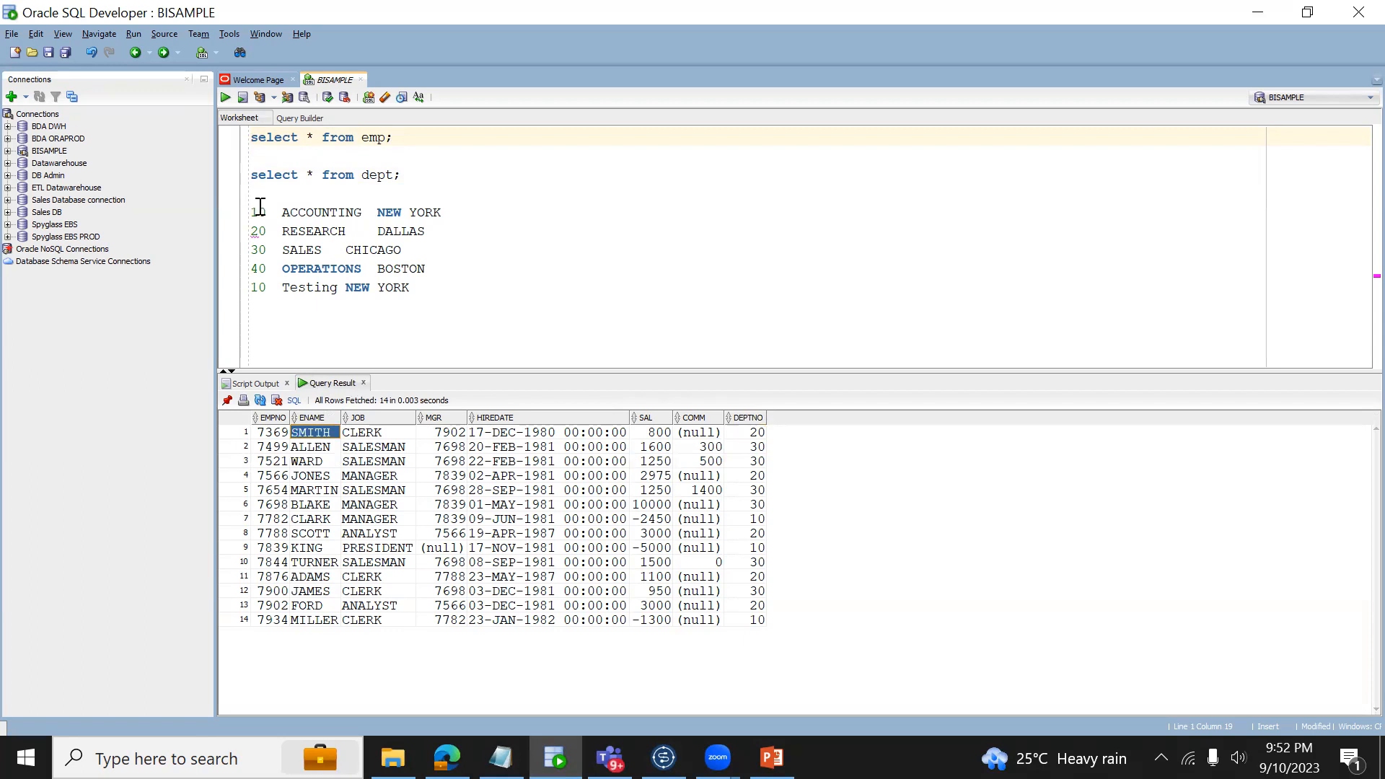
left_click_drag(249, 214, 436, 288)
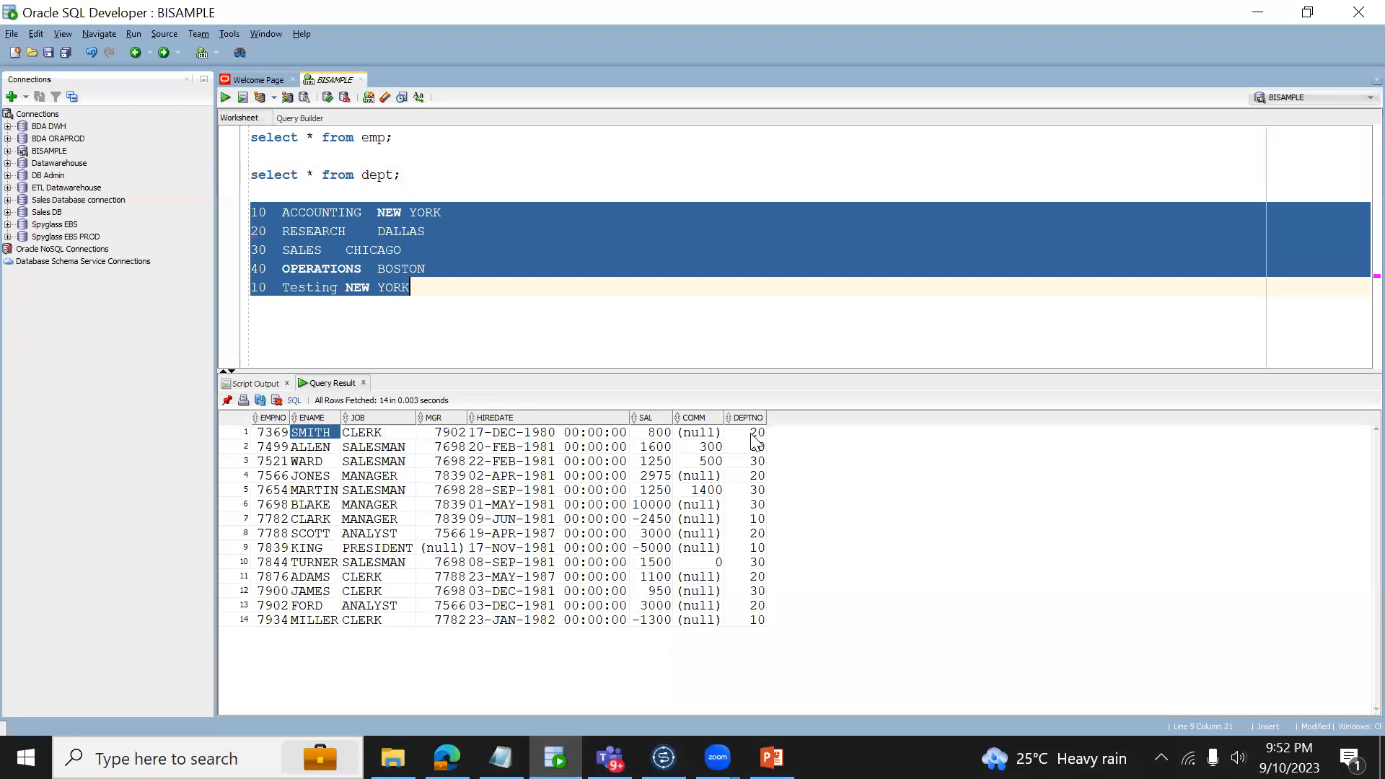
Step: Return to the tMap editor in Talend and set the Department Lookup Model to Reload at each row
key("alt+Tab")
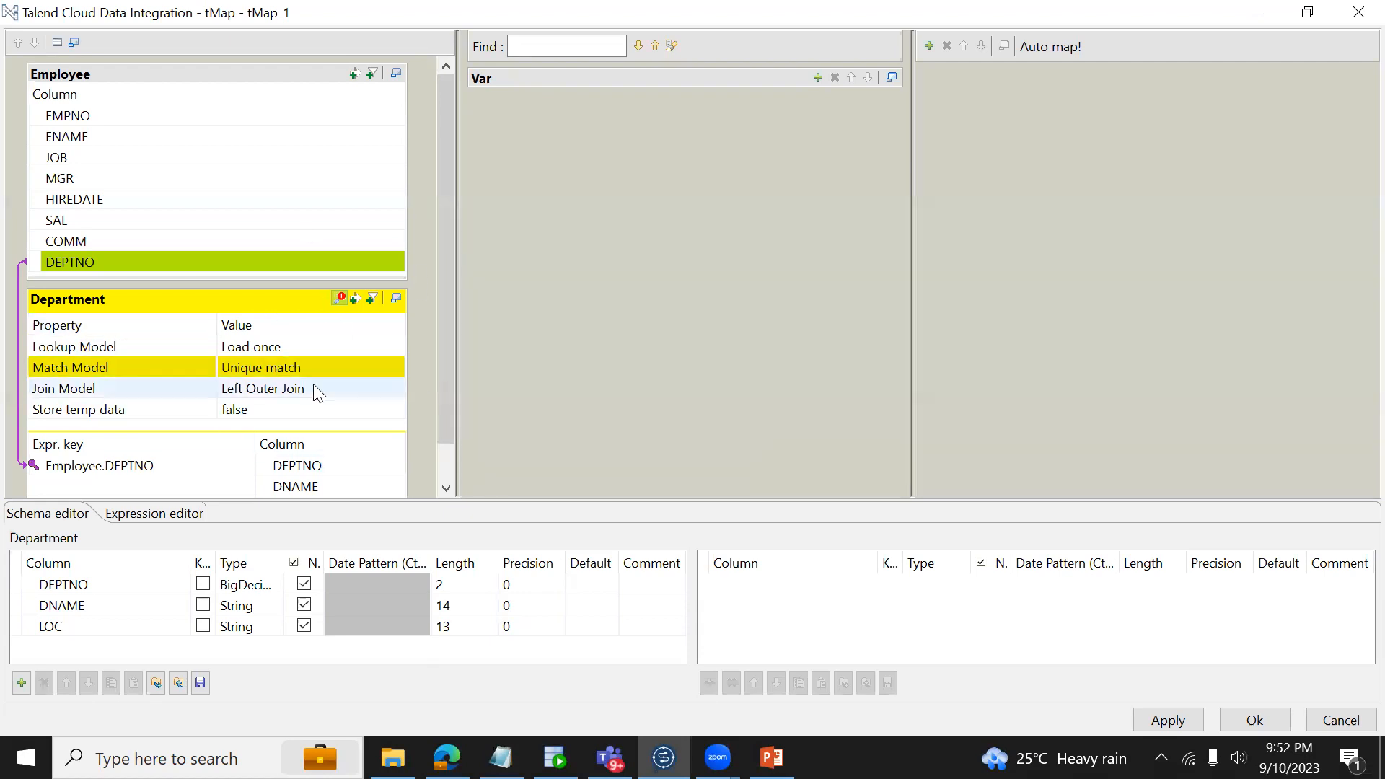
left_click(251, 348)
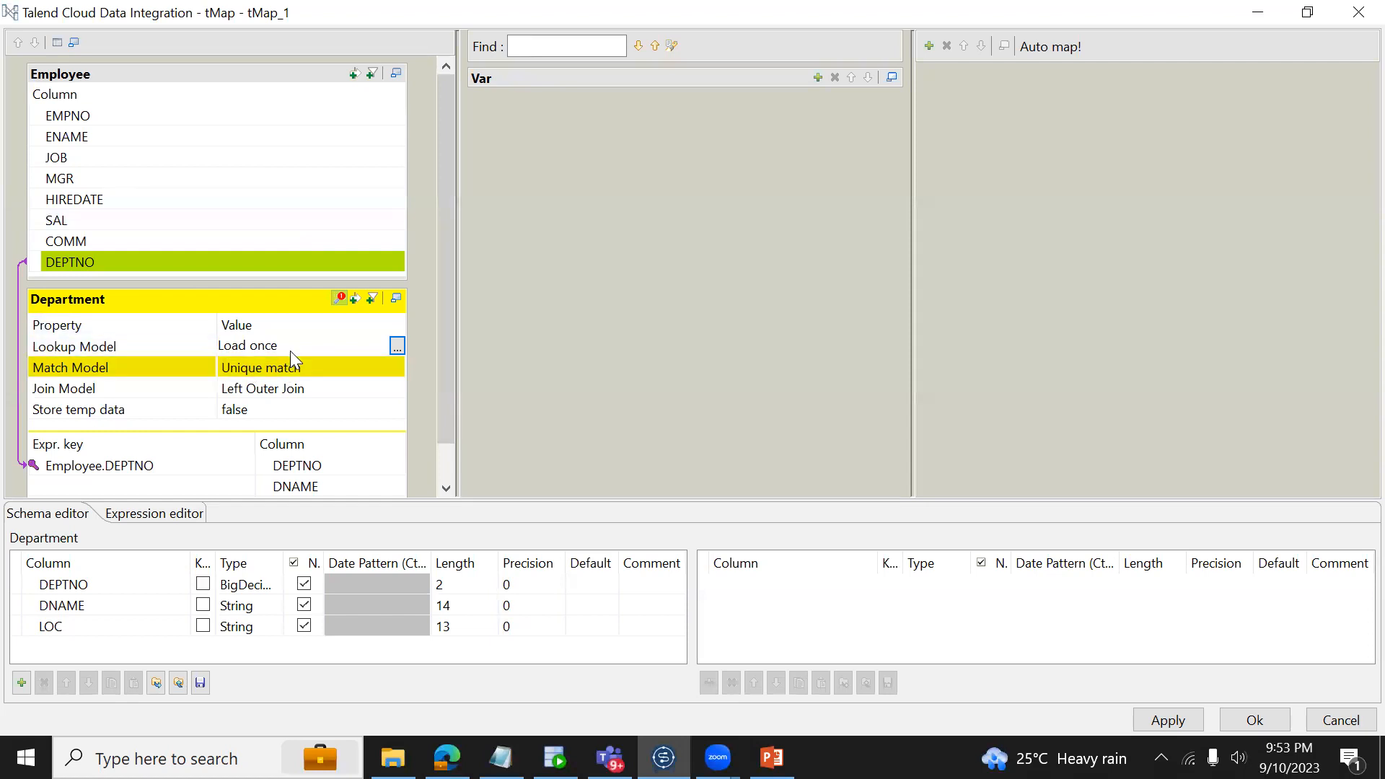
left_click(402, 345)
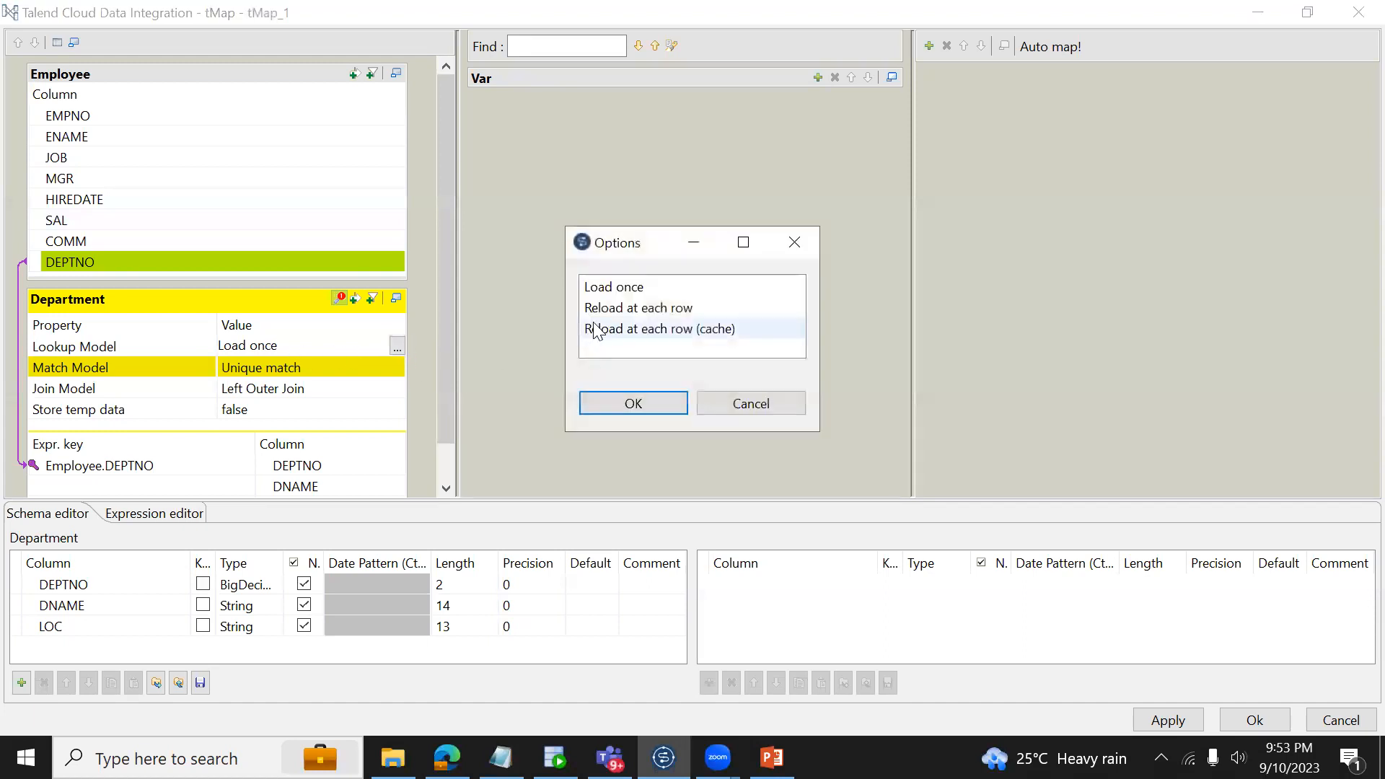
double_click(643, 309)
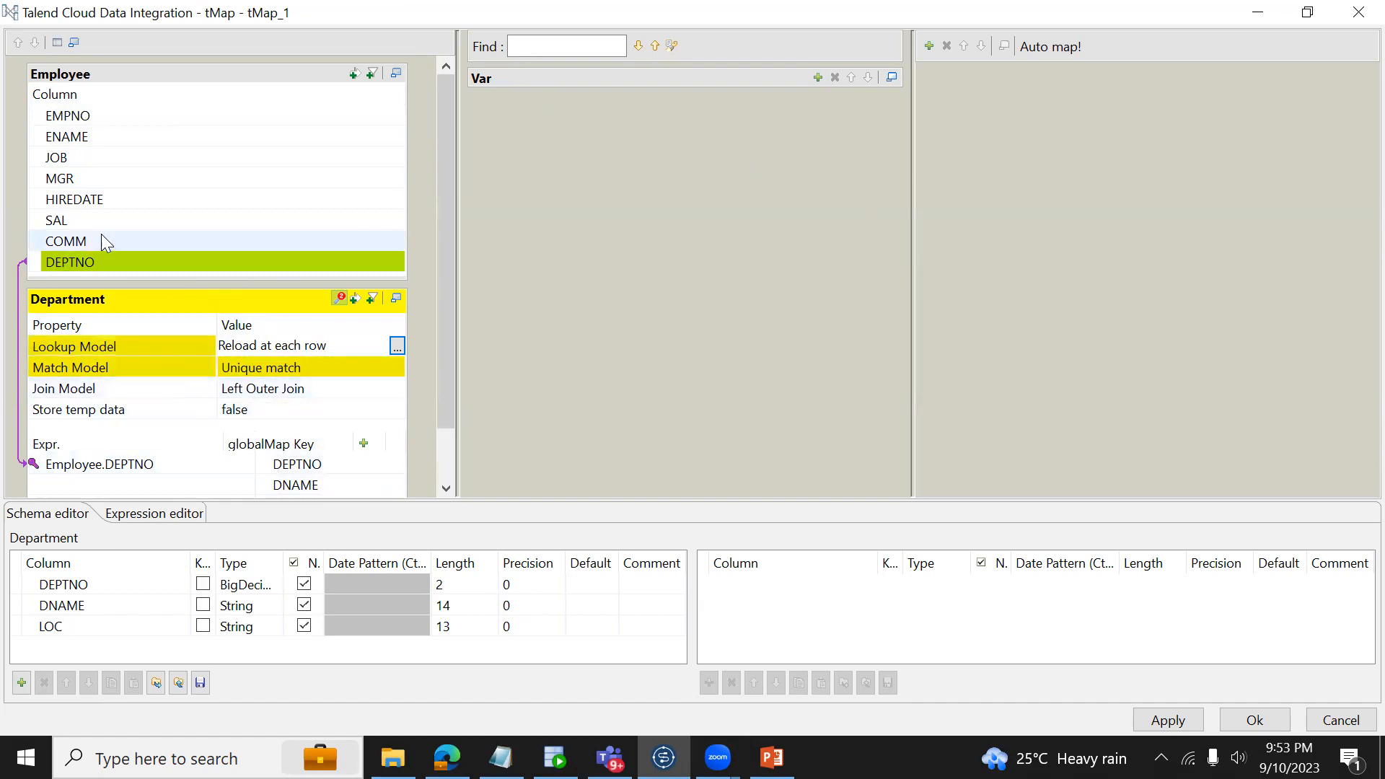
Step: In Oracle SQL Developer, examine the dept query, its department rows and the emp ENAME column against the tMap lookup settings
key("alt+Tab")
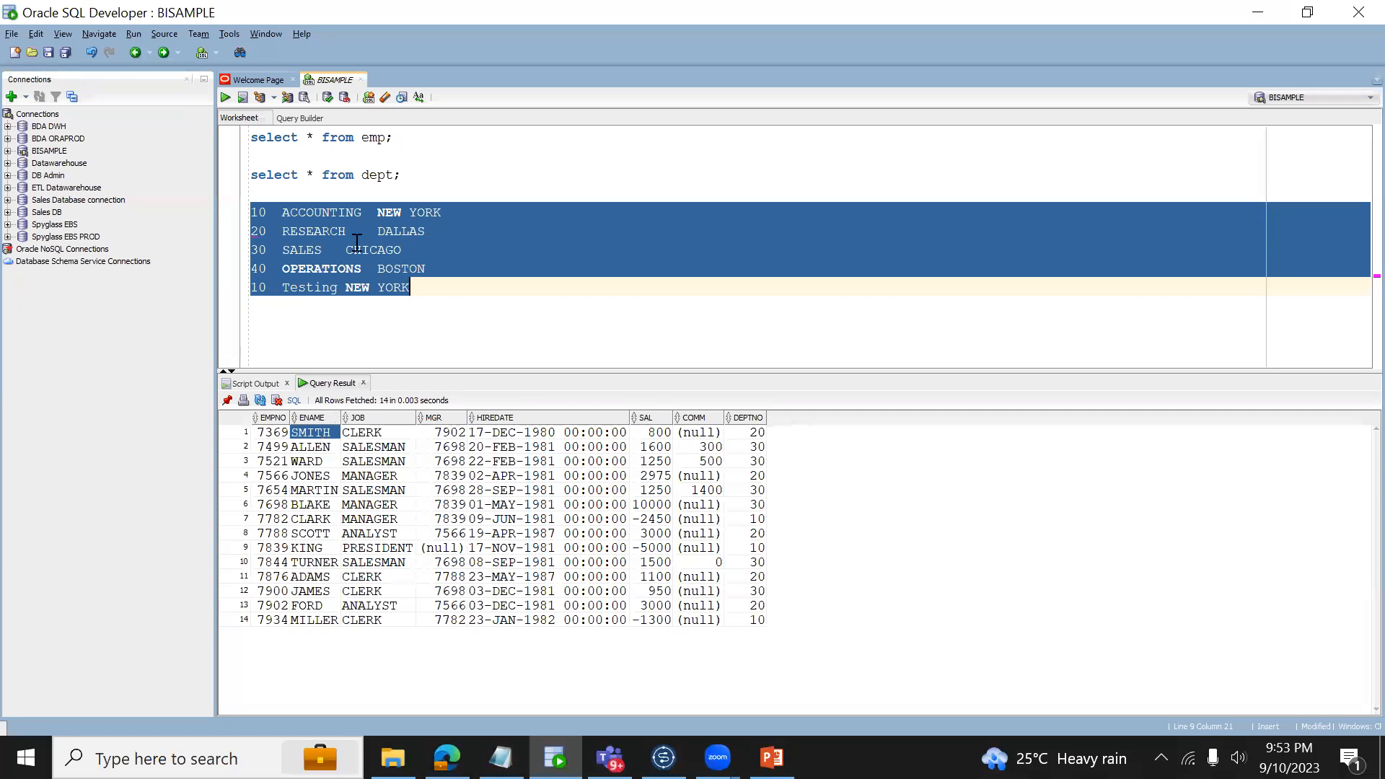
left_click_drag(403, 176, 248, 183)
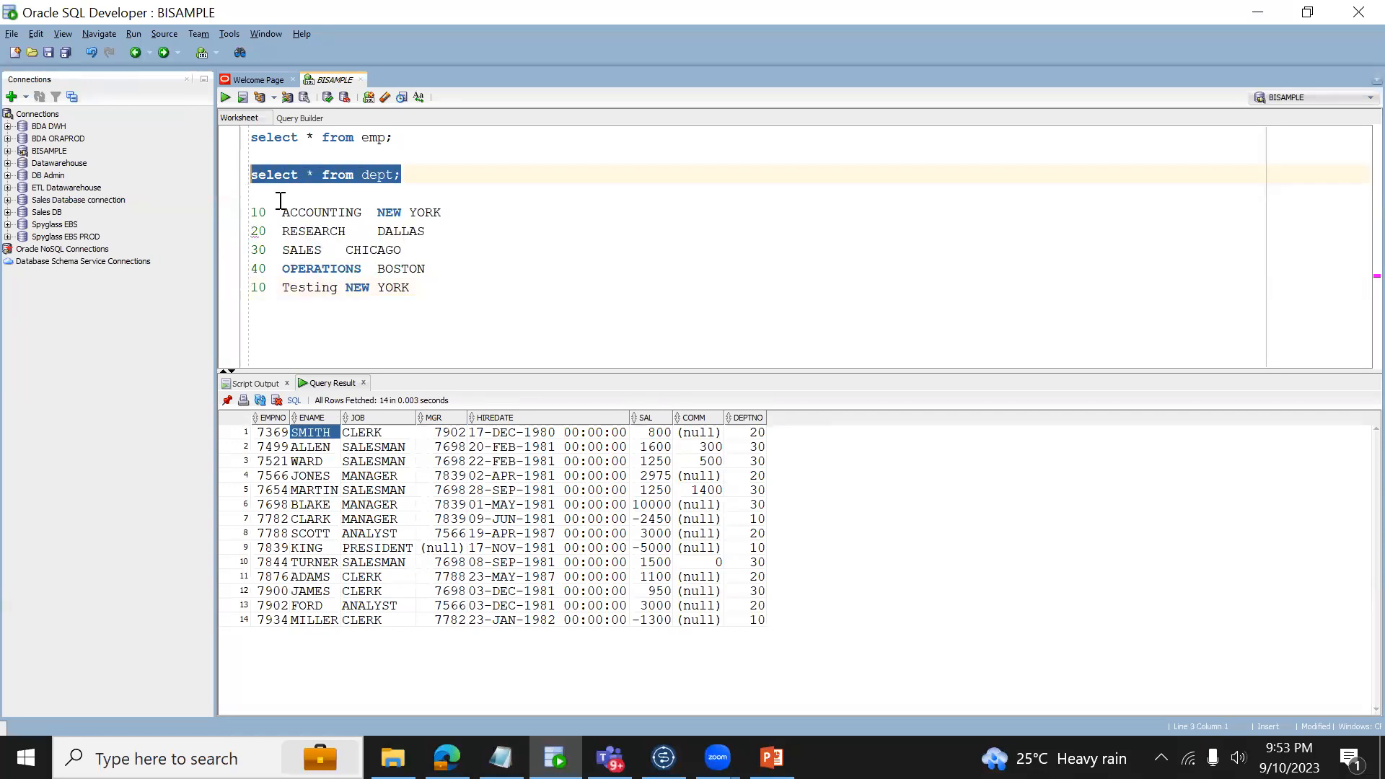
left_click_drag(422, 293, 238, 213)
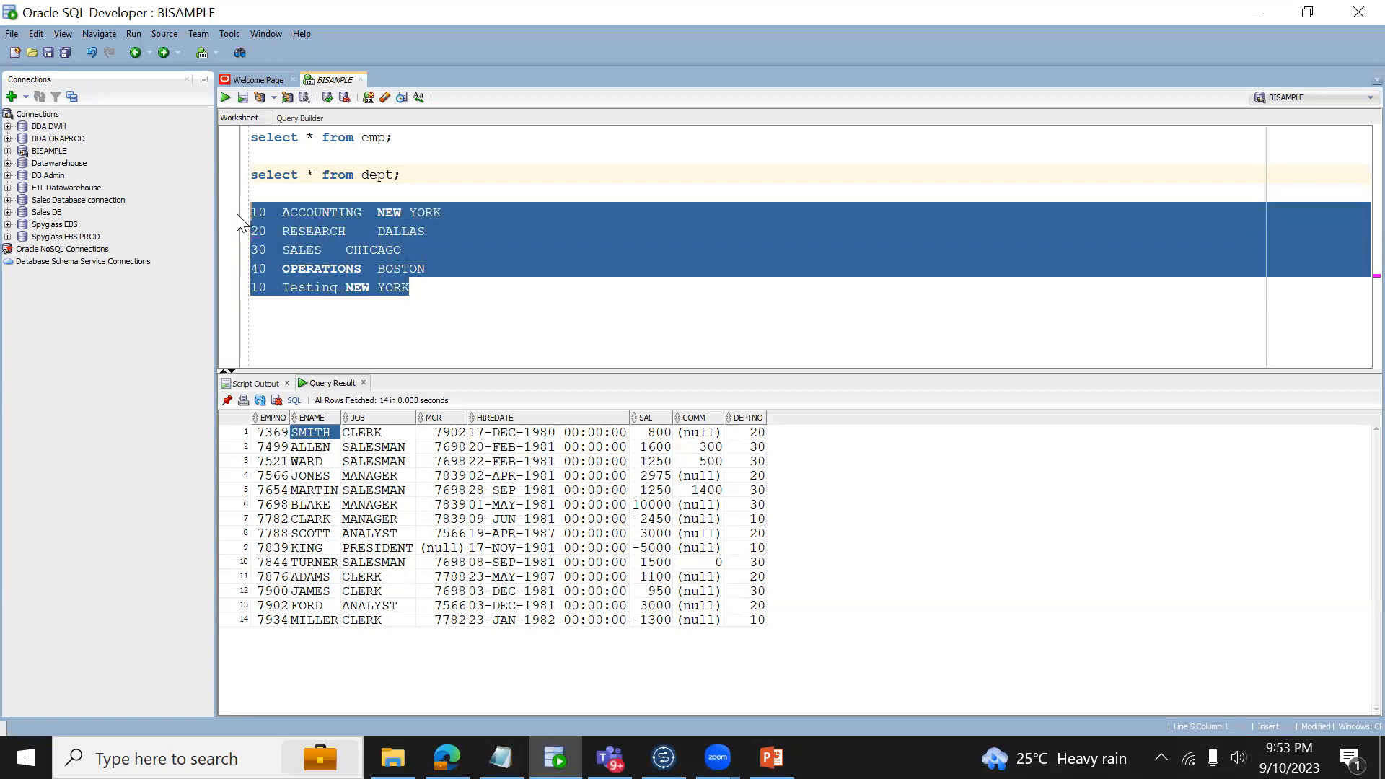
key("alt+Tab")
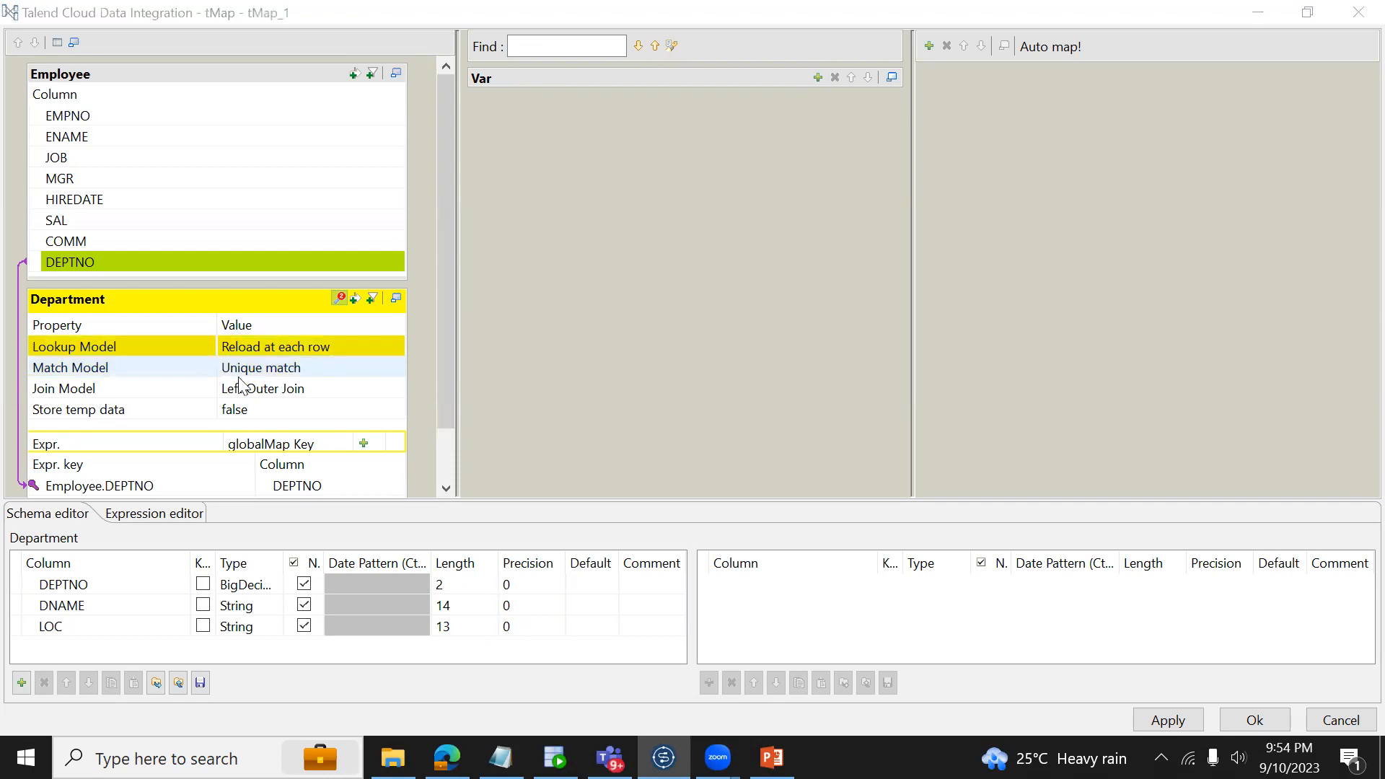
key("alt+Tab")
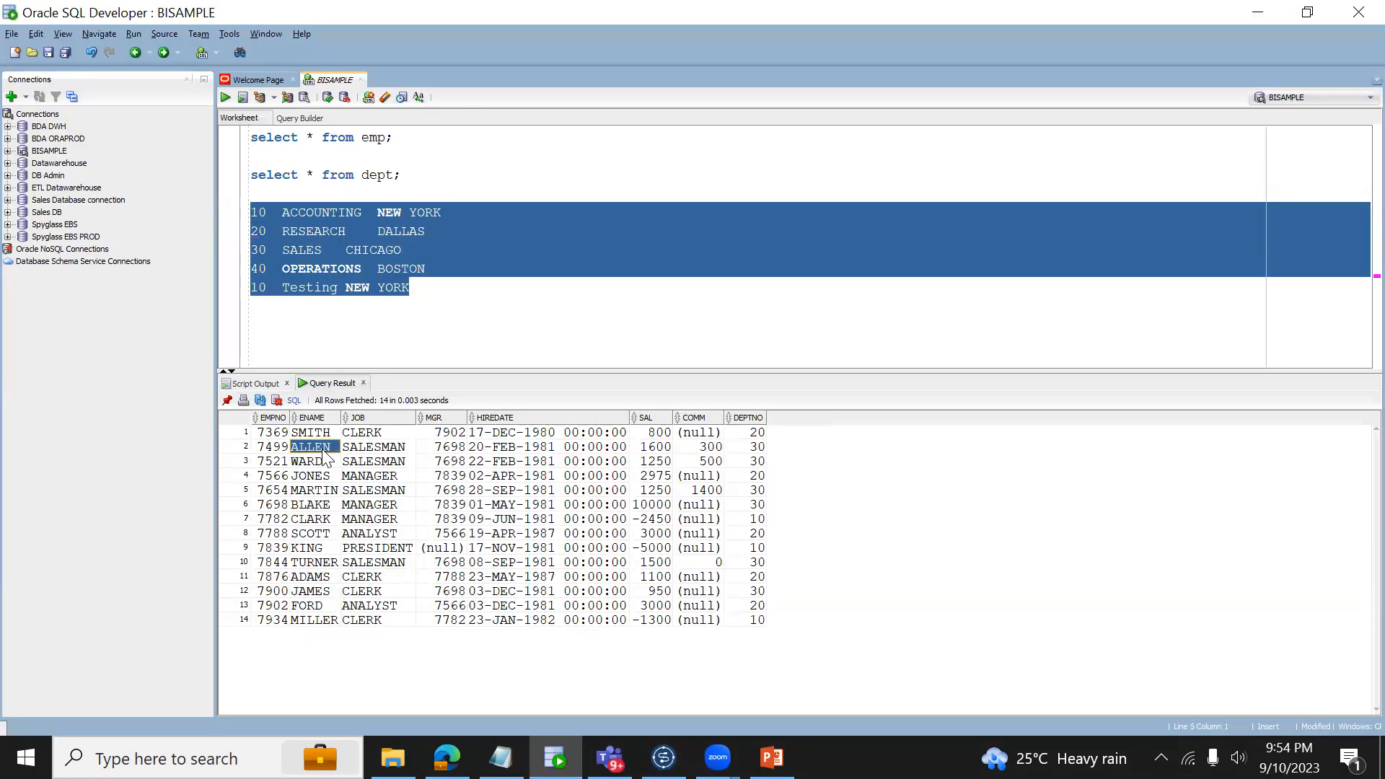
left_click_drag(413, 288, 227, 219)
left_click(315, 431)
key("ctrl+shift+Down")
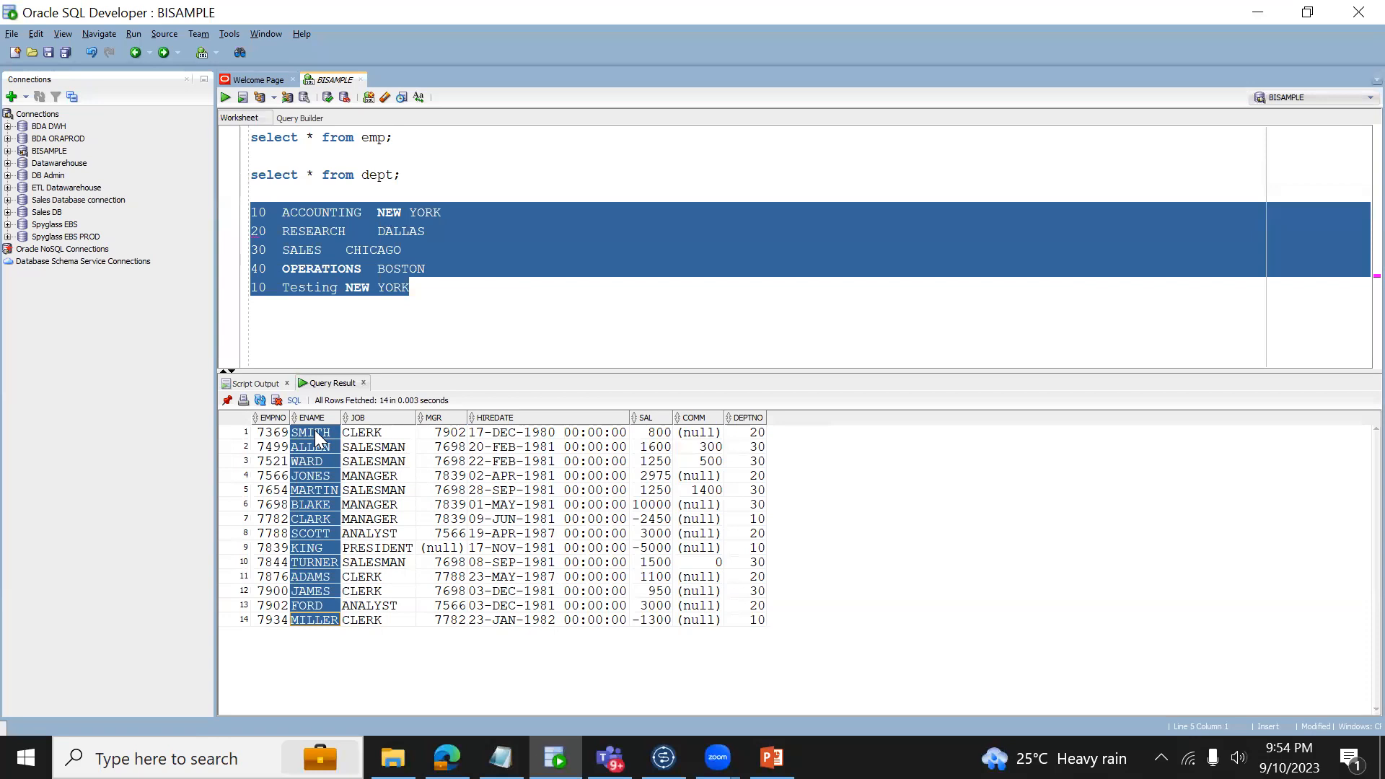
Step: In Oracle SQL Developer, examine the emp and dept queries against the Department lookup settings in the tMap editor
left_click_drag(416, 175, 241, 186)
key("alt+Tab")
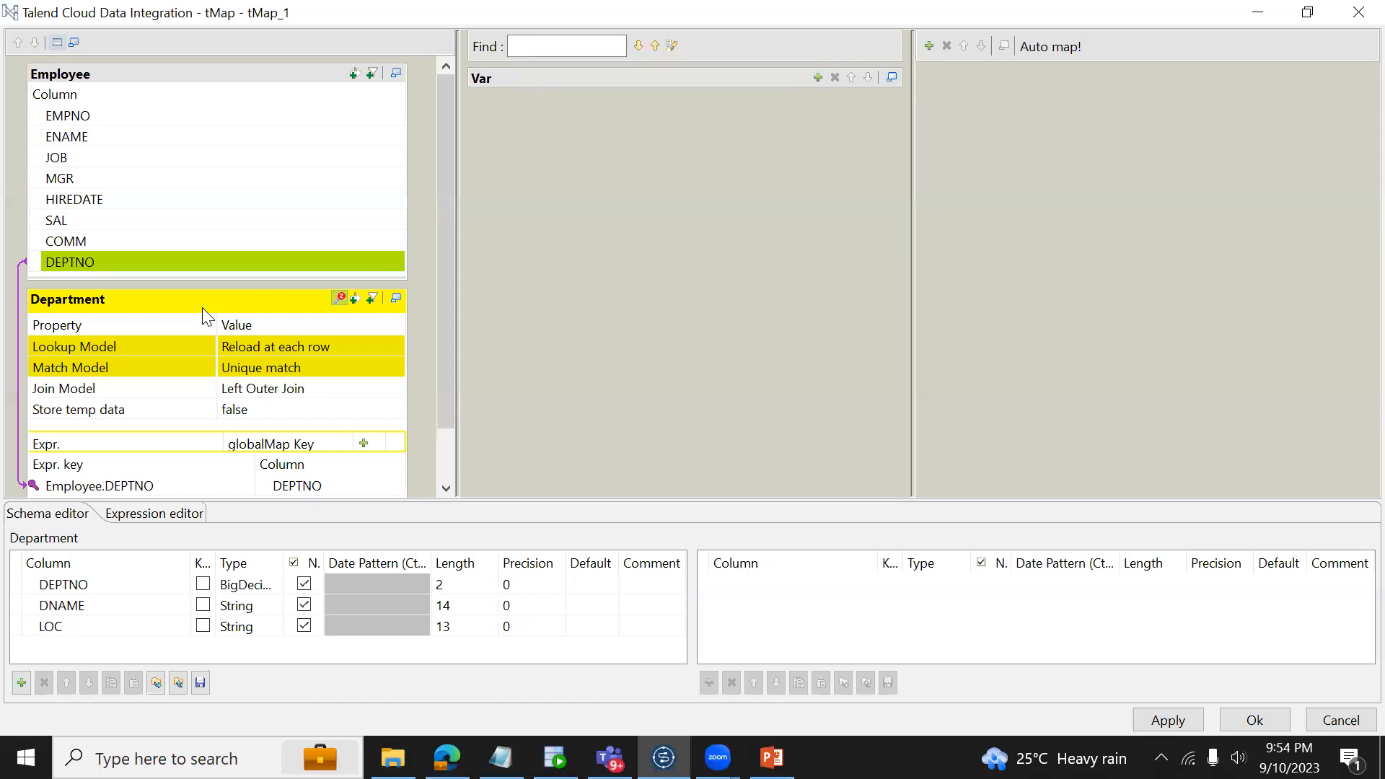
key("alt+Tab")
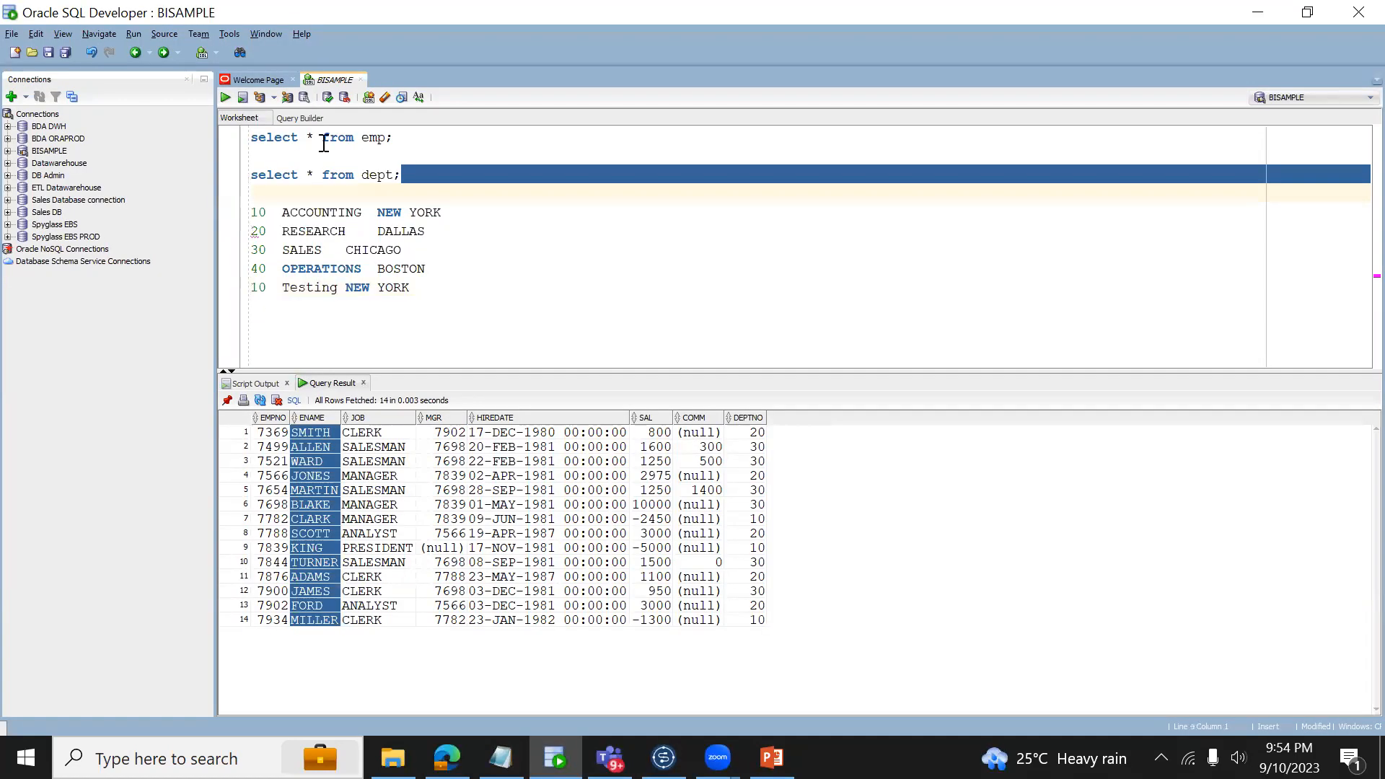
left_click_drag(412, 140, 248, 140)
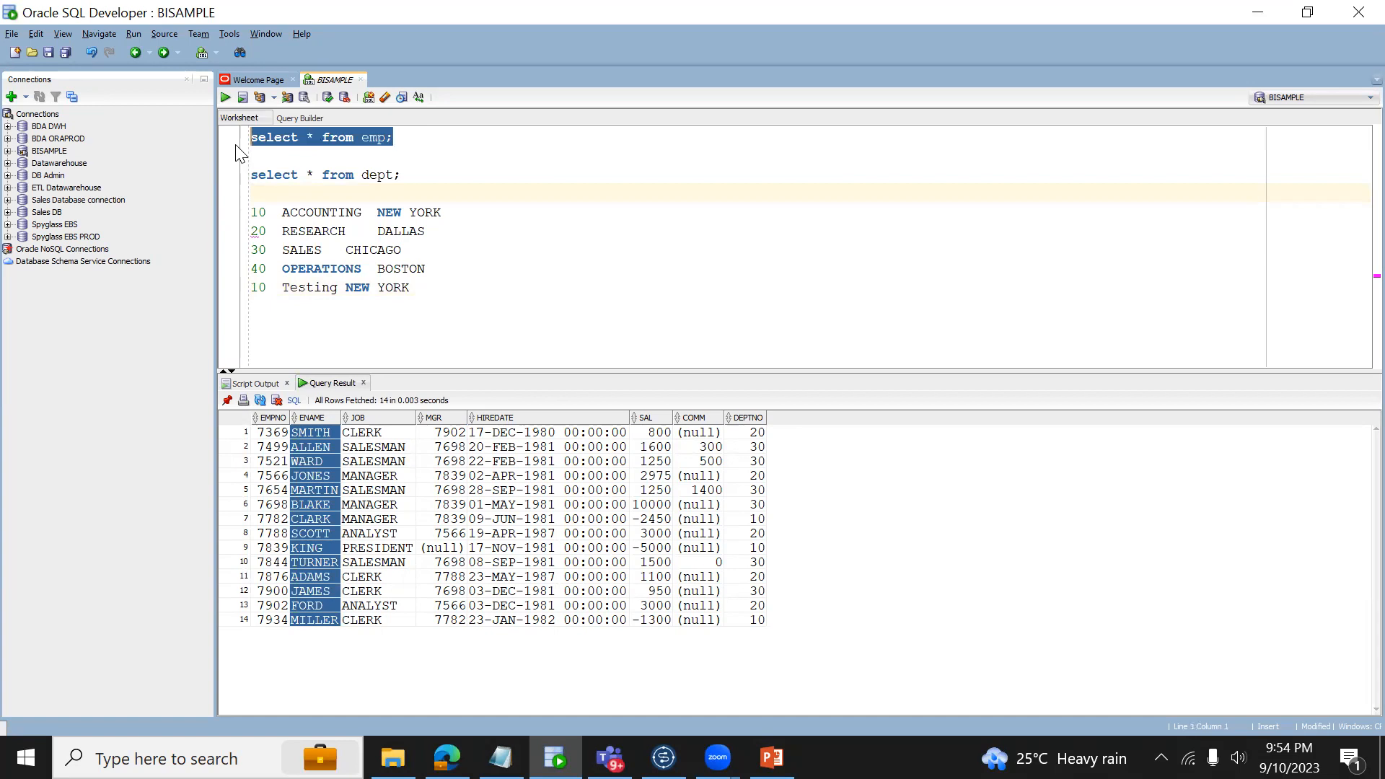
left_click_drag(429, 172, 256, 176)
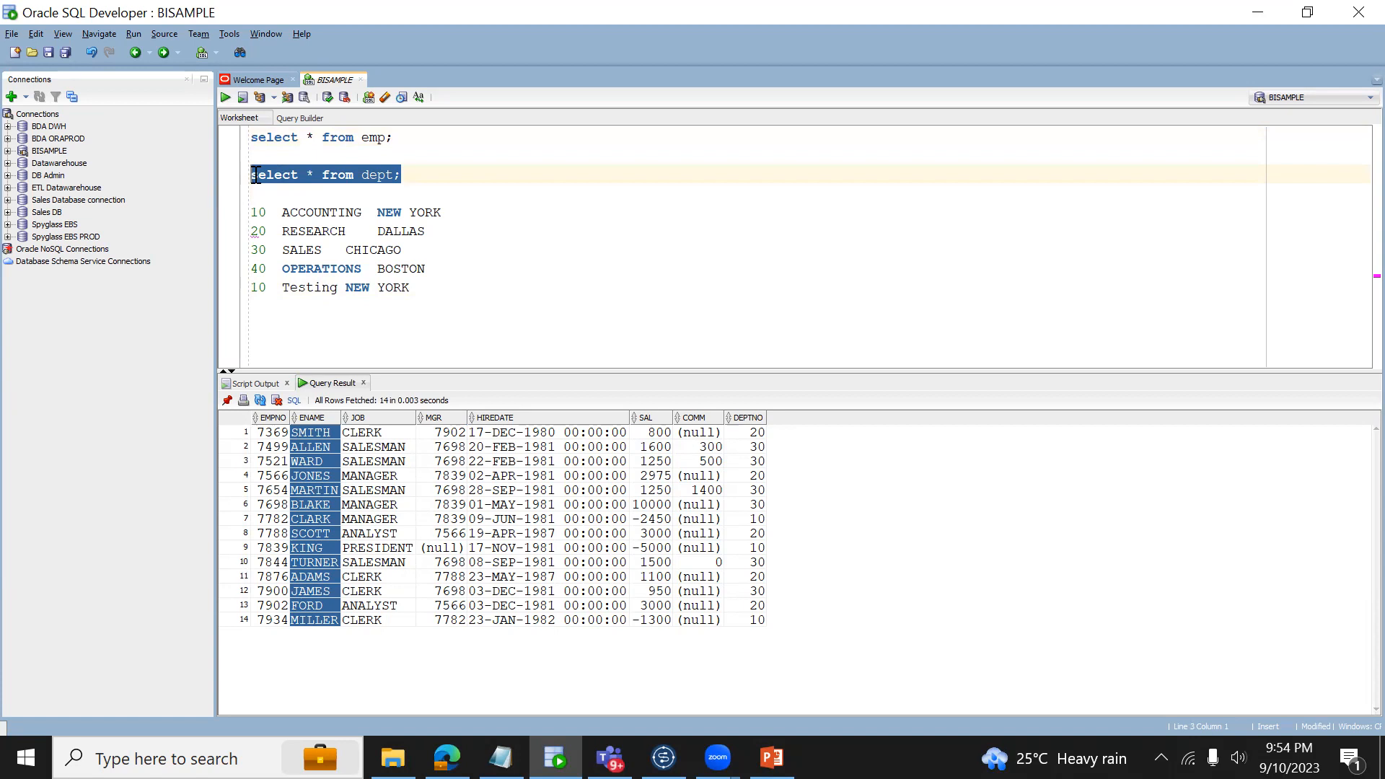
Step: Return to the tMap editor in Talend, open the Department Lookup Model options and highlight Reload at each row (cache)
key("alt+Tab")
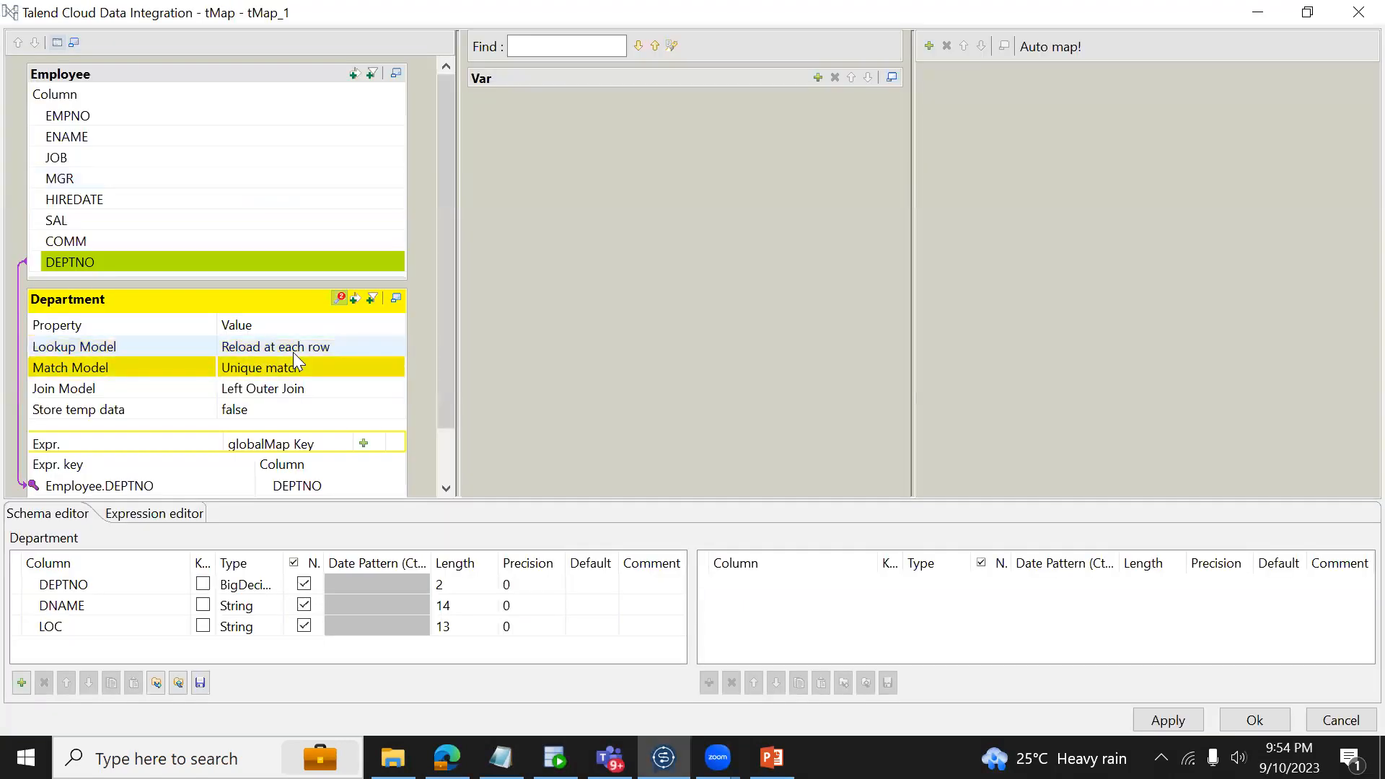
left_click(304, 349)
left_click(397, 346)
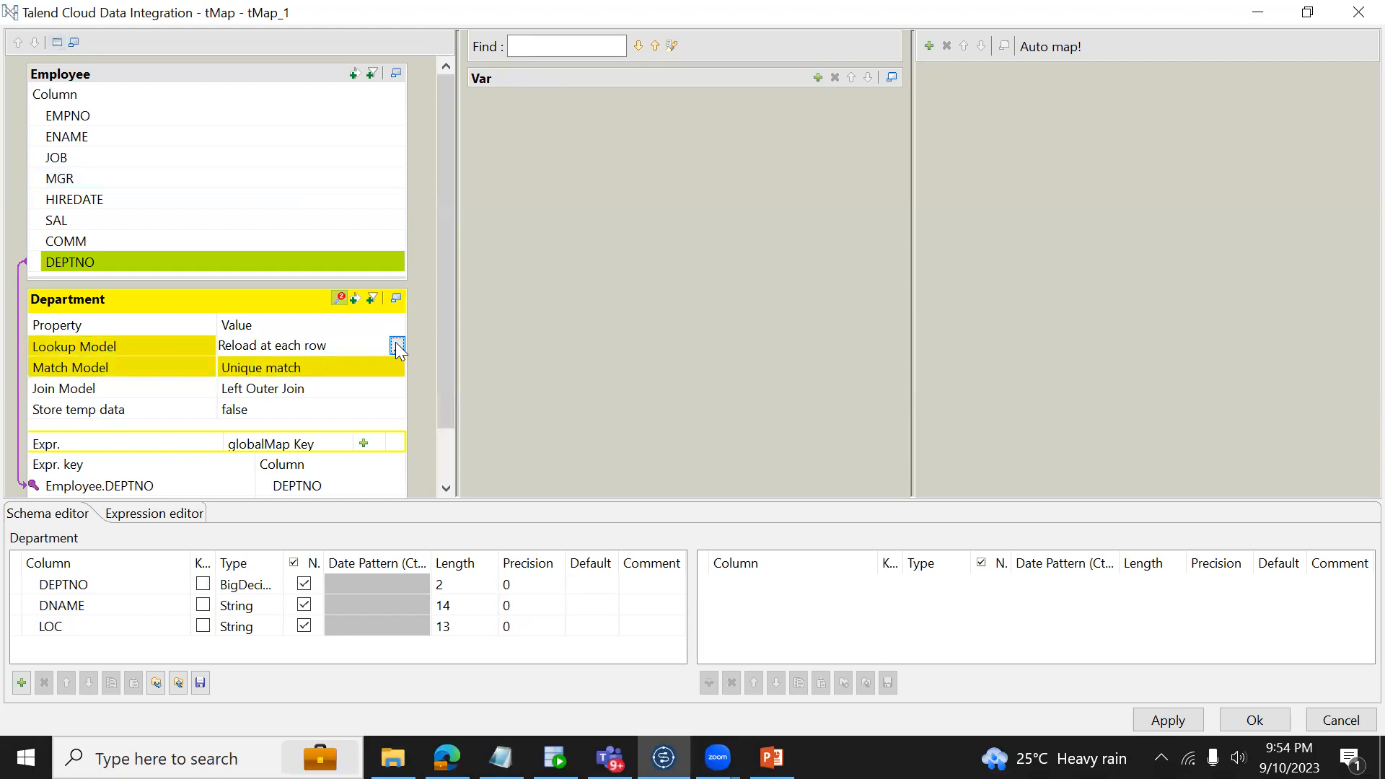
left_click(650, 333)
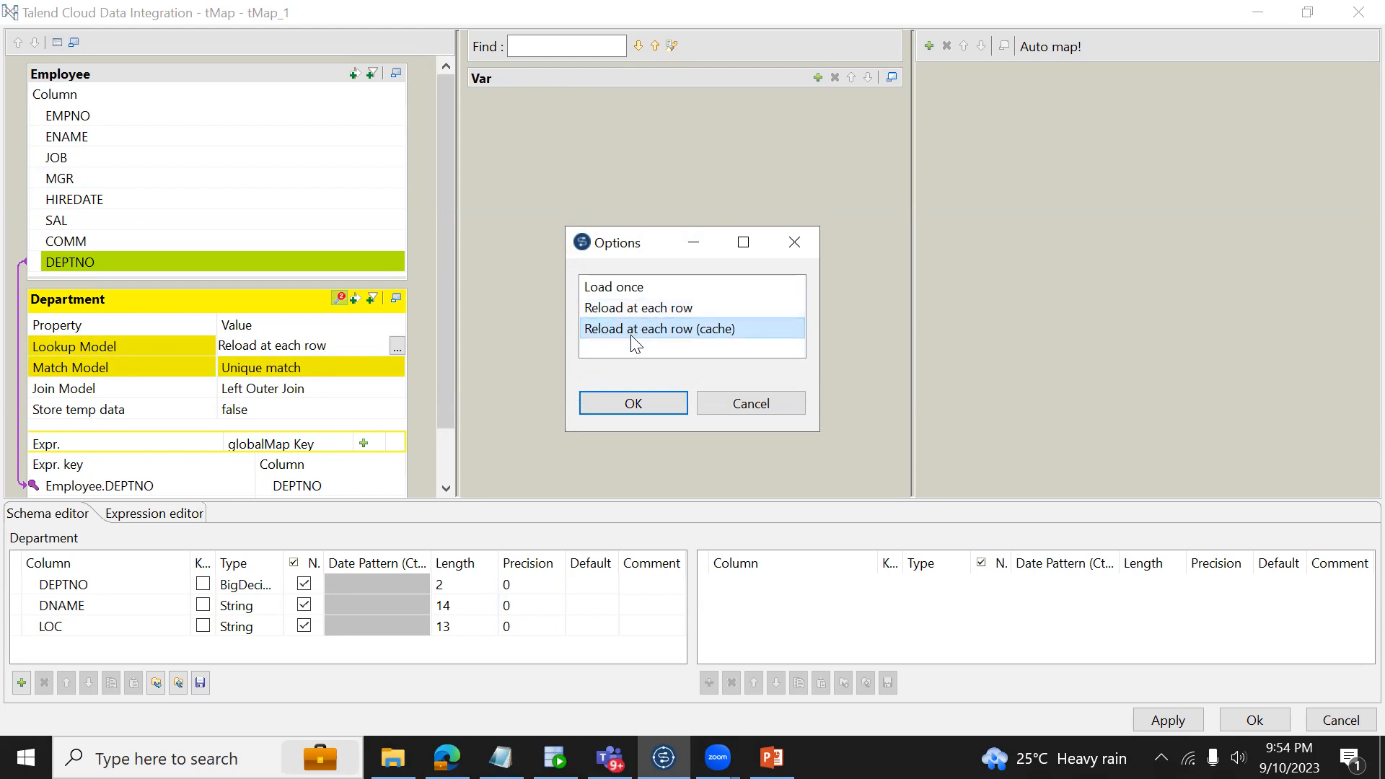
Step: Switch to Oracle SQL Developer and compare the first two employee rows with the listed department rows
key("alt+Tab")
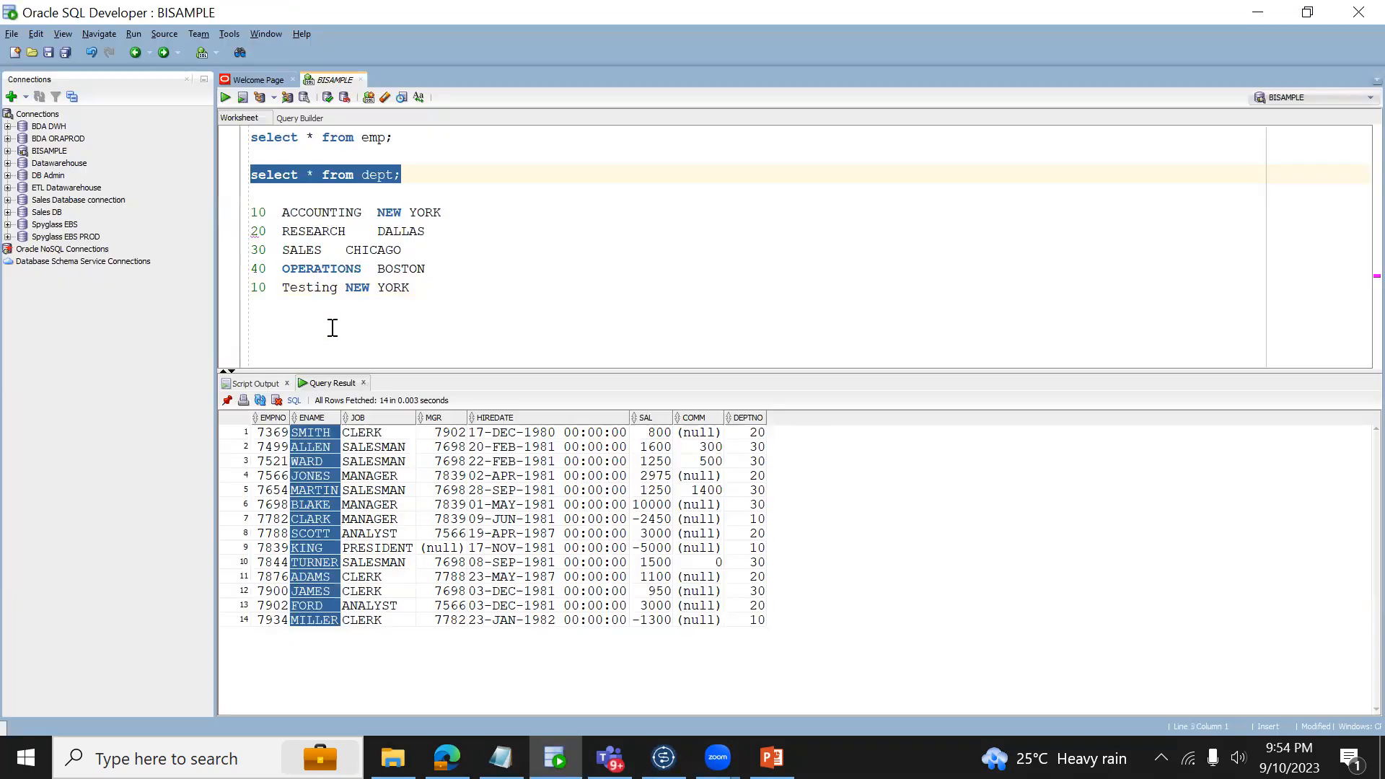
left_click(313, 436)
left_click_drag(425, 295, 243, 206)
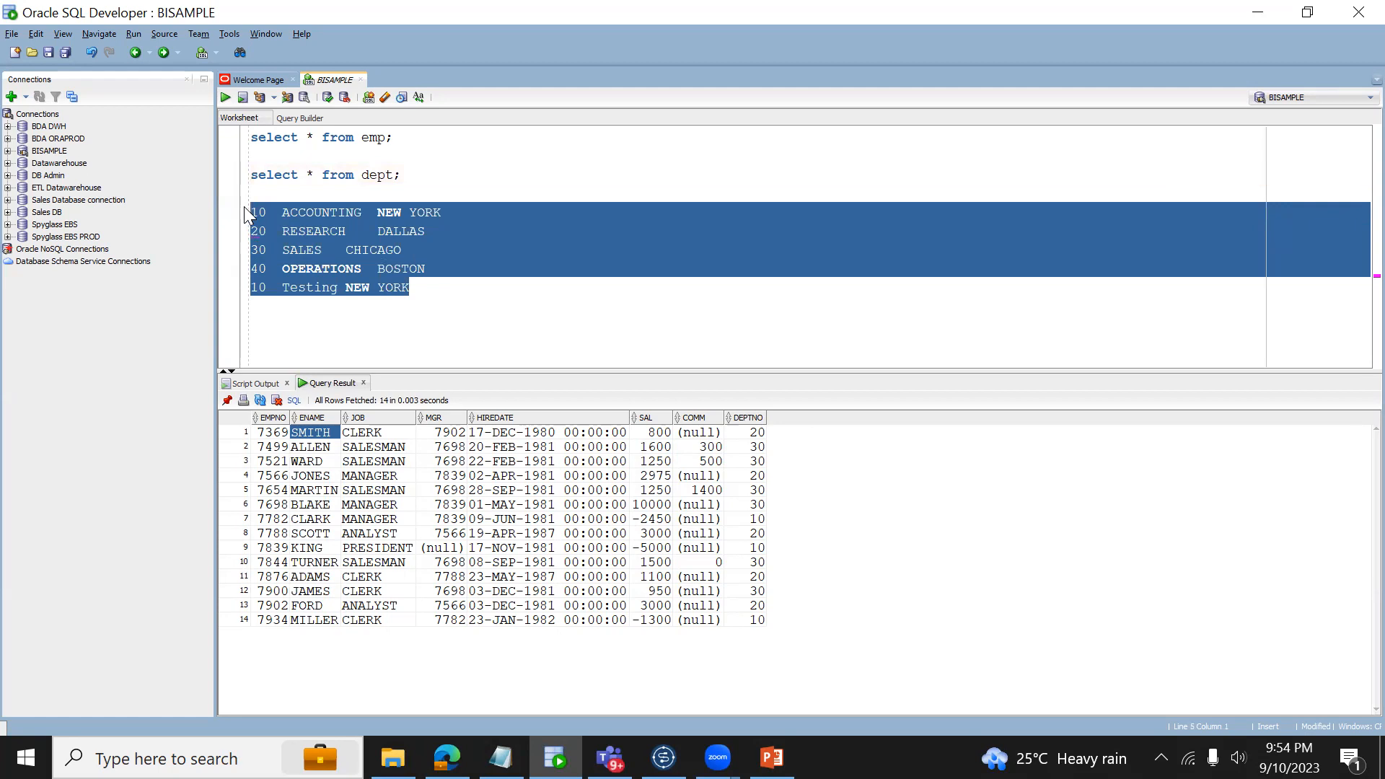
left_click(310, 448)
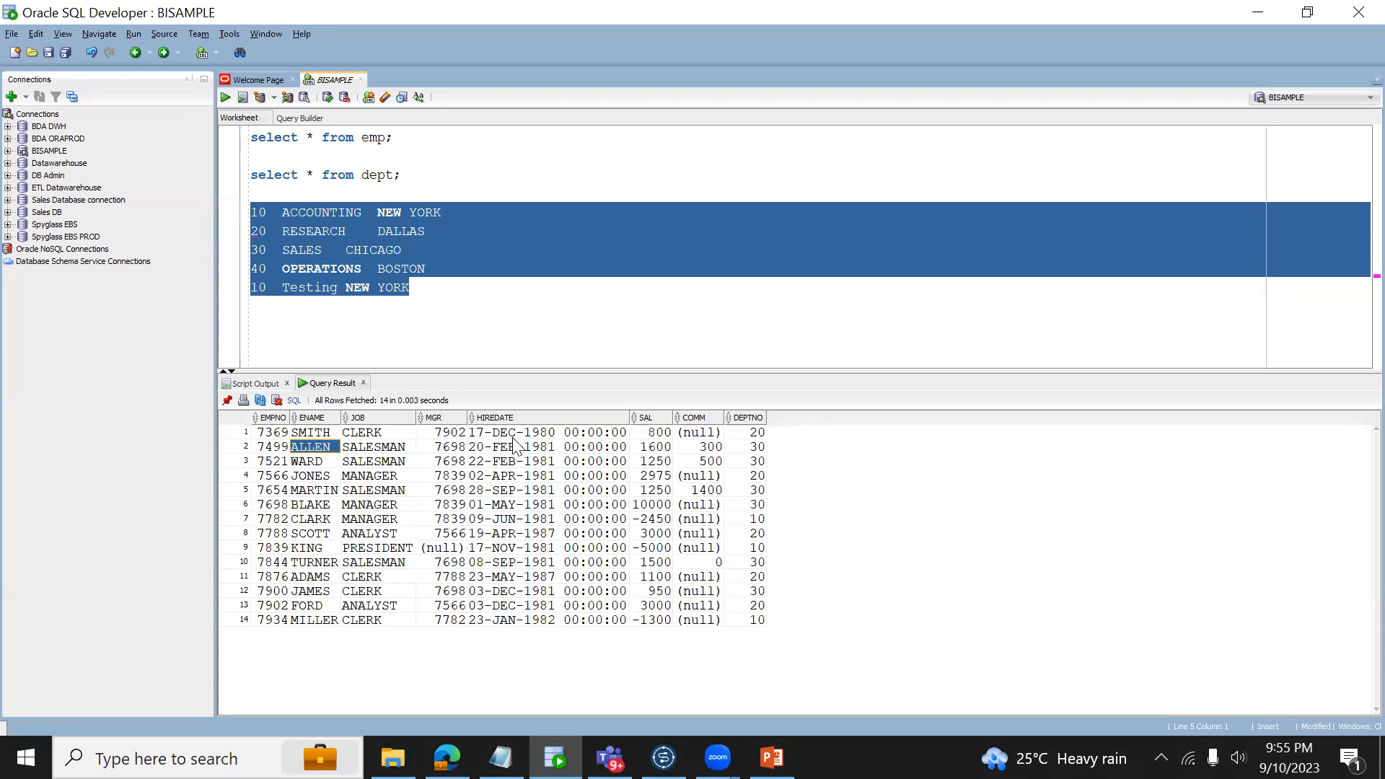
left_click_drag(416, 290, 242, 213)
left_click_drag(424, 287, 247, 216)
double_click(317, 269)
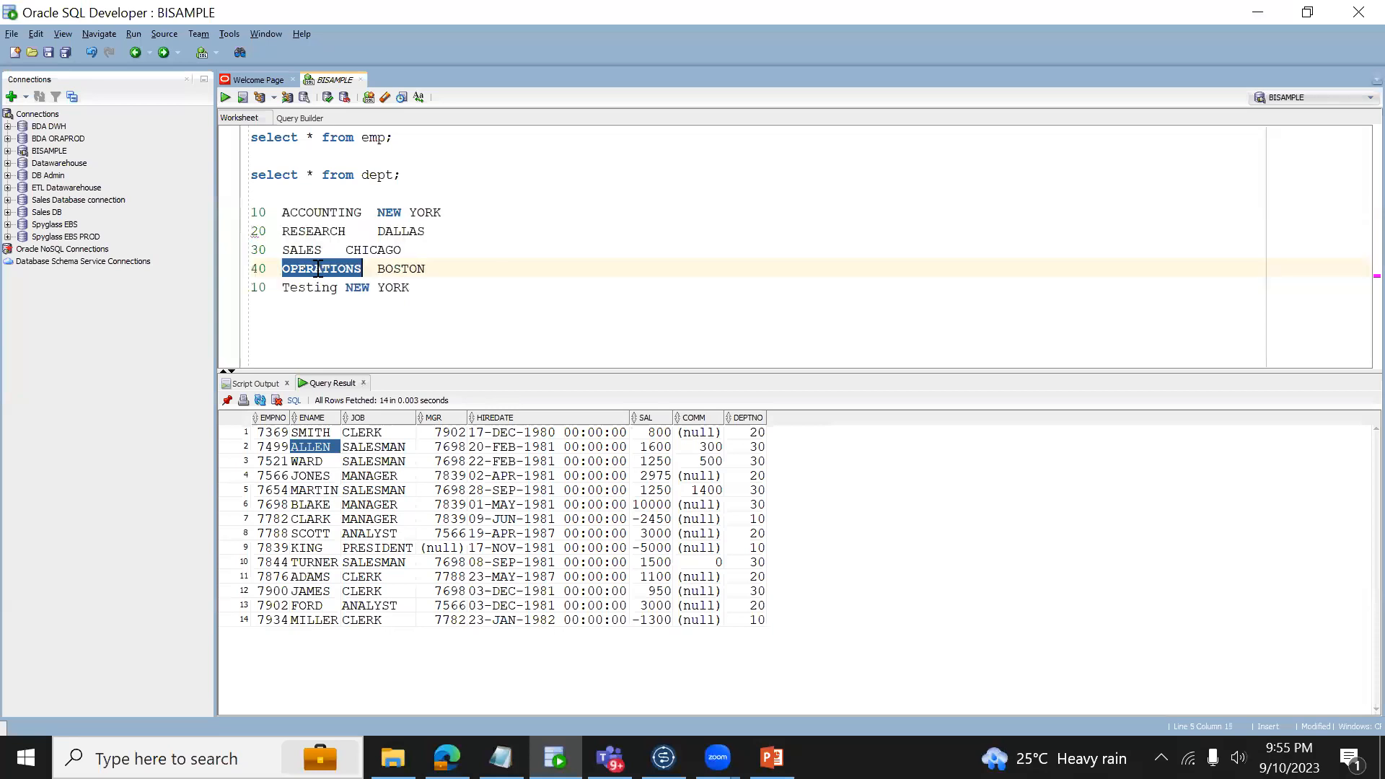
type("op")
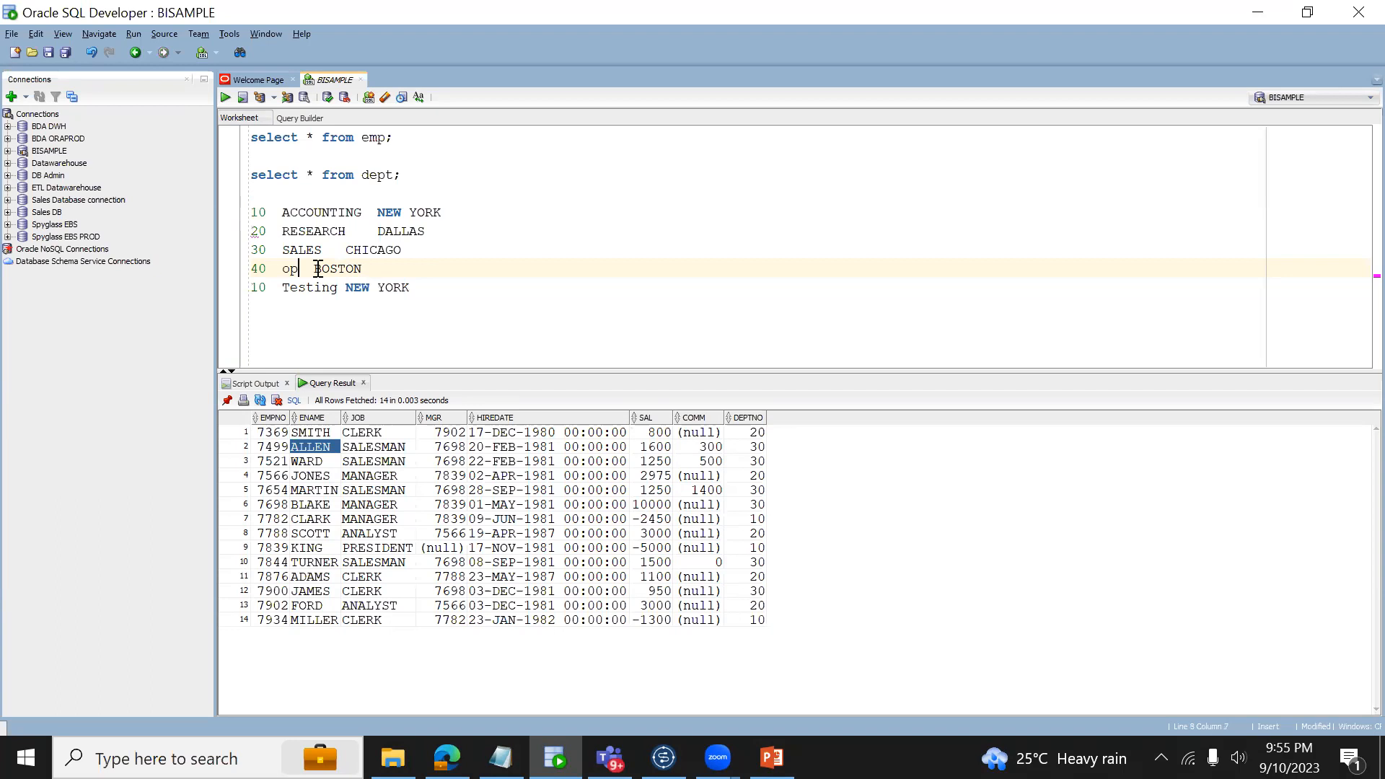
key("BackSpace")
key("ctrl+z")
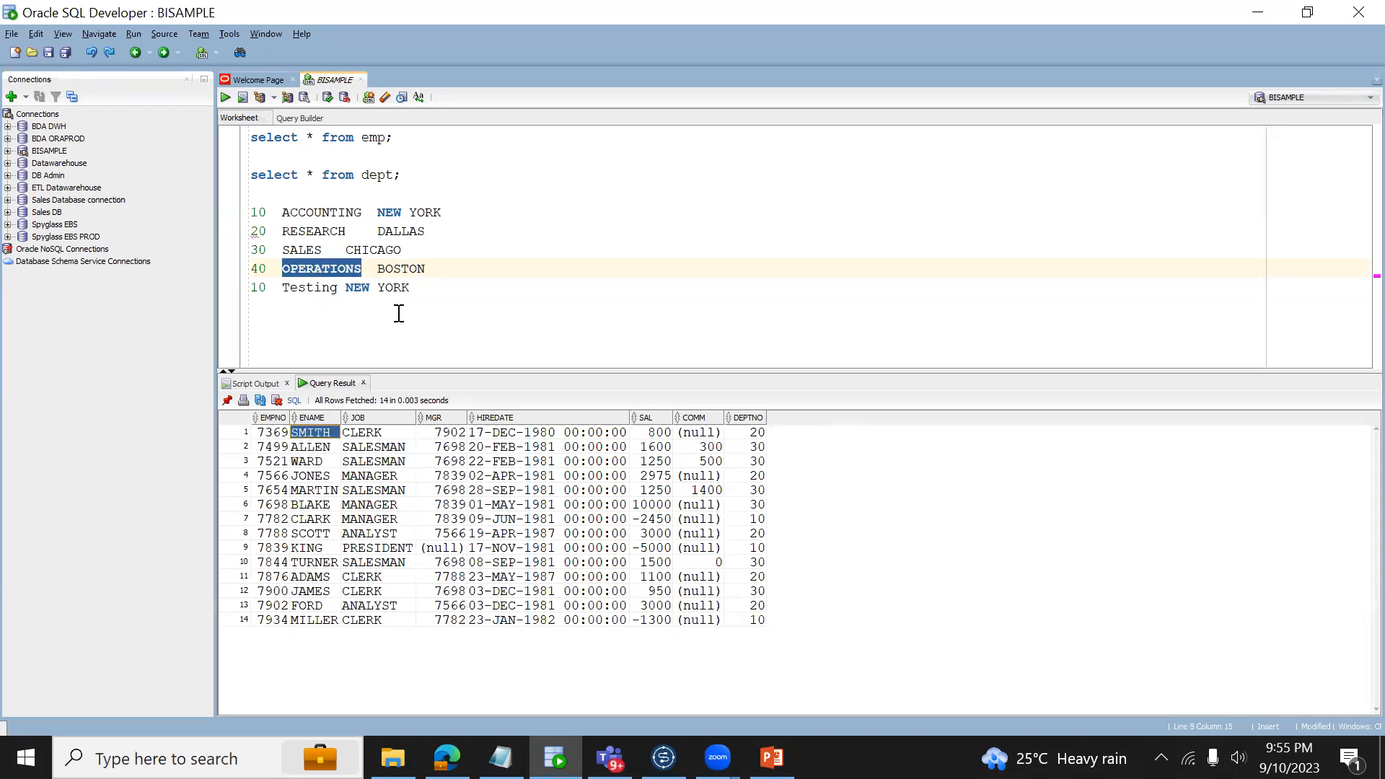
Step: Replace OPERATIONS with OP in the department 40 row of the worksheet's department list
left_click_drag(433, 290, 246, 212)
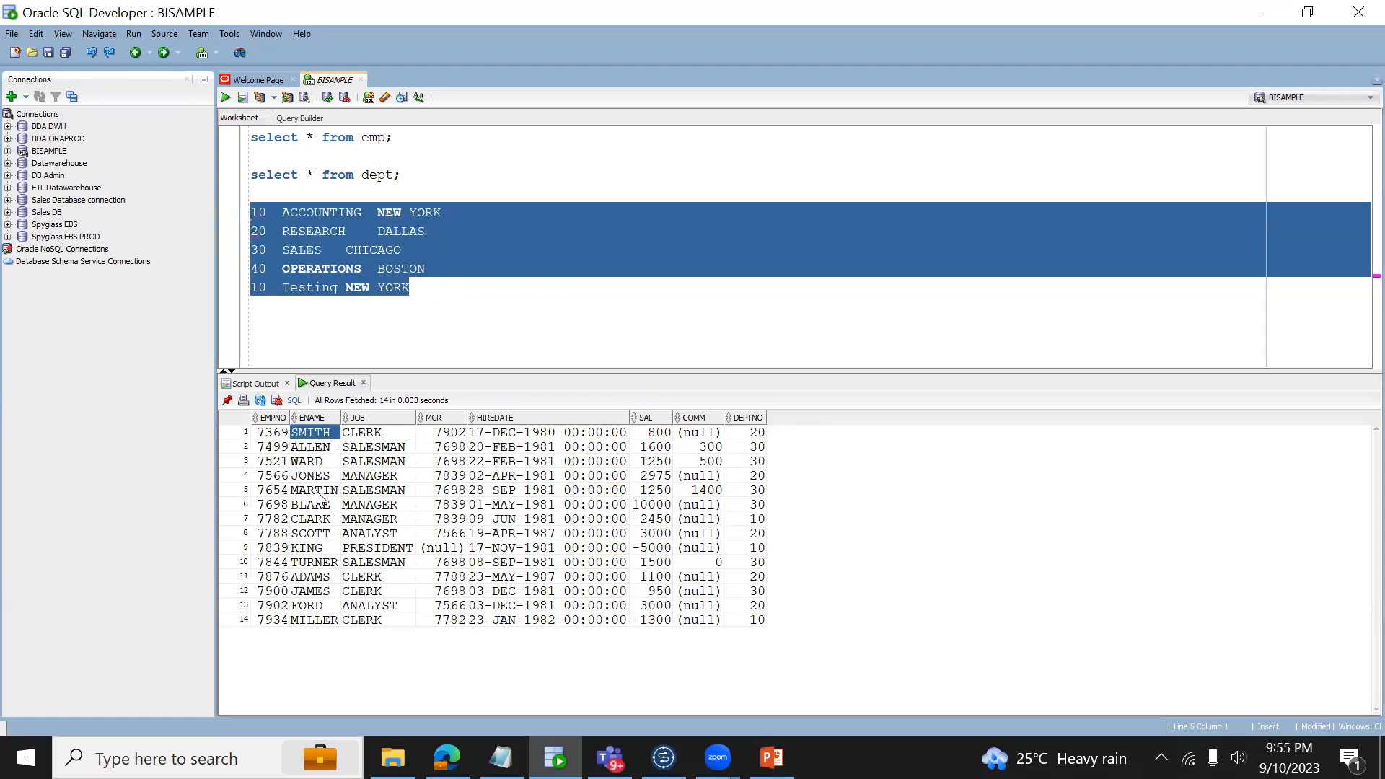
double_click(303, 519)
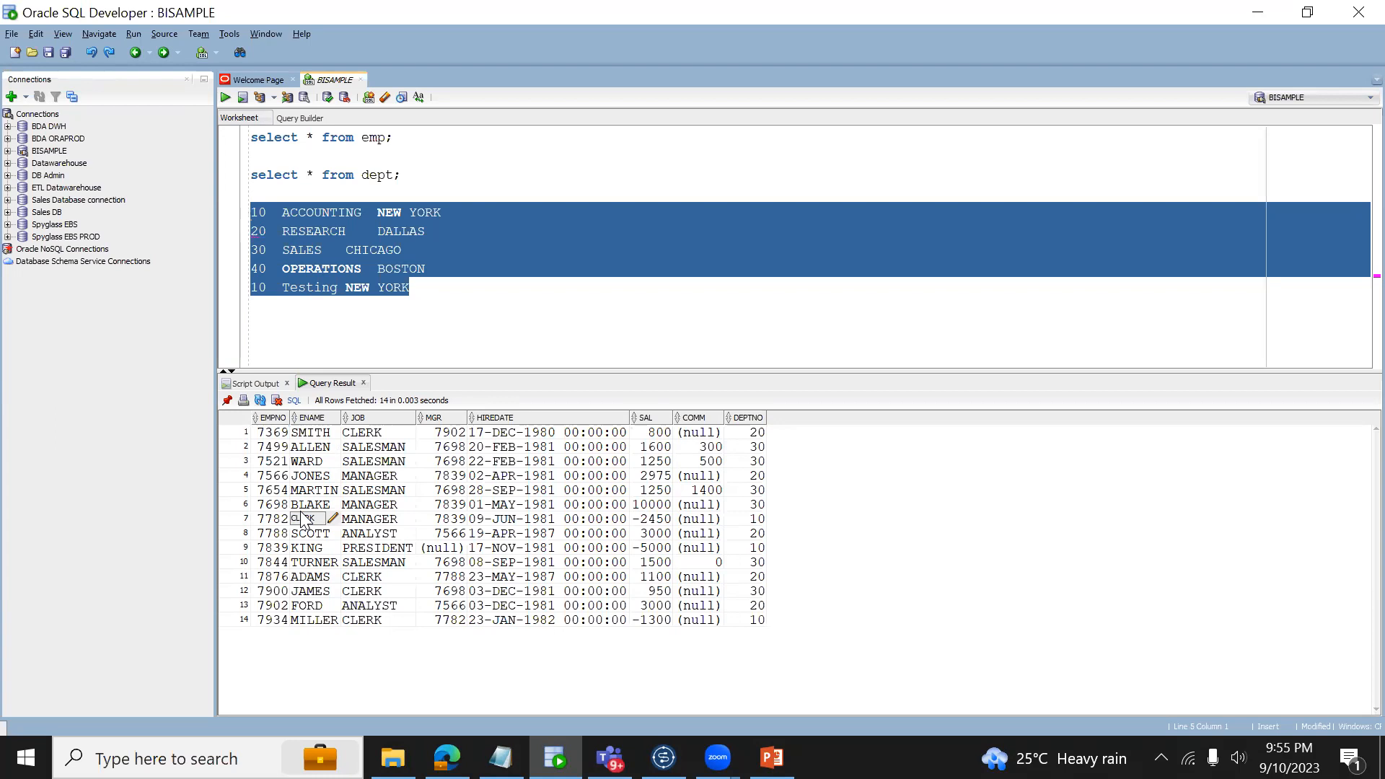
double_click(304, 268)
type("OP")
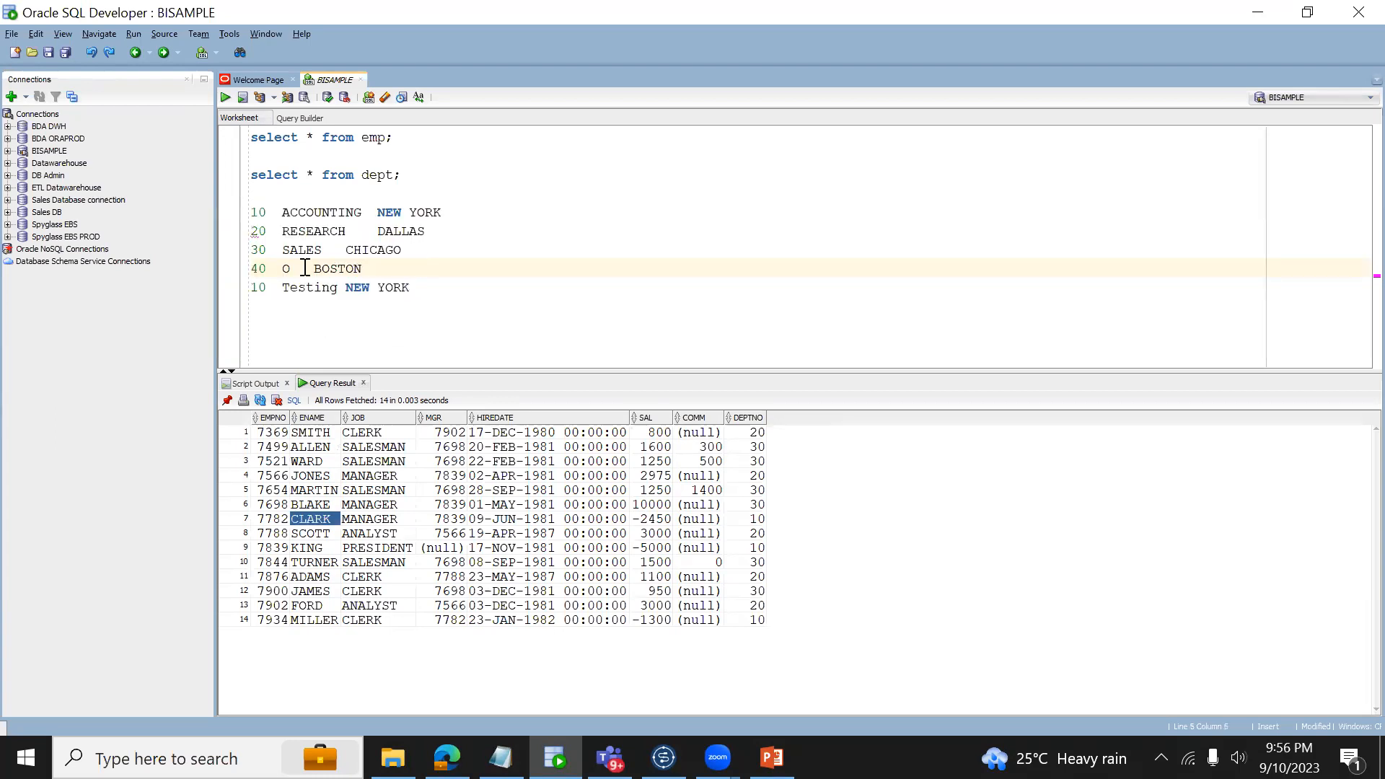
Step: Compare individual employee rows with department rows 10 to 30 and the edited 40 OP BOSTON row
left_click(330, 435)
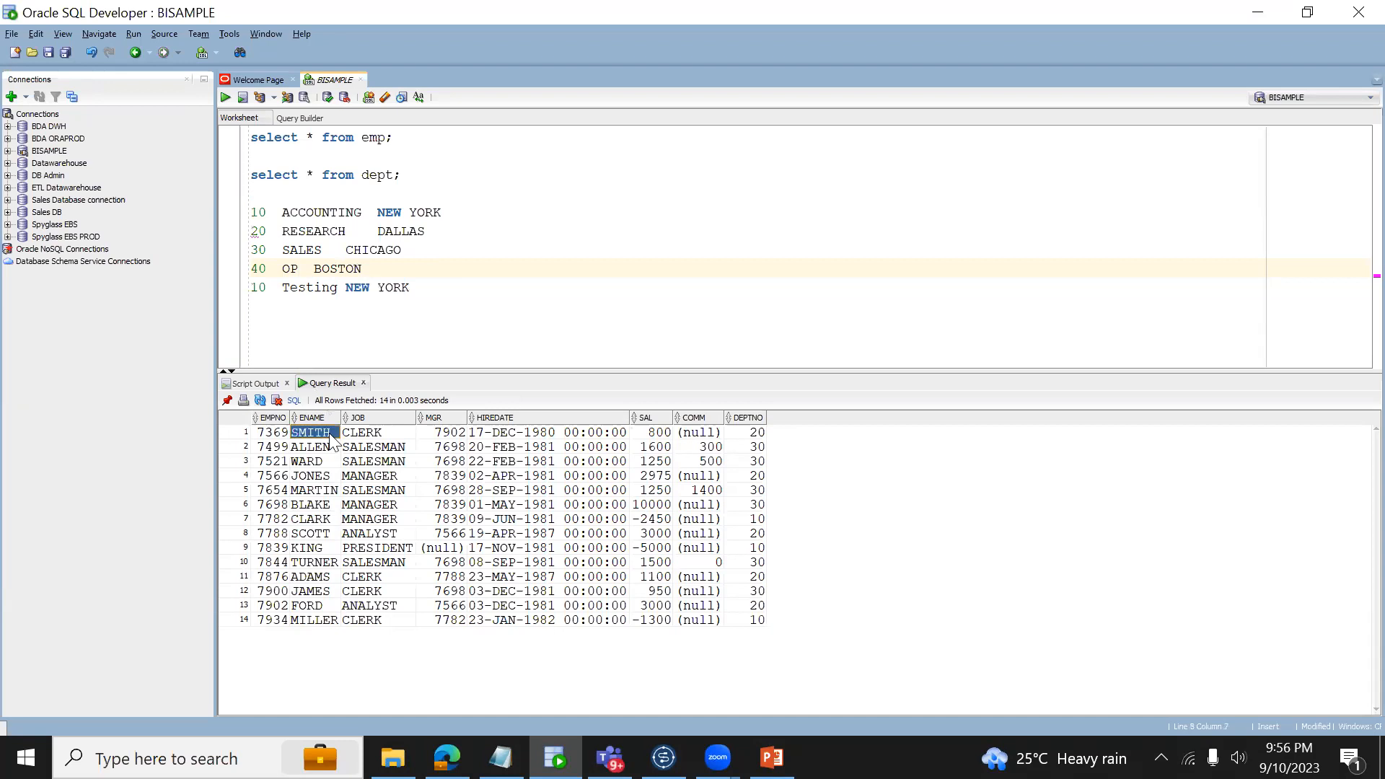
left_click(308, 535)
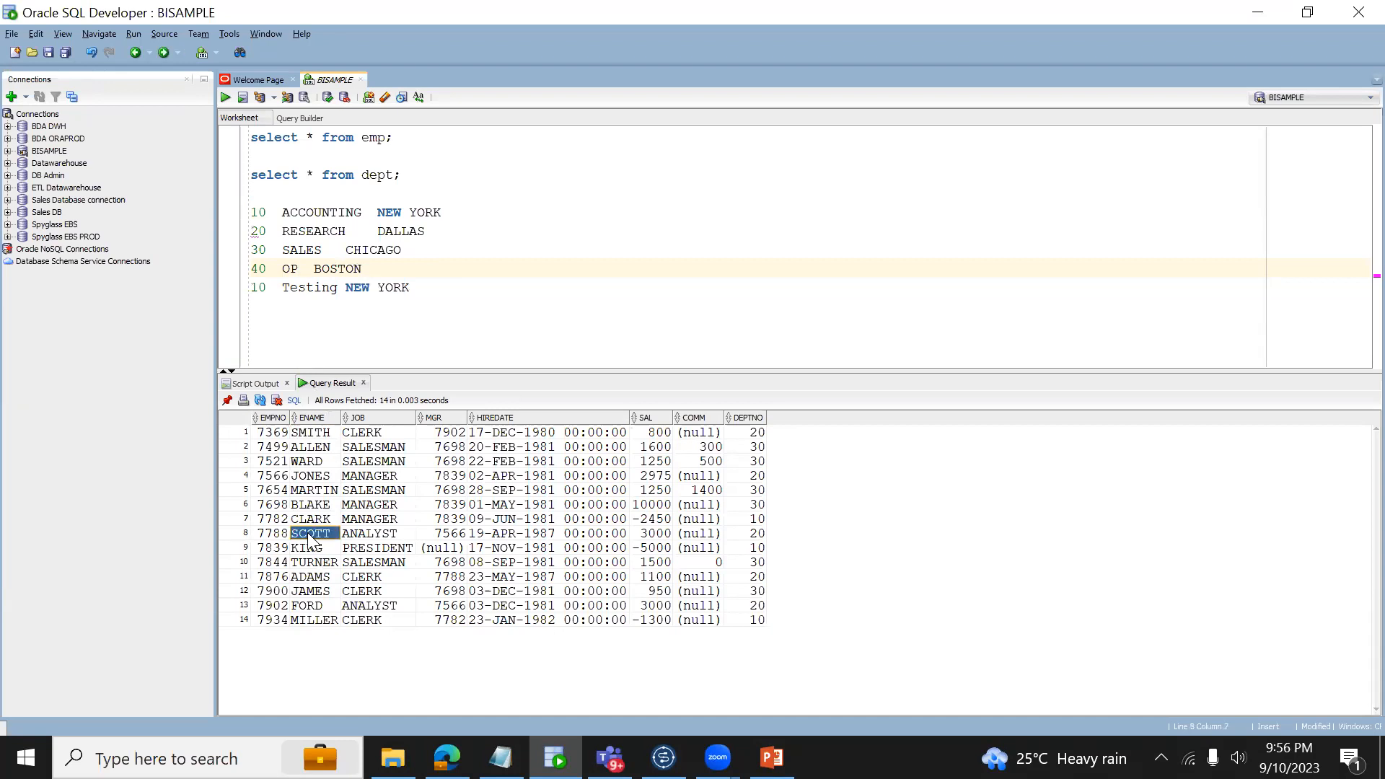
double_click(291, 268)
left_click_drag(253, 211, 401, 249)
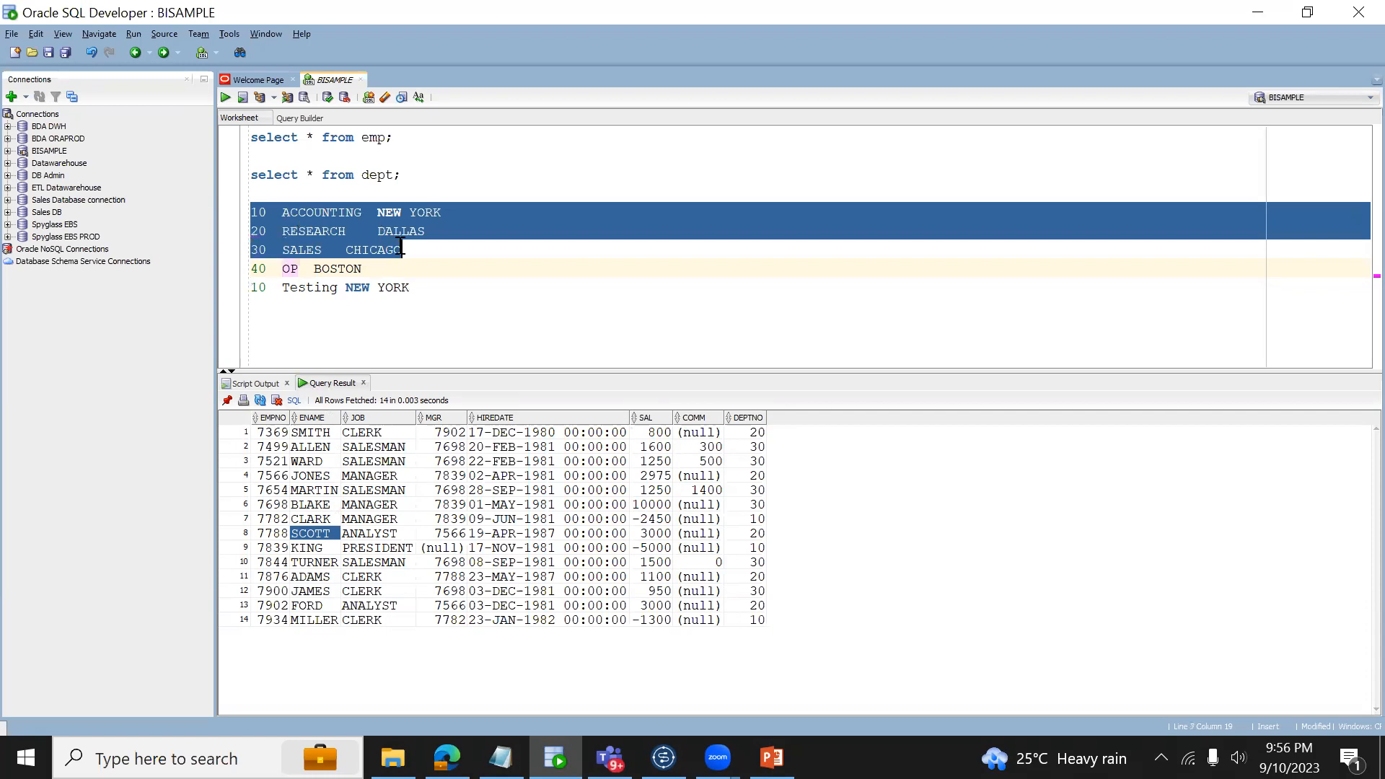
left_click_drag(251, 267, 369, 264)
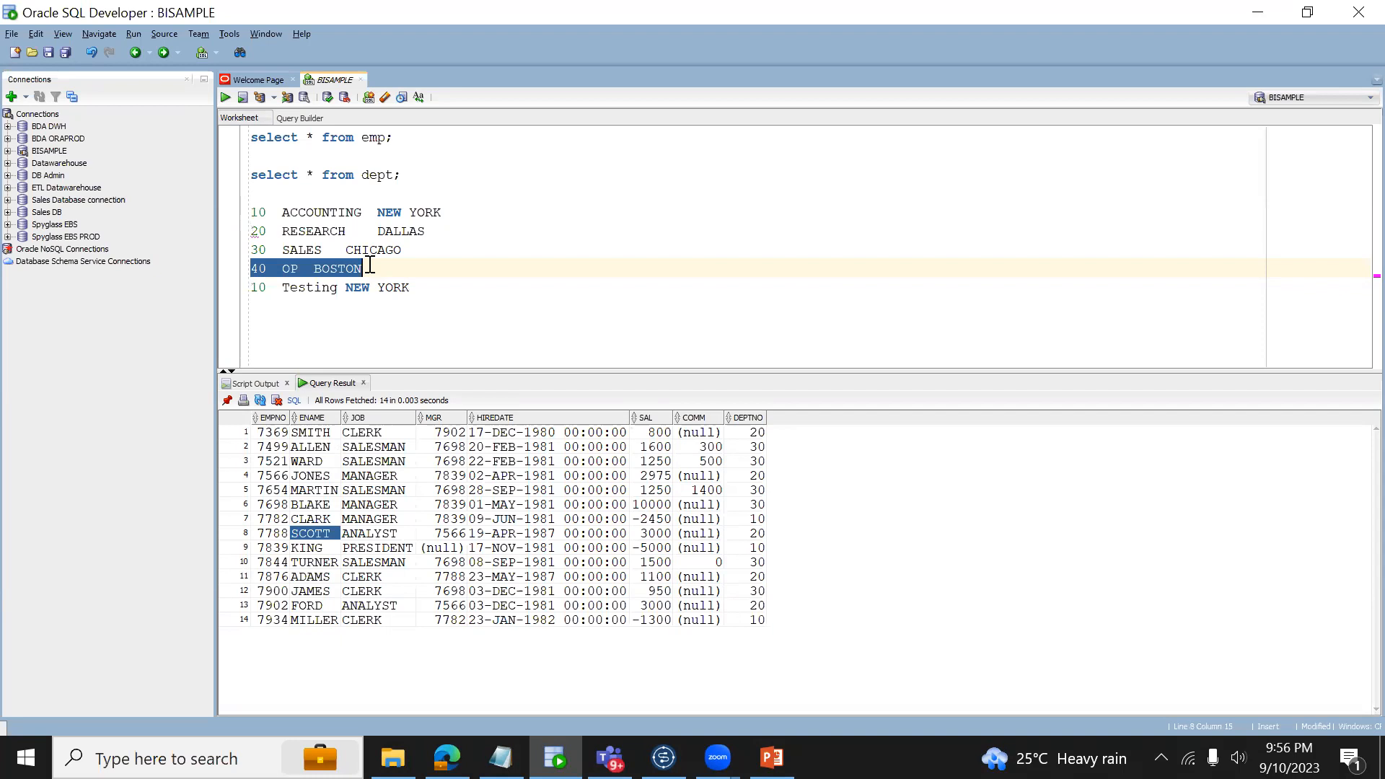
left_click(387, 435)
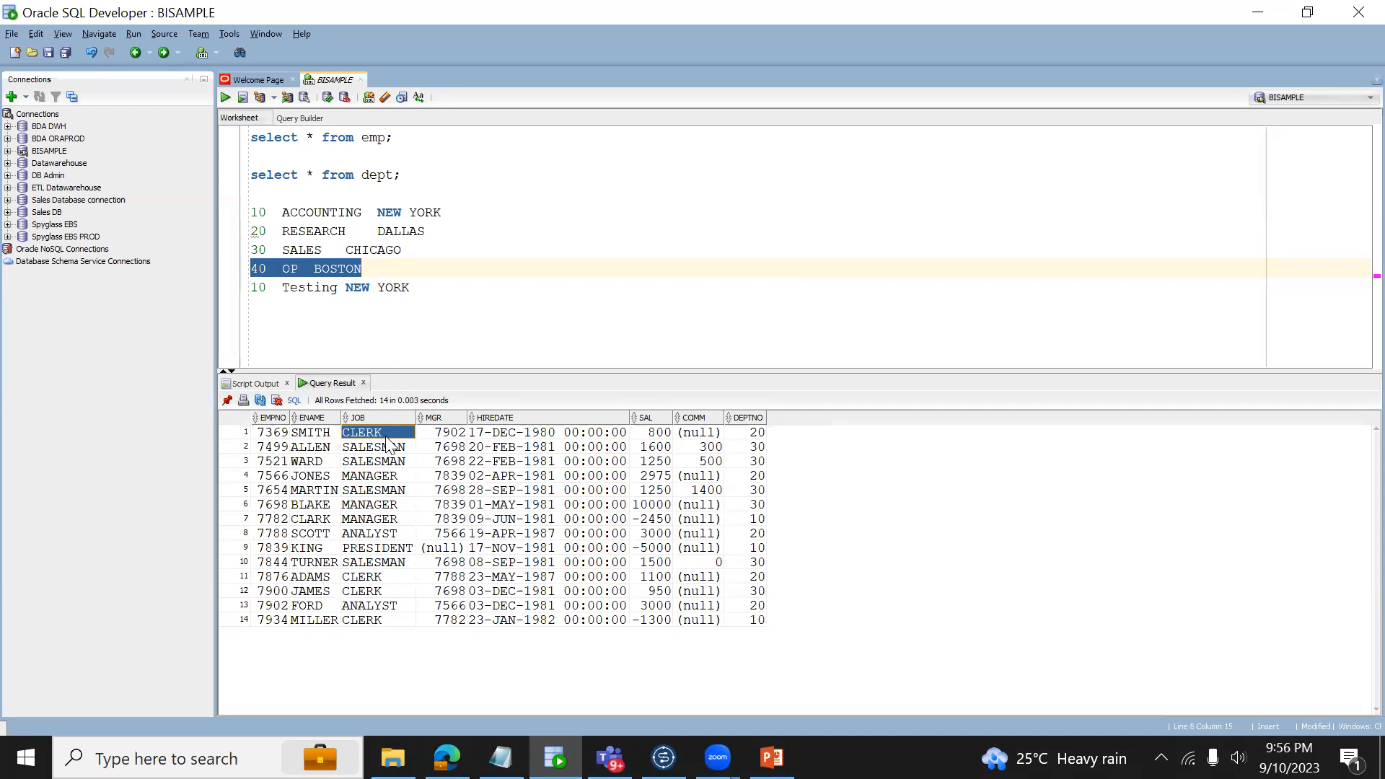
Step: Return to Talend, set the Department Lookup Model to Load once, and accept the tMap_1 editor's settings
key("alt+Tab")
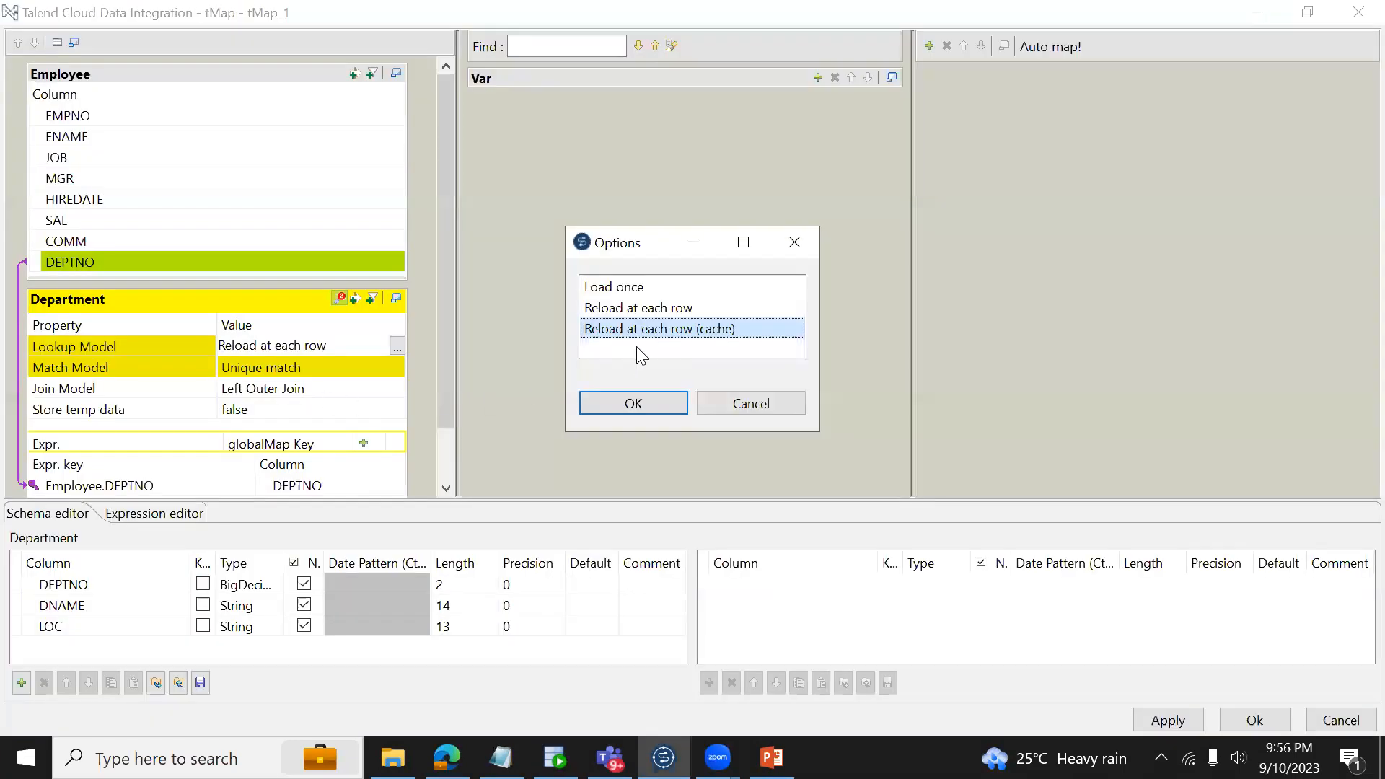
double_click(626, 286)
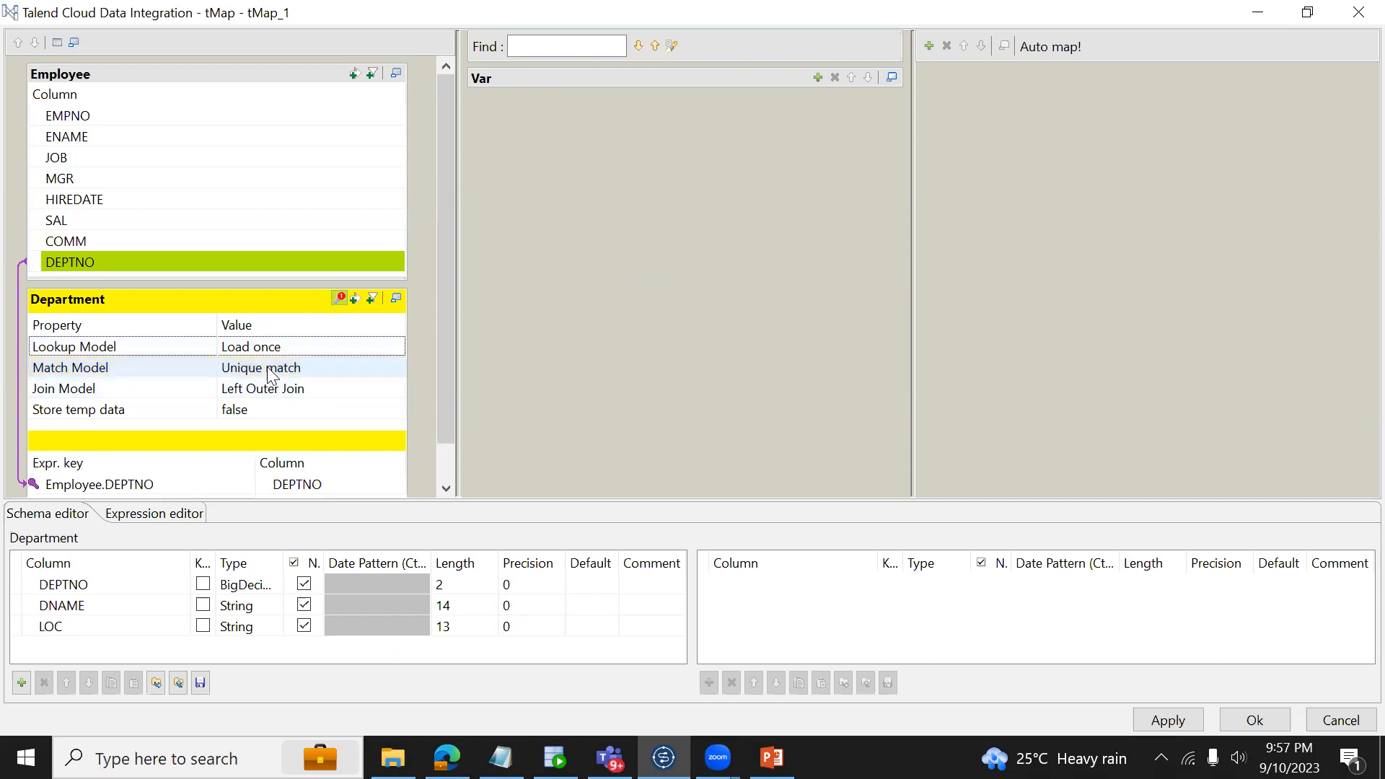
left_click(335, 344)
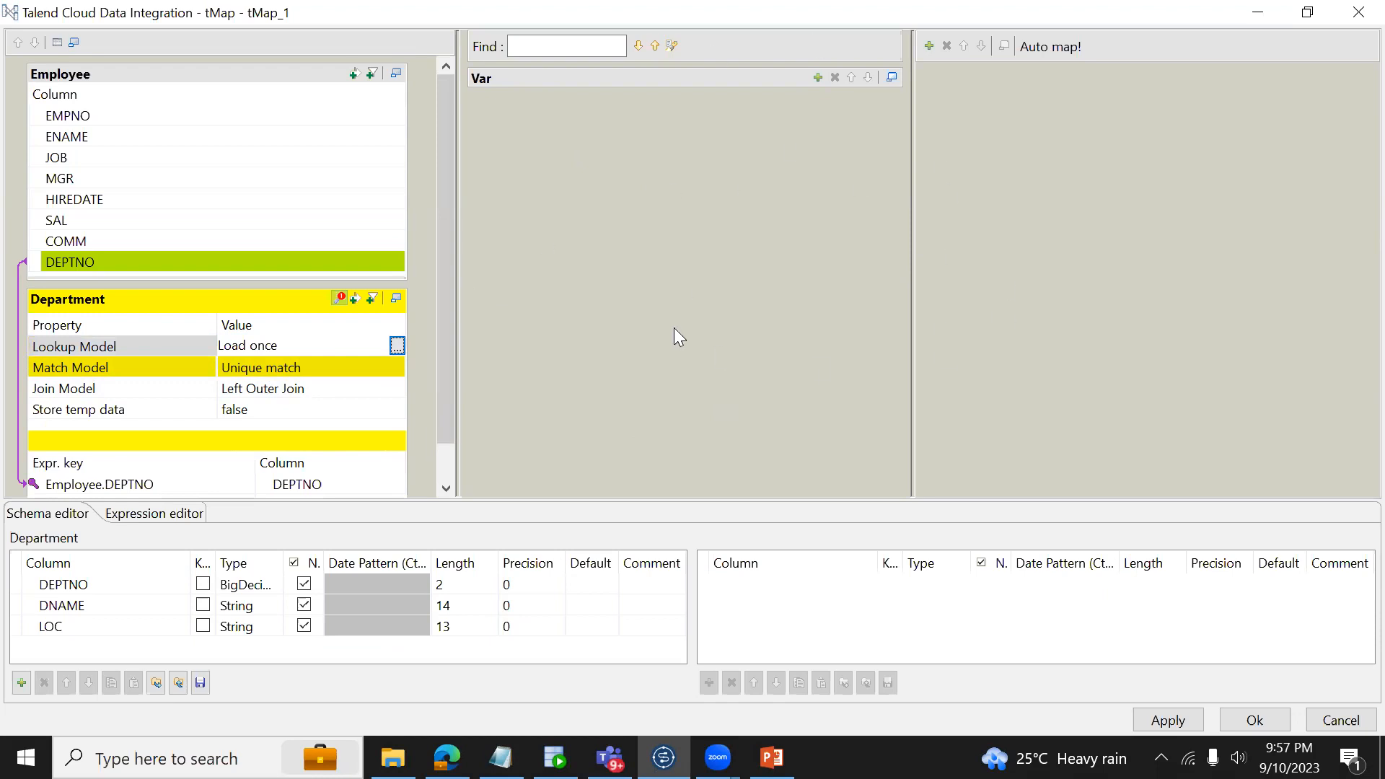
left_click(1252, 719)
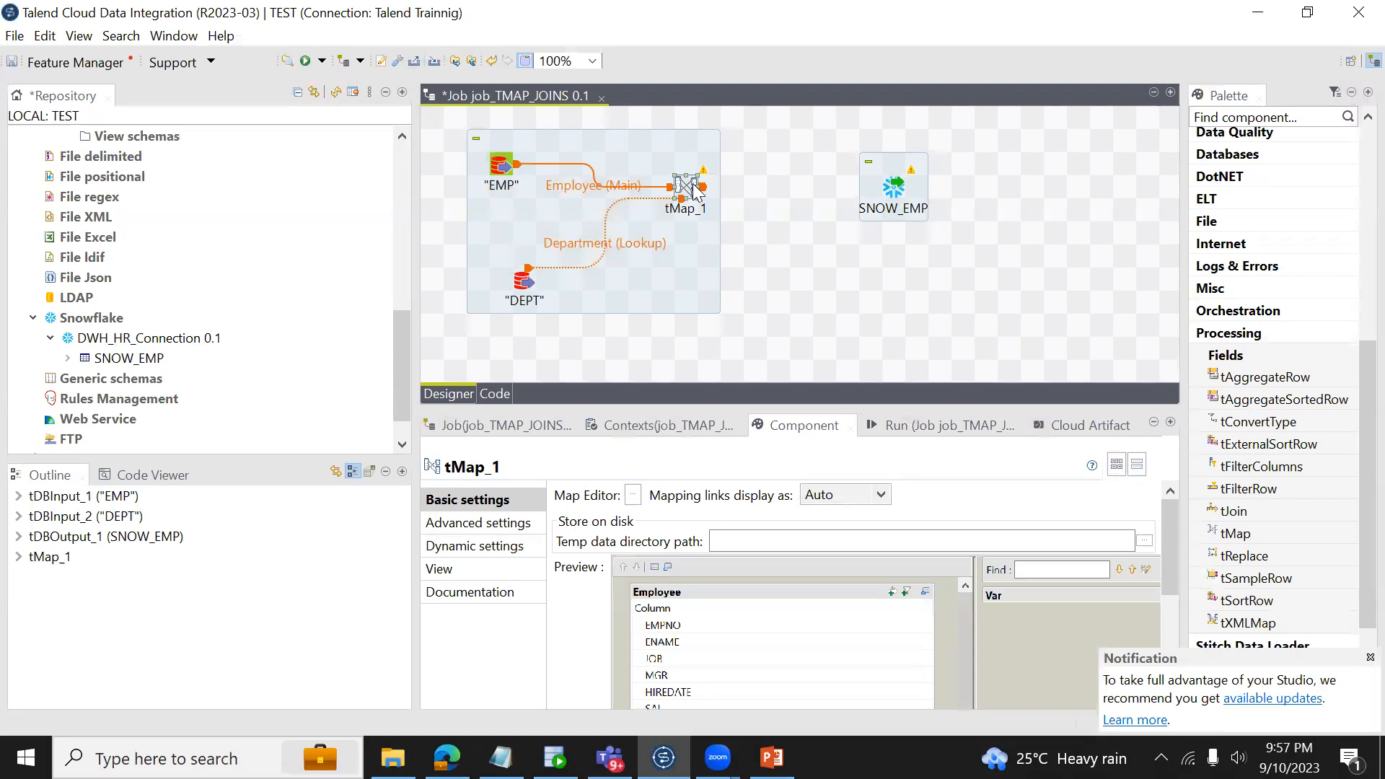
right_click(694, 191)
mouse_move(792, 194)
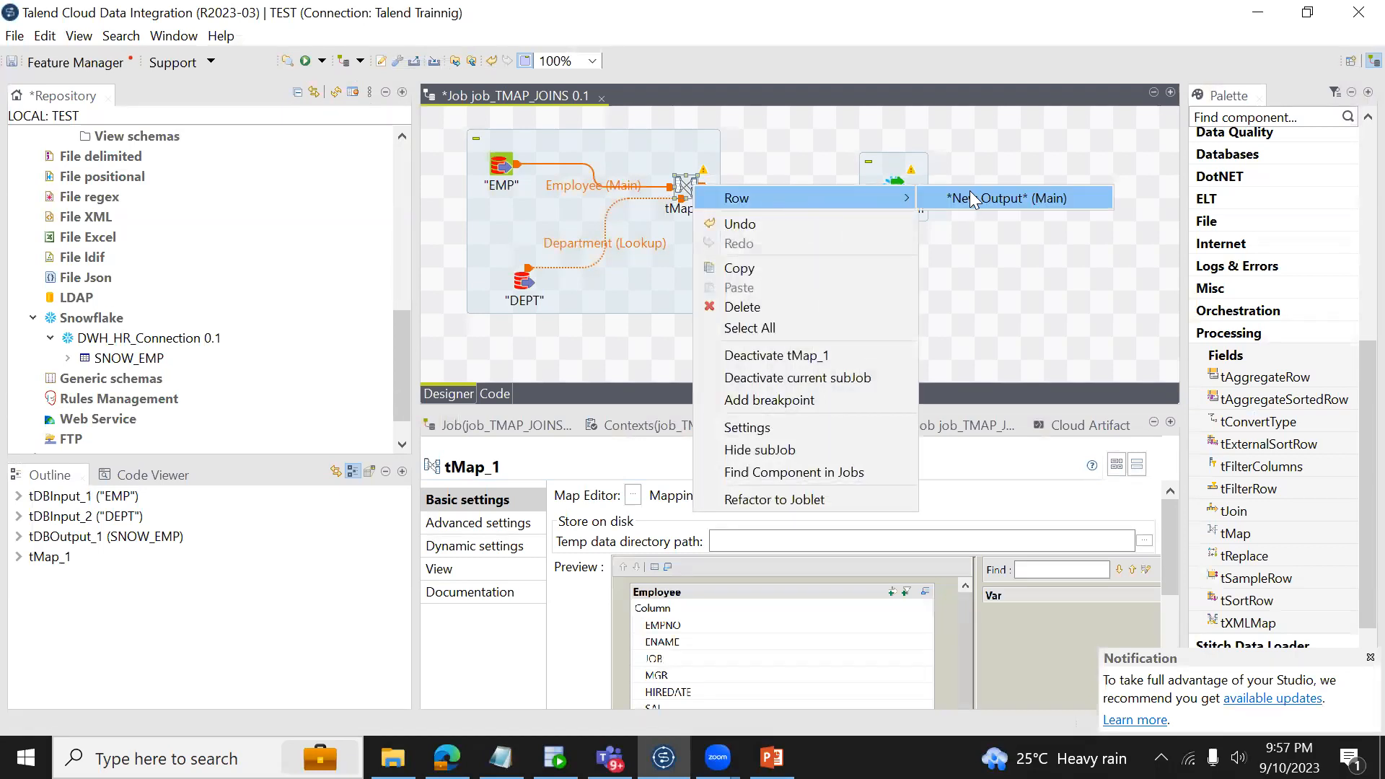
left_click(970, 198)
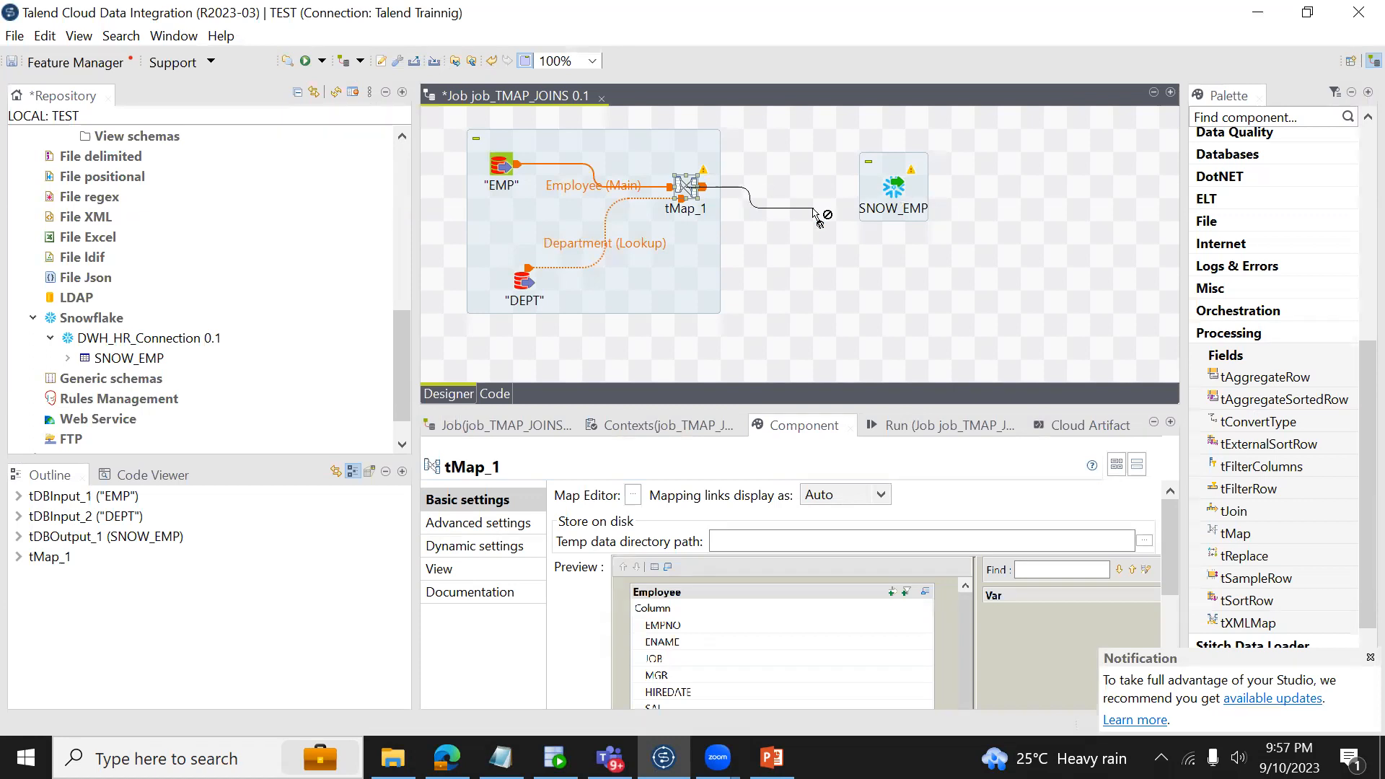
left_click(825, 190)
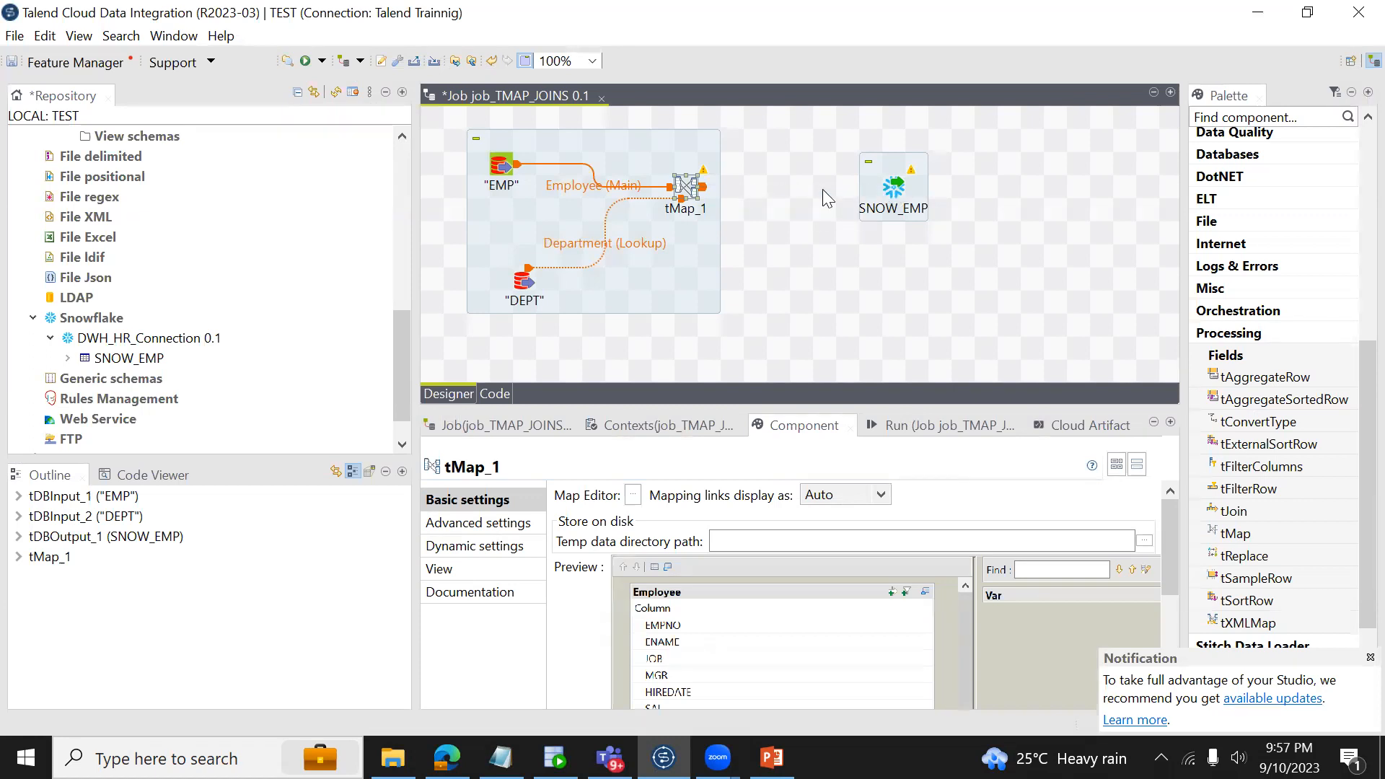
Step: Connect tMap_1 to SNOW_EMP with a new main output row named Fullload, taking the schema from the target component
right_click(690, 193)
mouse_move(728, 202)
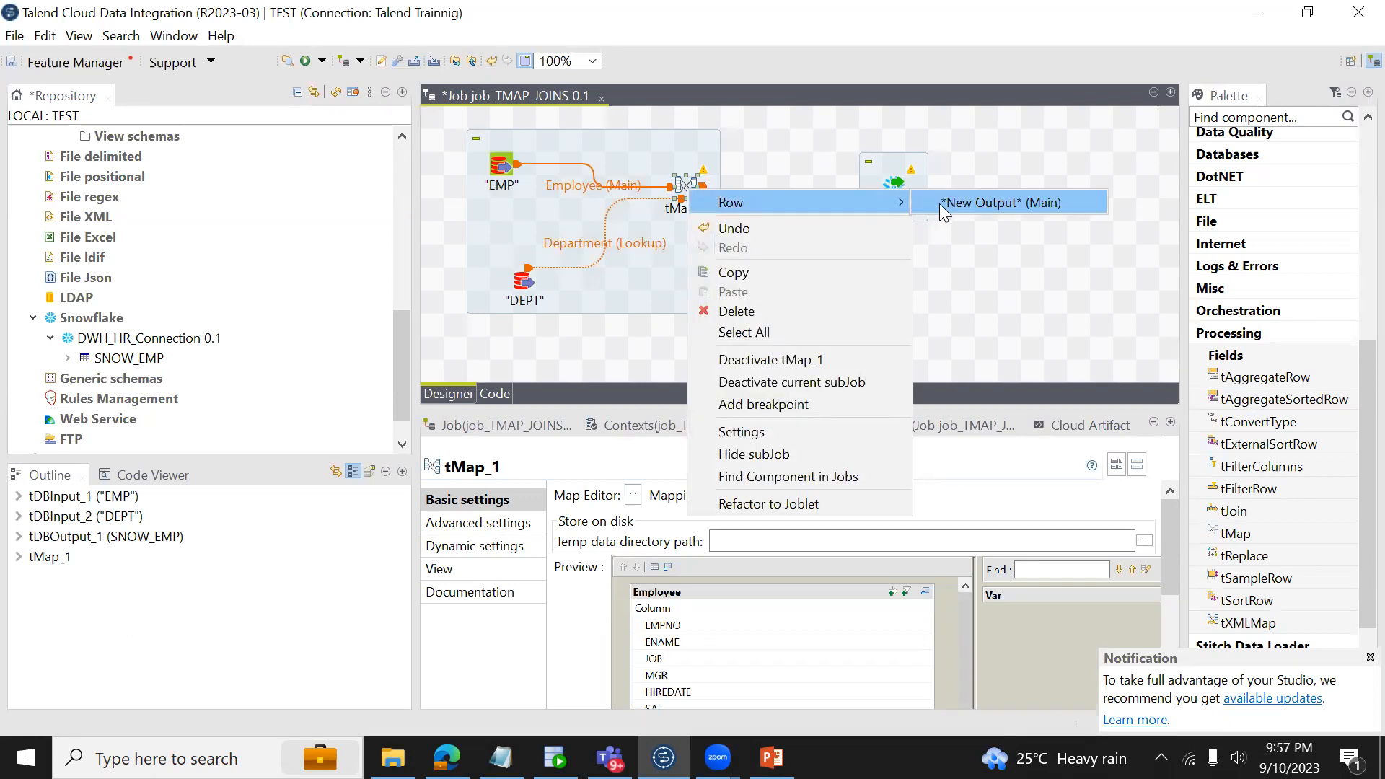
left_click(940, 203)
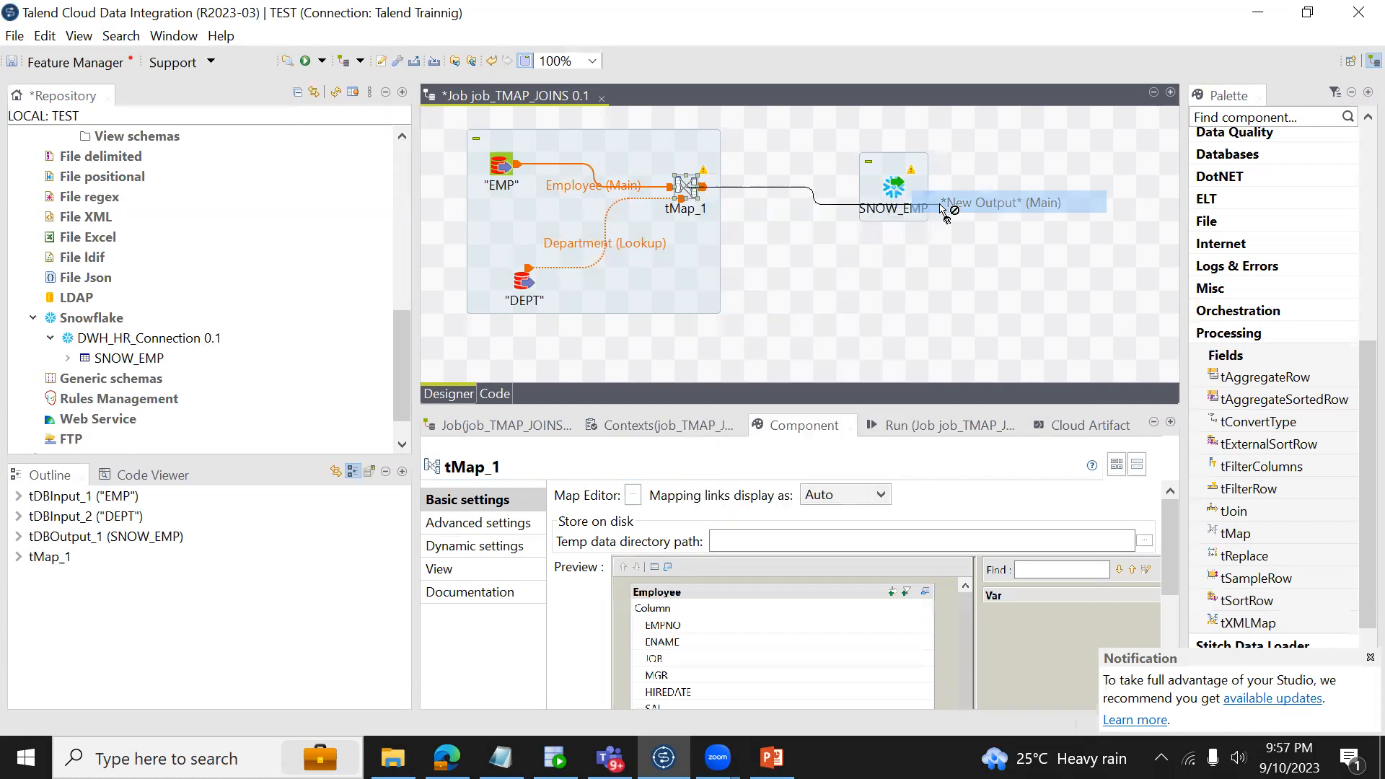
left_click(900, 192)
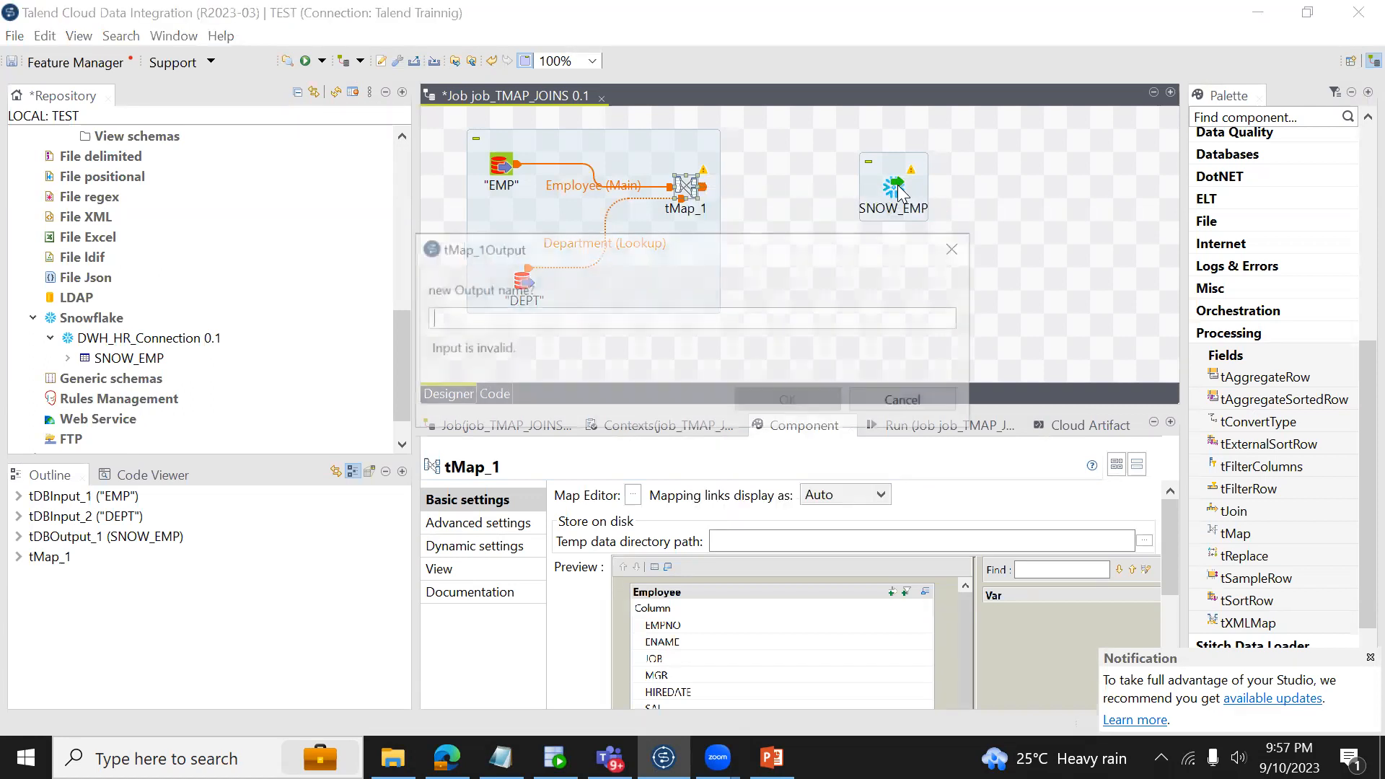
type("Fu")
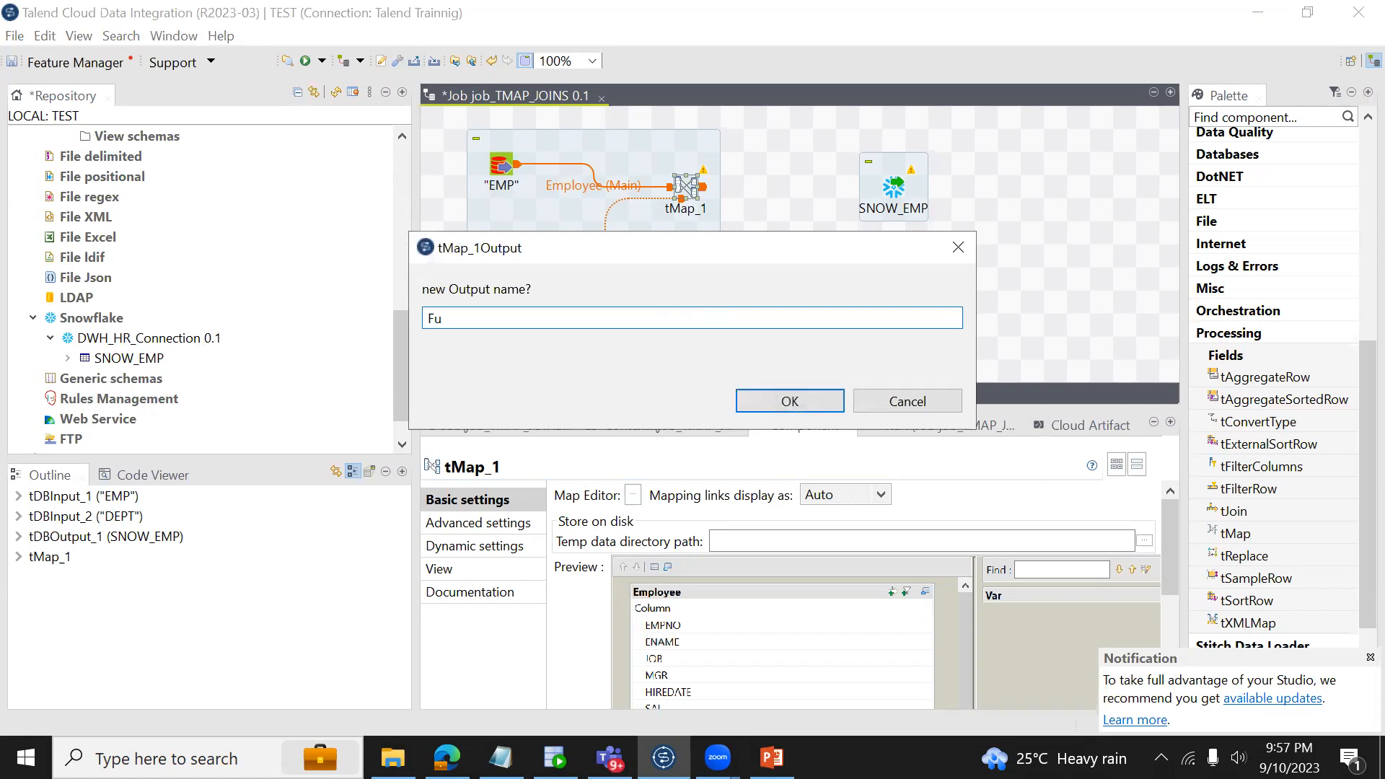
type("ll")
key("BackSpace")
type("llload")
key("Return")
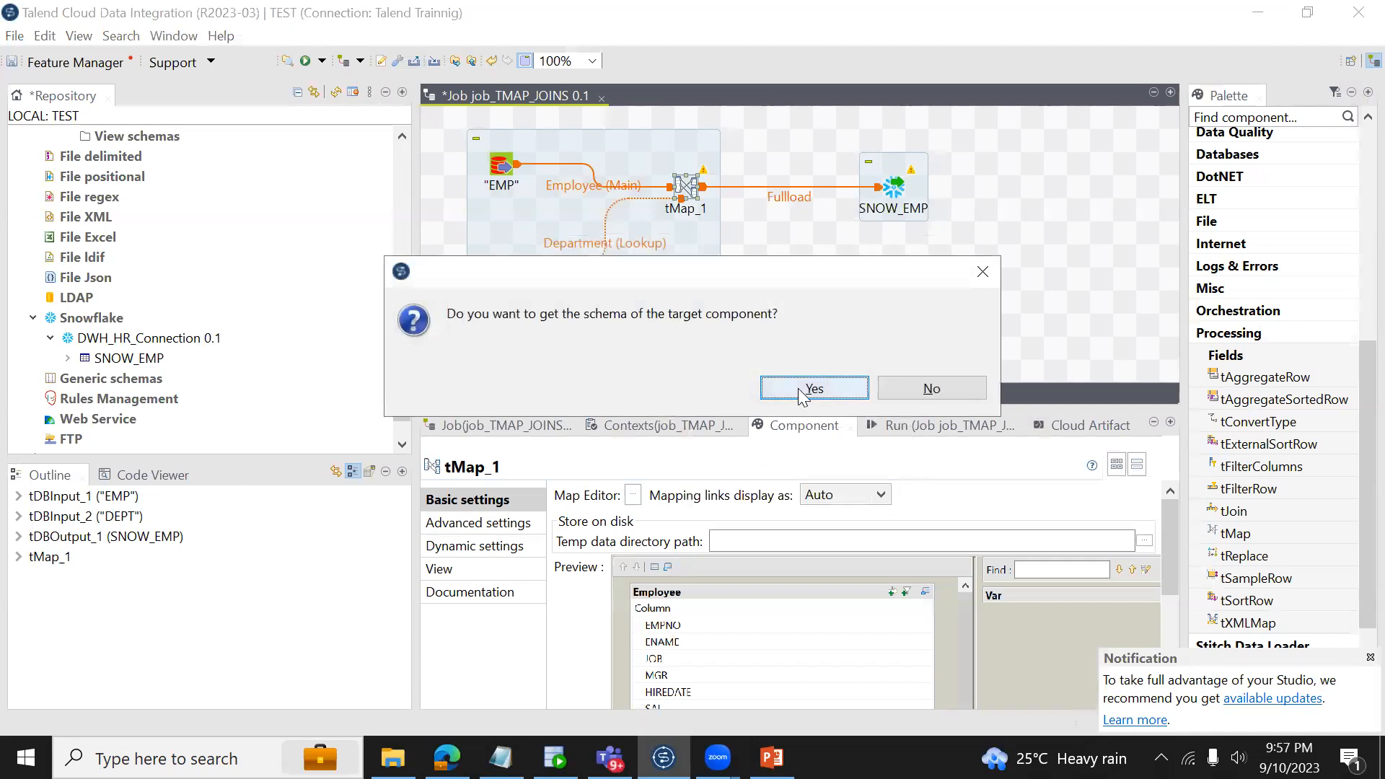
left_click(799, 388)
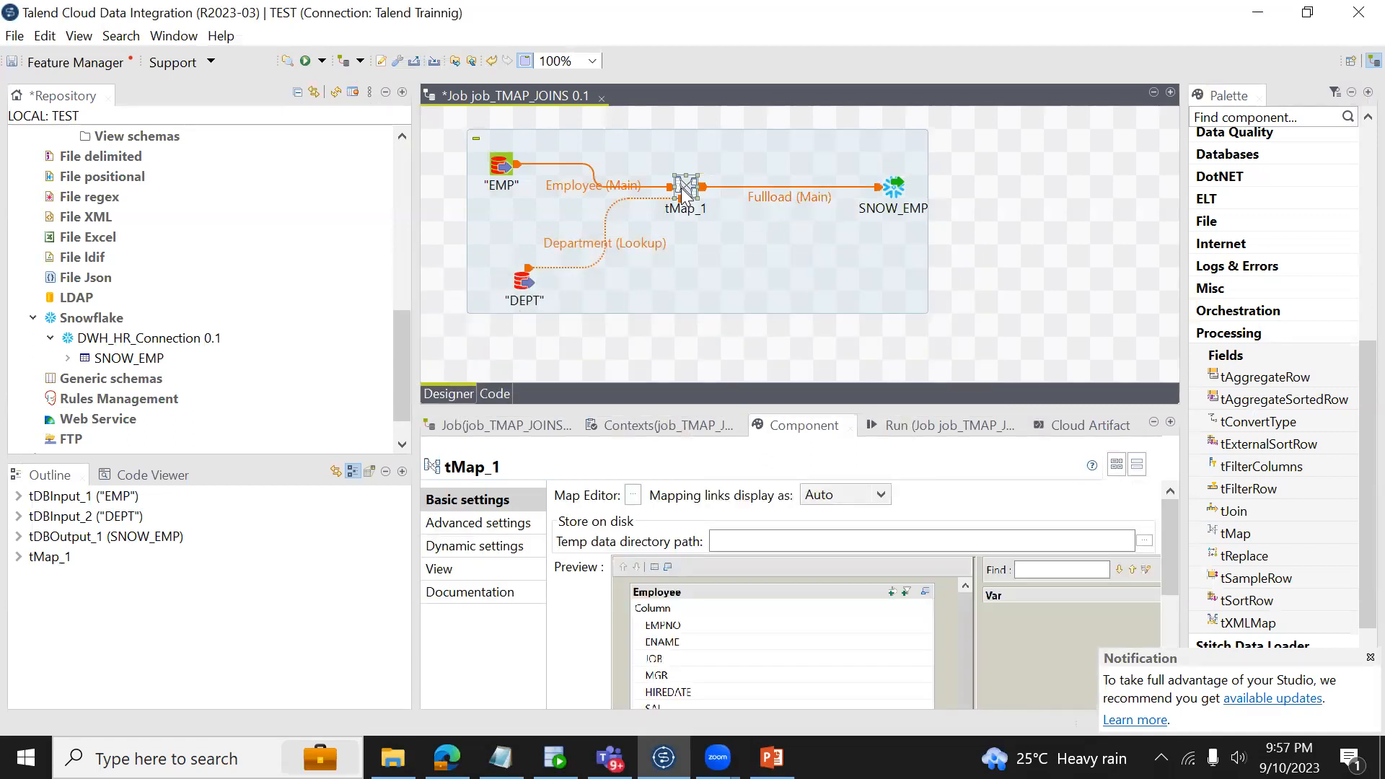
Step: In tMap_1, map Employee EMPNO and ENAME to Fullload and auto-map the remaining matching columns
double_click(682, 190)
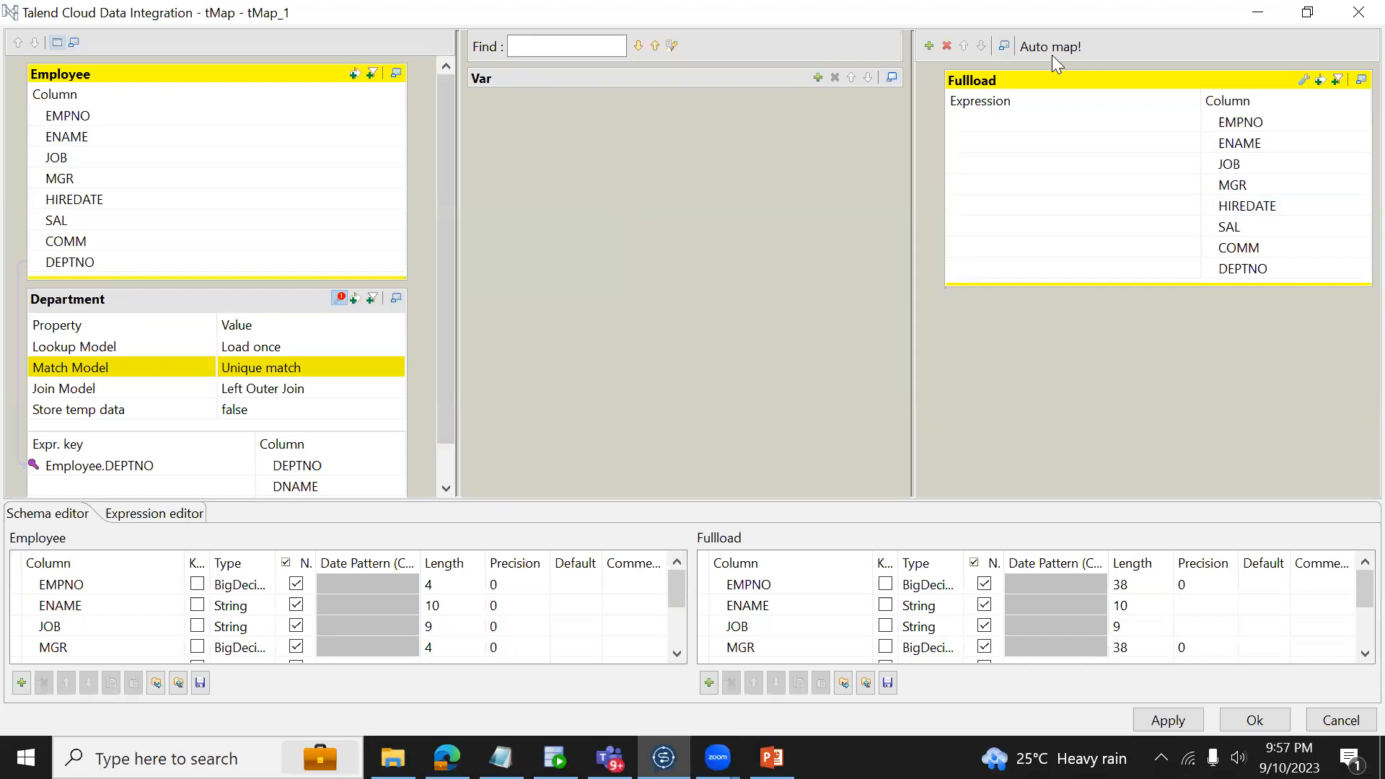
left_click_drag(316, 116, 1007, 124)
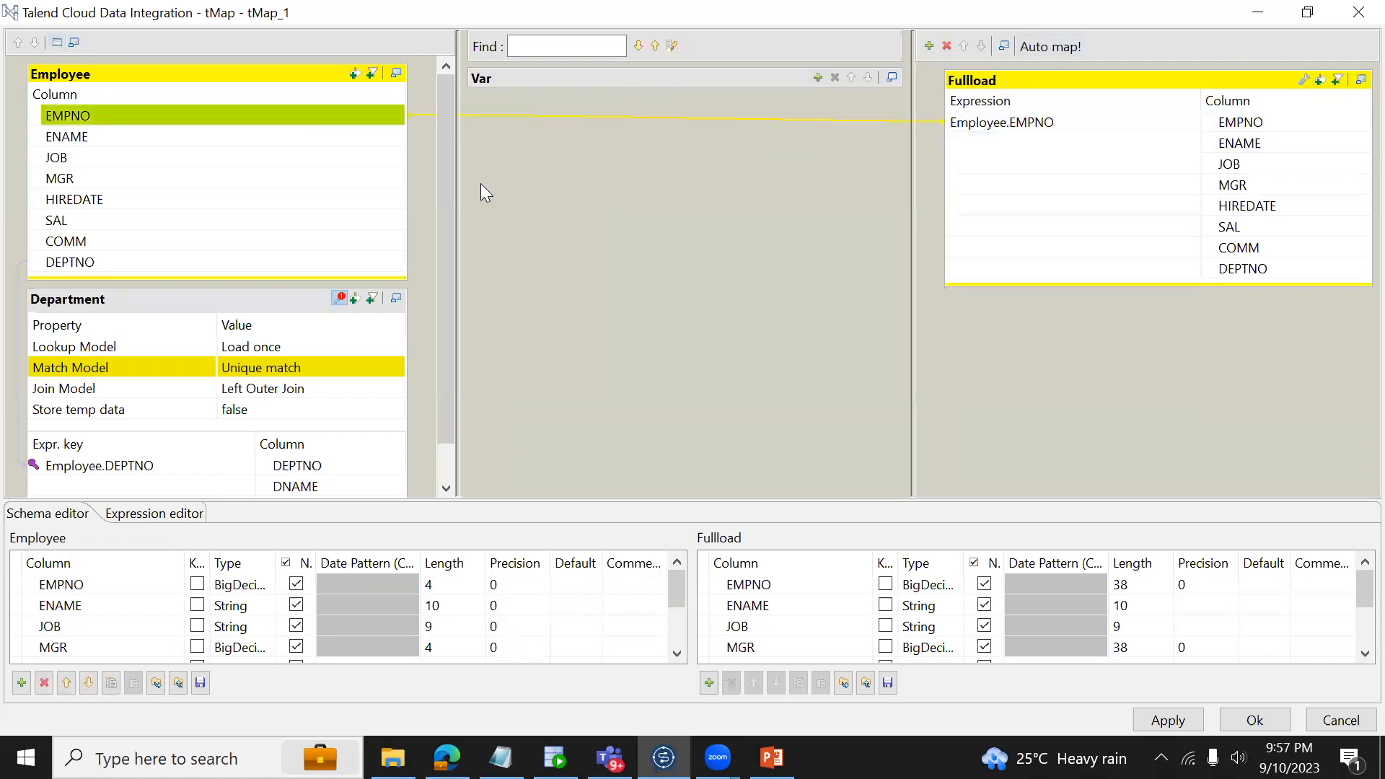
left_click_drag(293, 137, 978, 145)
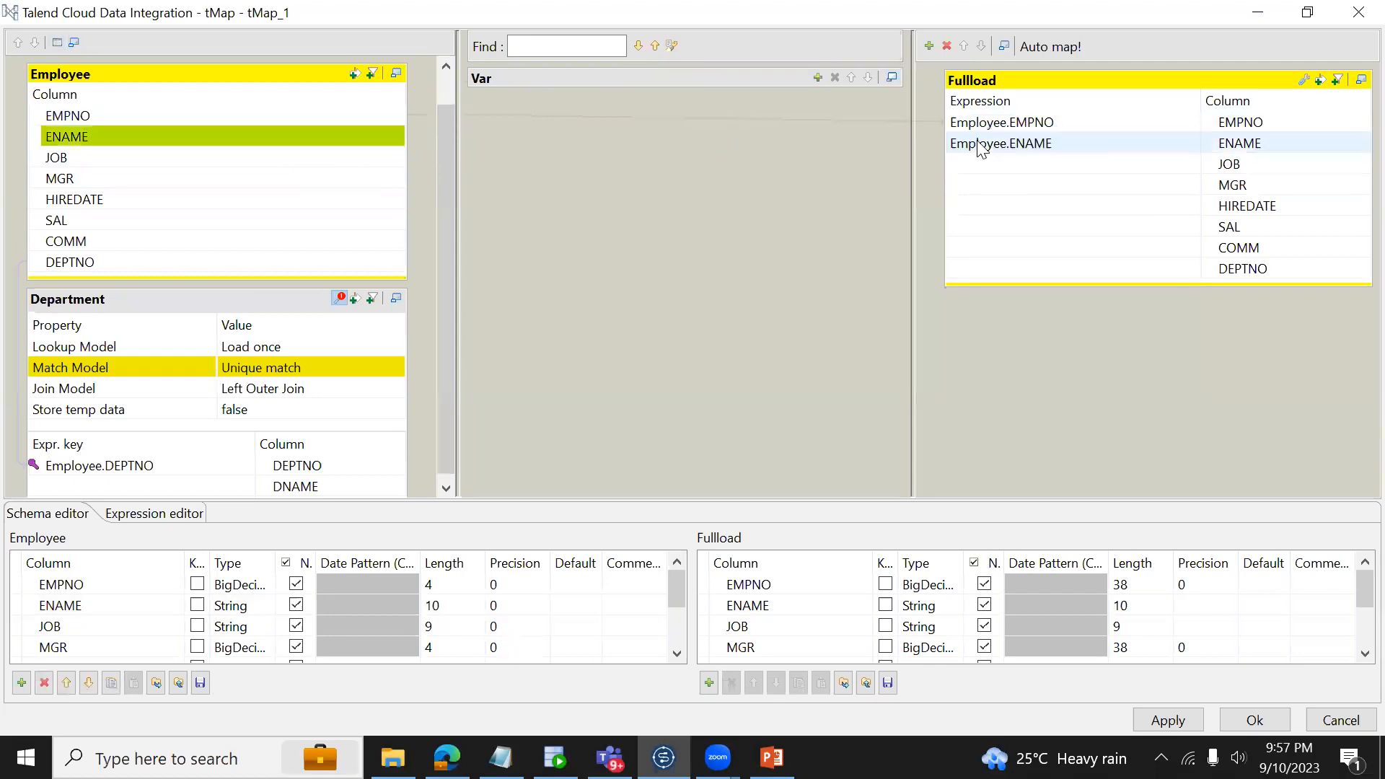
left_click(1048, 47)
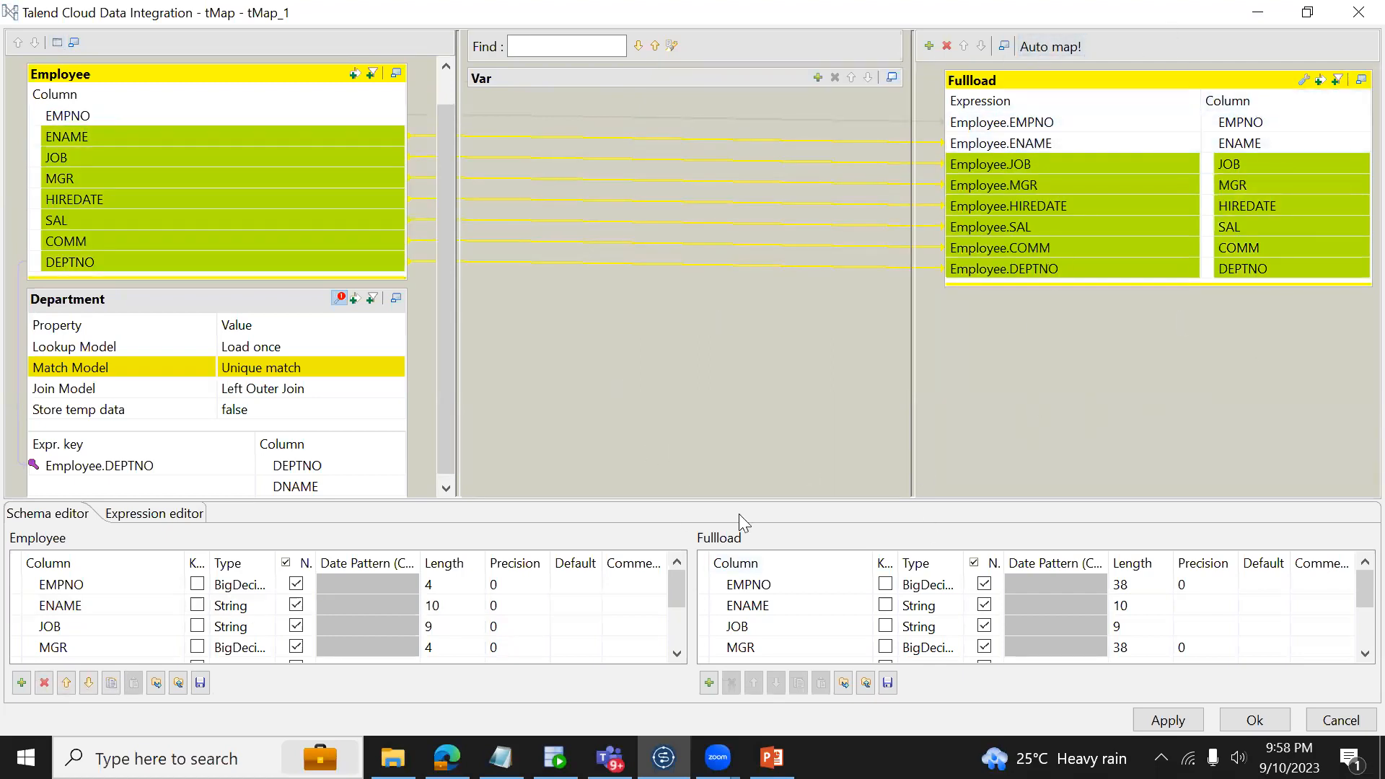
Step: Add Department DNAME to the Fullload output, remove its DEPTNO column, and accept the tMap_1 mapping
left_click(445, 489)
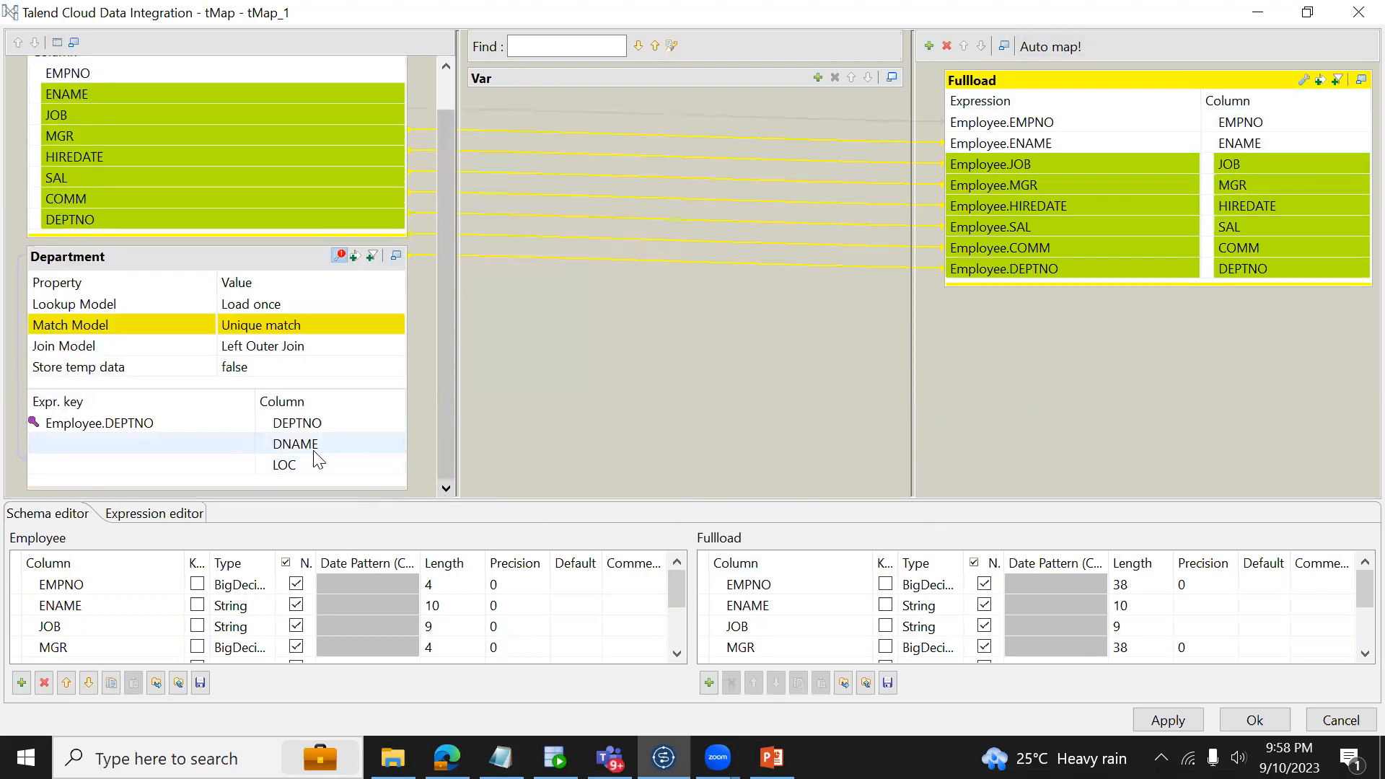
left_click_drag(314, 454, 1088, 281)
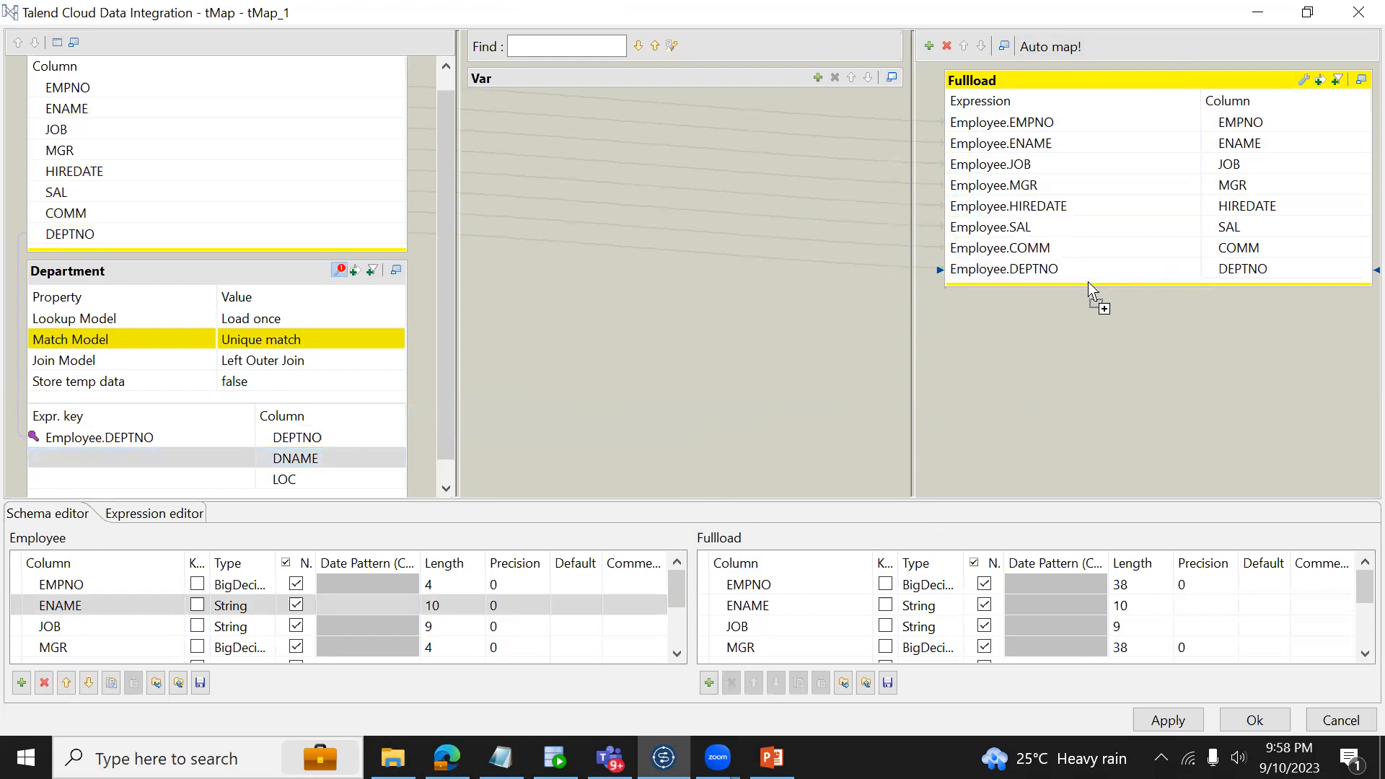
left_click(1042, 270)
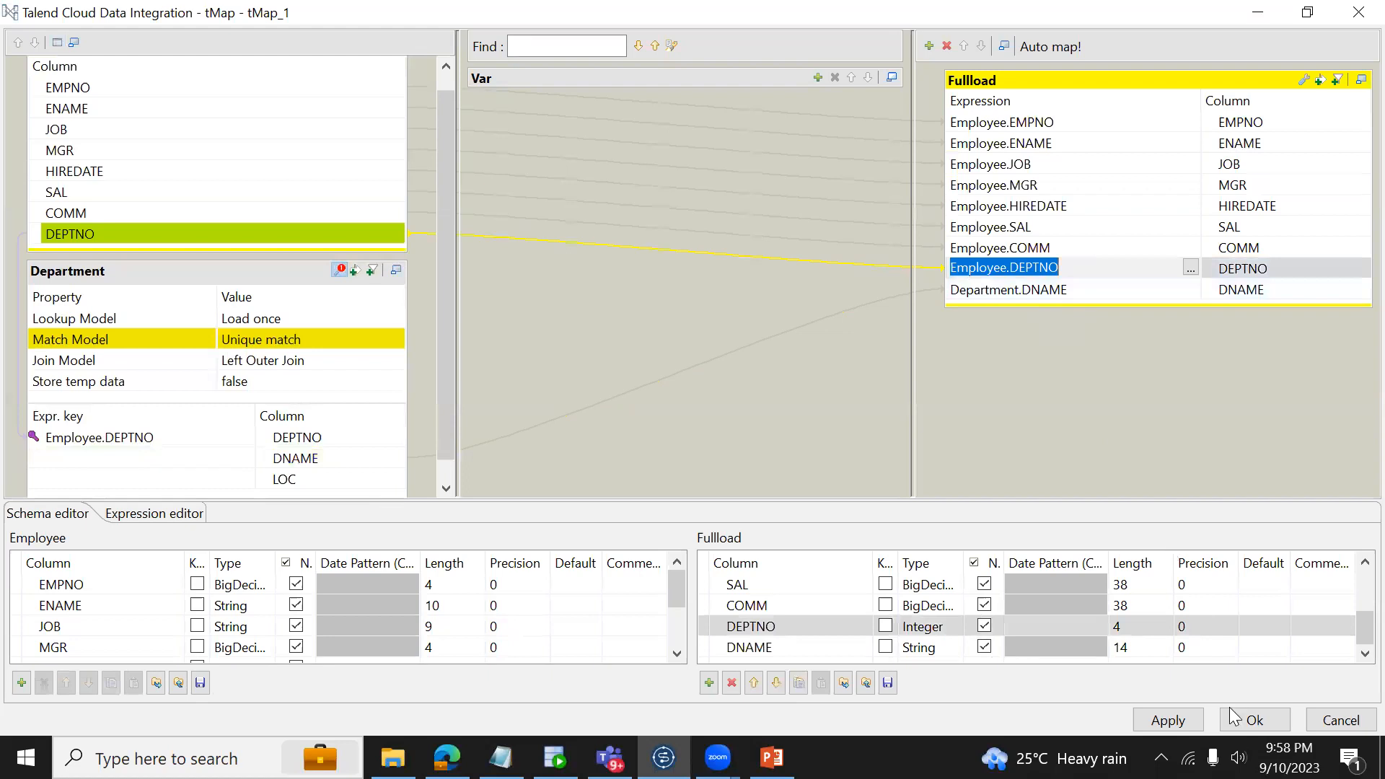
left_click(732, 683)
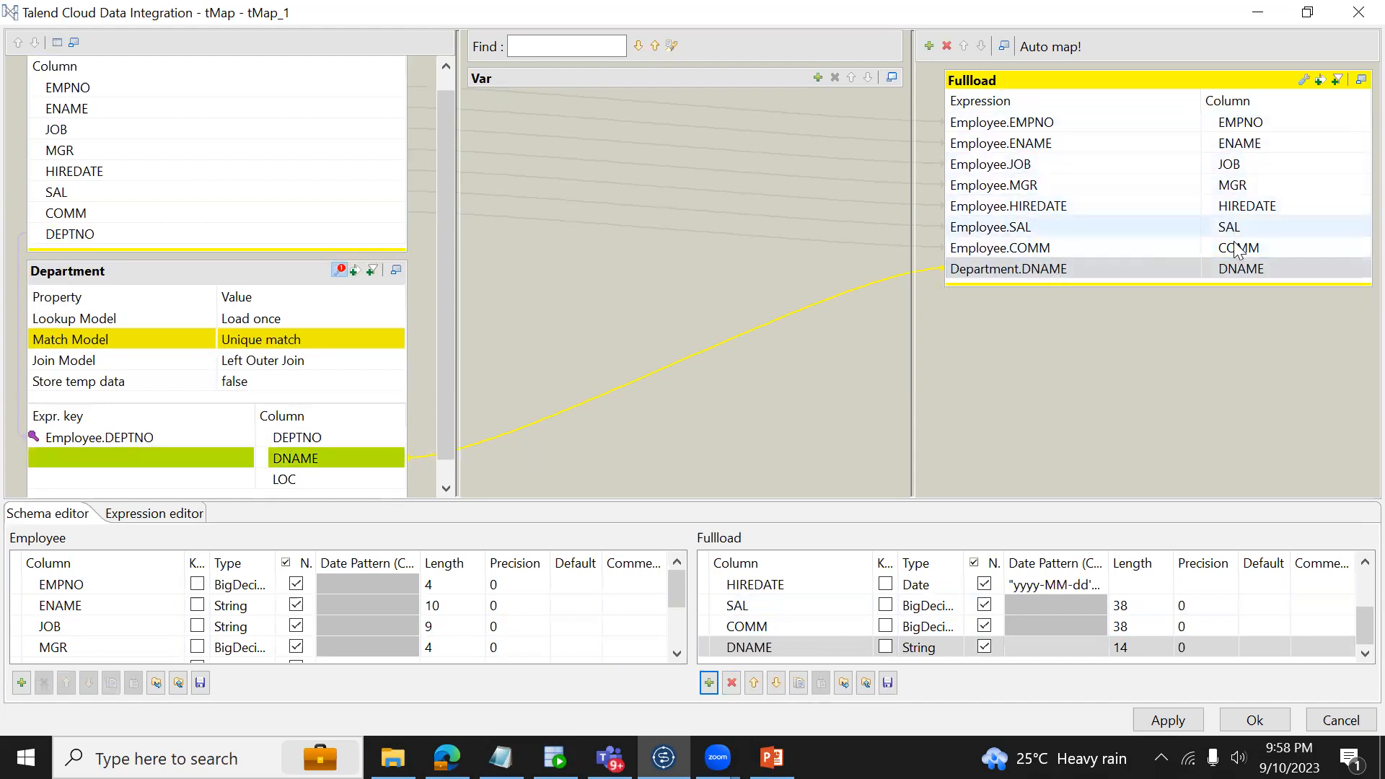
left_click(1261, 727)
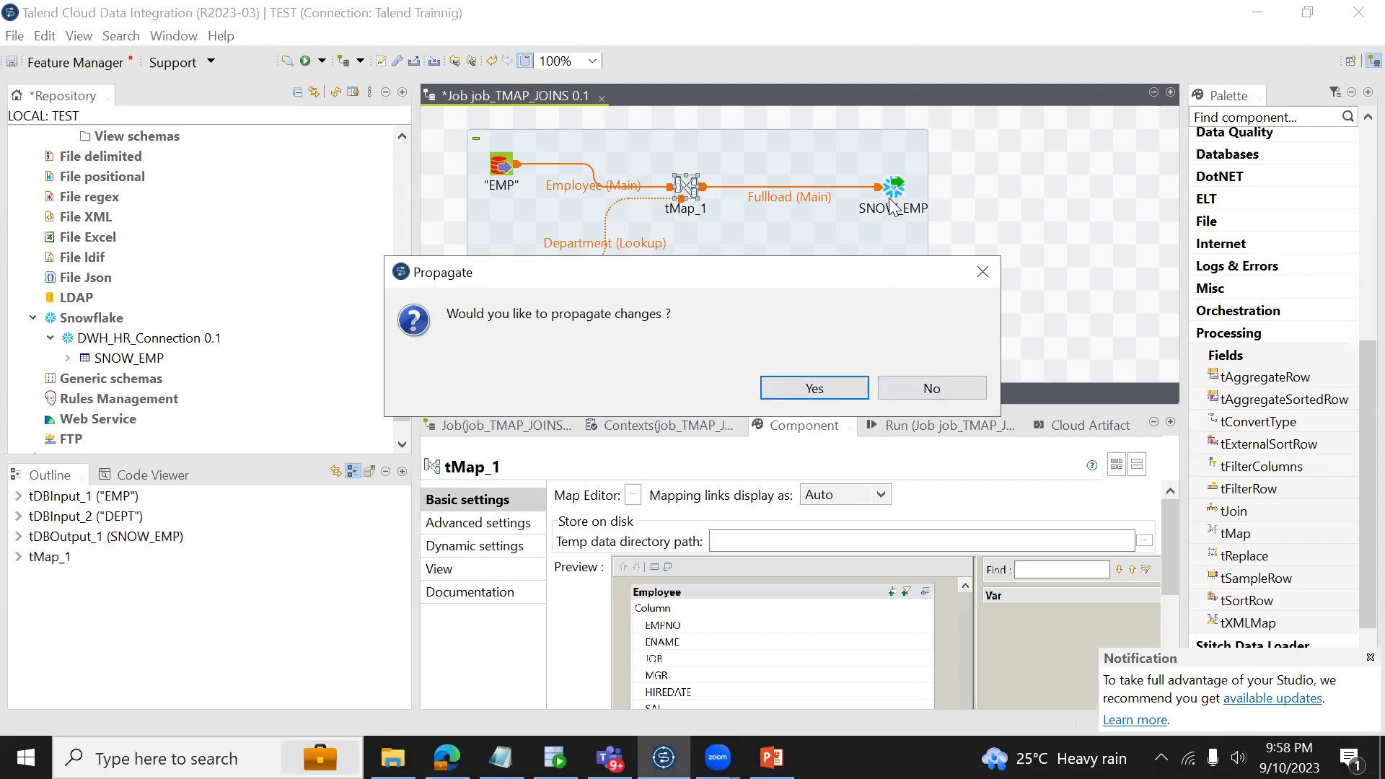
Step: Switch to Snowflake and rerun select * From DWH.HR.SNOW_EMP to view the current table data
left_click(447, 757)
left_click(412, 450)
key("ctrl+Home")
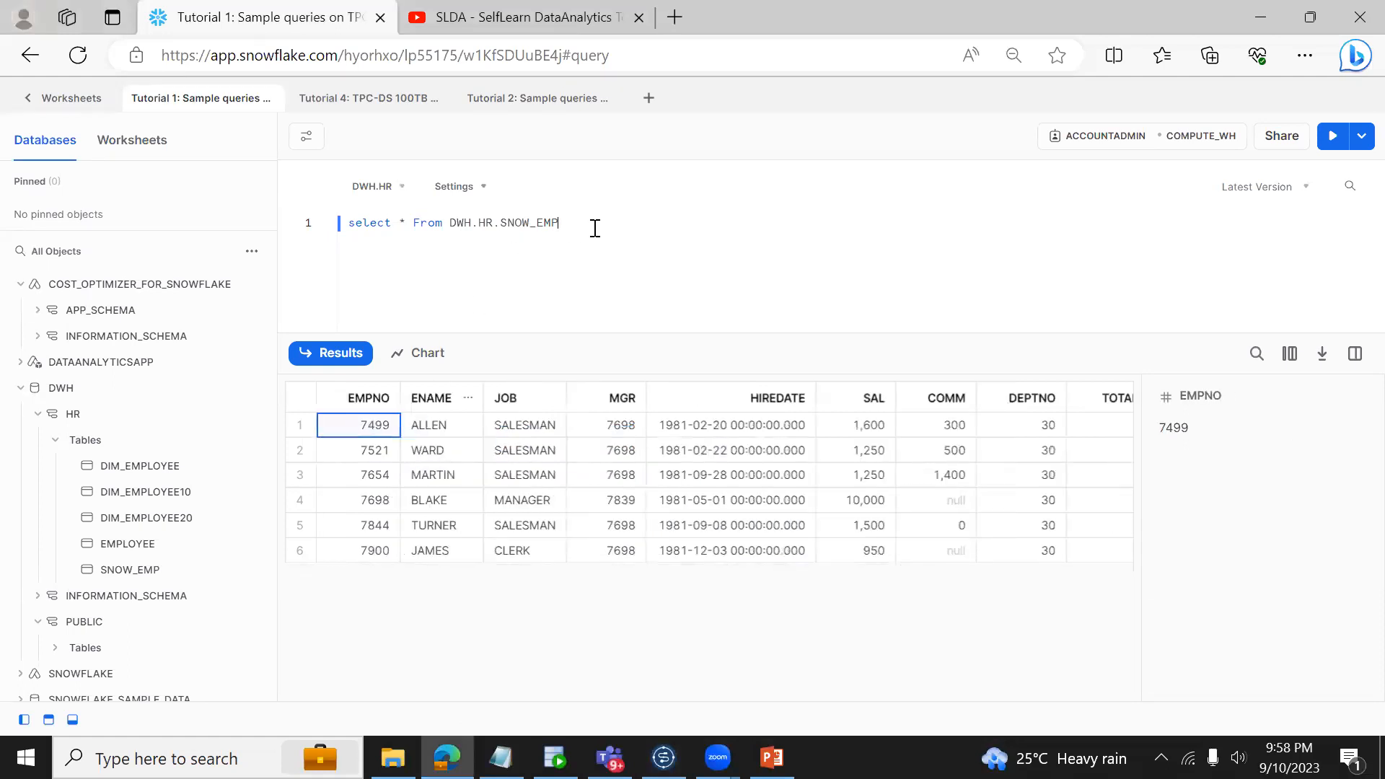
key("ctrl+Return")
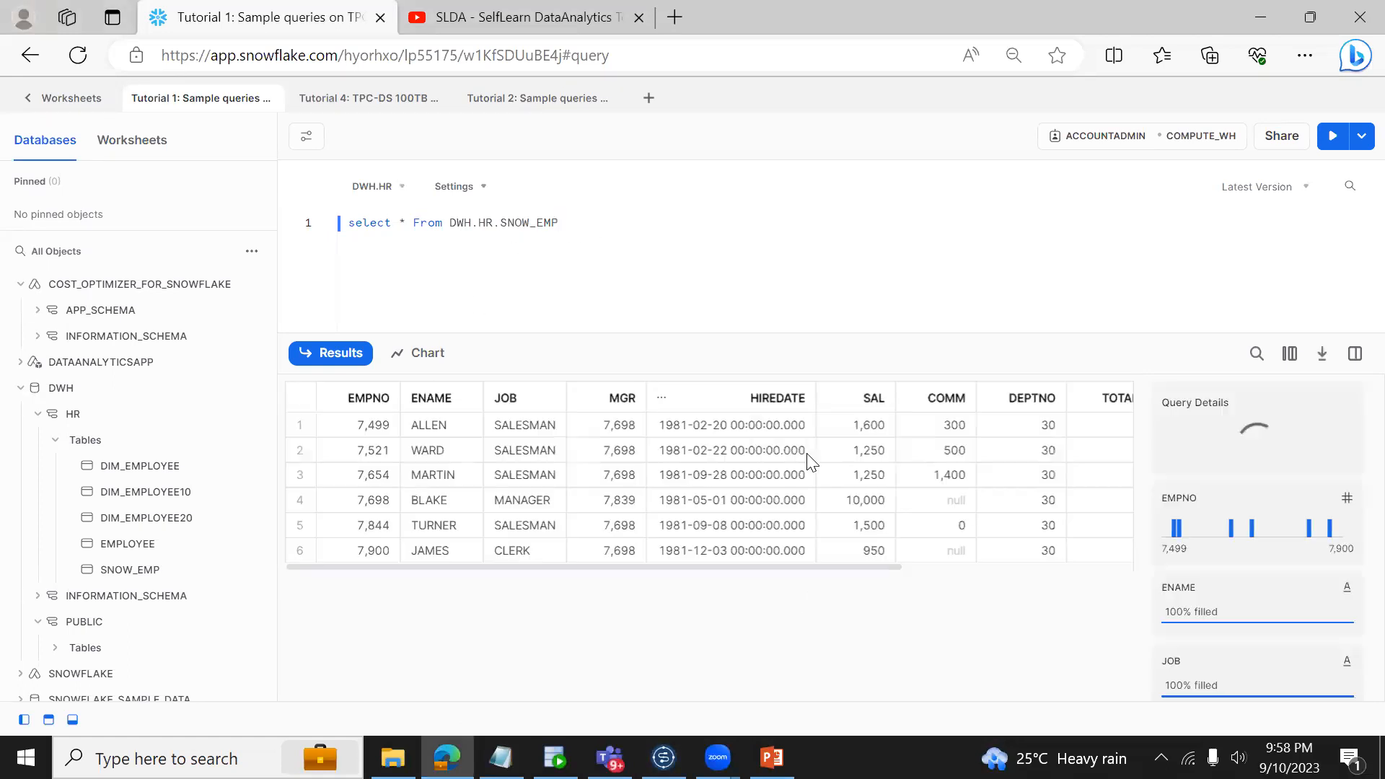
Step: Return to Talend, propagate the tMap_1 changes, and review the columns in SNOW_EMP's input and output schemas
key("alt+Tab")
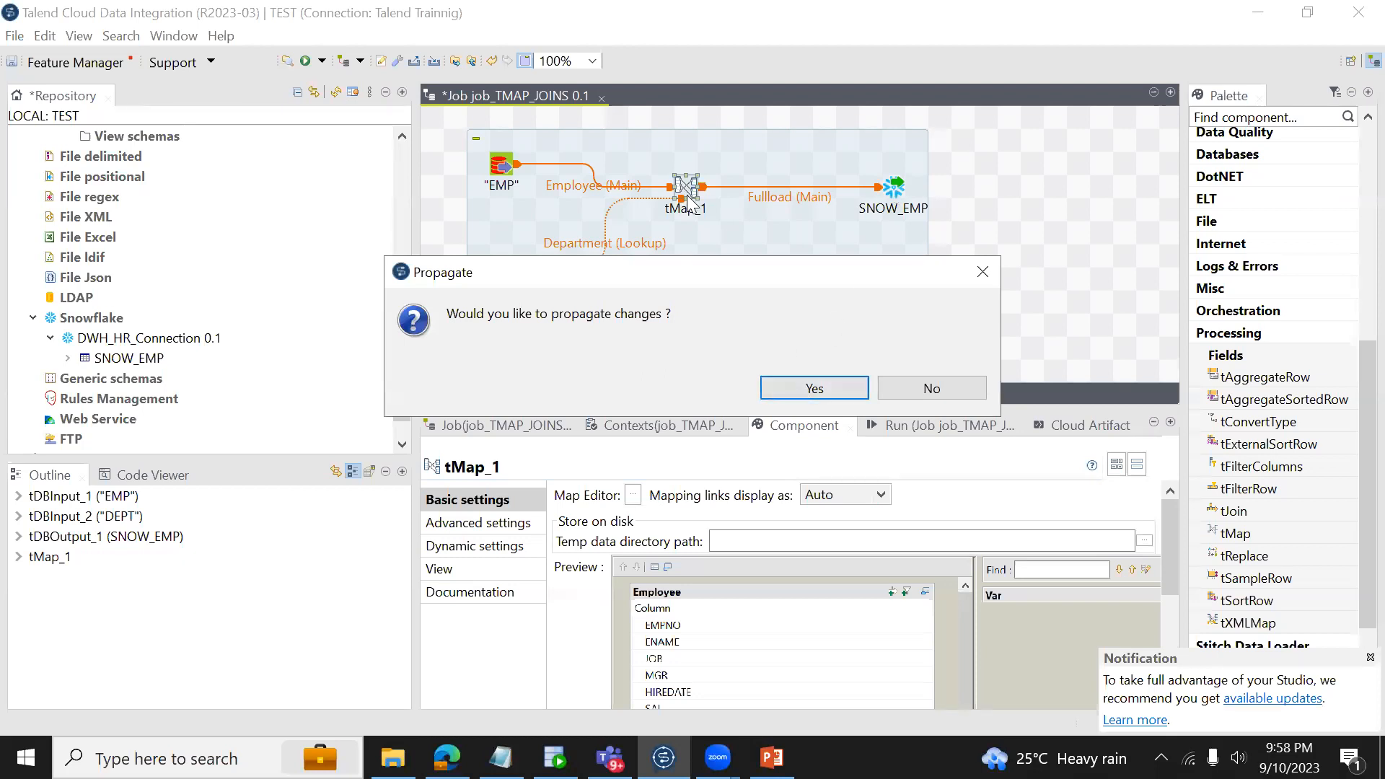
left_click(798, 378)
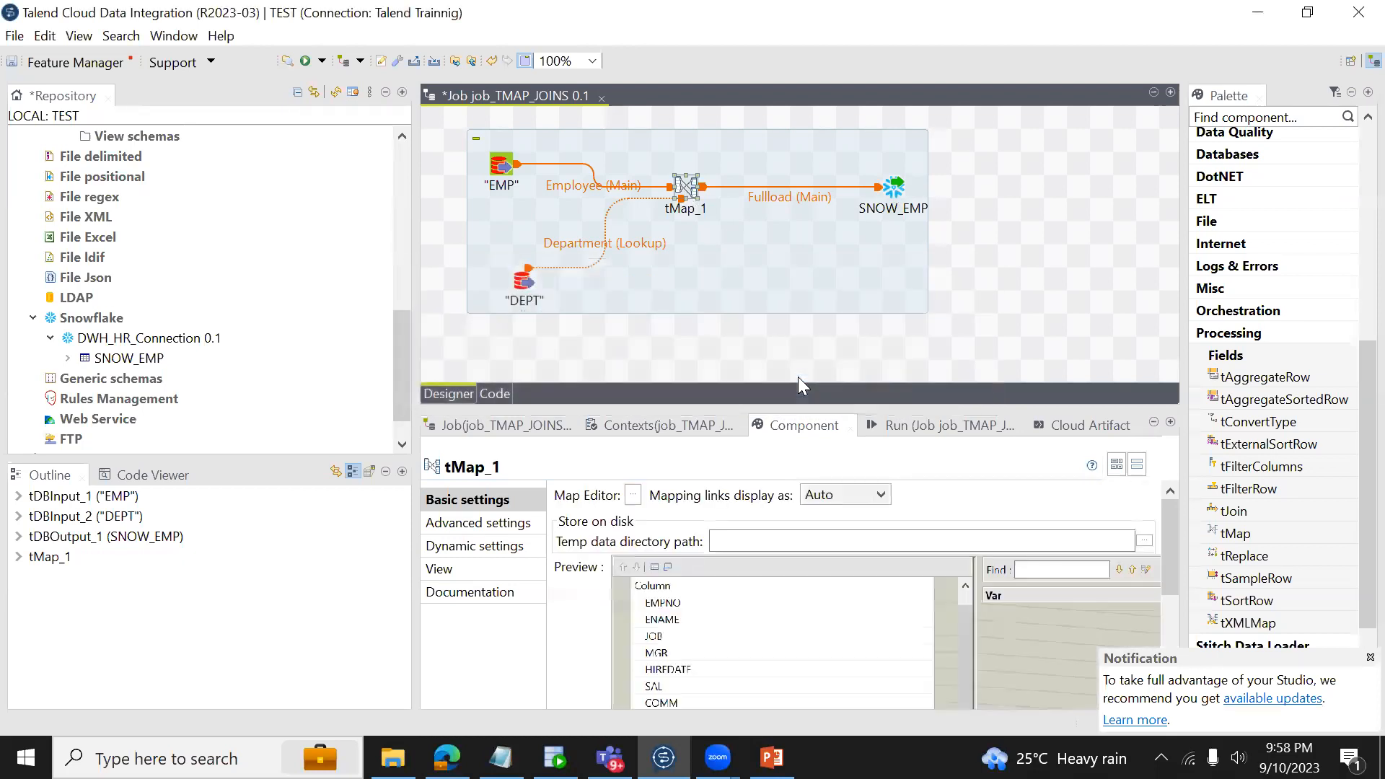
left_click(896, 189)
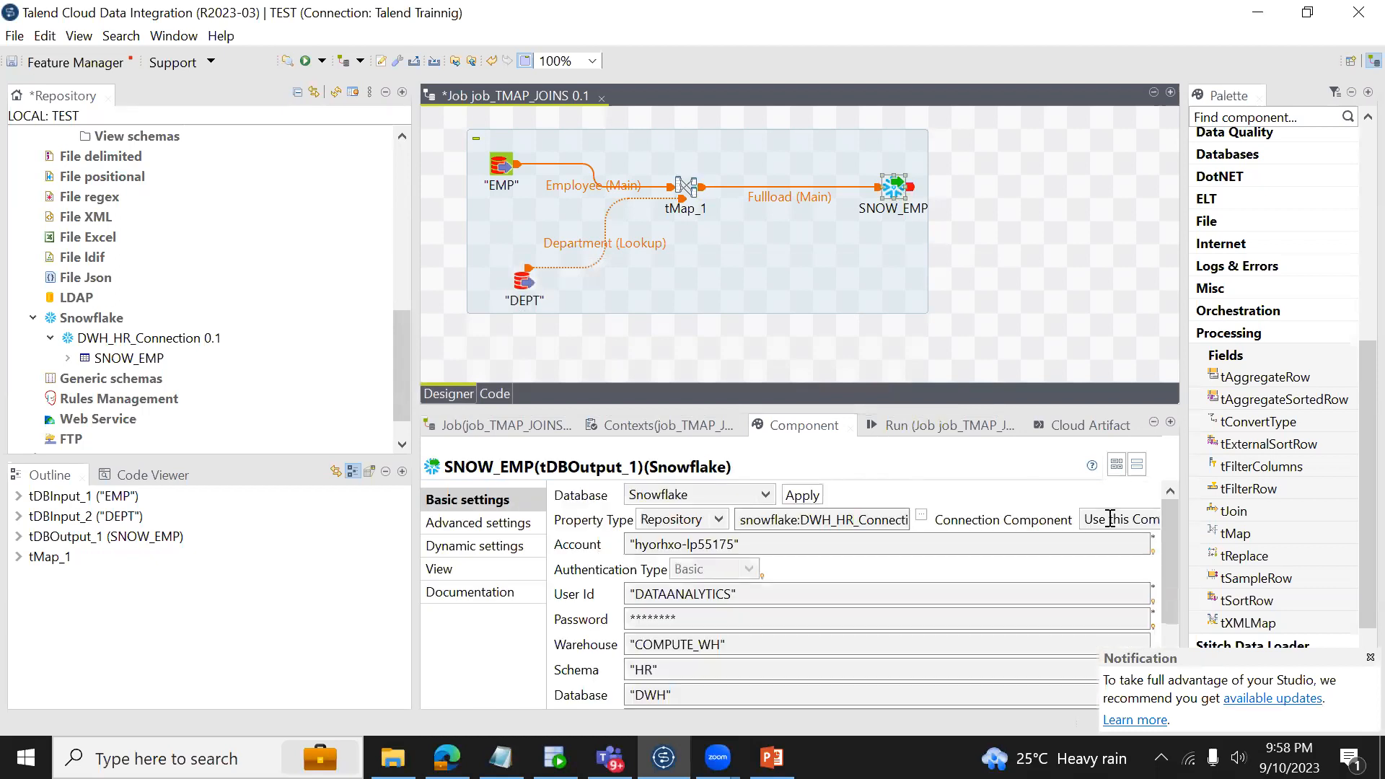
scroll(1167, 545, "down", 3)
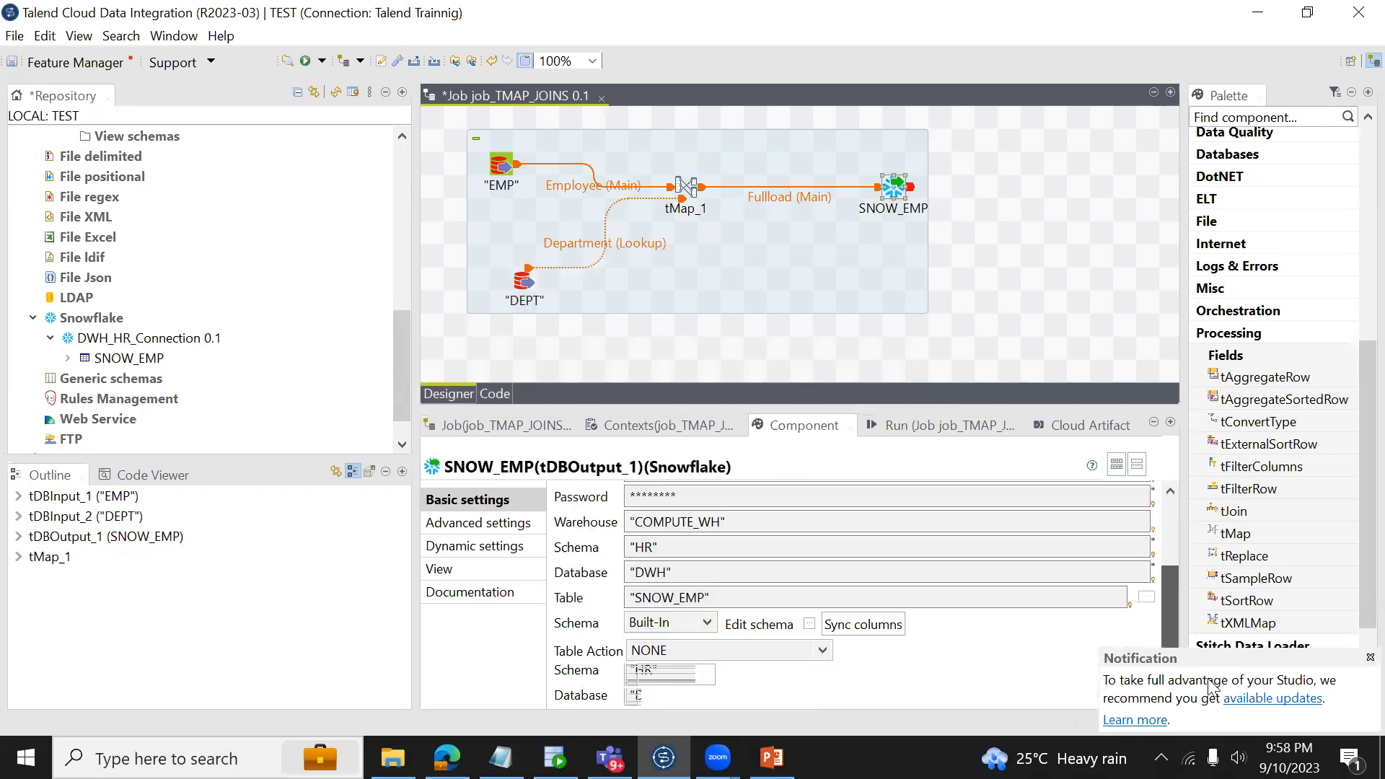
left_click(810, 624)
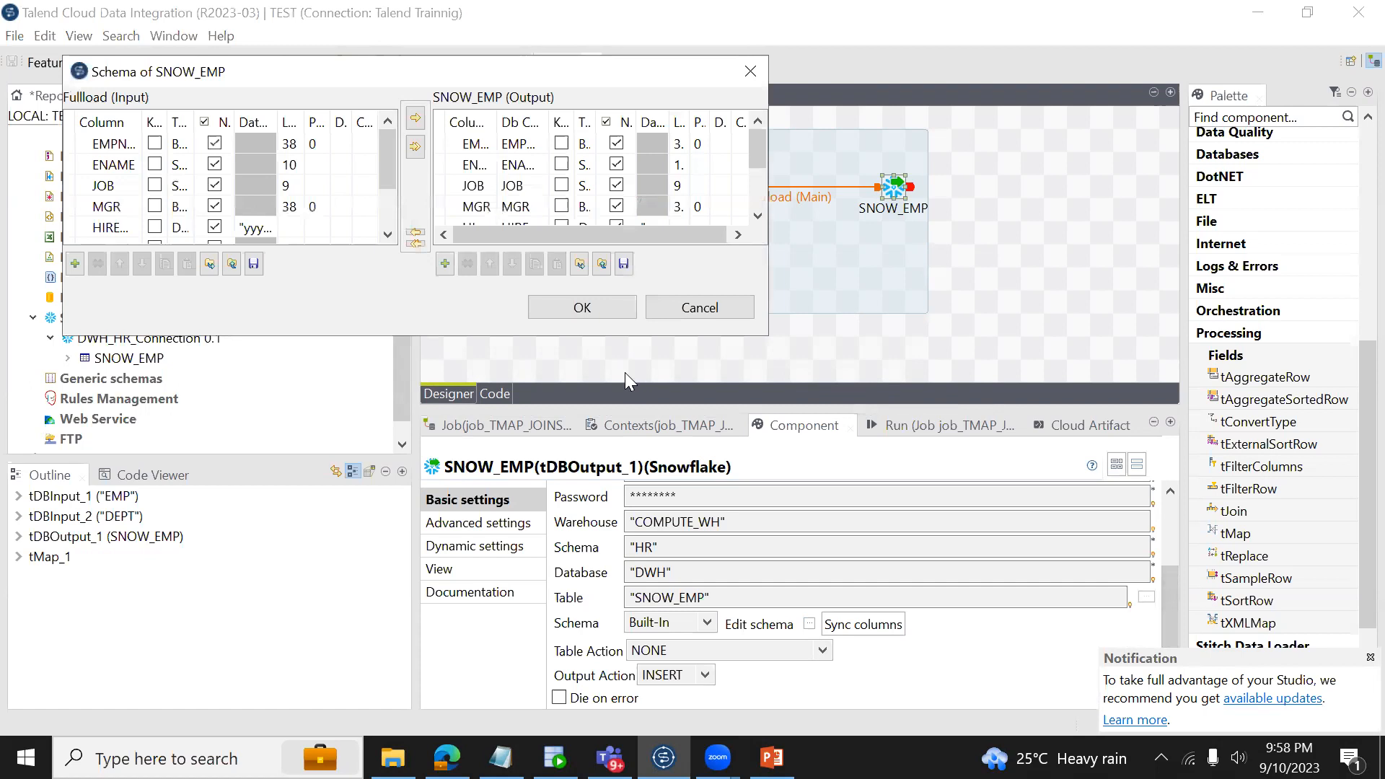
left_click_drag(607, 337, 606, 504)
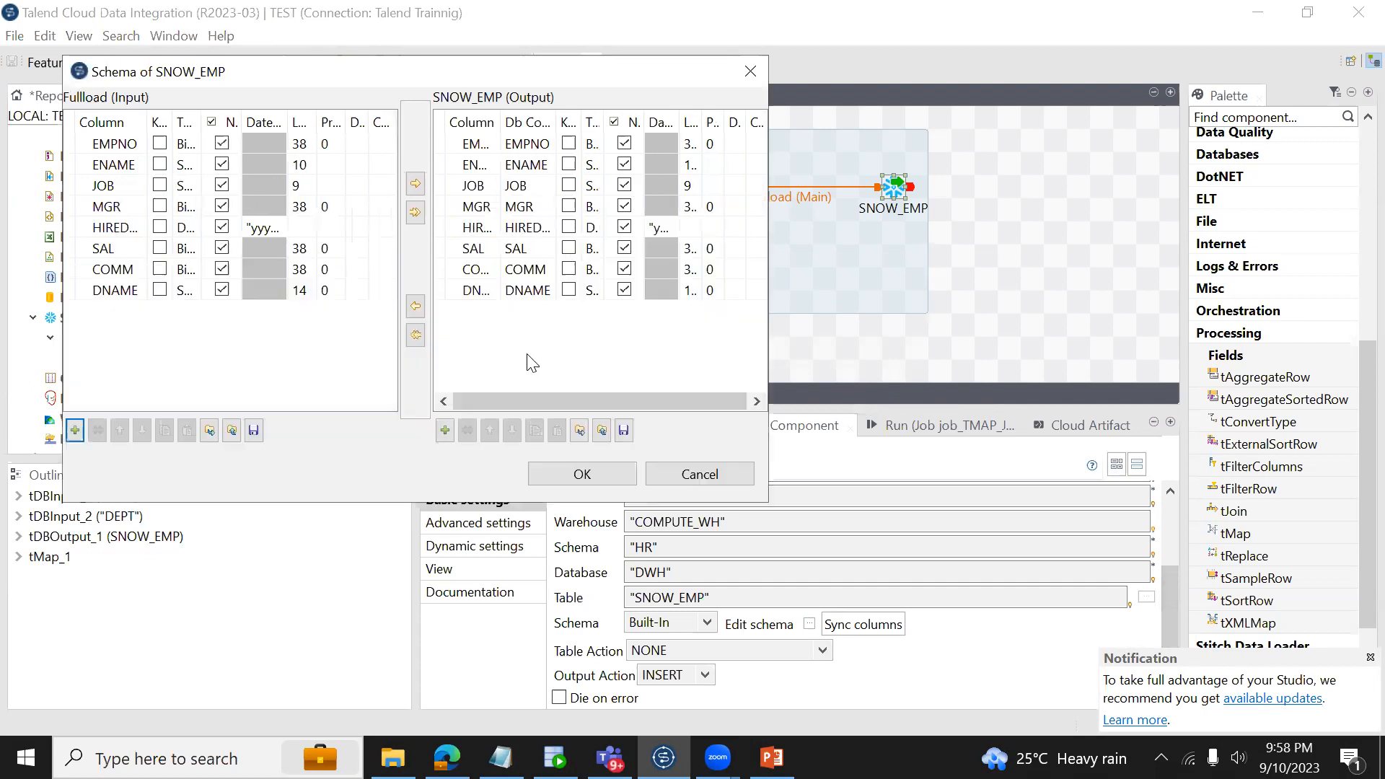
left_click_drag(553, 123, 657, 130)
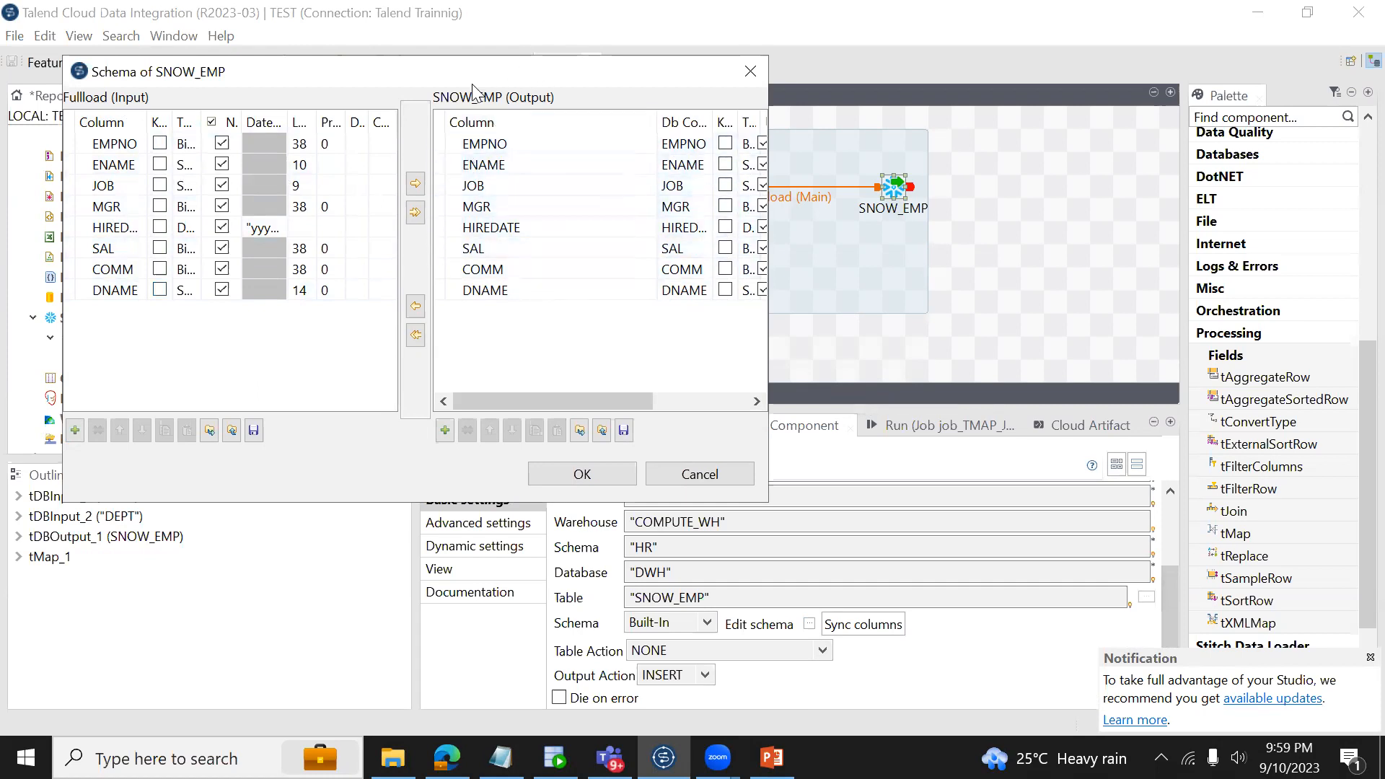
Step: Switch to Snowflake and examine the remaining SNOW_EMP result columns, from HIREDATE through MODIFY_DATE
left_click(500, 757)
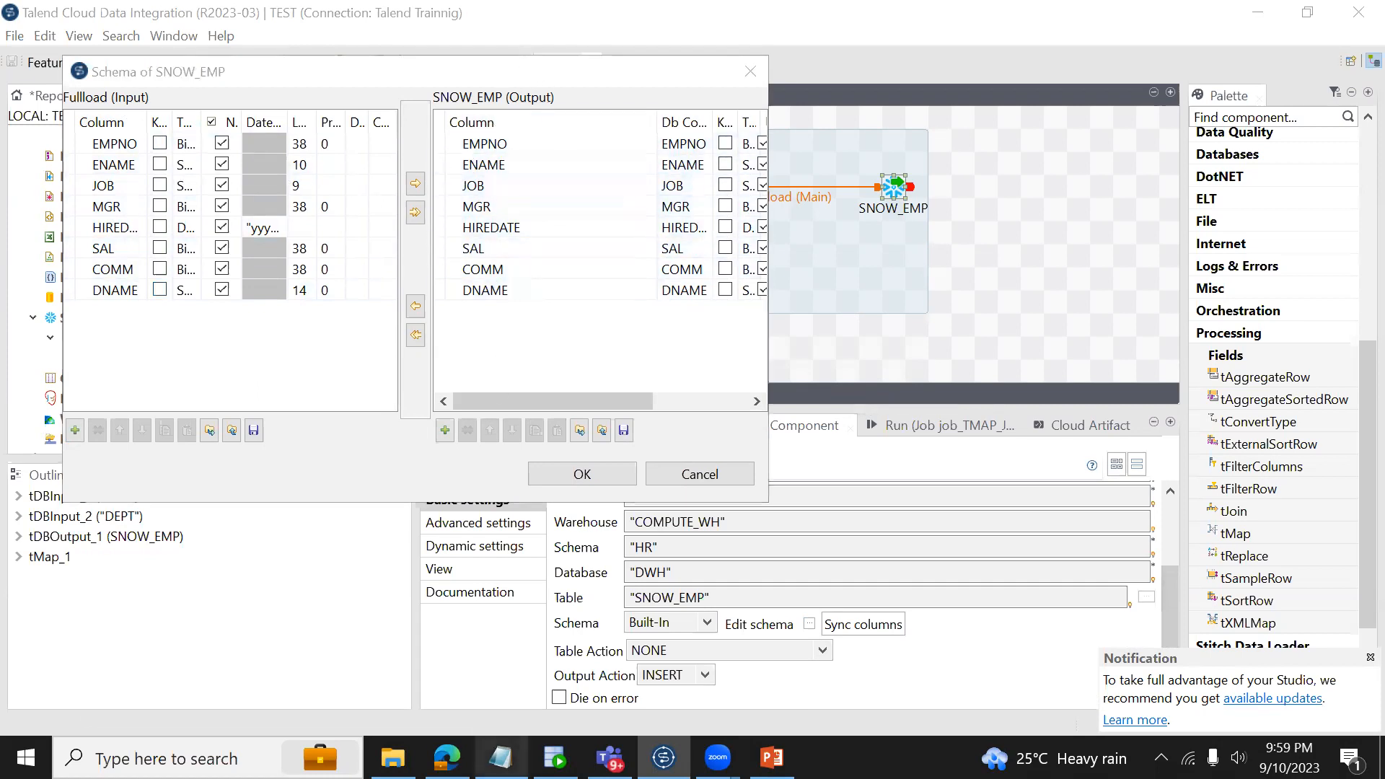
left_click(448, 757)
left_click(695, 475)
key("ctrl+a")
key("ctrl+End")
key("Left")
key("Left")
key("Left")
key("Left")
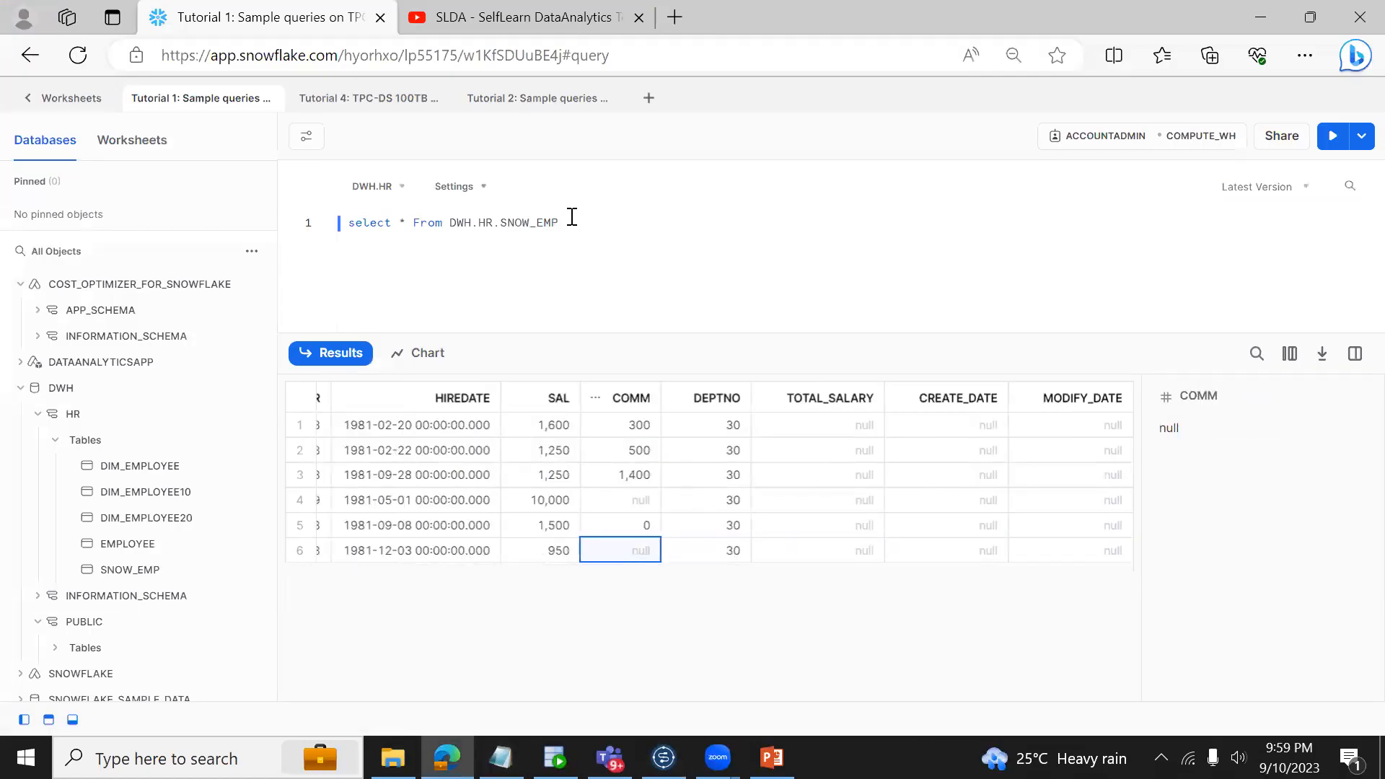
Step: Return to Talend, accept the SNOW_EMP schema, and recheck the Fullload mapping in tMap_1
left_click(664, 758)
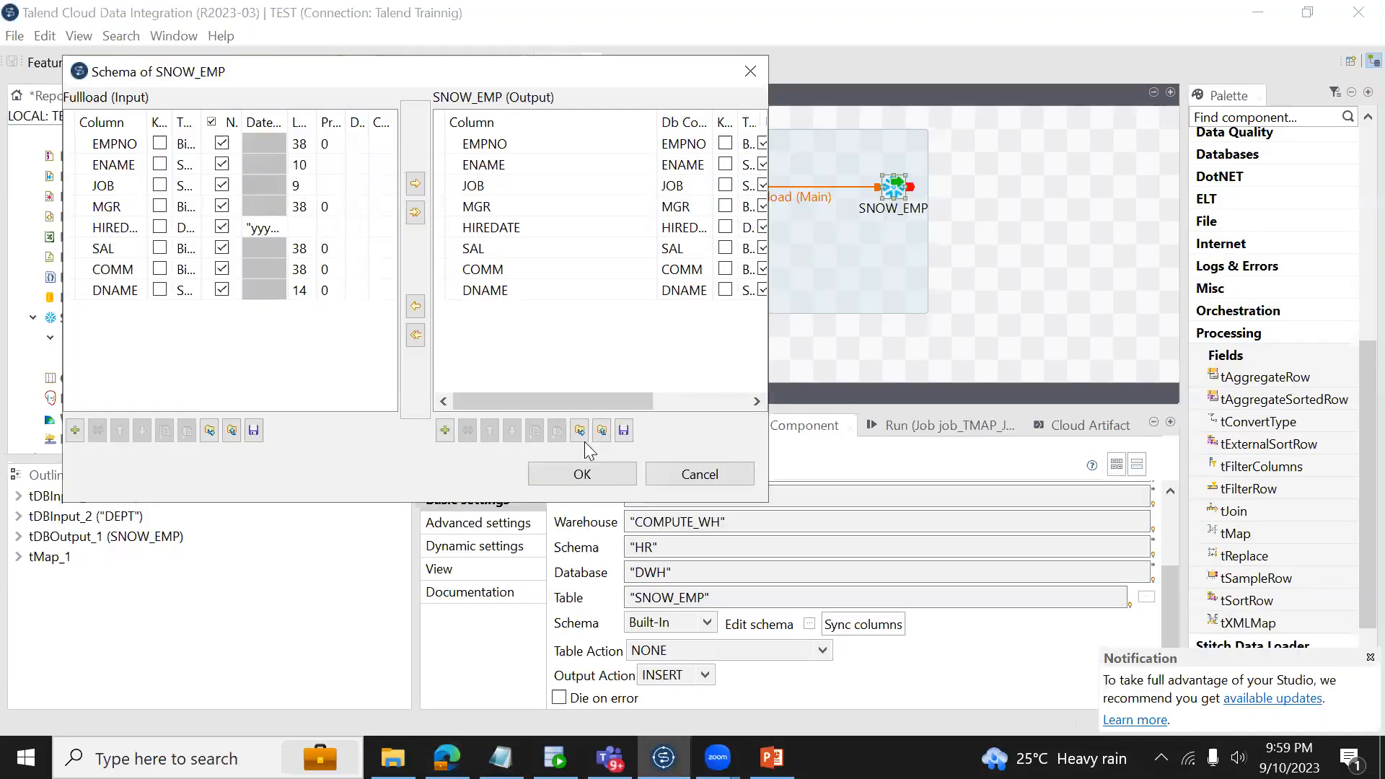
left_click(580, 474)
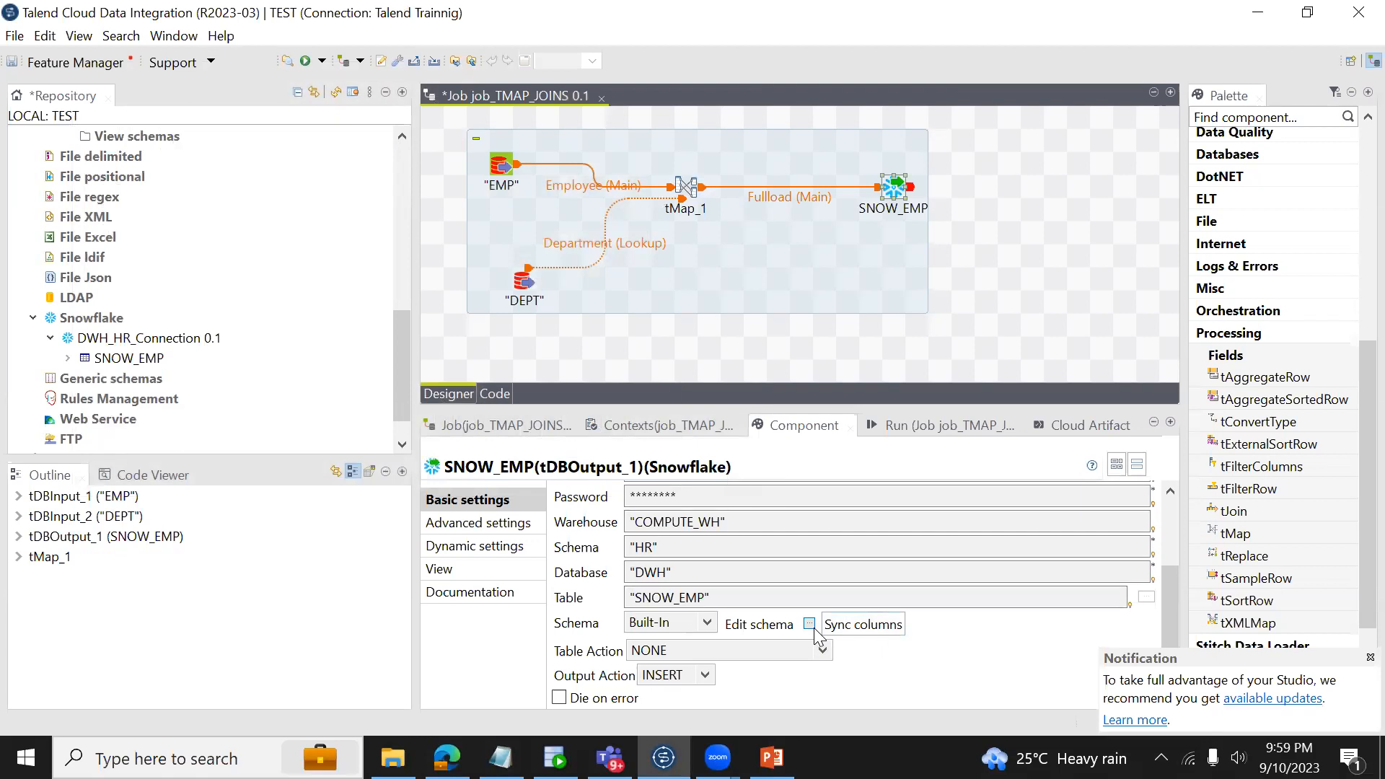
double_click(691, 187)
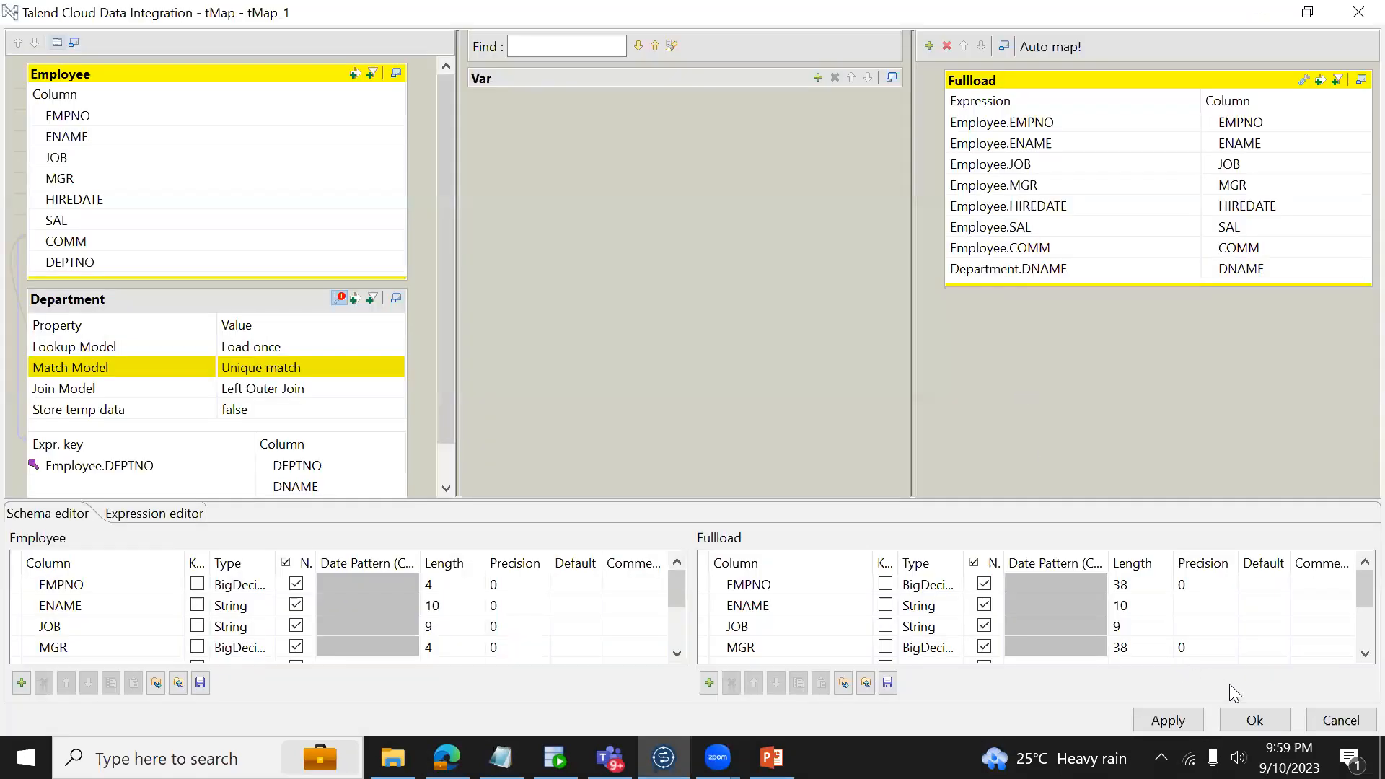
left_click(1254, 719)
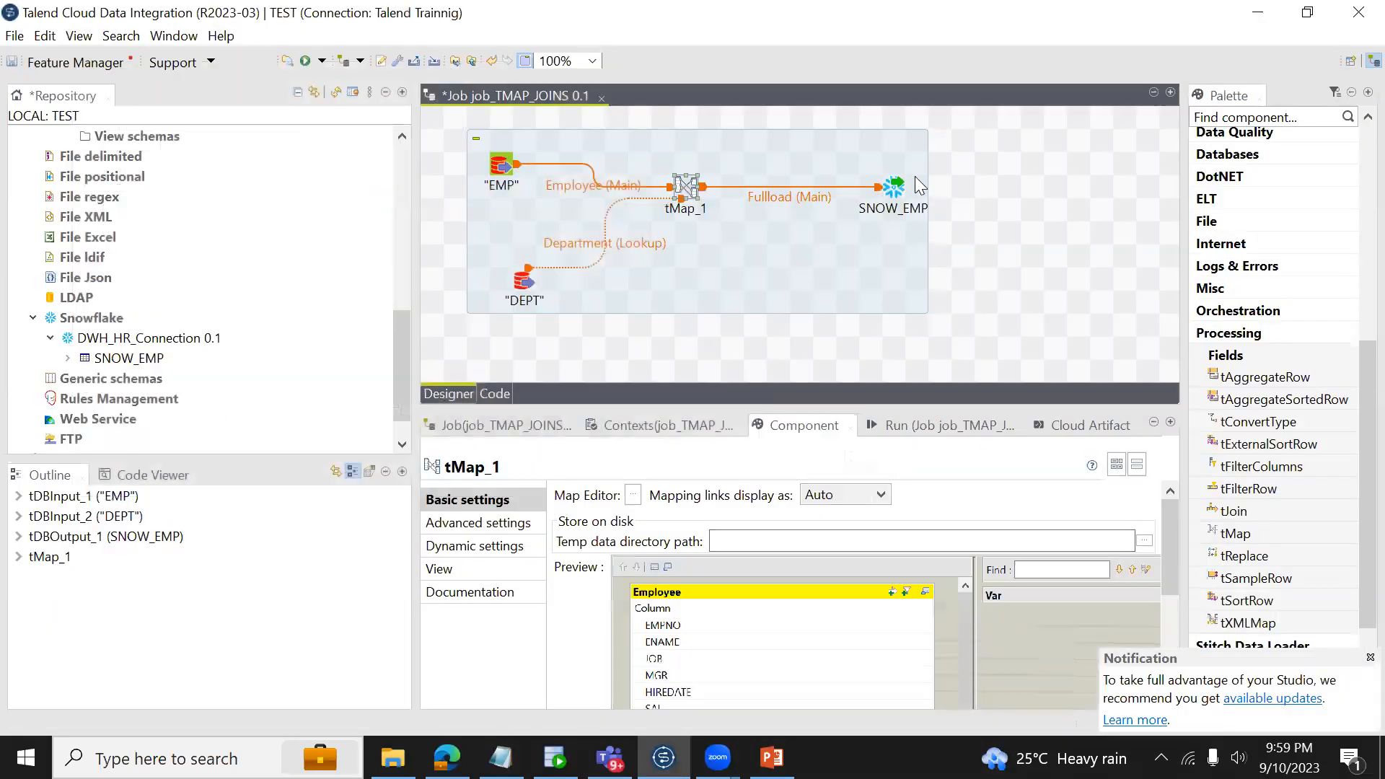
Step: Sync the SNOW_EMP component's columns and check its output schema against the Fullload input through DNAME
left_click(894, 187)
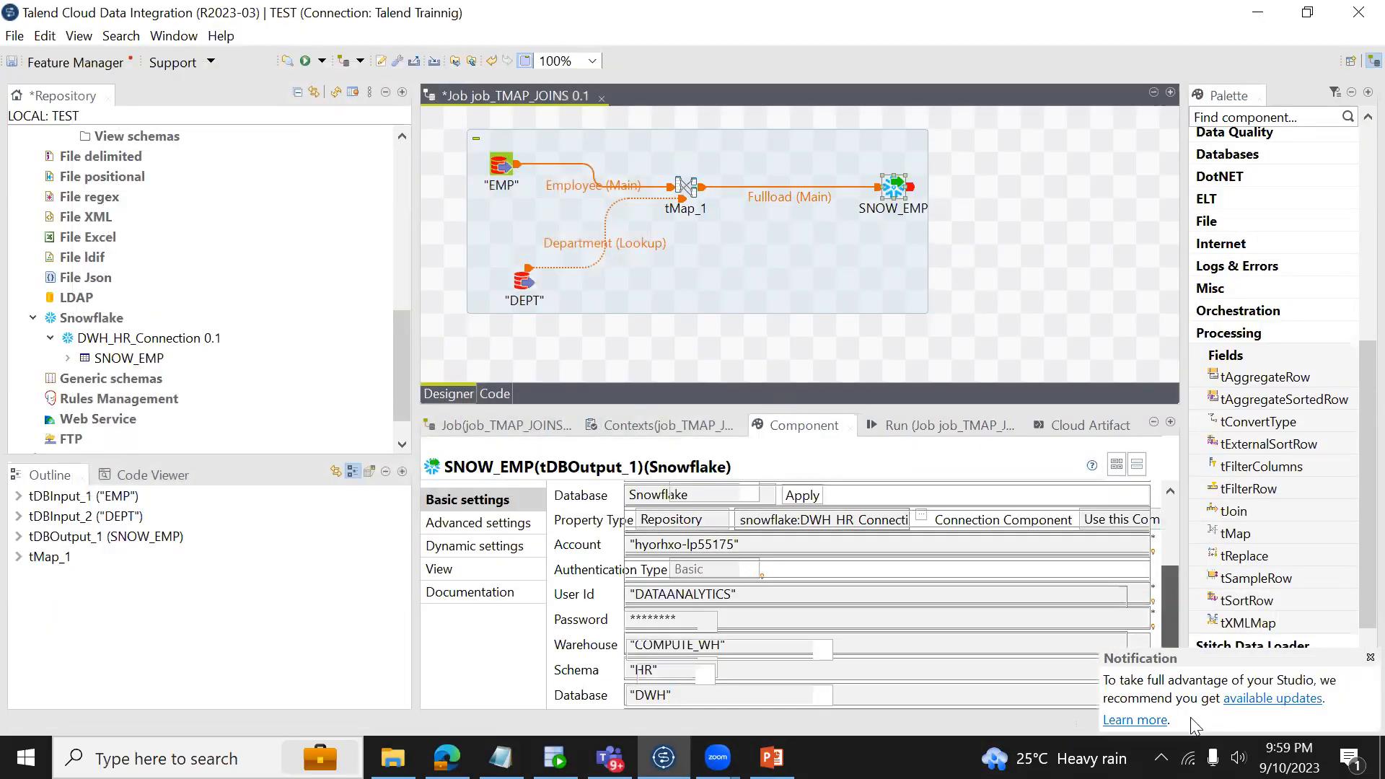
scroll(866, 613, "down", 3)
left_click(866, 624)
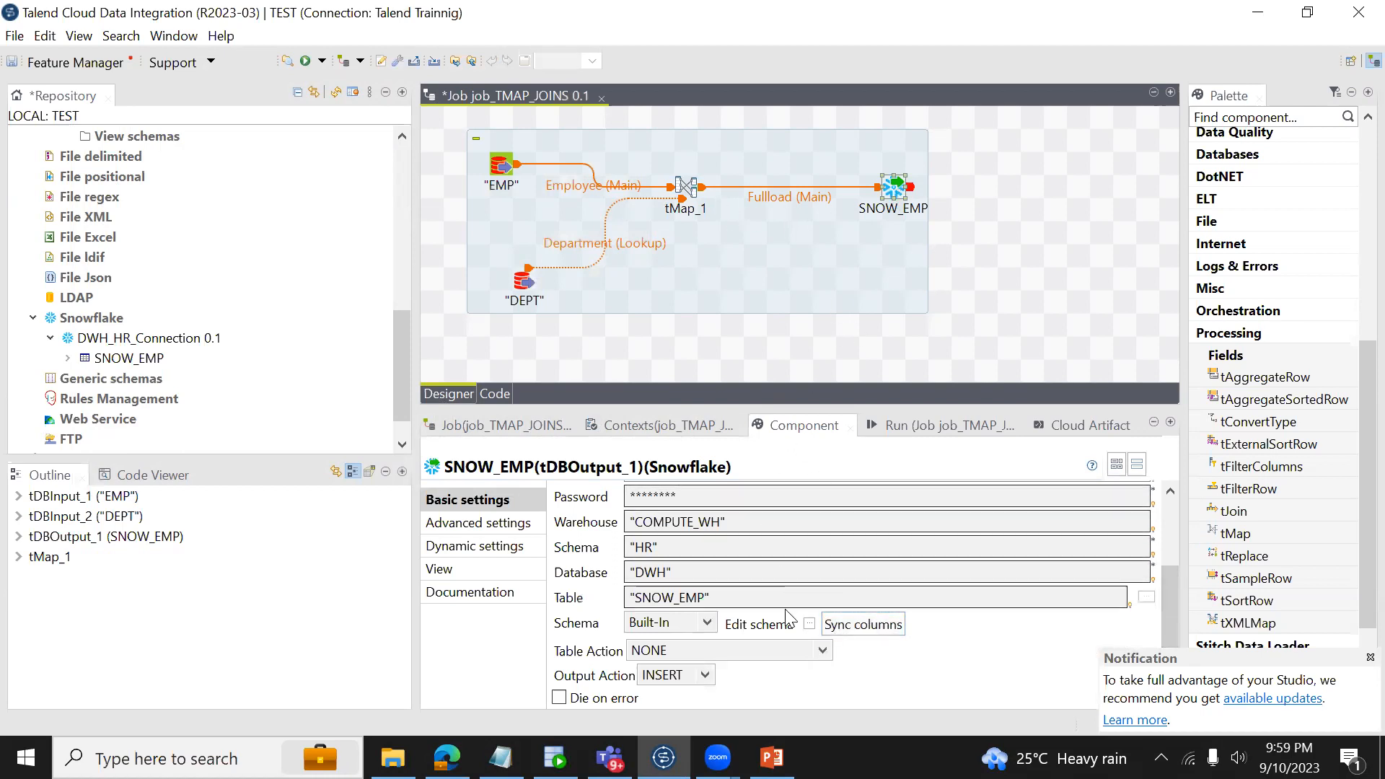
left_click(809, 623)
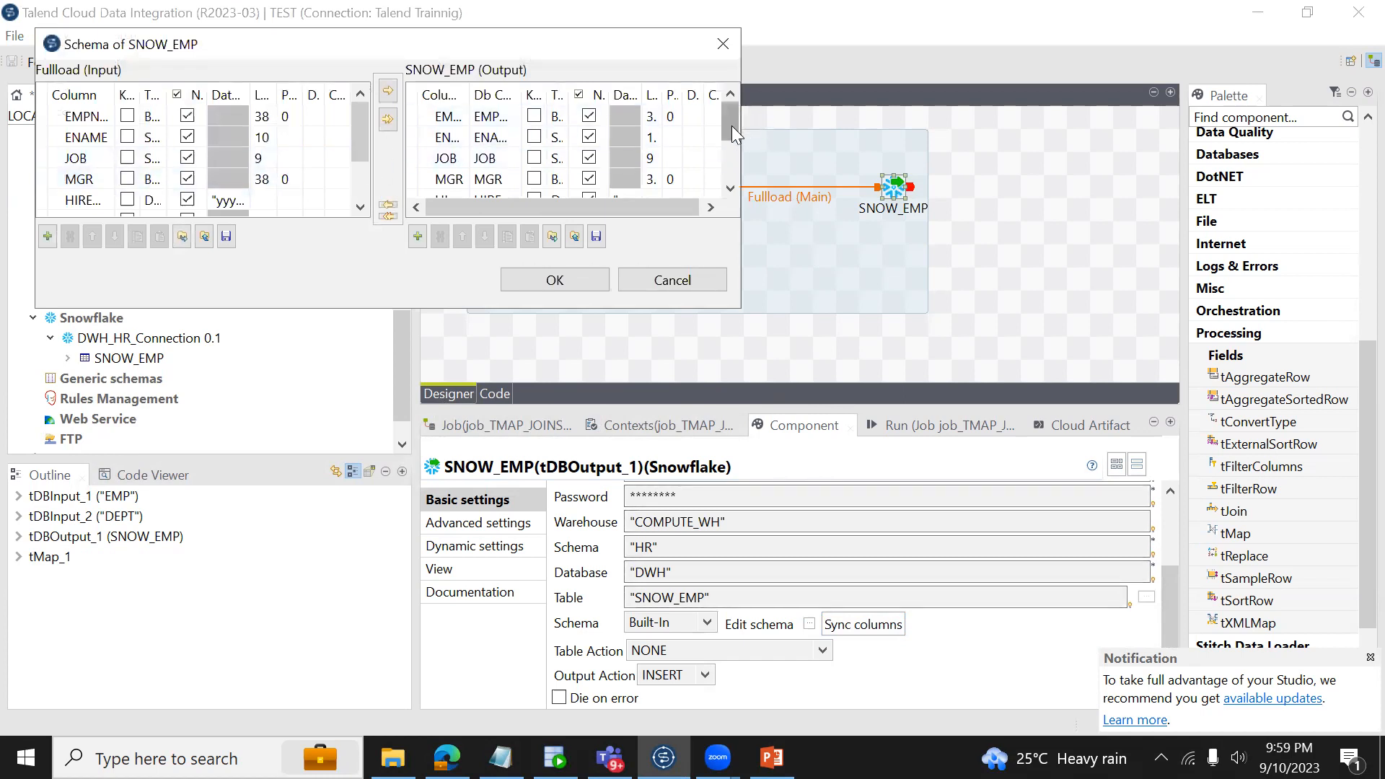
left_click_drag(732, 133, 744, 182)
left_click_drag(367, 137, 363, 194)
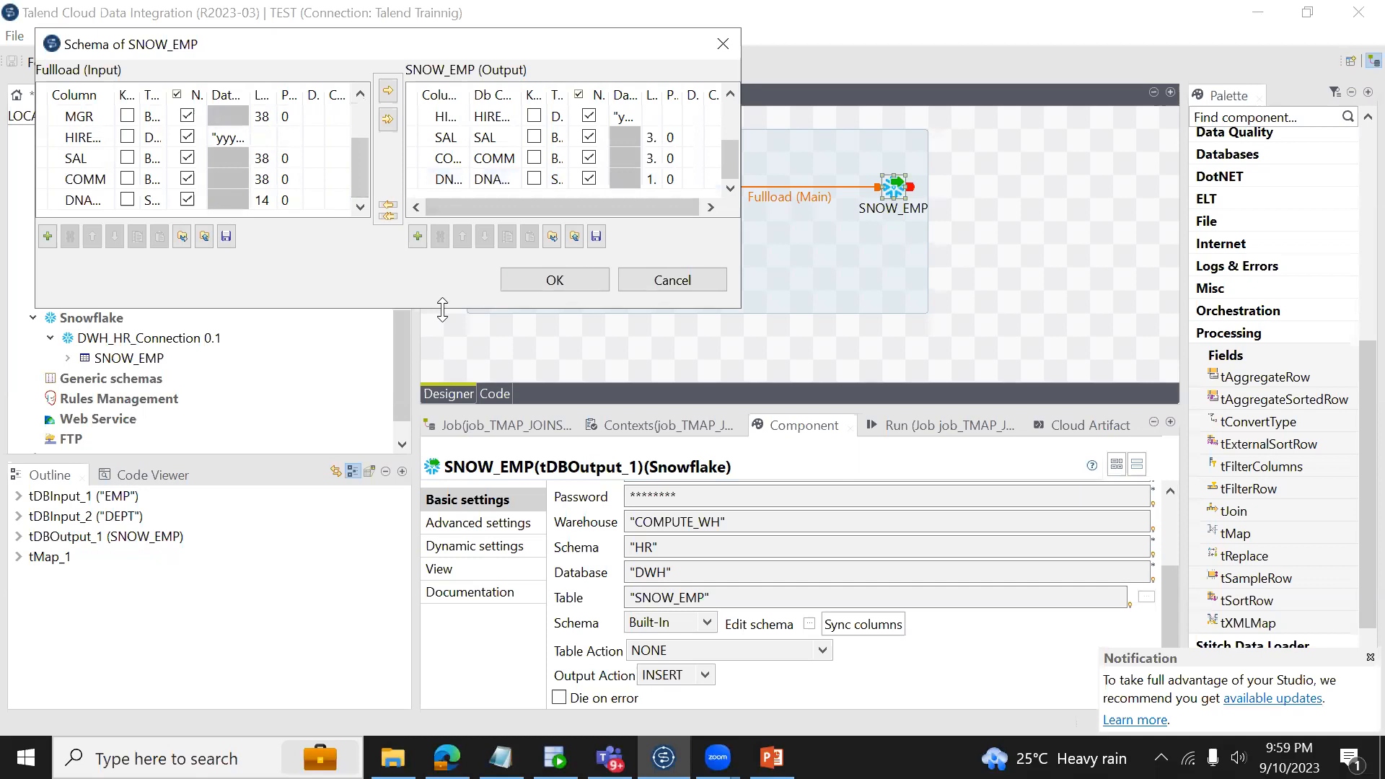
left_click_drag(443, 308, 443, 561)
left_click_drag(493, 94, 588, 94)
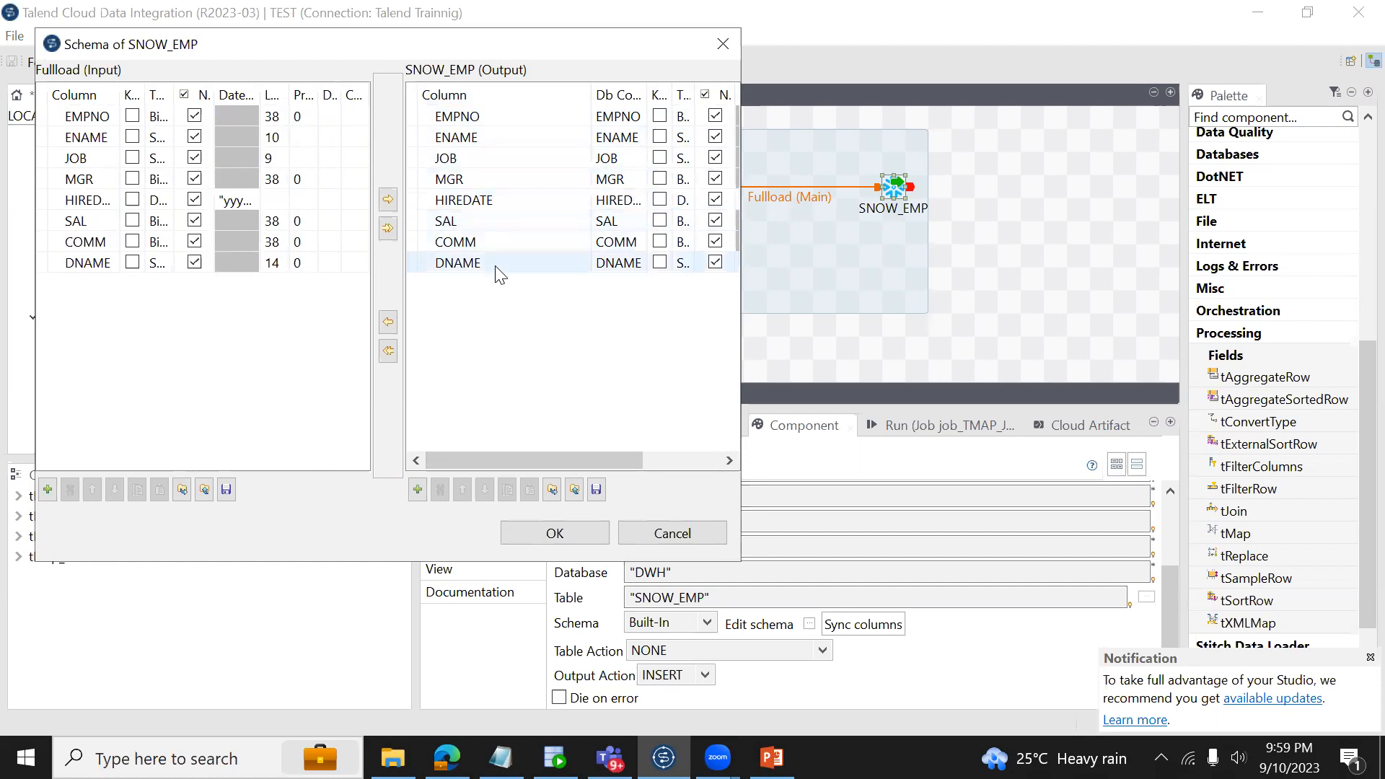
left_click(518, 543)
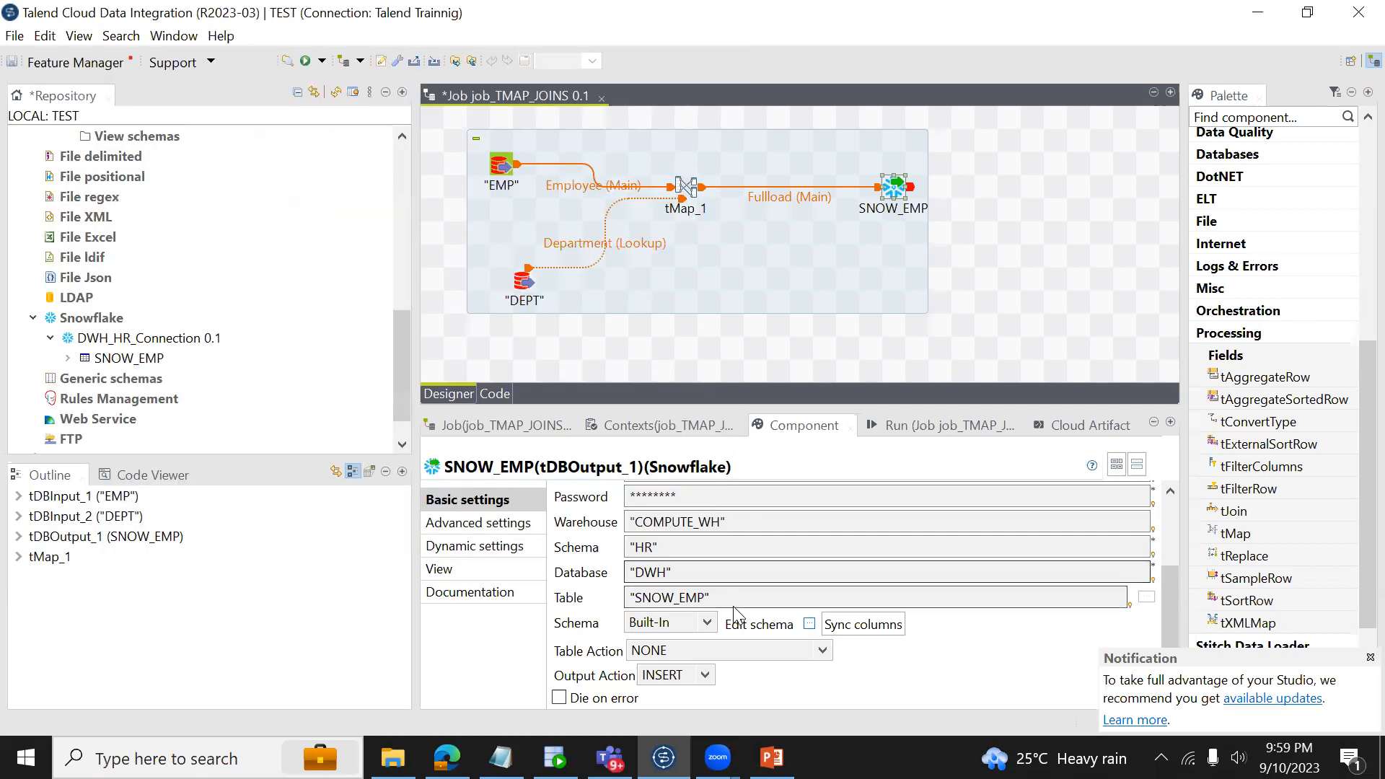
Step: Set SNOW_EMP's table action to DROP_IF_EXISTS_AND_CREATE, then open its schema and enlarge the window to show every column
left_click(829, 650)
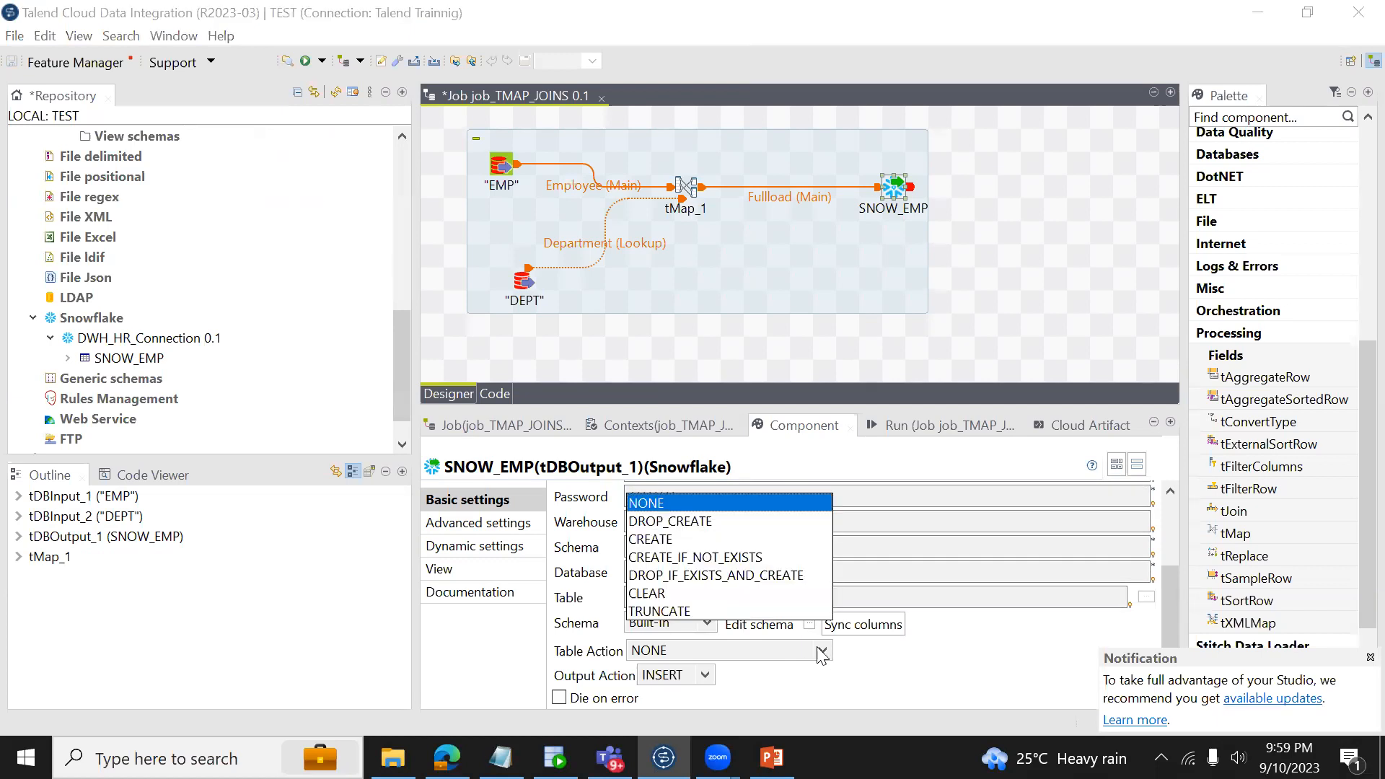
left_click(695, 576)
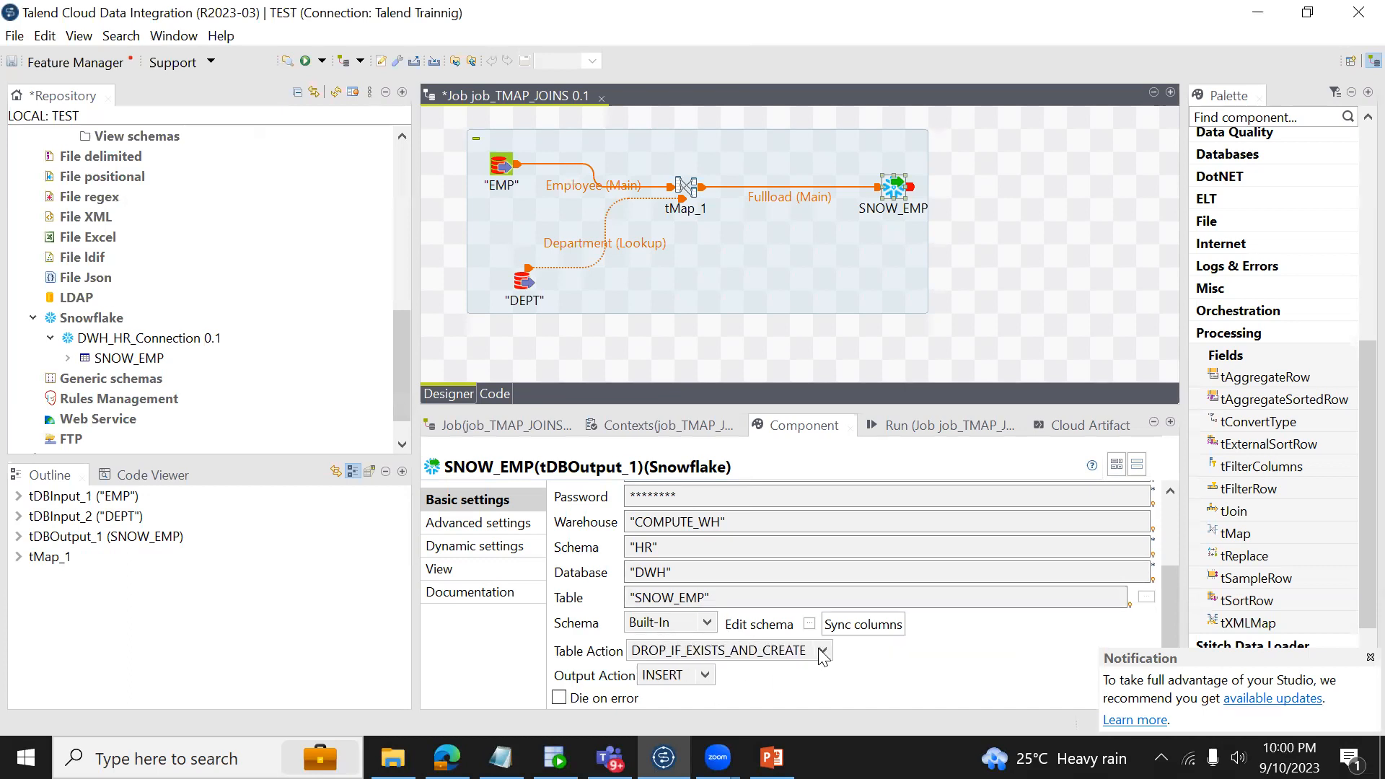
left_click(809, 625)
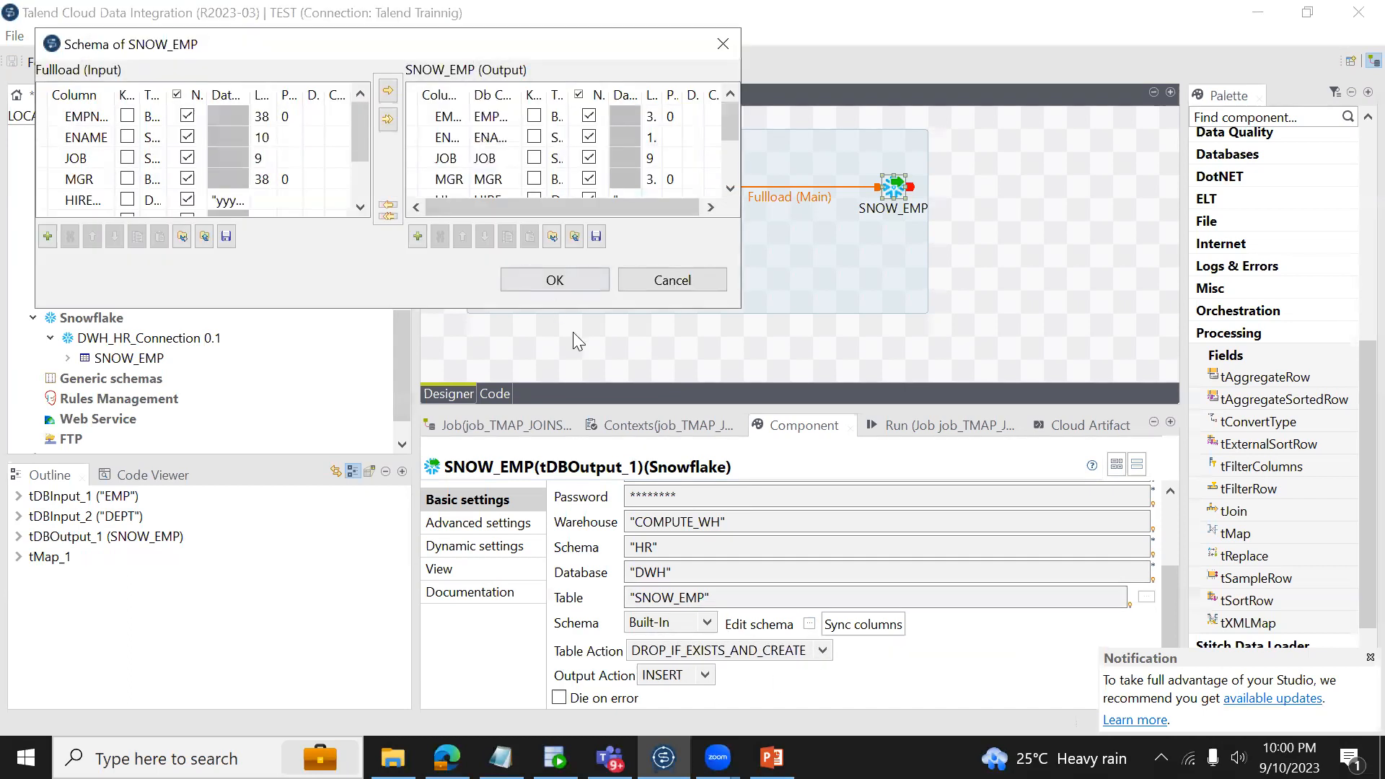
left_click_drag(577, 308, 576, 485)
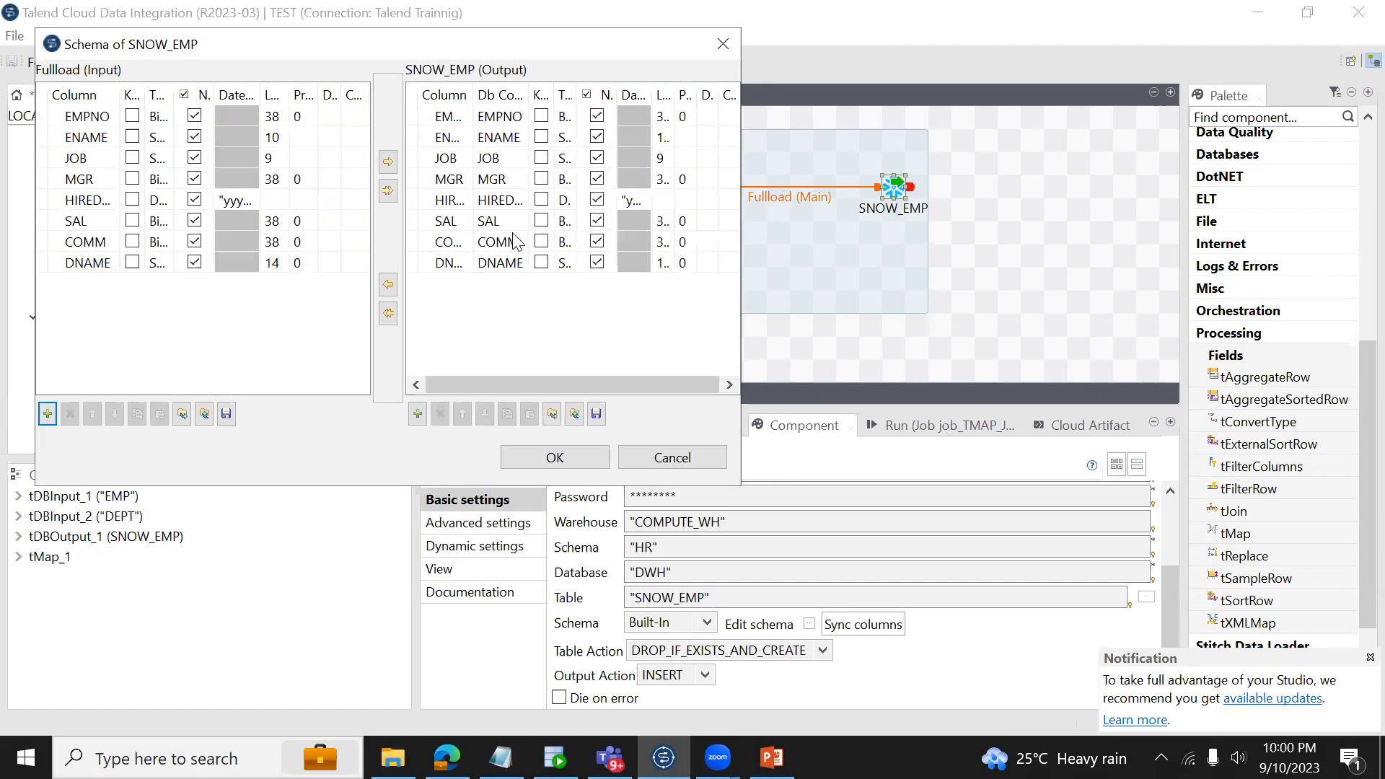
Step: Switch to Snowflake and examine the DEPTNO, TOTAL_SALARY, CREATE_DATE and MODIFY_DATE columns in the SNOW_EMP results
left_click(447, 758)
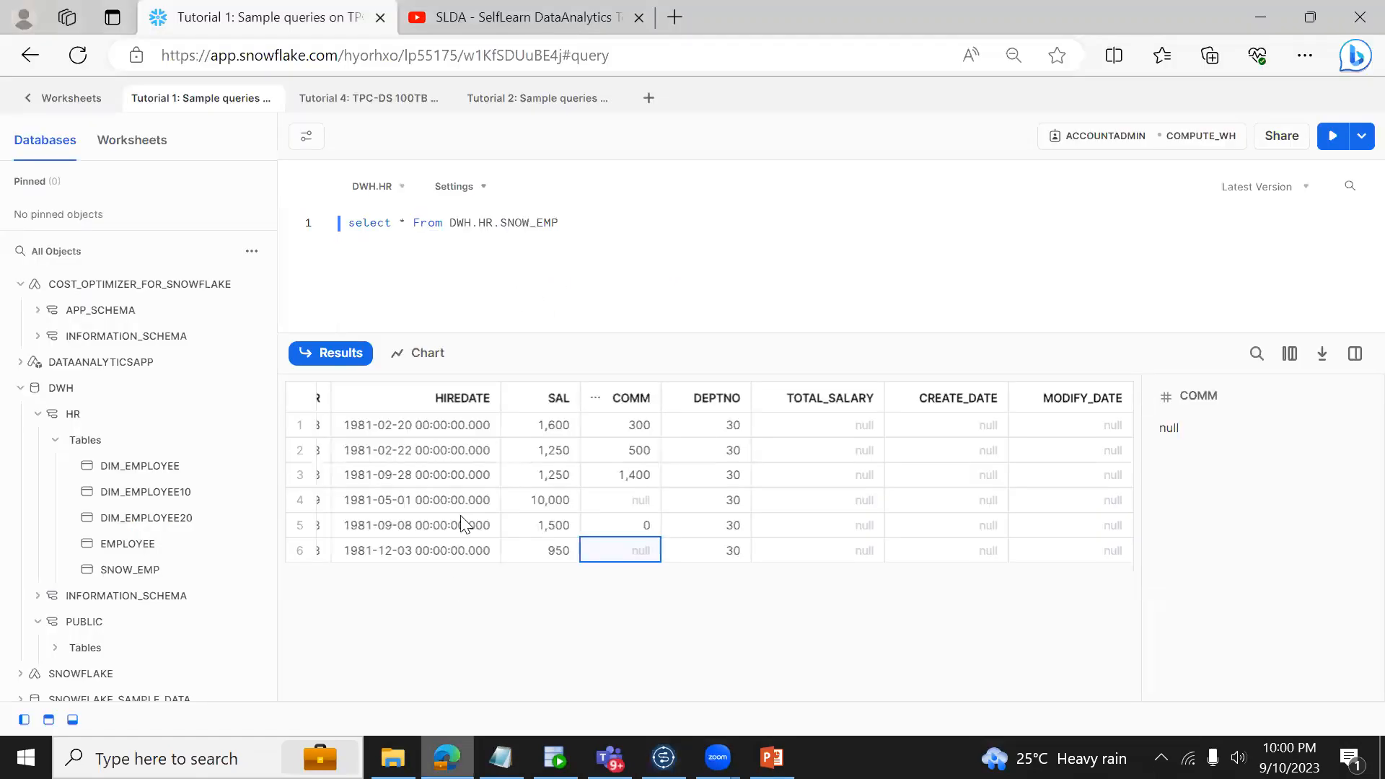
left_click(909, 462)
key("Right")
key("Left")
key("Left")
key("Left")
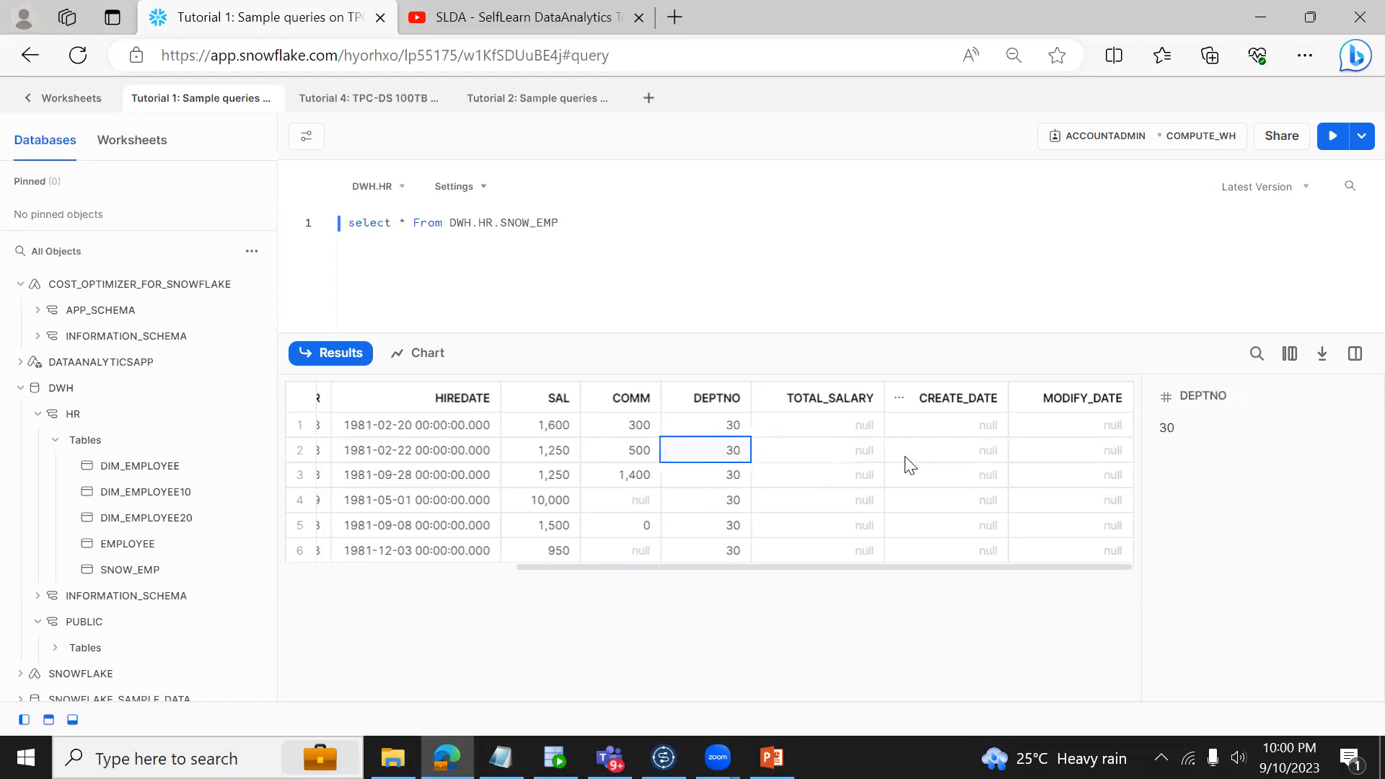
key("Right")
key("Right")
key("Right")
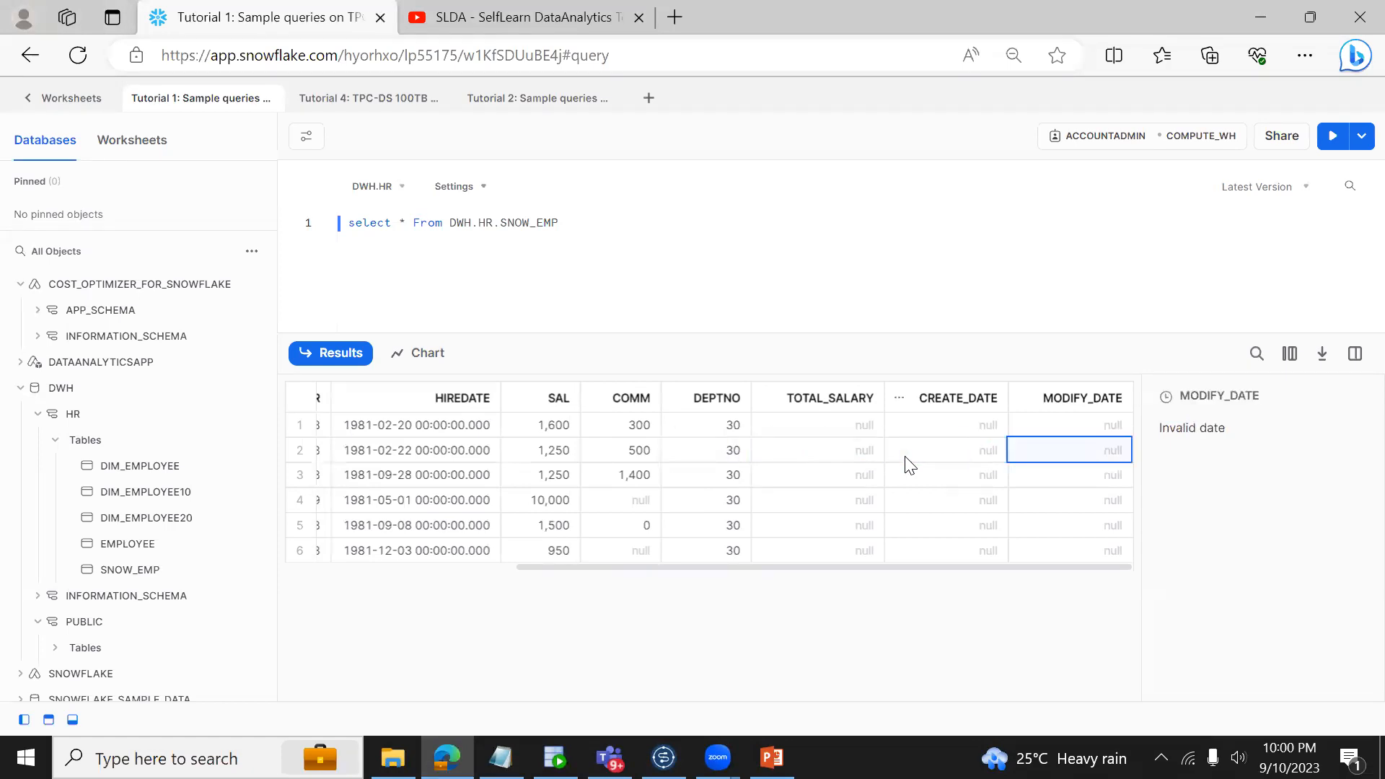
Step: Return to Talend, widen the output Column names, compare them with the Snowflake table, and accept the SNOW_EMP schema
key("alt+Tab")
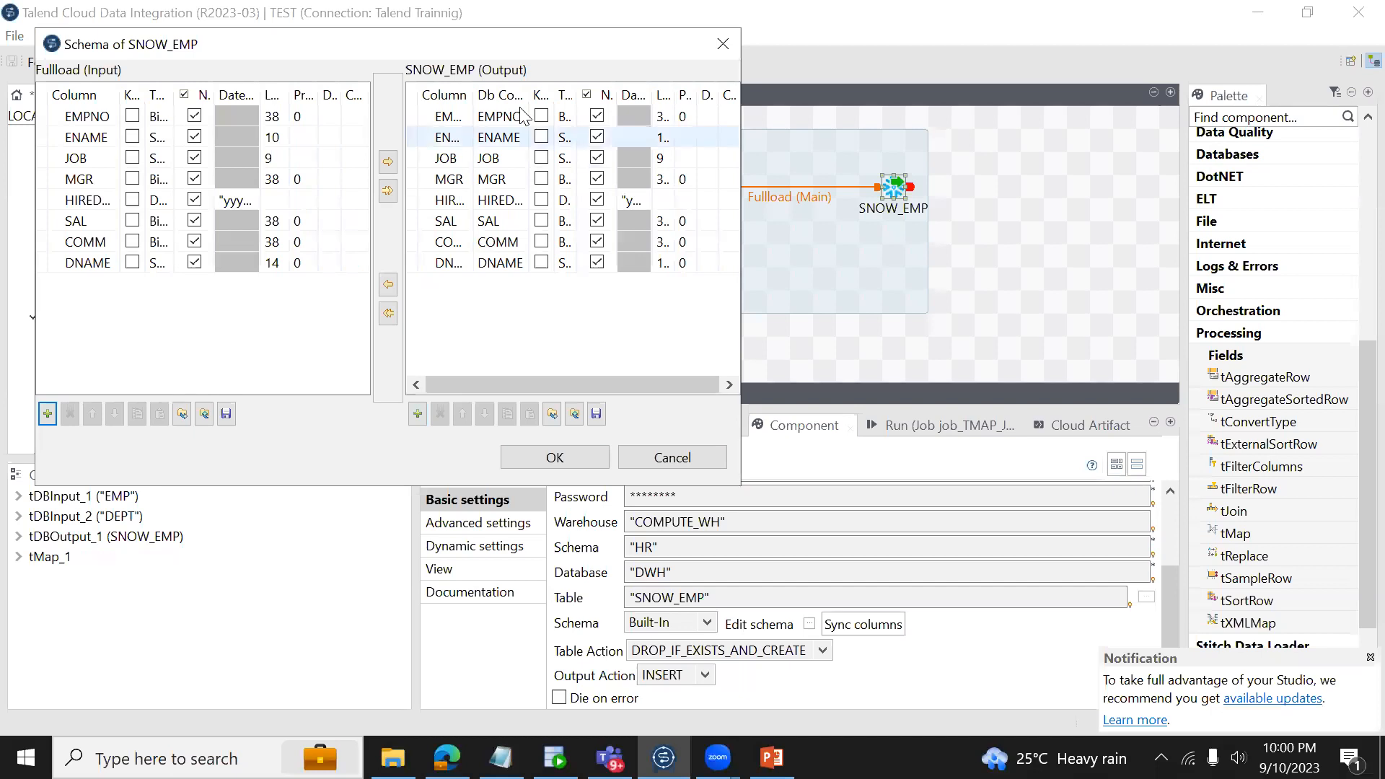
left_click_drag(476, 94, 589, 94)
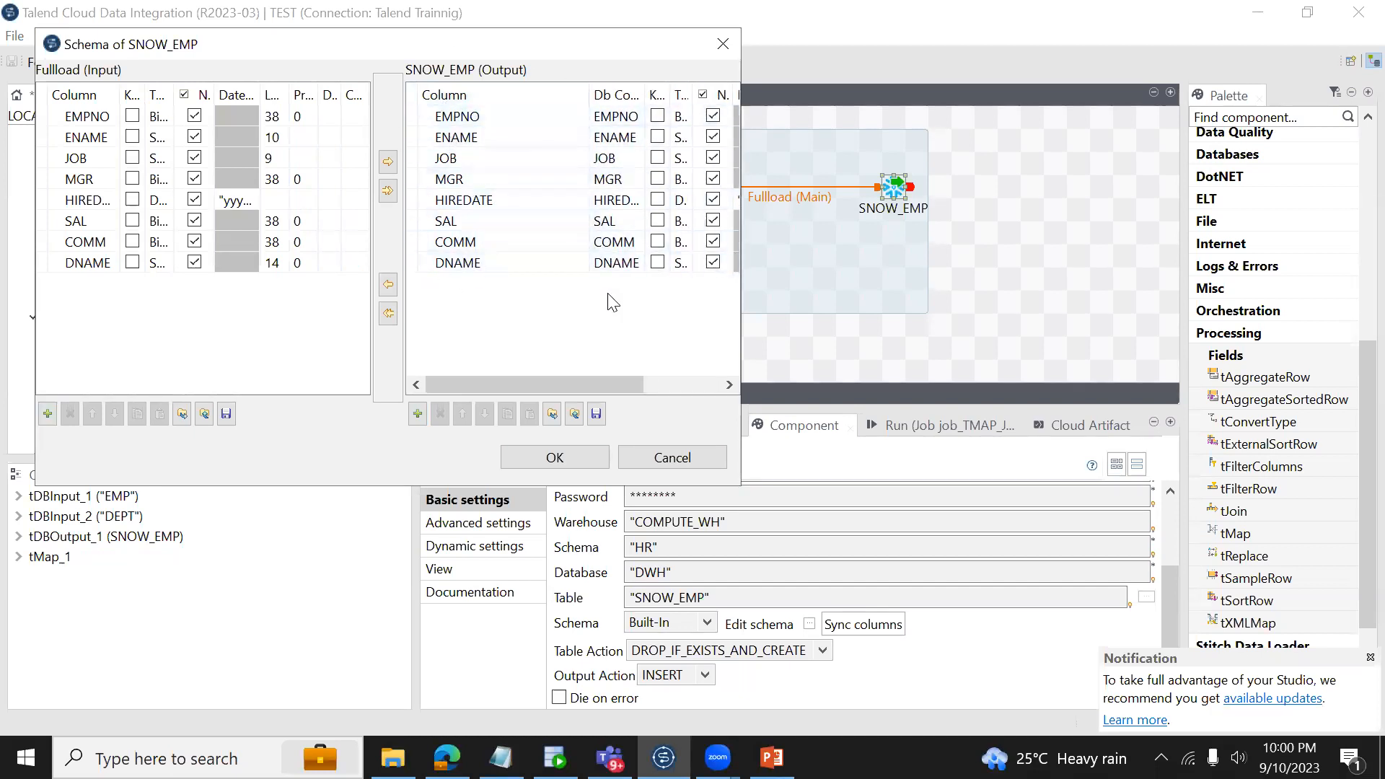
key("alt+Tab")
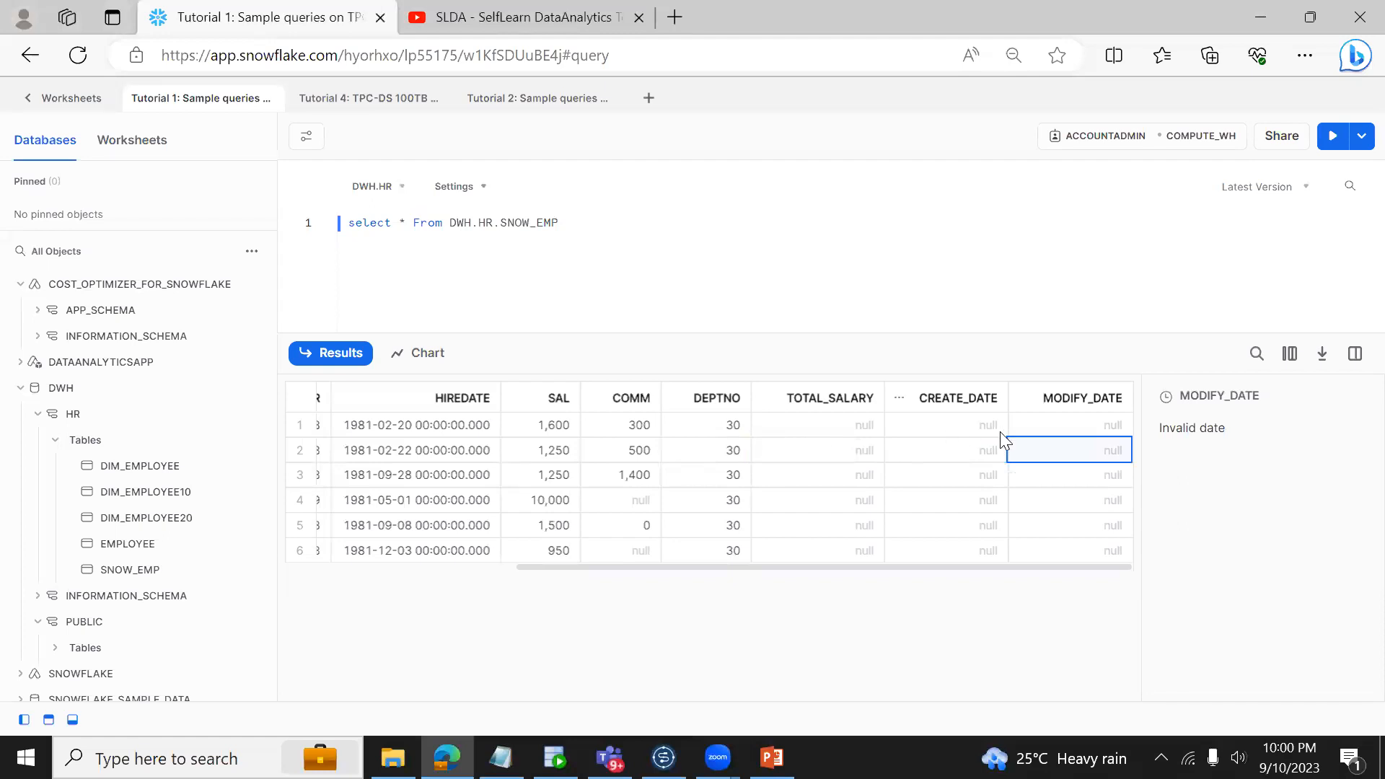
key("alt+Tab")
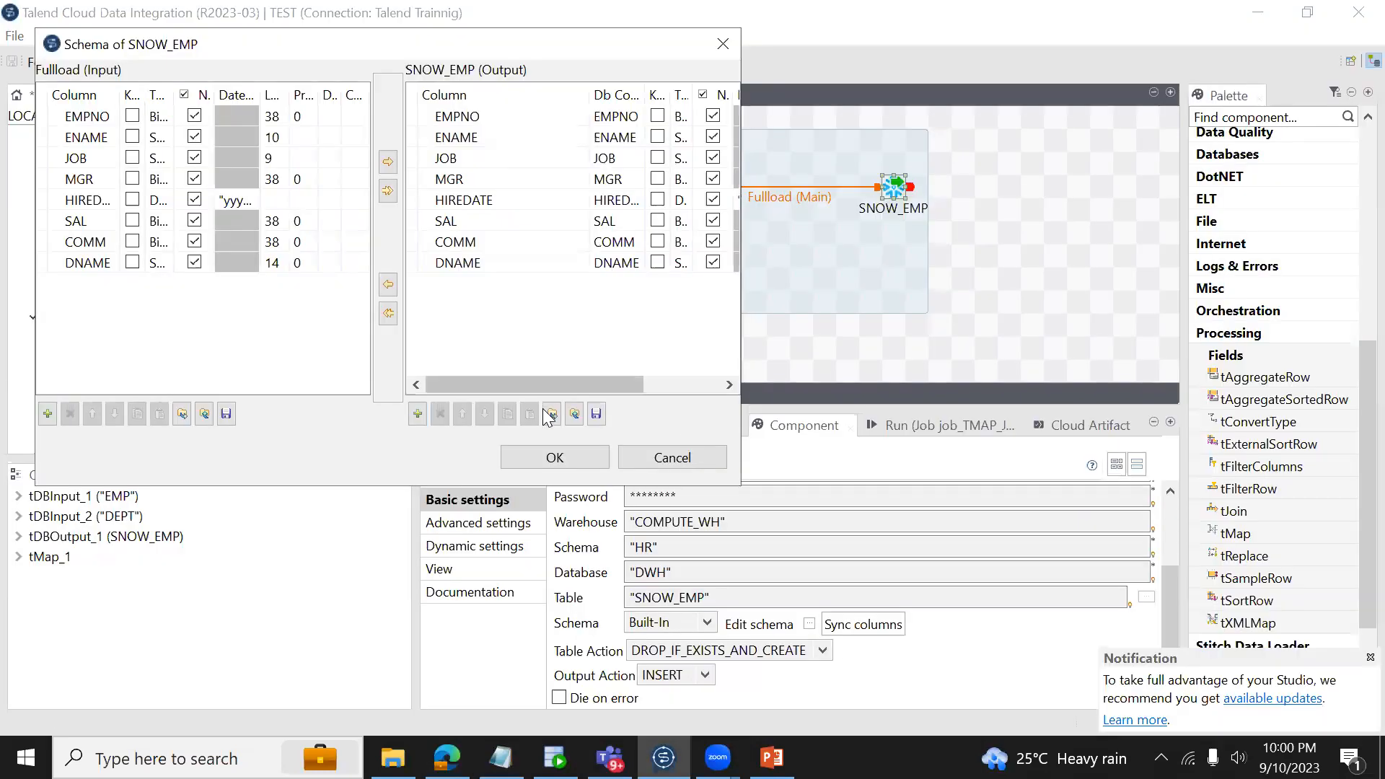
left_click(555, 458)
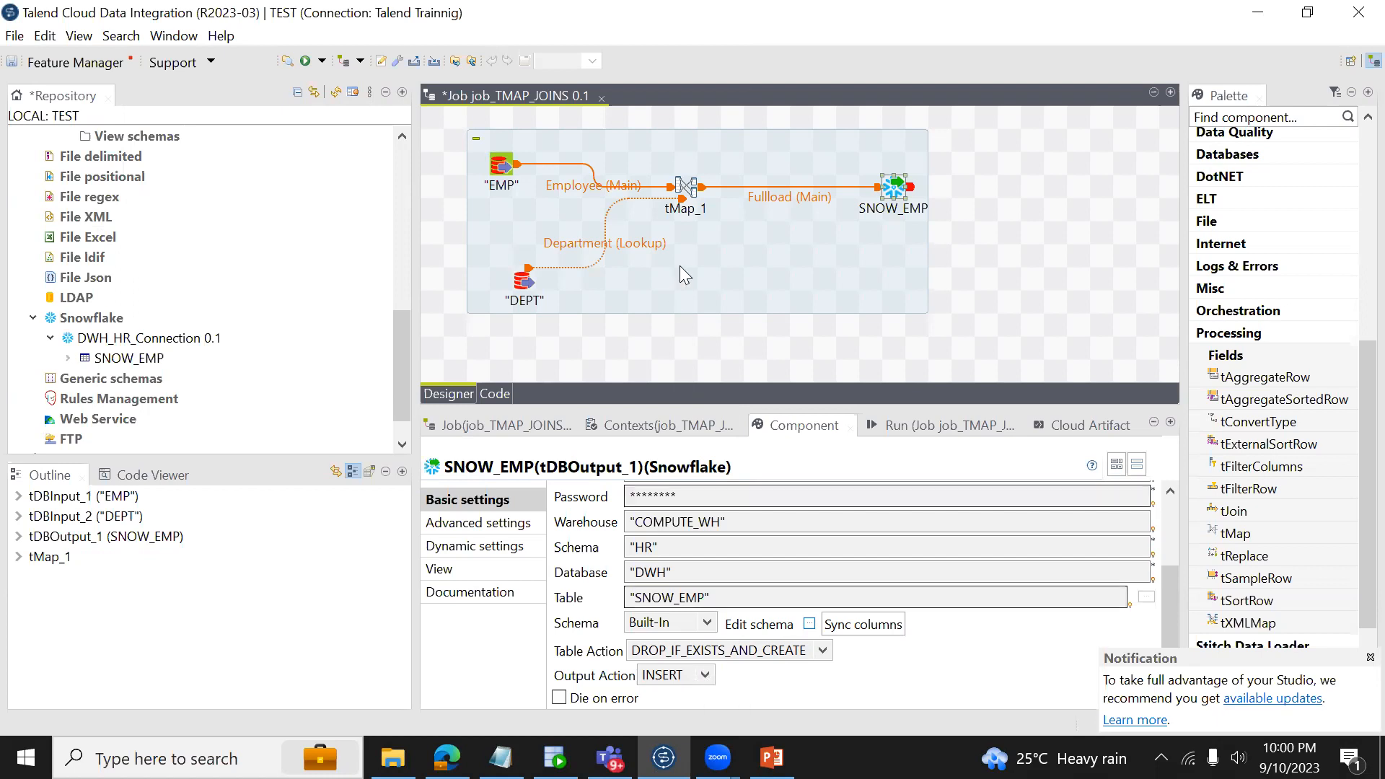
Step: Recheck the Fullload mapping in tMap_1 and review the output action options of SNOW_EMP
double_click(686, 189)
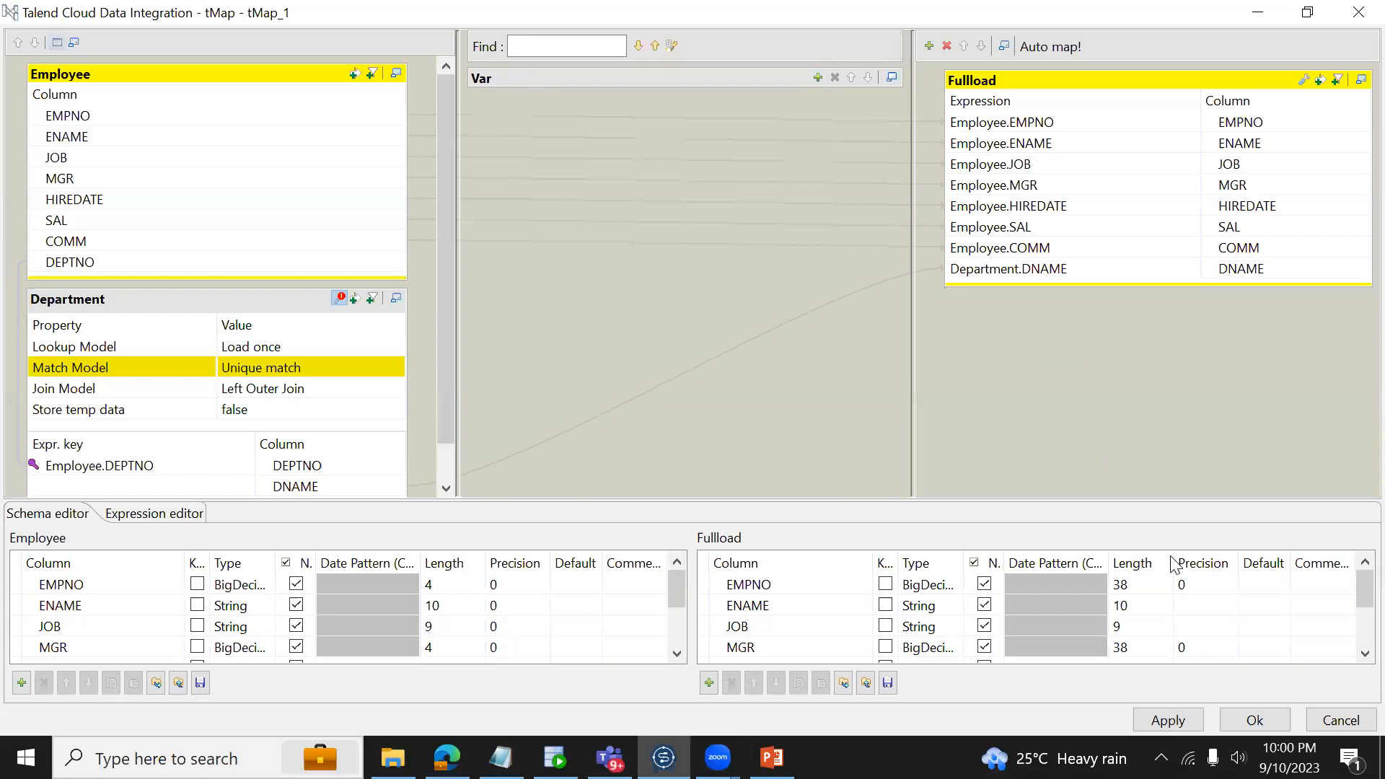
left_click(1249, 721)
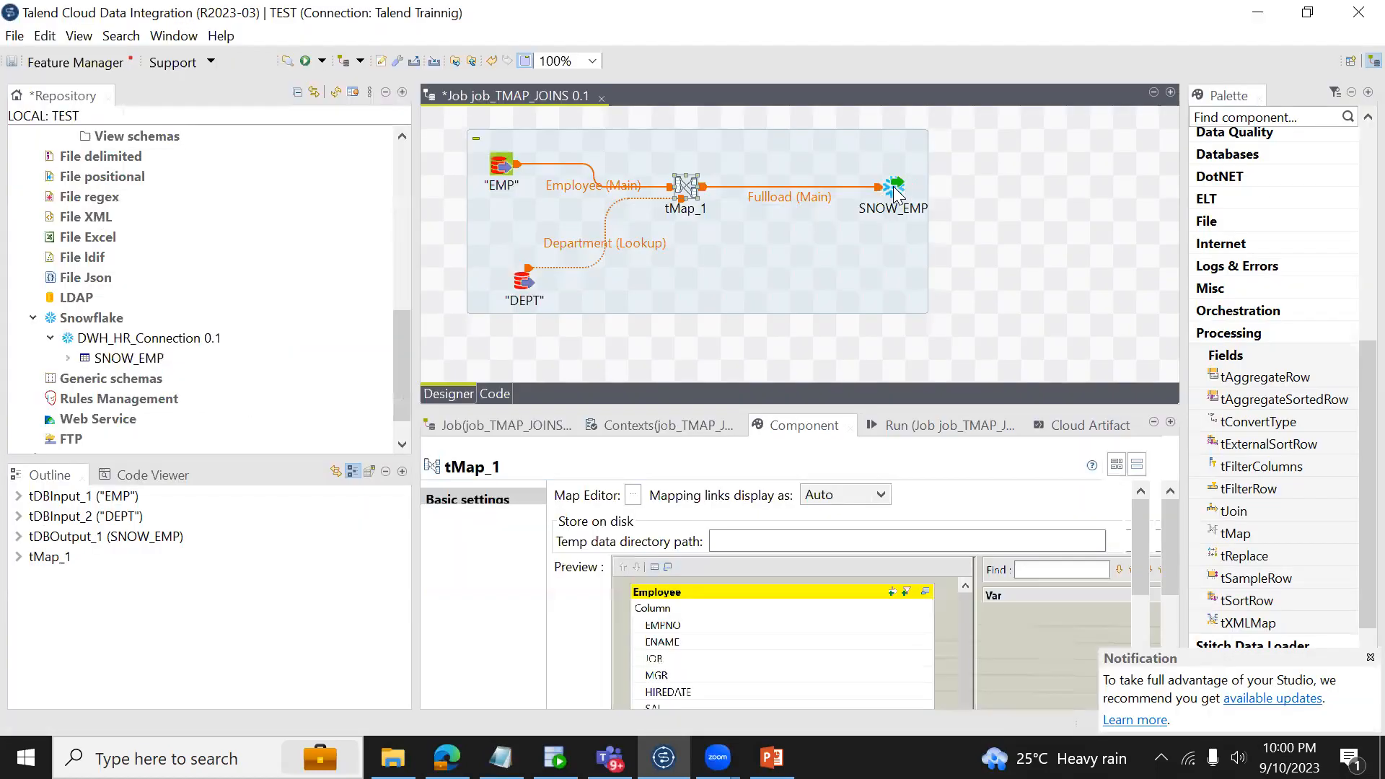
left_click(893, 187)
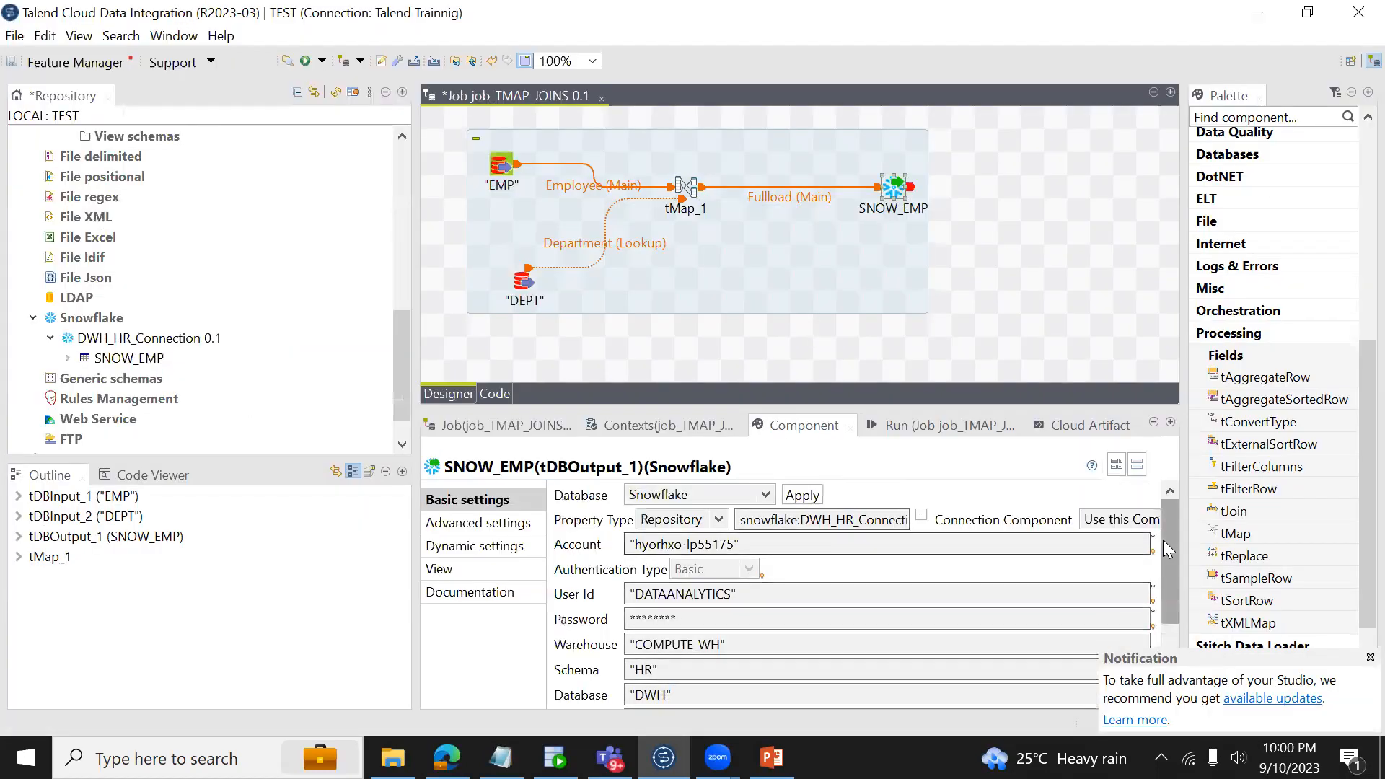
scroll(1163, 540, "down", 3)
left_click(690, 675)
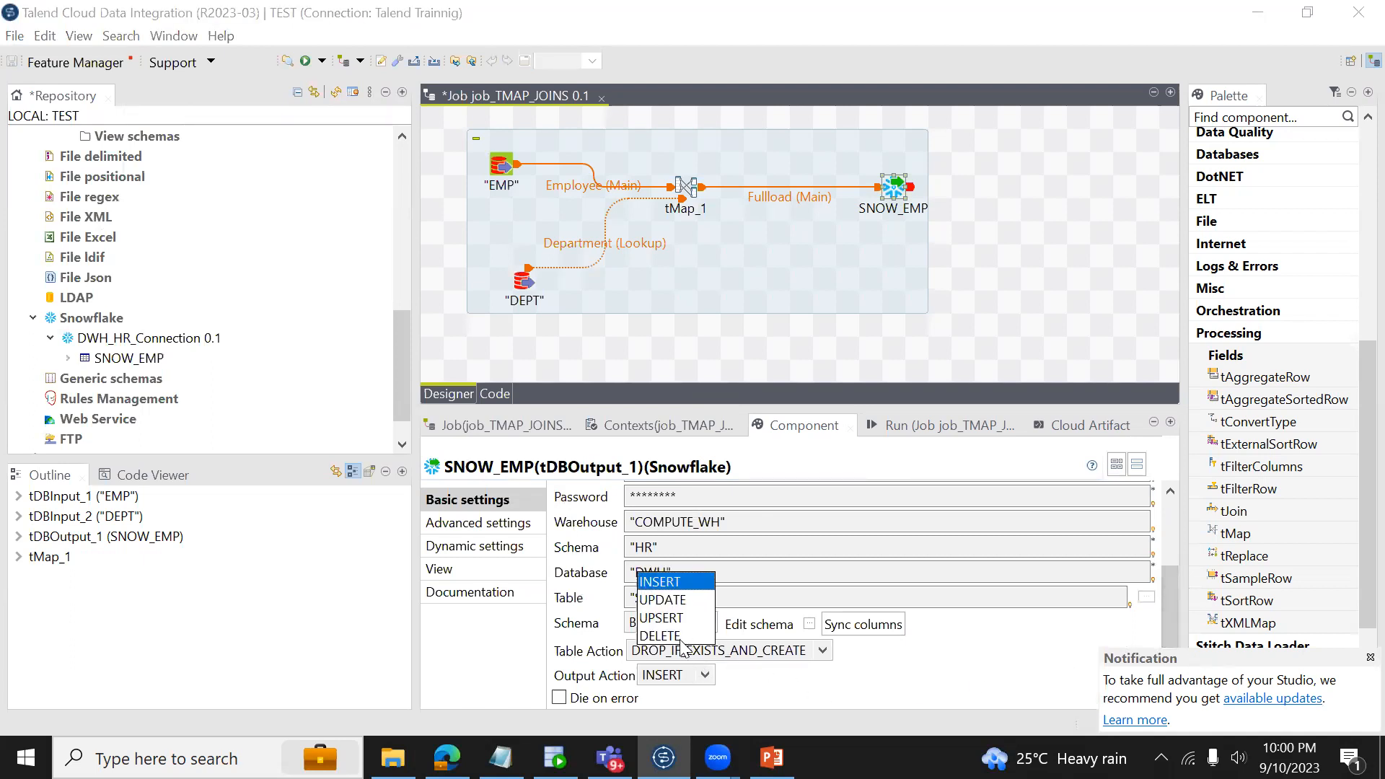
left_click(661, 313)
Step: Save job_TMAP_JOINS and run it
left_click(12, 61)
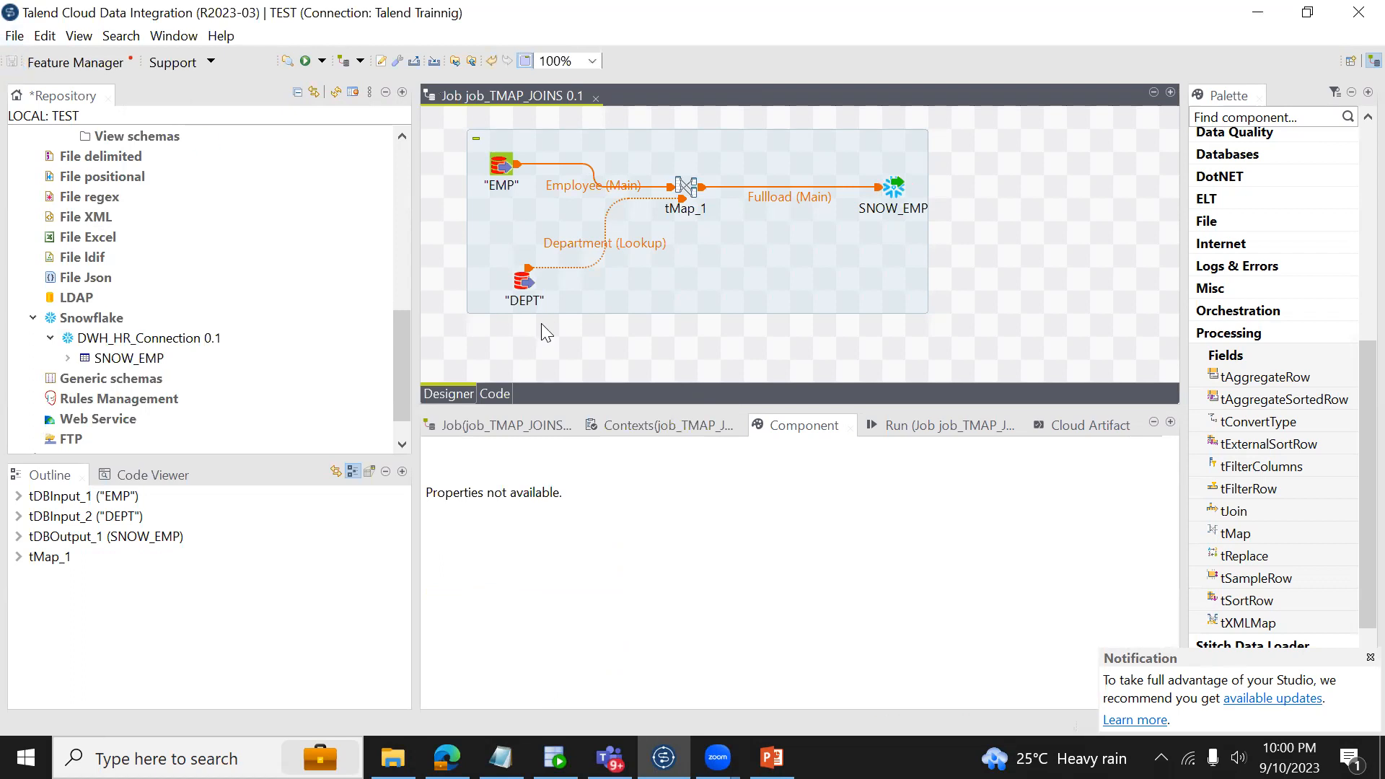
left_click(909, 426)
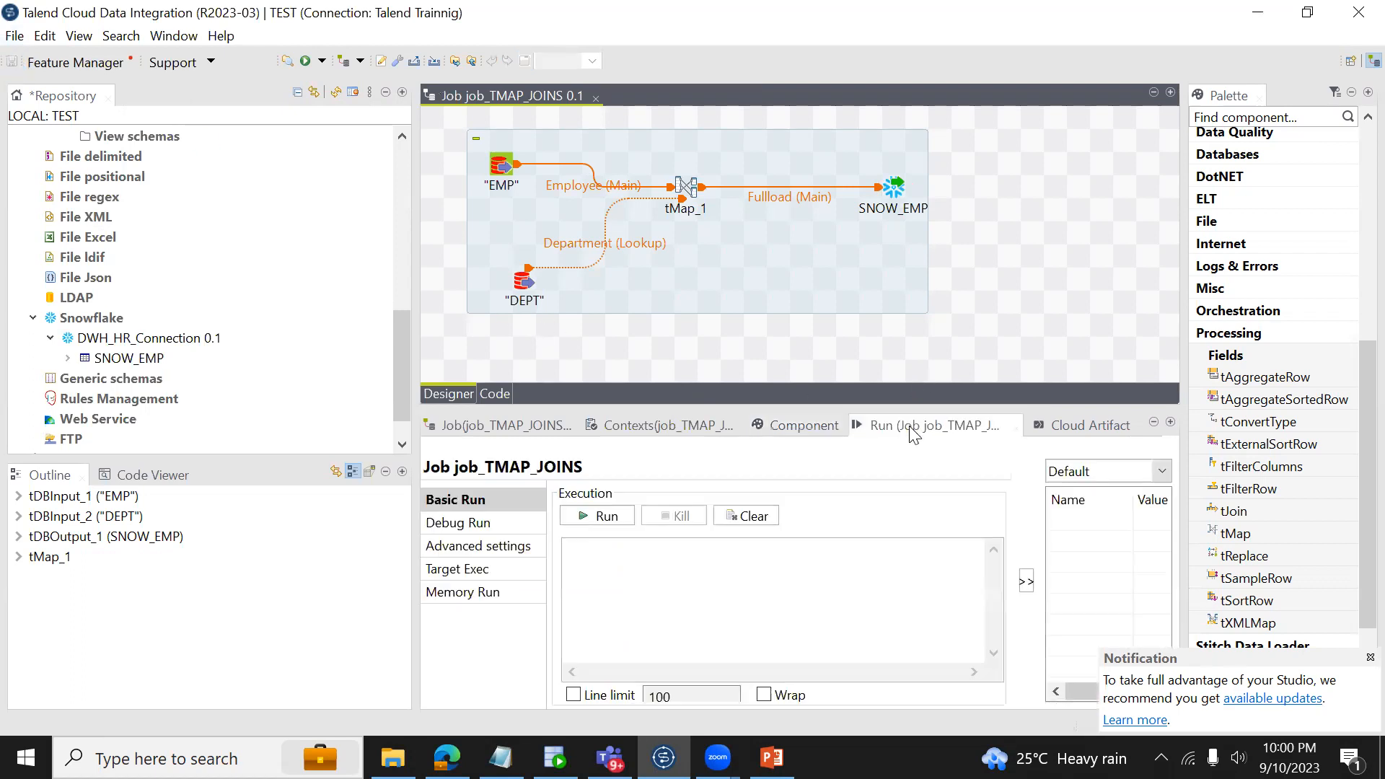
left_click(601, 517)
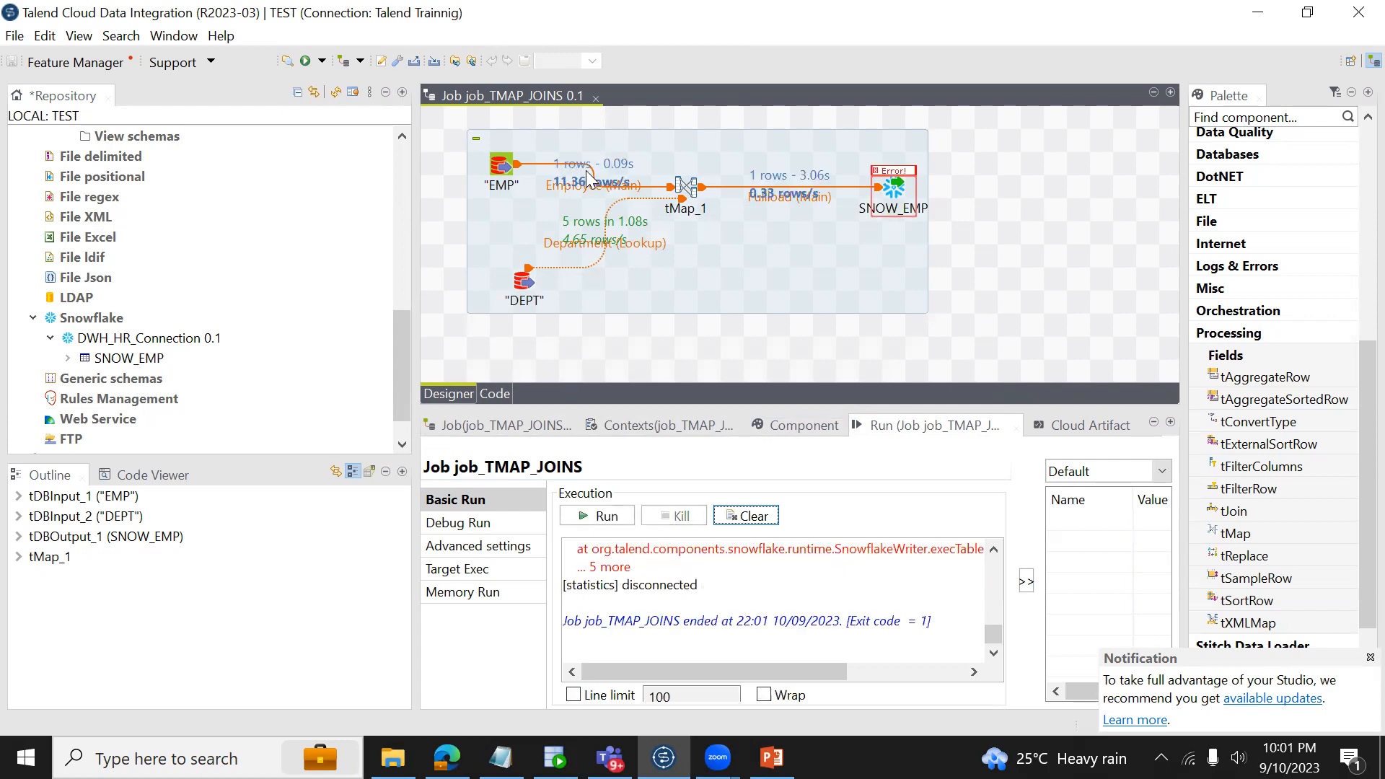
Step: Examine the job's run log for the cause of the error in the SNOW_EMP output component
left_click(888, 199)
key("F6")
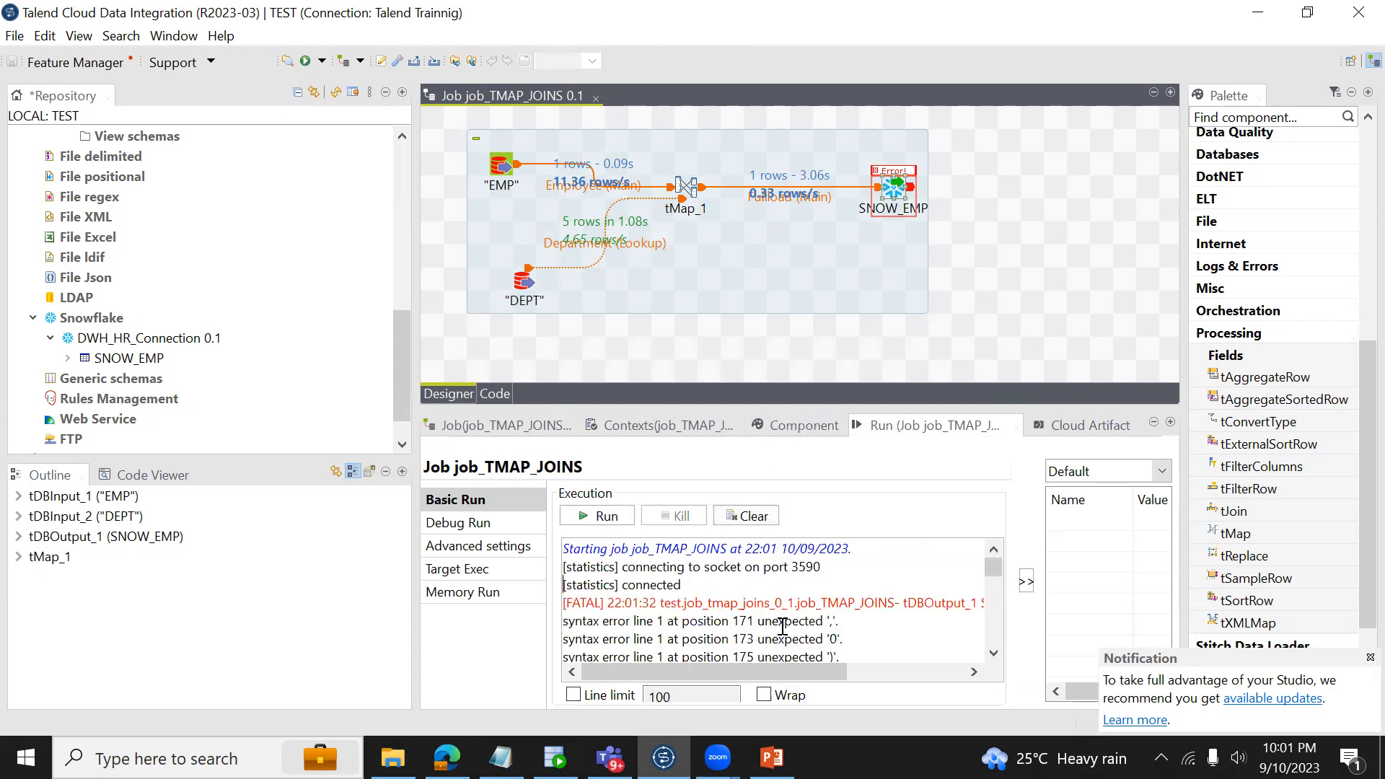
key("End")
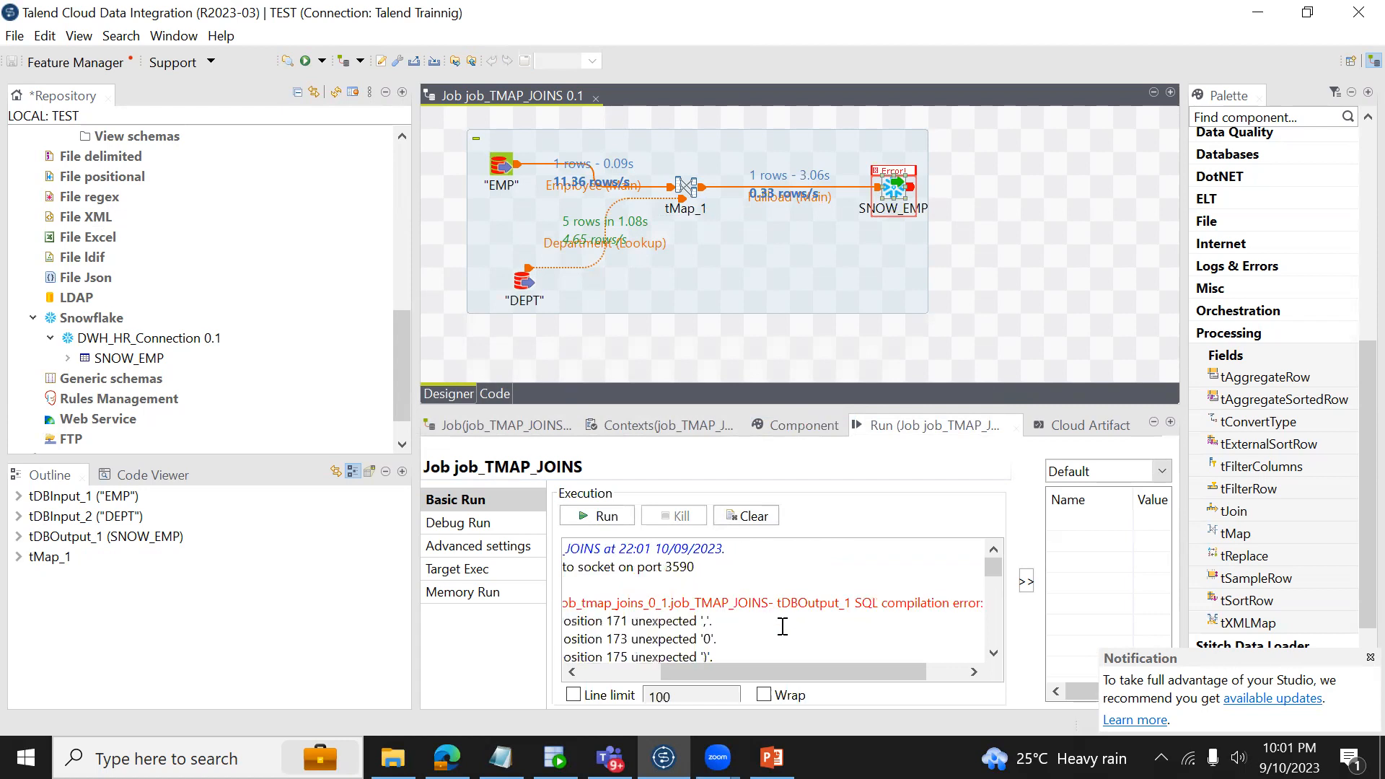
key("Down")
key("Down")
key("Down")
key("Down")
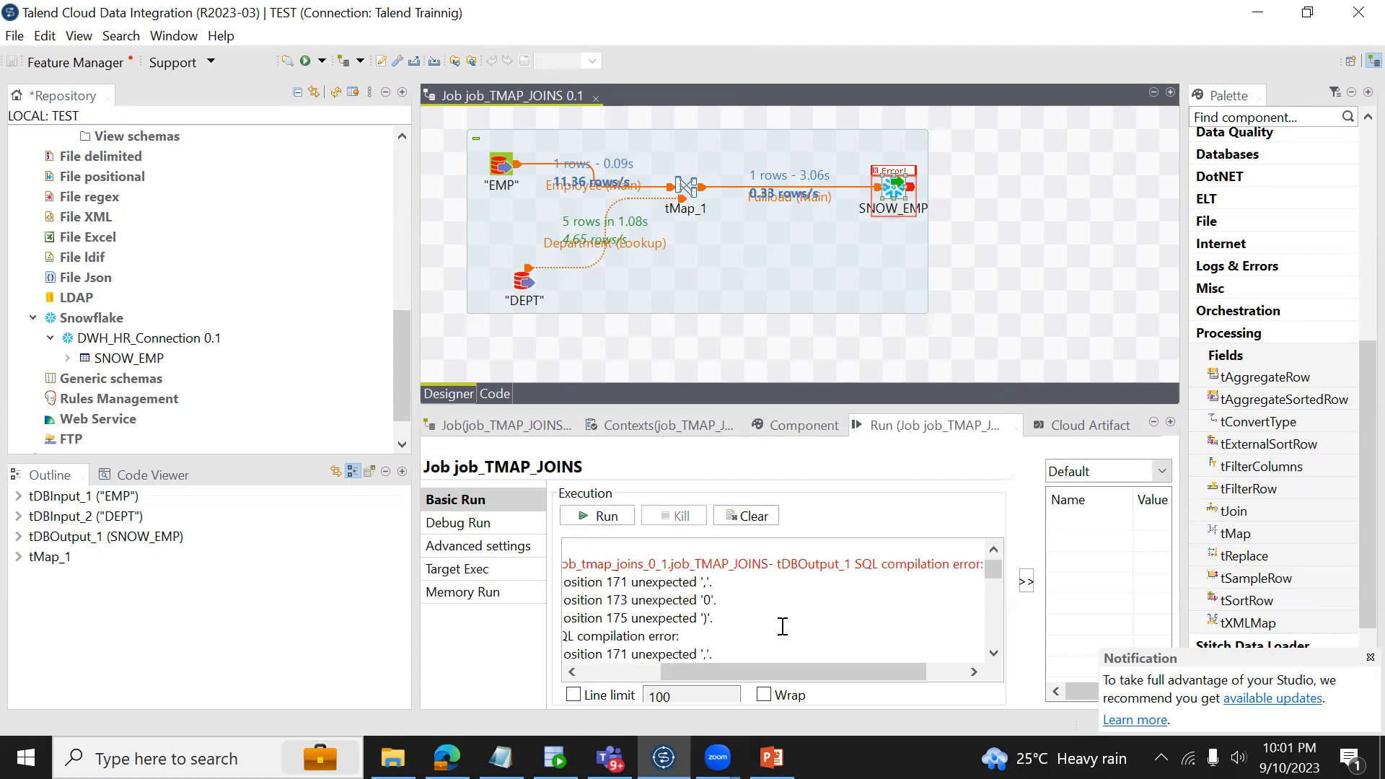
key("Down")
key("Down")
key("Down")
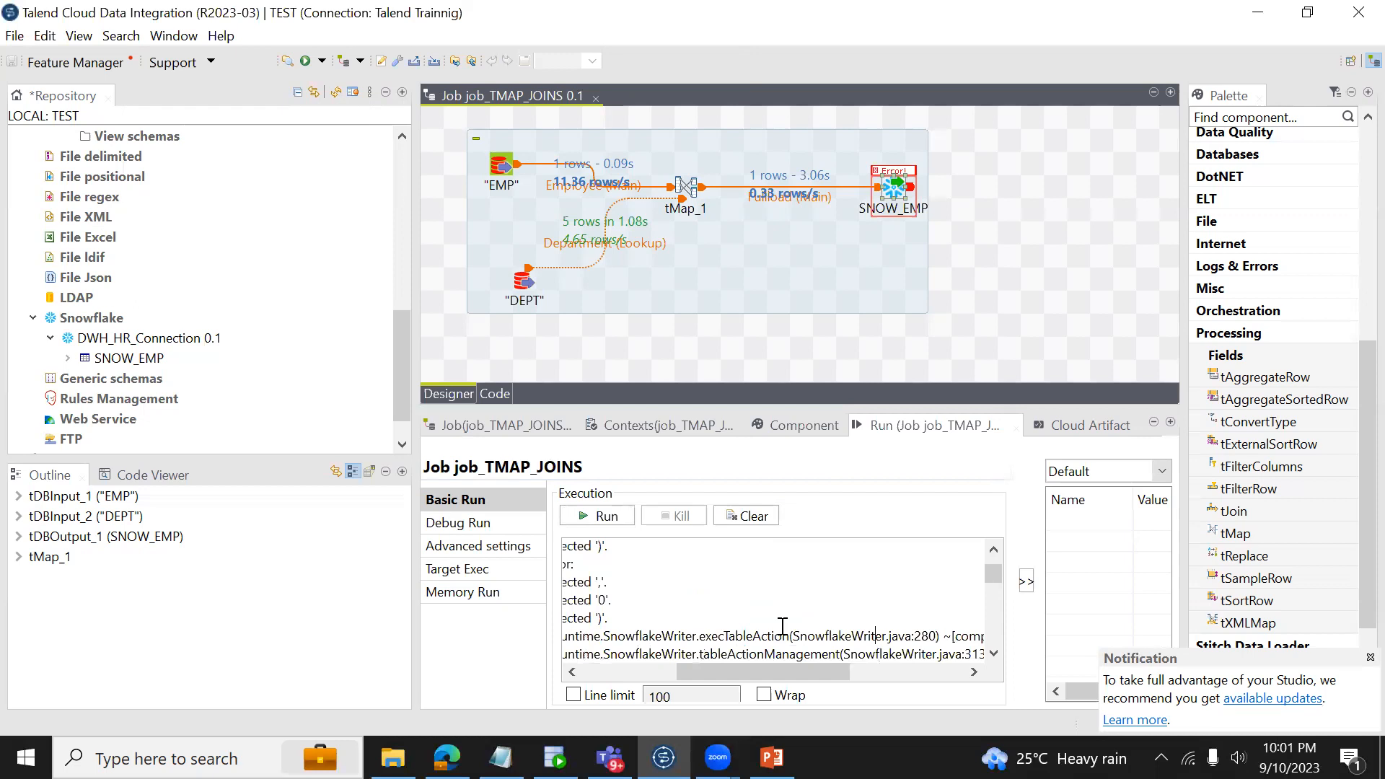
key("Down")
key("Down")
key("Down")
key("Down")
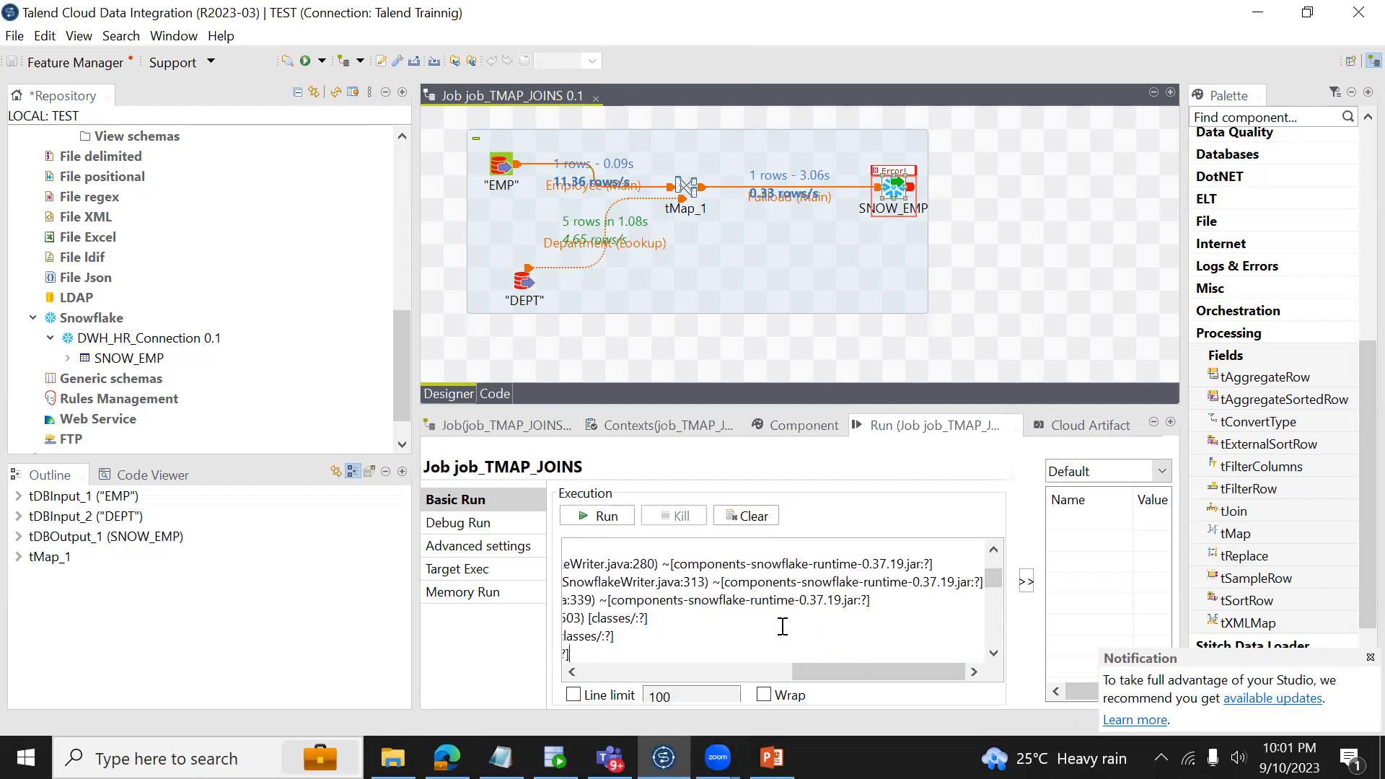
key("Down")
key("Down")
key("Down")
key("Down")
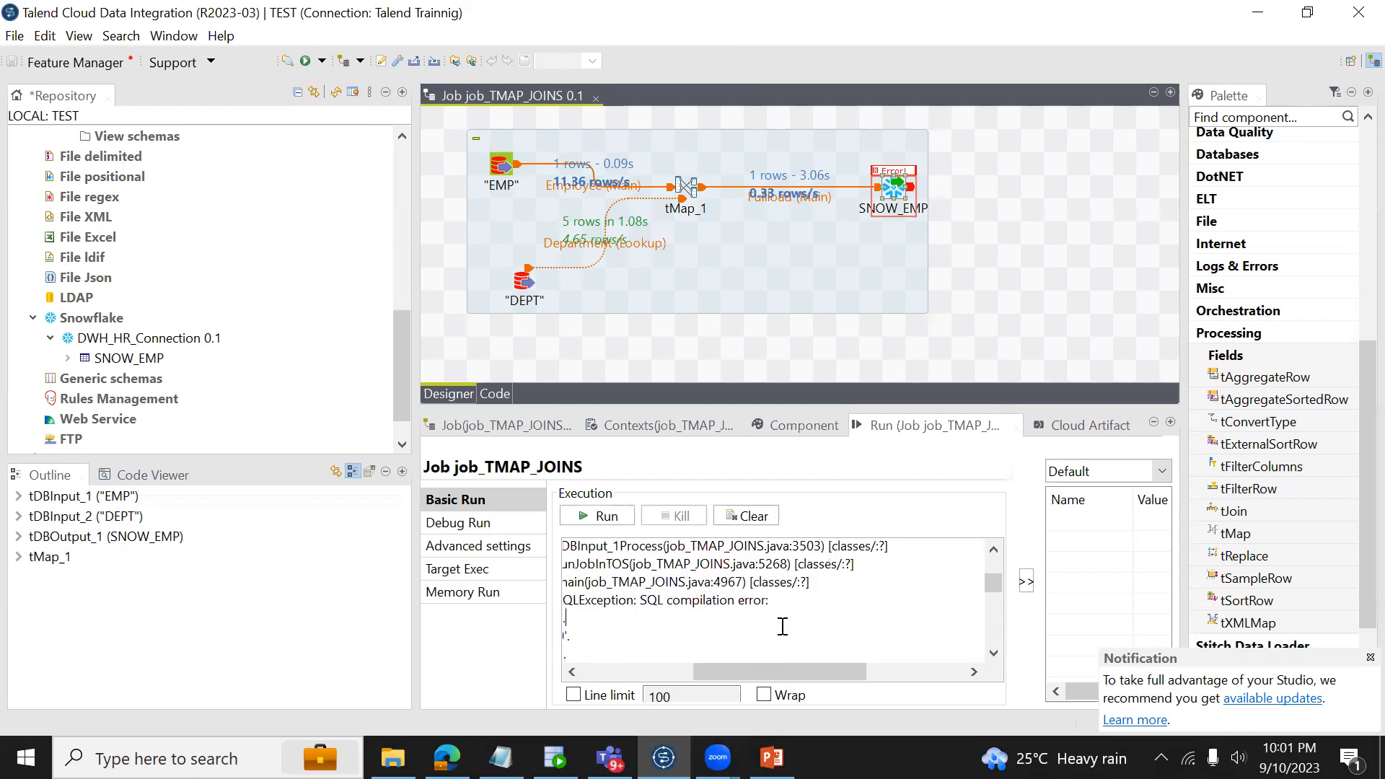
key("Home")
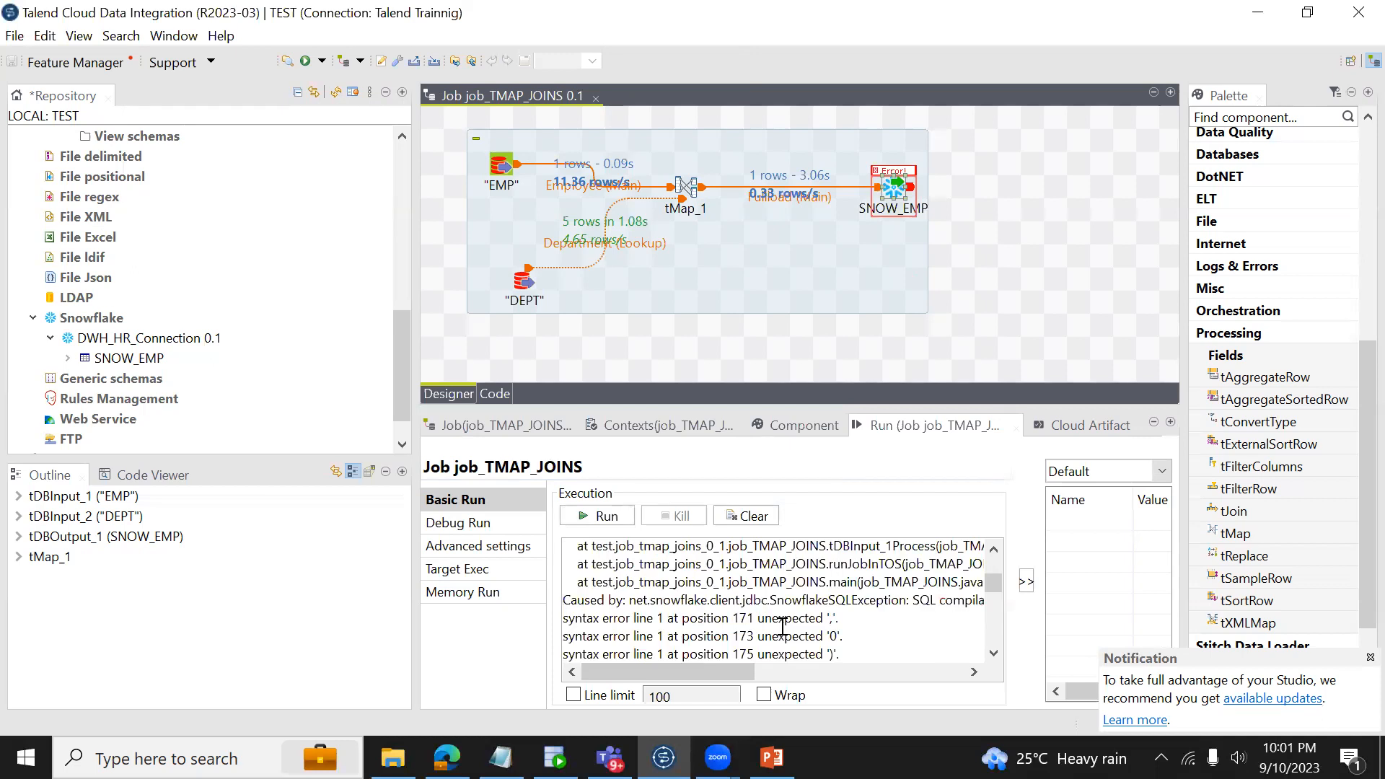
key("shift+End")
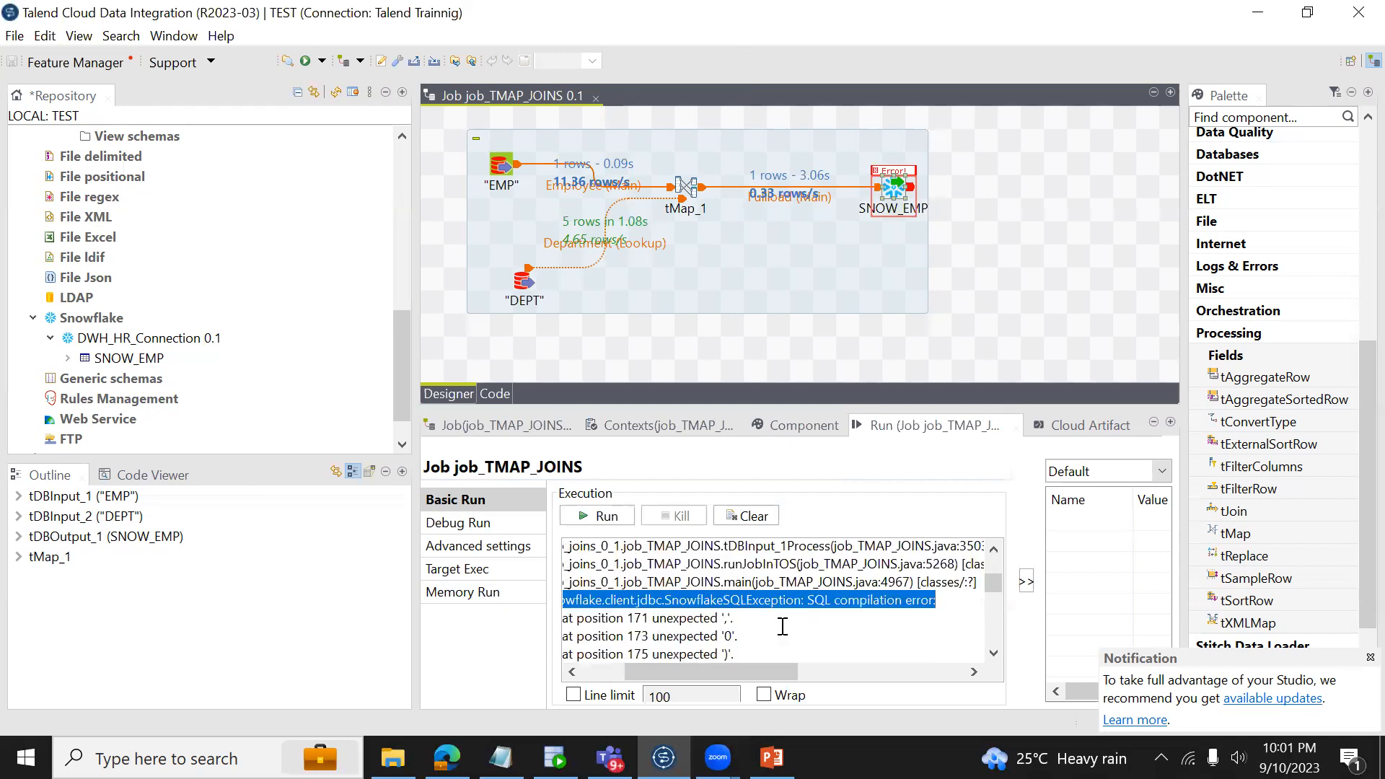
left_click(783, 626)
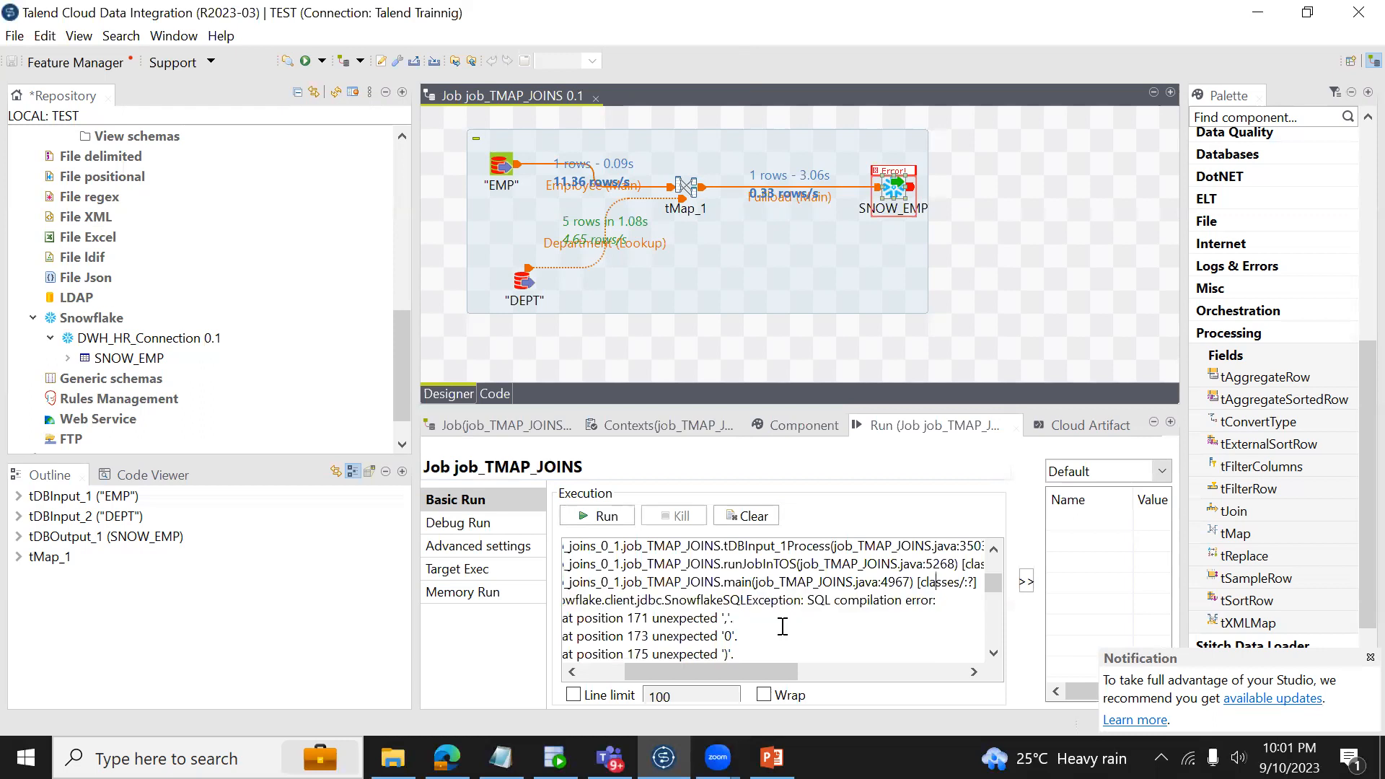
Step: Review SNOW_EMP's table and output action settings, dismiss the update notification, and go back to the run log
left_click(893, 193)
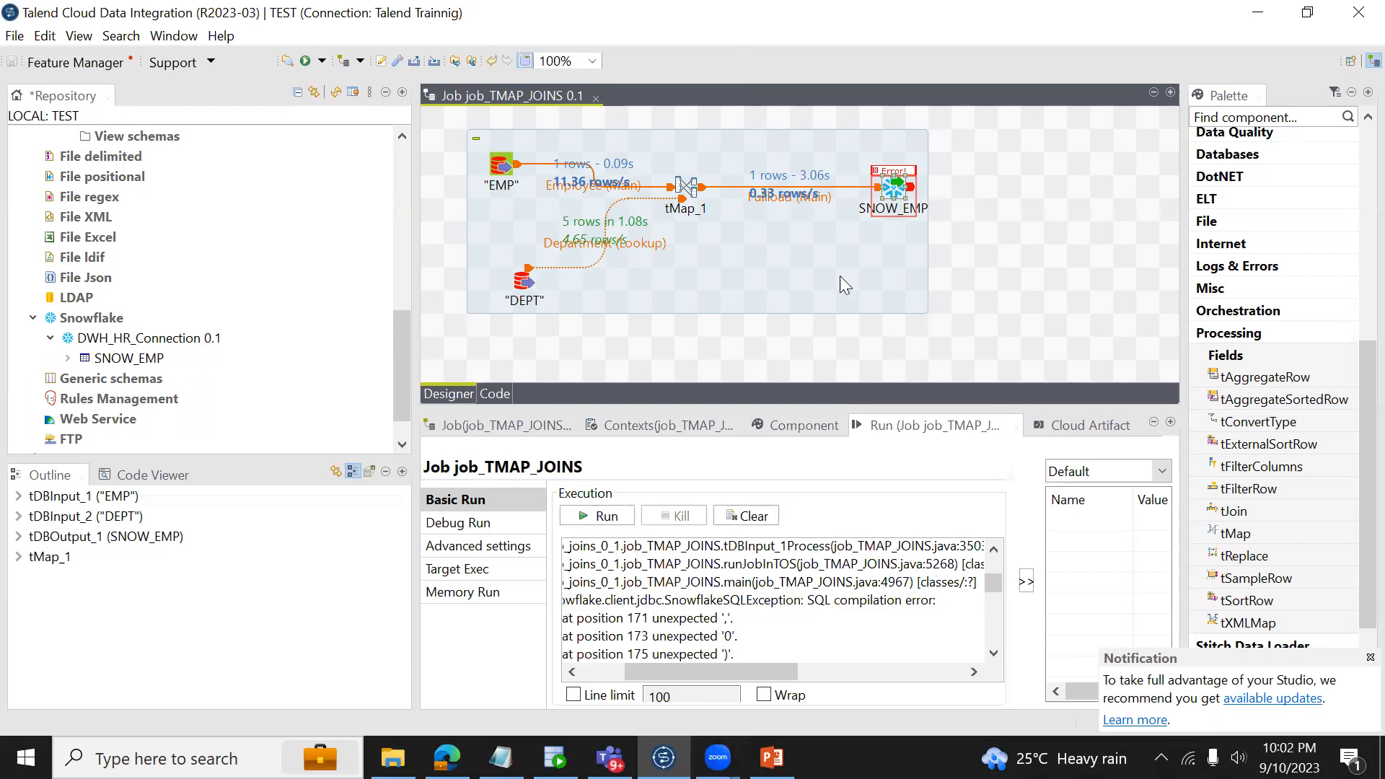
left_click(784, 416)
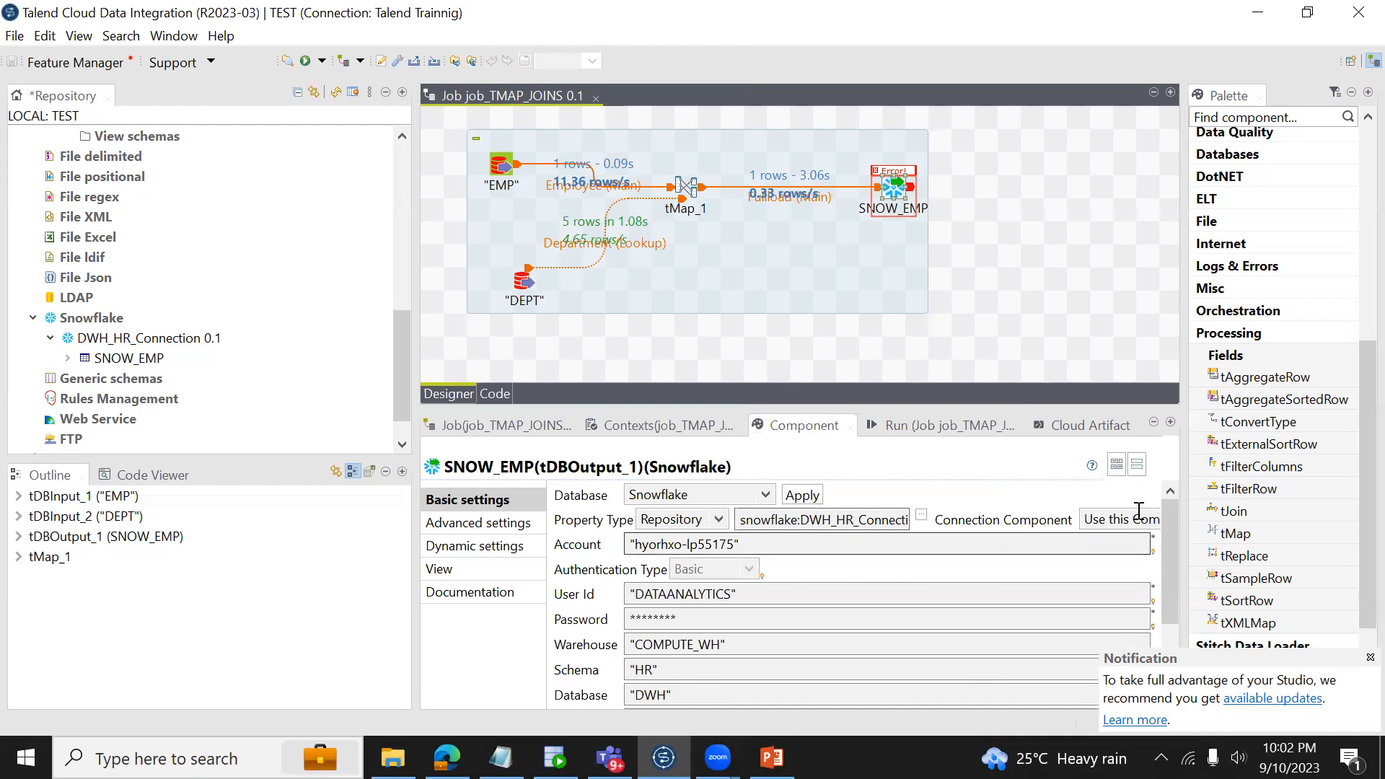
scroll(1177, 596, "down", 3)
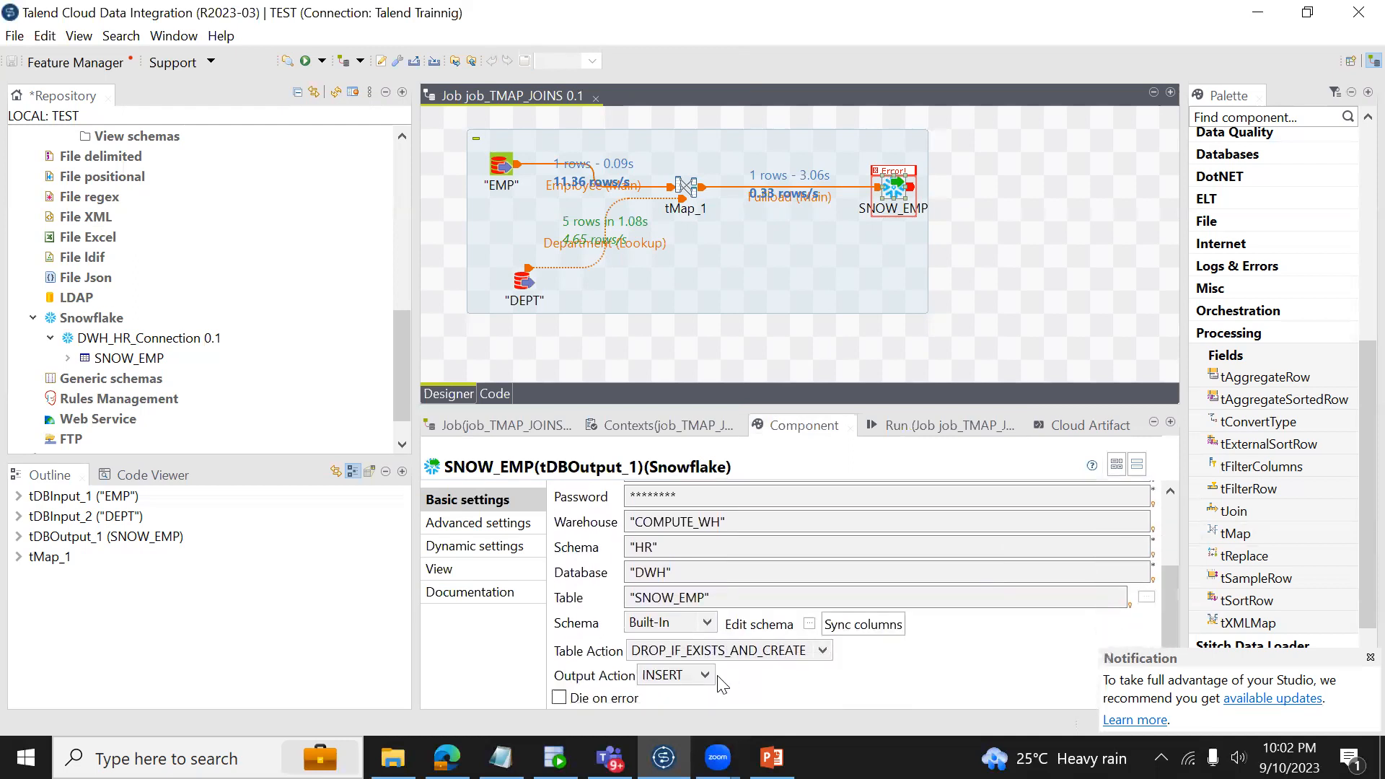
left_click(1370, 657)
left_click(913, 427)
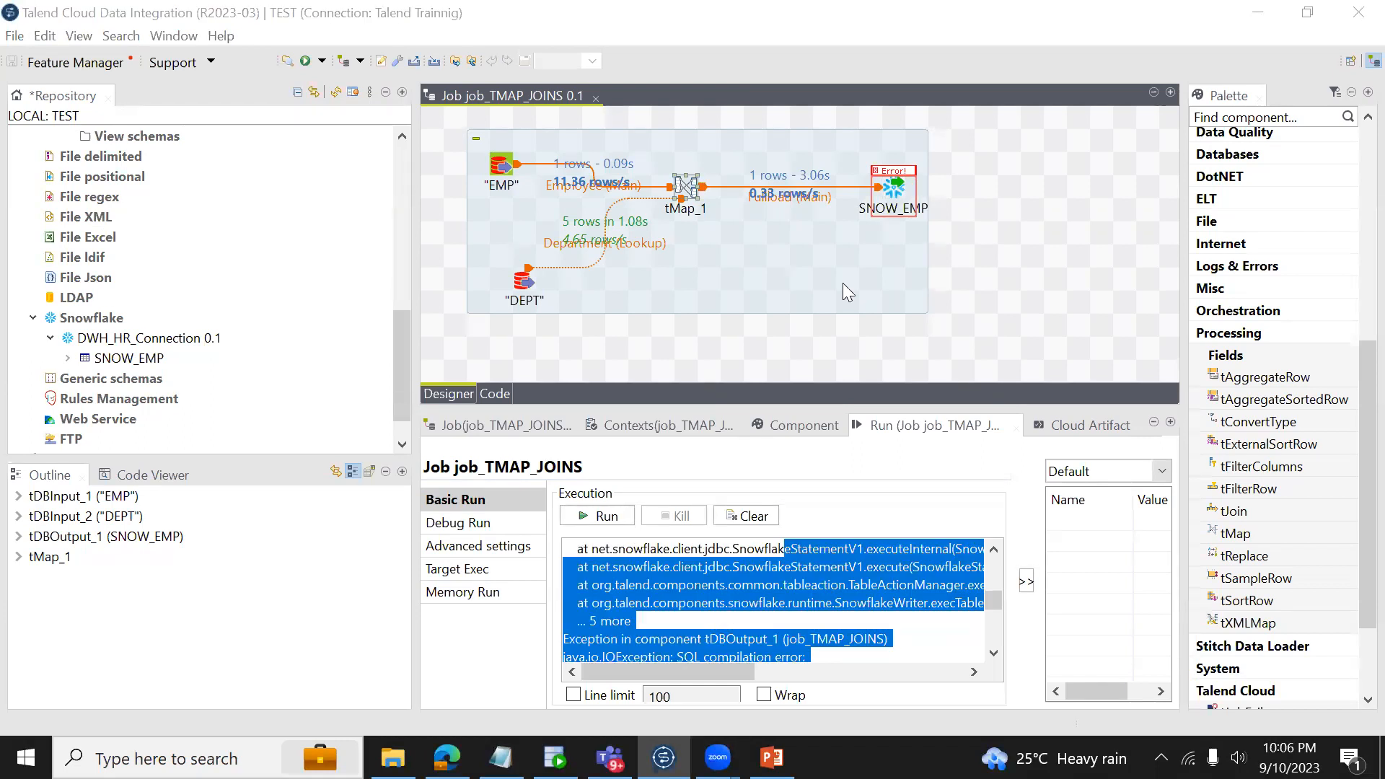
Step: Copy the complete run log of job_TMAP_JOINS and paste it into the blank Notepad document
left_click(896, 201)
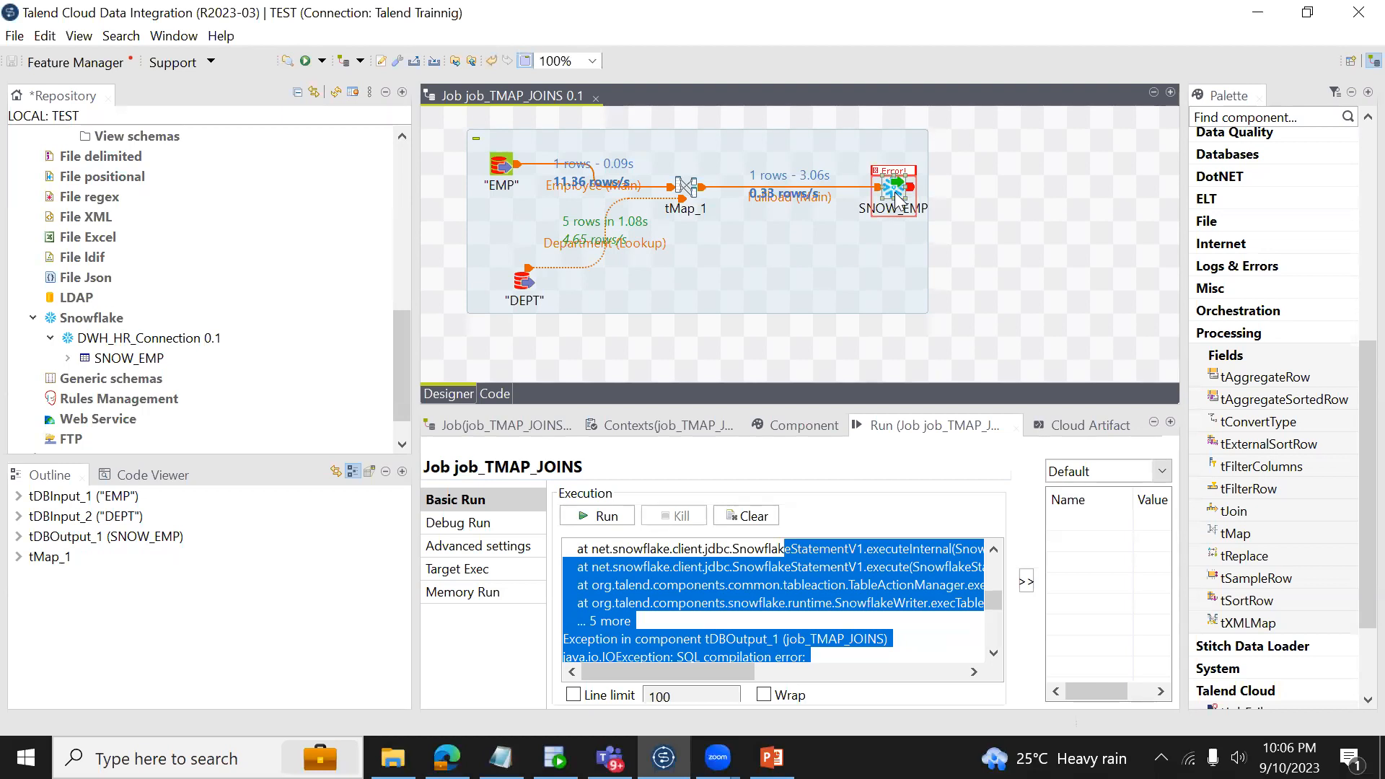
left_click(775, 619)
key("ctrl+a")
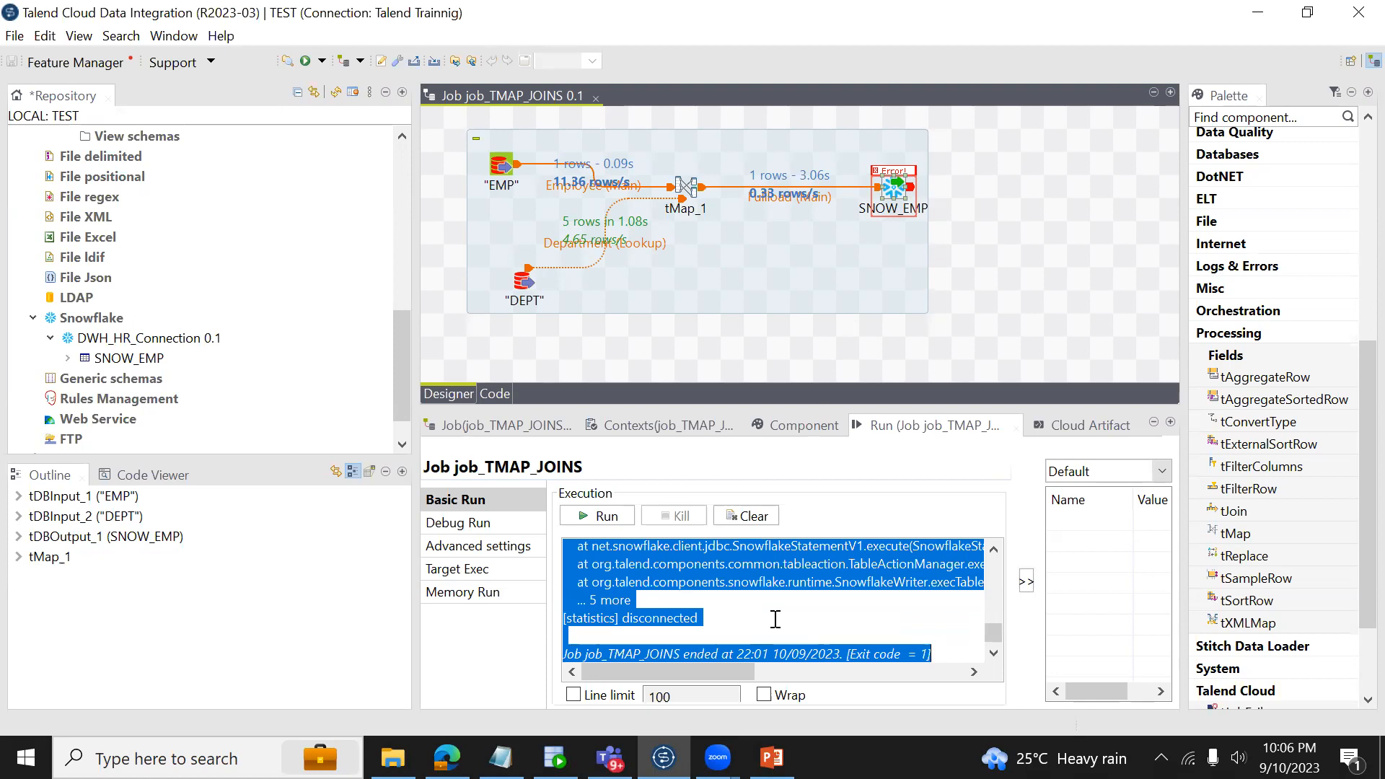
left_click(501, 758)
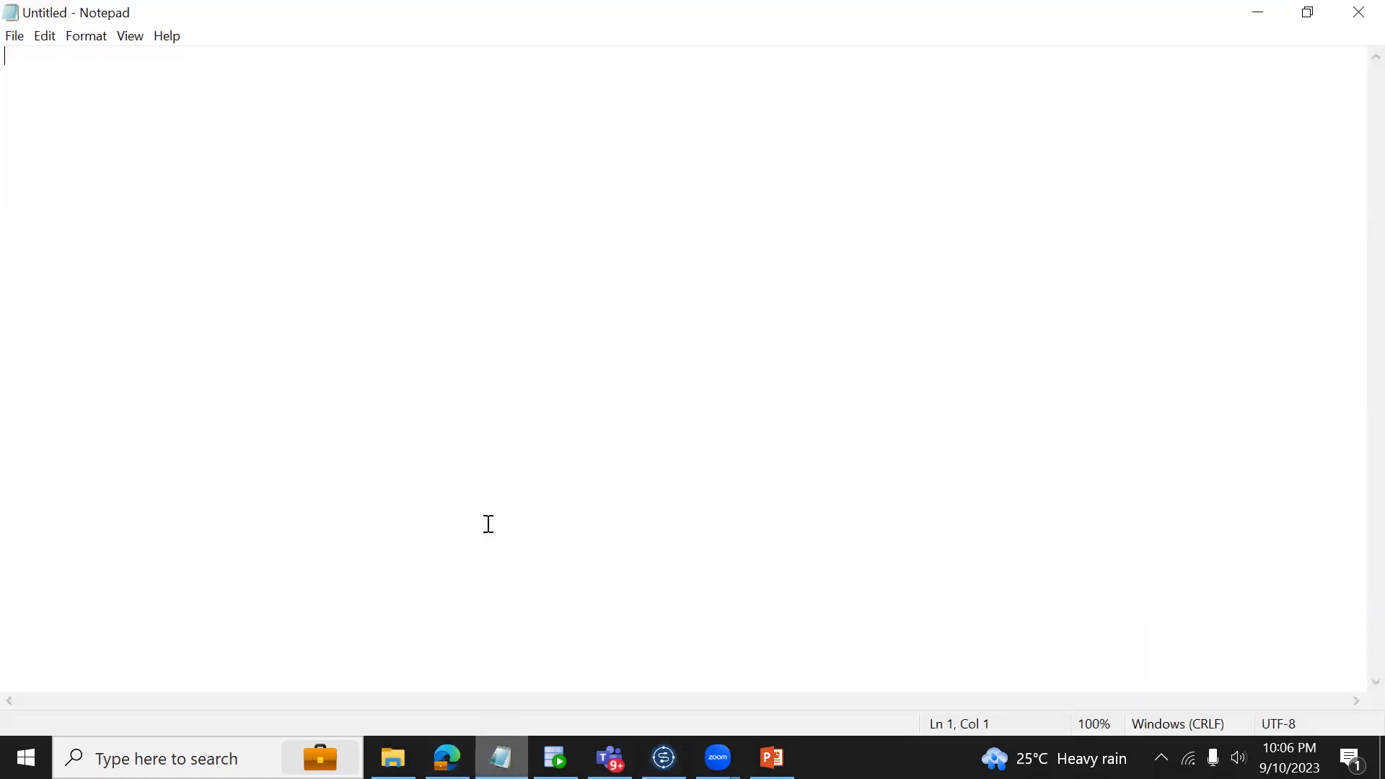
key("ctrl+v")
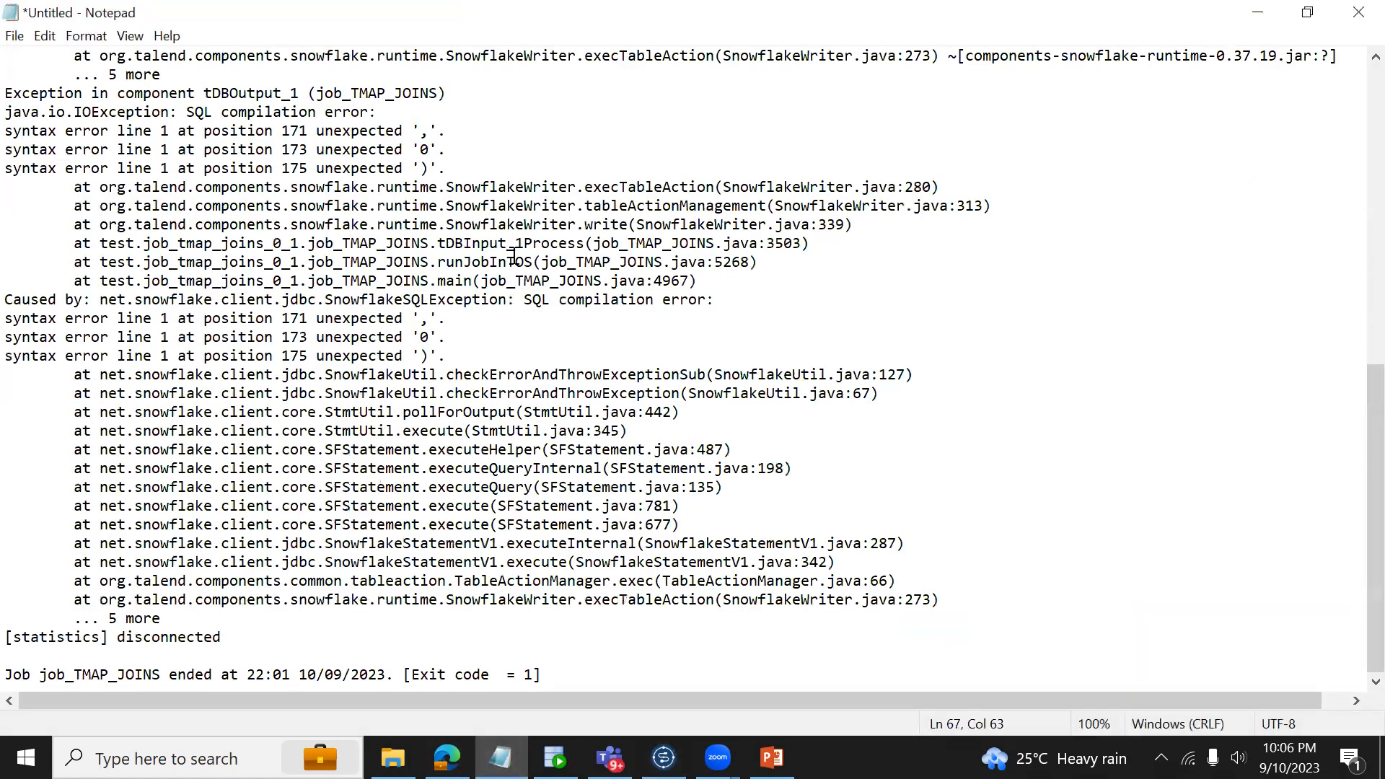
Step: Read the pasted log from its beginning and highlight the SQL compilation error text in the "Caused by" line
left_click(514, 257)
key("Delete")
key("Delete")
key("ctrl+z")
key("ctrl+Home")
key("Down")
key("Down")
key("Down")
key("Down")
key("Down")
key("Down")
key("Down")
key("Down")
key("Down")
key("Down")
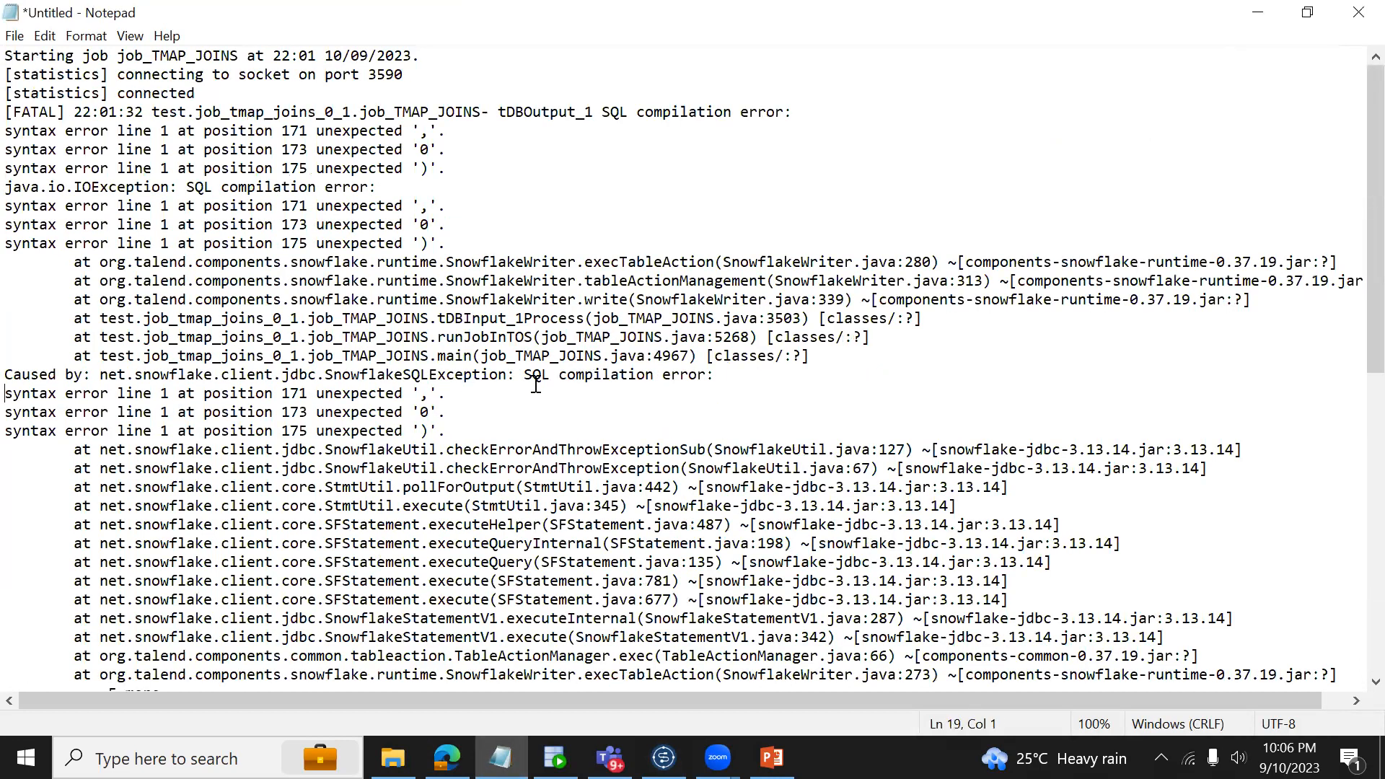
left_click_drag(524, 374, 718, 374)
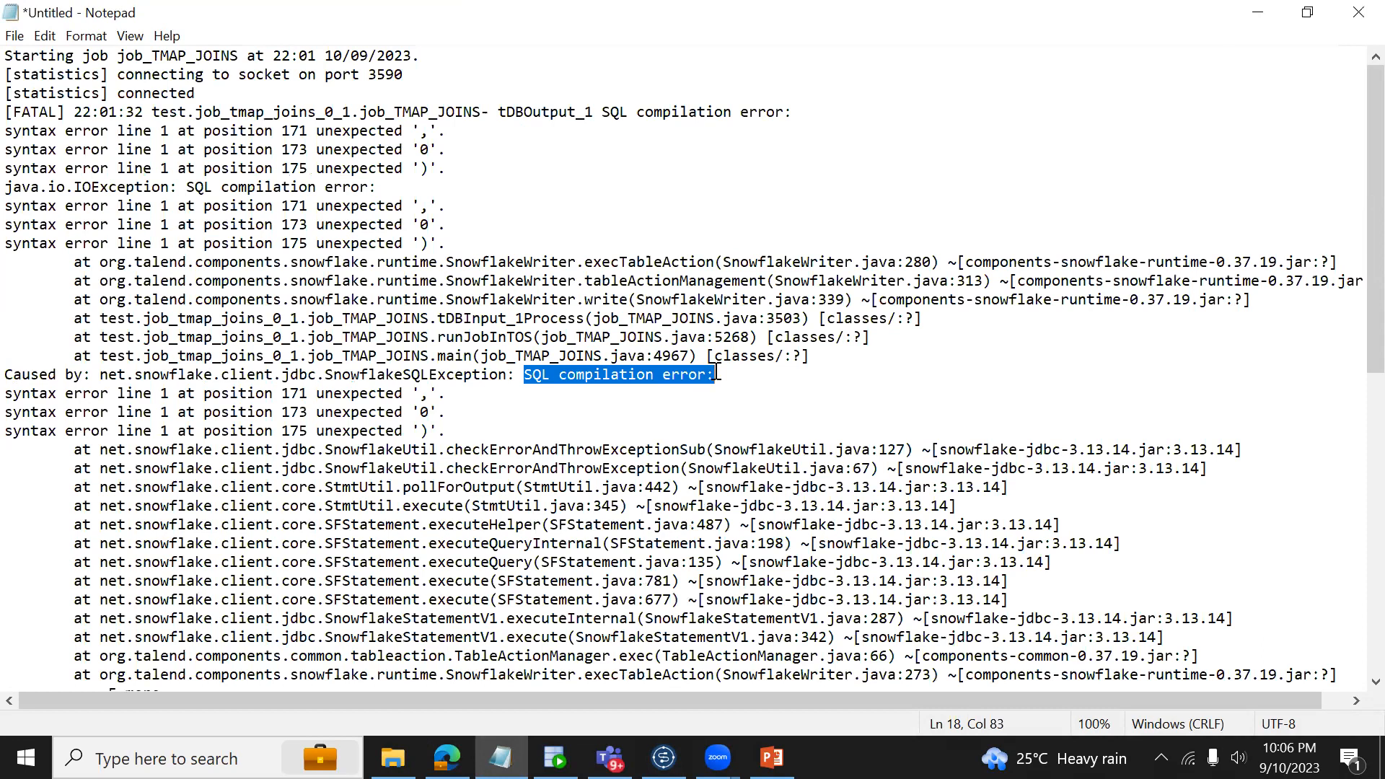
Step: Switch back to Talend and review the connection, table action and output action settings of SNOW_EMP
left_click(664, 757)
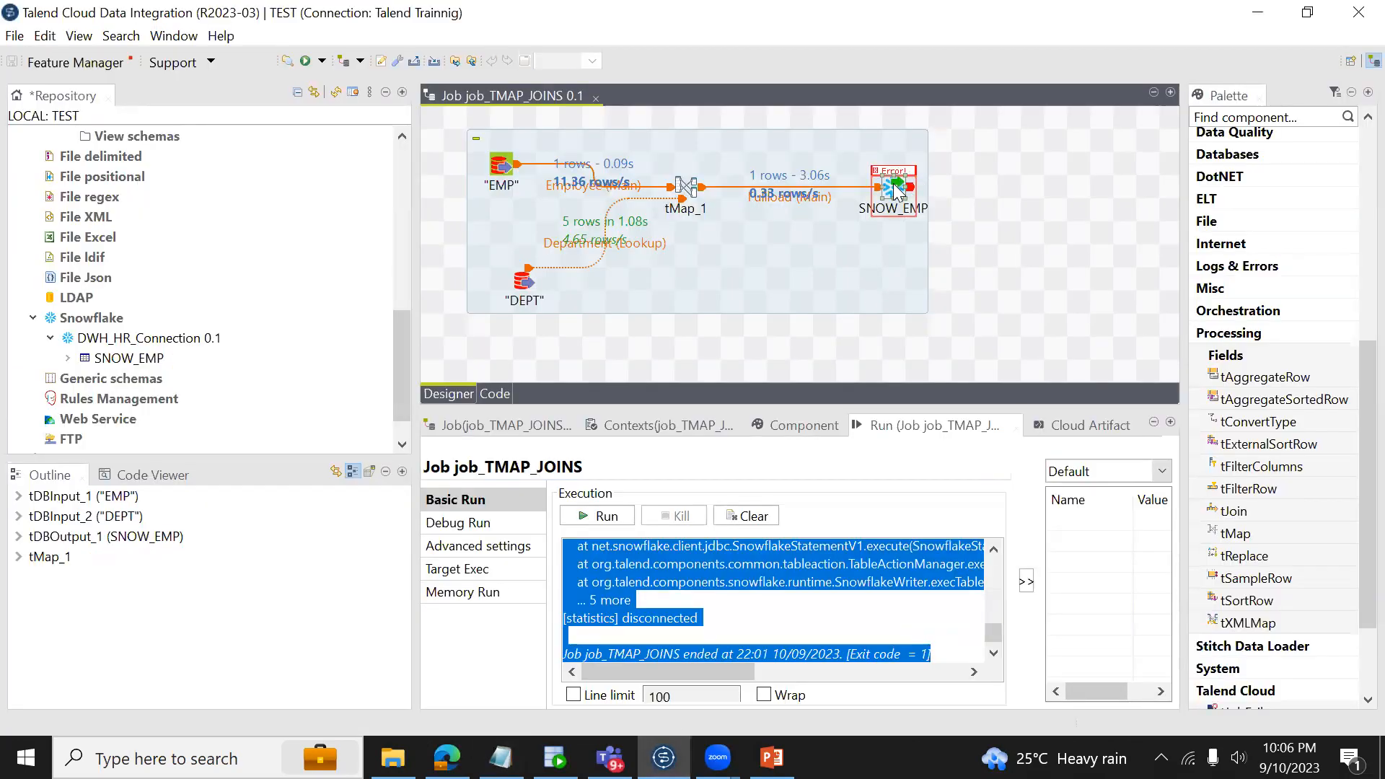
left_click(780, 426)
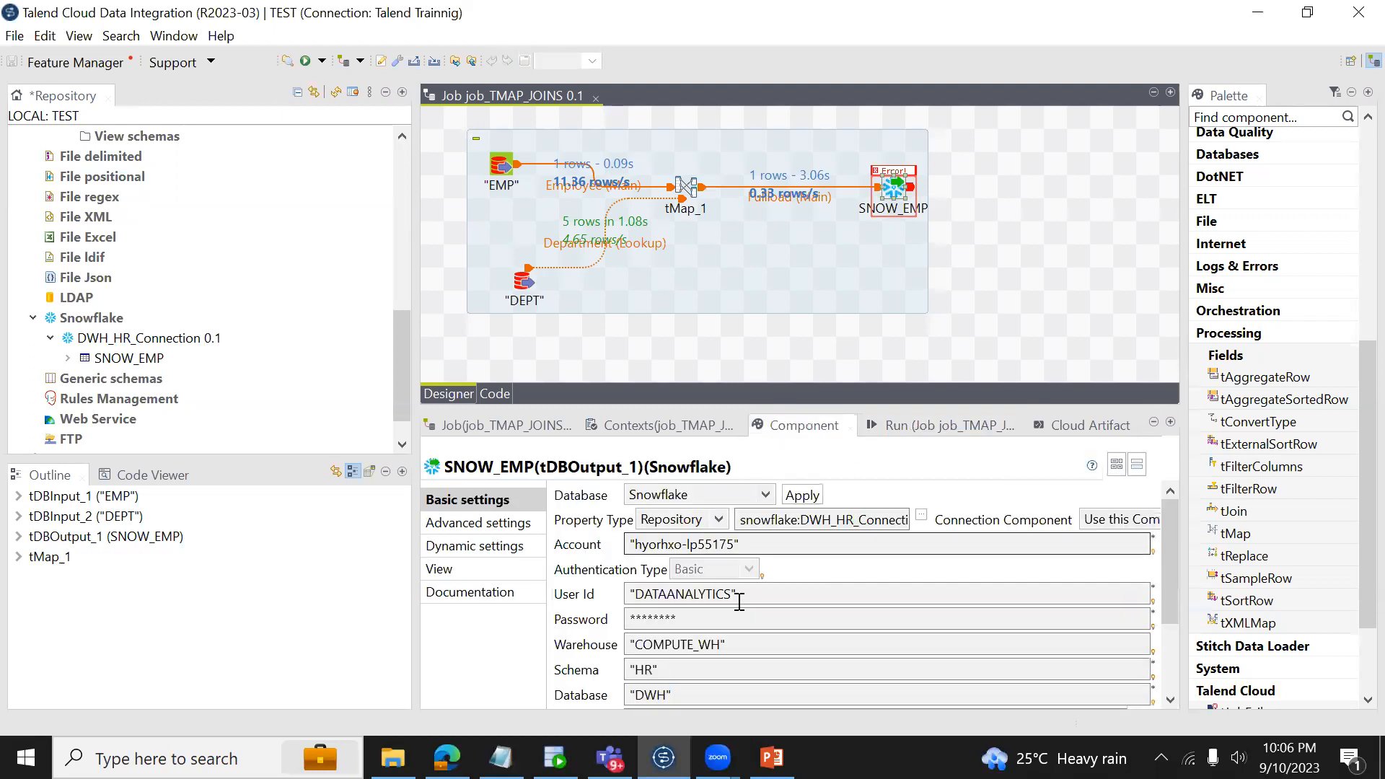
left_click_drag(1167, 560, 1177, 658)
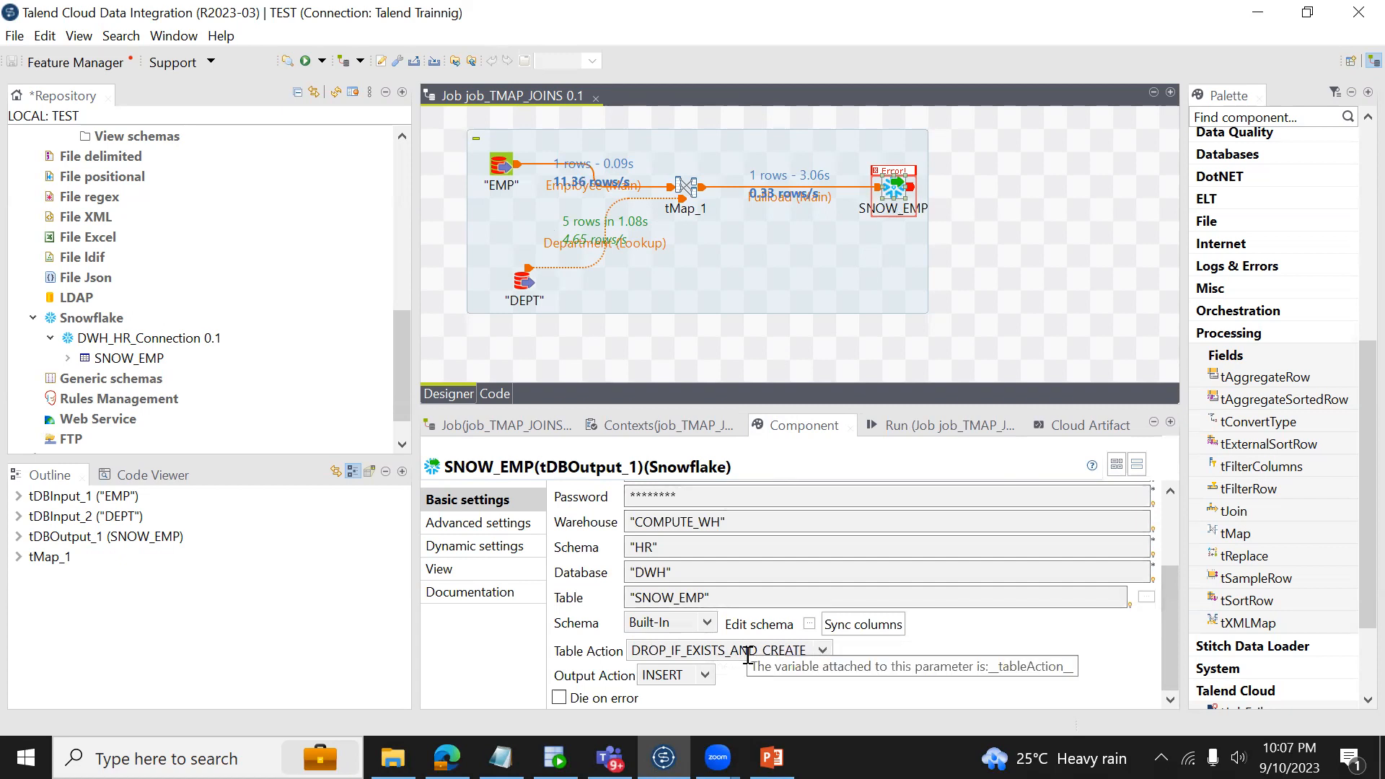
left_click(524, 292)
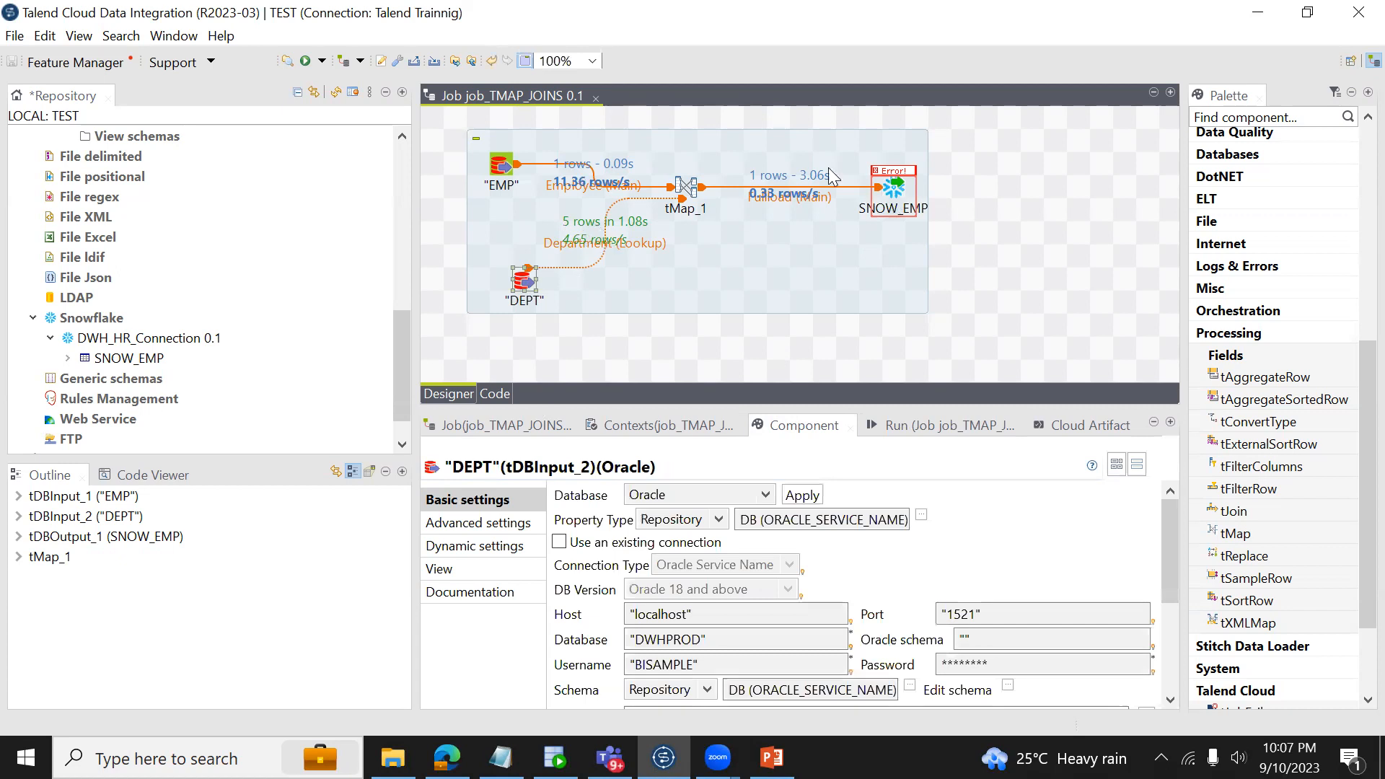
left_click(898, 189)
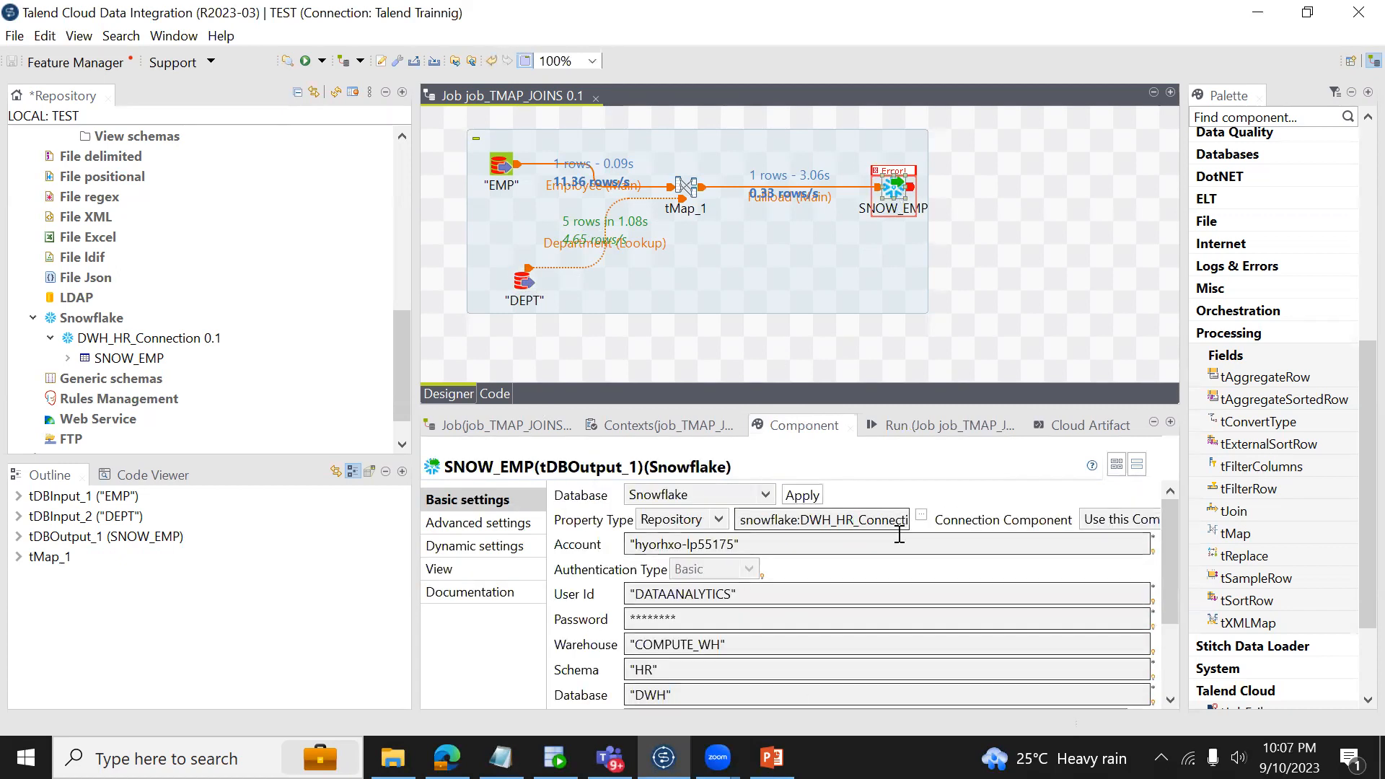
scroll(1168, 649, "down", 3)
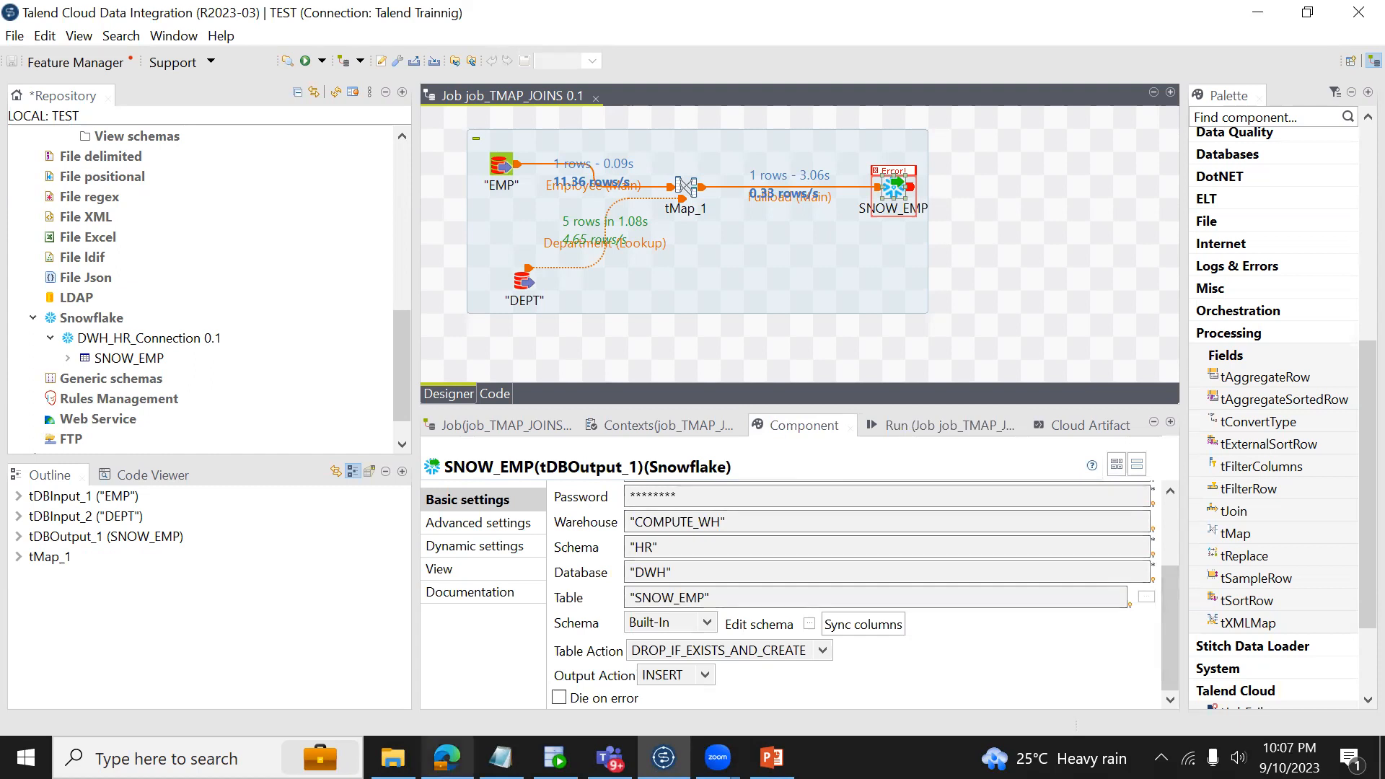
Step: Switch to Snowflake in the browser and open the query history under Activity
left_click(447, 756)
left_click(72, 186)
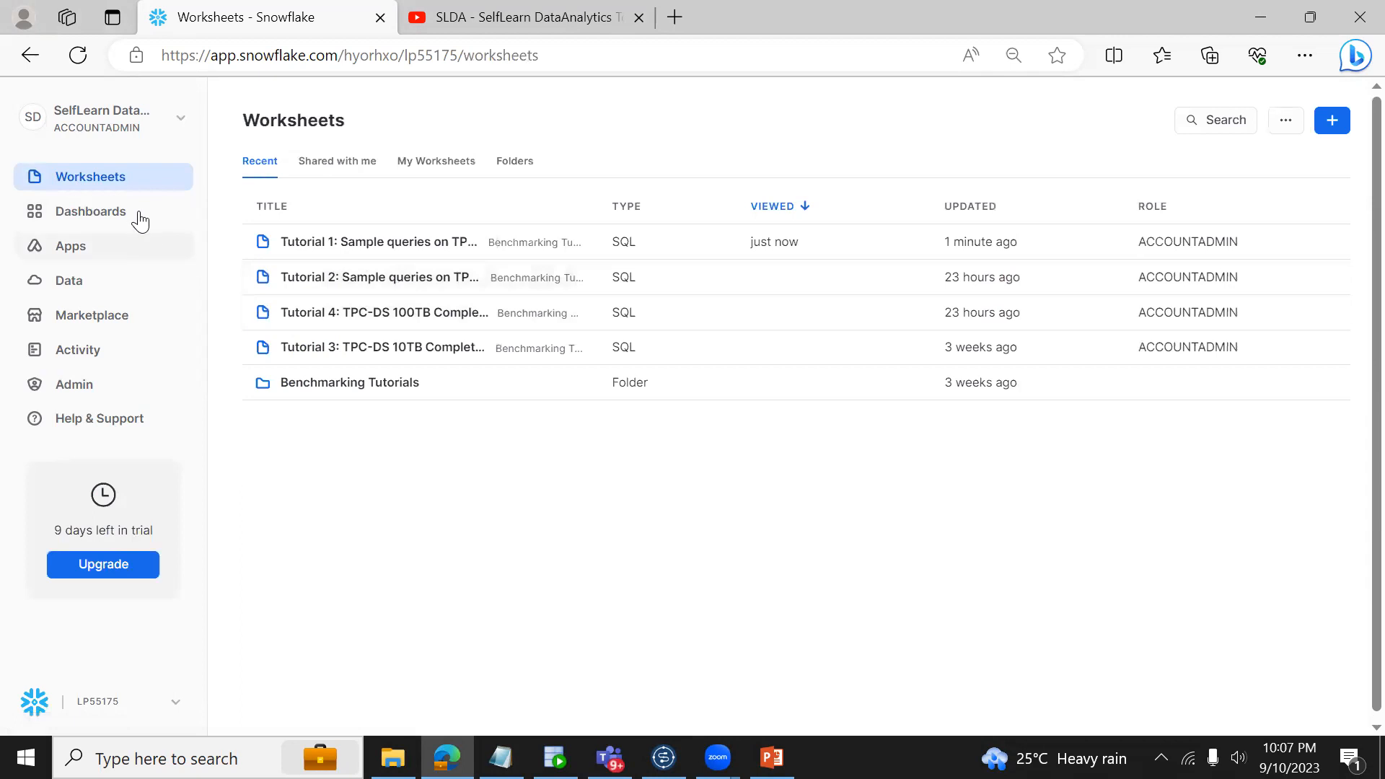
left_click(77, 351)
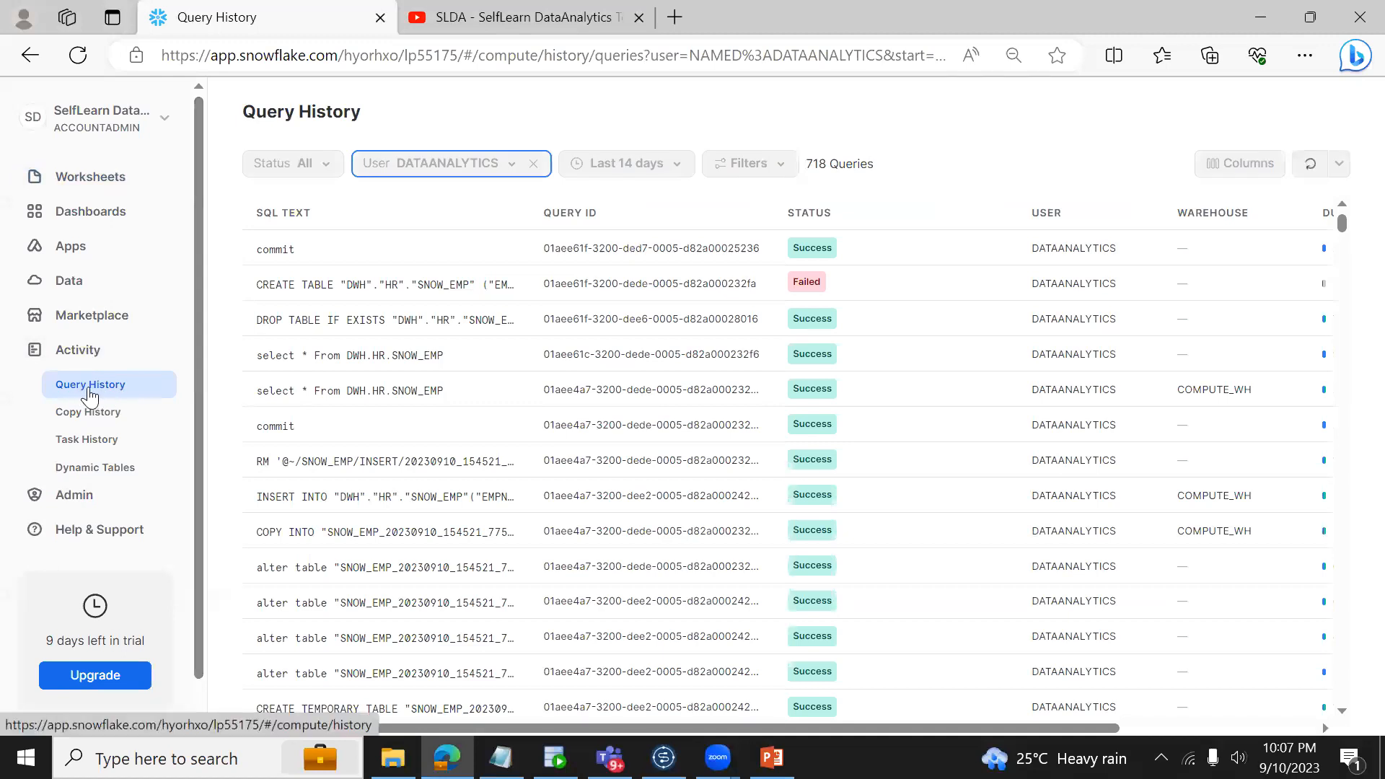
left_click(90, 394)
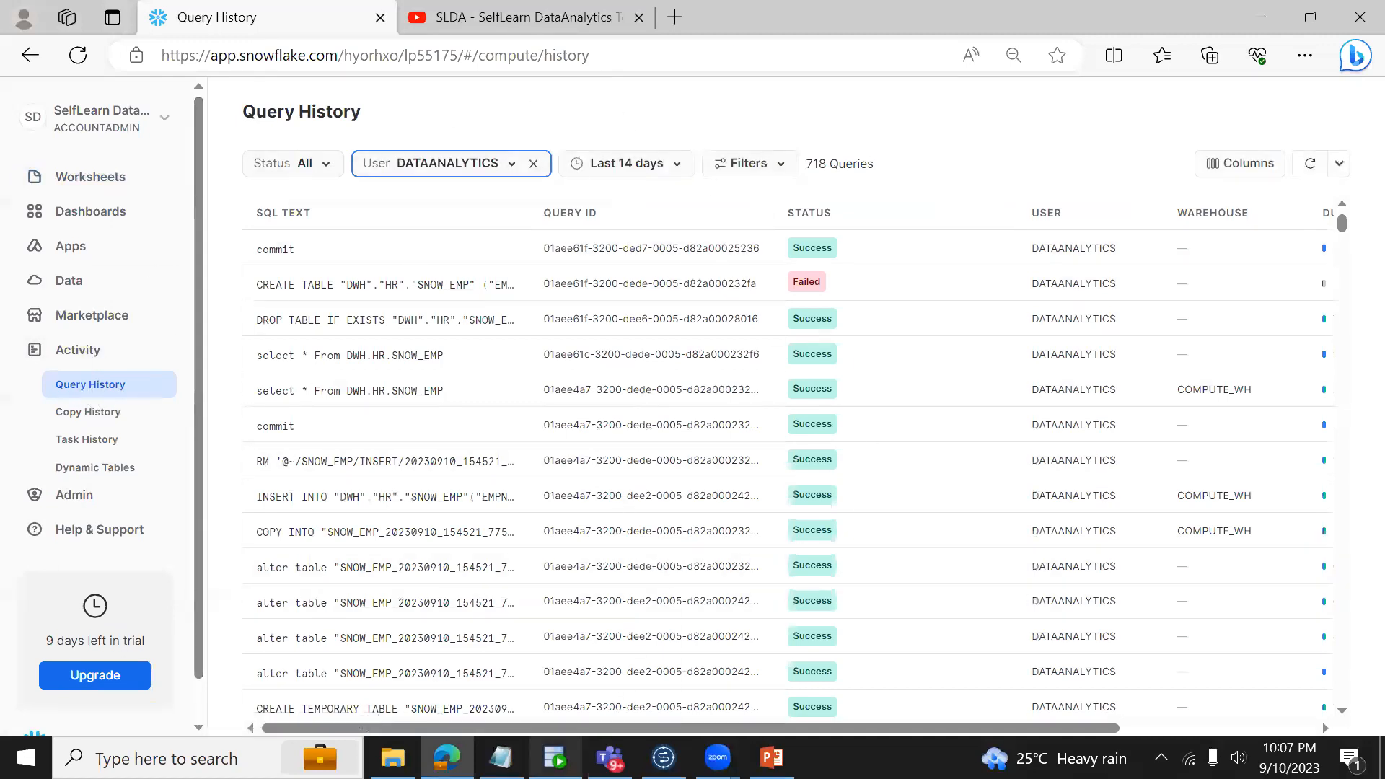
Step: Check the EMP query result in SQL Developer and highlight the "Caused by" SQL compilation error again in the Notepad log
left_click(555, 649)
left_click(476, 251)
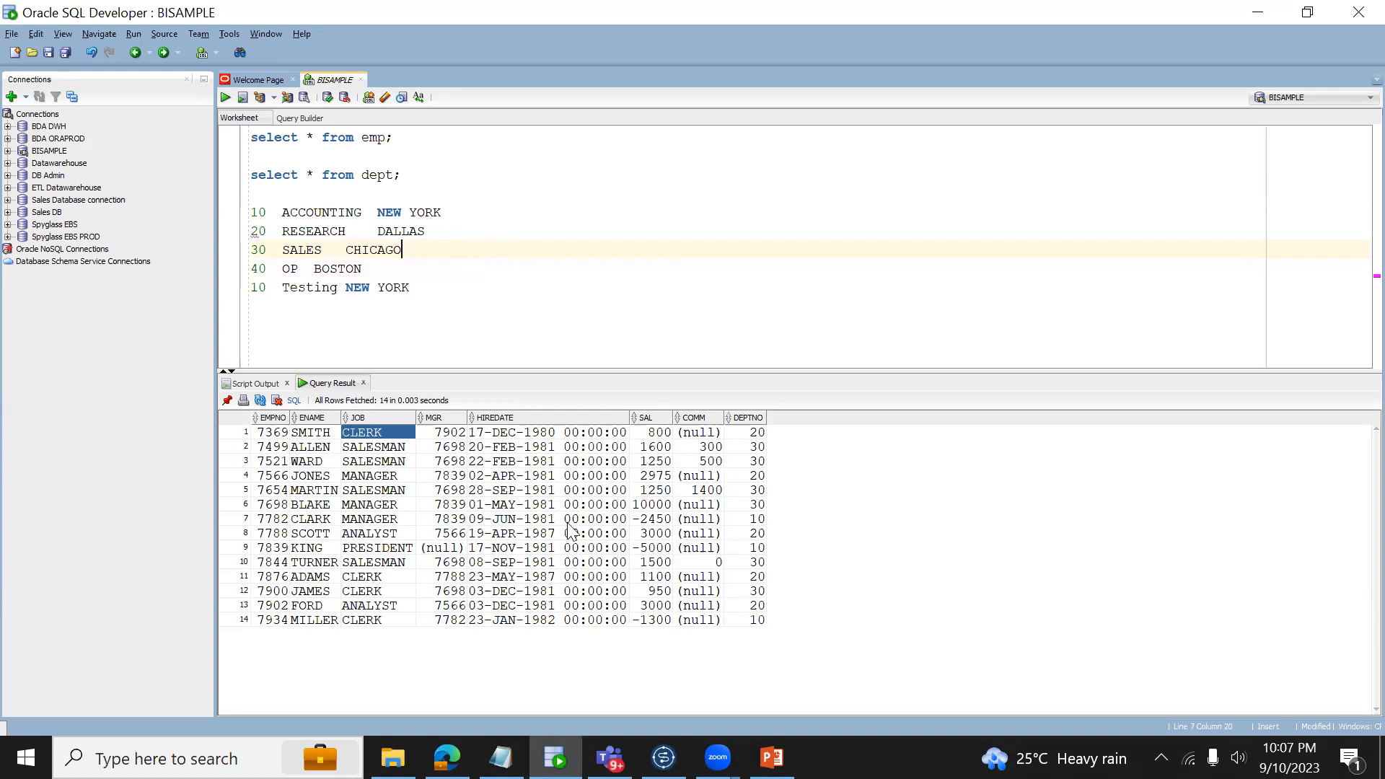
mouse_move(663, 758)
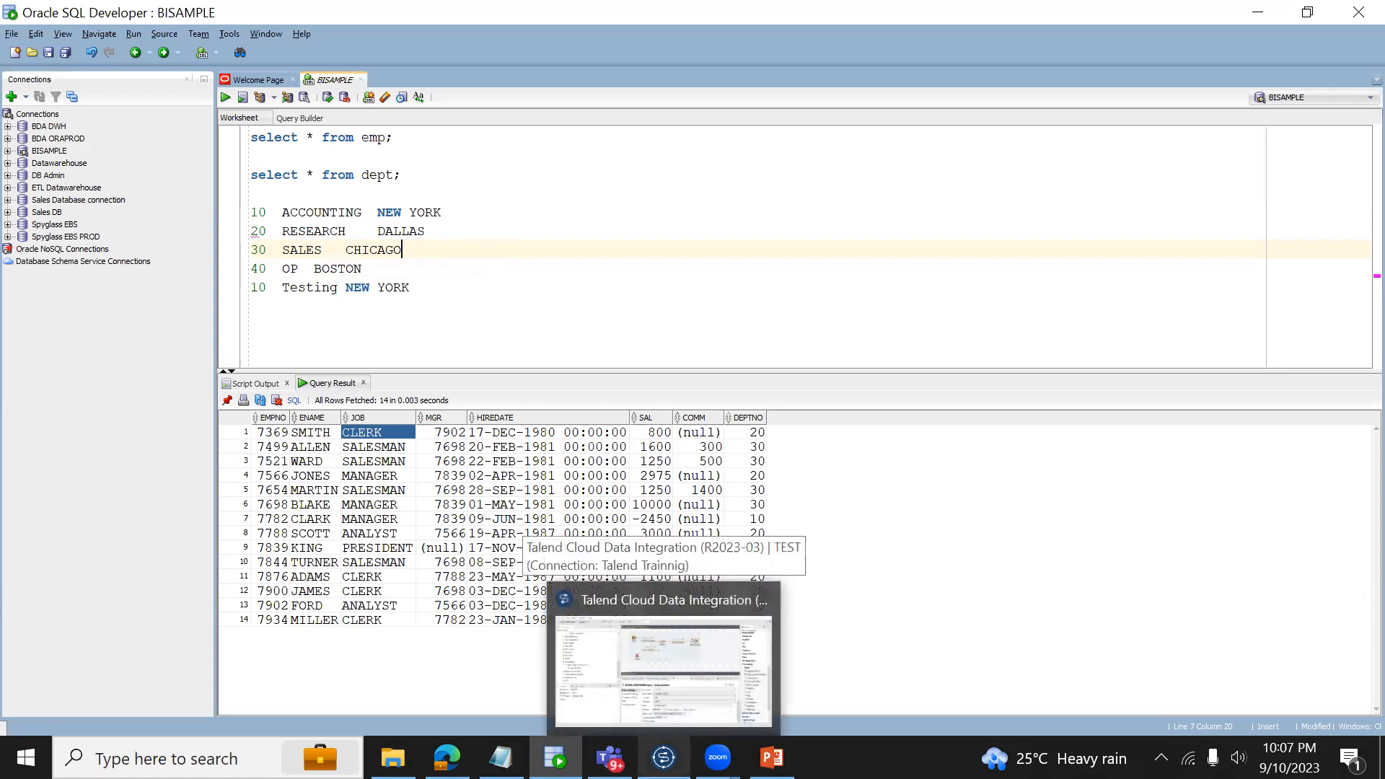
left_click(500, 758)
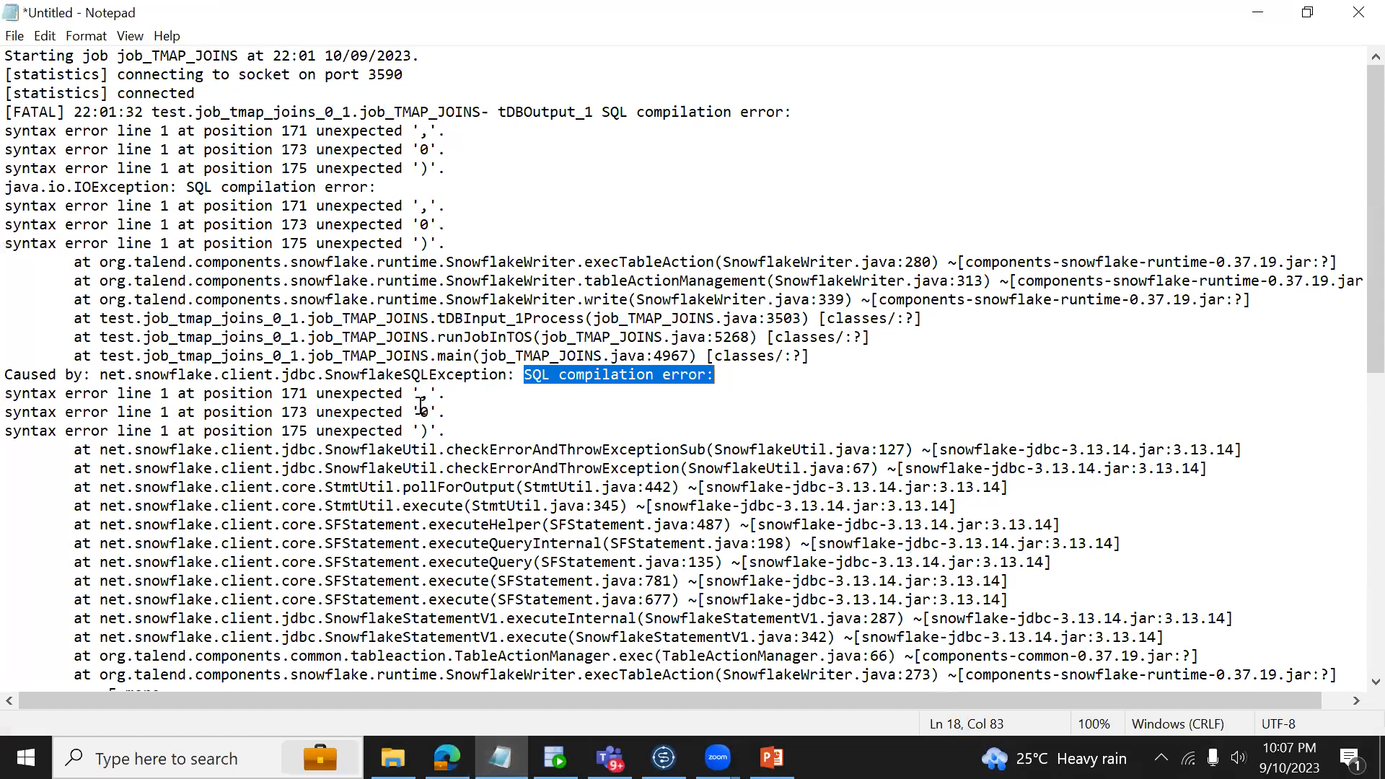
left_click_drag(414, 396, 11, 381)
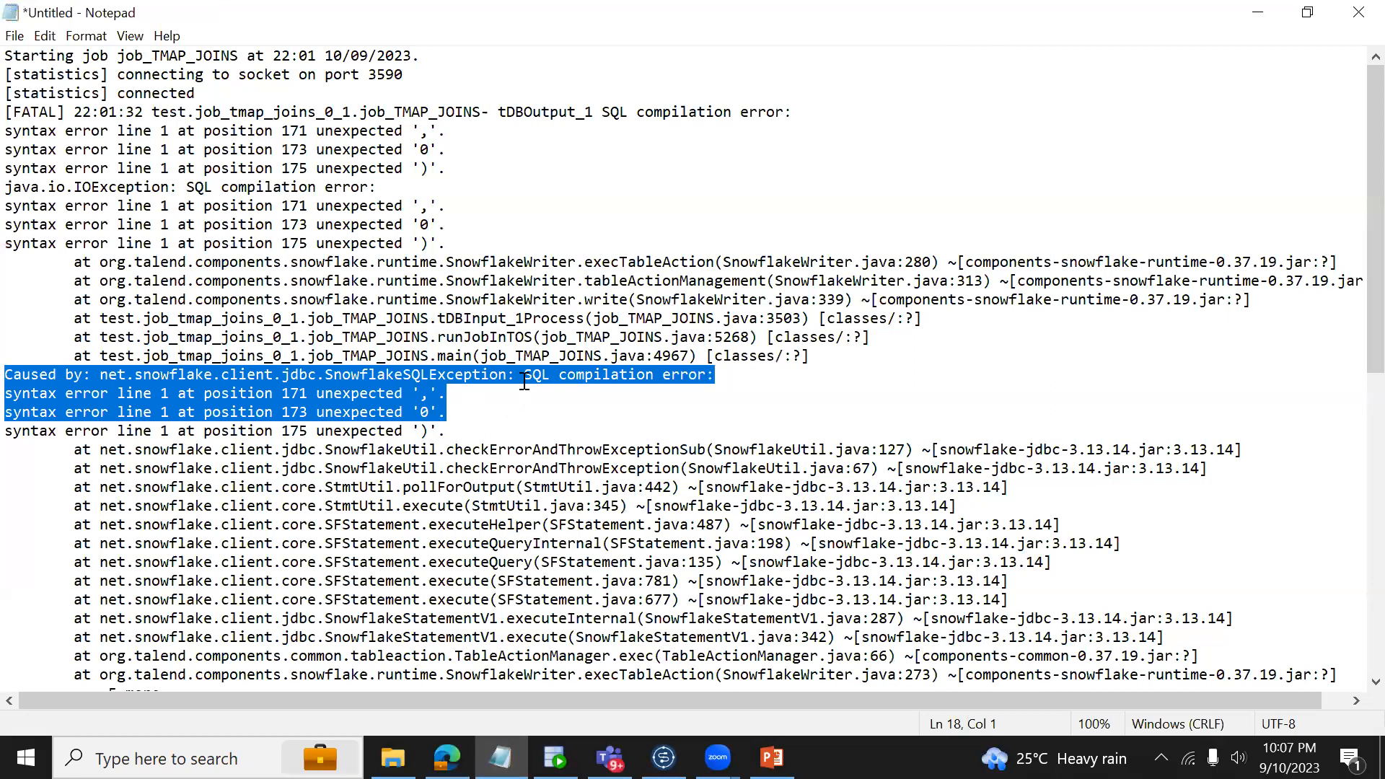
left_click_drag(523, 381, 529, 381)
key("shift+End")
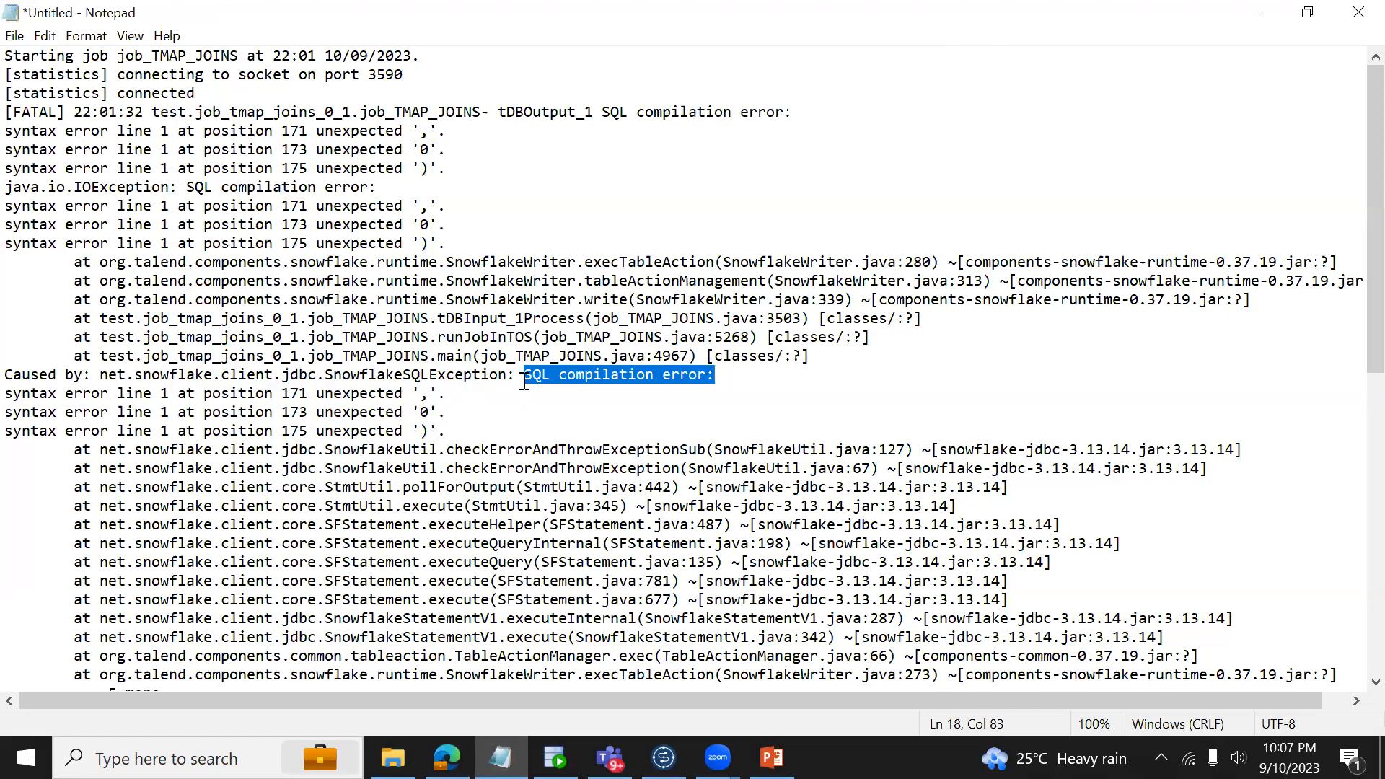
Step: Return to Snowflake's query history in the browser and open the user filter options
mouse_move(448, 758)
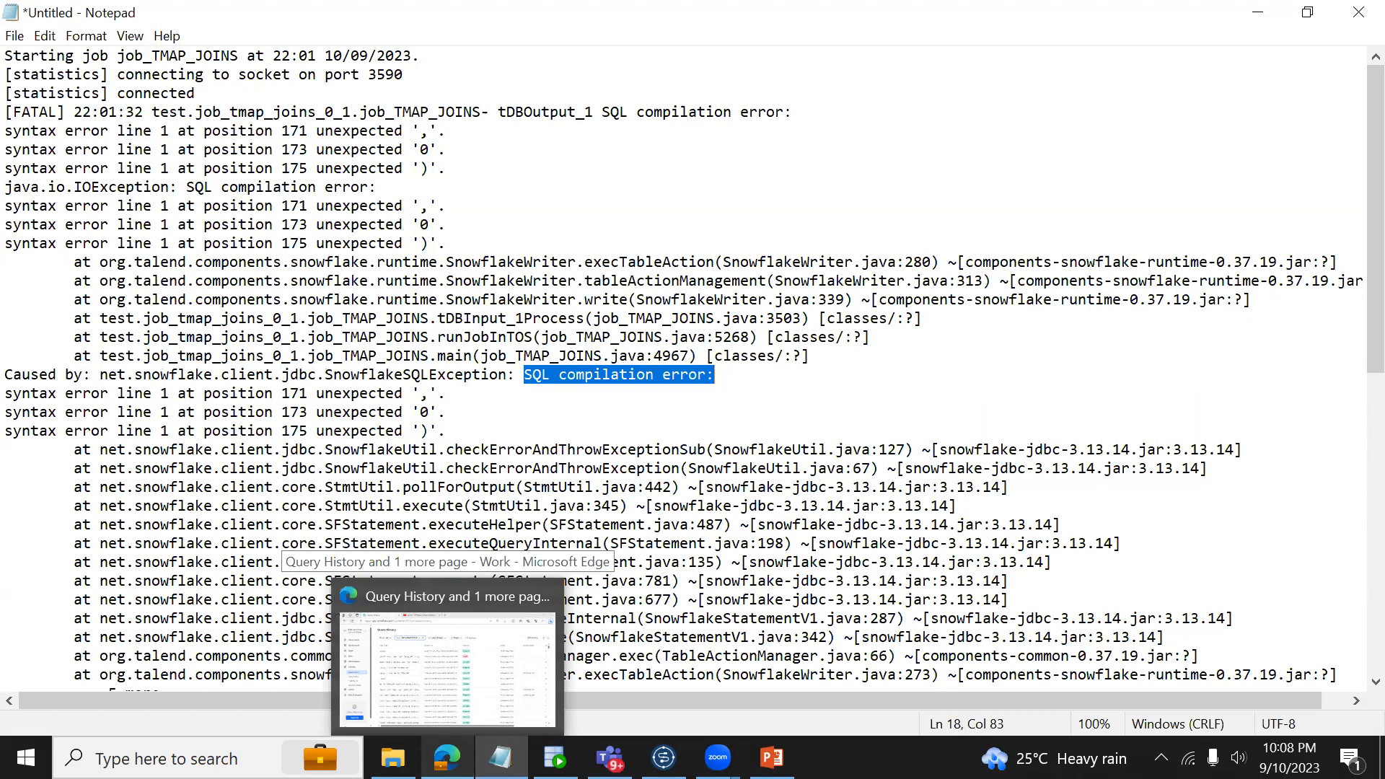
left_click(447, 664)
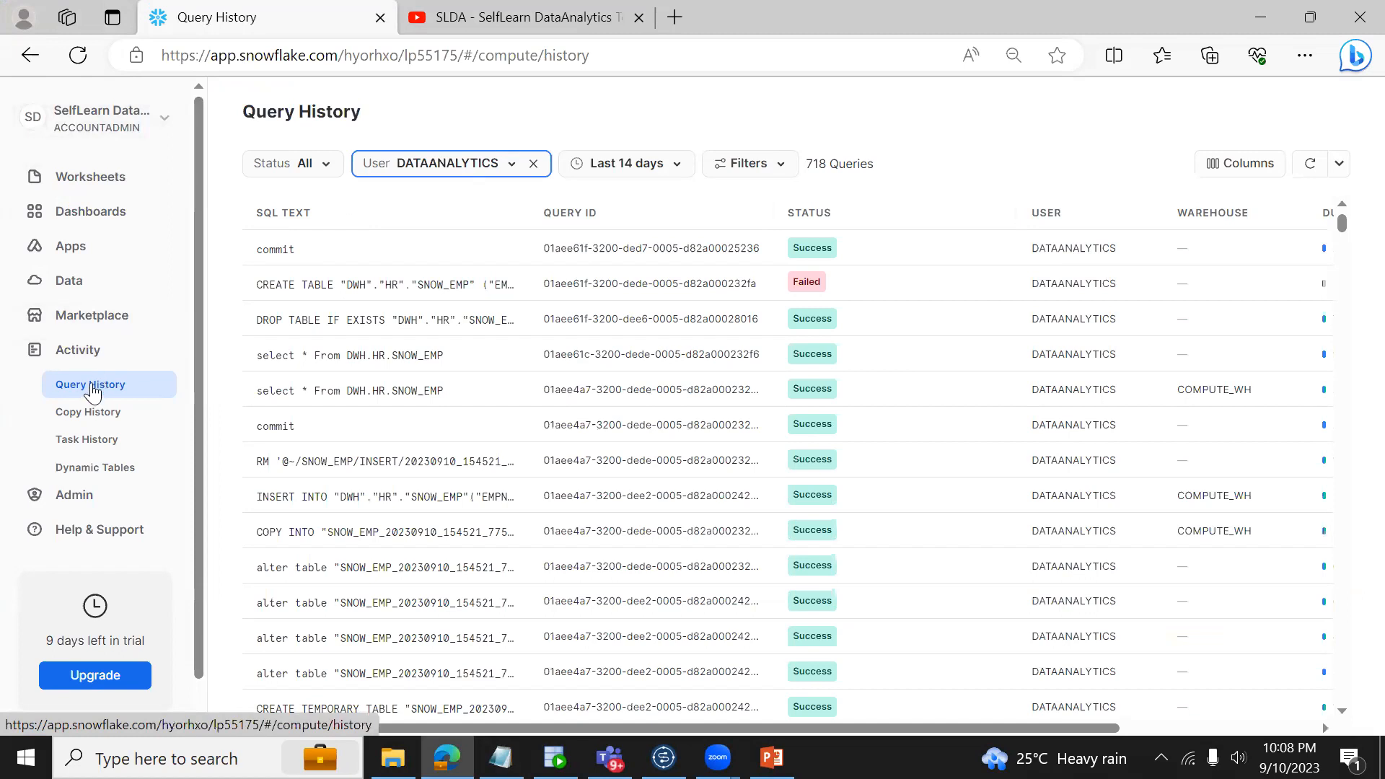
left_click(442, 173)
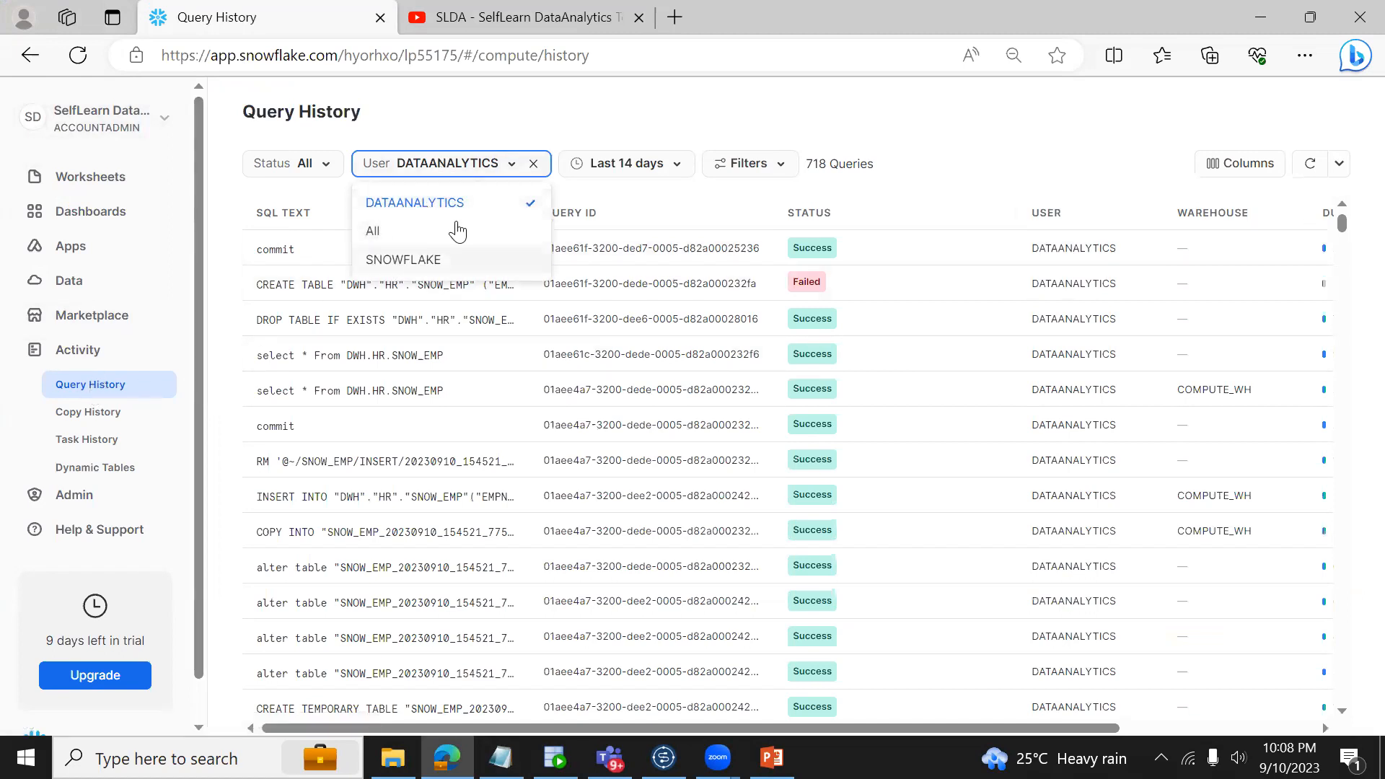
Step: Switch to Talend, check the SNOW_EMP output's account and user ID, and return to Snowflake's query history
left_click(663, 758)
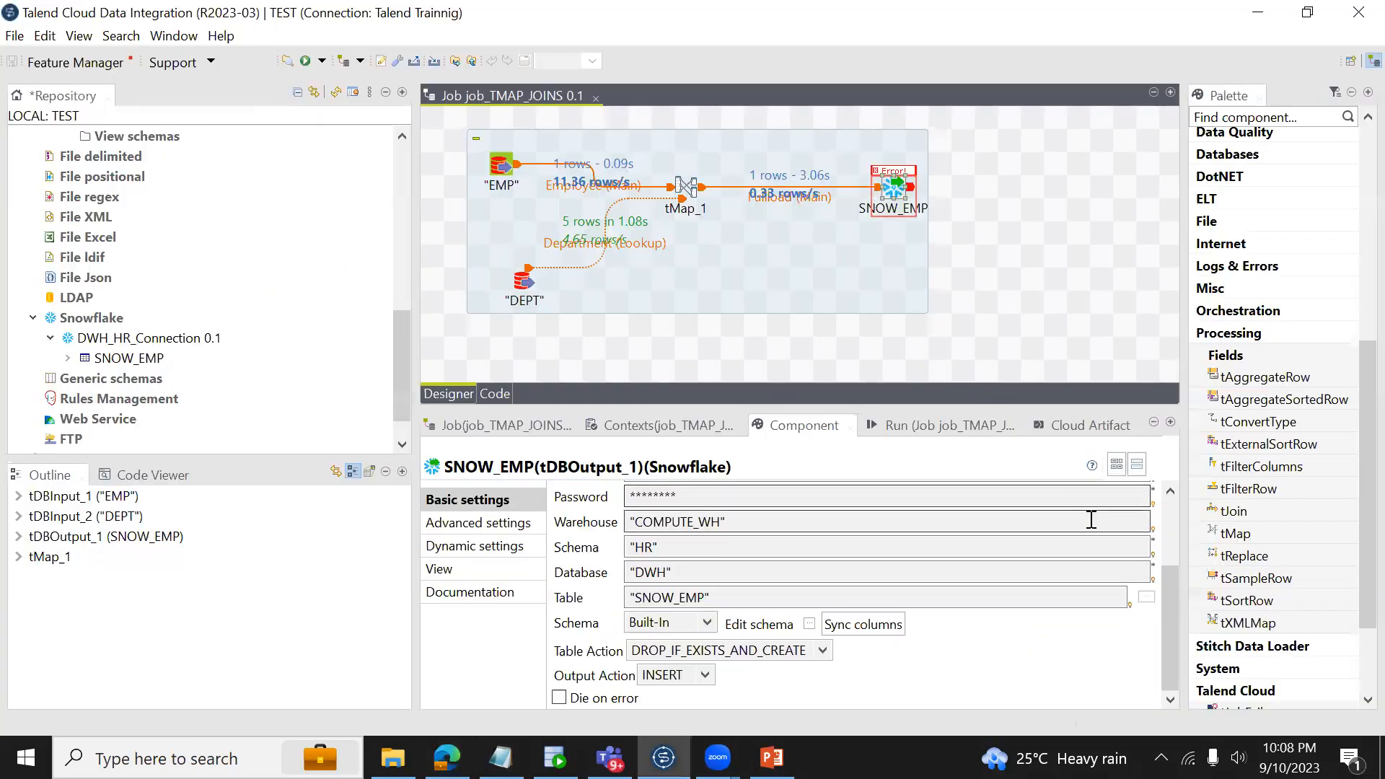
left_click_drag(1169, 564, 1167, 523)
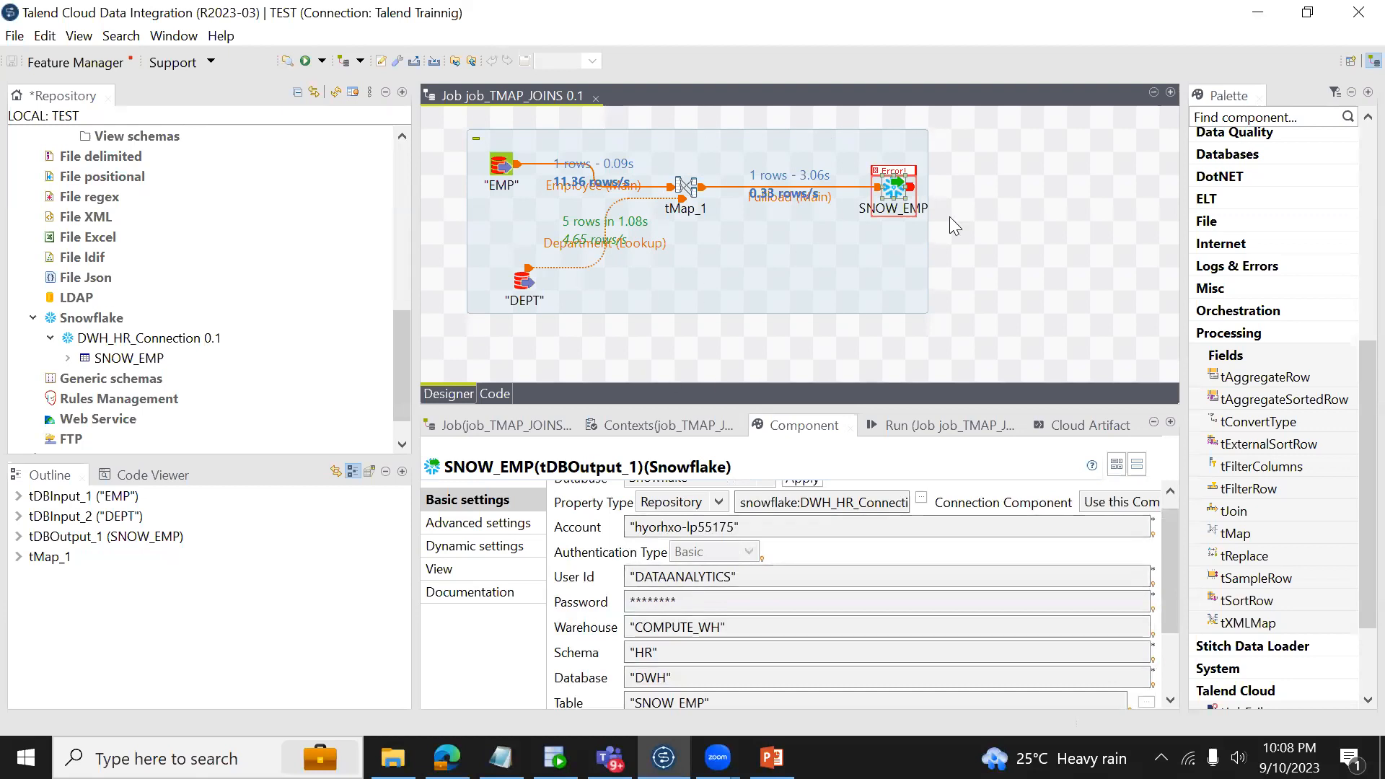
left_click(446, 757)
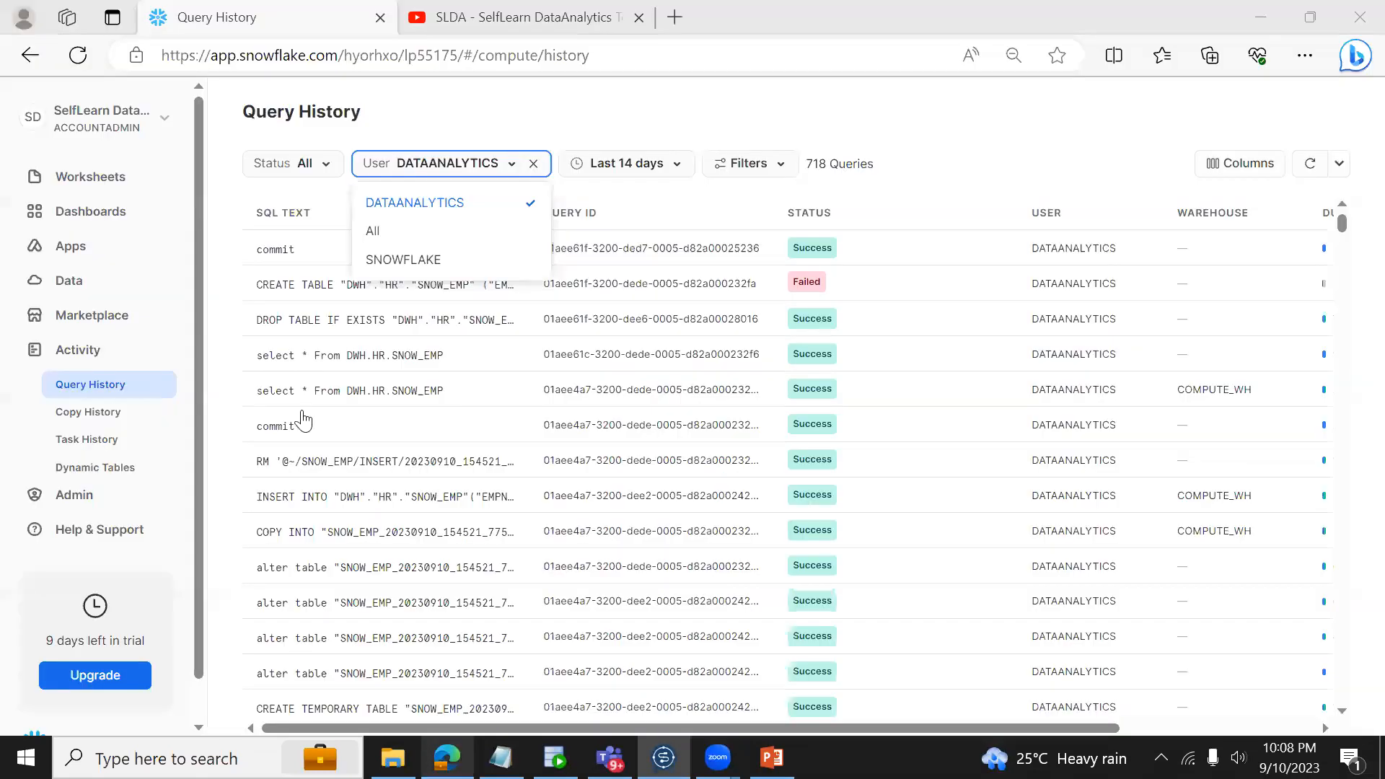
left_click(100, 410)
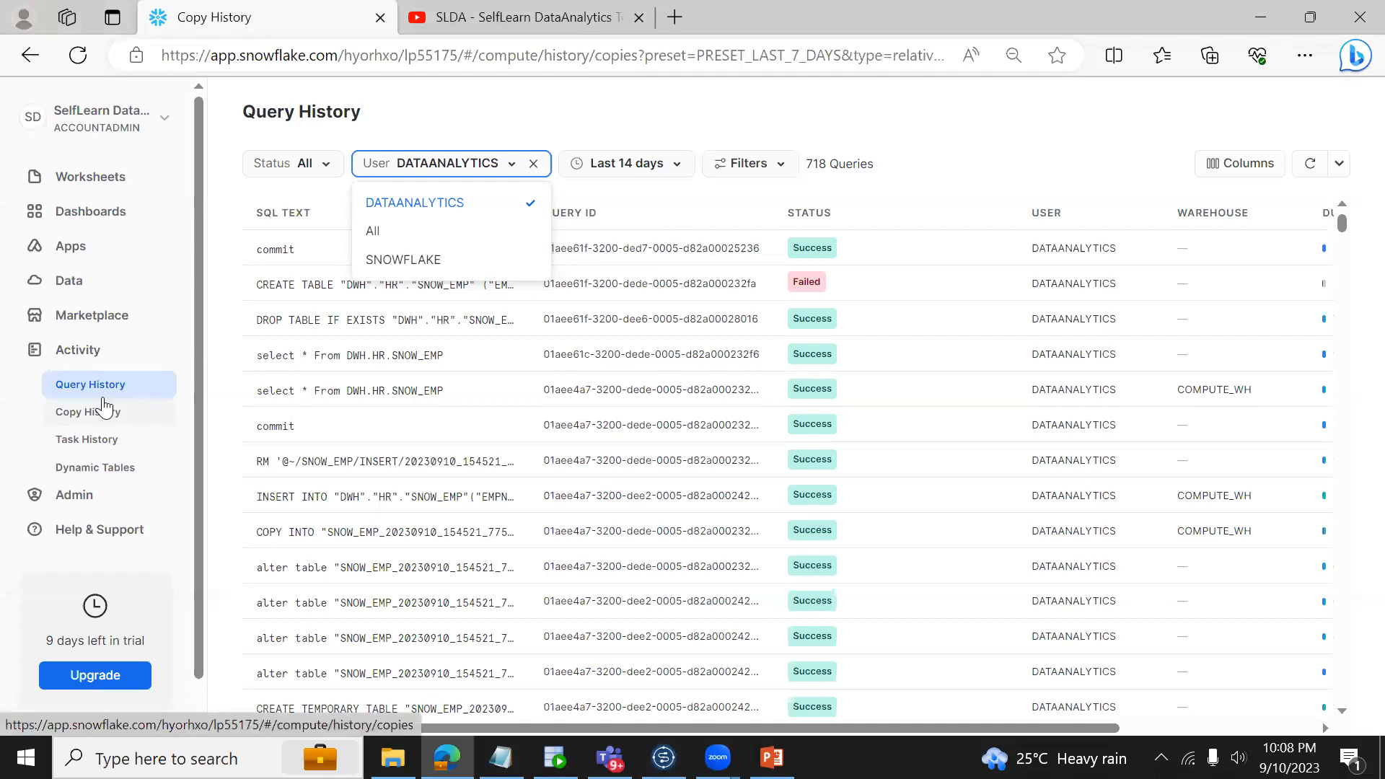
left_click(445, 170)
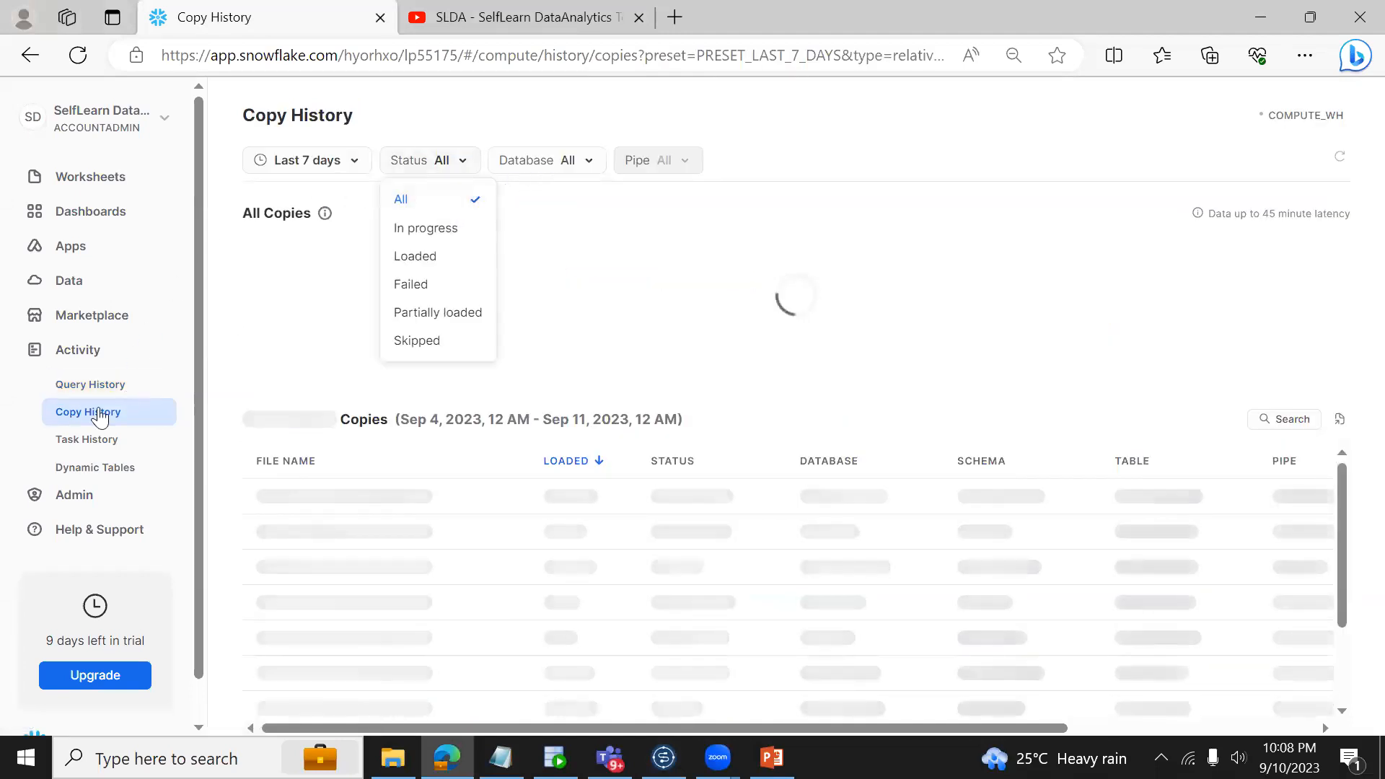
left_click(79, 386)
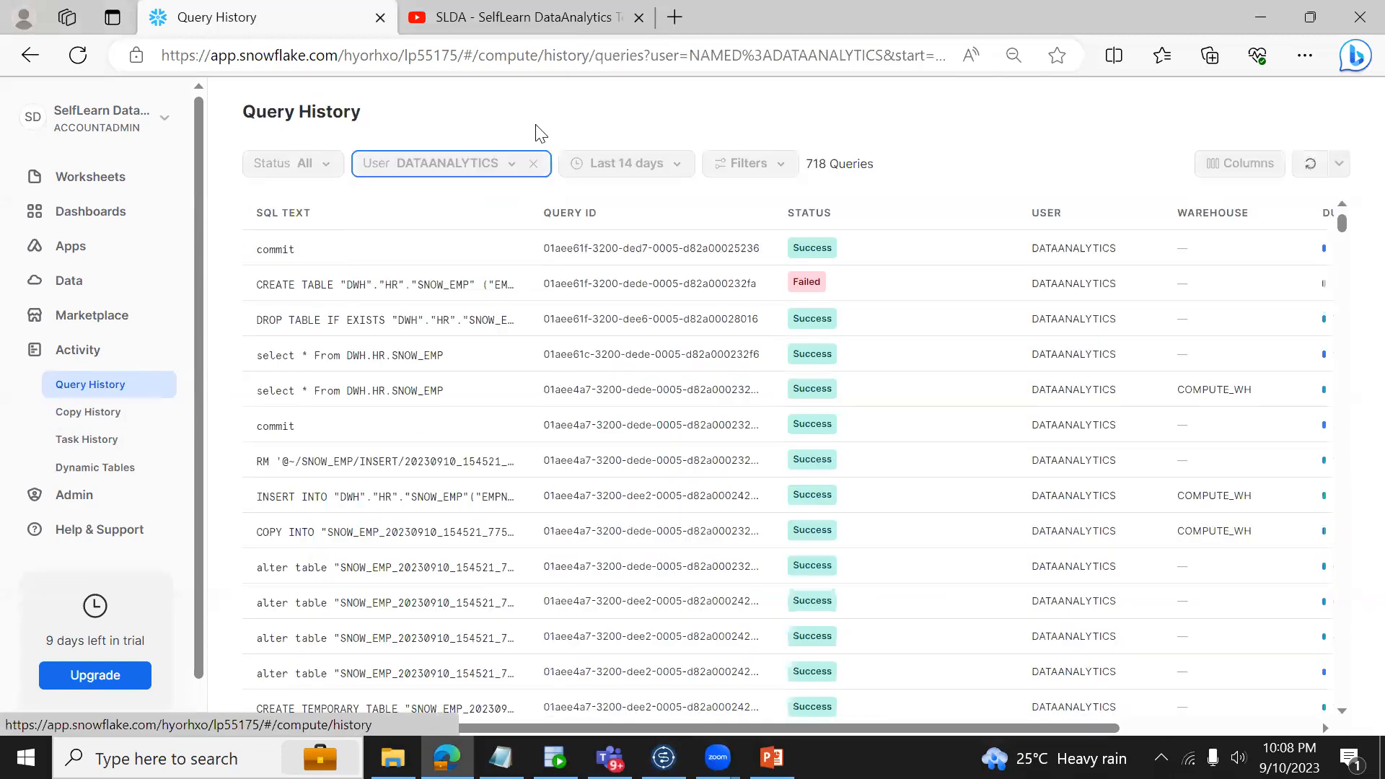
Step: Filter the query history to the user DATAANALYTICS and the date range Last day
left_click(511, 173)
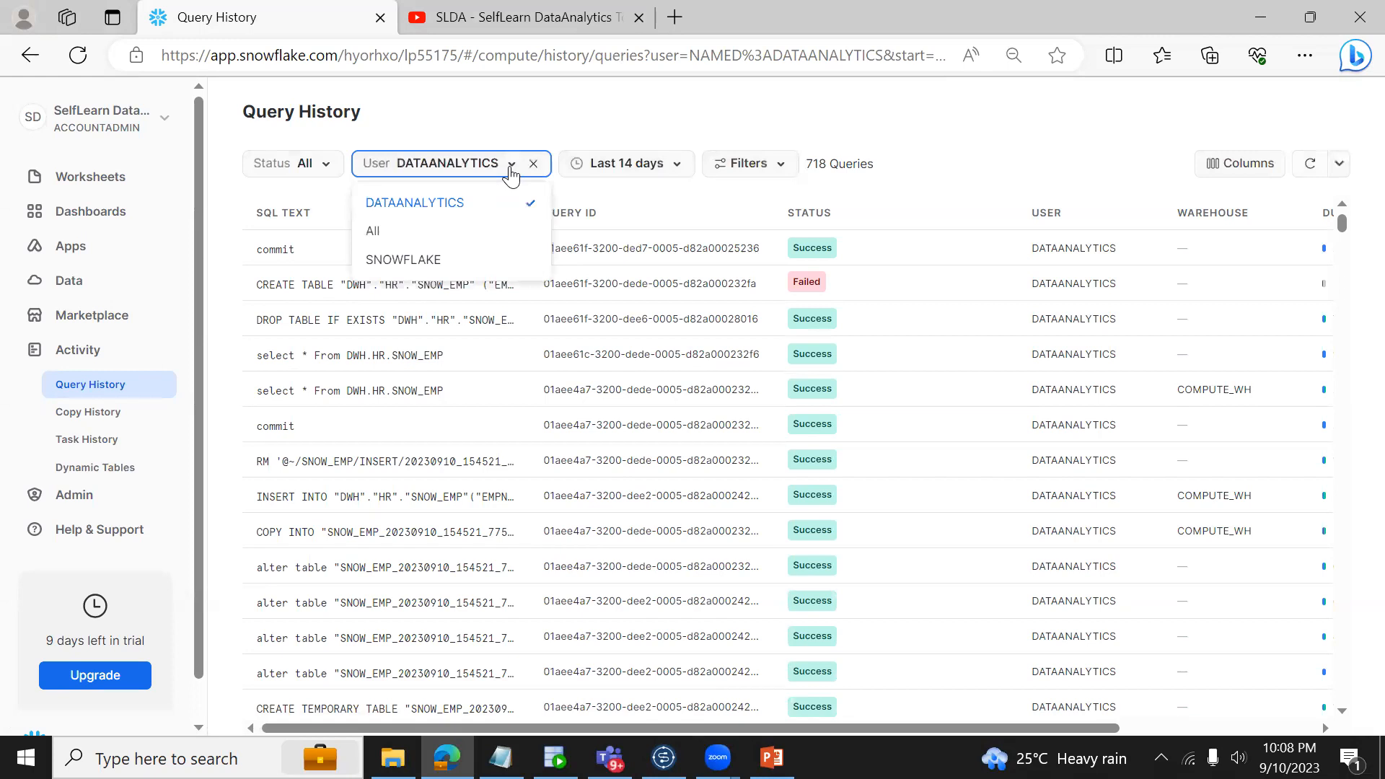
left_click(470, 215)
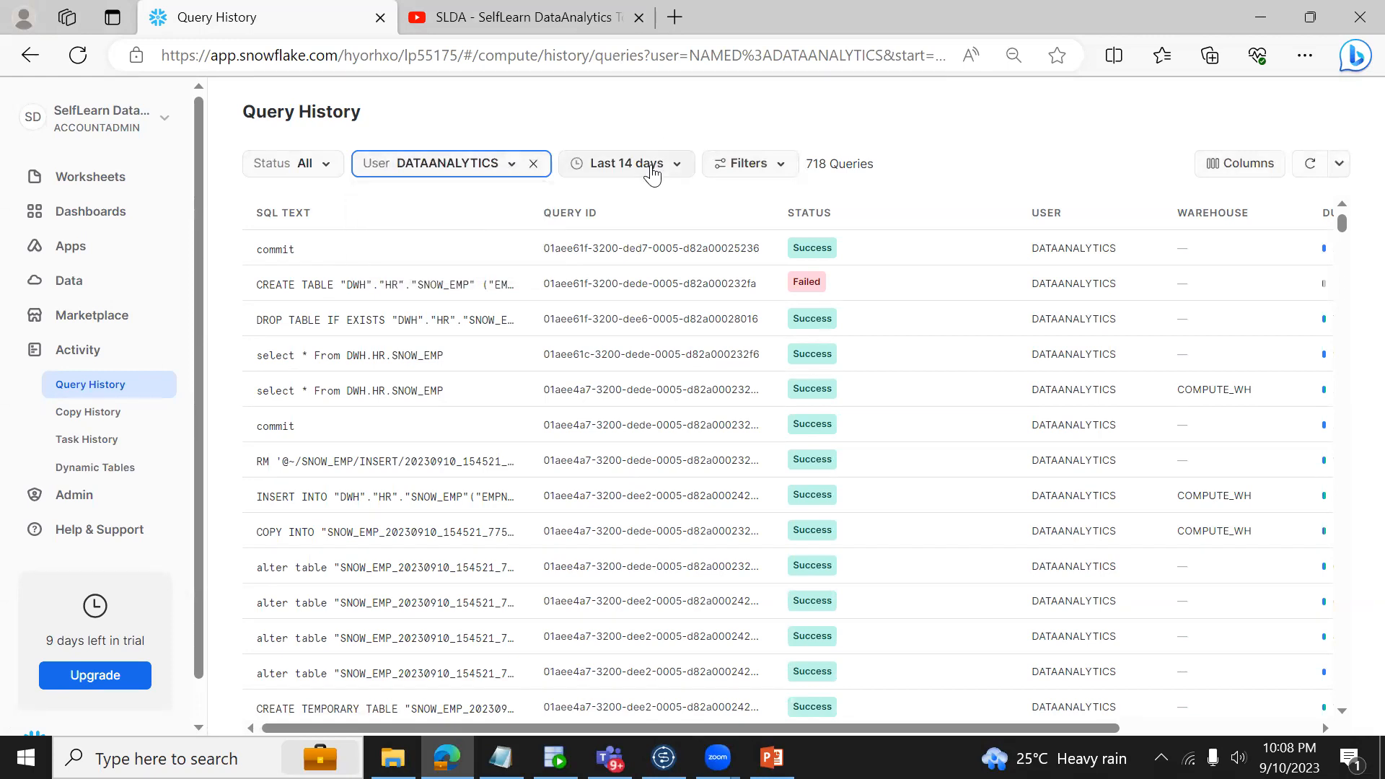
left_click(652, 173)
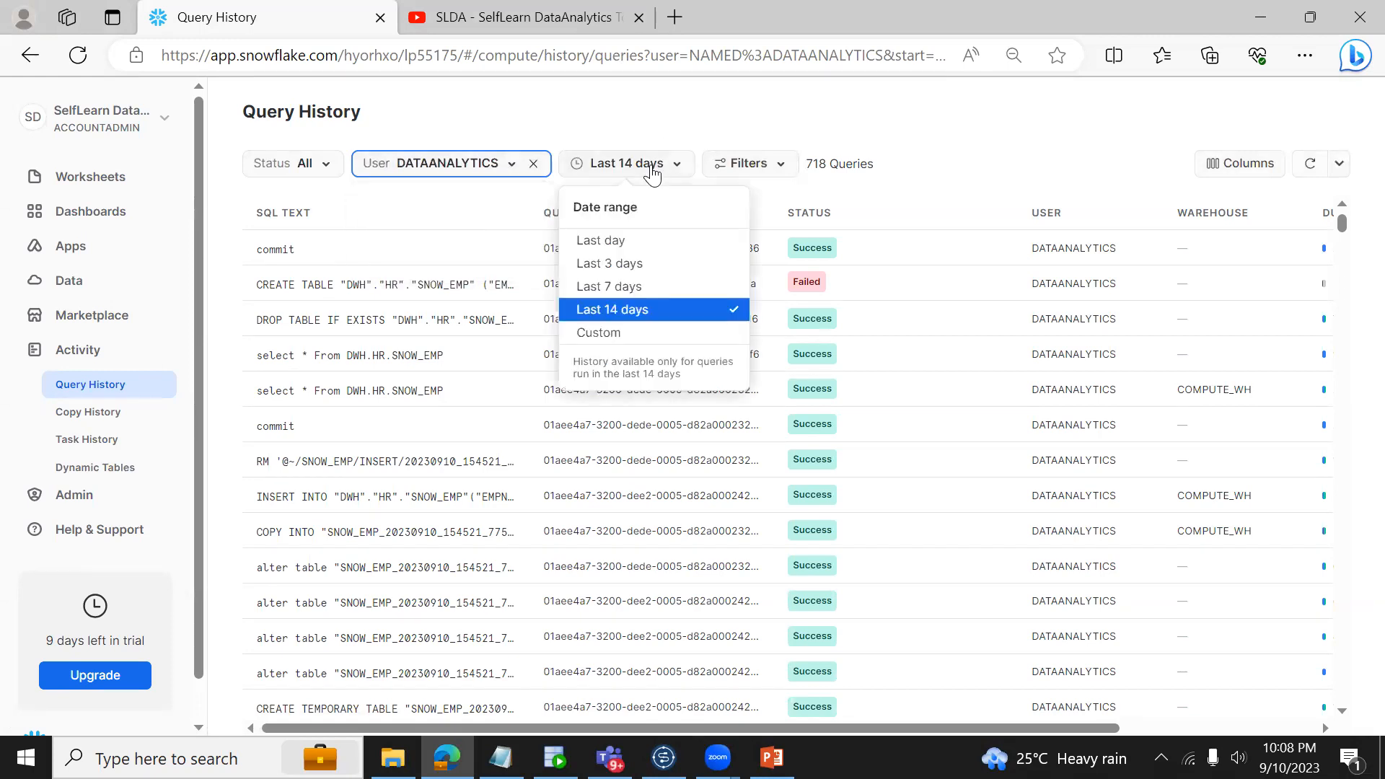
left_click(634, 250)
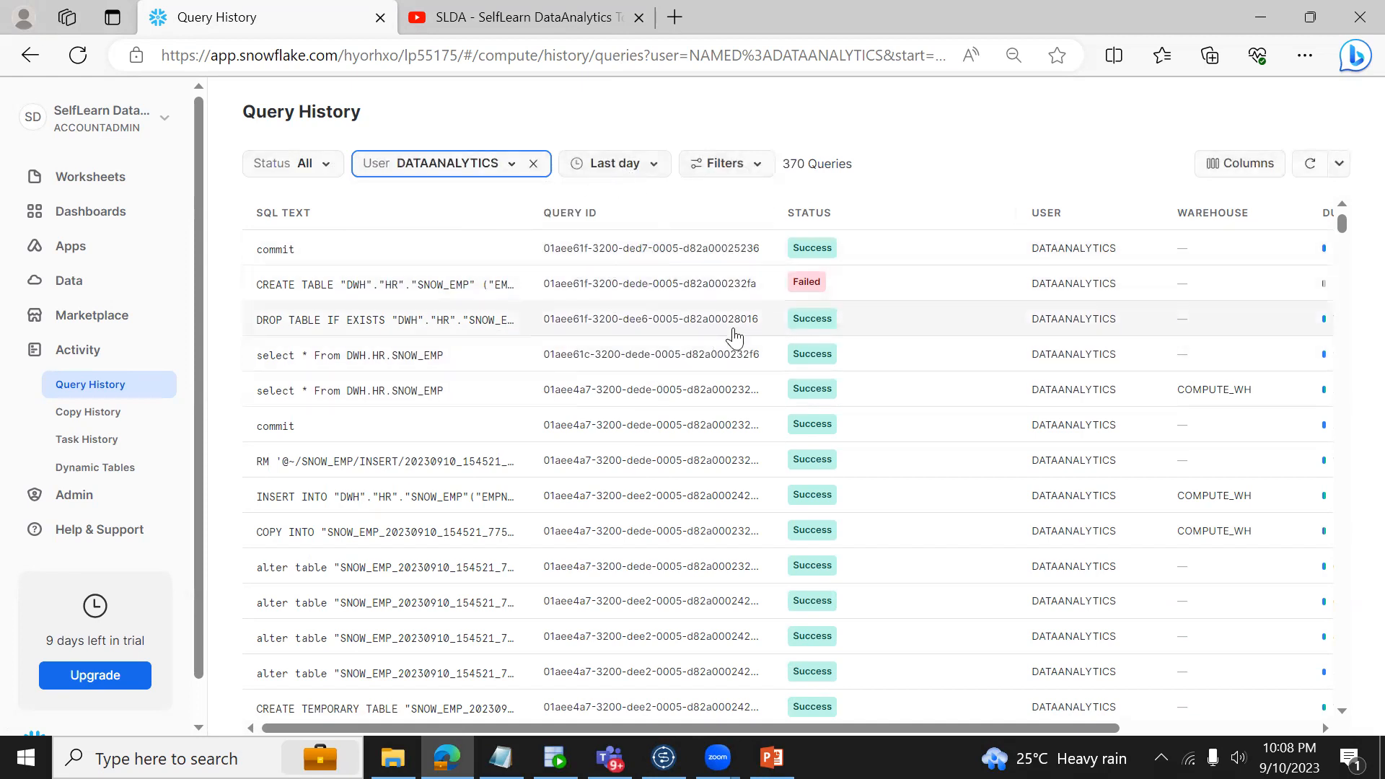
Step: Open the details of the failed CREATE TABLE query for SNOW_EMP and review its error and SQL text
mouse_move(805, 288)
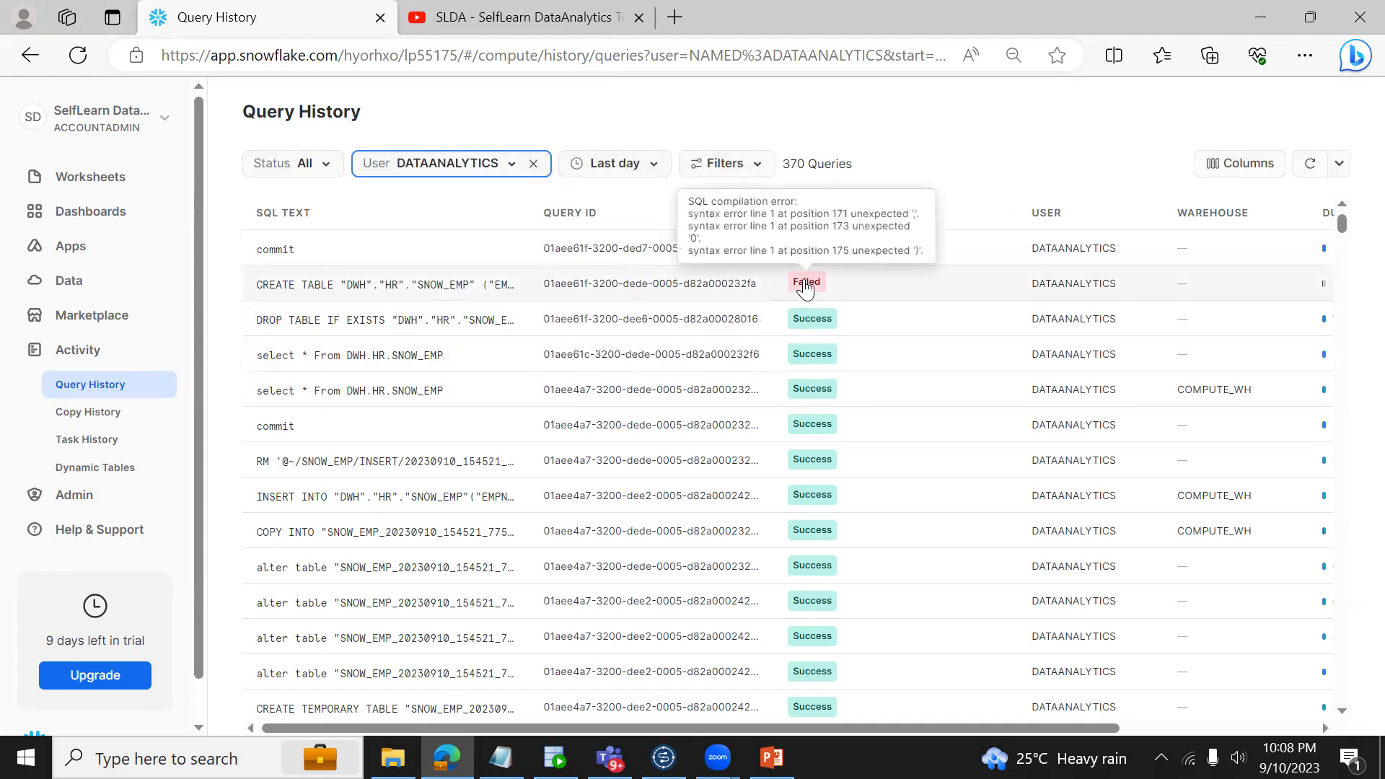
mouse_move(434, 292)
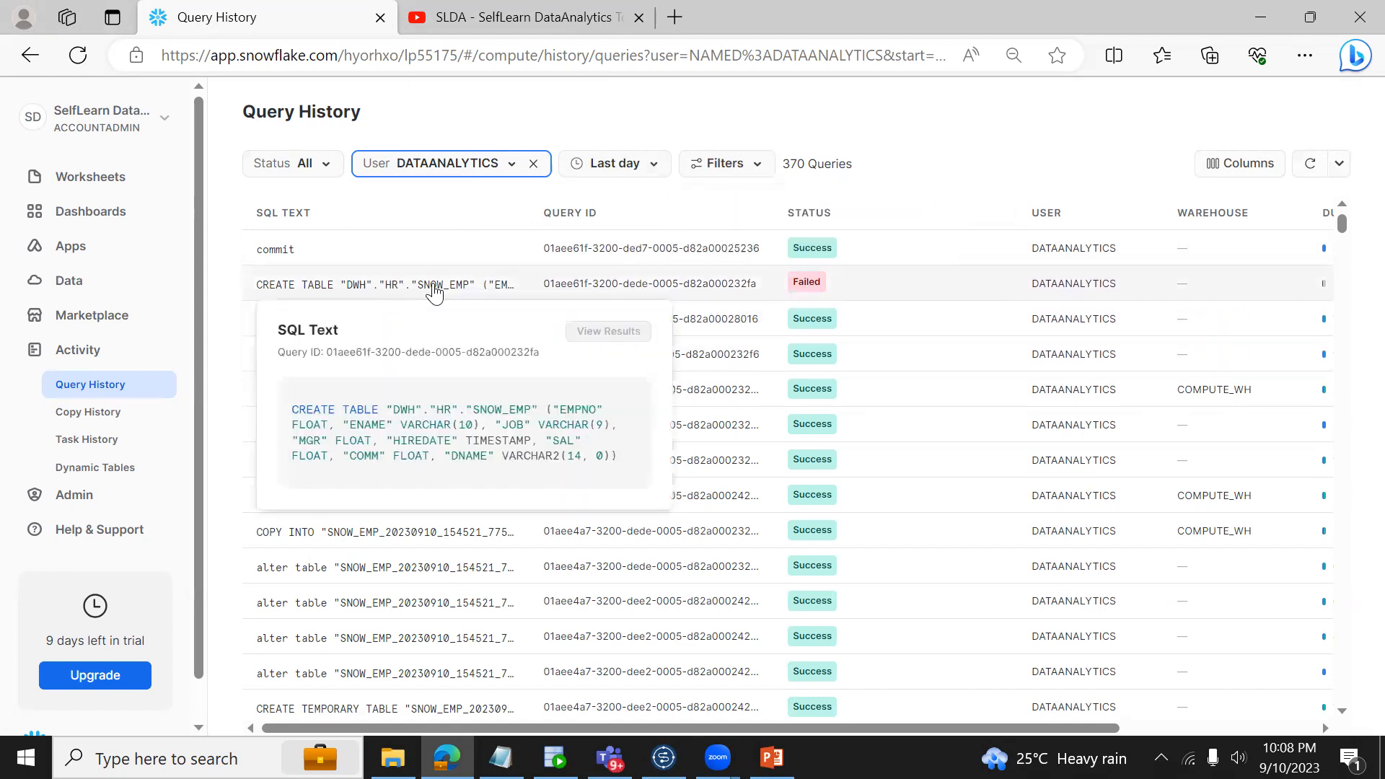
left_click(450, 290)
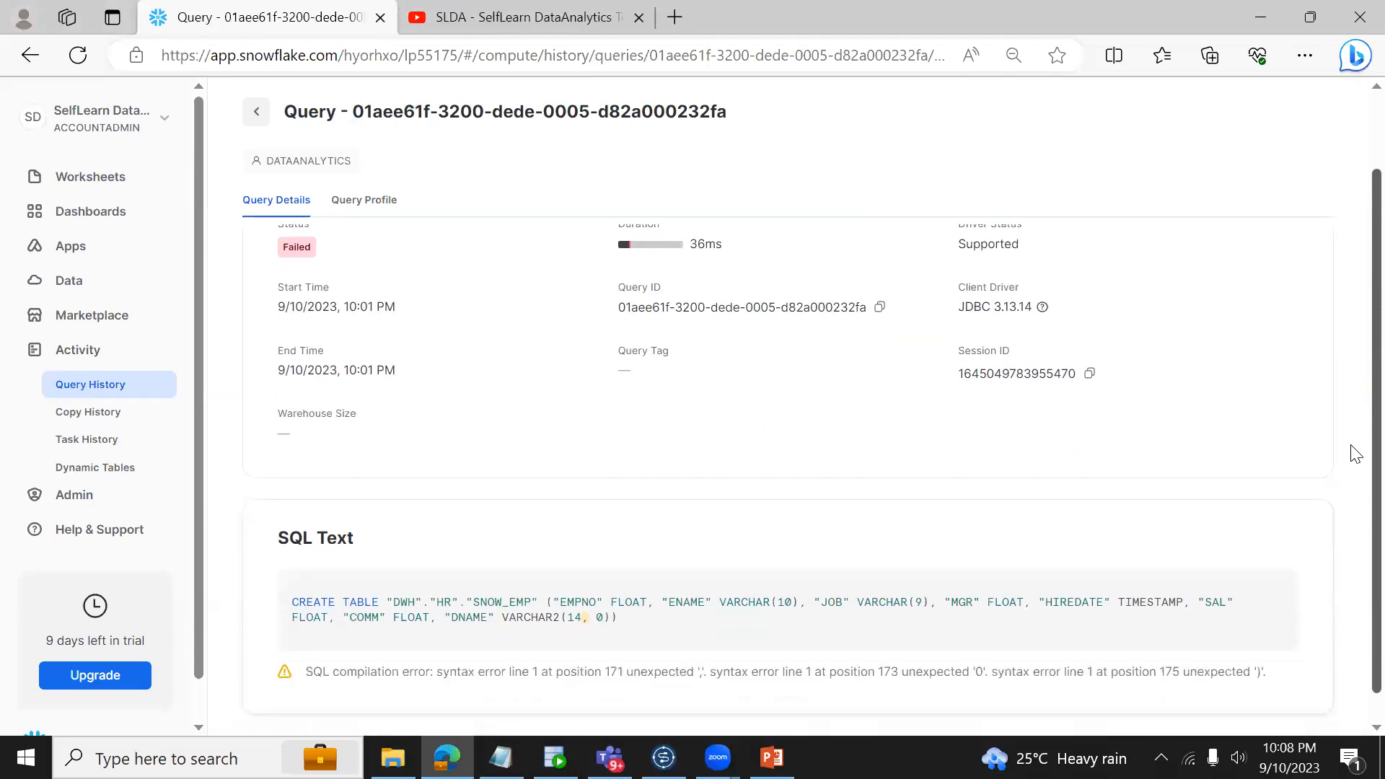
scroll(1352, 448, "down", 2)
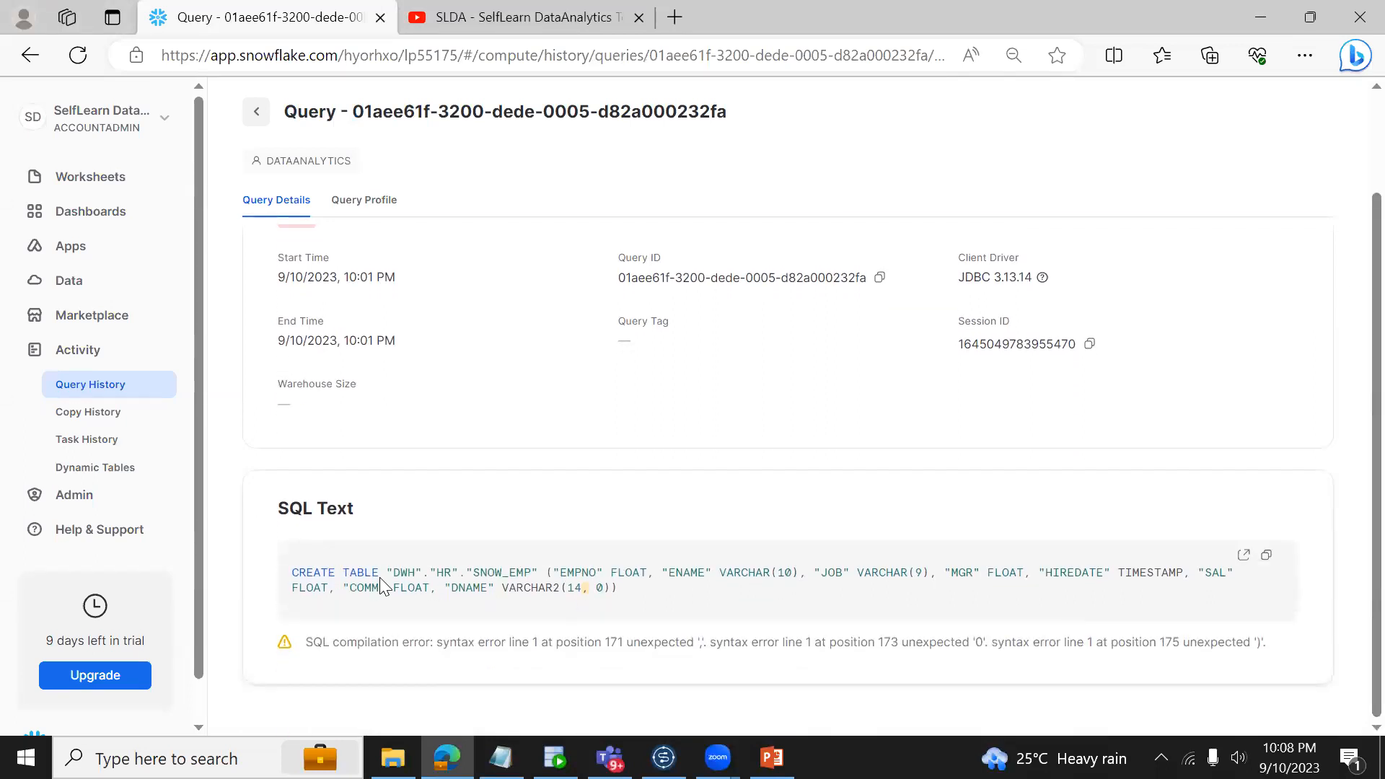
Step: Examine the data type definition of the DNAME column in the failed query's SQL text
double_click(585, 588)
left_click_drag(506, 586, 607, 587)
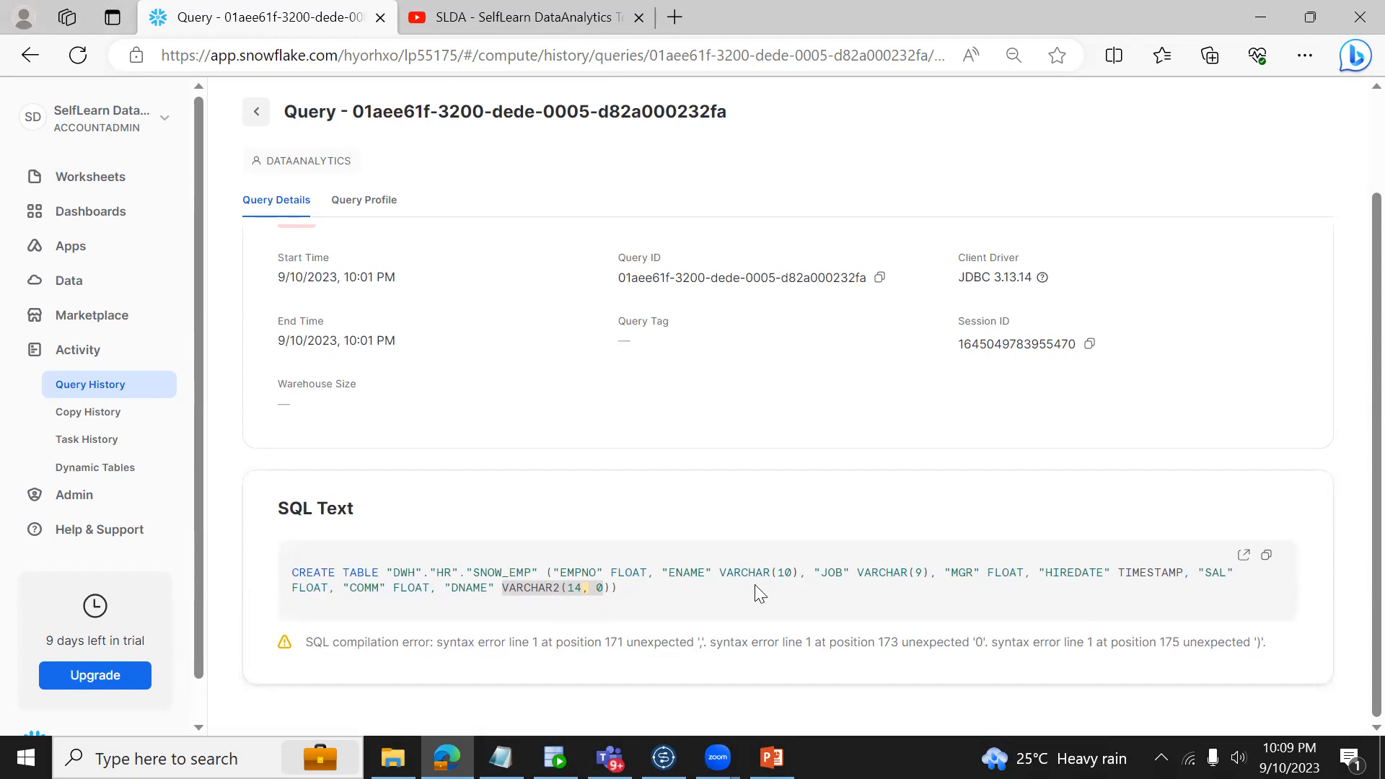
left_click(572, 584)
left_click_drag(619, 590, 494, 588)
left_click(571, 590)
left_click_drag(571, 590, 617, 589)
Step: Switch to Talend and clear the precision of the DNAME column in the SNOW_EMP output schema
left_click(663, 757)
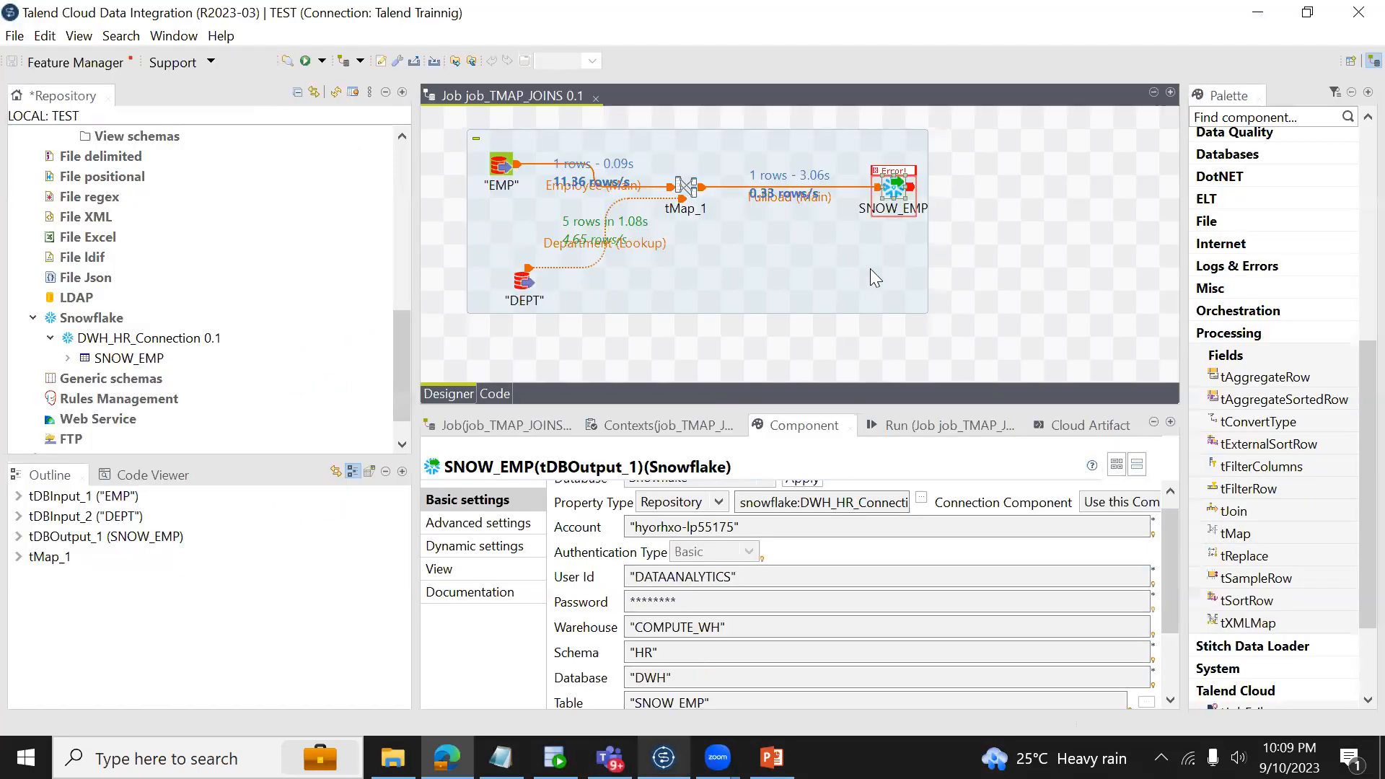
left_click(893, 191)
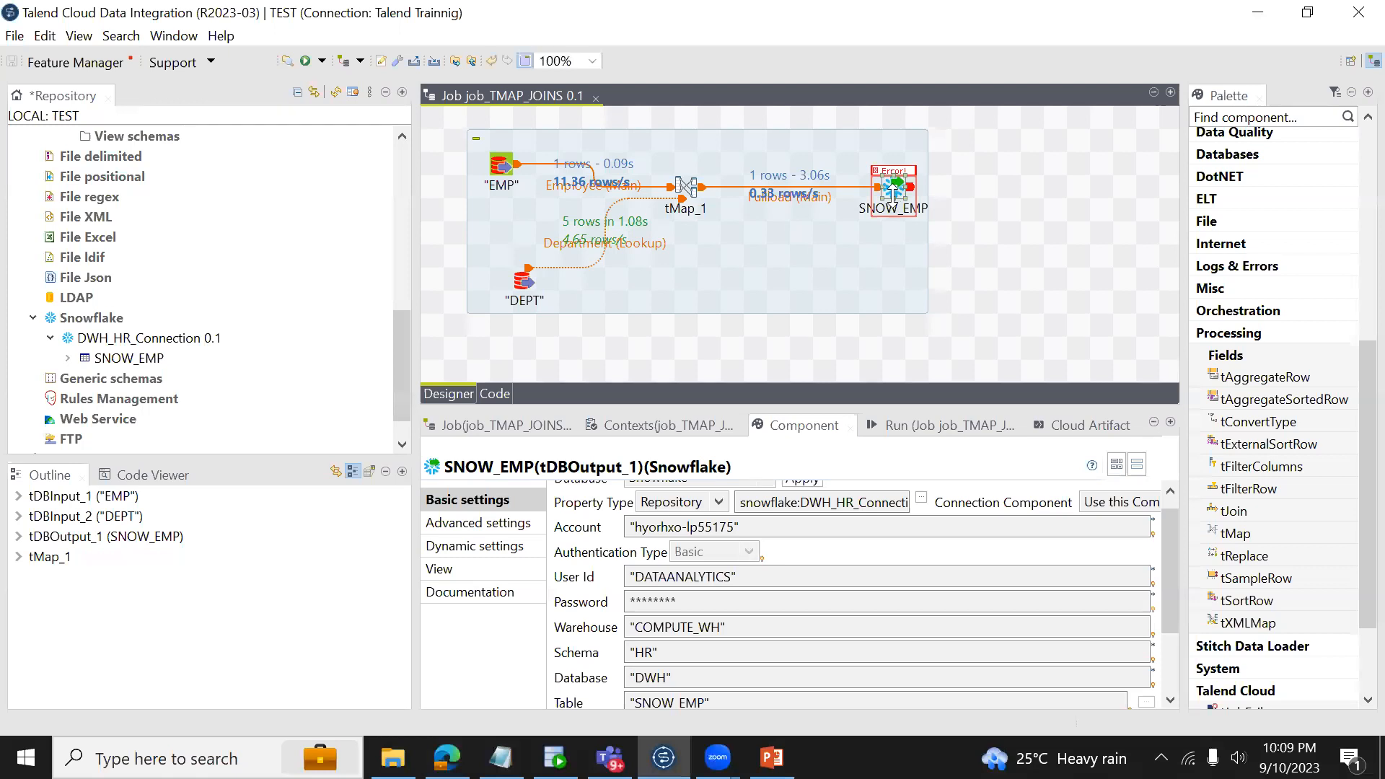
left_click(1170, 648)
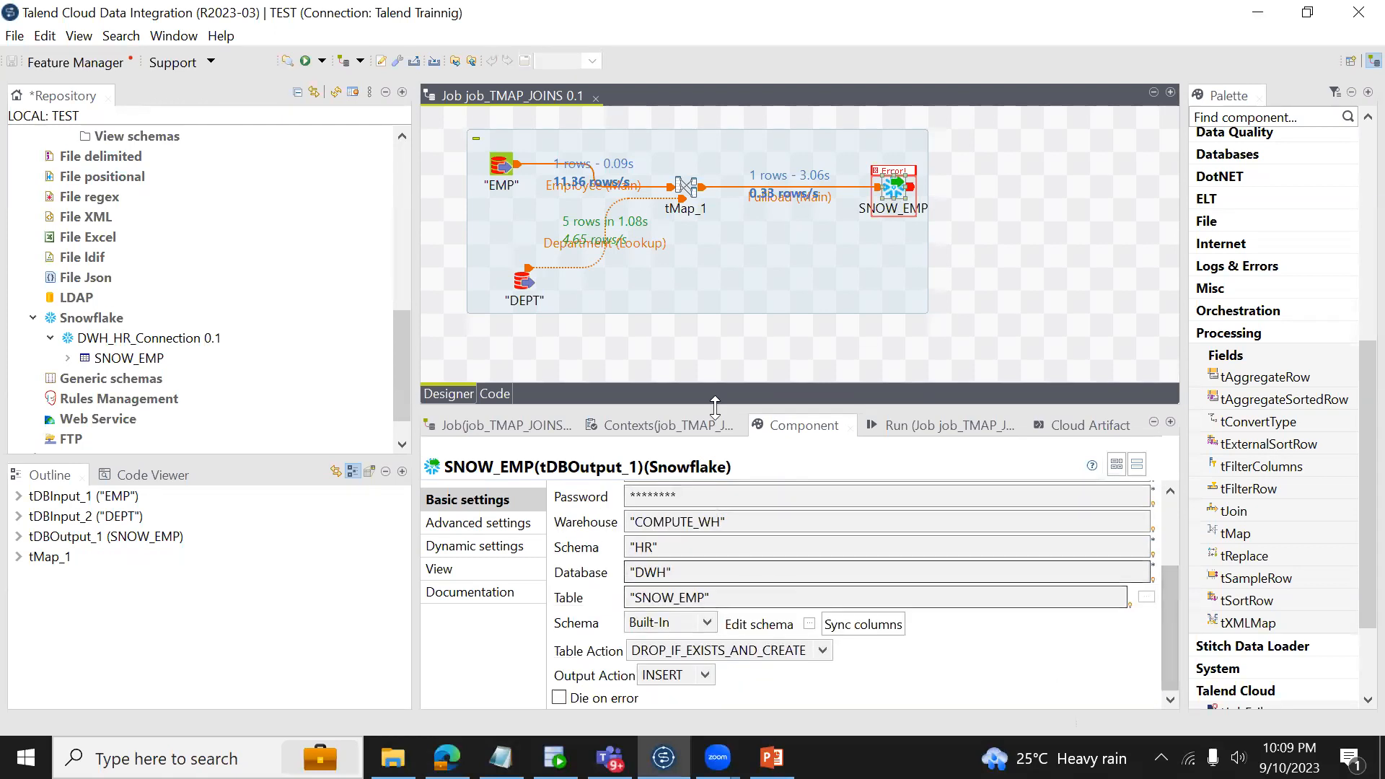
left_click(808, 623)
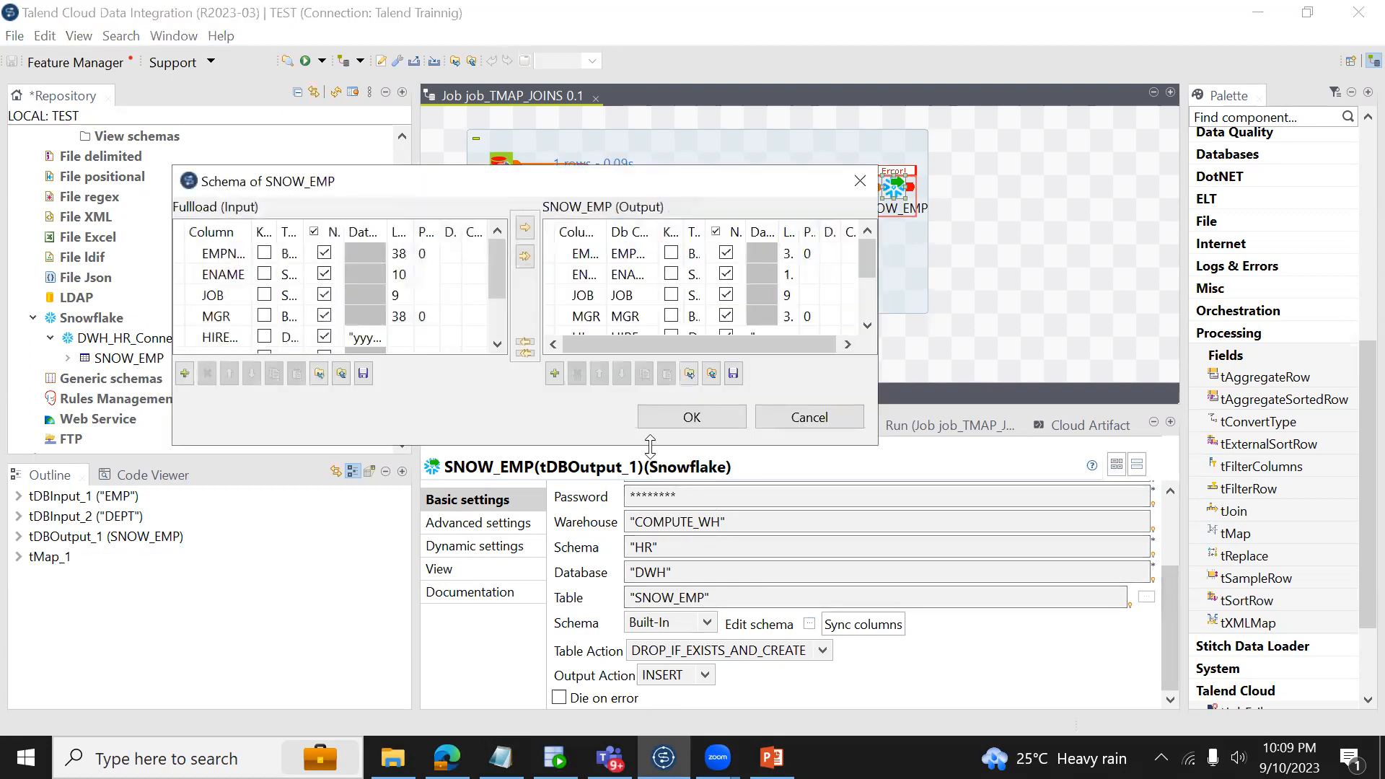
left_click_drag(650, 445, 649, 698)
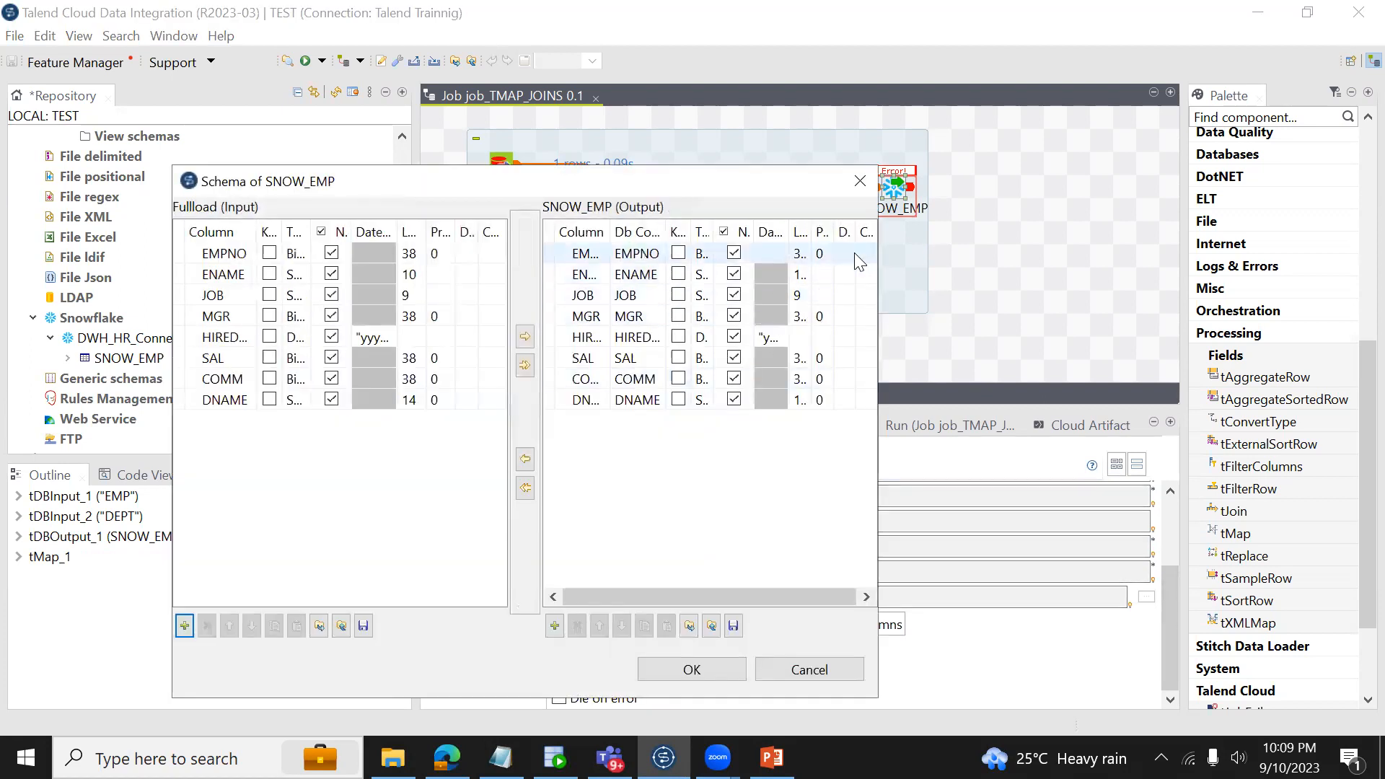
left_click_drag(864, 231, 882, 233)
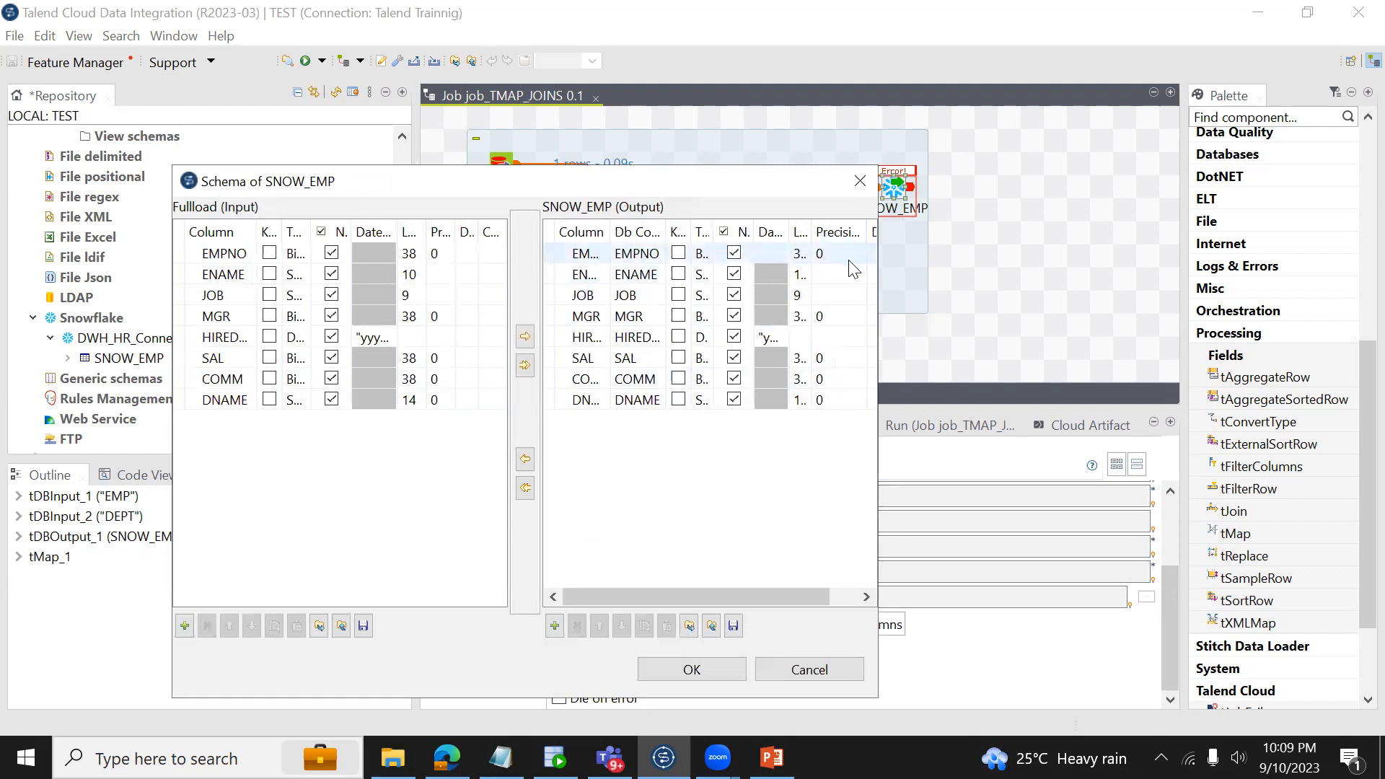
left_click(824, 401)
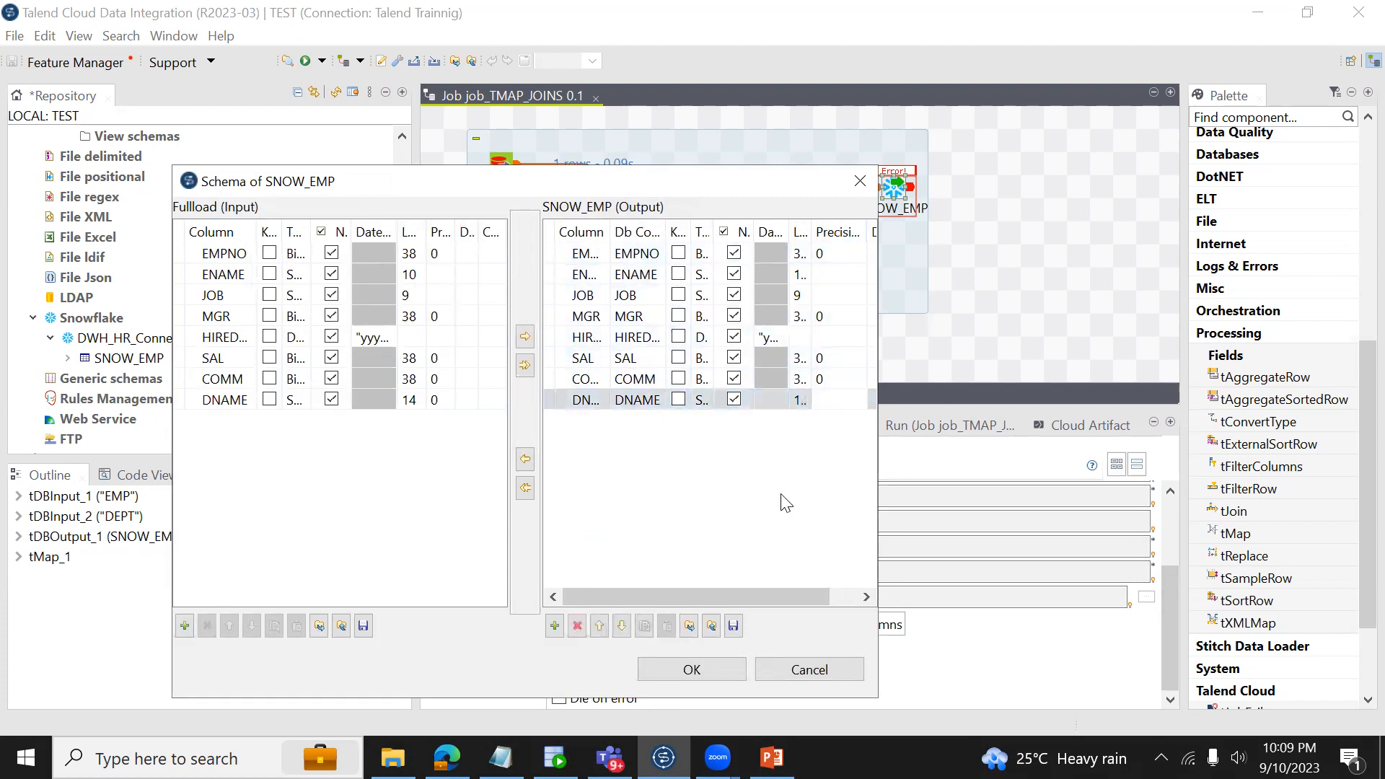
left_click(707, 672)
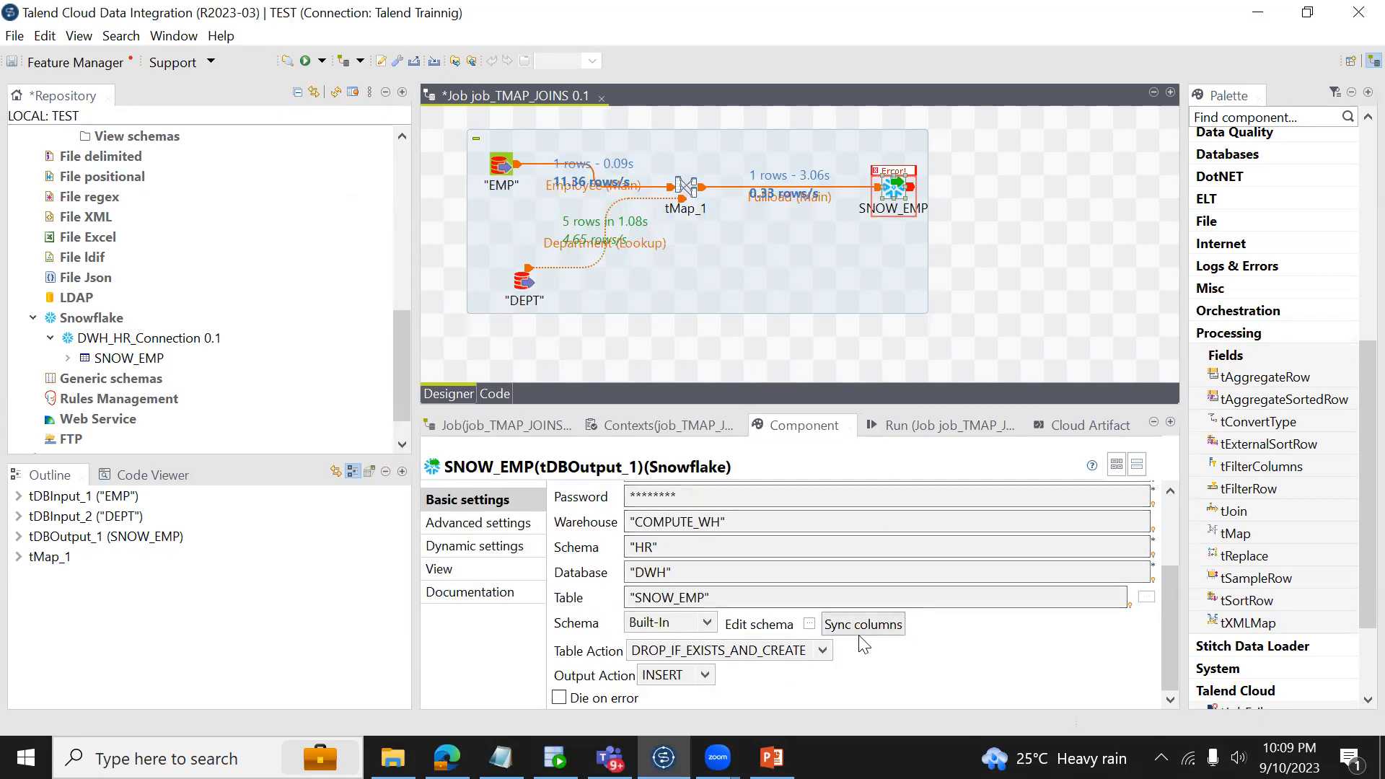
Step: Check the Fullload output schema in tMap_1 and sync the columns of the SNOW_EMP output with it
left_click(858, 624)
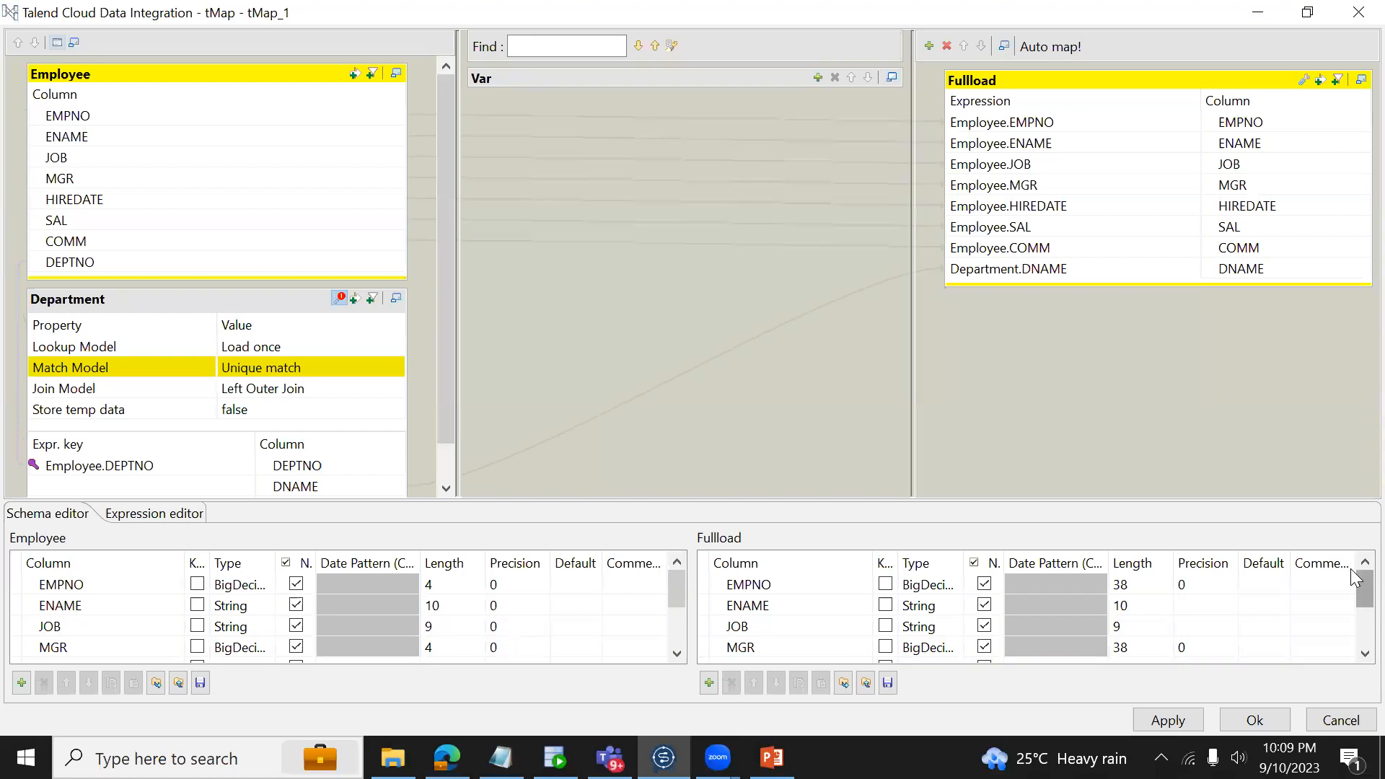
scroll(1350, 569, "down", 2)
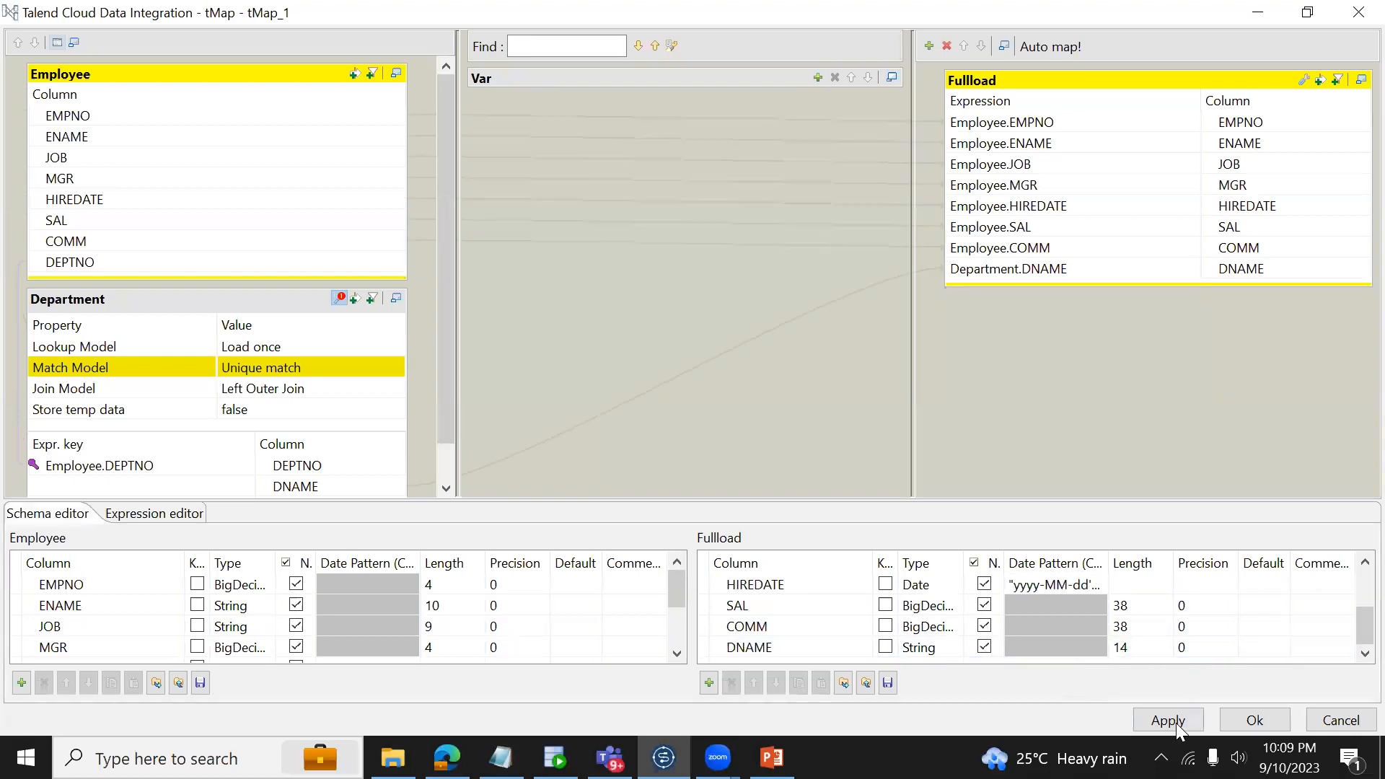
left_click(1222, 714)
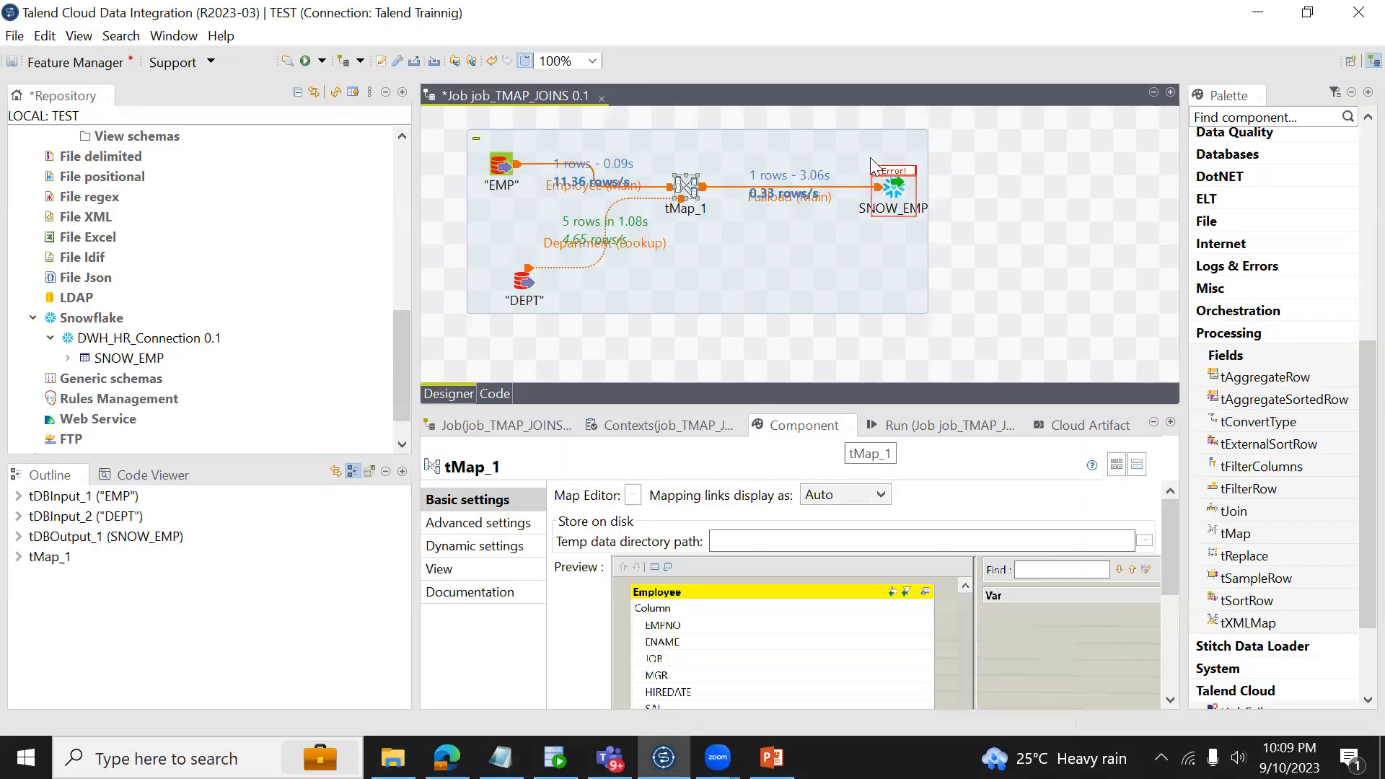
left_click(893, 189)
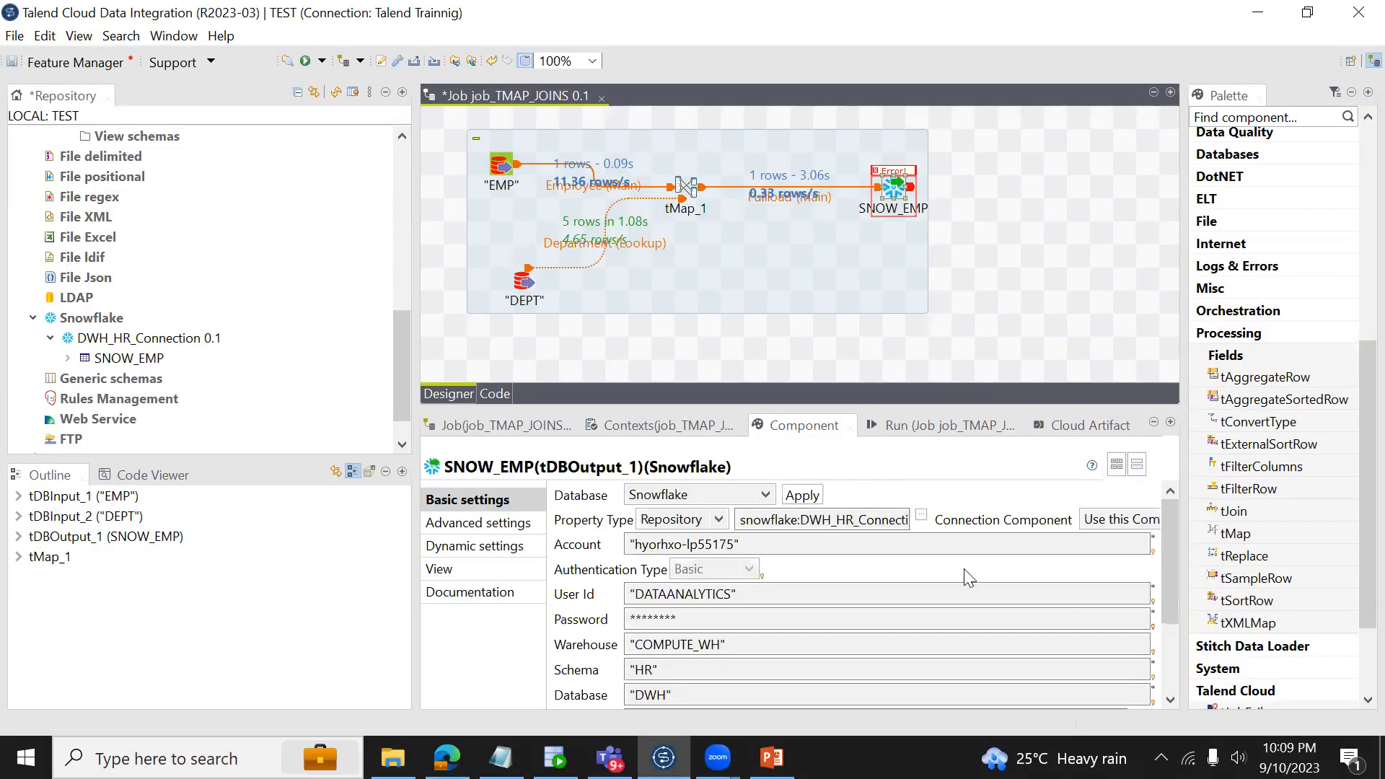
scroll(930, 606, "down", 3)
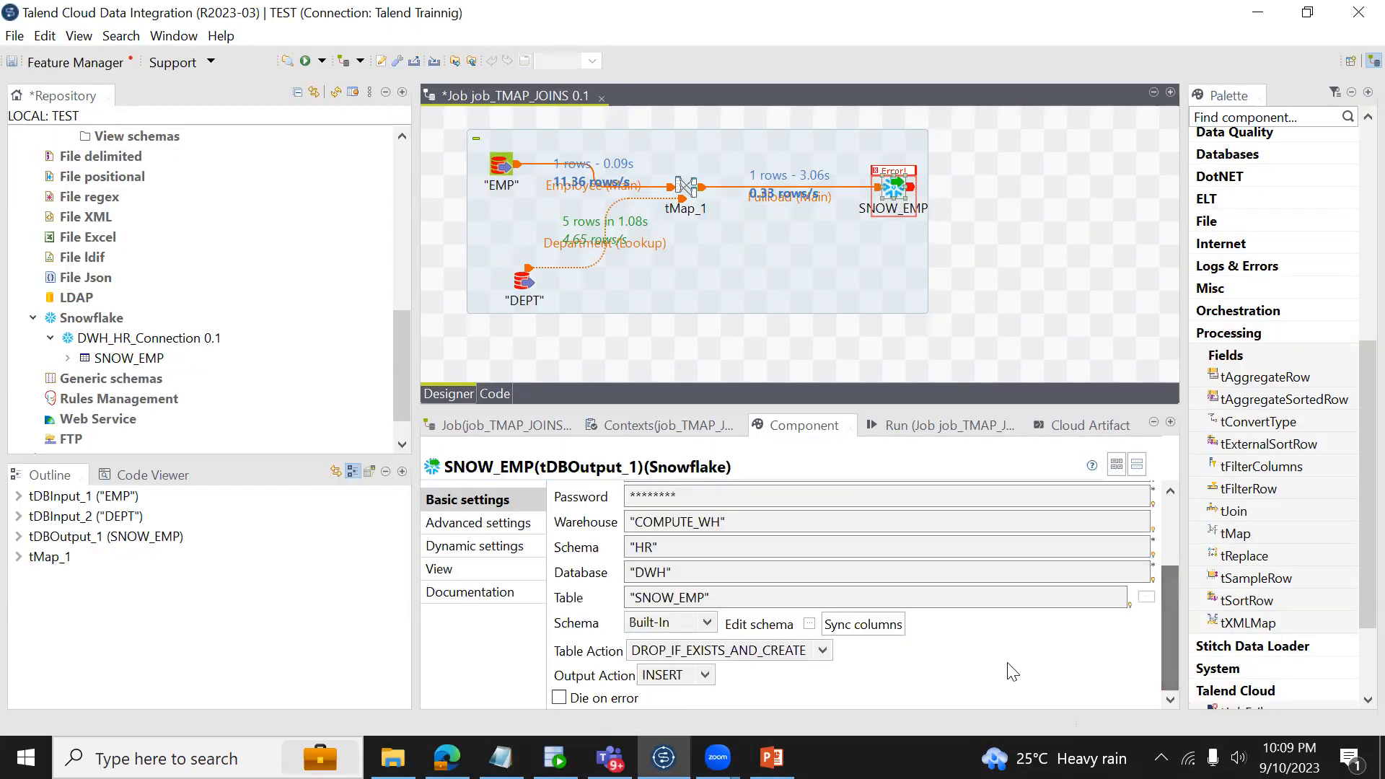
left_click(886, 634)
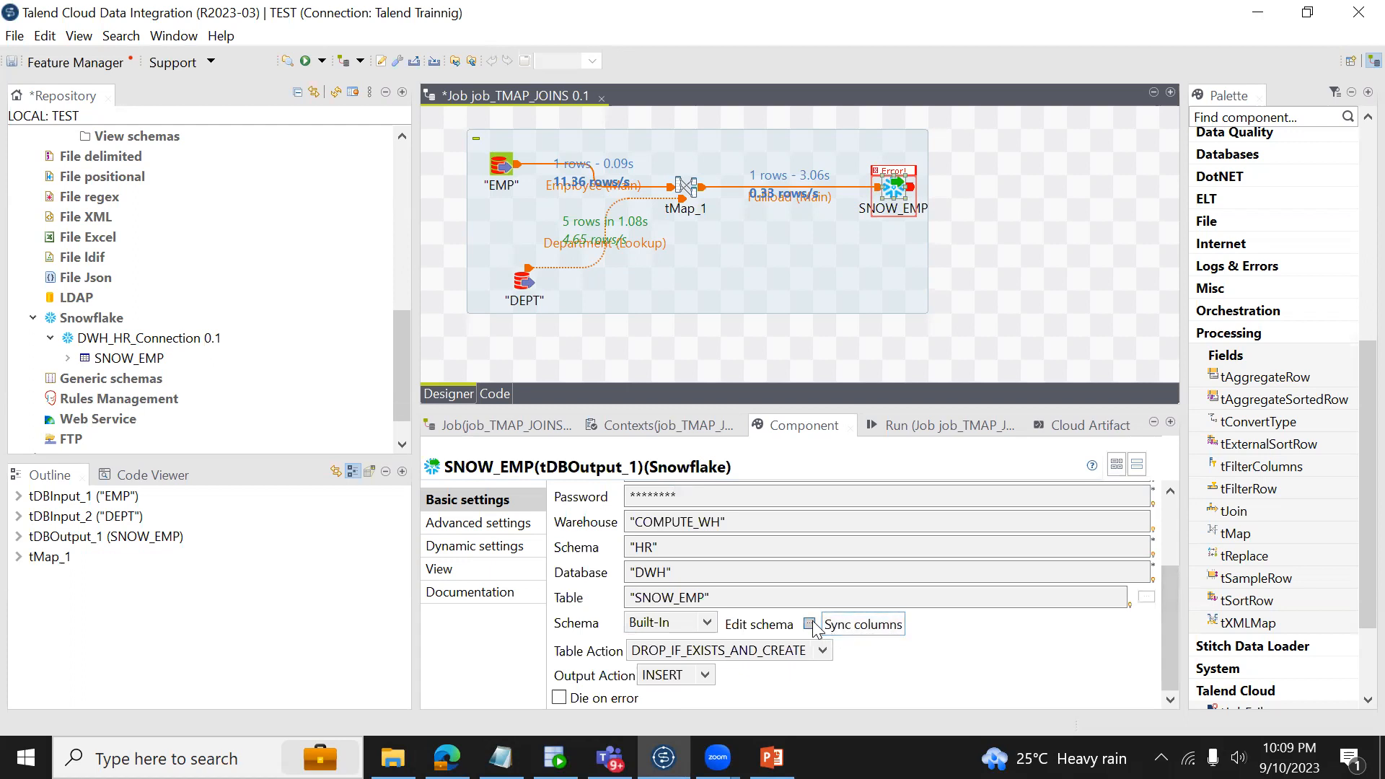
Step: Reopen the SNOW_EMP schema, clear the output DNAME column's precision again, and accept the schema
left_click(810, 624)
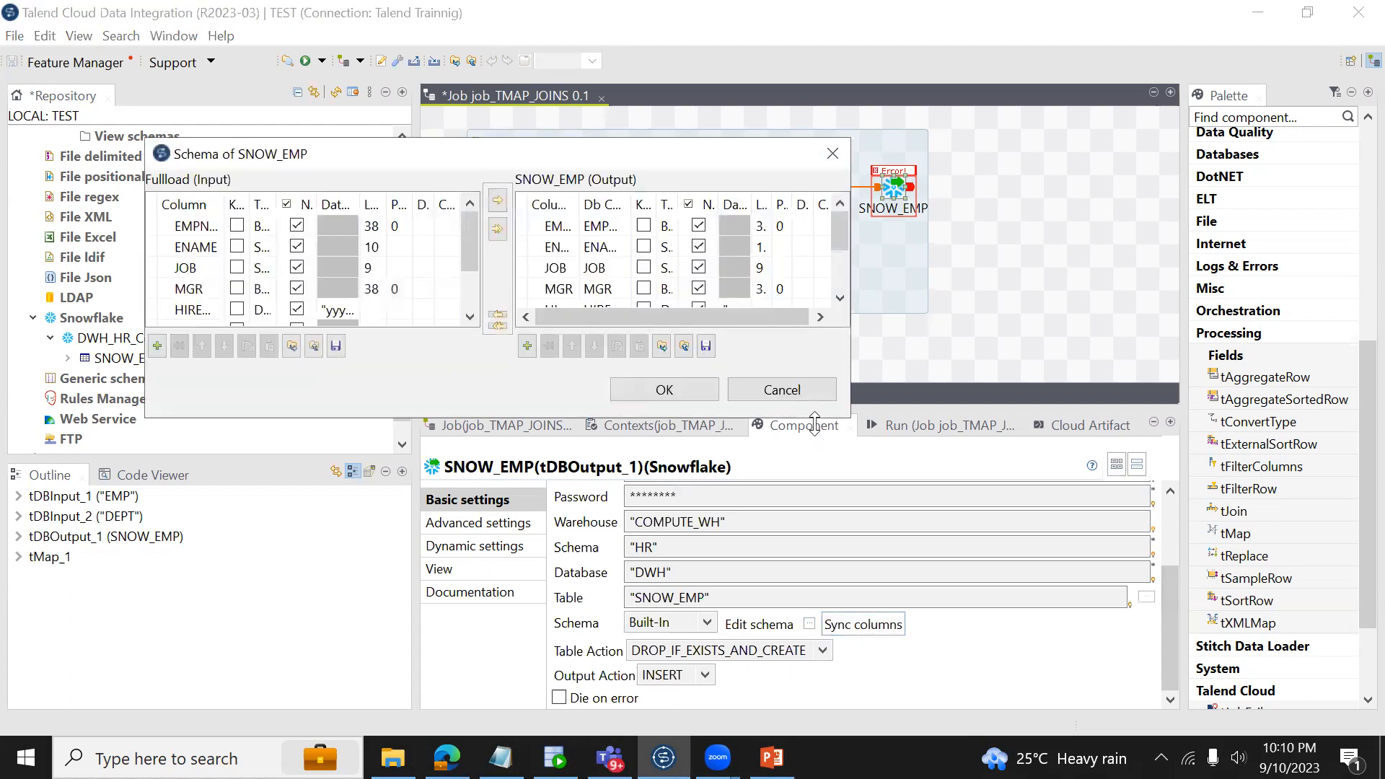
left_click_drag(814, 419, 813, 608)
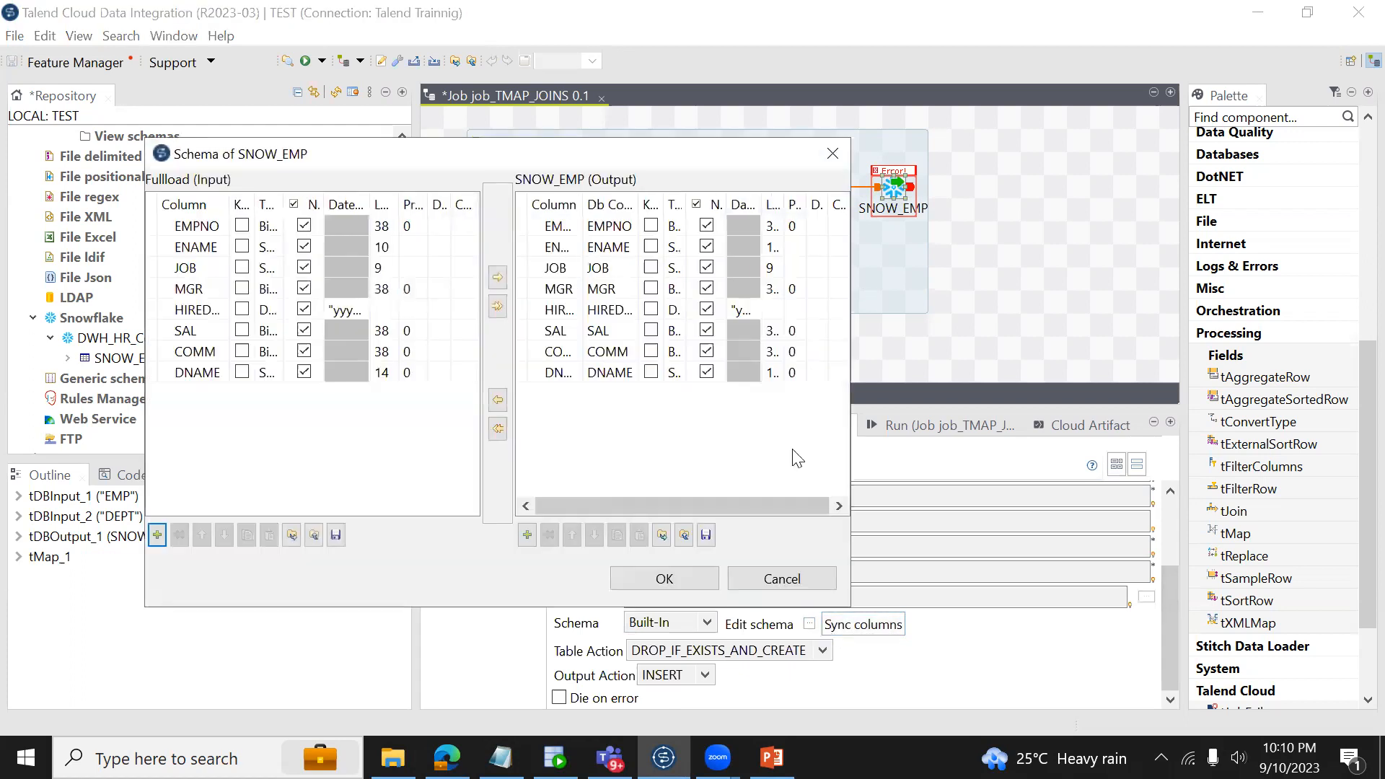
left_click(794, 372)
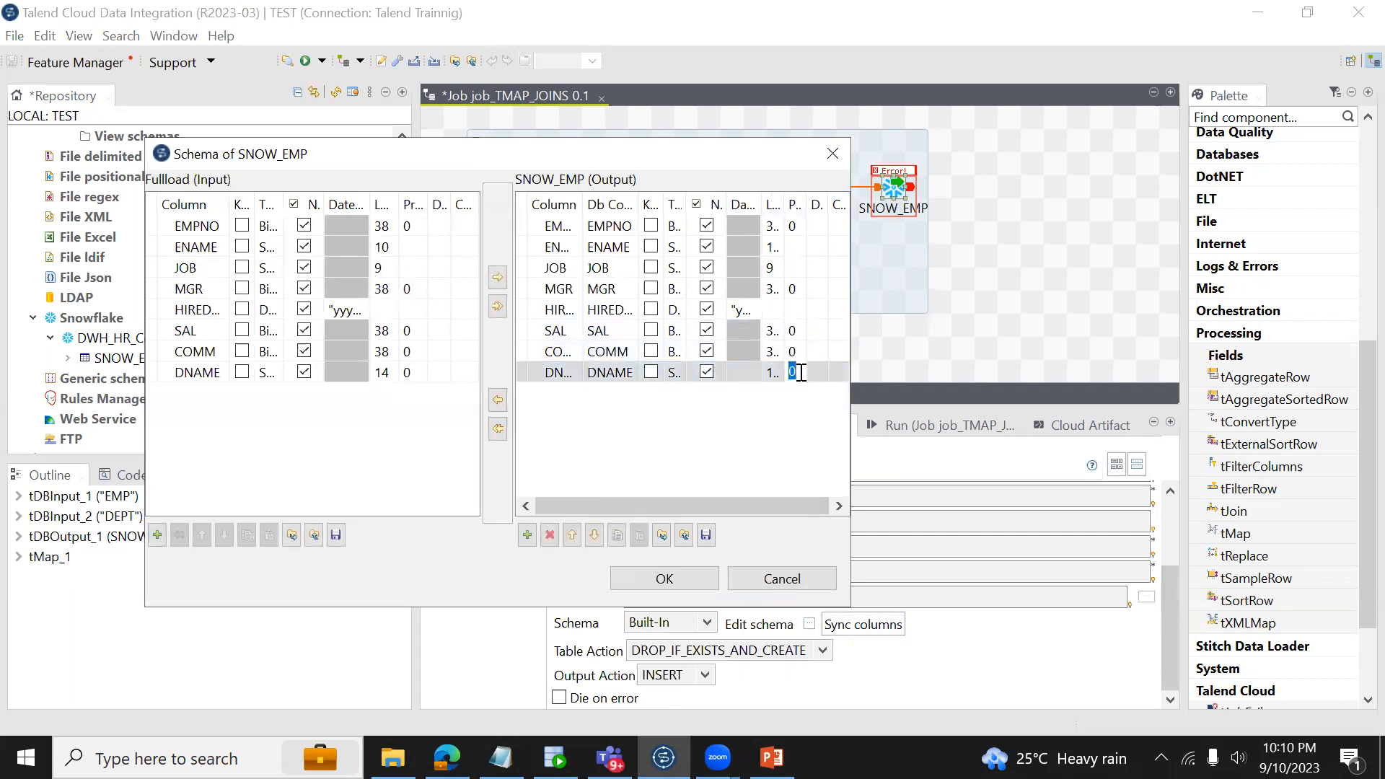
left_click(679, 571)
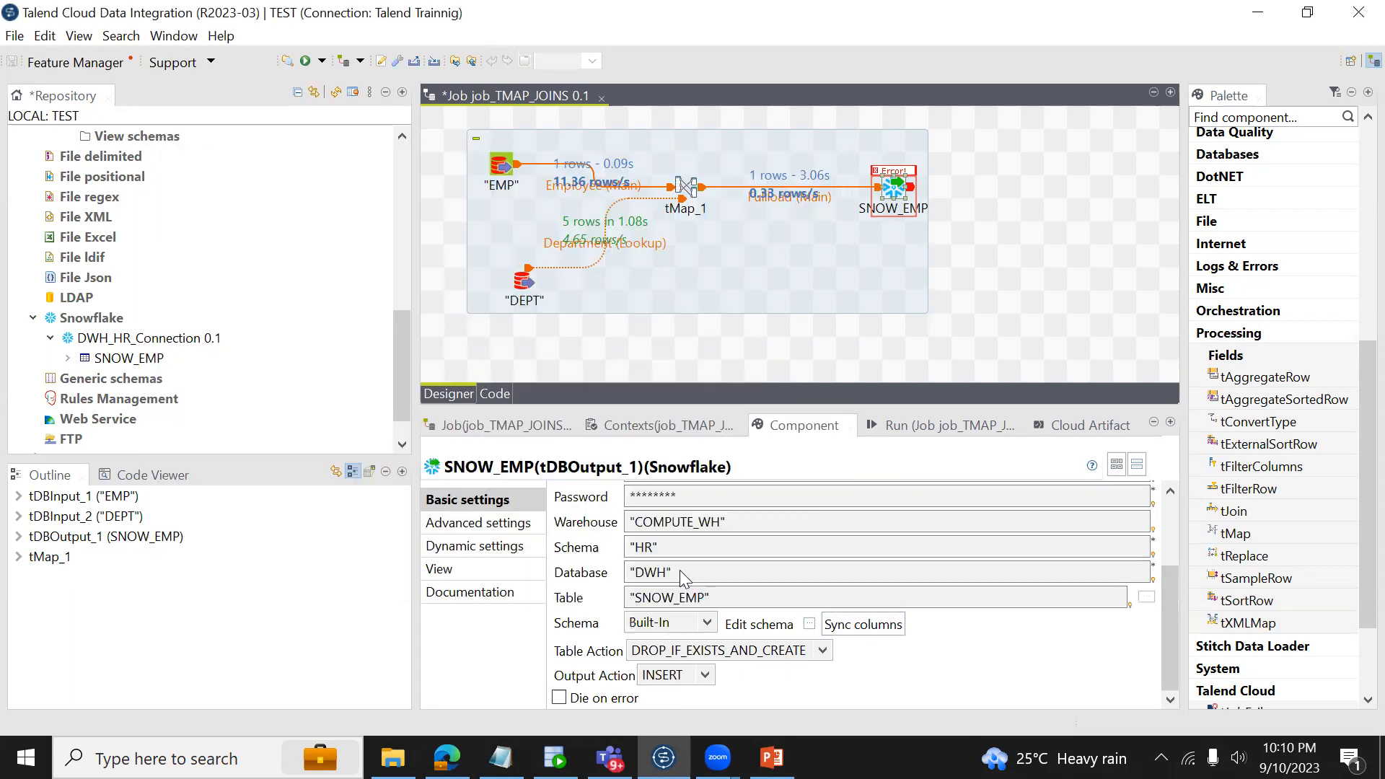
Step: Sync the SNOW_EMP columns and check the DNAME precision in its input and output schemas
left_click(840, 629)
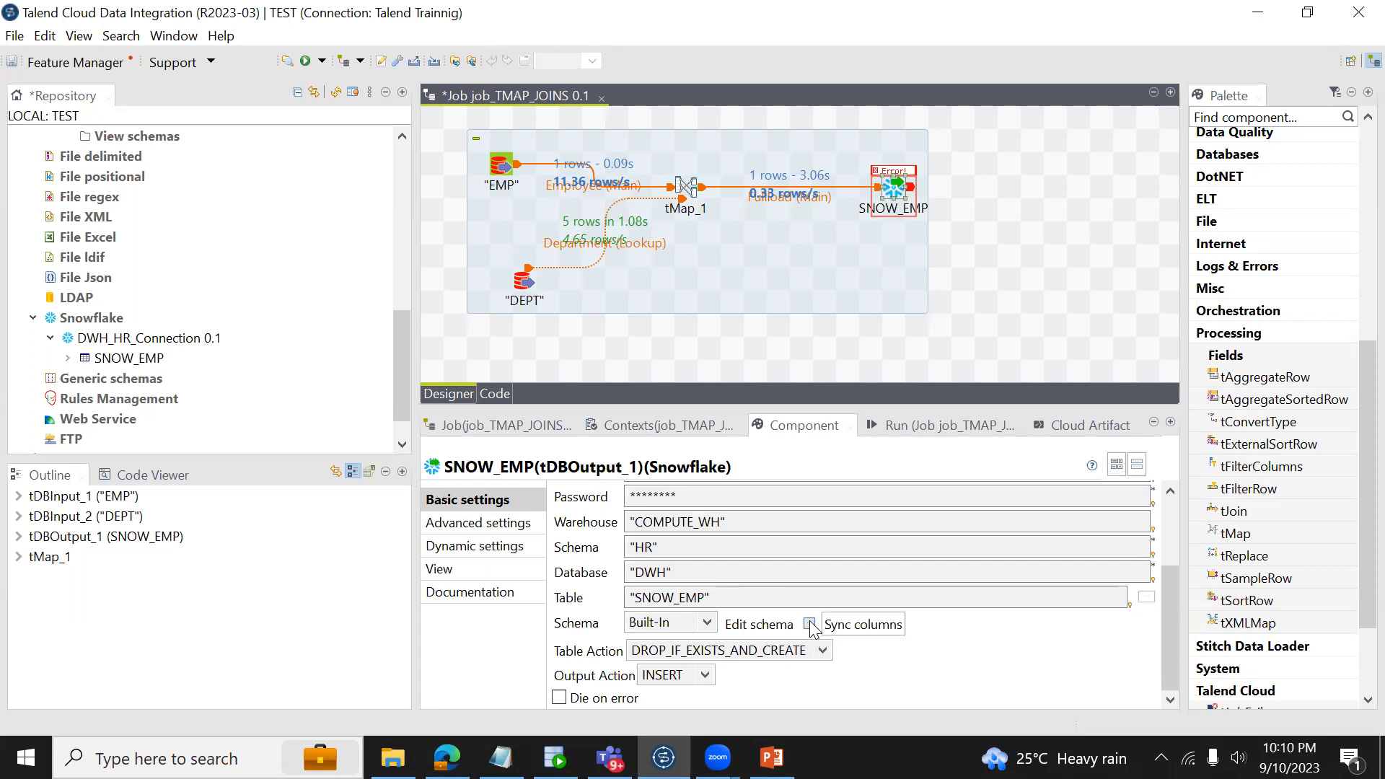
left_click(810, 625)
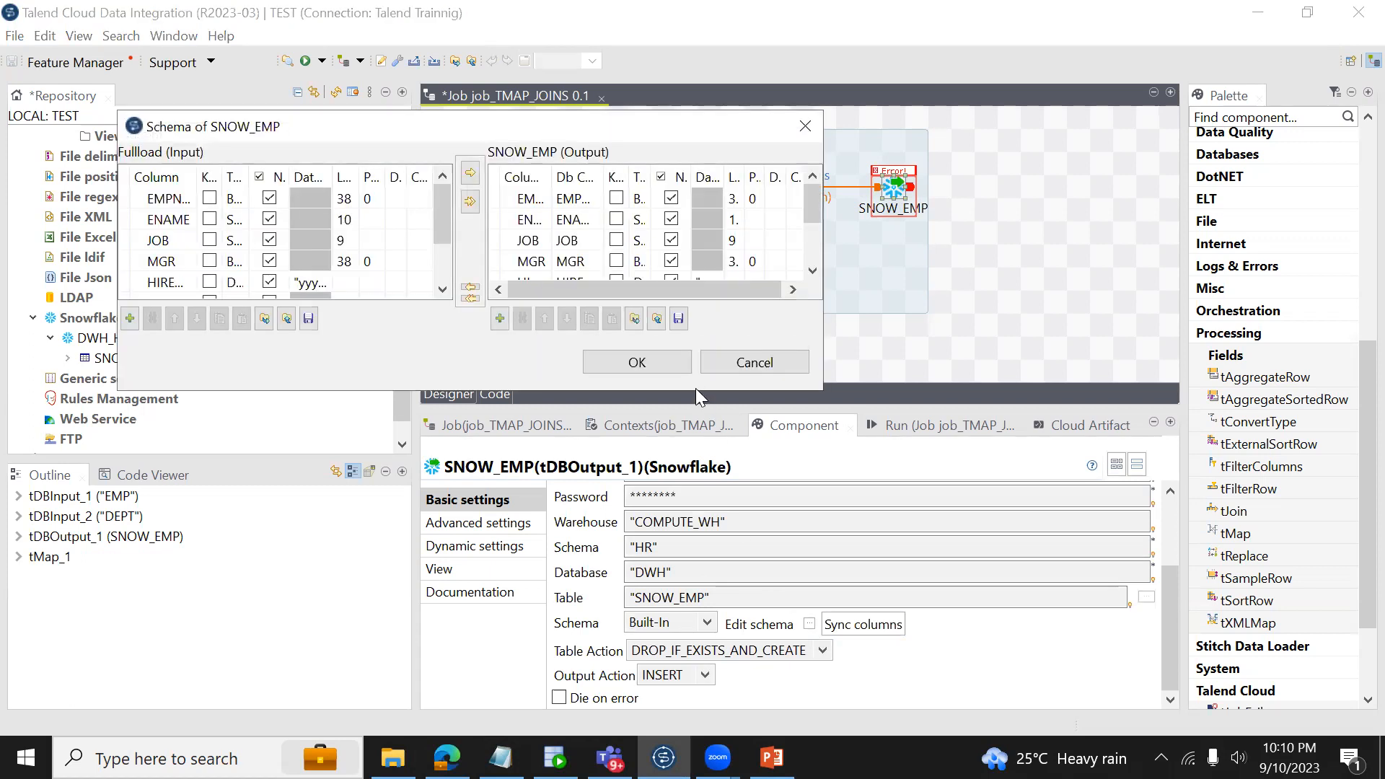
left_click_drag(696, 393, 696, 629)
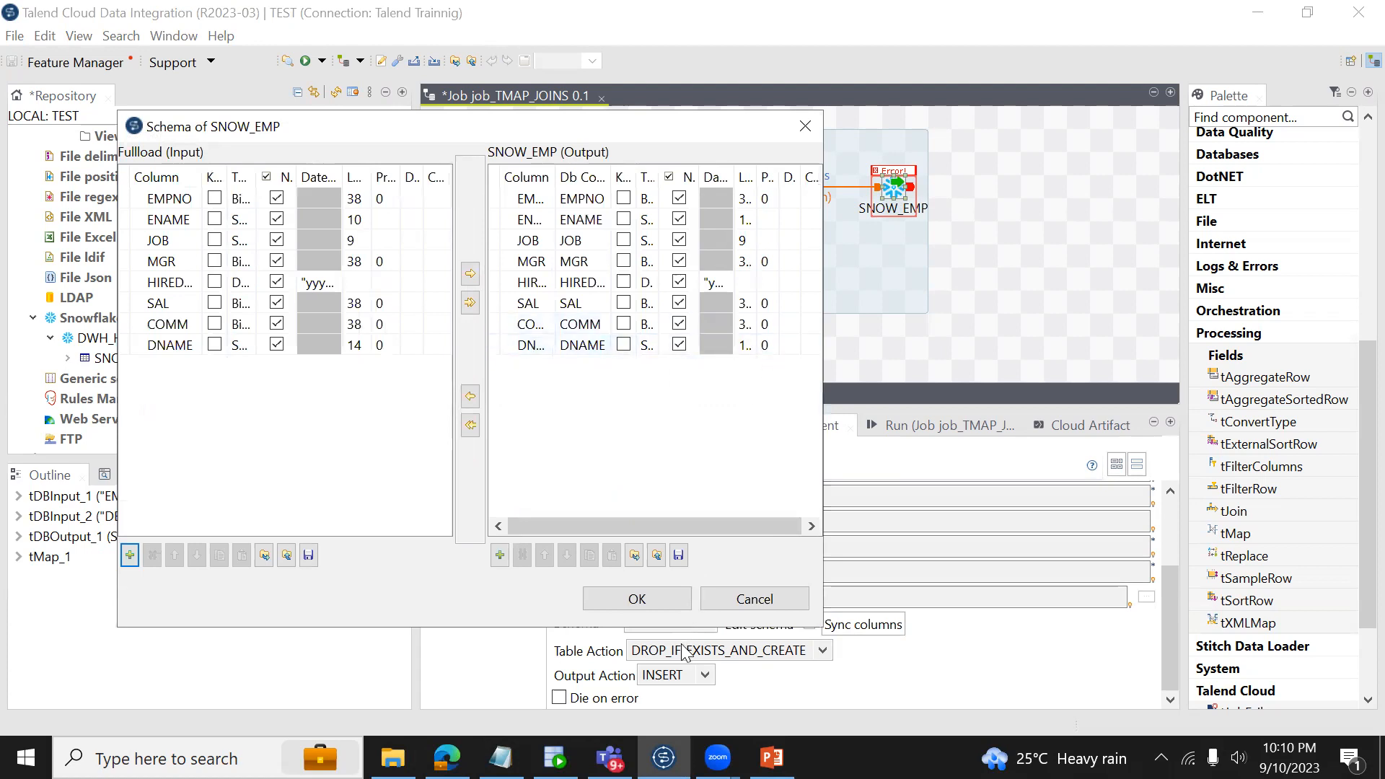
left_click(637, 598)
Step: Clear the precision of the DNAME column in tMap_1's Fullload output schema and propagate the changes
double_click(687, 186)
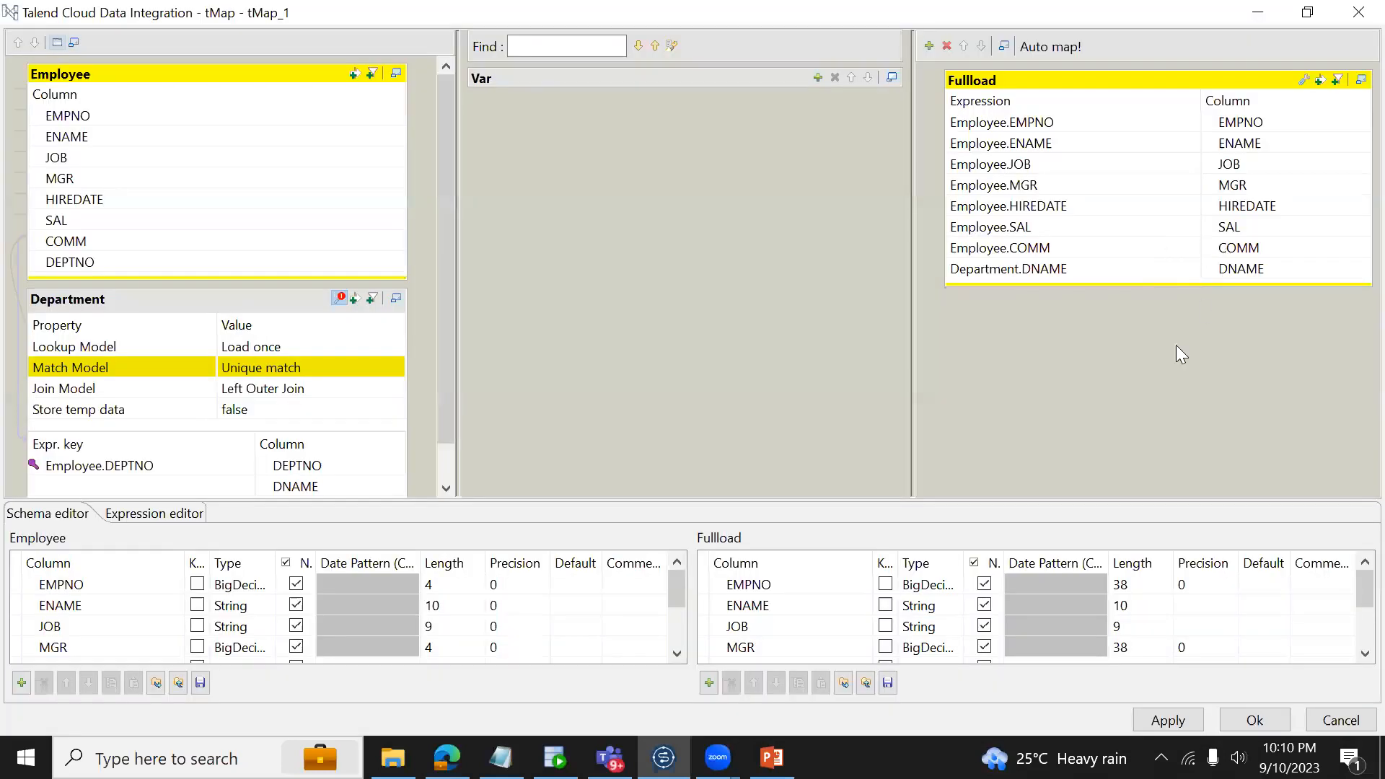
left_click(1092, 271)
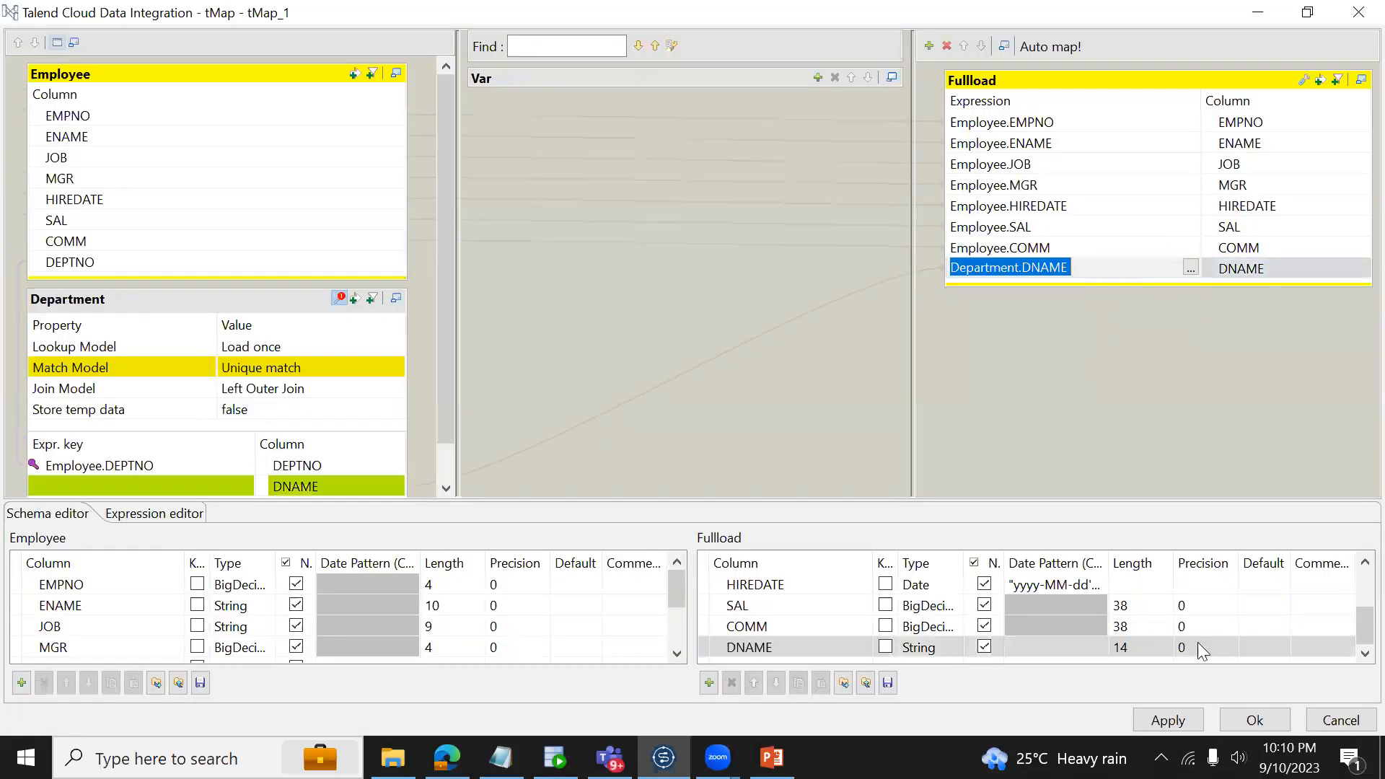
left_click(1197, 644)
key("BackSpace")
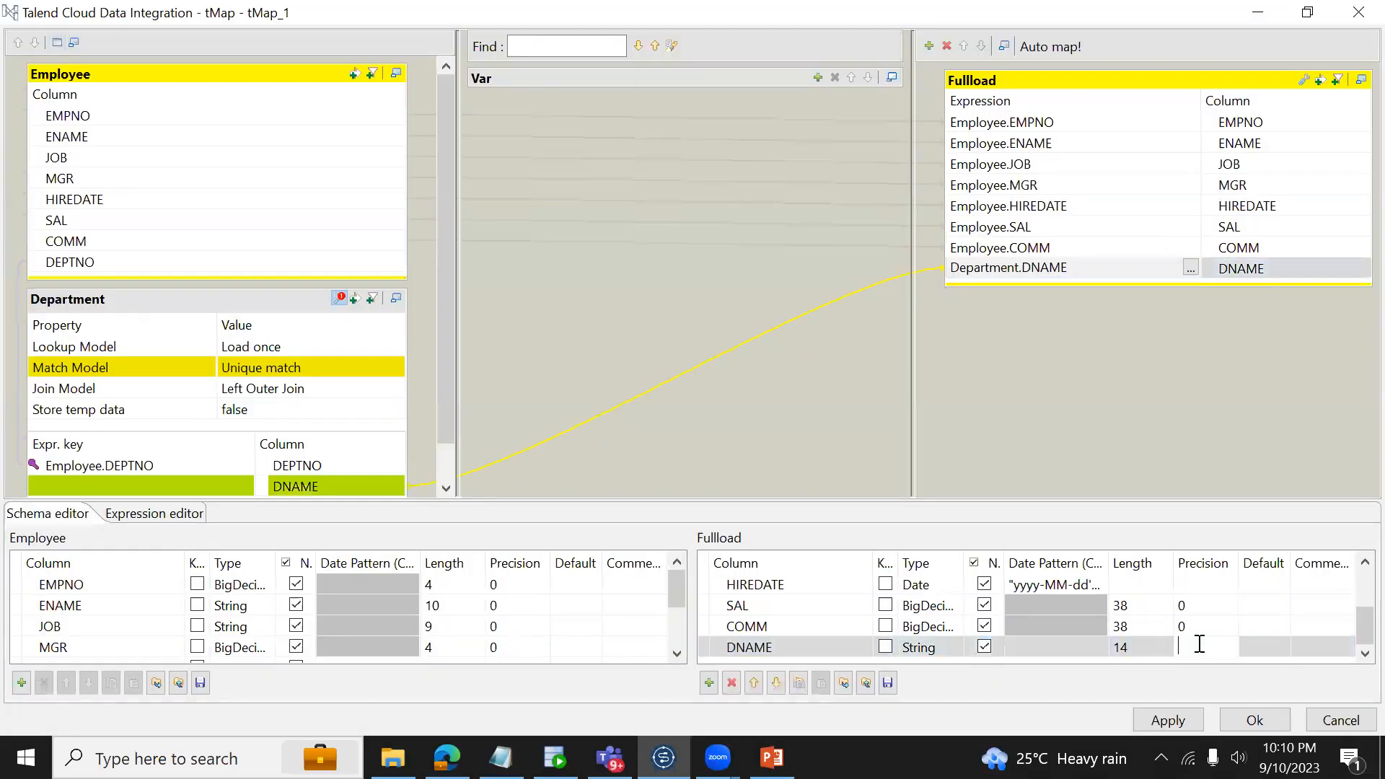
left_click(1180, 716)
left_click(1240, 725)
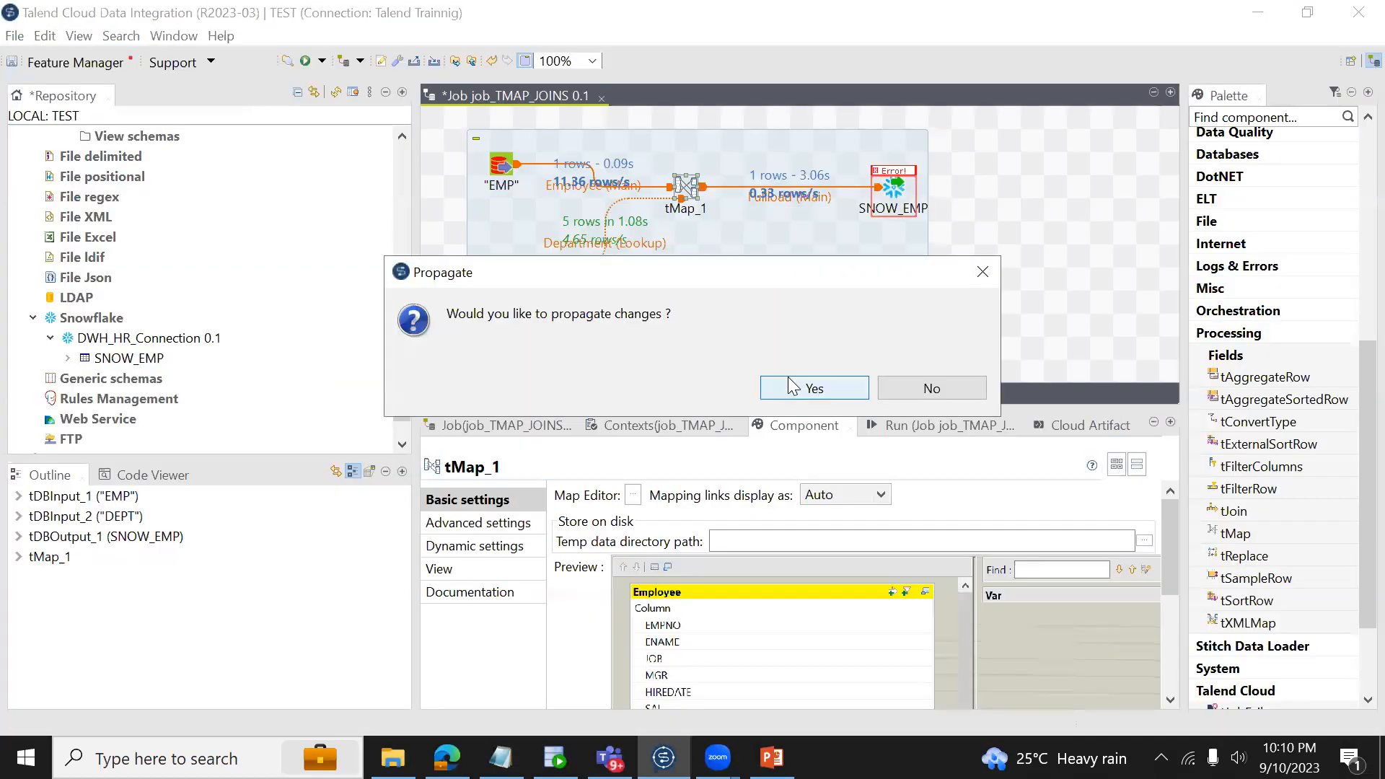
left_click(792, 386)
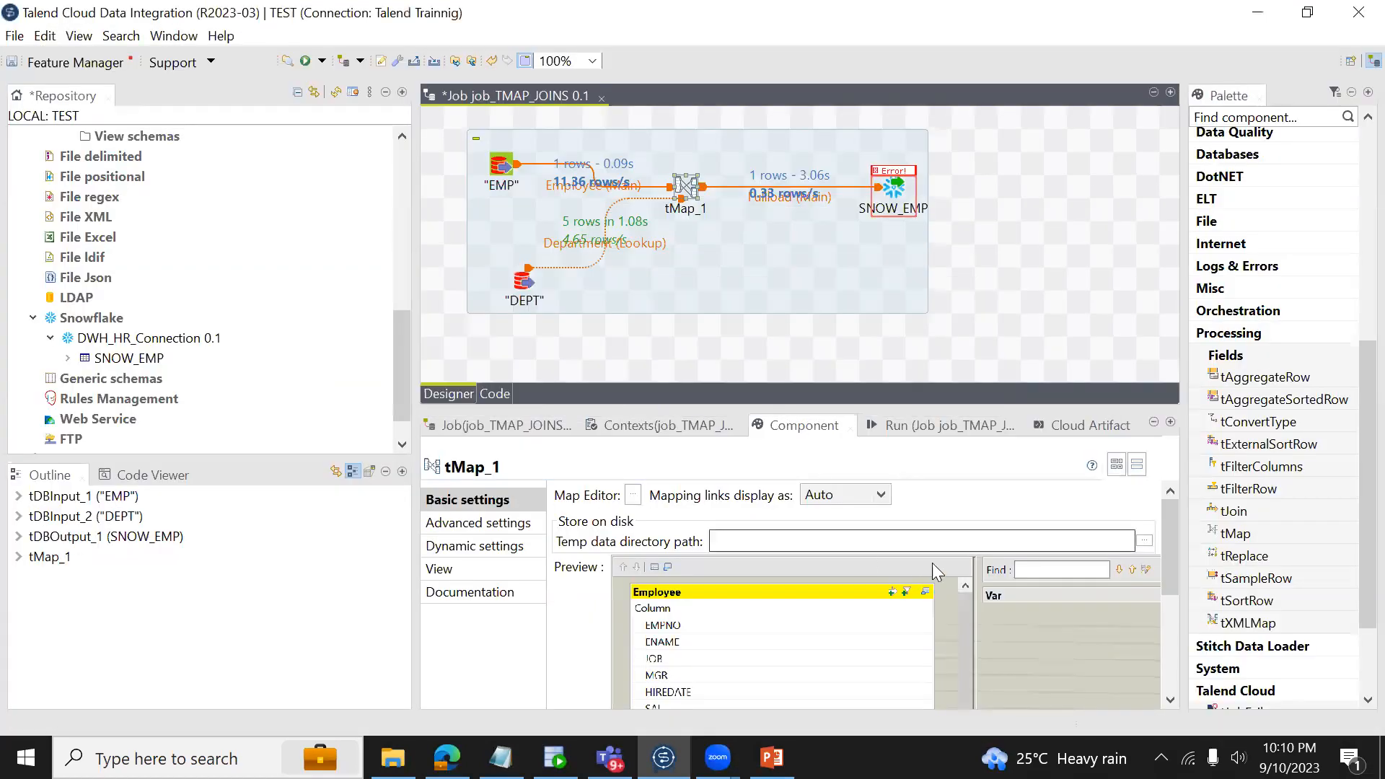
Step: Check the DNAME column's precision on both the input and output sides of the SNOW_EMP schema
left_click(901, 193)
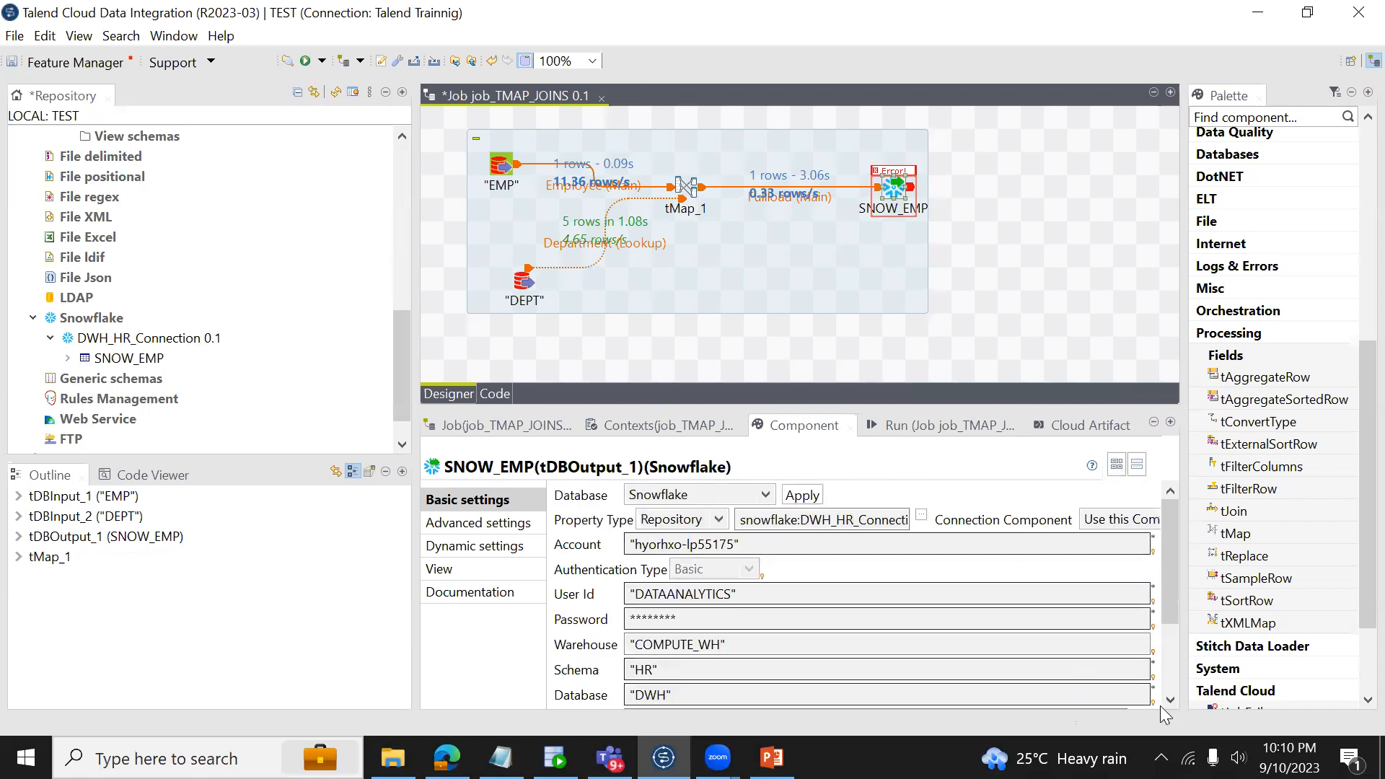
scroll(833, 631, "down", 3)
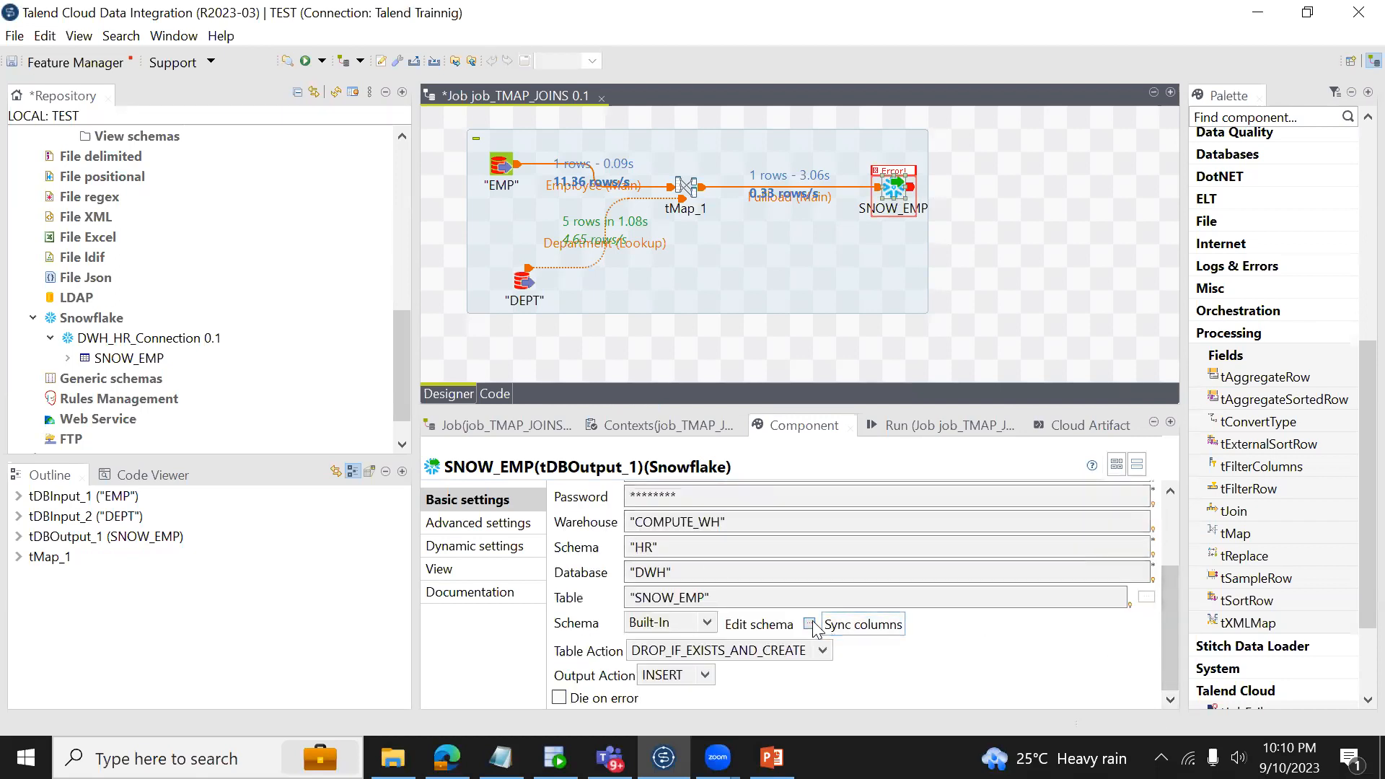
left_click(811, 625)
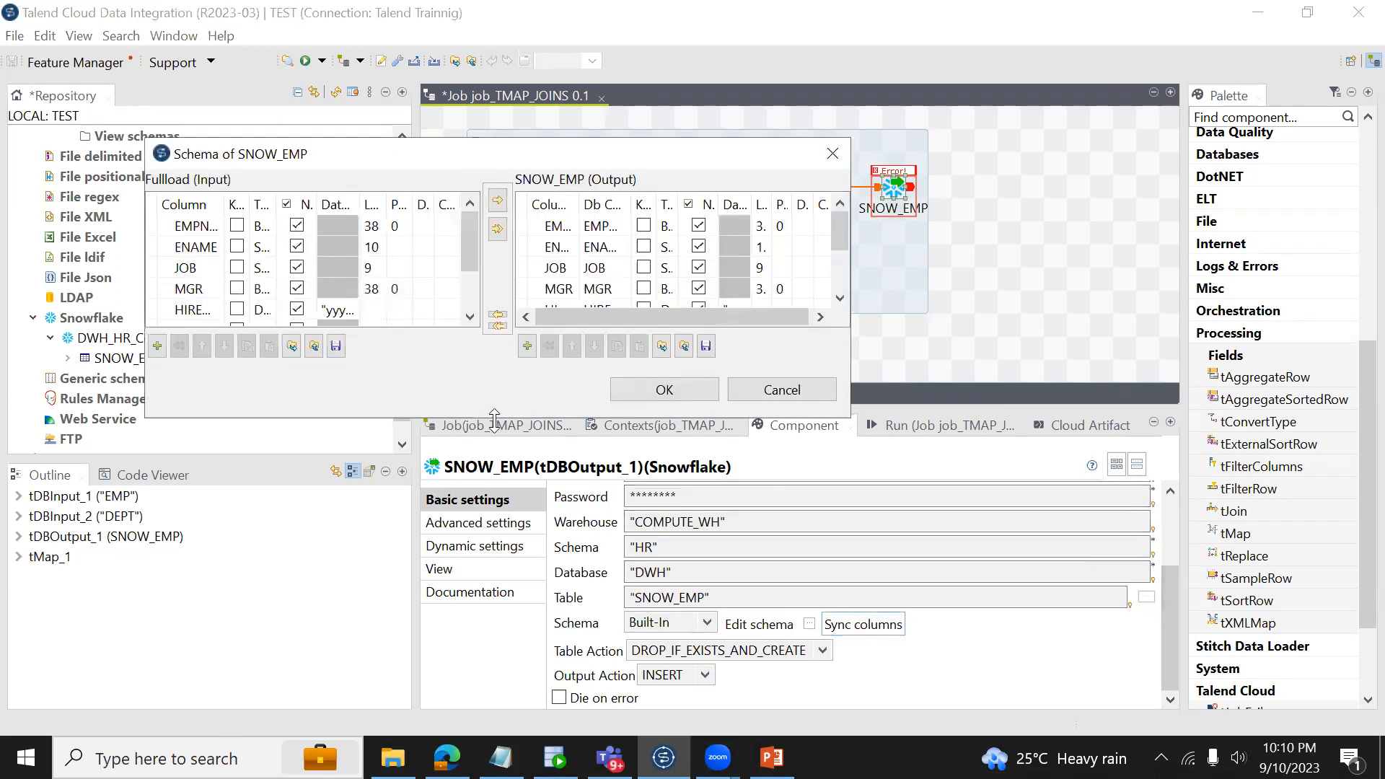
left_click_drag(494, 418, 494, 626)
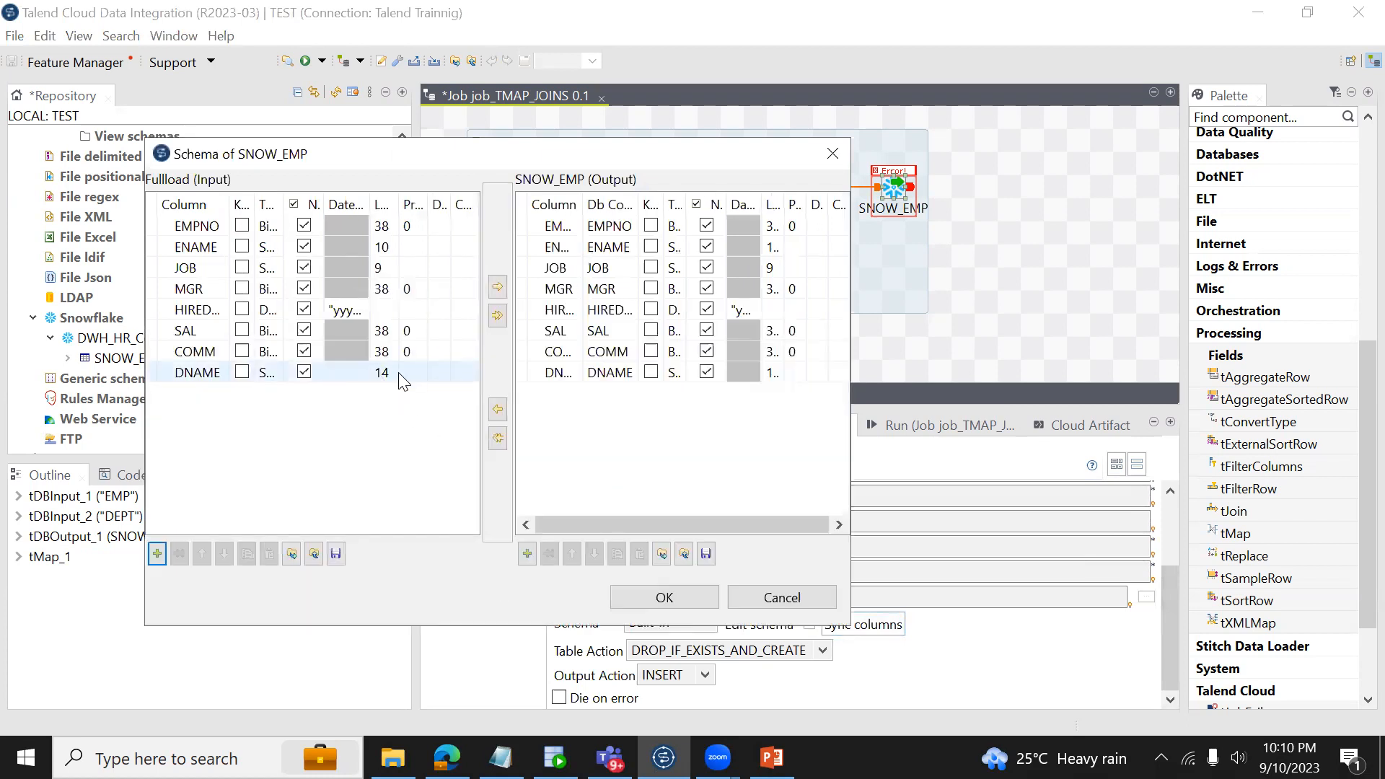
left_click(664, 597)
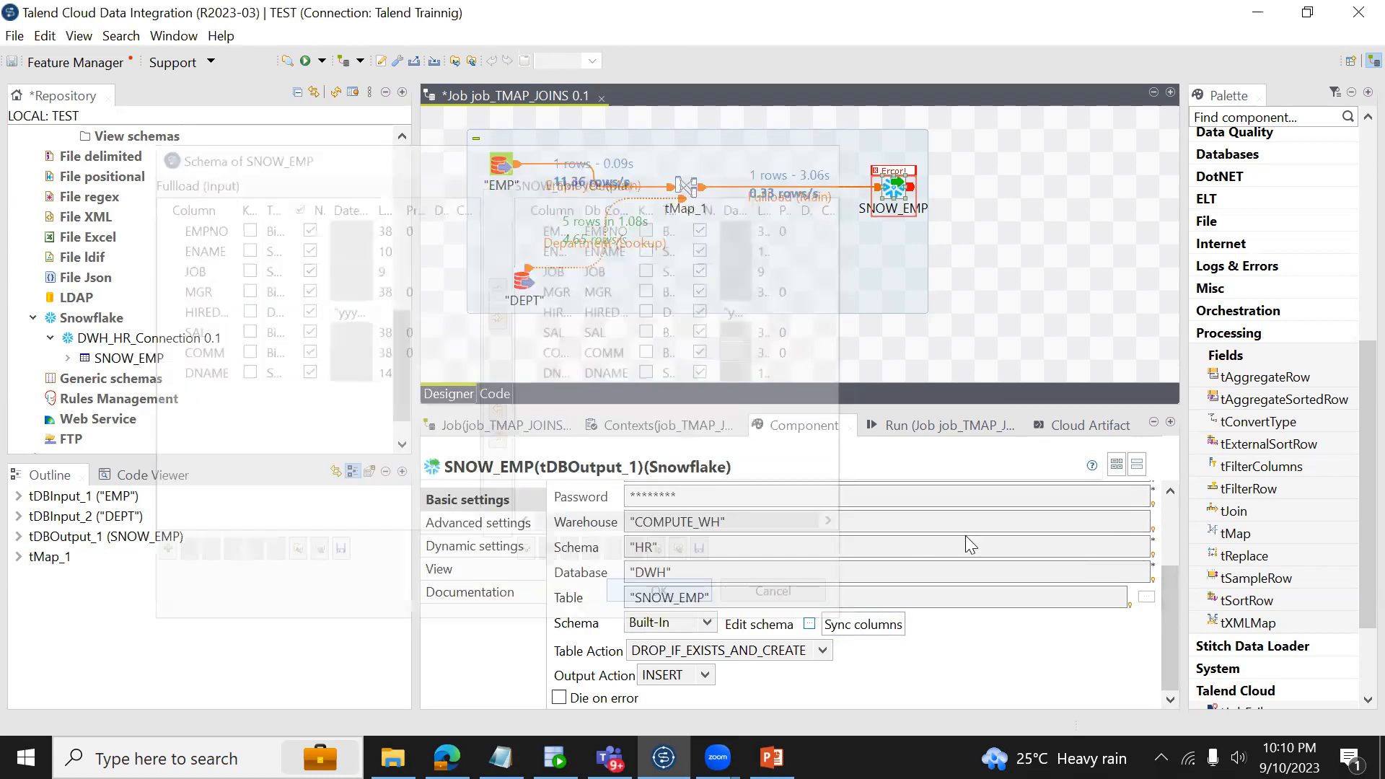
Step: Save the job_TMAP_JOINS job and run it
key("ctrl+s")
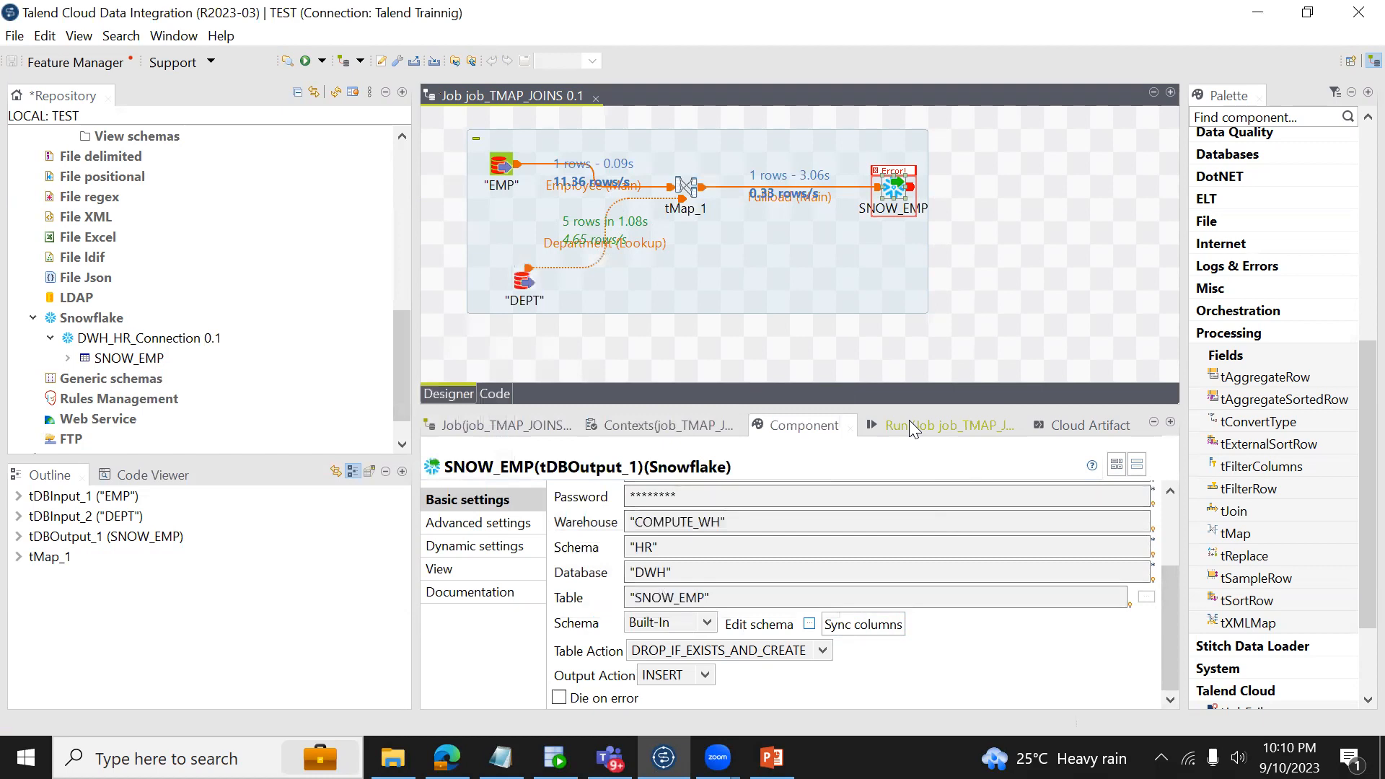
left_click(908, 421)
left_click(625, 518)
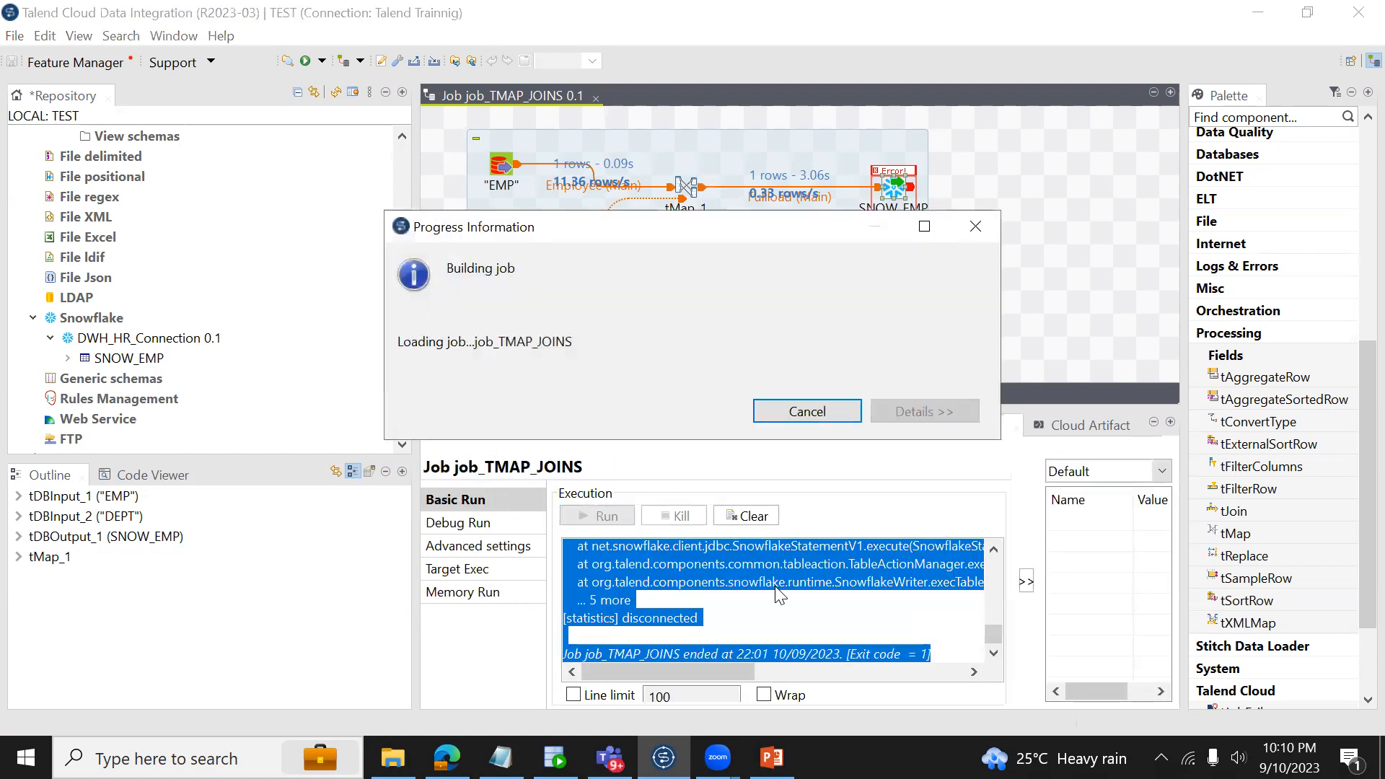
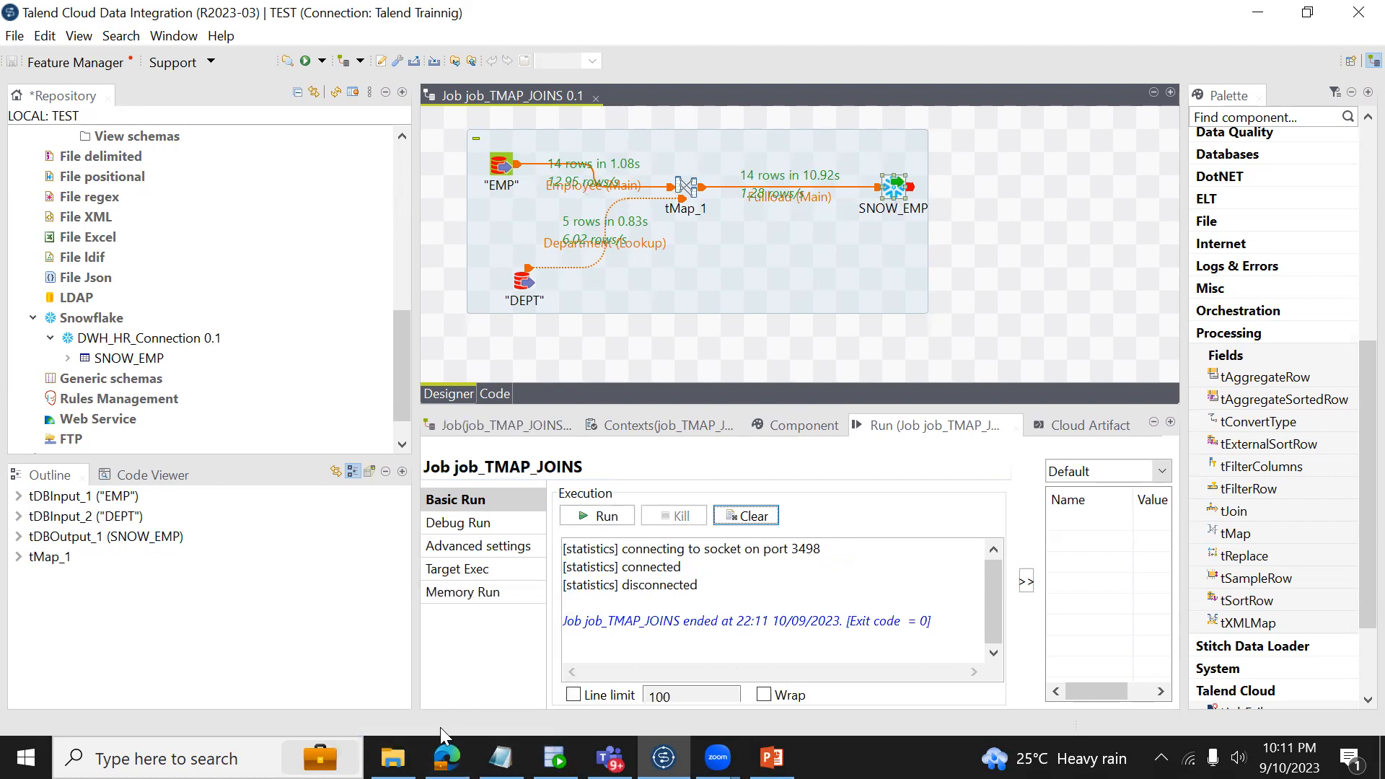
Step: Switch to Snowflake in the browser and limit the Query History to the last day
left_click(447, 756)
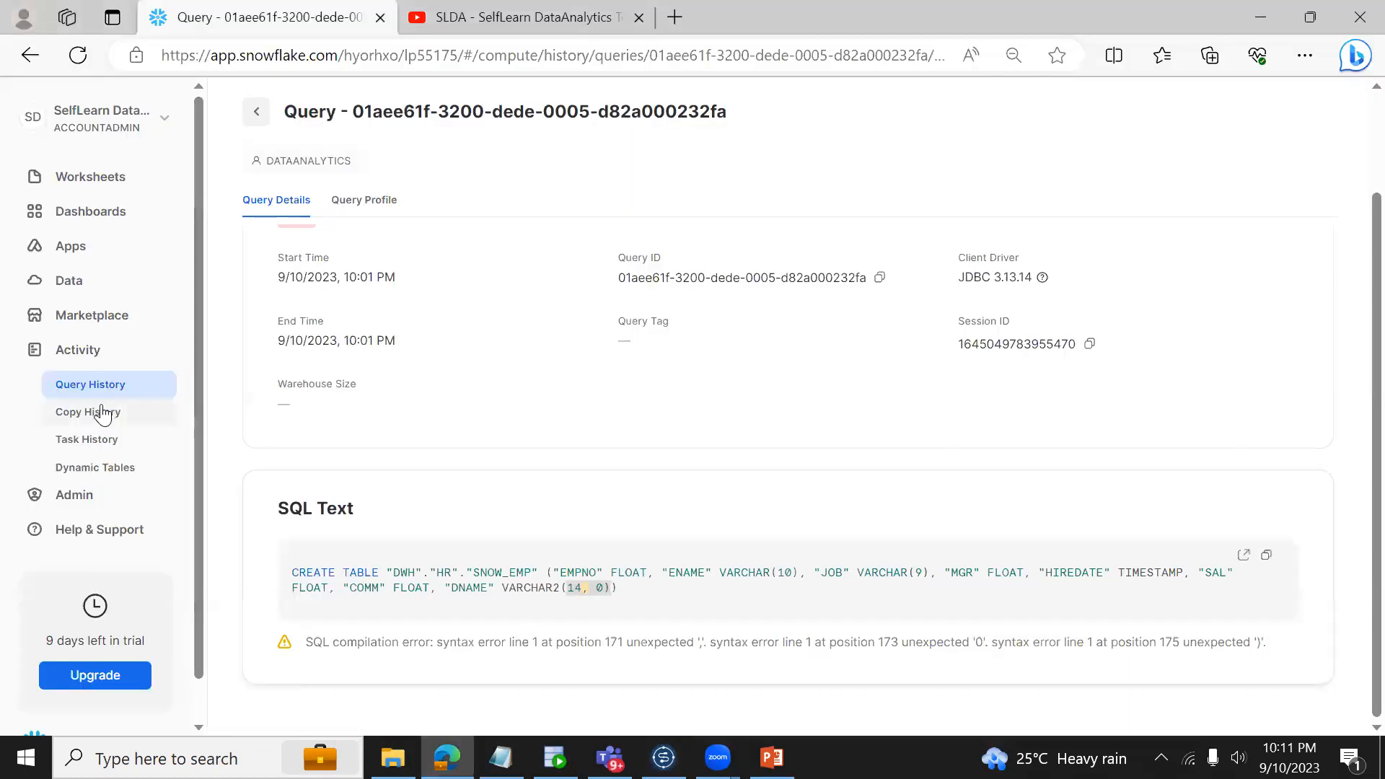
left_click(90, 385)
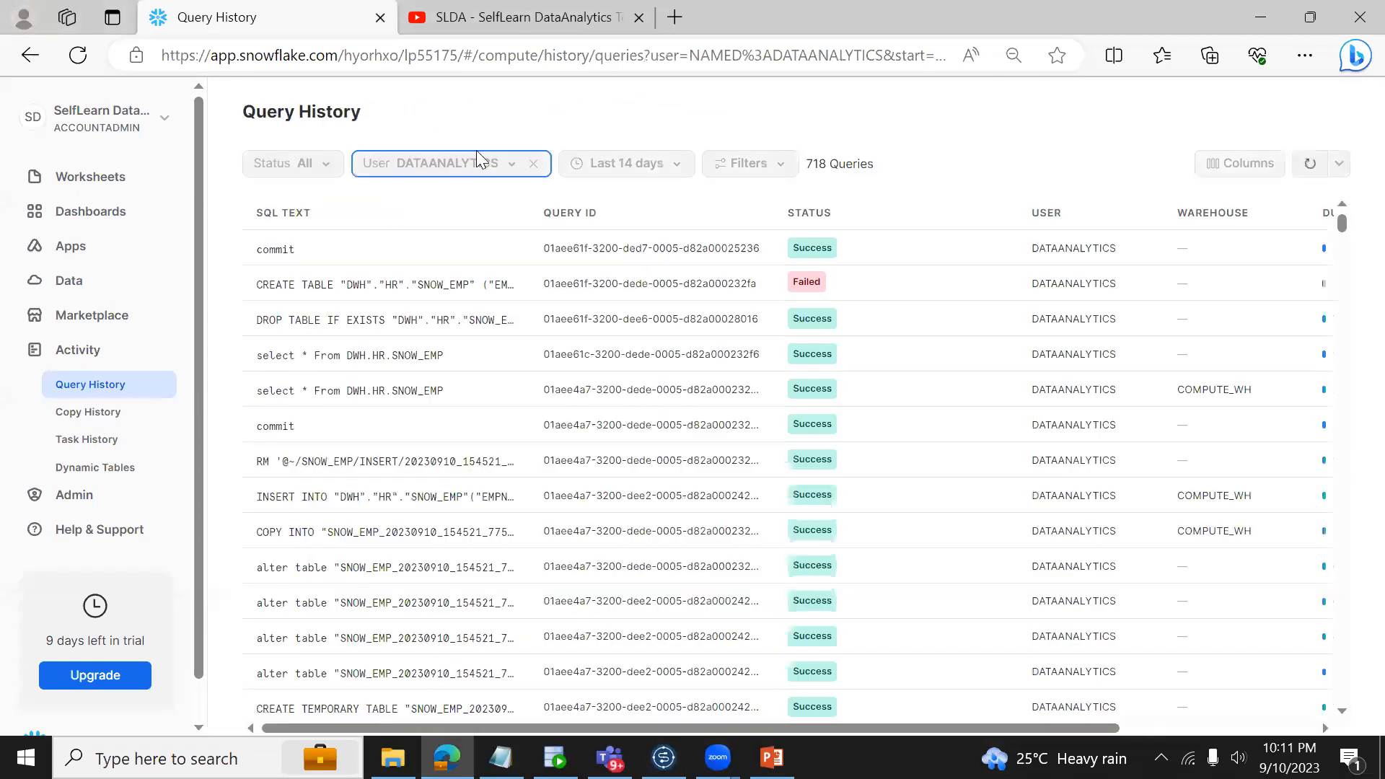
left_click(612, 165)
left_click(622, 250)
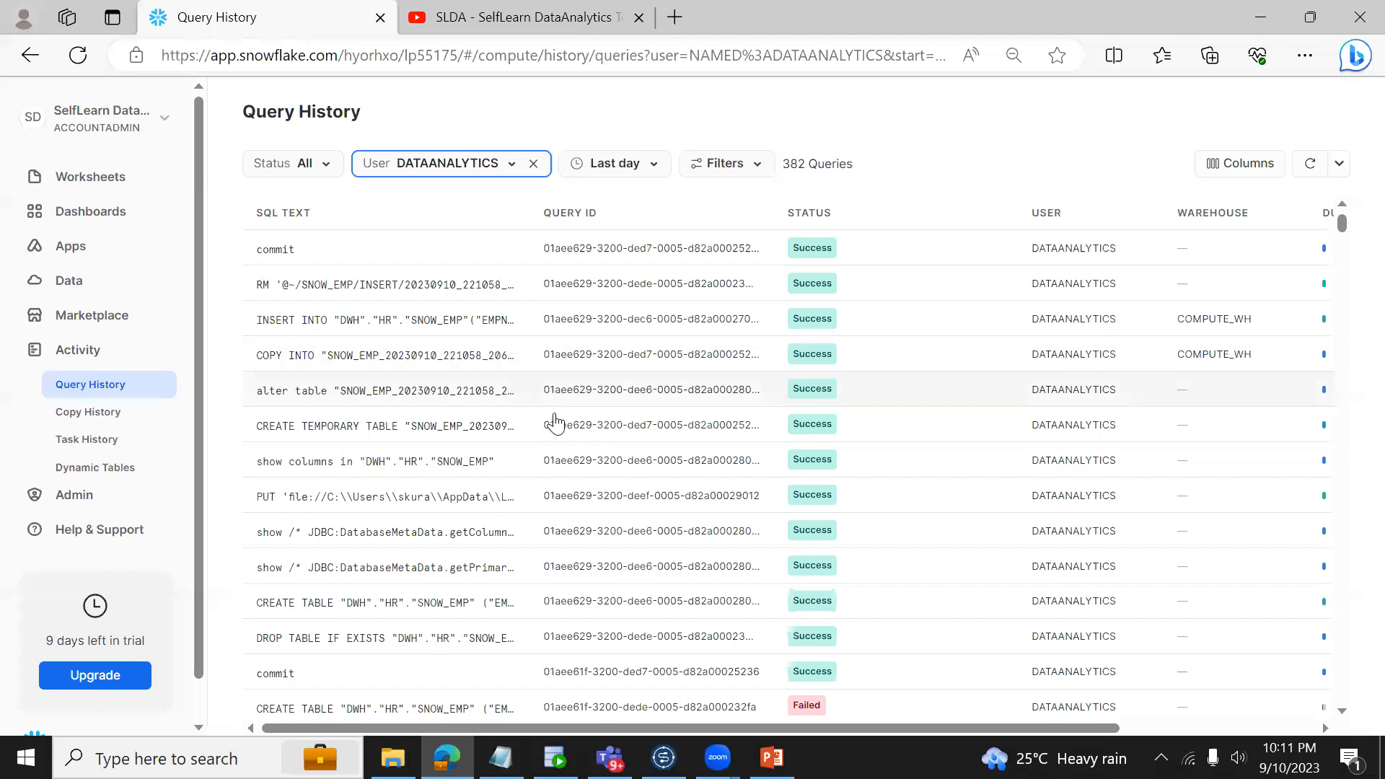
Step: Examine the statements the job run sent to Snowflake, from dropping and creating SNOW_EMP to the final insert, against the Talend job
mouse_move(402, 641)
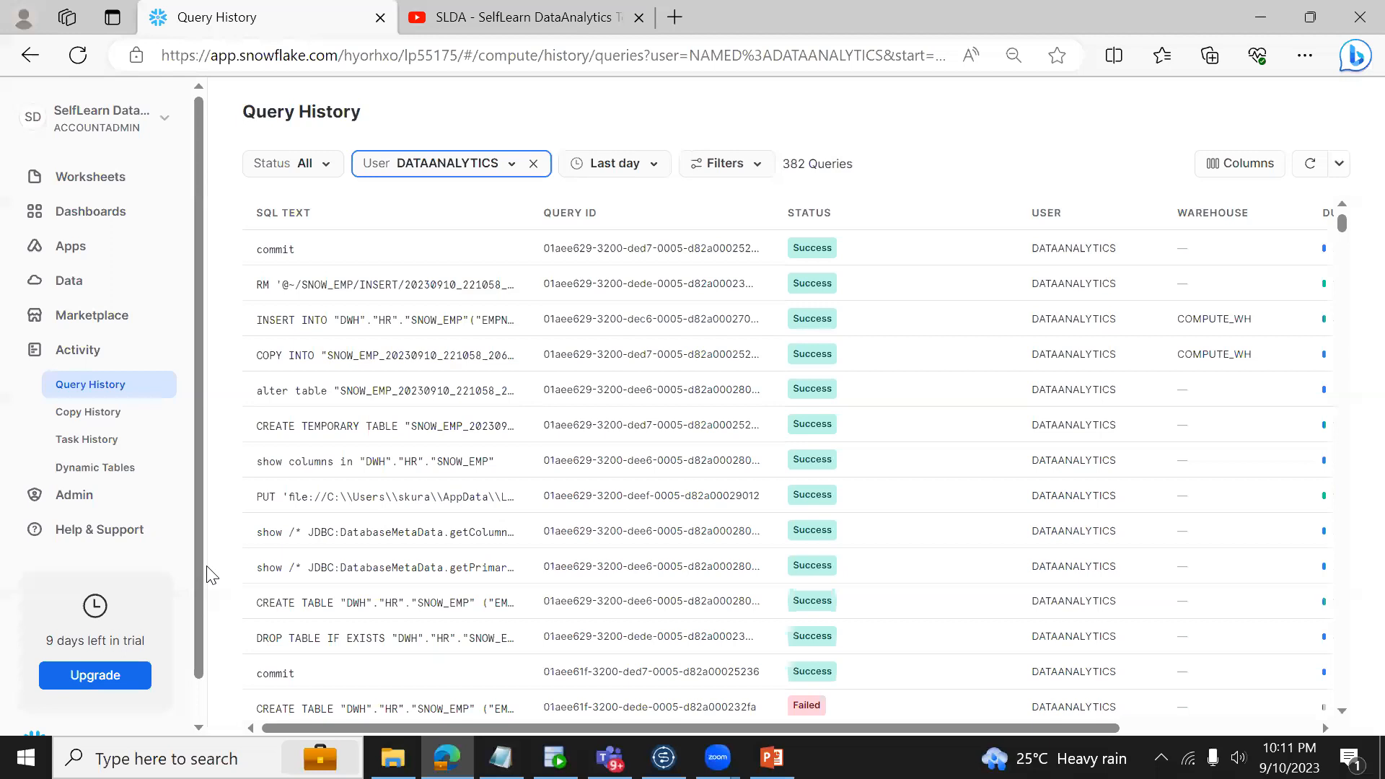
mouse_move(369, 502)
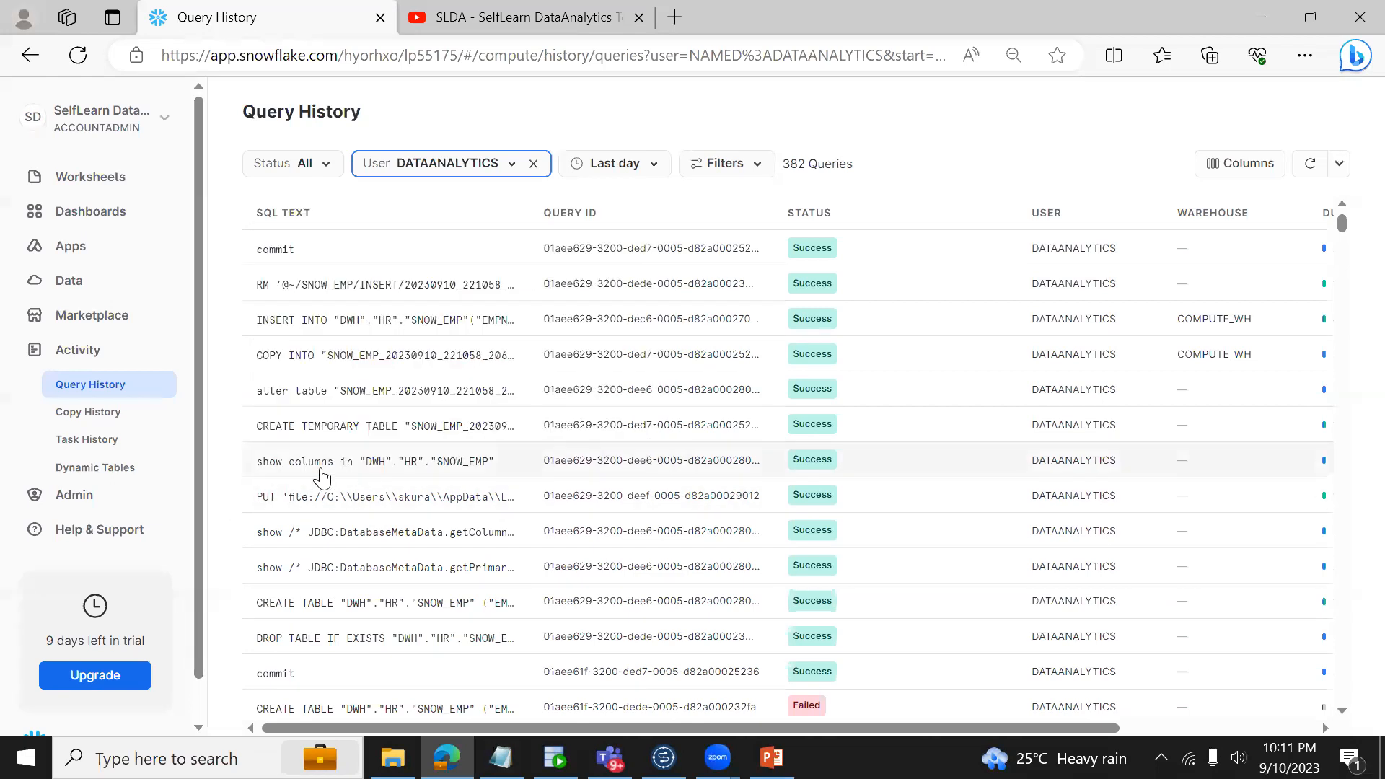
mouse_move(381, 435)
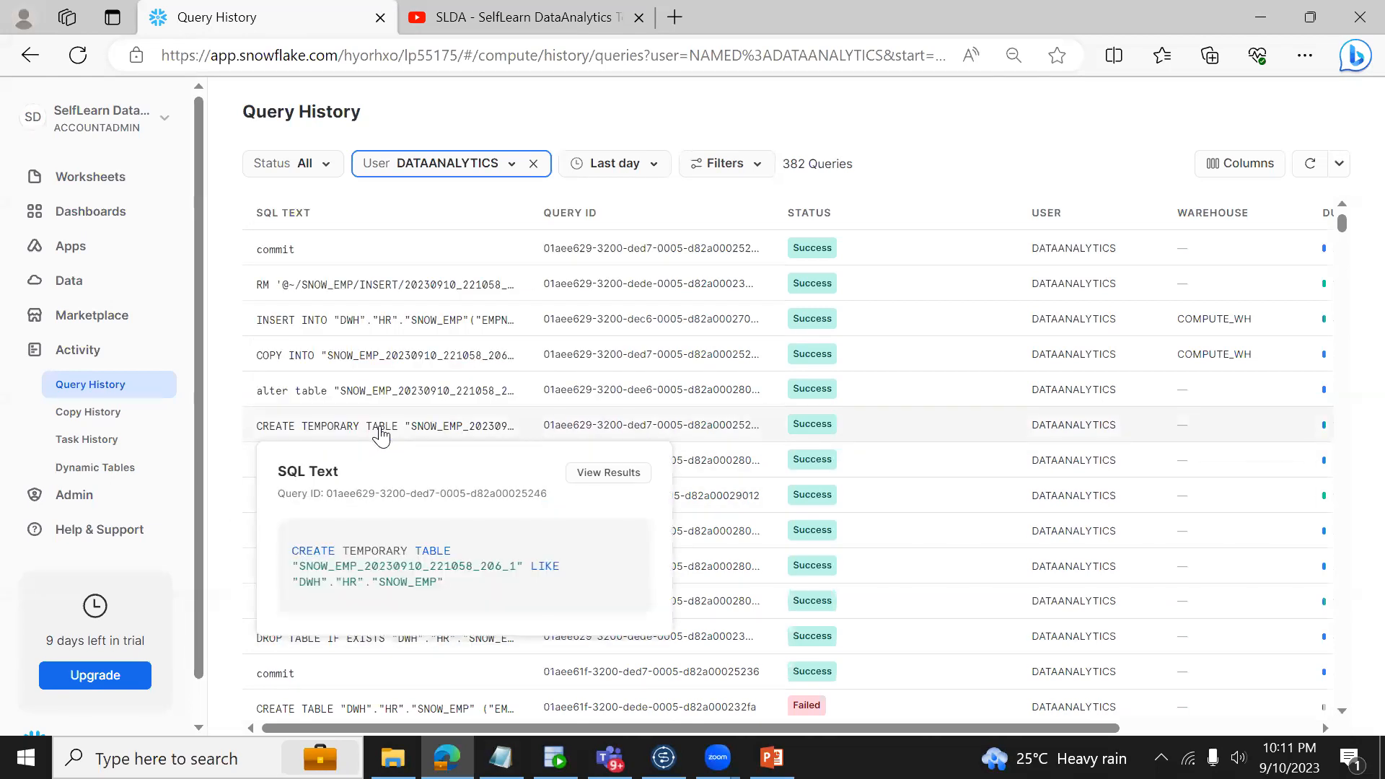
mouse_move(352, 364)
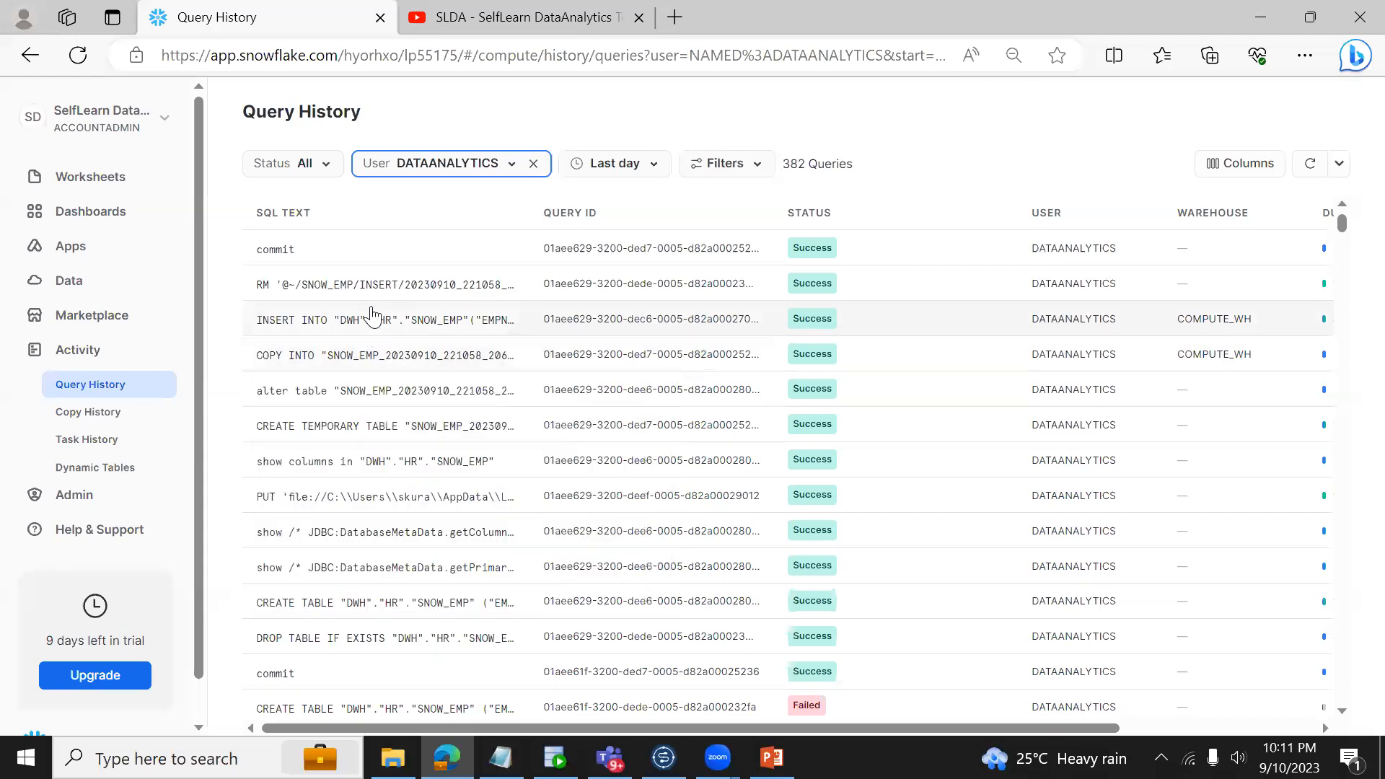
mouse_move(368, 331)
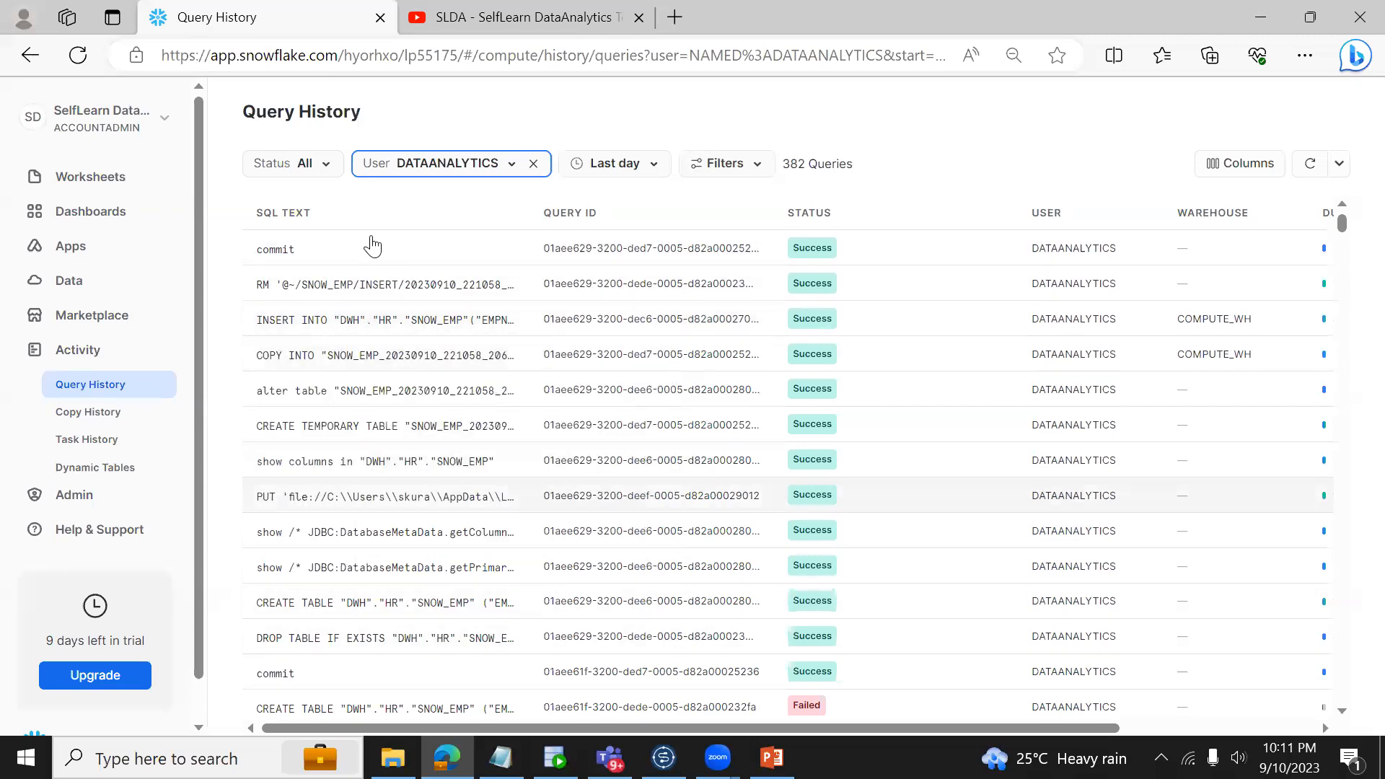
left_click(663, 758)
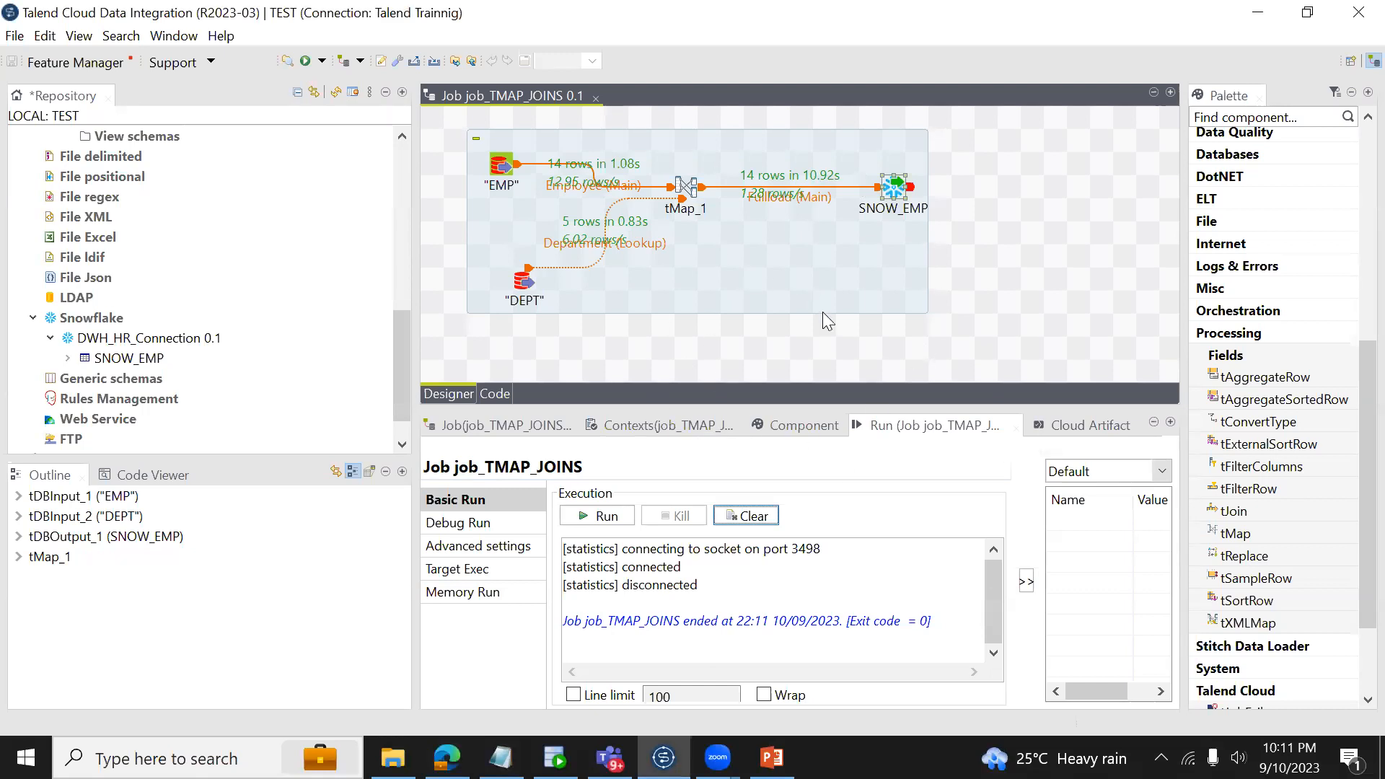
left_click(447, 757)
mouse_move(408, 339)
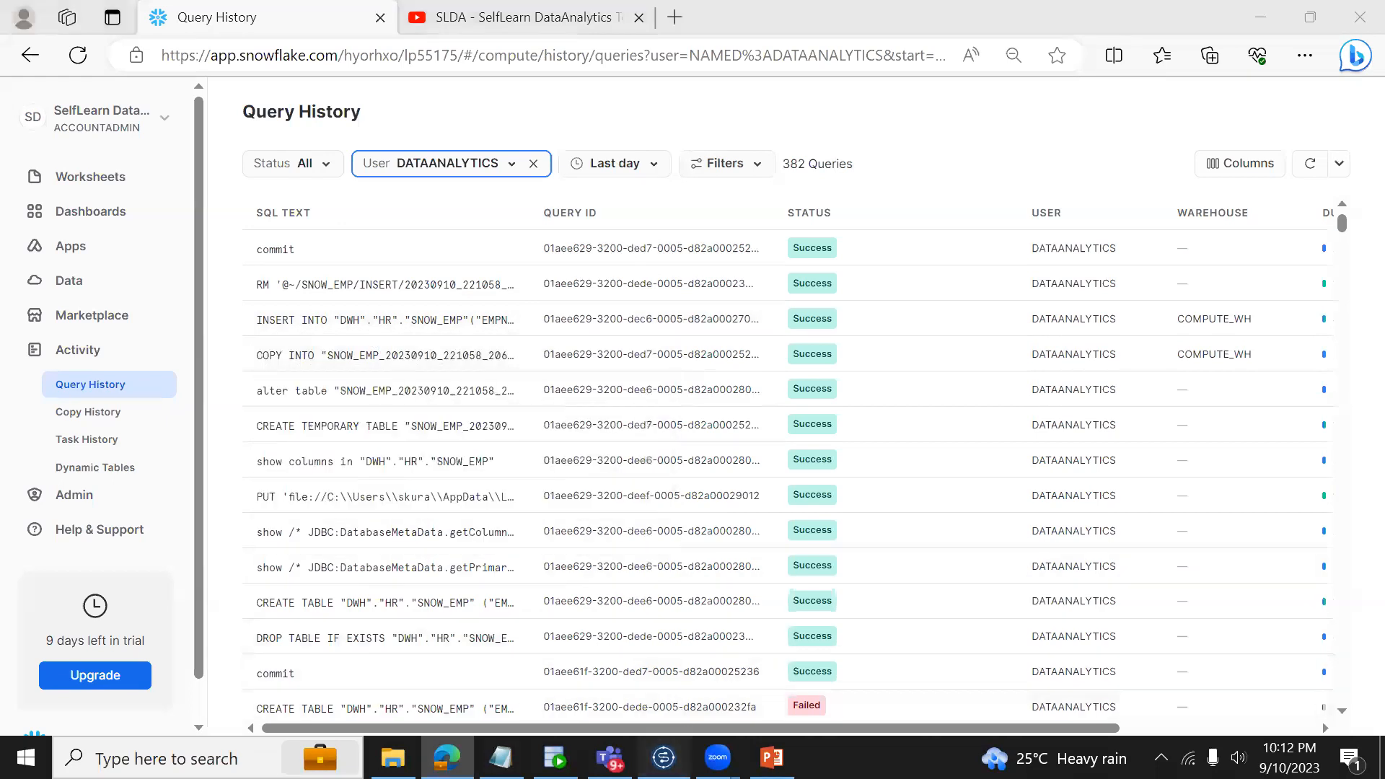
left_click(664, 757)
left_click(447, 757)
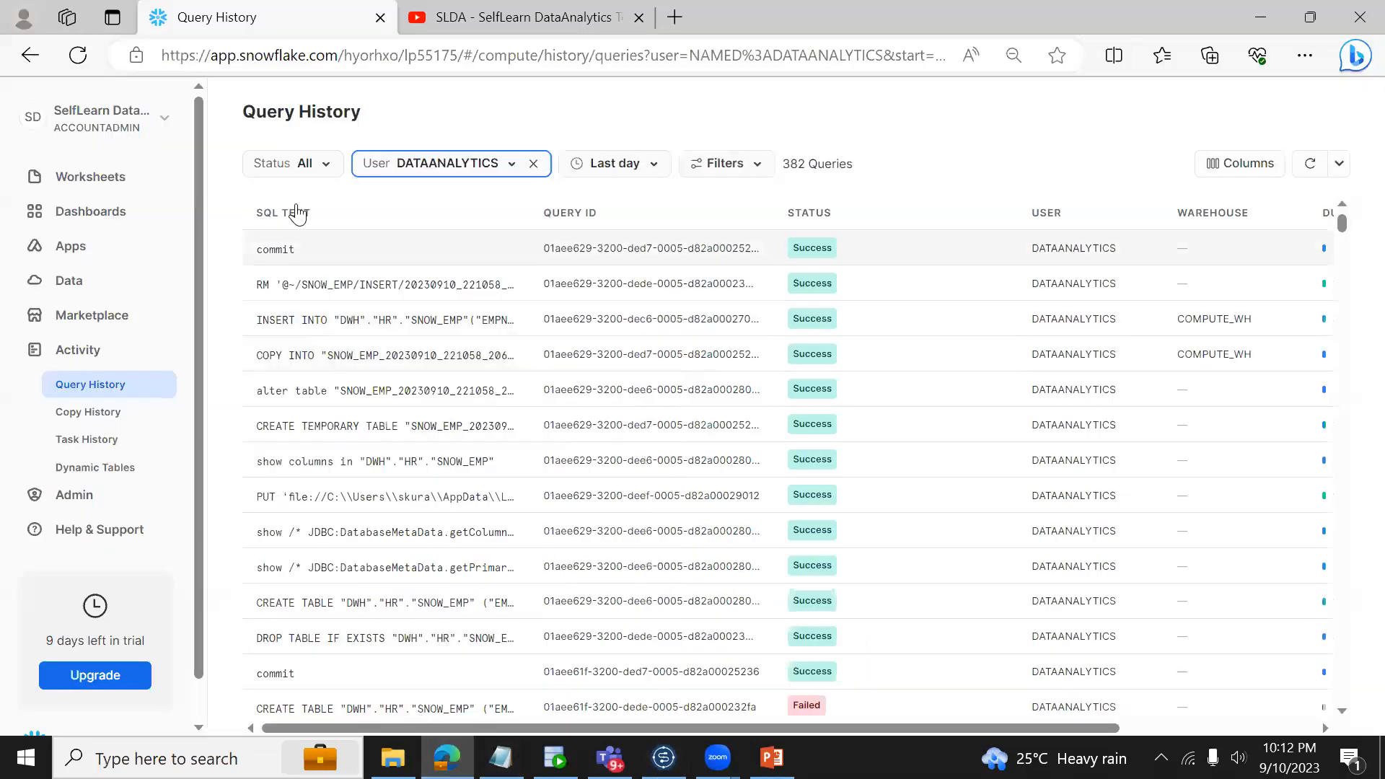
Step: Open the Tutorial 1 sample queries worksheet and run its query select * From DWH.HR.SNOW_EMP
left_click(108, 180)
left_click(381, 259)
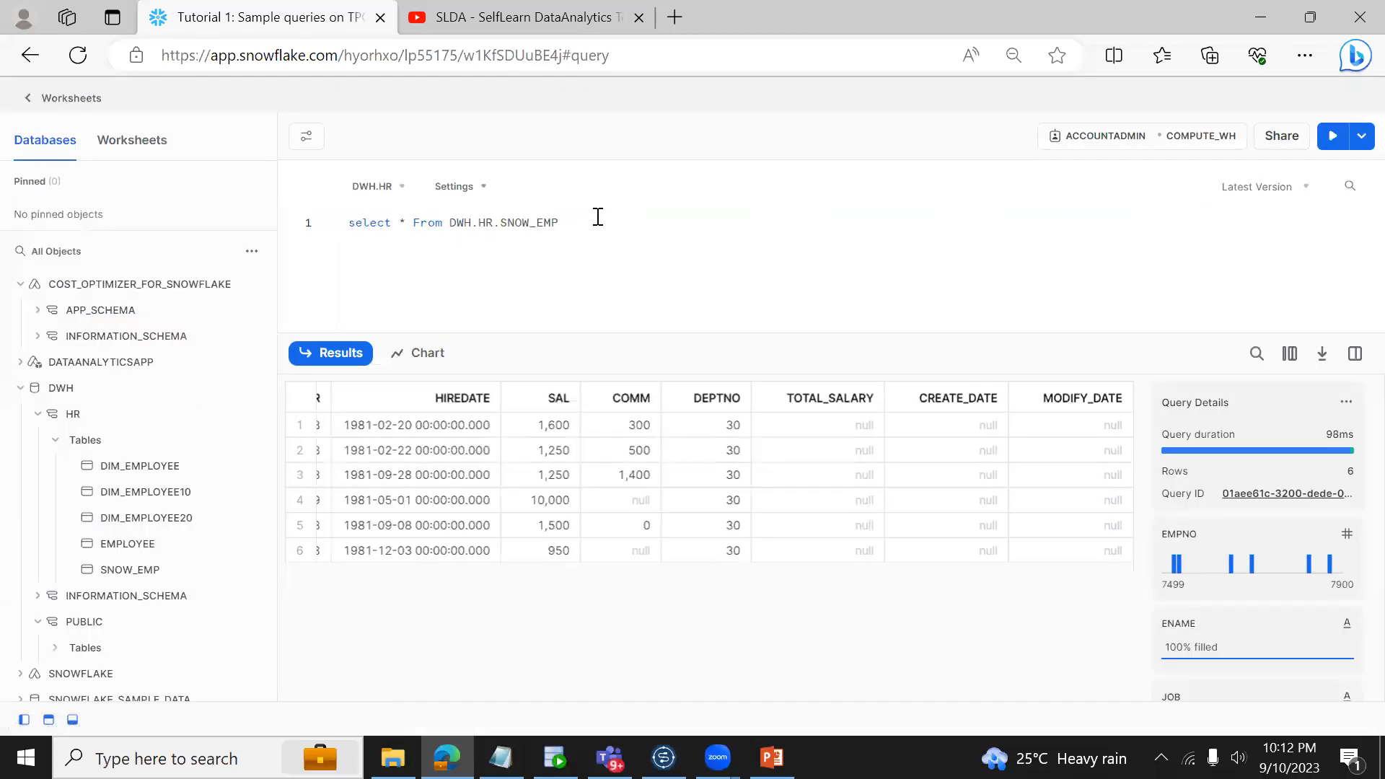
left_click(598, 216)
key("ctrl+Return")
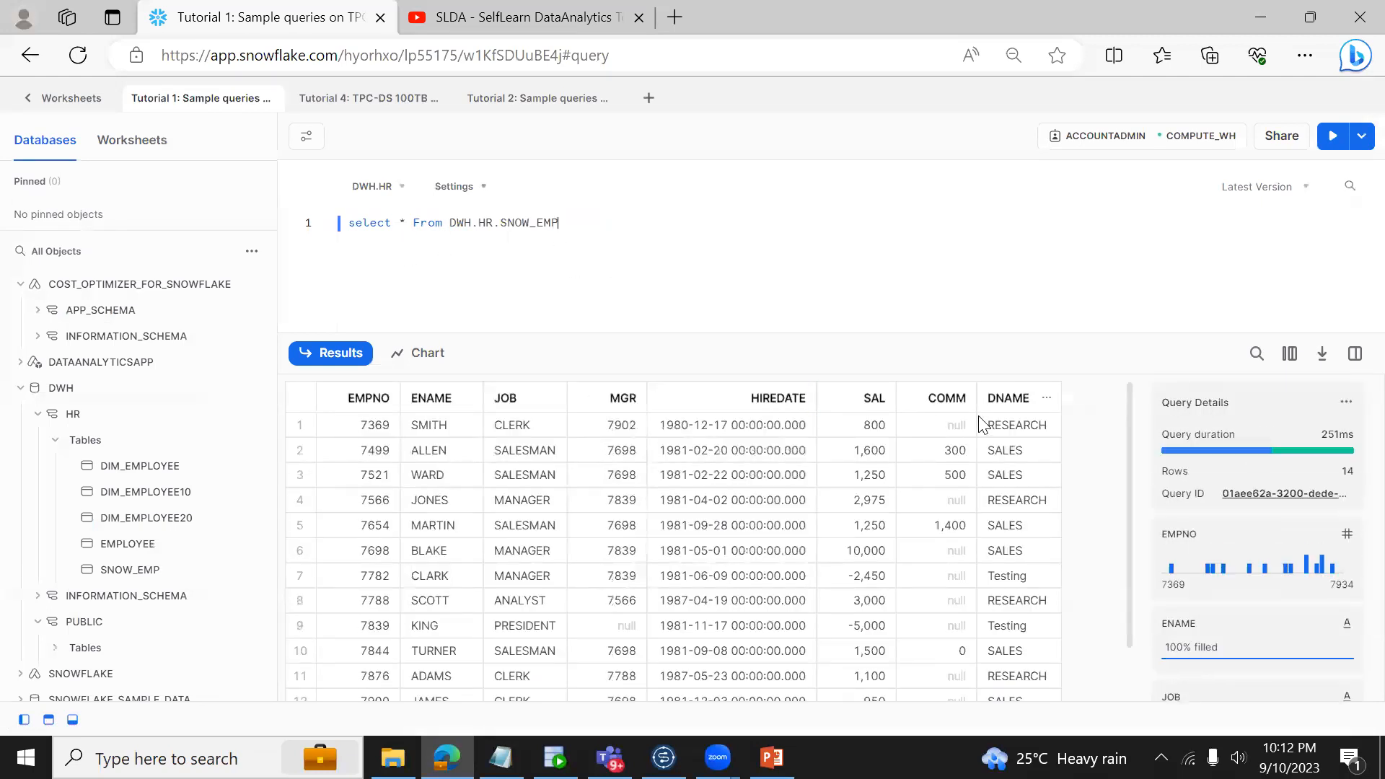
Step: Review the loaded SNOW_EMP rows, going through the DNAME values down to the last row
left_click(1005, 432)
key("Down")
key("Down")
key("Down")
key("ctrl+Home")
left_click(428, 433)
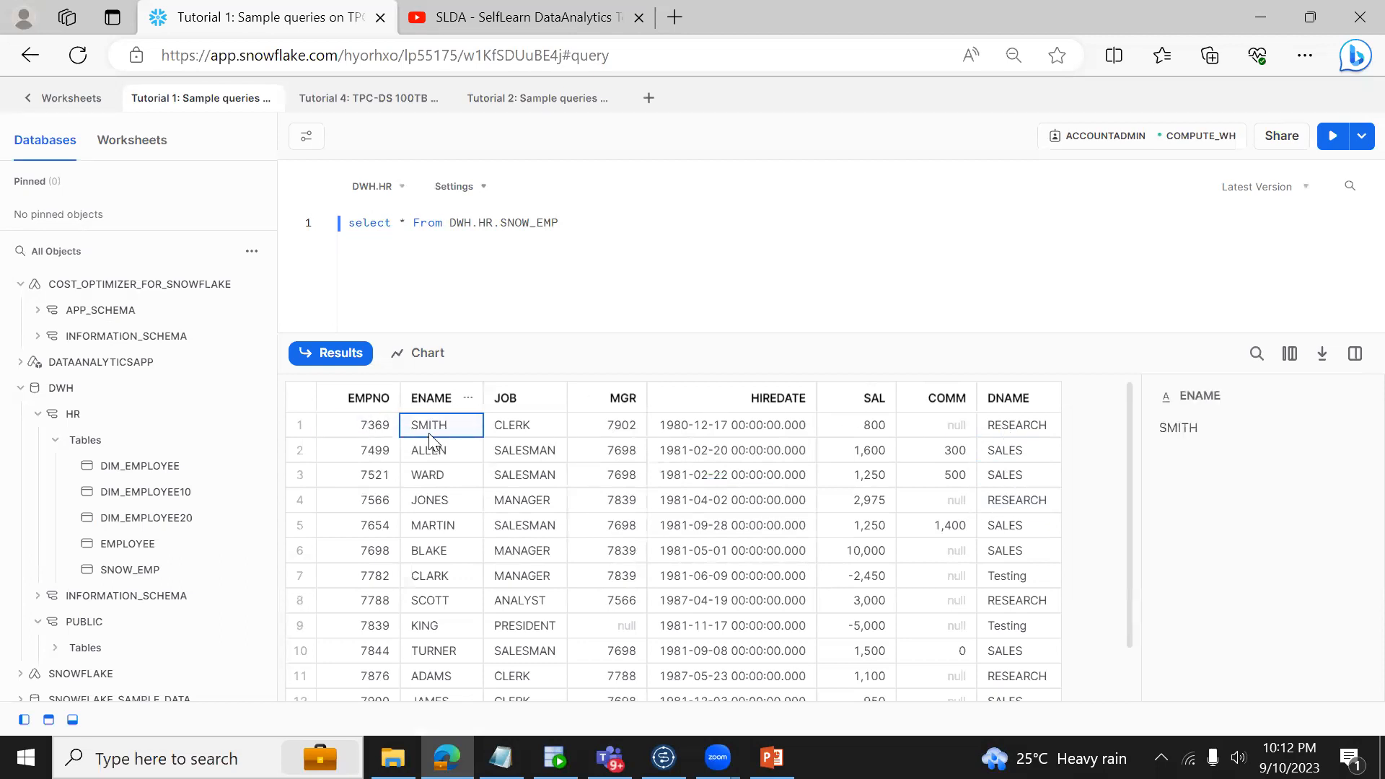
left_click(1020, 450)
key("Up")
key("Down")
key("Down")
key("Down")
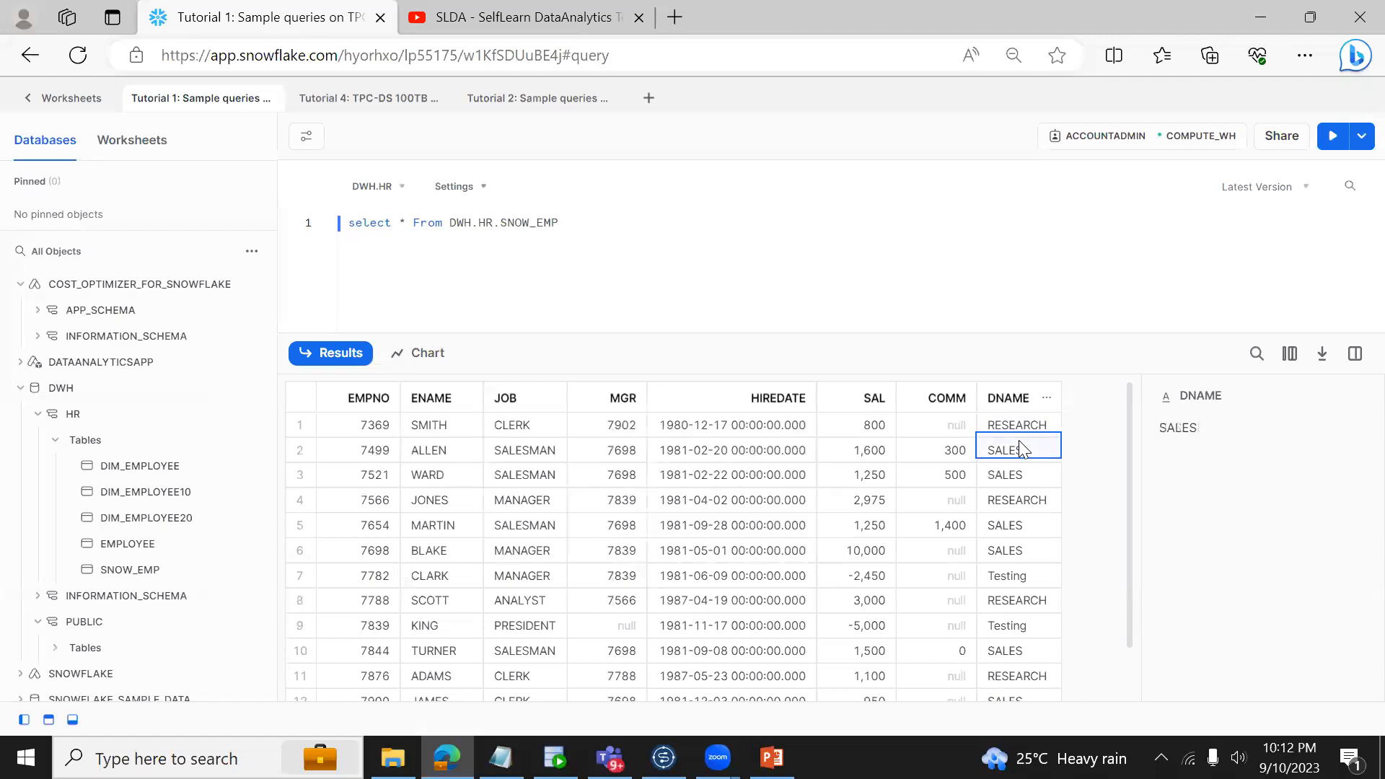
key("ctrl+Down")
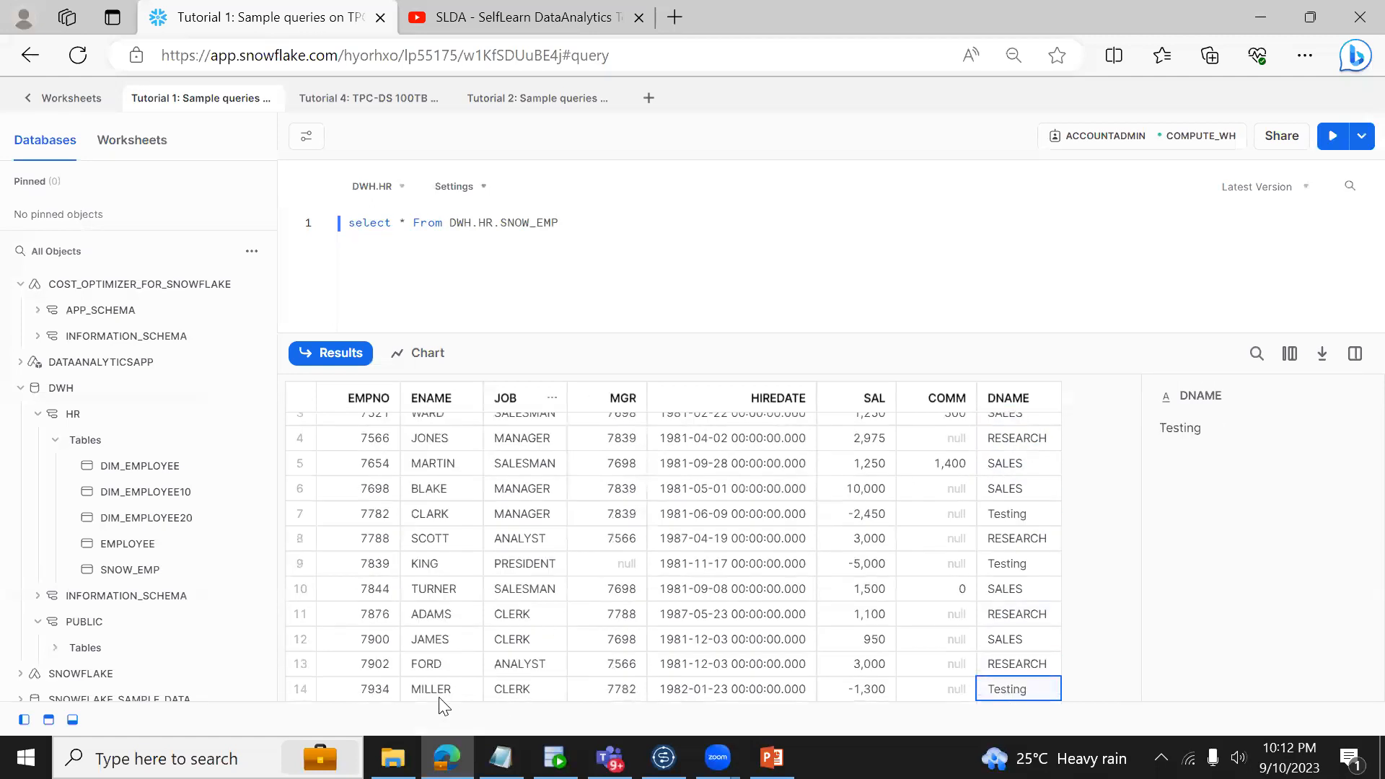
Step: Switch to Oracle SQL Developer and run the query select * from dept
left_click(555, 758)
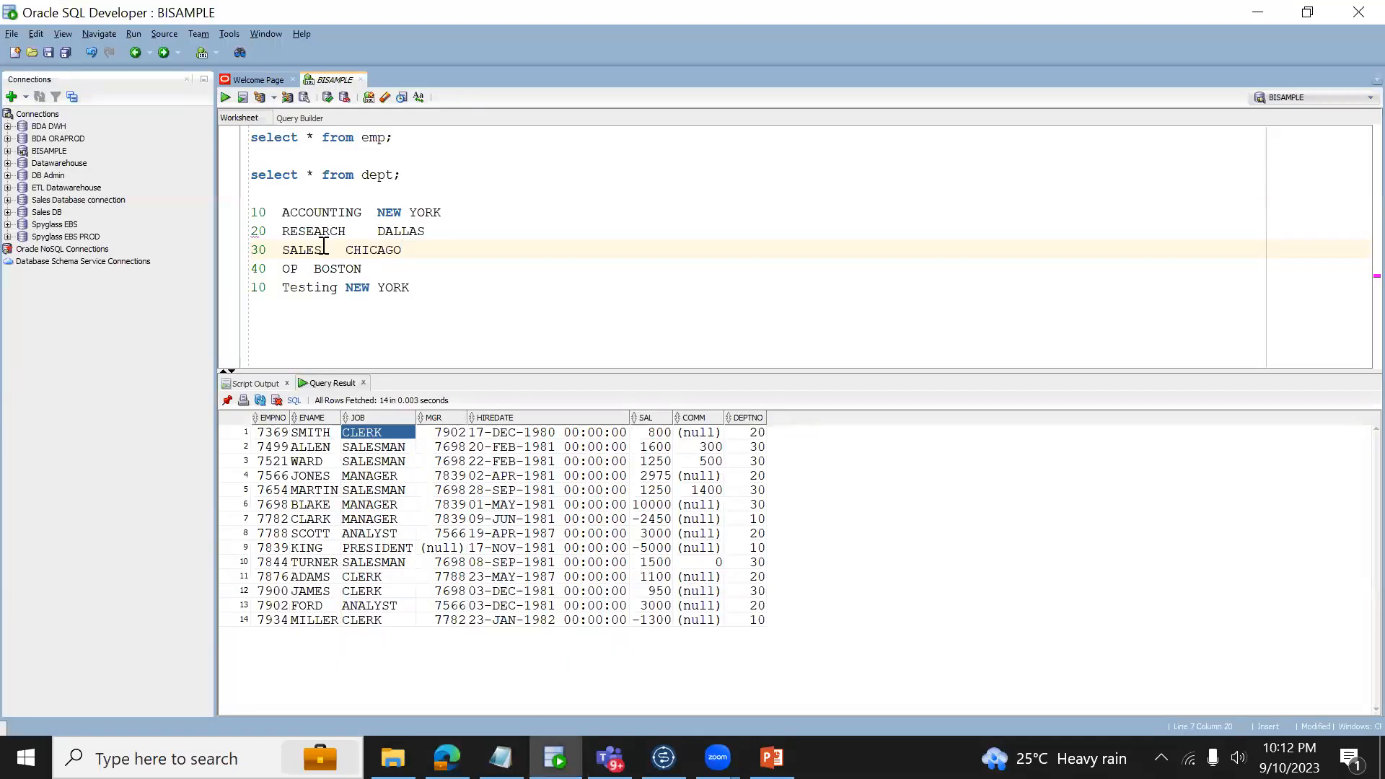
left_click(414, 180)
key("ctrl+Return")
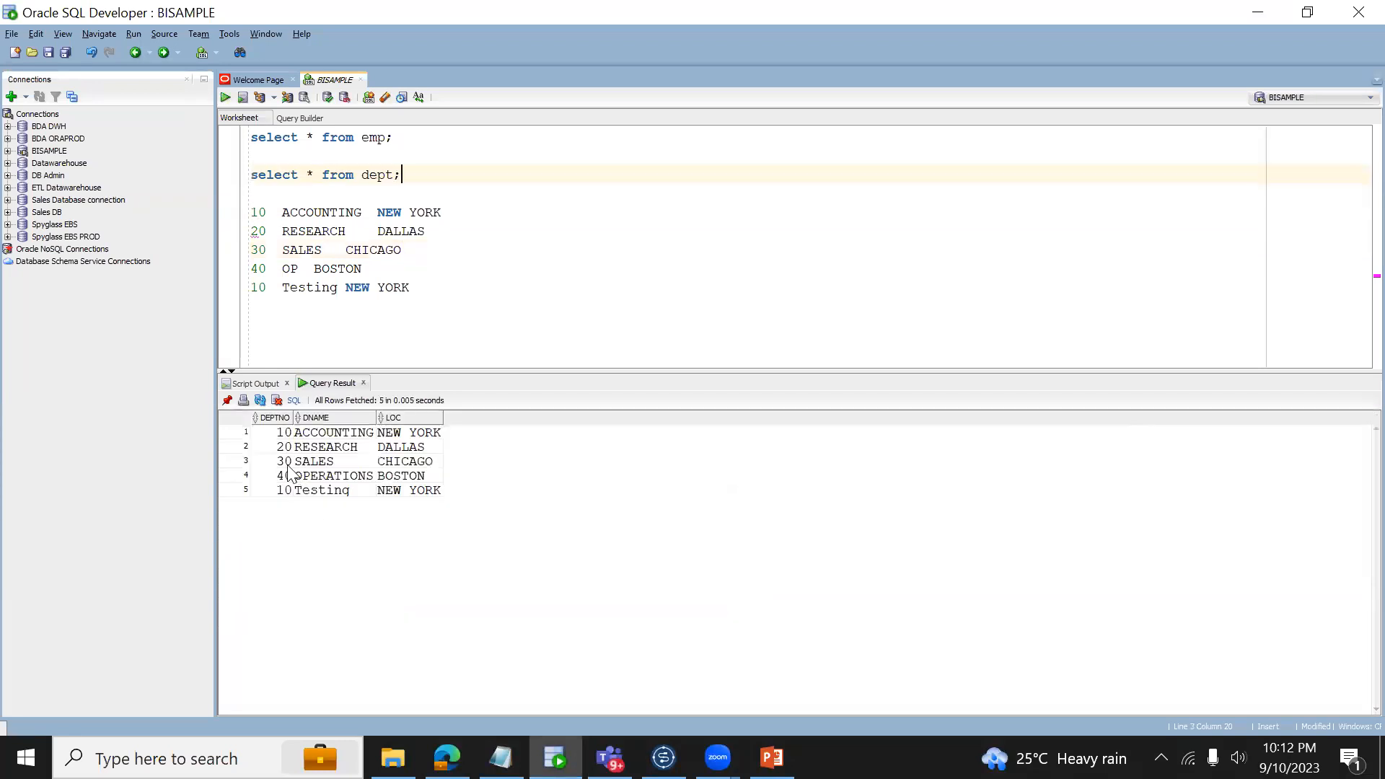
Step: Go through the DEPTNO values of the dept result row by row, looking for duplicate department numbers
left_click(273, 436)
key("Down")
key("Down")
key("Down")
key("Down")
Step: Run the query select * from emp, and extend its FROM clause to emp e, dept d
left_click(411, 137)
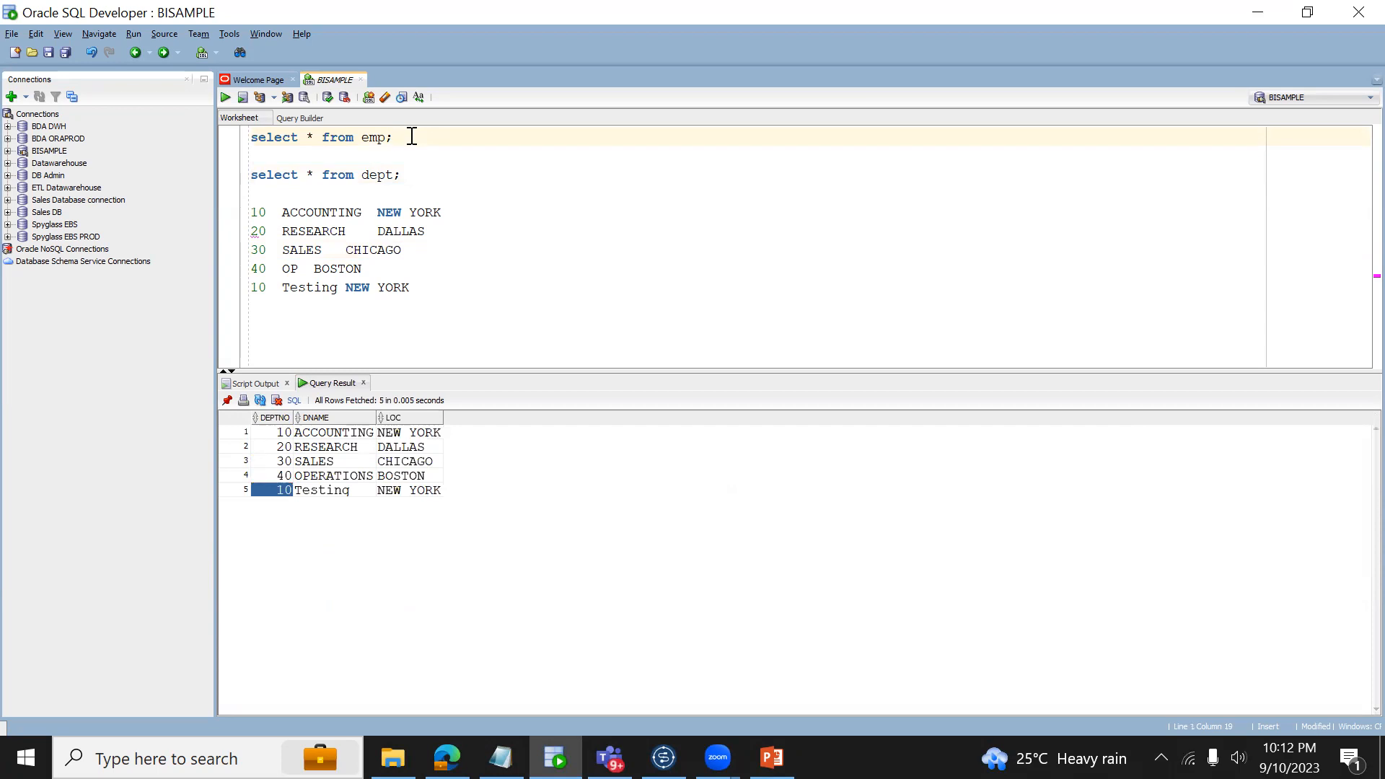
key("ctrl+Return")
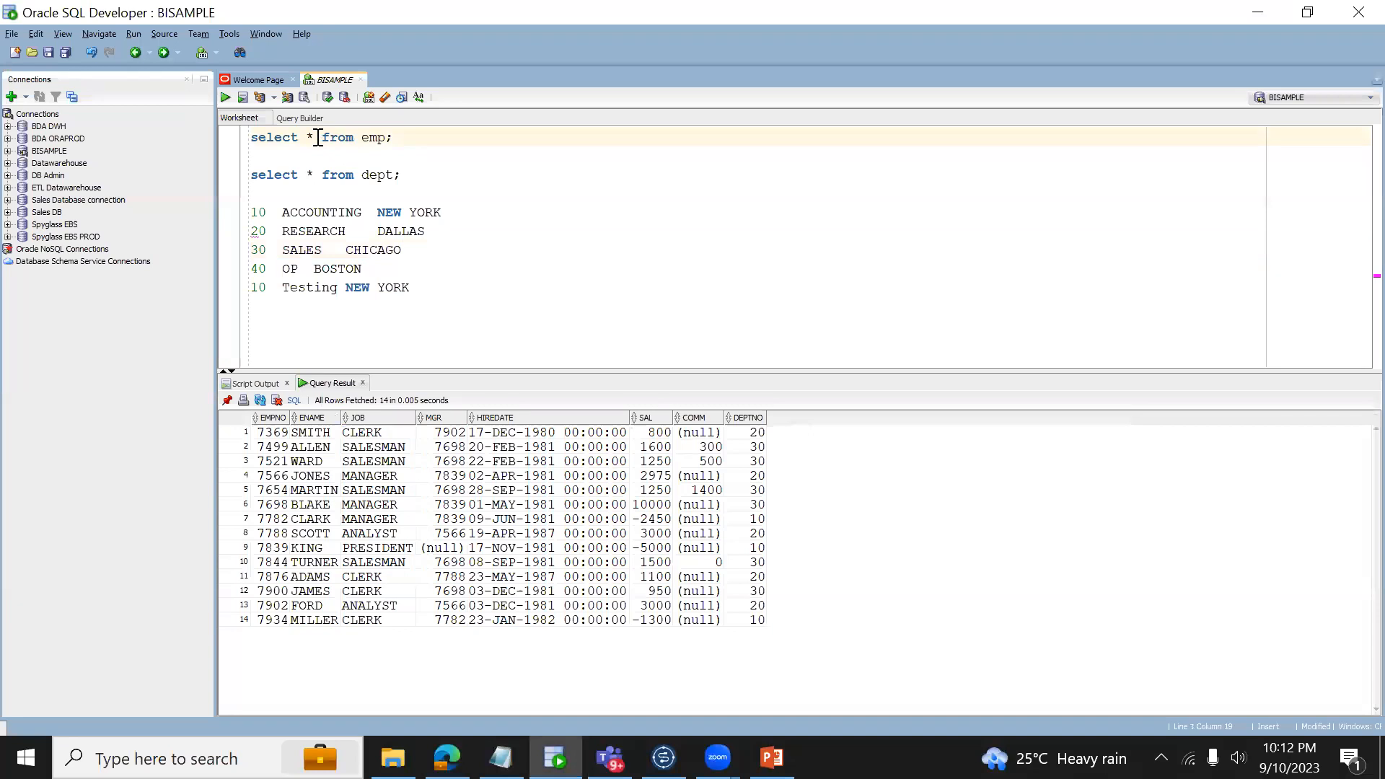
left_click(317, 137)
key("Return")
key("Return")
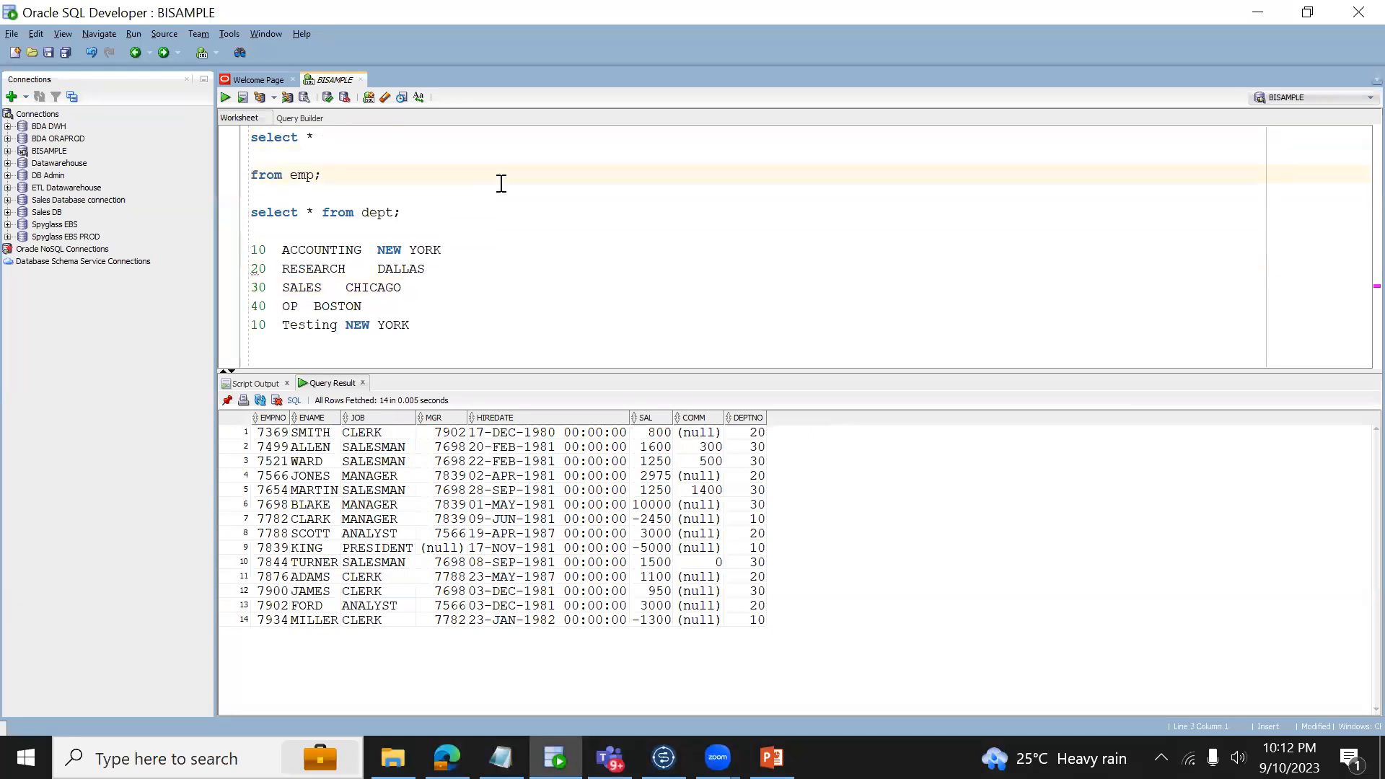
left_click(502, 183)
key("Left")
type("e,")
key("Return")
key("Tab")
type("dept d")
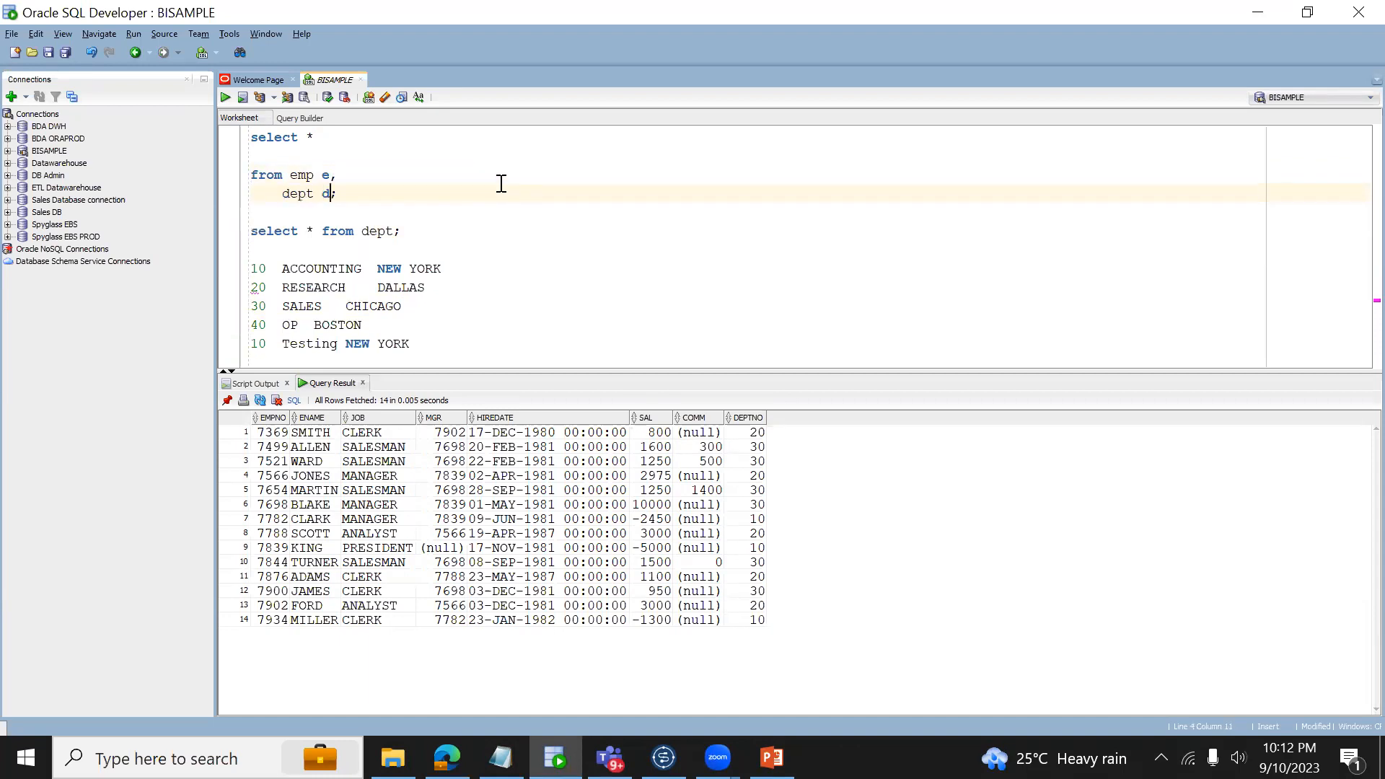
Step: Add the join condition where e.deptno=d.deptno to the query
key("Return")
type("where e.dep")
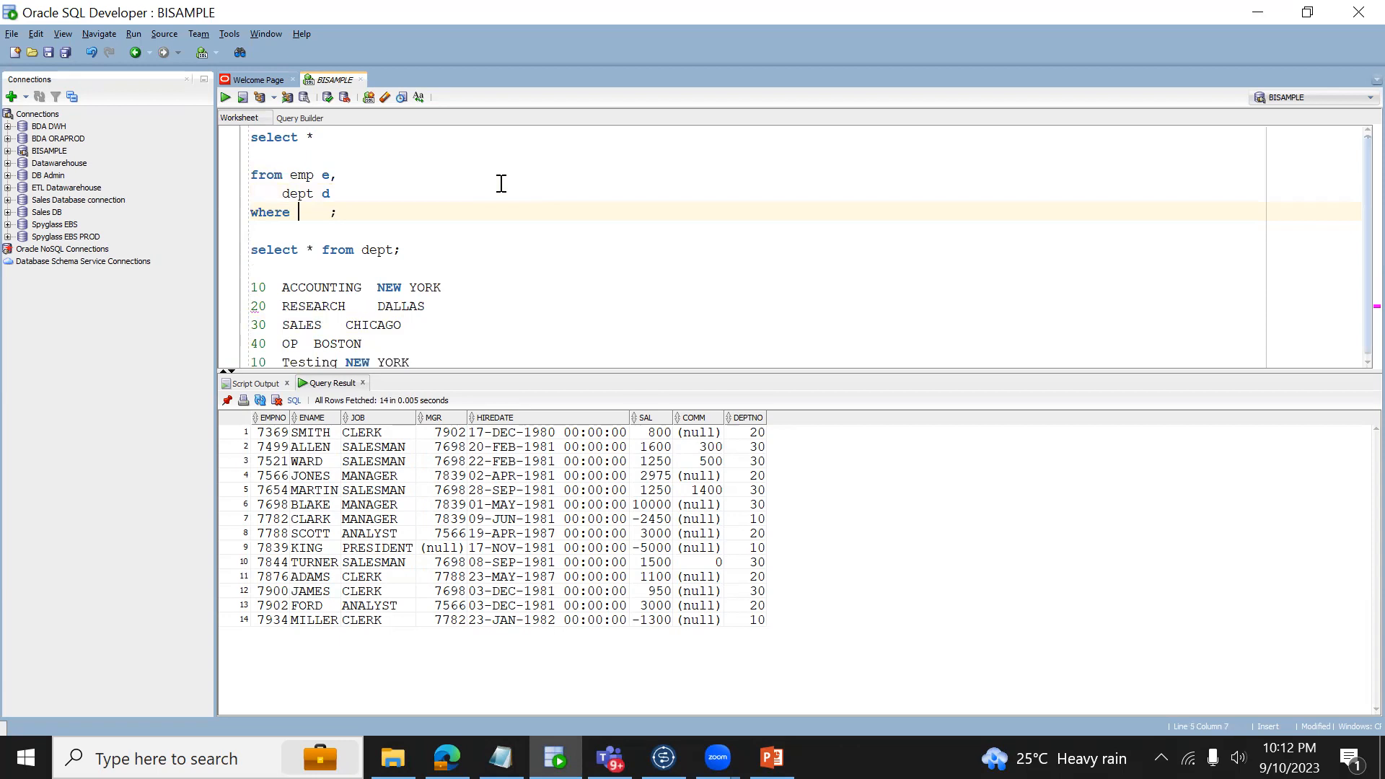
type("ti")
type("o=d.deptno")
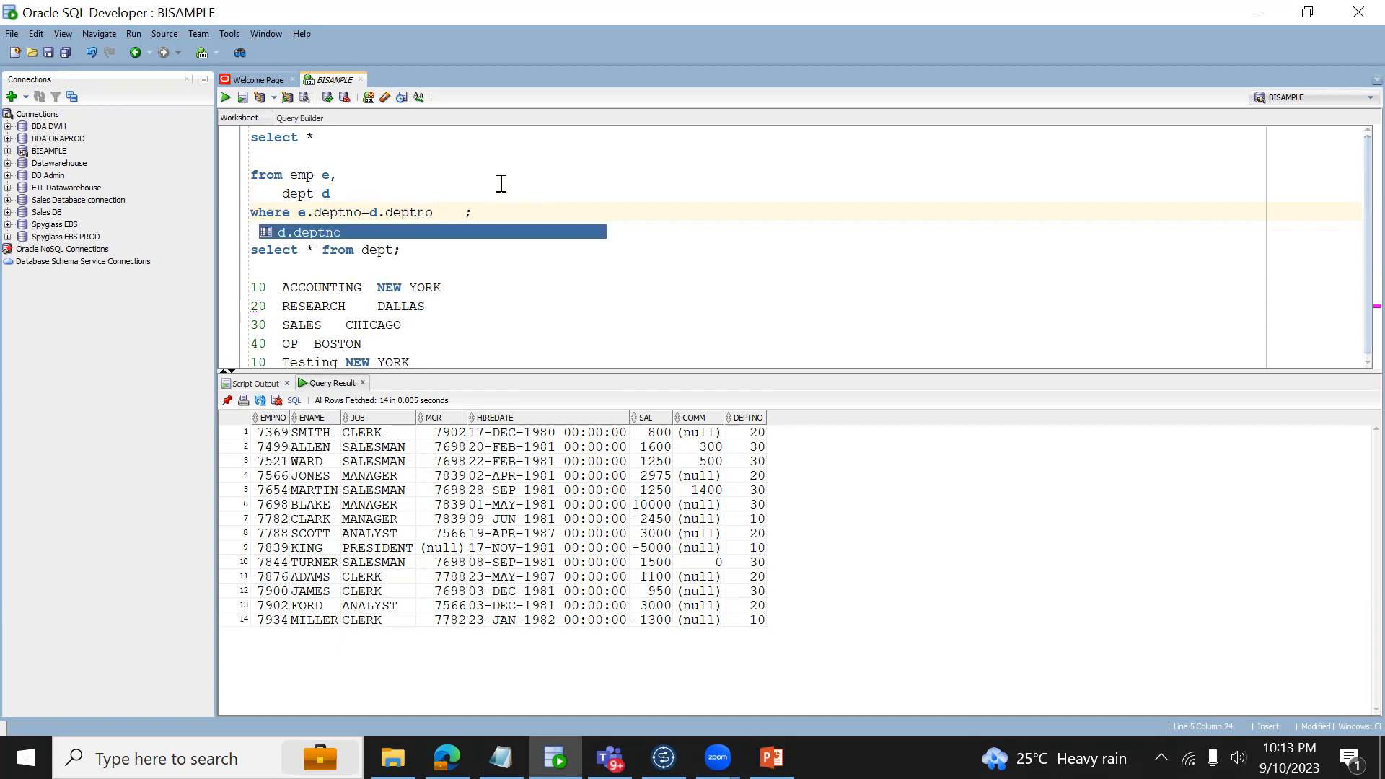
Step: Replace the asterisk in the join query with the columns ename, e.deptno and d.dname
left_click(333, 144)
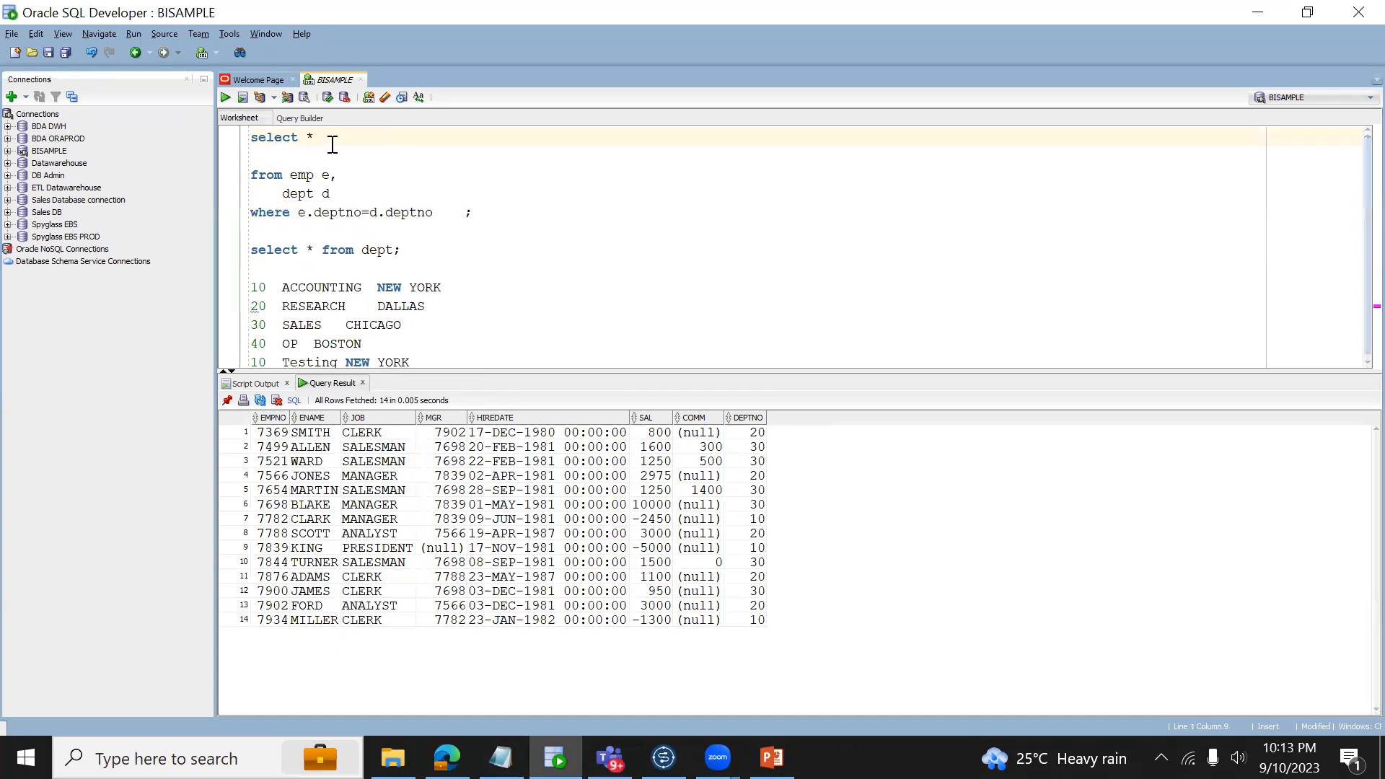
type("ename,")
key("Return")
type("e.deptno,")
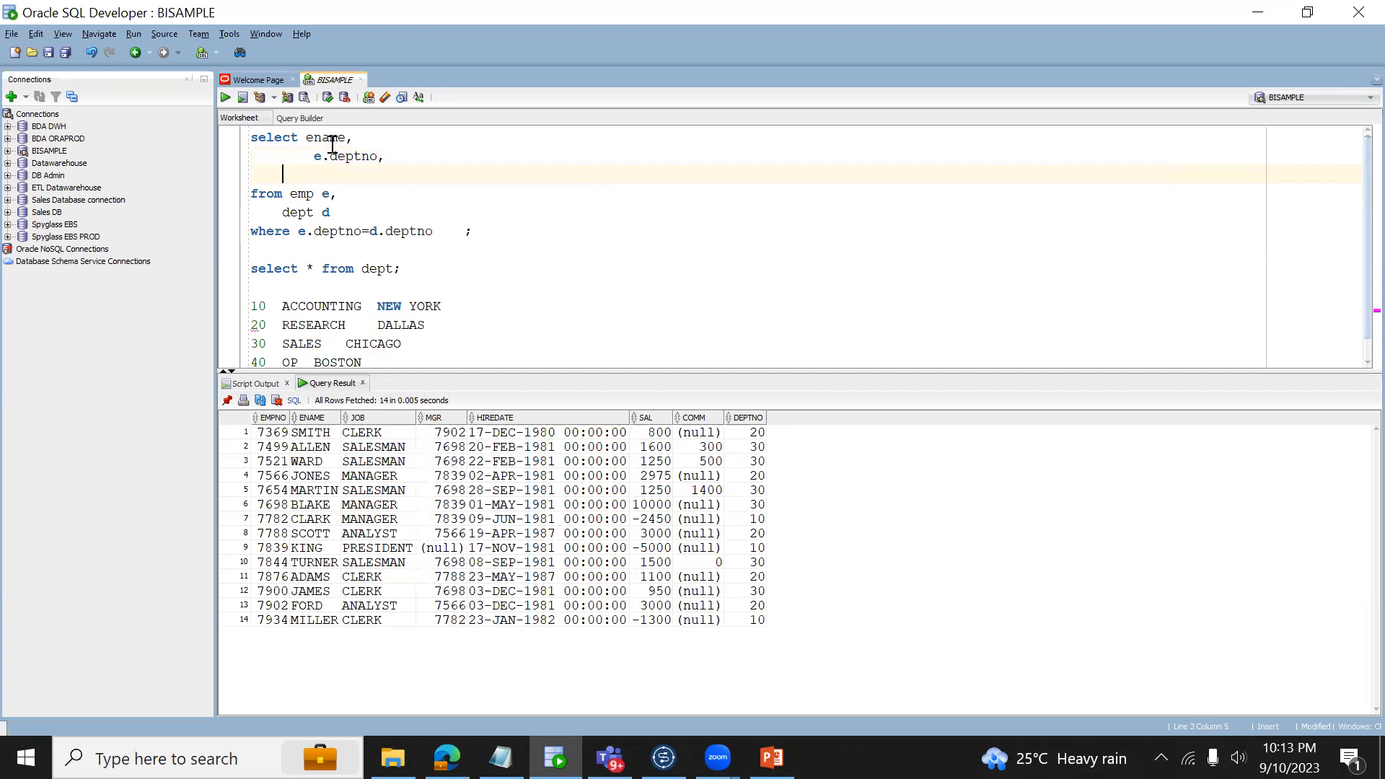
type("     d.dname")
Step: Qualify the ename column with the alias e and run the join query
left_click(510, 235)
left_click_drag(291, 194, 330, 214)
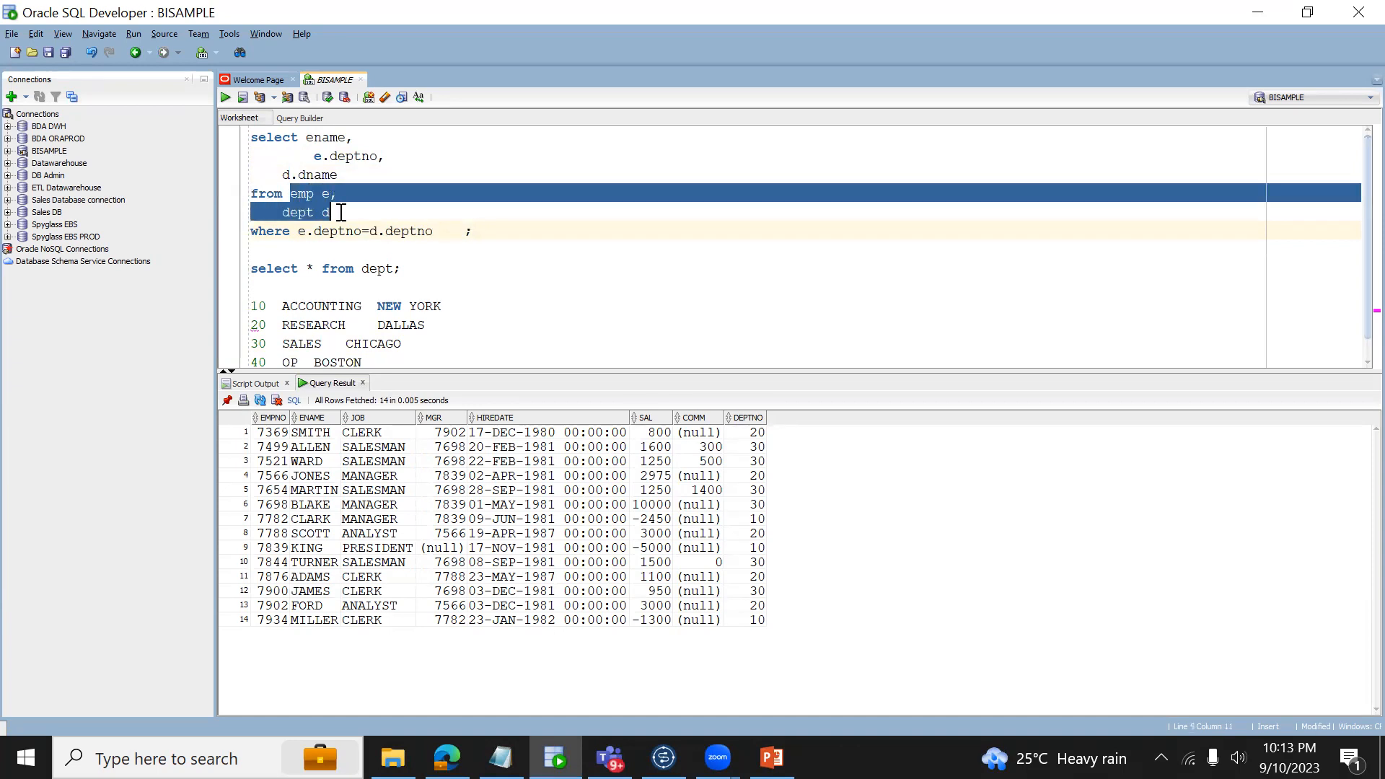
left_click(308, 137)
type("e.")
left_click(487, 184)
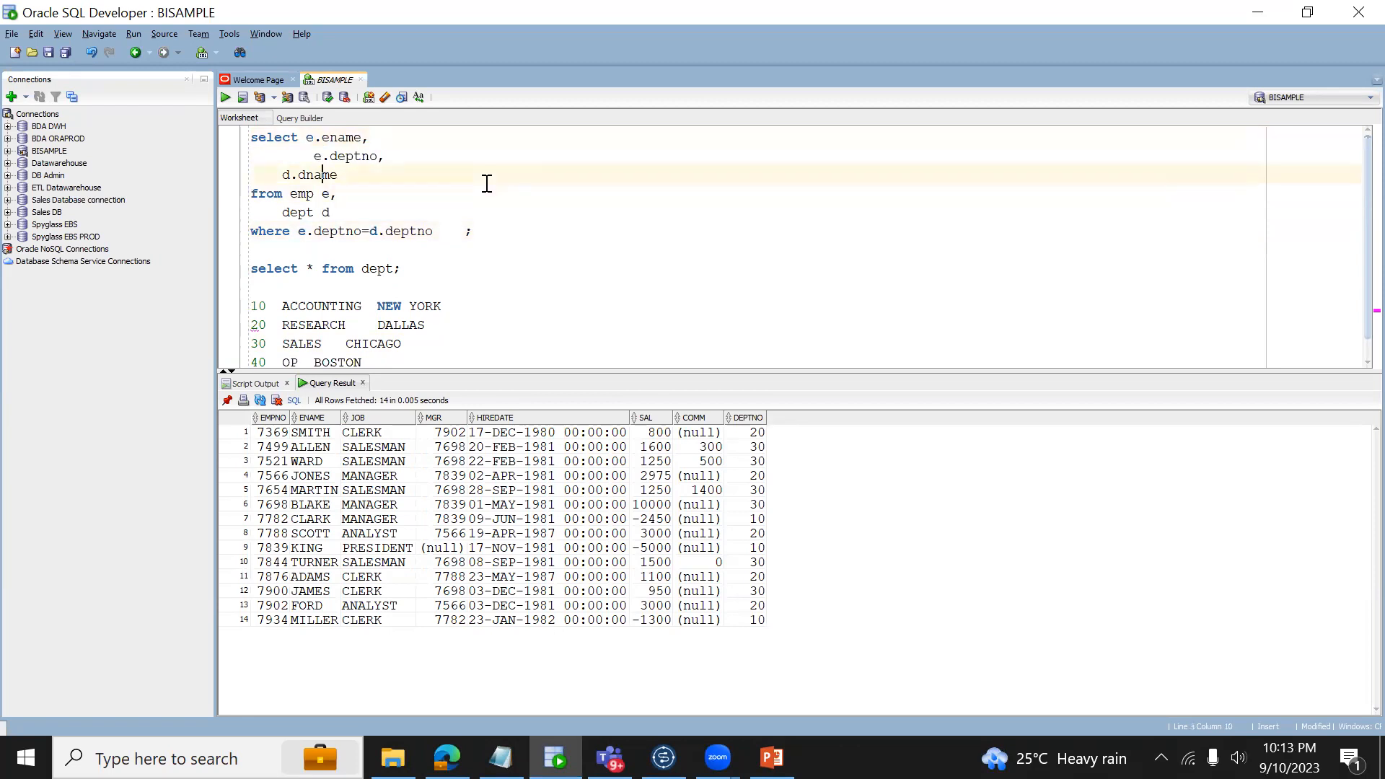
key("ctrl+Return")
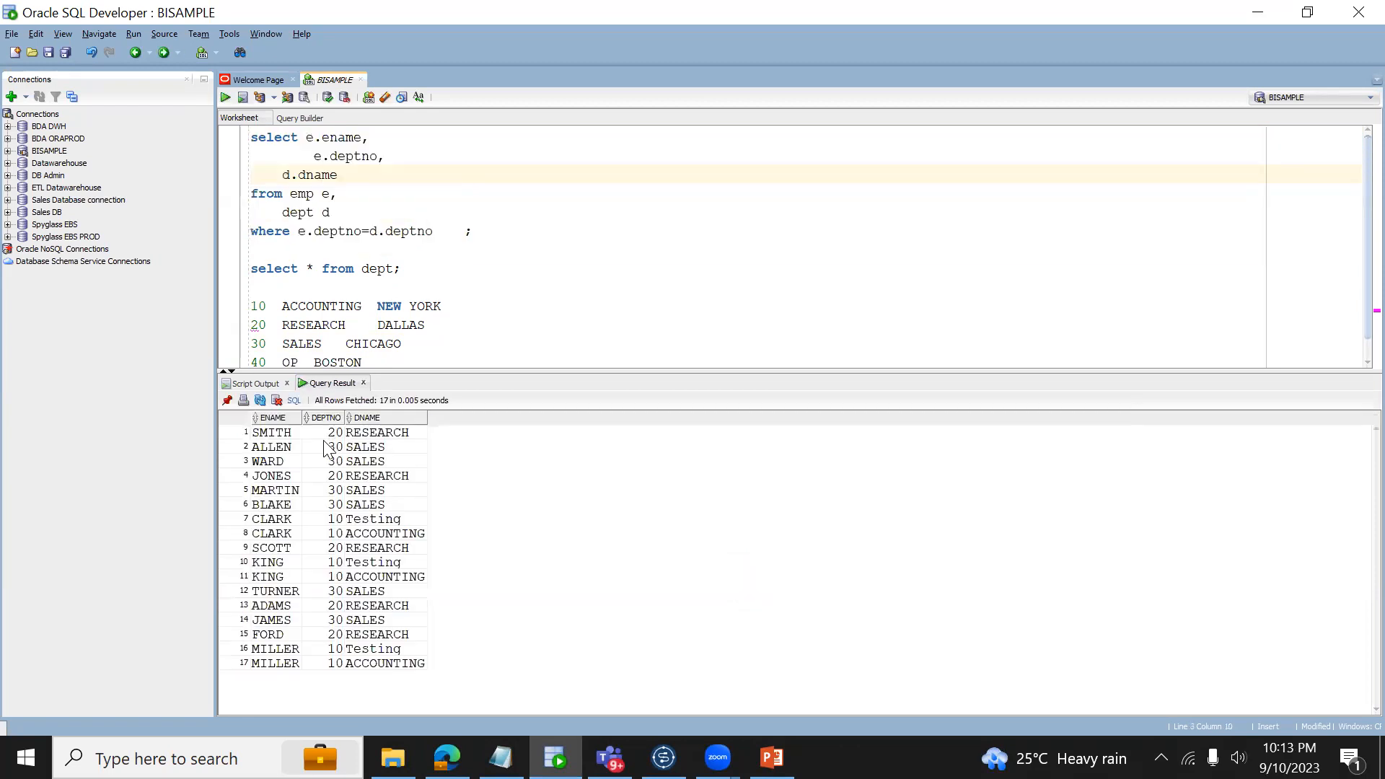
Step: Add order by e.deptno to the join query and run it again
left_click(284, 446)
left_click(457, 231)
key("Return")
type("order by deptno;")
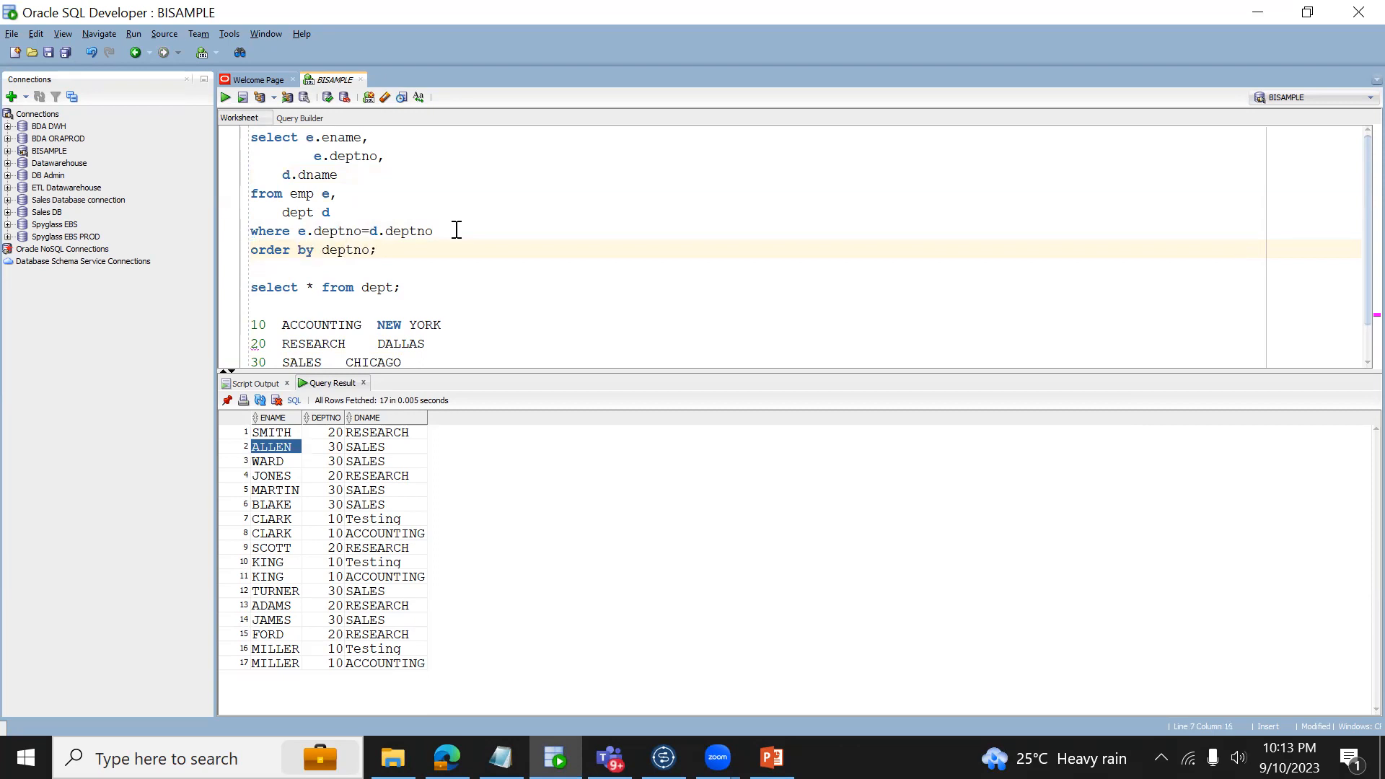
key("Left")
type("e.")
key("ctrl+Return")
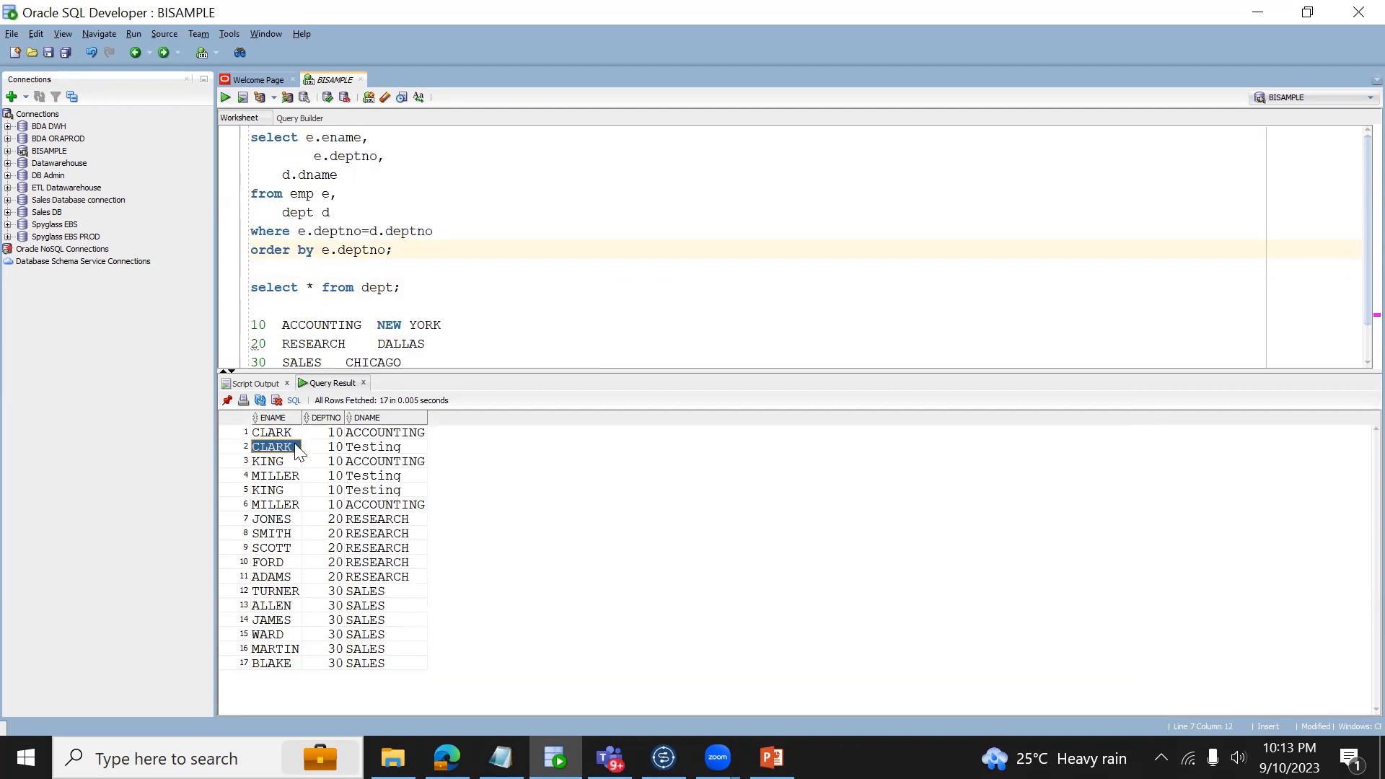
Step: Examine the sorted join result for repeated employees, comparing the department 10 rows with the other departments' rows
key("shift+Down")
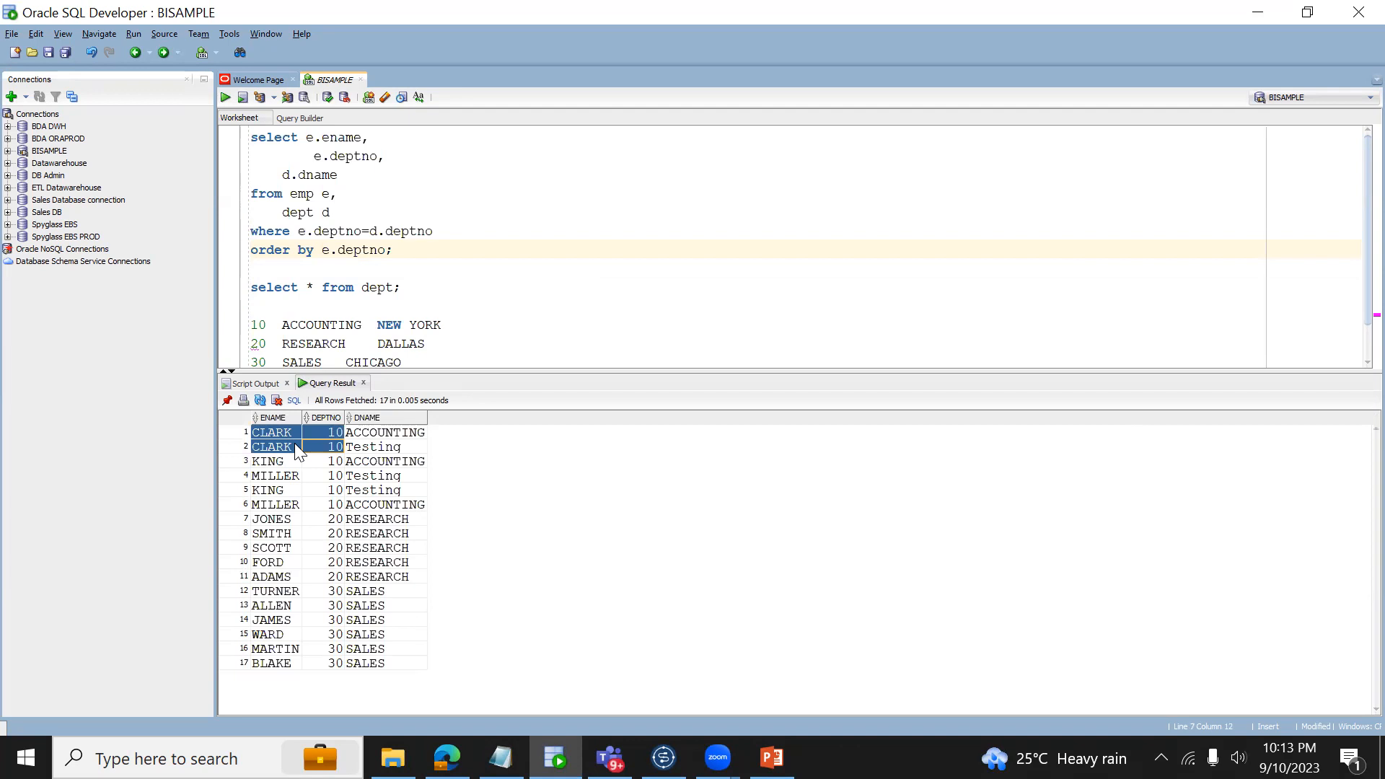
key("Down")
key("Left")
key("Down")
key("shift+Right")
key("Down")
key("Left")
key("Right")
left_click(286, 463)
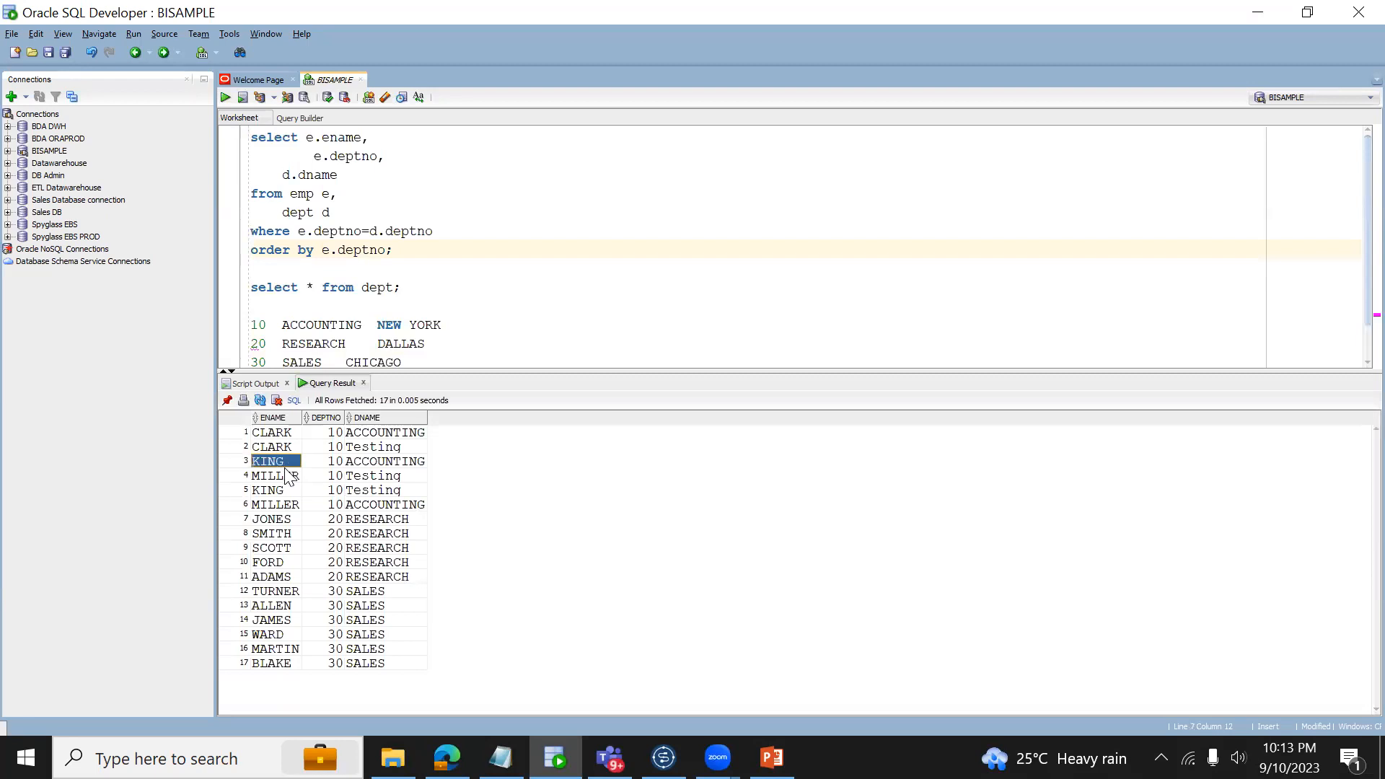
left_click(275, 548)
left_click_drag(275, 548, 276, 664)
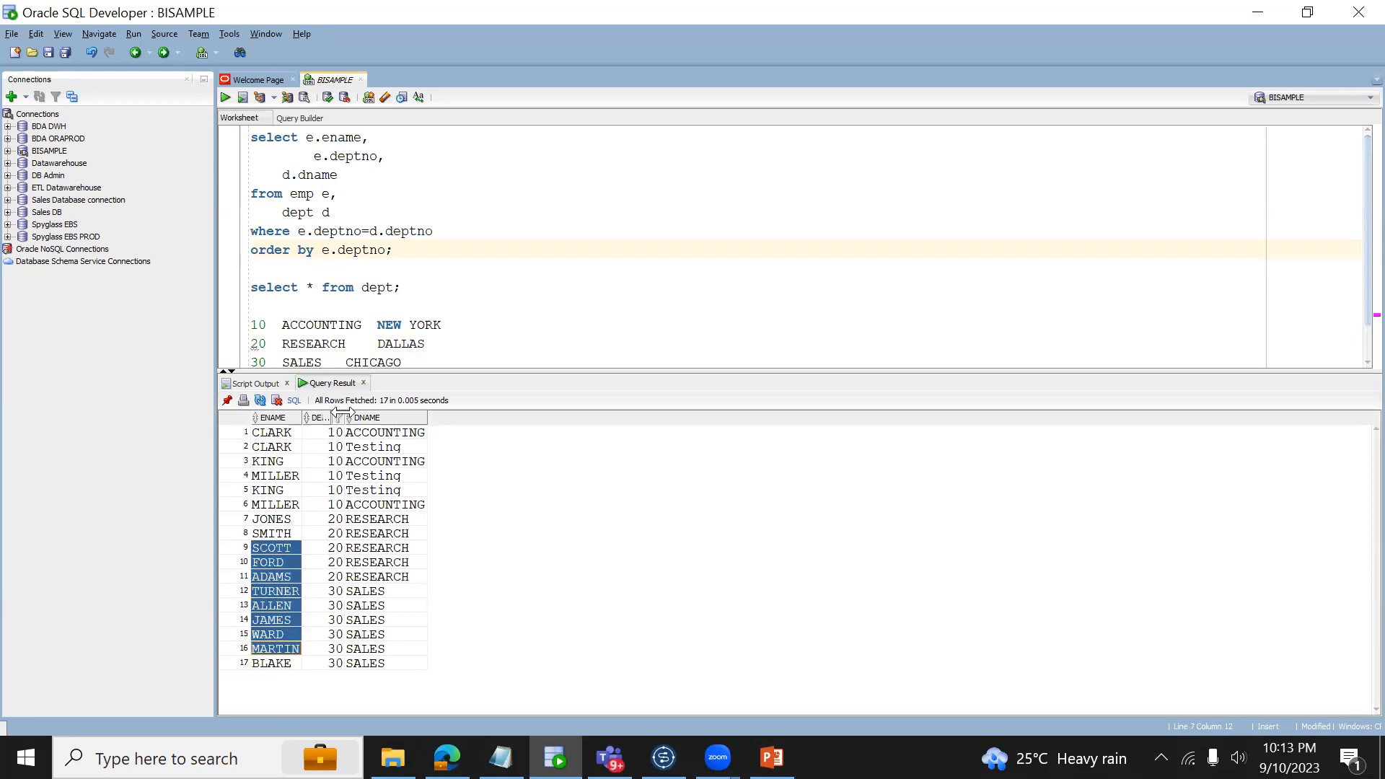
left_click_drag(336, 433, 345, 506)
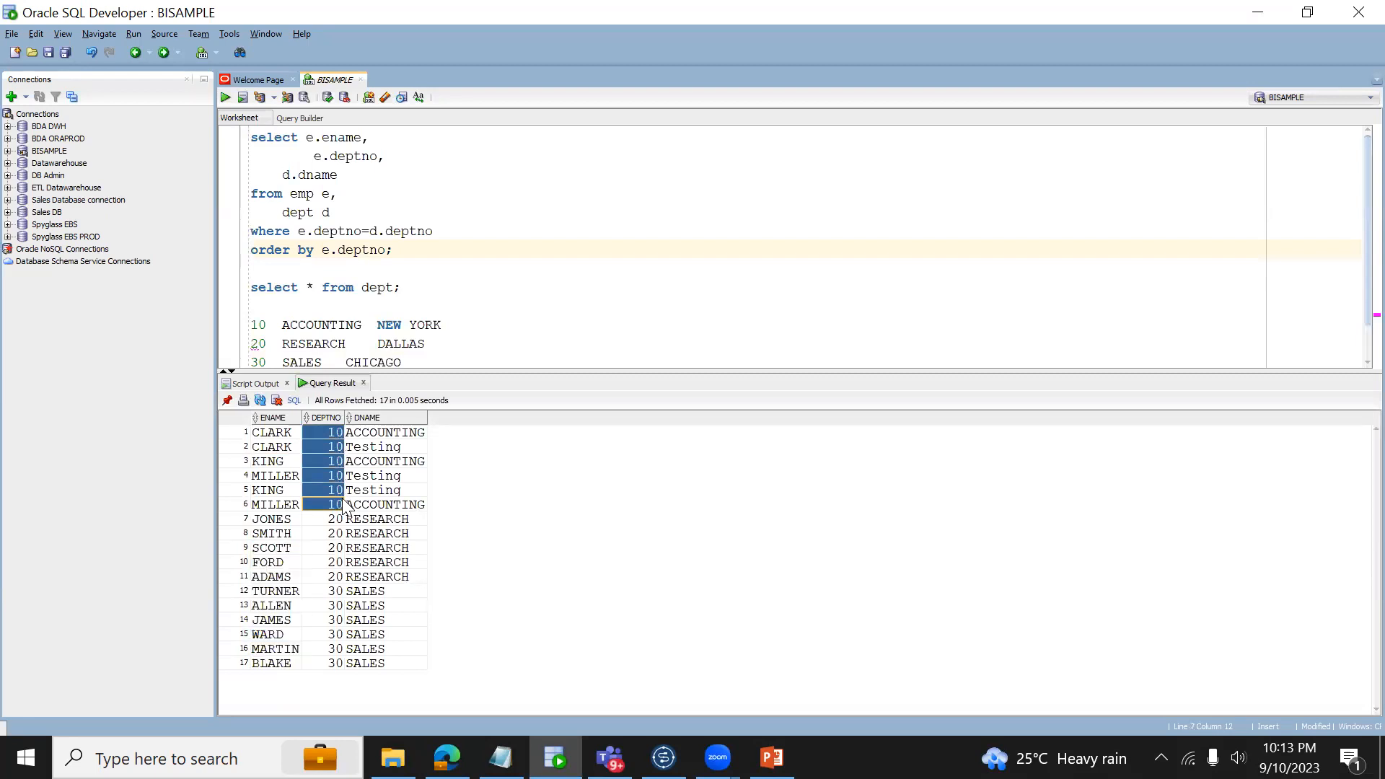
Step: Run the query select * from dept, and rerun the join query on emp and dept
left_click_drag(291, 193, 331, 212)
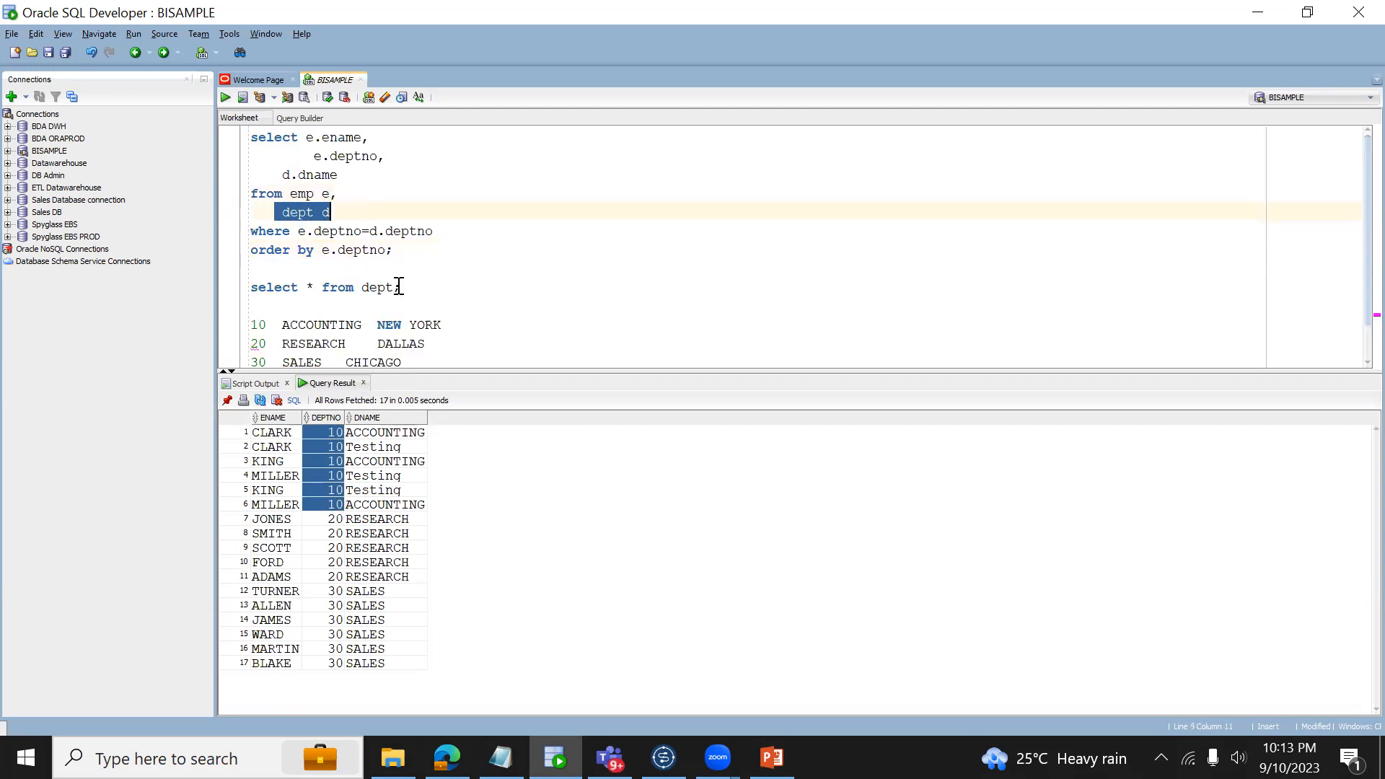
left_click(424, 292)
key("ctrl+Return")
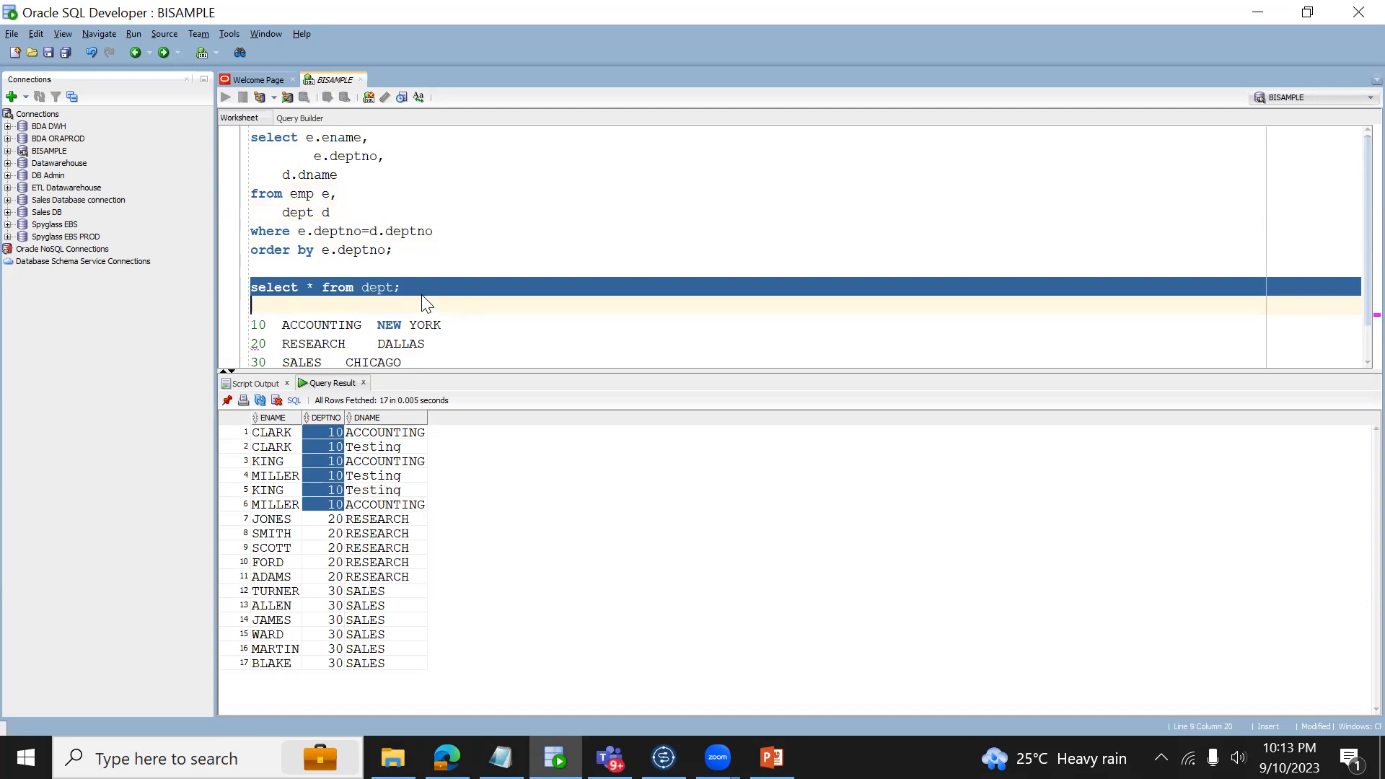
left_click(406, 230)
key("ctrl+Return")
Step: Go through the DEPTNO values of the join result from the first row down to the last
left_click(334, 505)
key("ctrl+Down")
key("ctrl+Up")
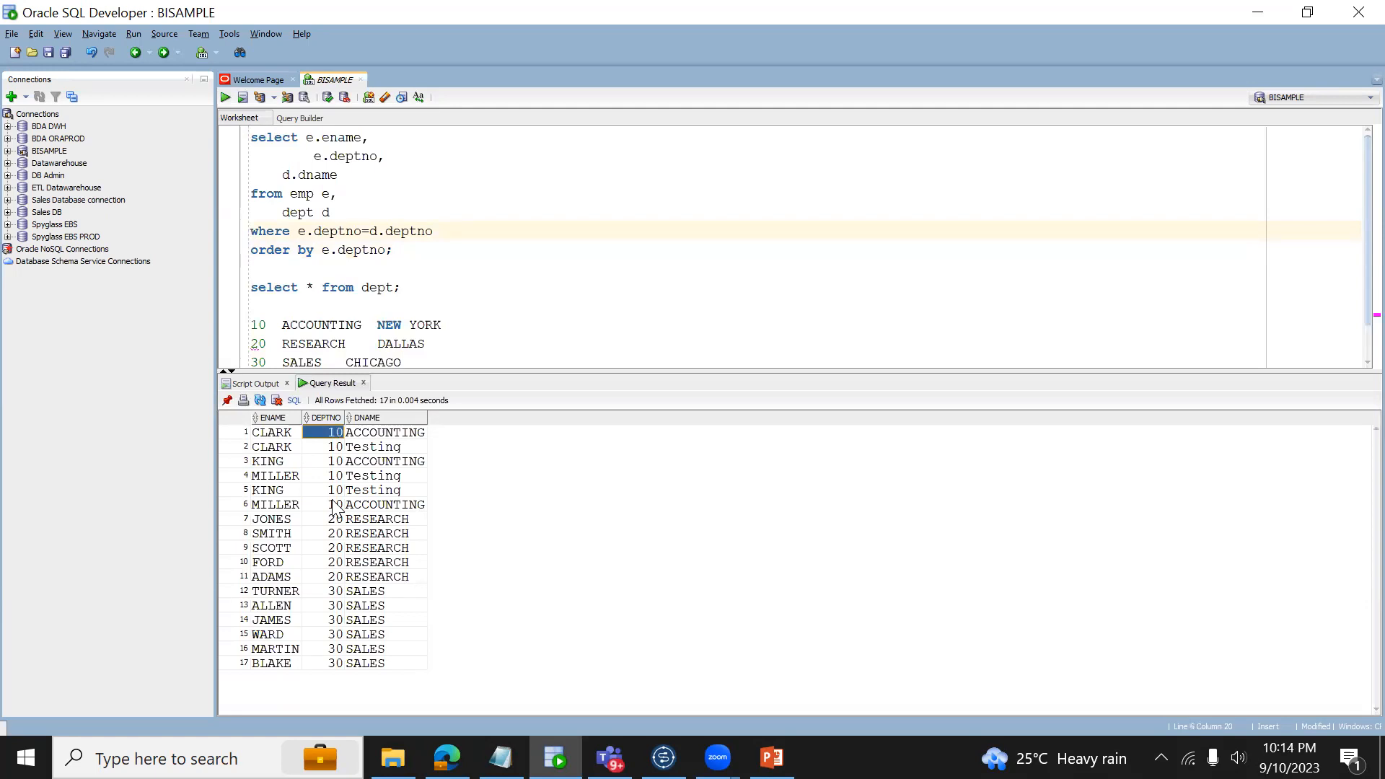
key("shift+Down")
key("shift+Down")
key("shift+Down")
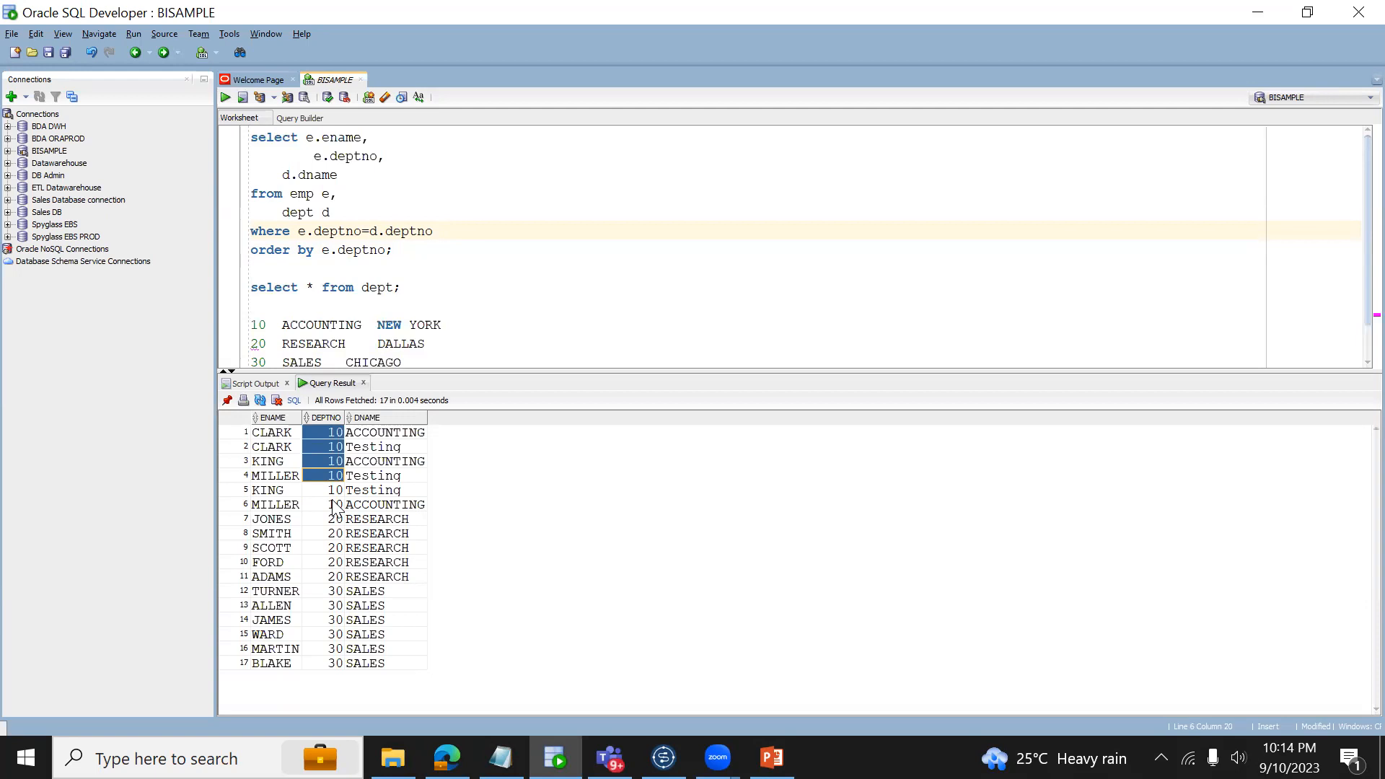
key("shift+Down")
key("Down")
key("Down")
key("Down")
key("Down")
key("Down")
key("Down")
key("Down")
key("Down")
key("Down")
key("Down")
key("Down")
key("Down")
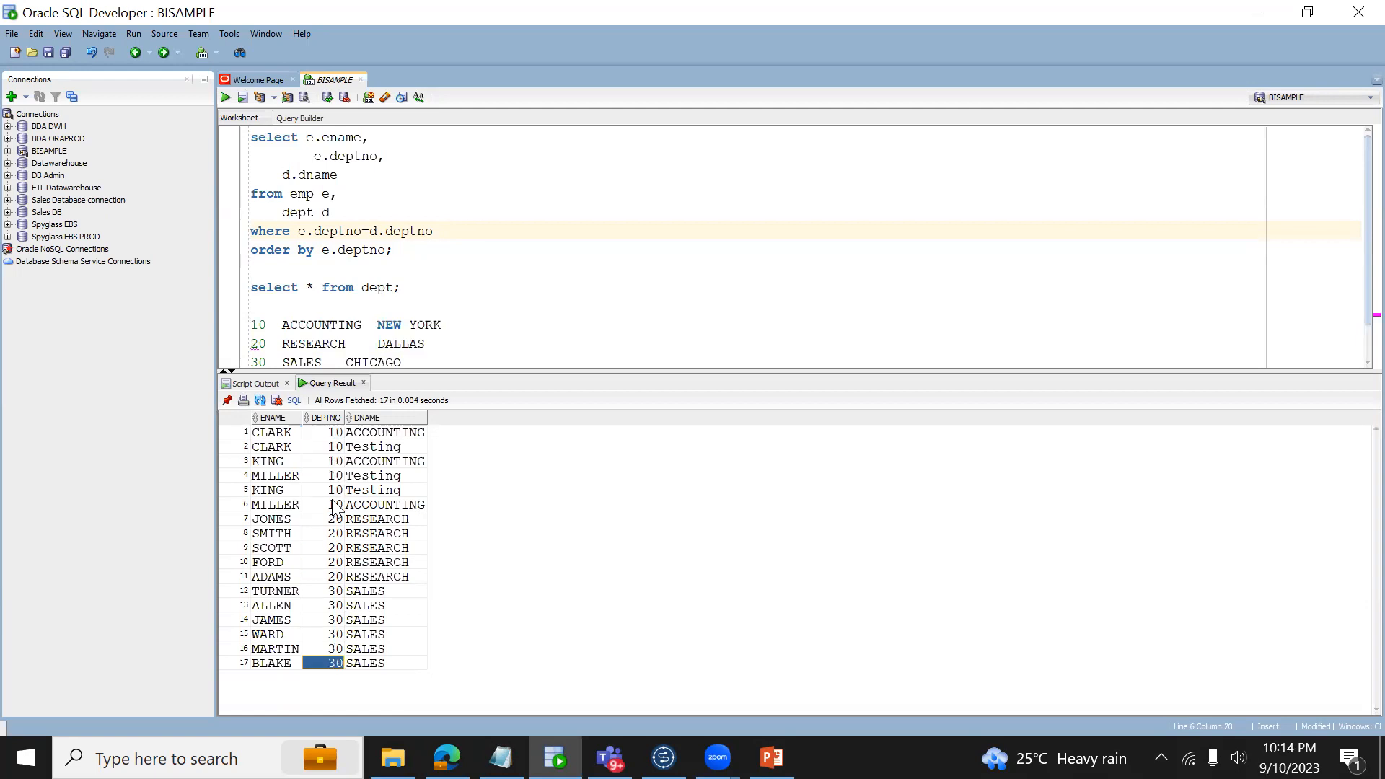
Step: Switch to the Snowflake worksheet to review the last SNOW_EMP rows, and return to the join result in SQL Developer for comparison
left_click(447, 757)
left_click(473, 563)
key("ctrl+End")
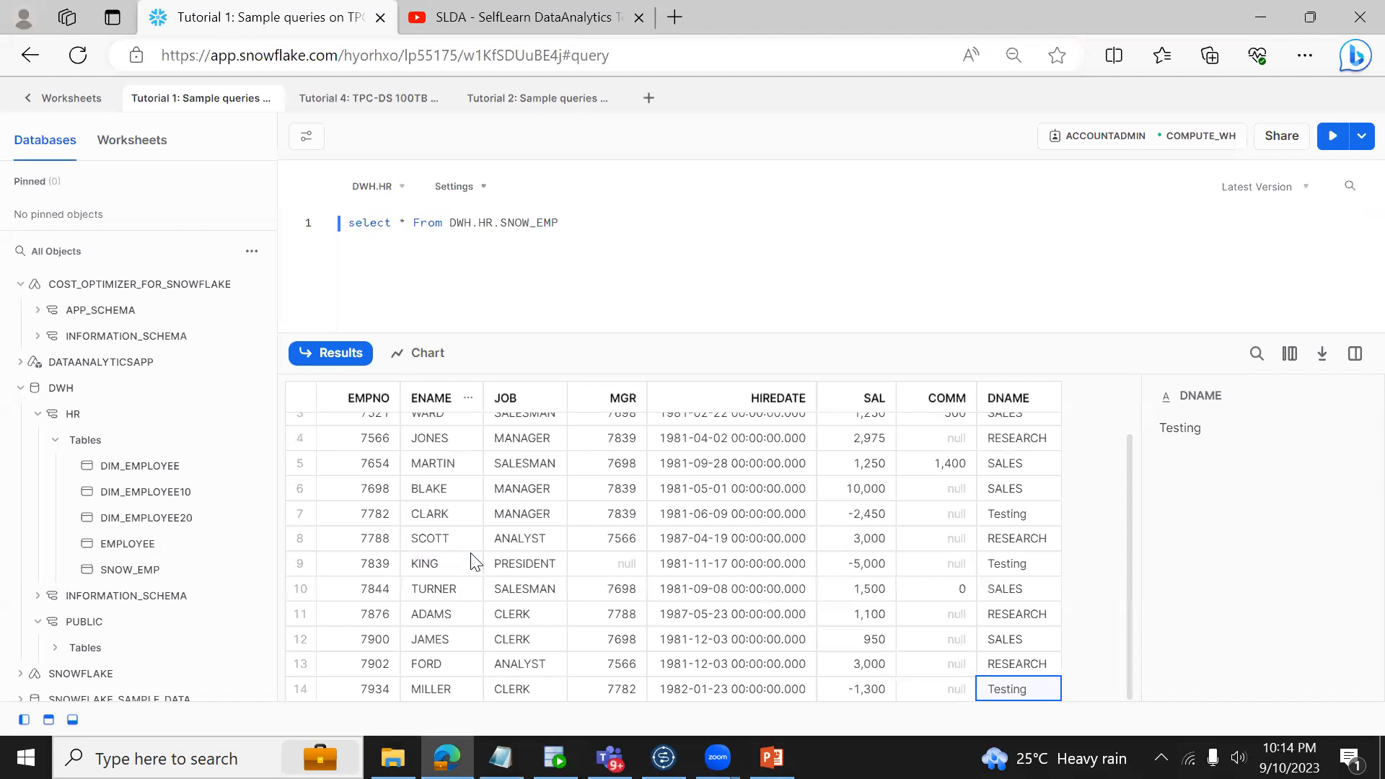
key("alt+Tab")
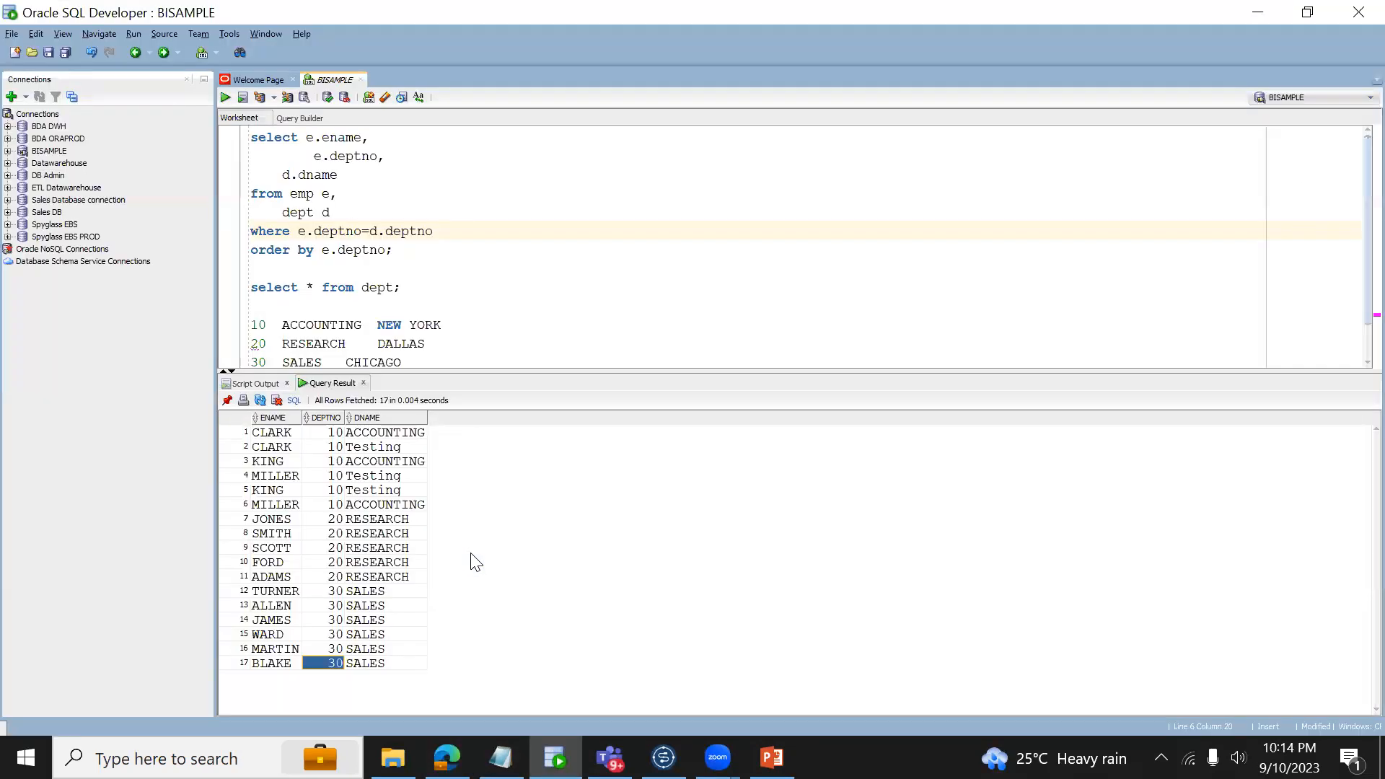
left_click(330, 447)
Step: Switch to Talend and set the Match Model of the Department lookup in tMap_1 to All matches
left_click(664, 757)
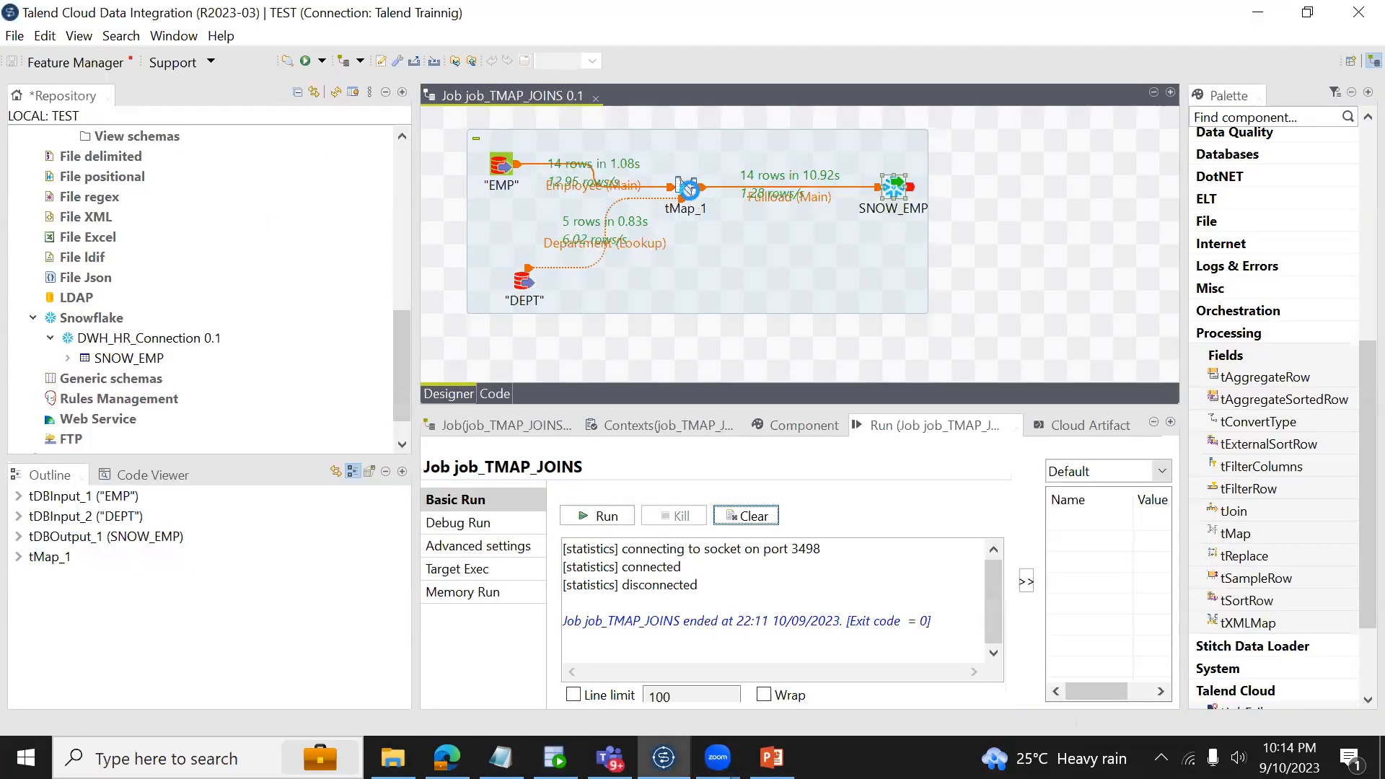
double_click(690, 190)
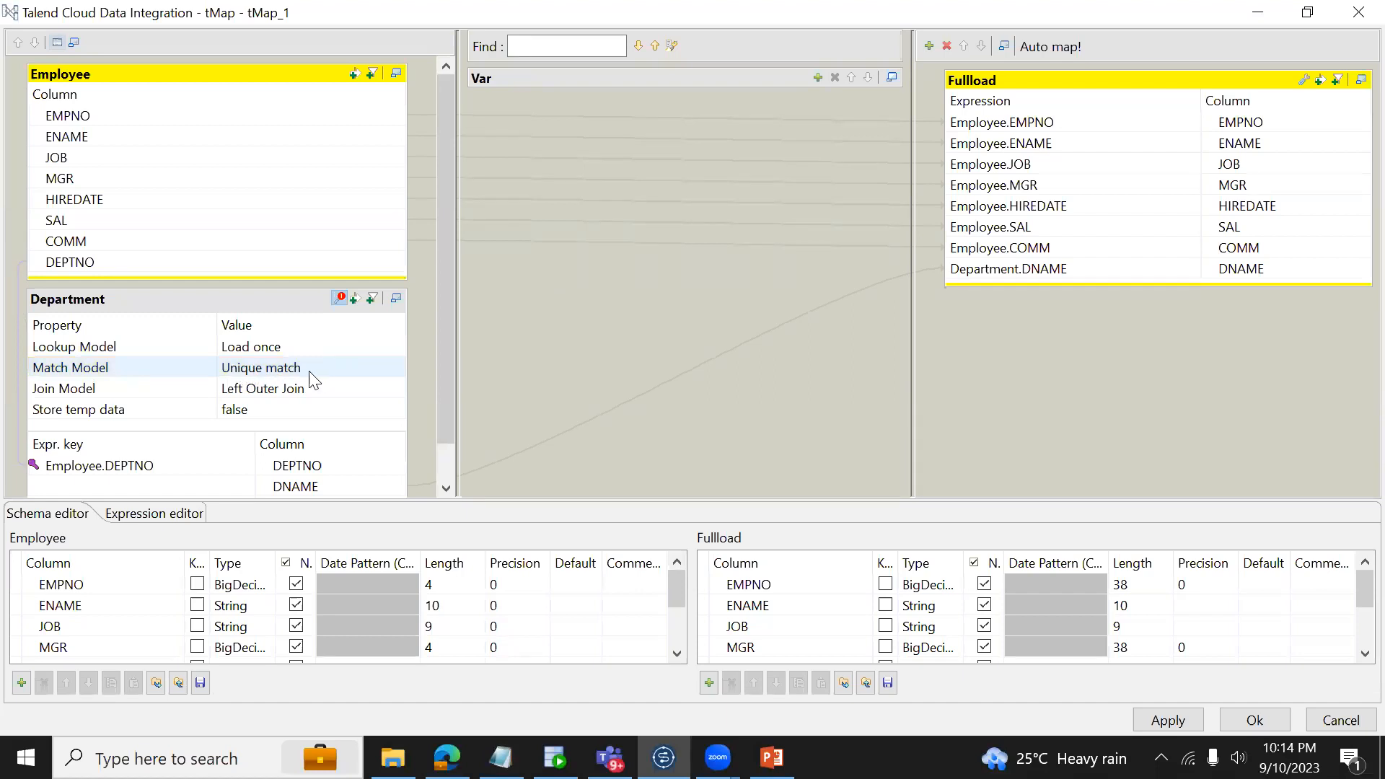
left_click(395, 366)
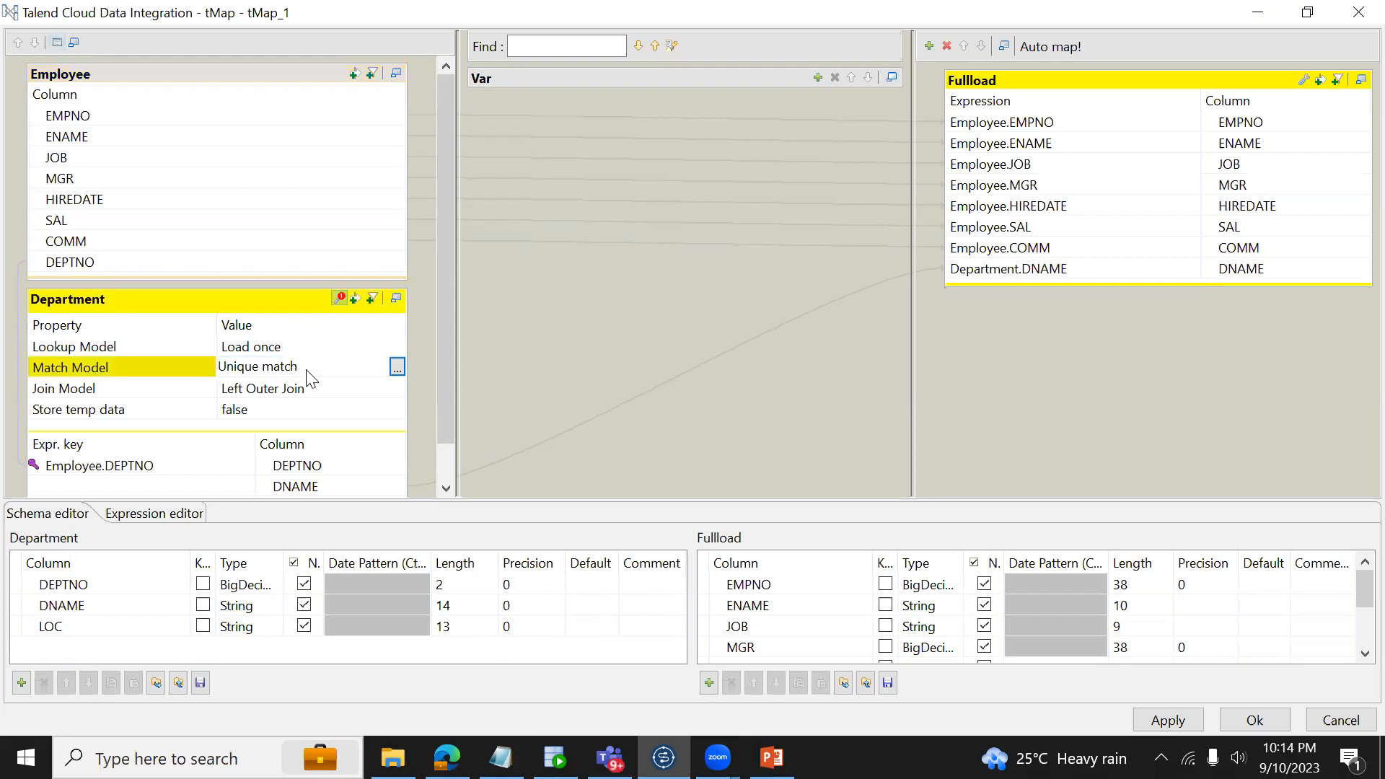
left_click(396, 367)
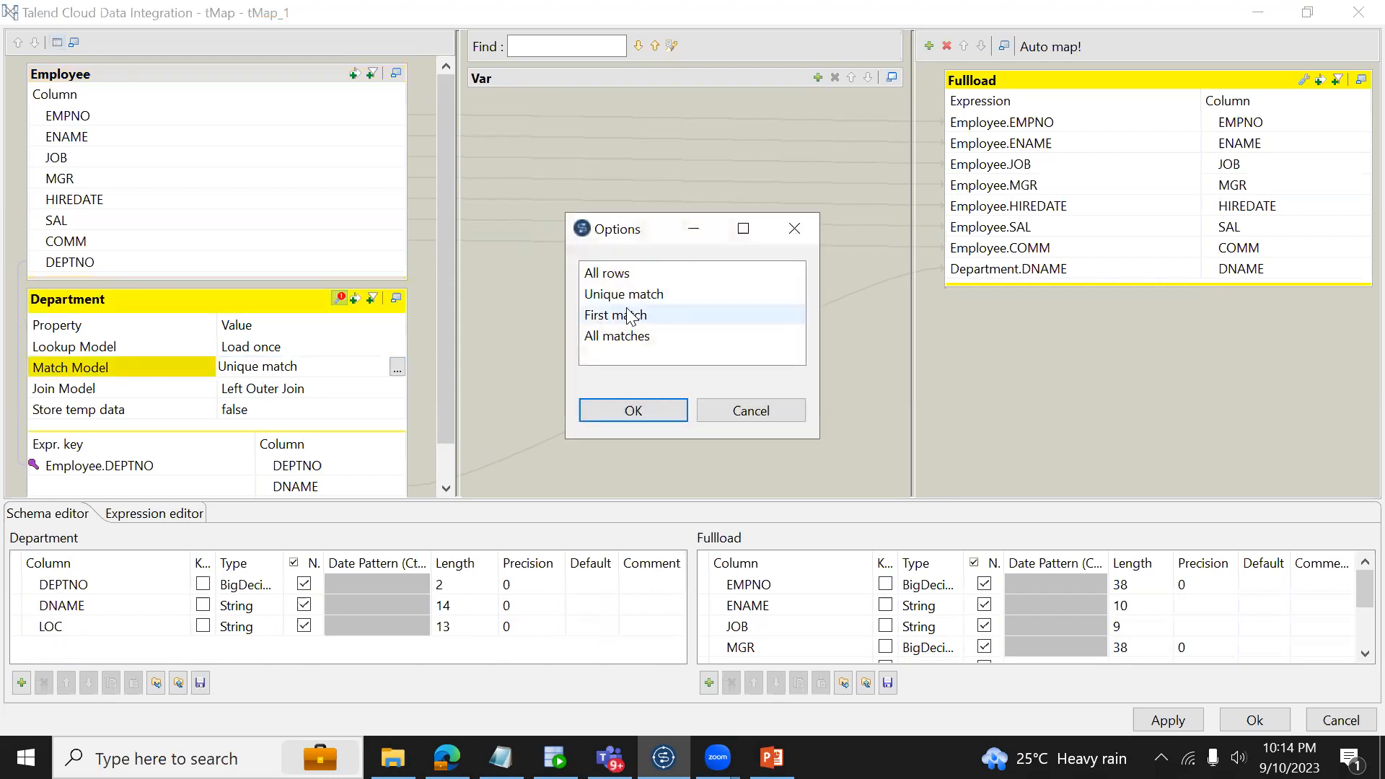
double_click(628, 337)
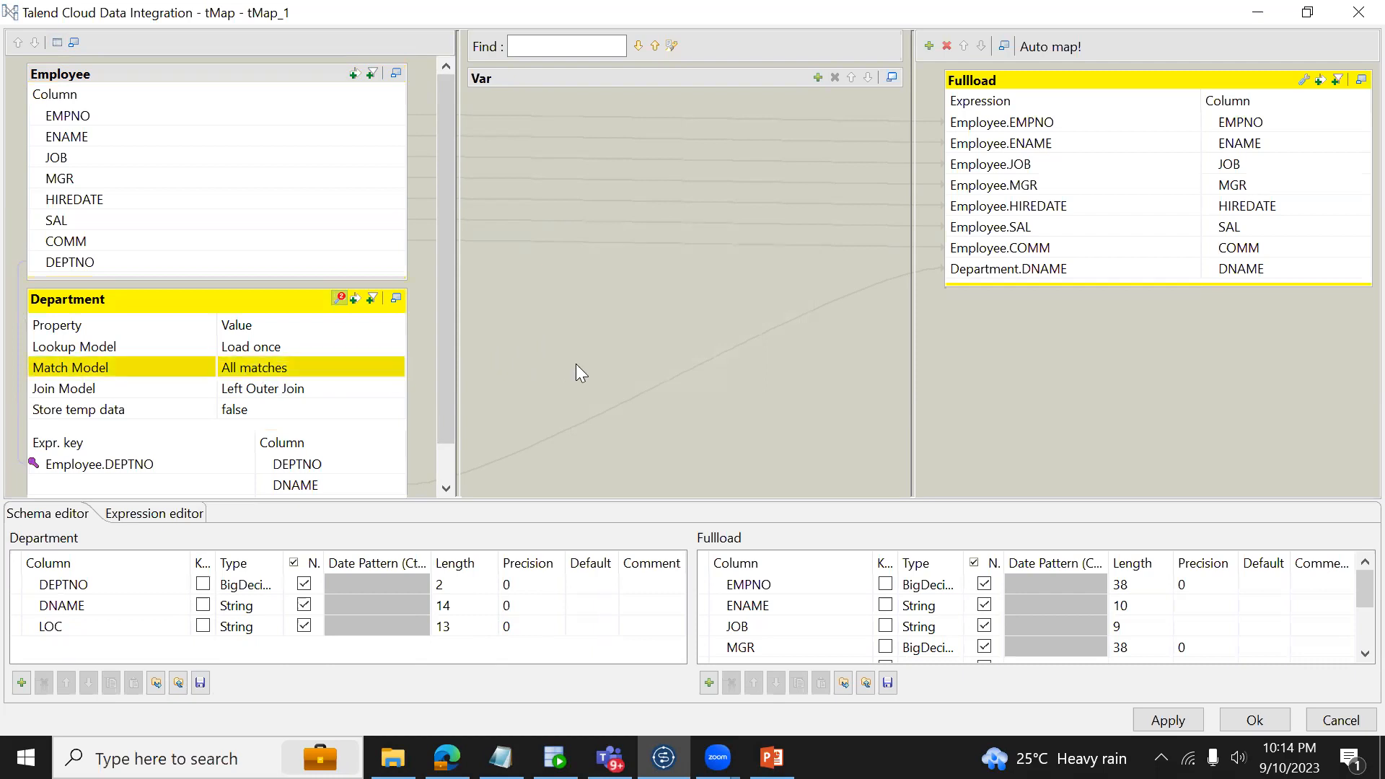
Step: Switch to SQL Developer, run select * from dept, and examine the DNAME values for the repeated department number
key("alt+Tab")
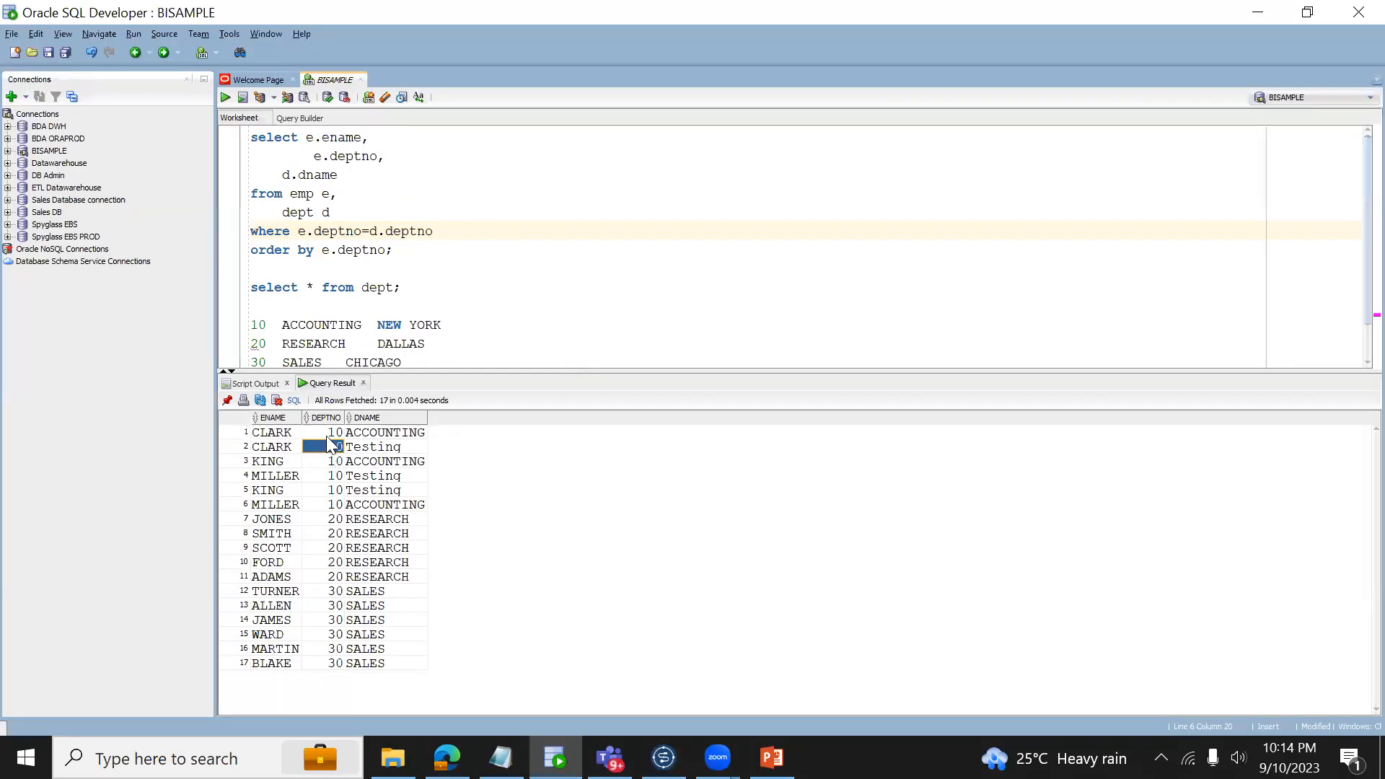
left_click(289, 437)
left_click(415, 287)
key("ctrl+Return")
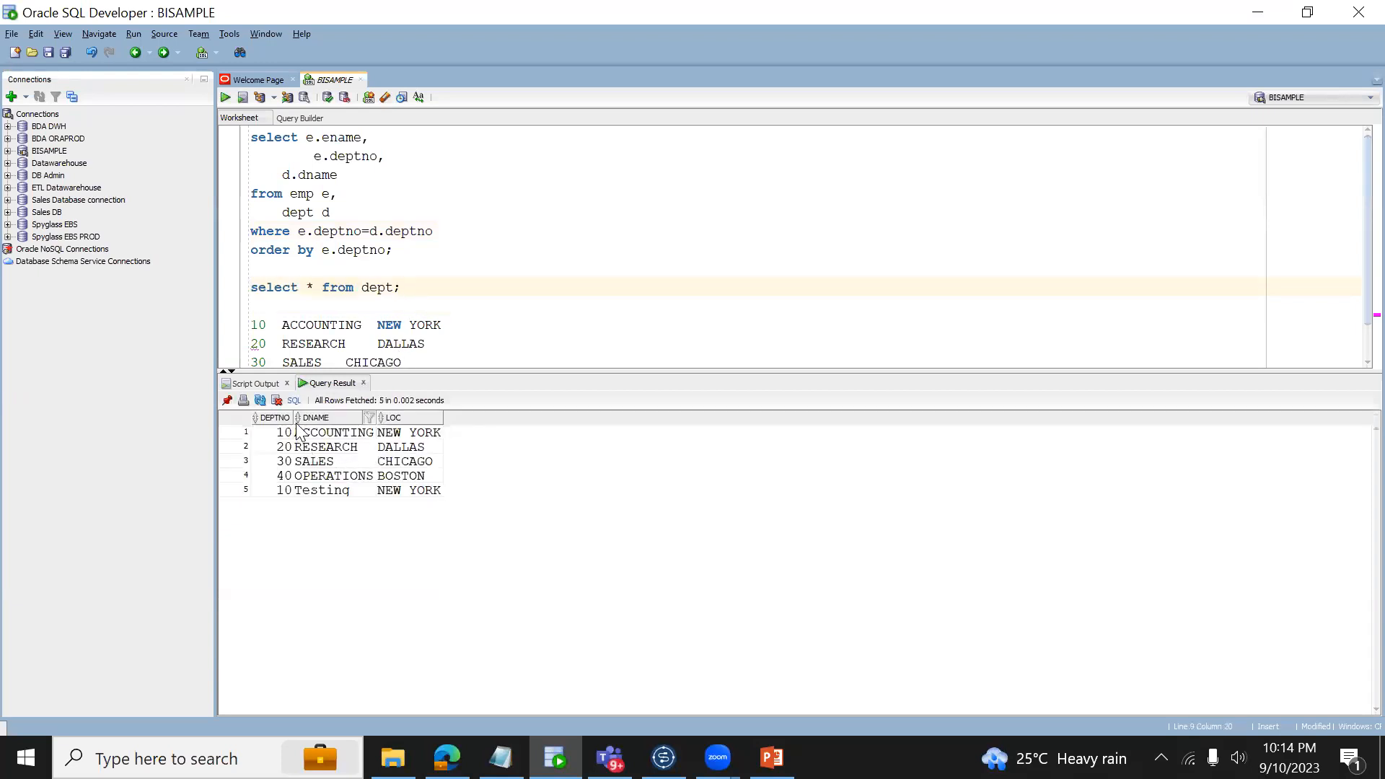
left_click(310, 418)
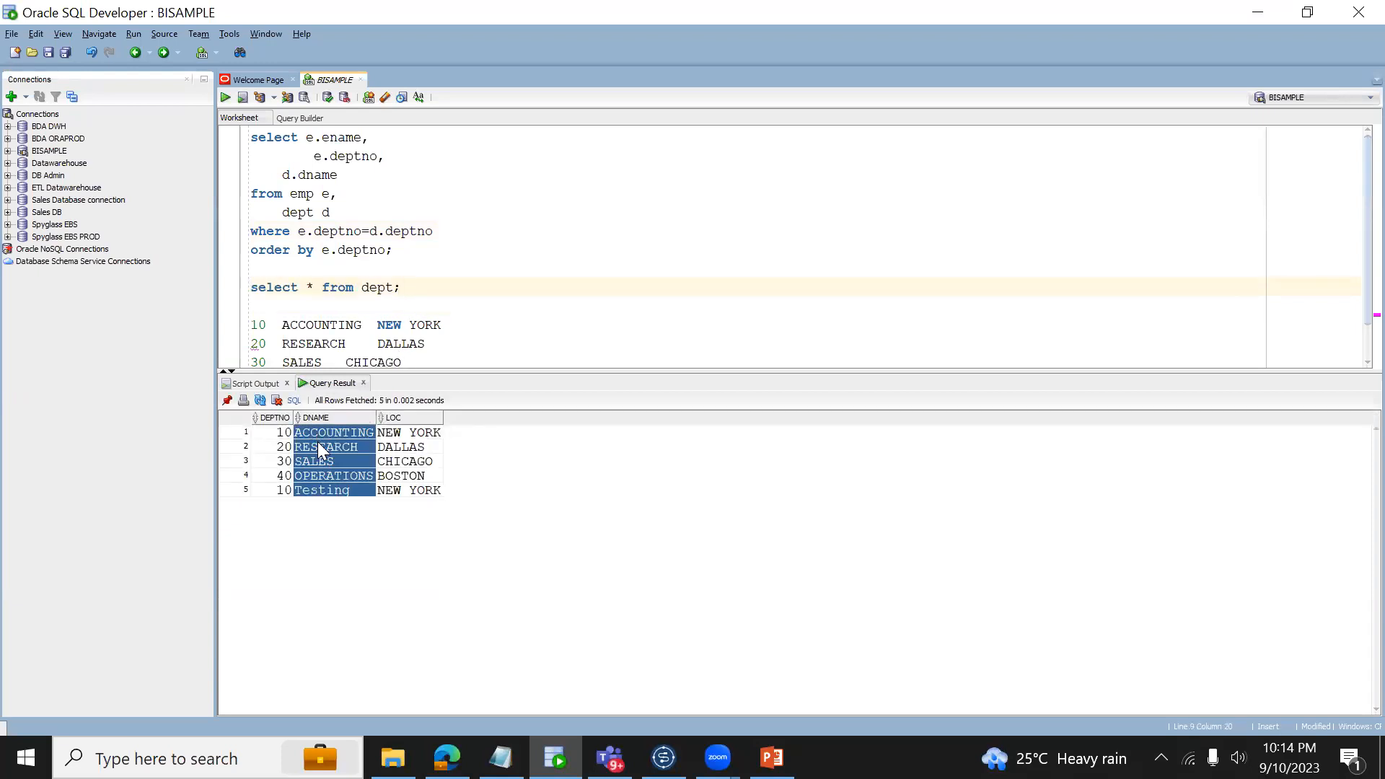
left_click(328, 486)
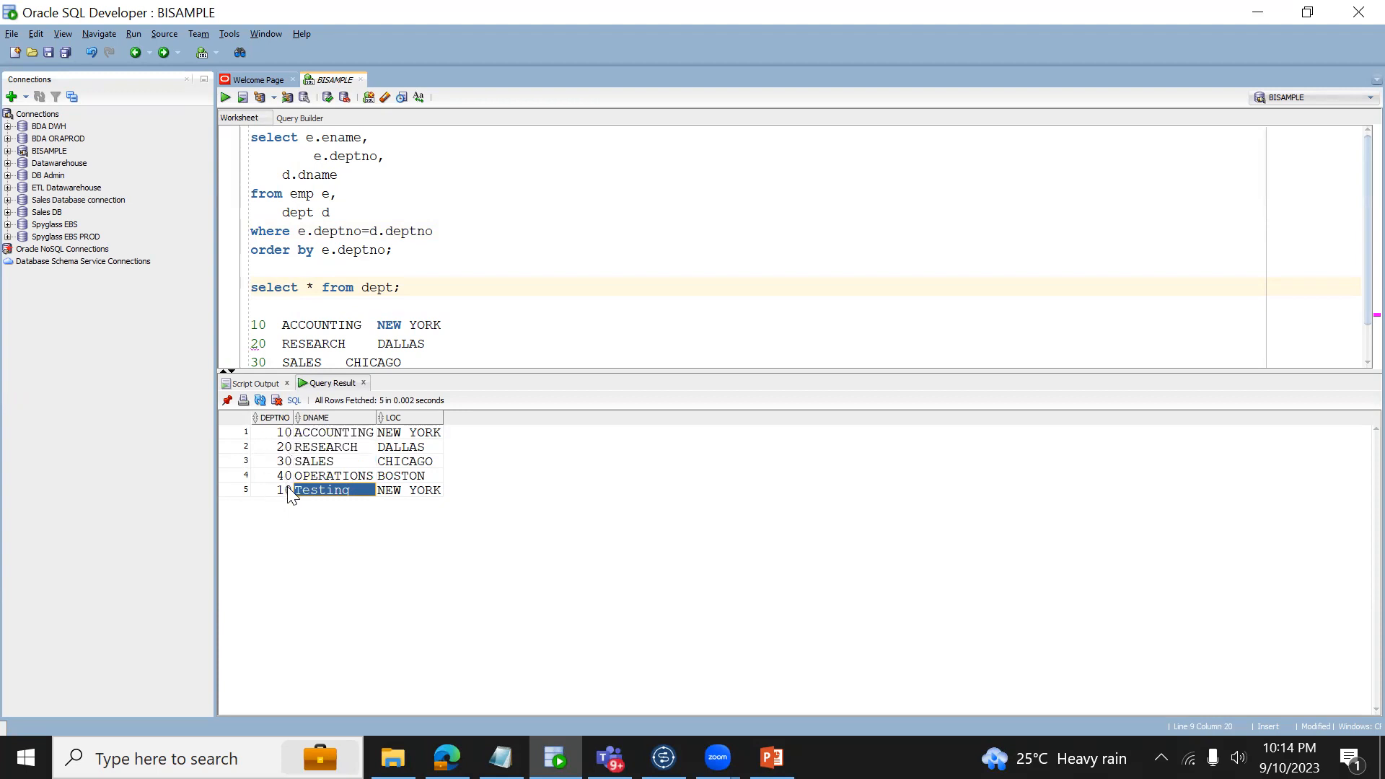
Step: Rerun the join query and examine the DNAME values in the first employee's two rows
left_click(367, 209)
key("ctrl+Return")
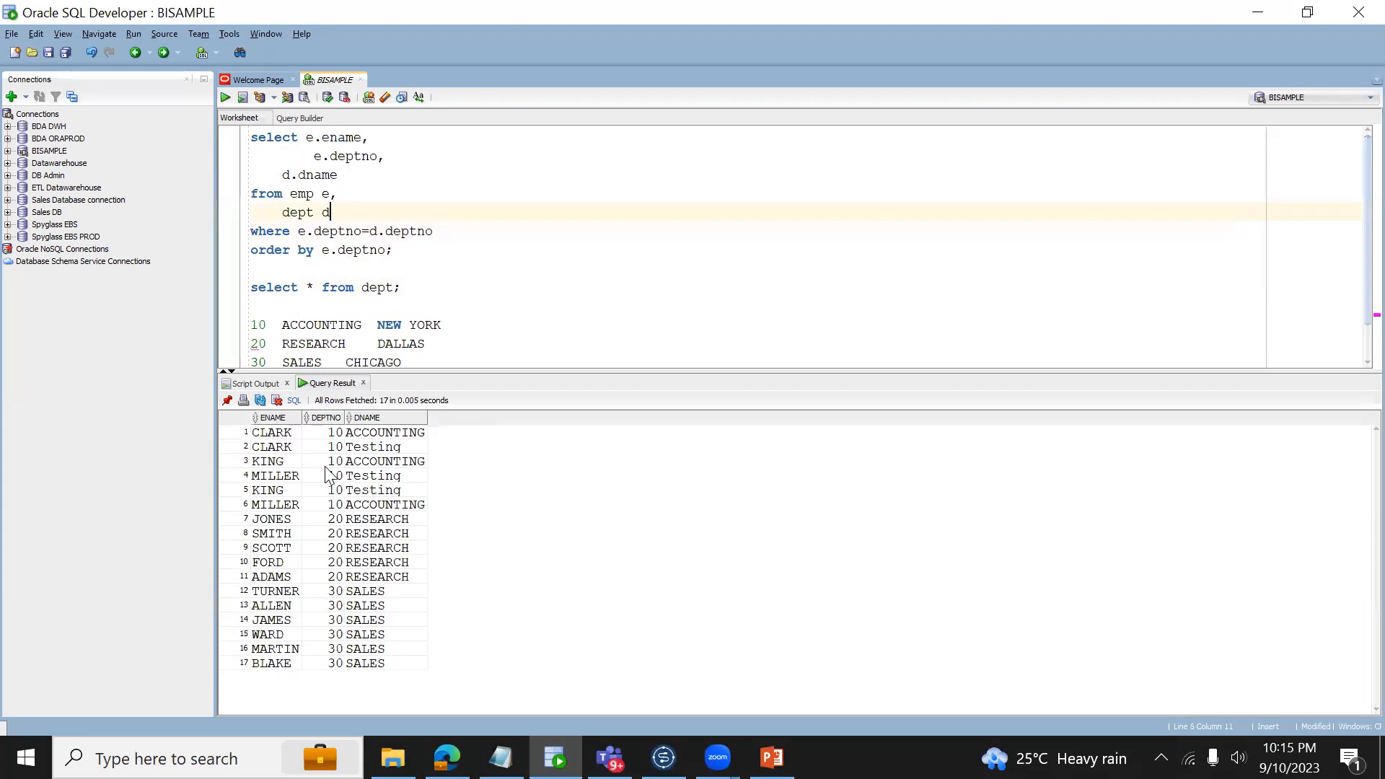
left_click(347, 433)
left_click(273, 446)
left_click(355, 448)
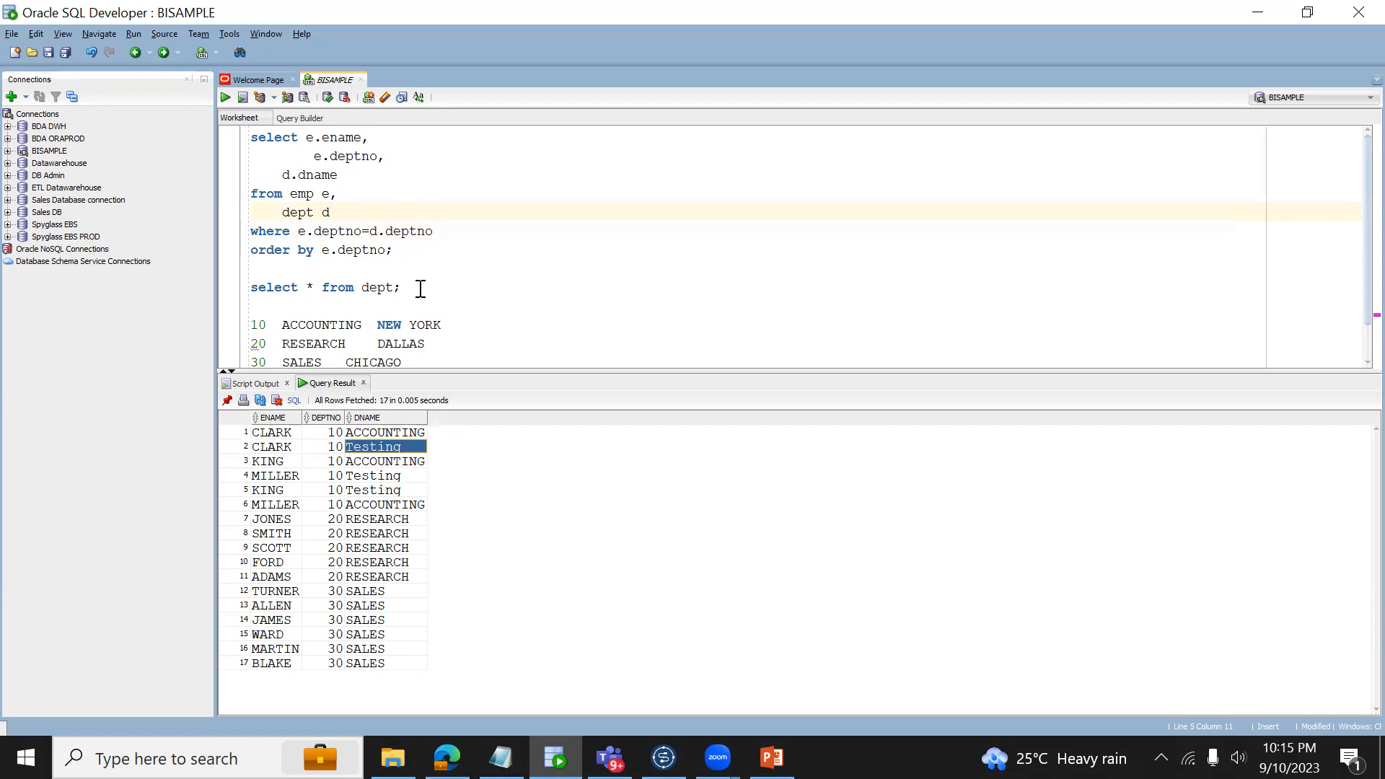
Step: Switch to Talend, select All matches as the Department lookup's Match Model and accept the tMap_1 mapping
left_click_drag(404, 287, 248, 291)
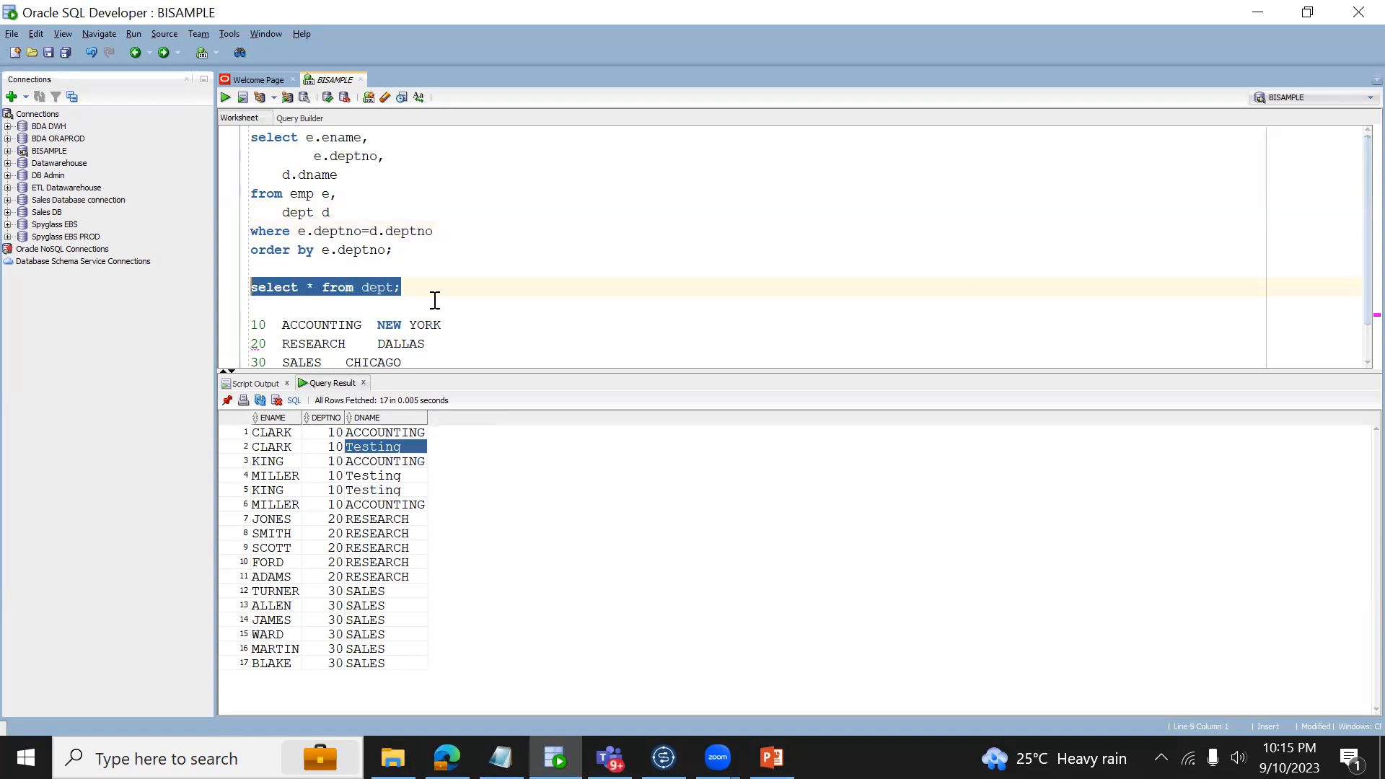
left_click(664, 758)
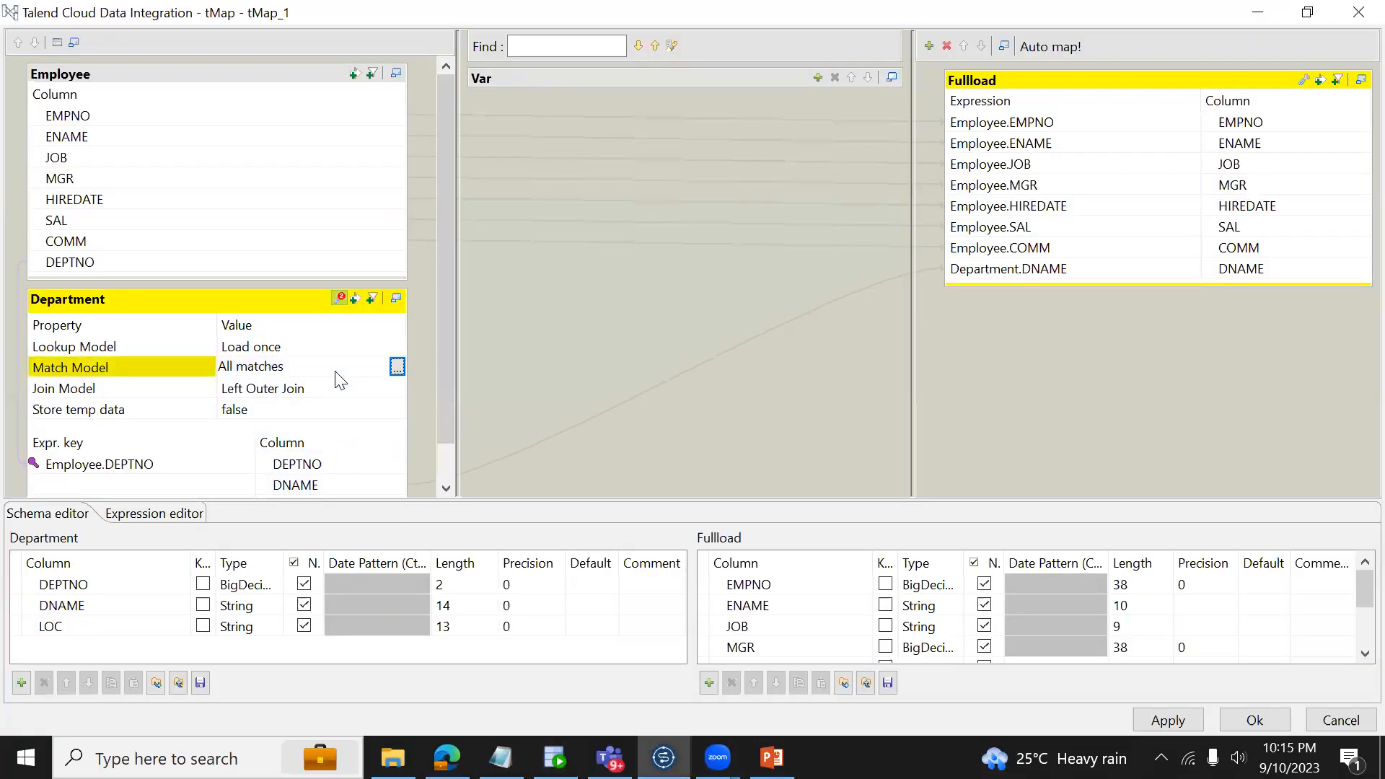
left_click(396, 368)
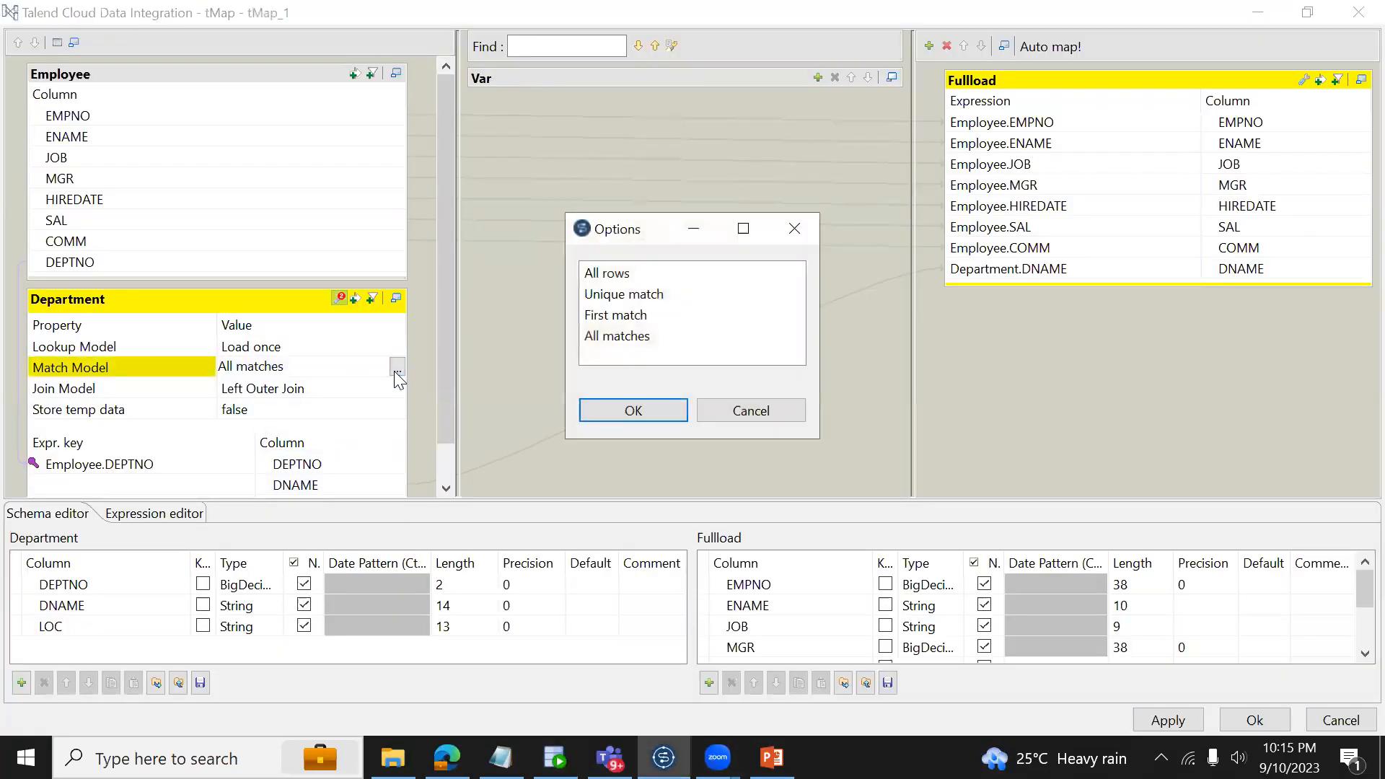
double_click(634, 333)
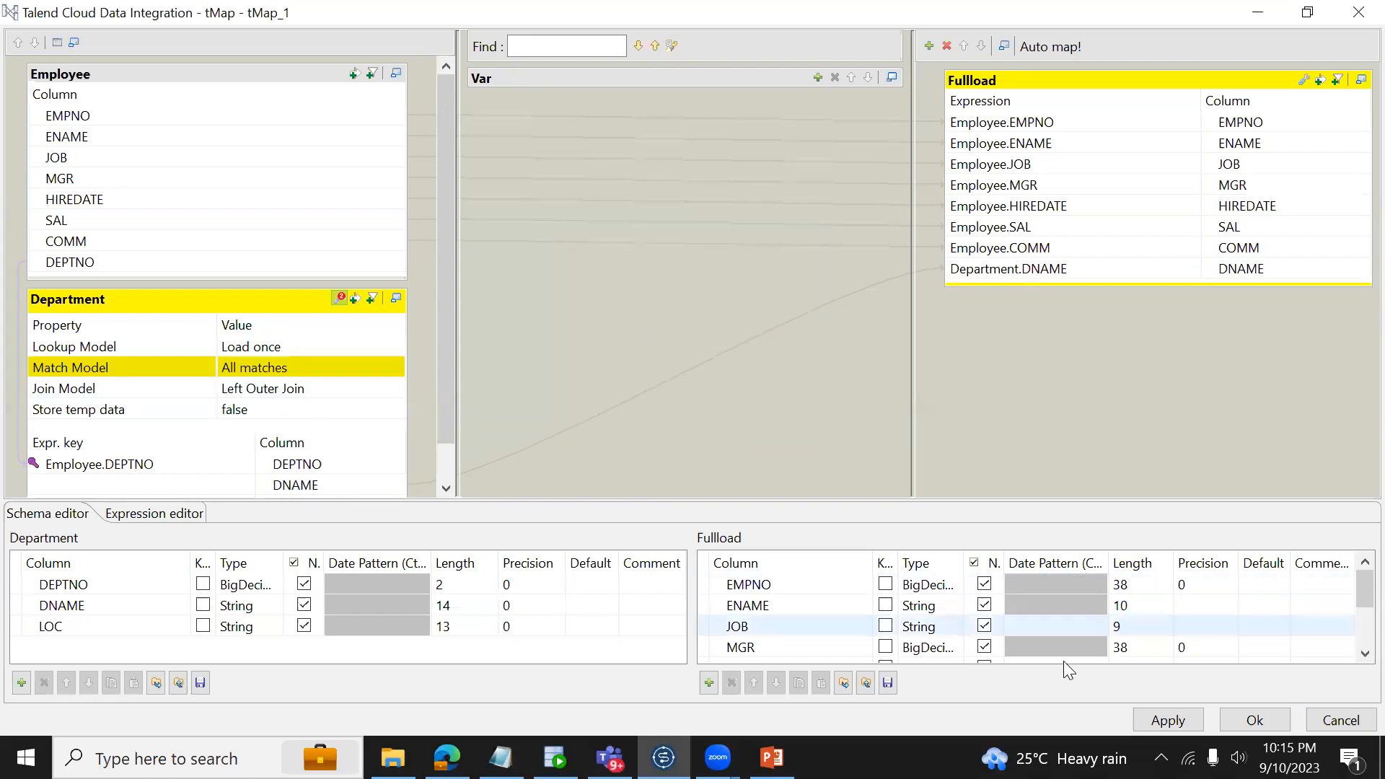
left_click(1255, 720)
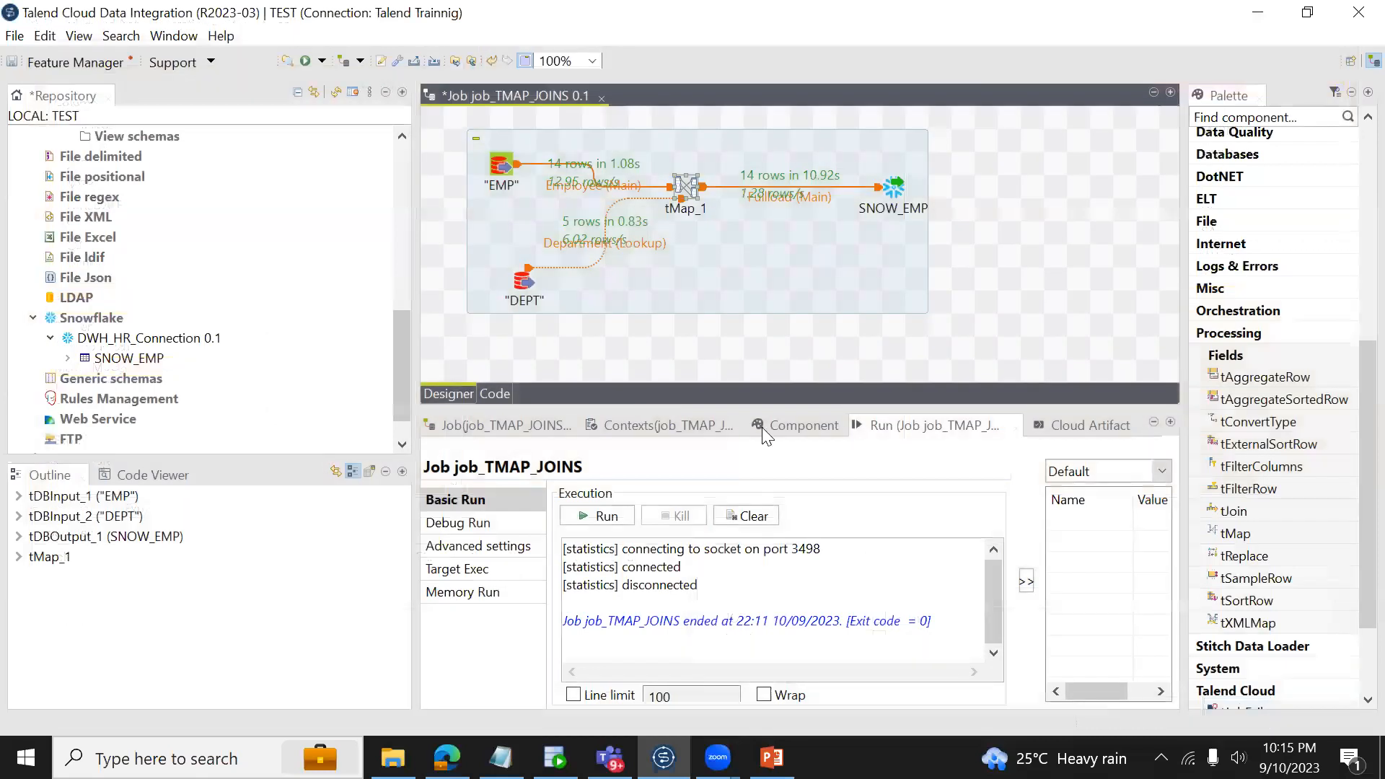
Step: Run the job job_TMAP_JOINS to load SNOW_EMP with the changed match model
left_click(788, 424)
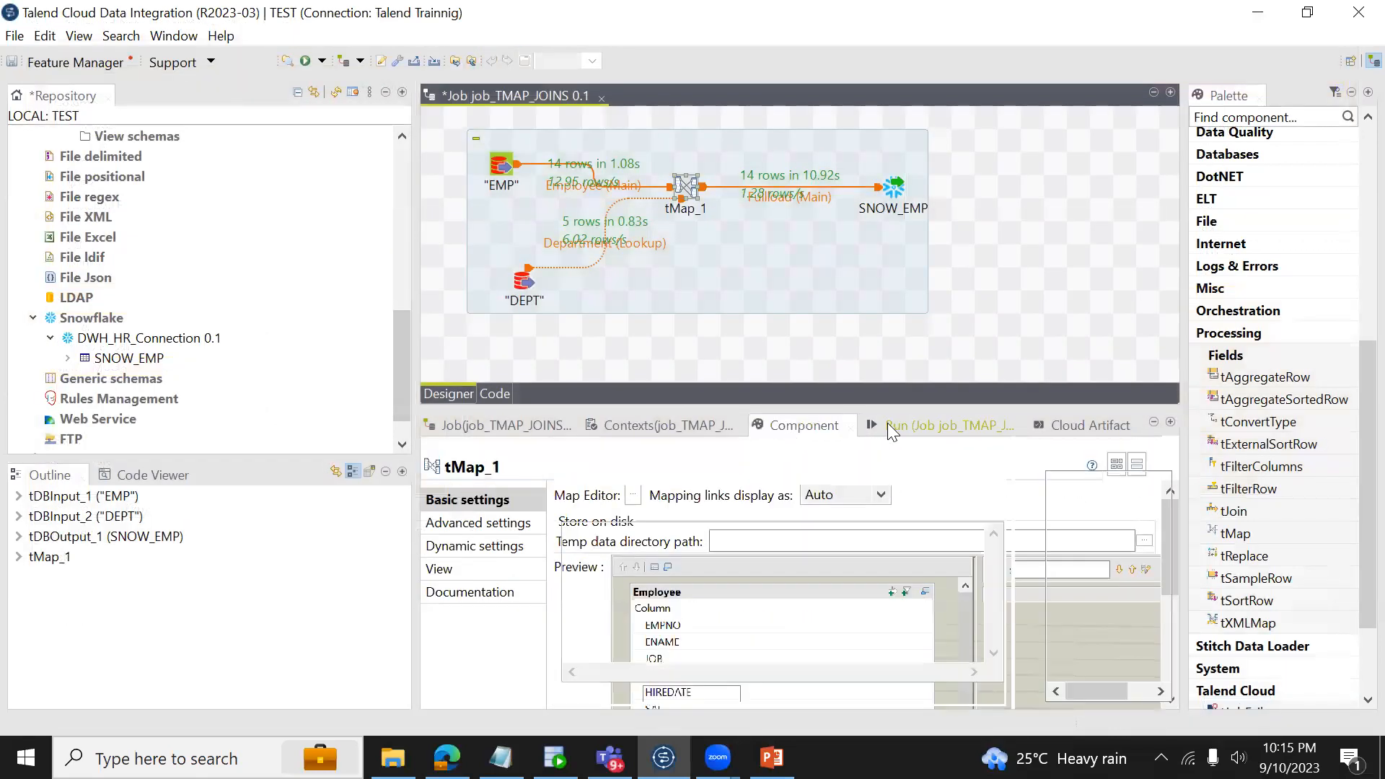
left_click(887, 423)
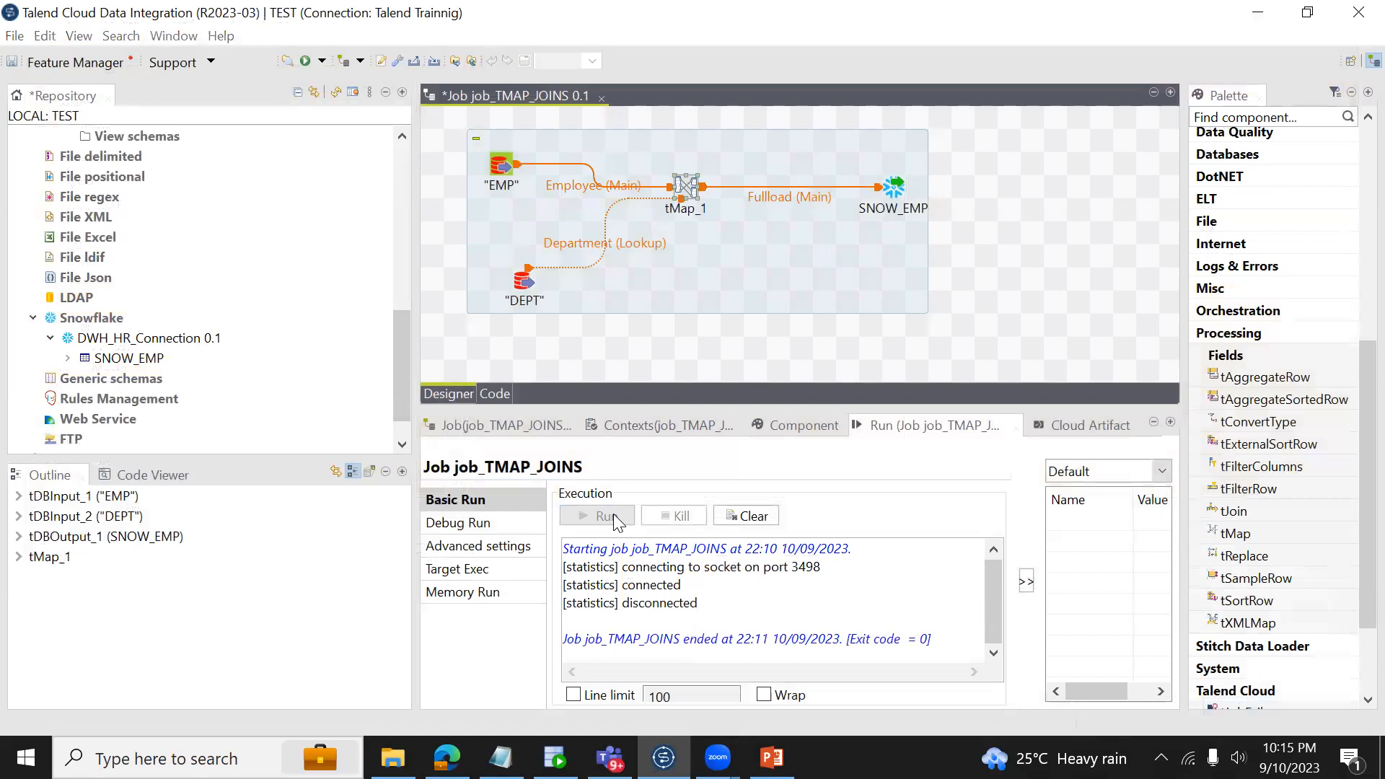
left_click(613, 515)
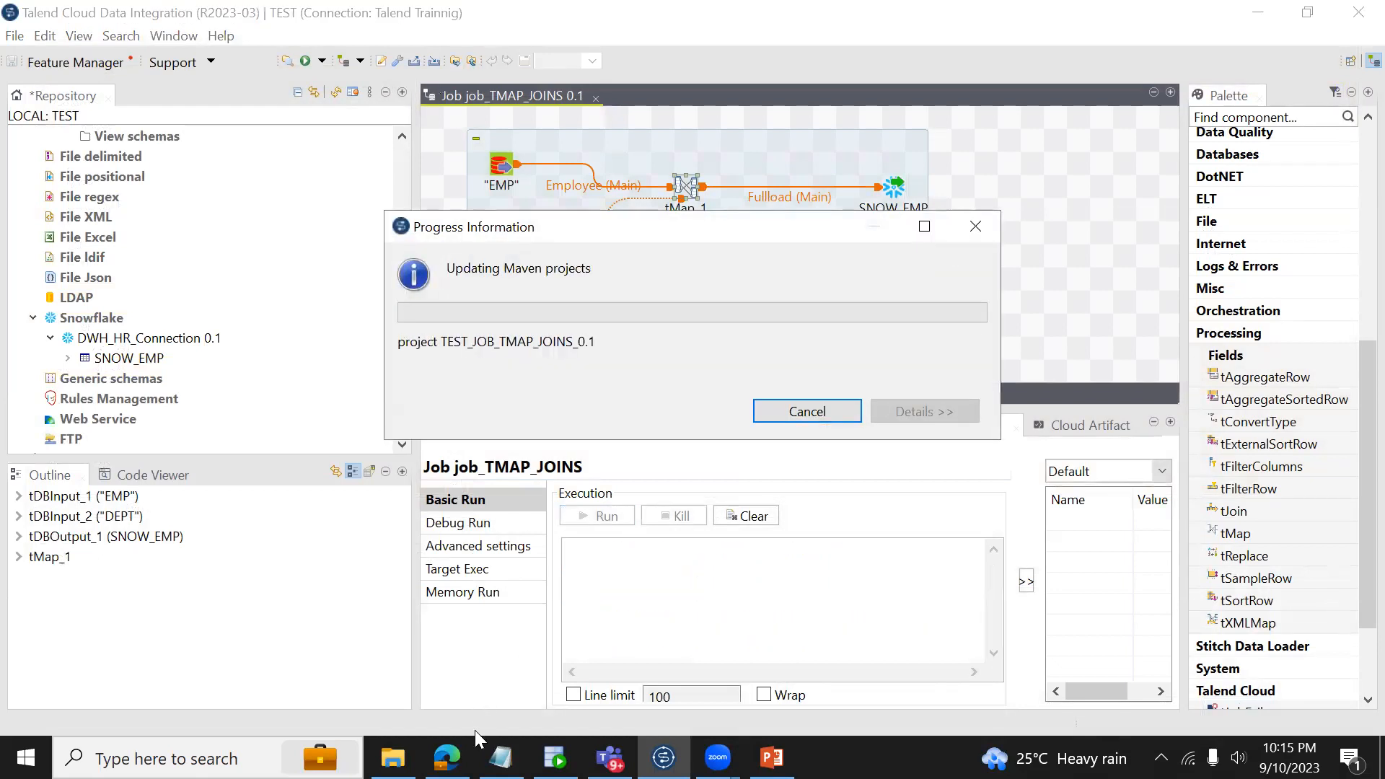
Step: Switch to the Snowflake worksheet to review the last rows of the previous SNOW_EMP result, and return to Talend to check the job run
left_click(447, 757)
left_click(483, 563)
key("ctrl+End")
key("ctrl+Home")
key("ctrl+End")
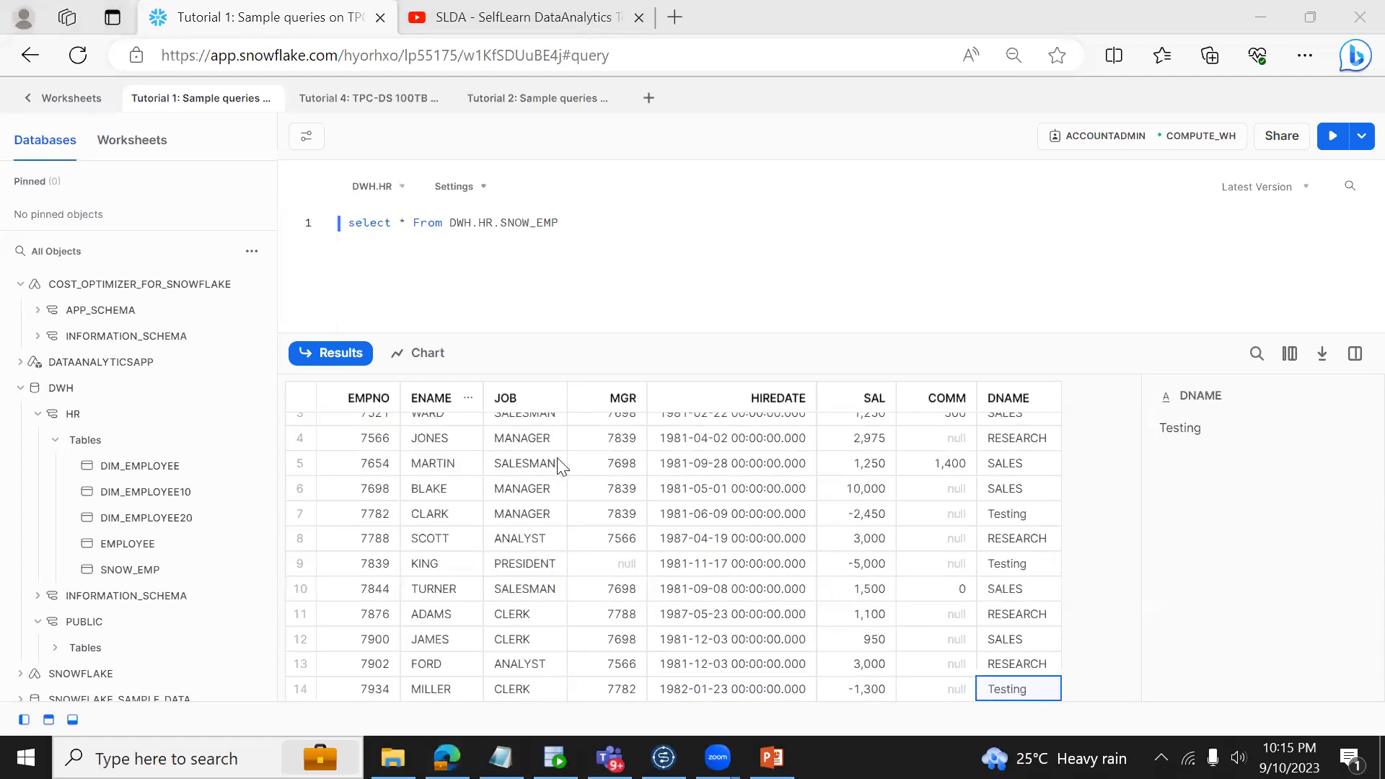
left_click(664, 758)
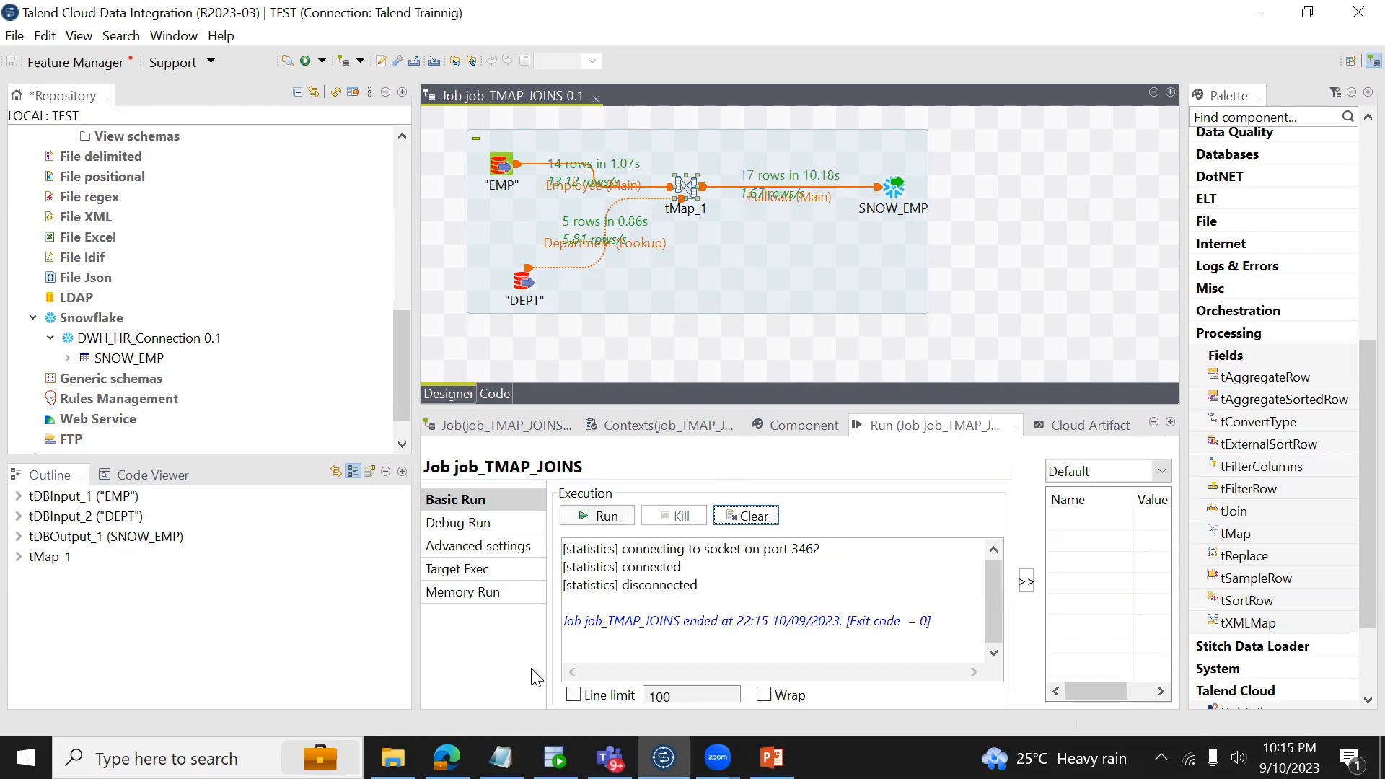
Step: Switch to Snowflake, rerun select * From DWH.HR.SNOW_EMP, and review the first and last rows of the result
left_click(447, 757)
left_click(541, 498)
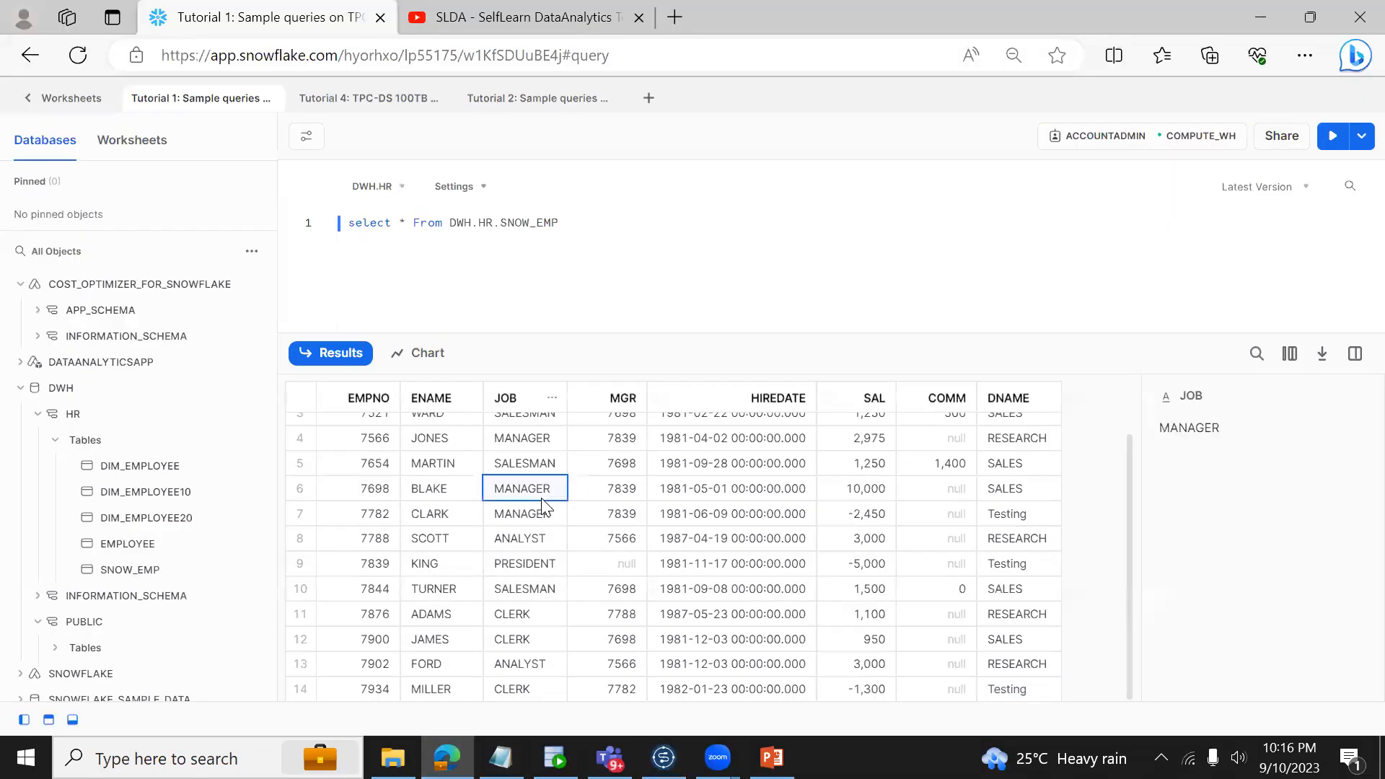
key("ctrl+End")
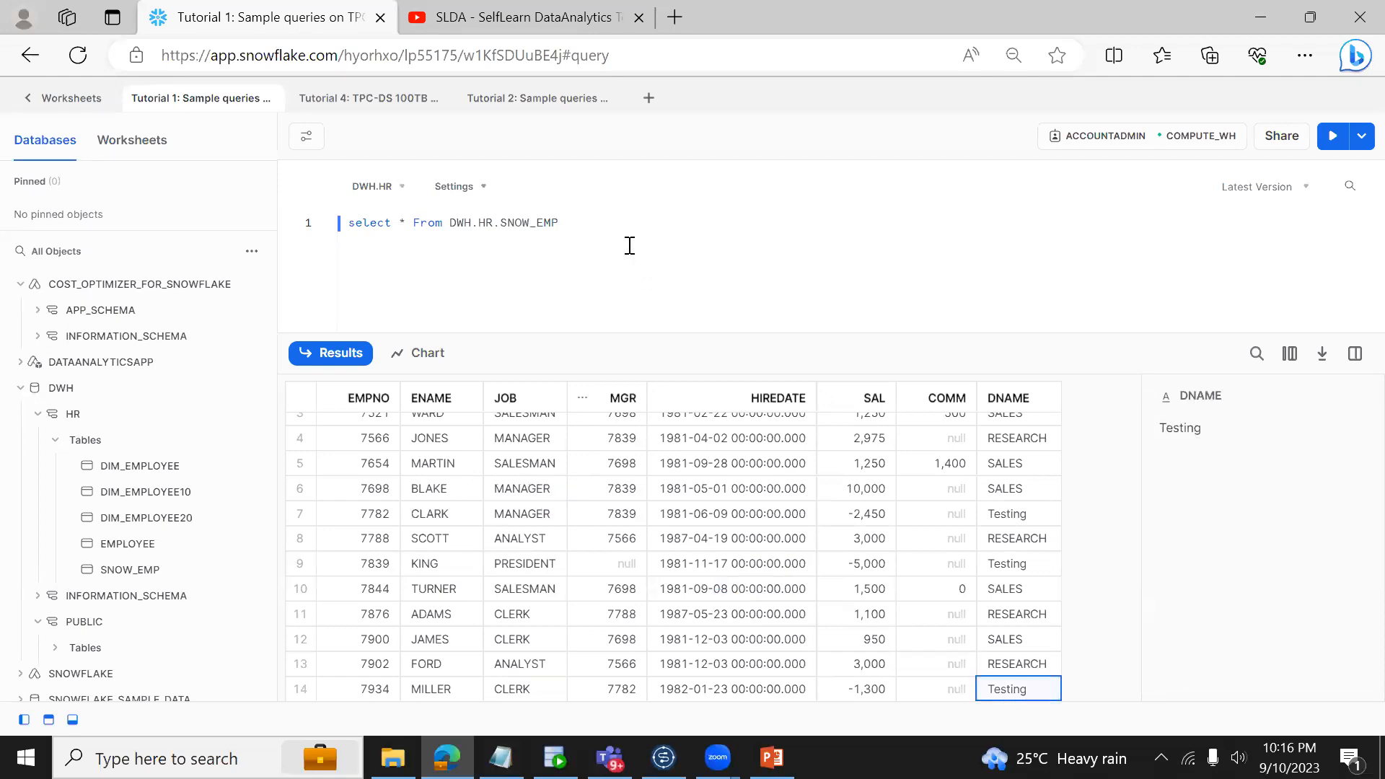
left_click(603, 234)
key("ctrl+Return")
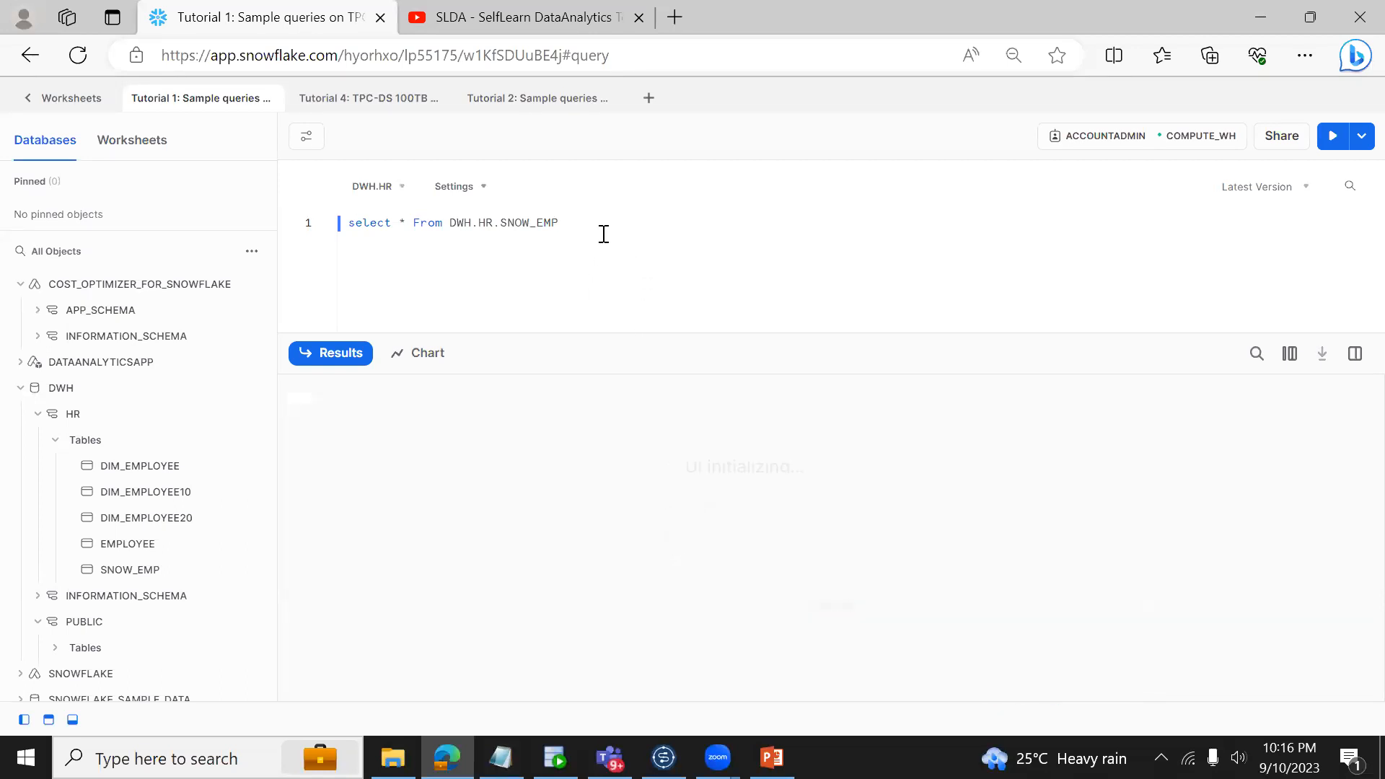
left_click(510, 493)
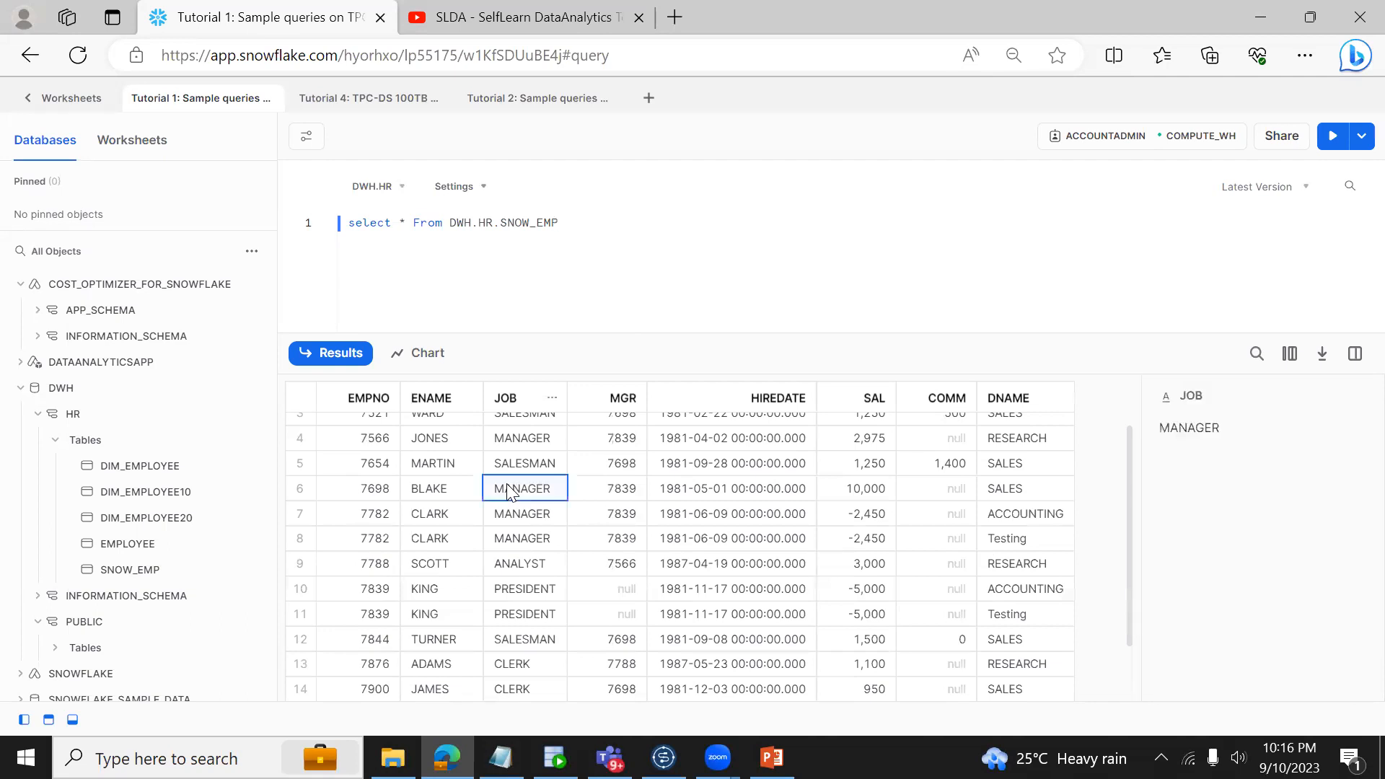
key("ctrl+End")
key("ctrl+Home")
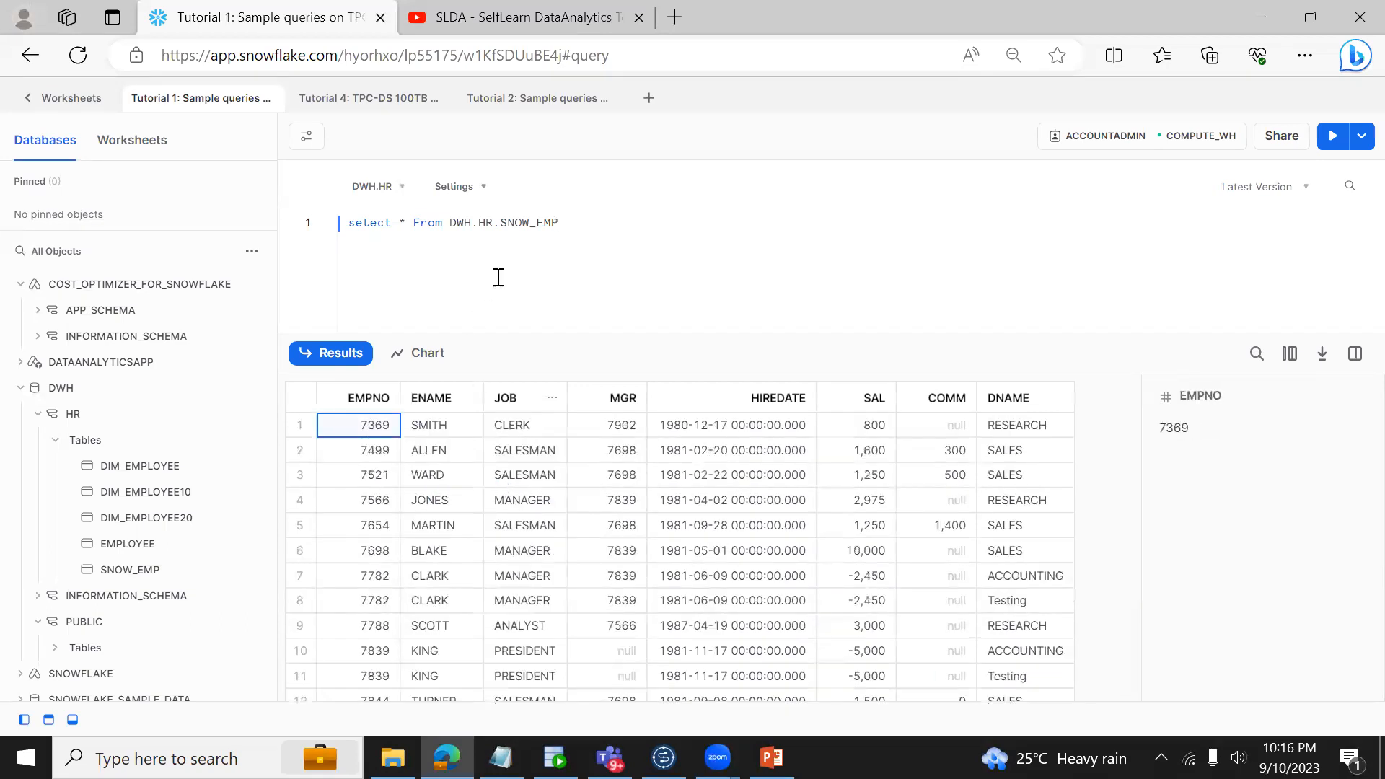
Step: Add the clause order by deptno,ename to the SNOW_EMP query and try to run it
type("ord")
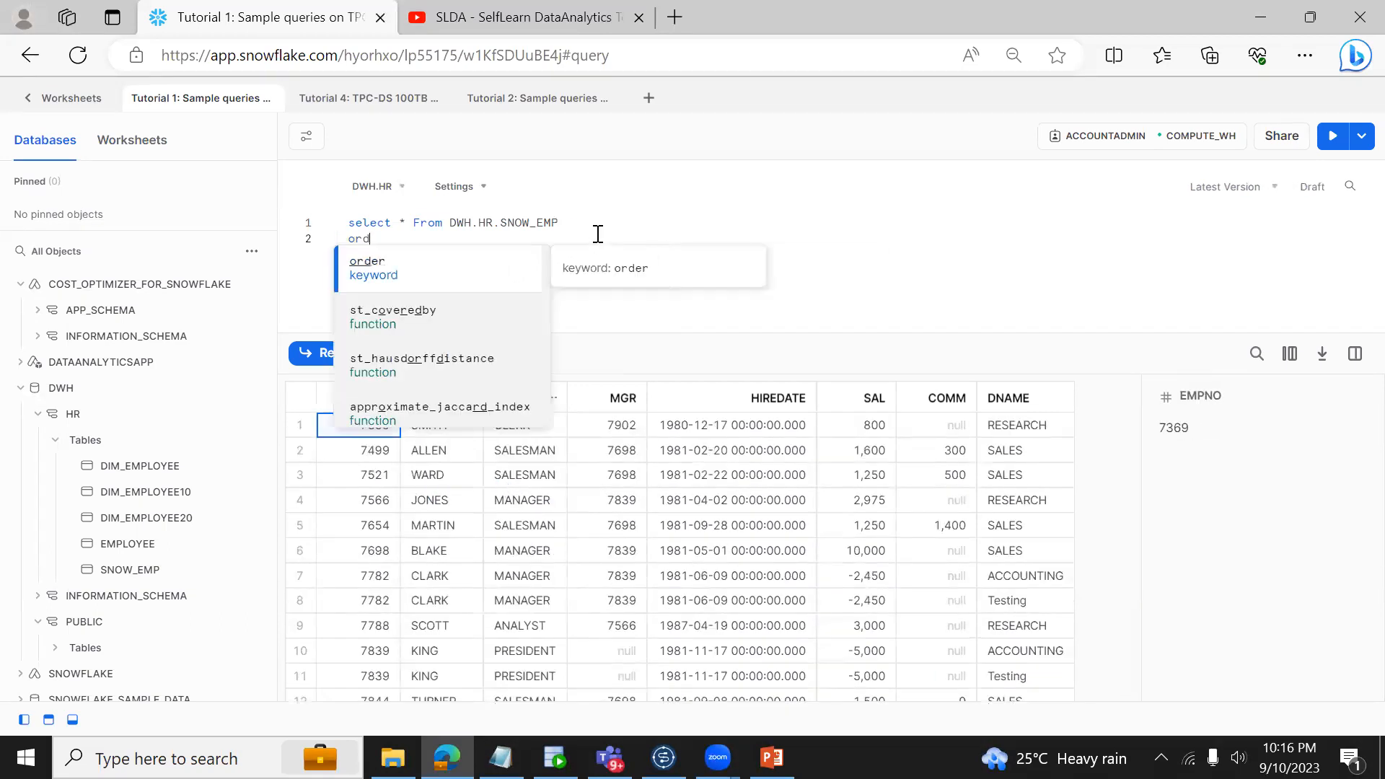
type("er by de")
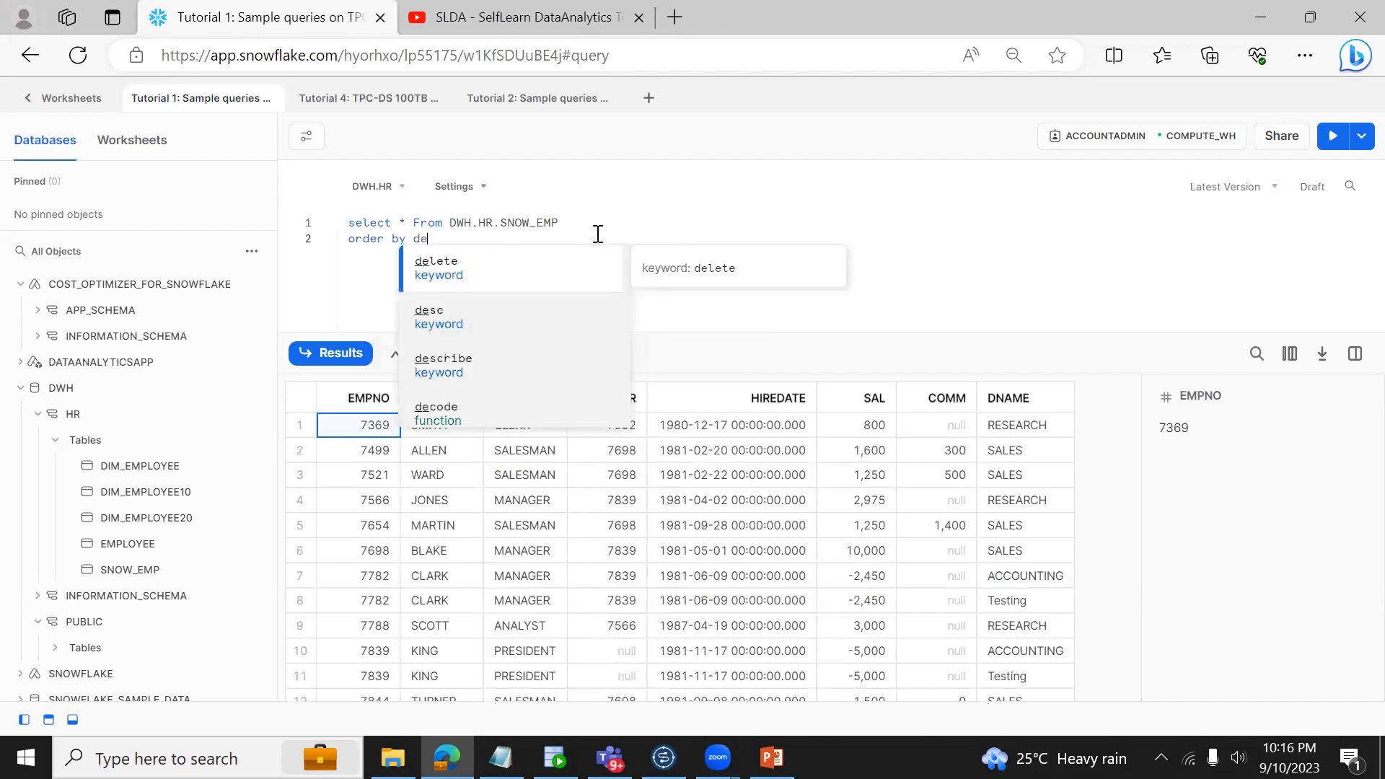
type("ptno,ename")
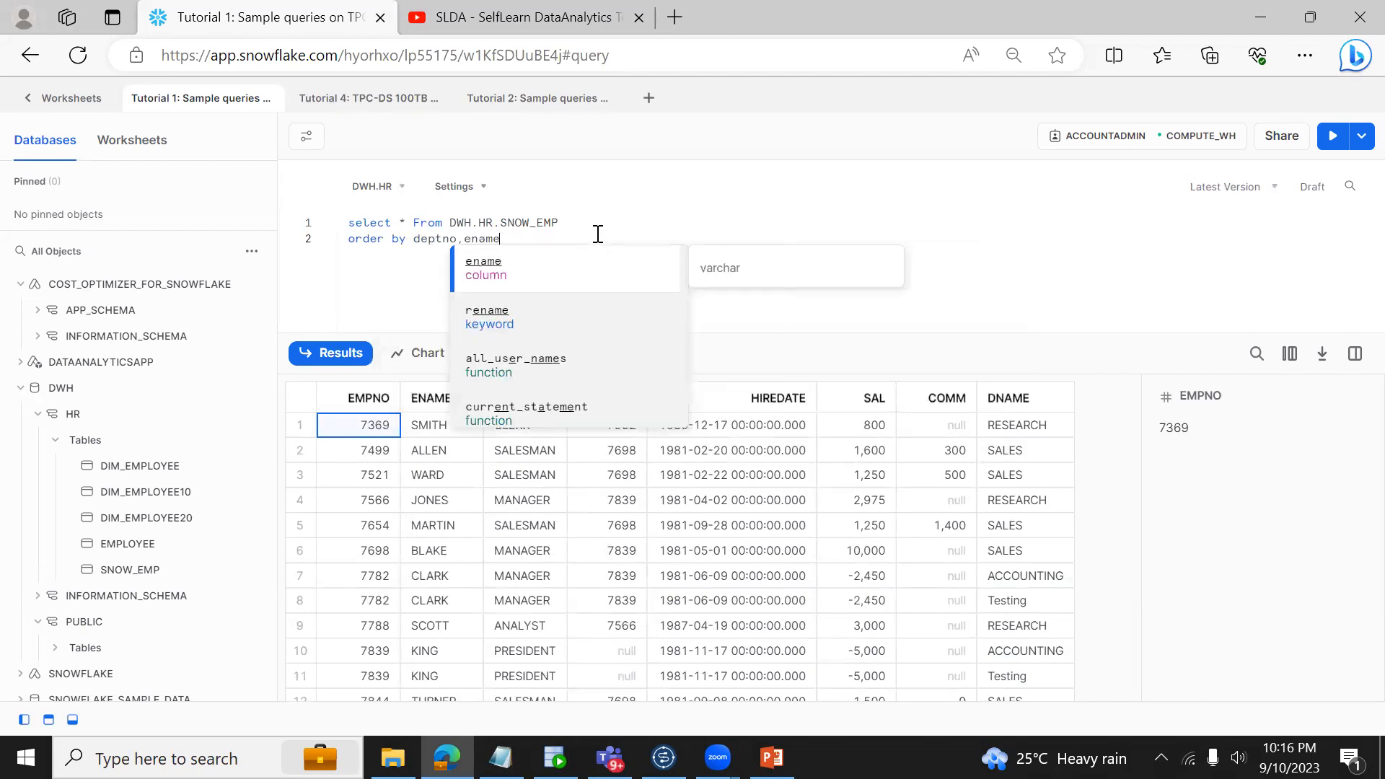
key("ctrl+Return")
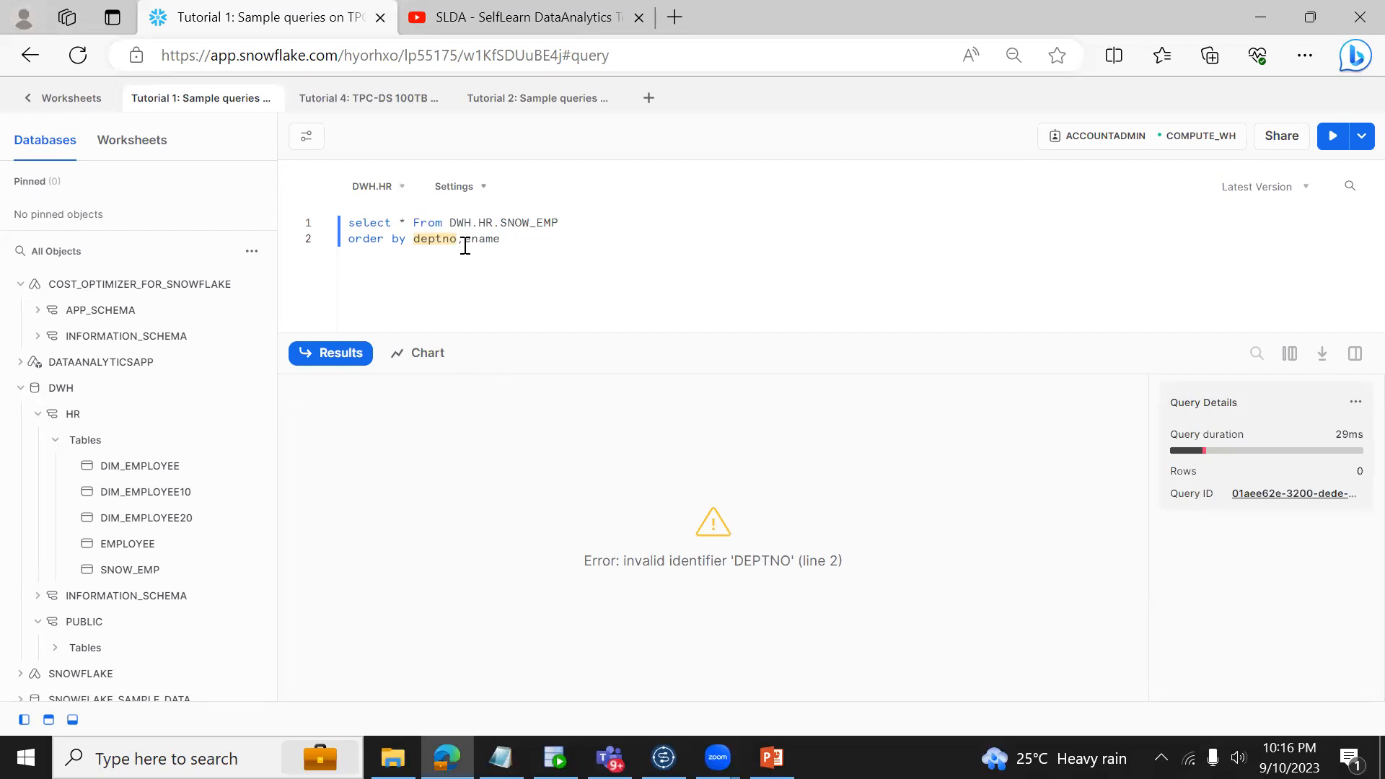
Step: Replace the sort columns with dname and run the SNOW_EMP query
key("BackSpace")
left_click(414, 238)
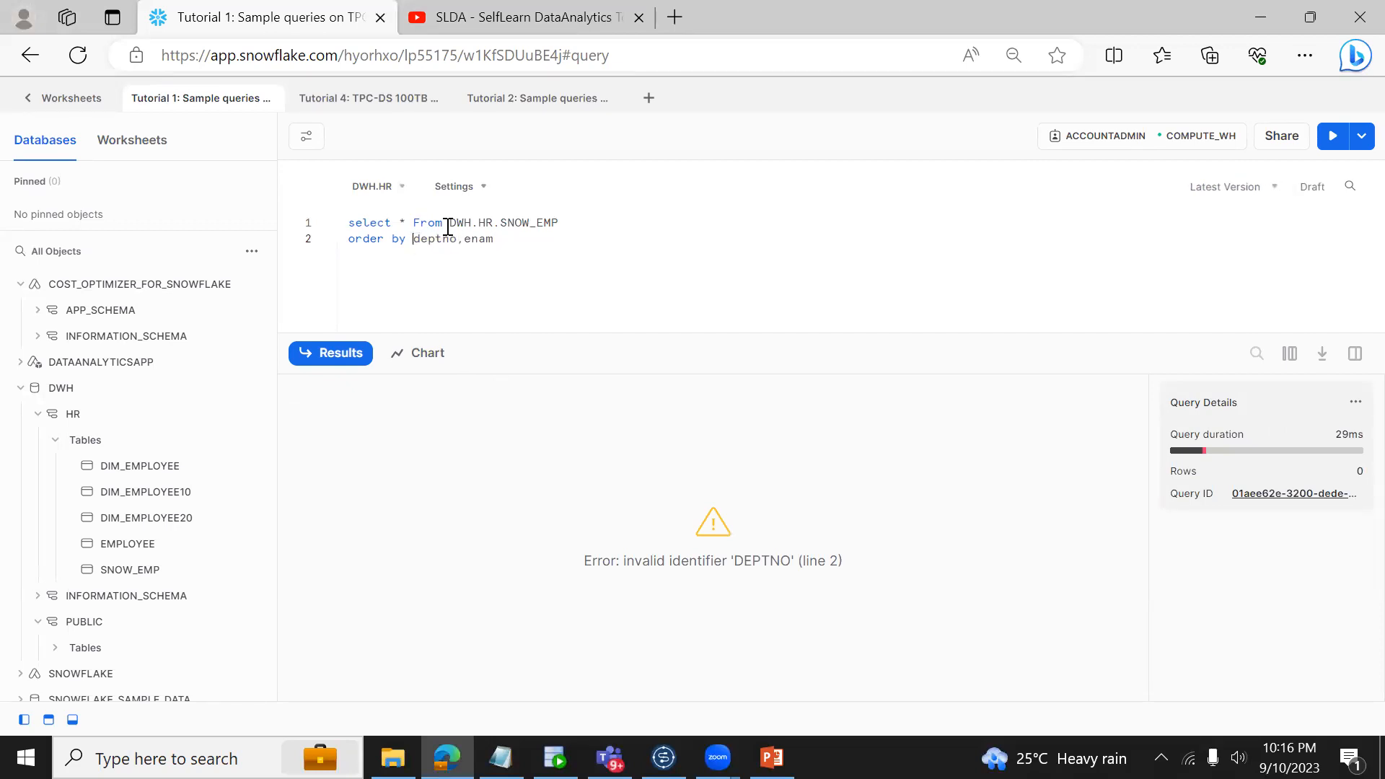
left_click(527, 238, "shift")
type("dname")
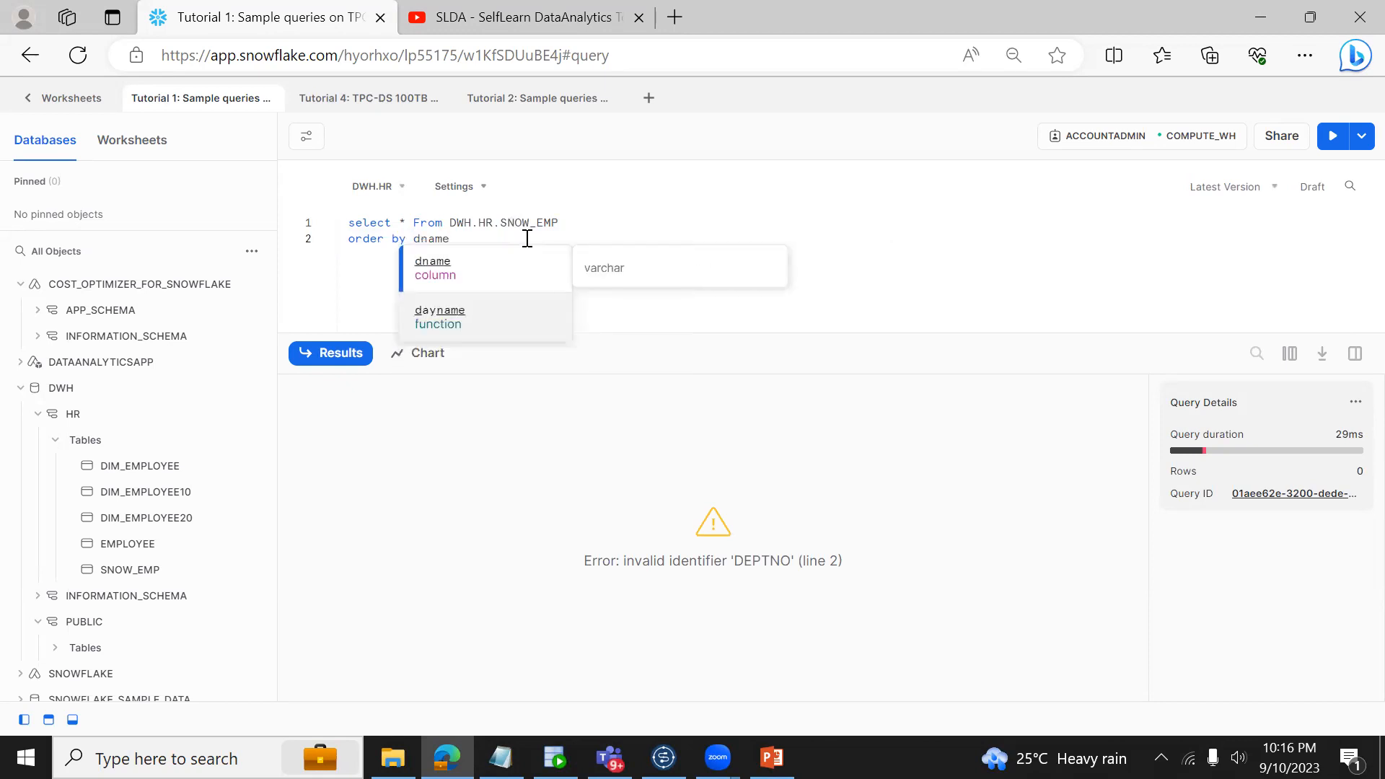
key("ctrl+Return")
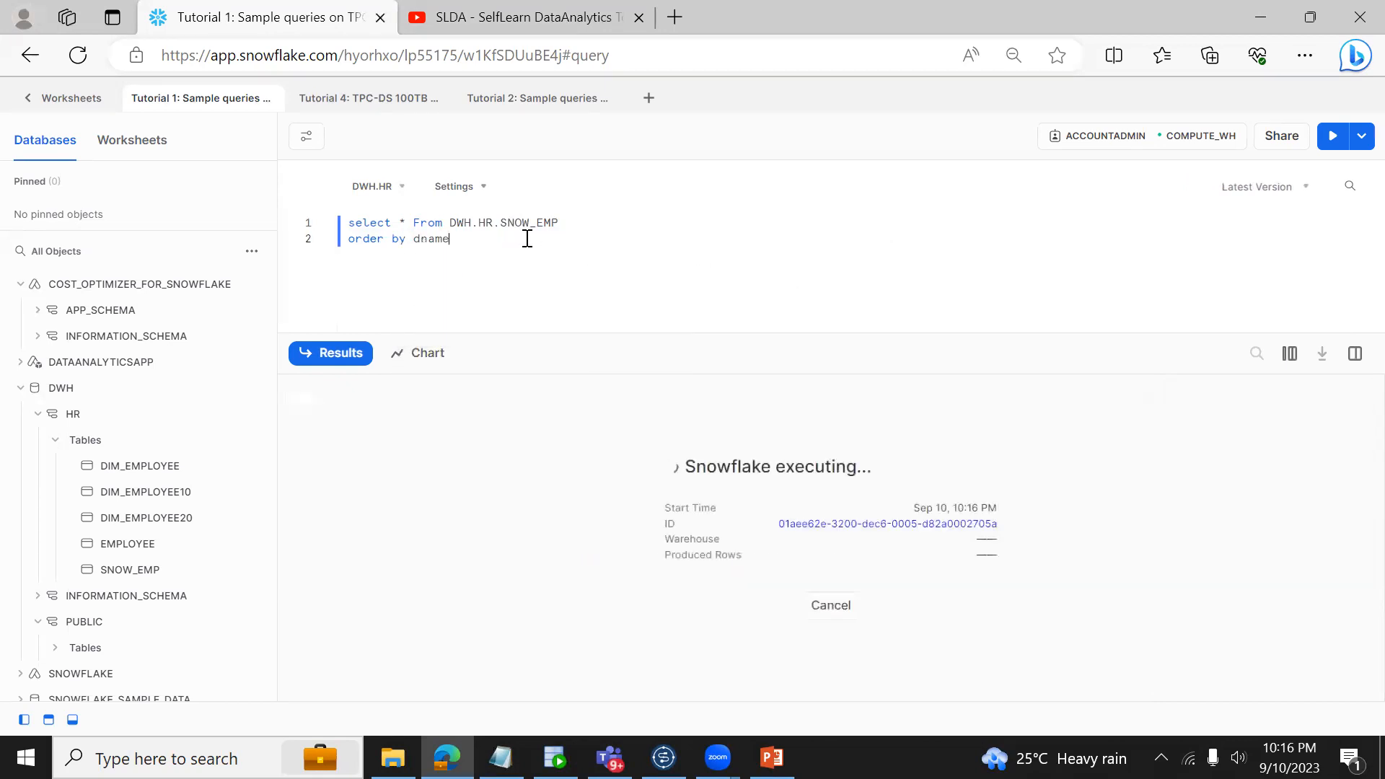
Step: Change the sort column of the SNOW_EMP query to ename and run it
double_click(427, 239)
type("ename")
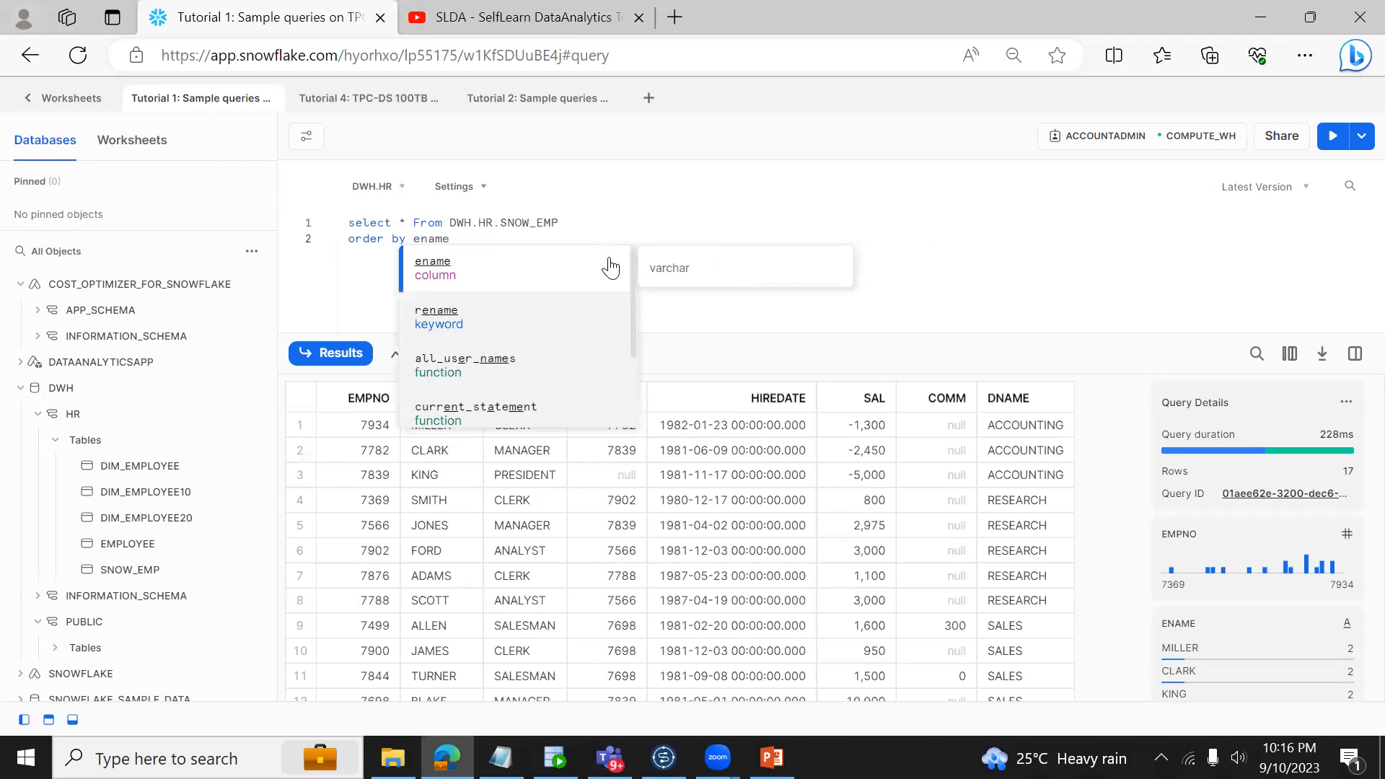
key("ctrl+Return")
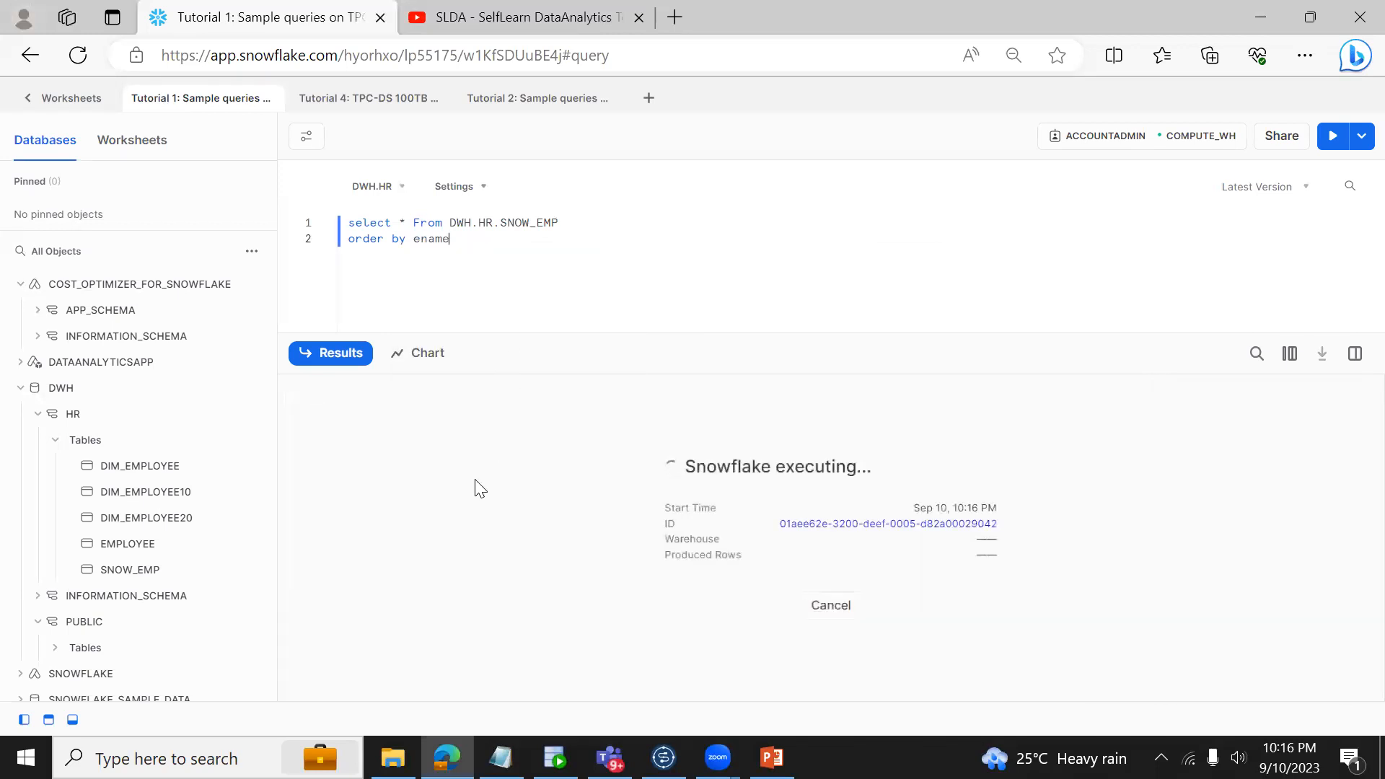
Step: Examine the DNAME values of the first employee who appears twice in the sorted SNOW_EMP result
left_click(430, 429)
key("Down")
key("Down")
key("Down")
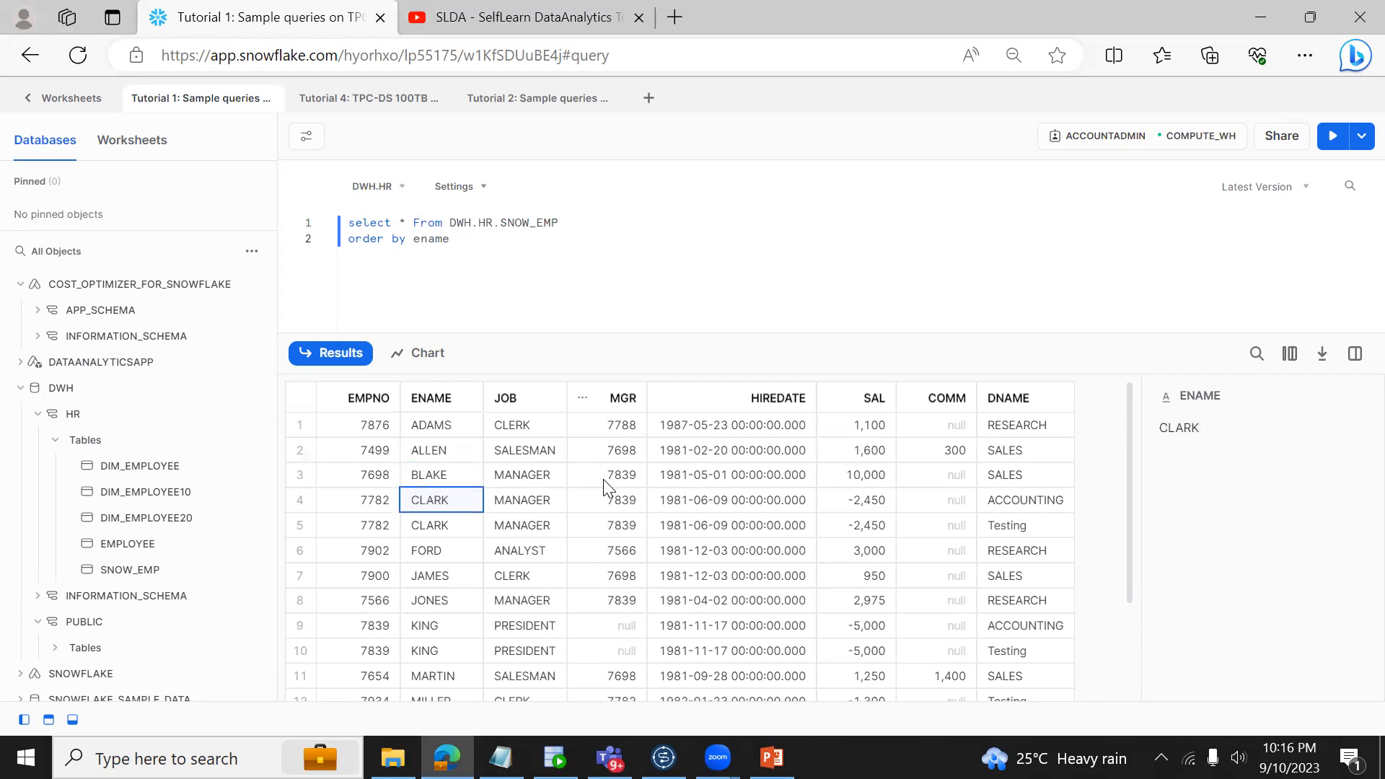
key("Right")
key("Right")
key("Right")
key("Right")
key("Right")
key("Right")
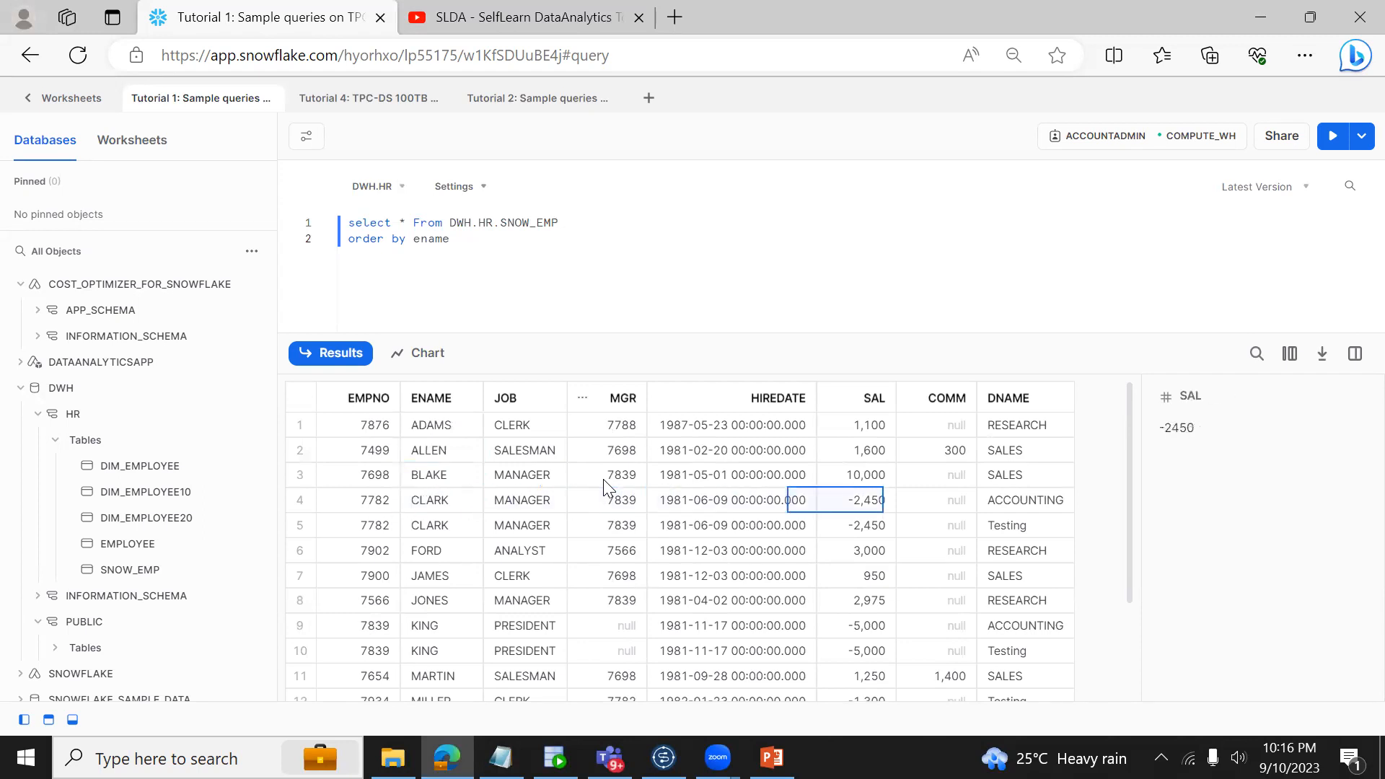
key("Down")
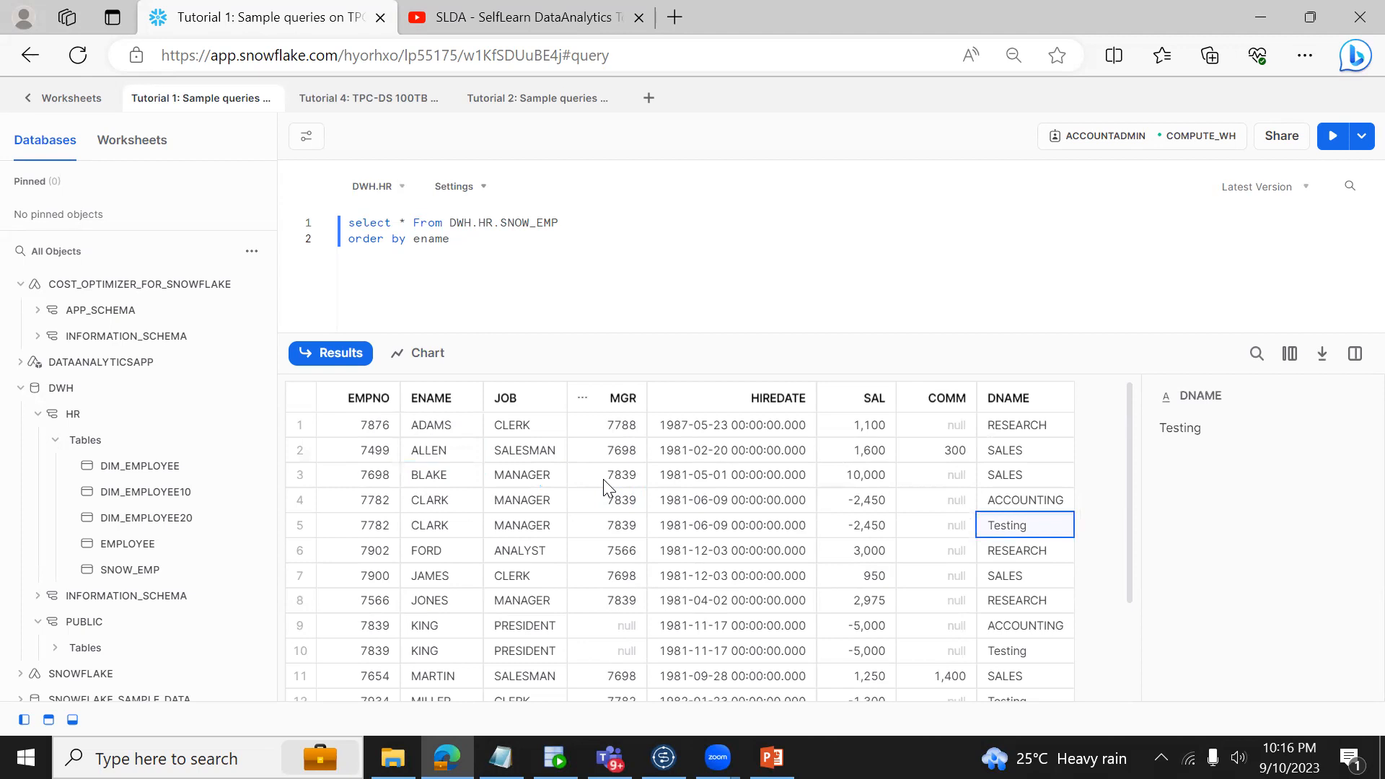
Step: Go down the DNAME column to examine the department names in the remaining SNOW_EMP rows
key("Down")
key("Down")
key("Down")
key("Down")
key("Down")
key("Down")
key("Down")
key("Down")
key("Down")
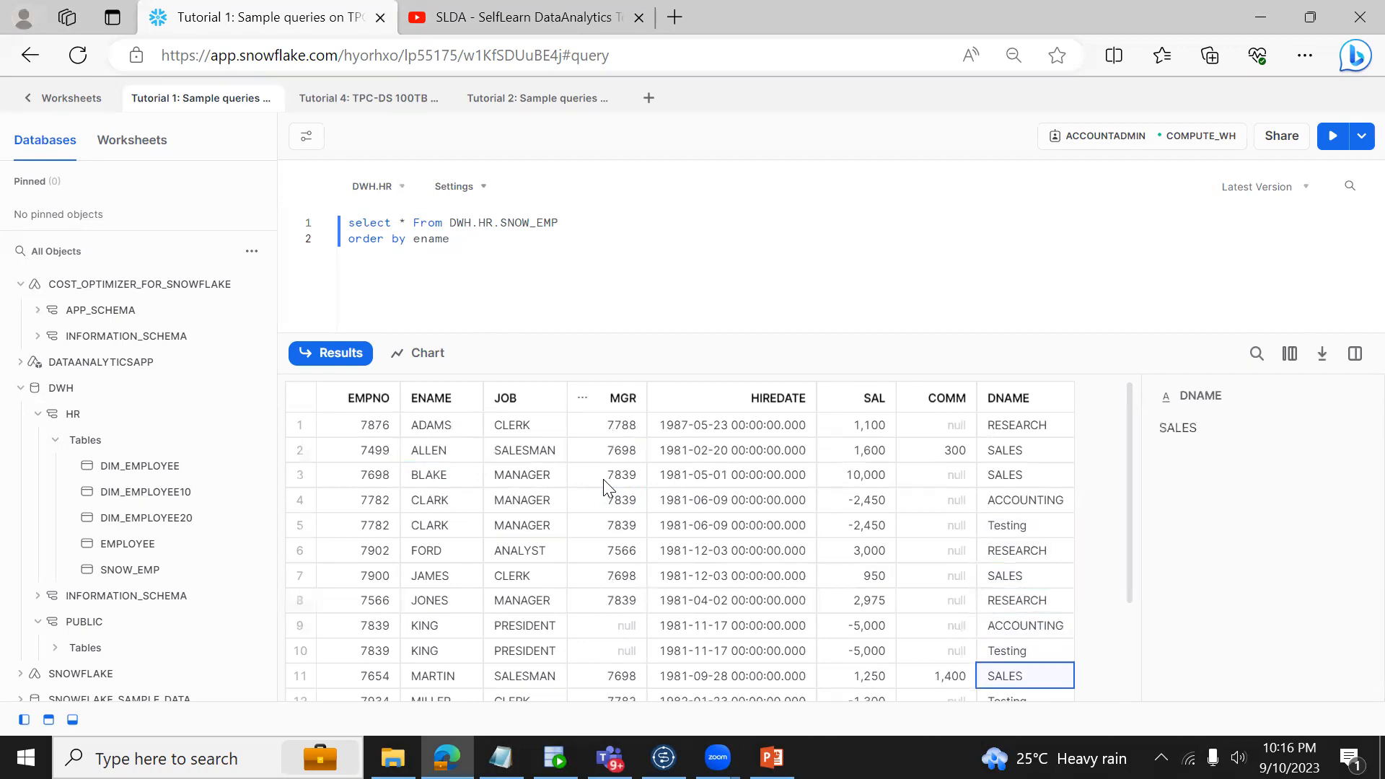
key("Down")
key("Down")
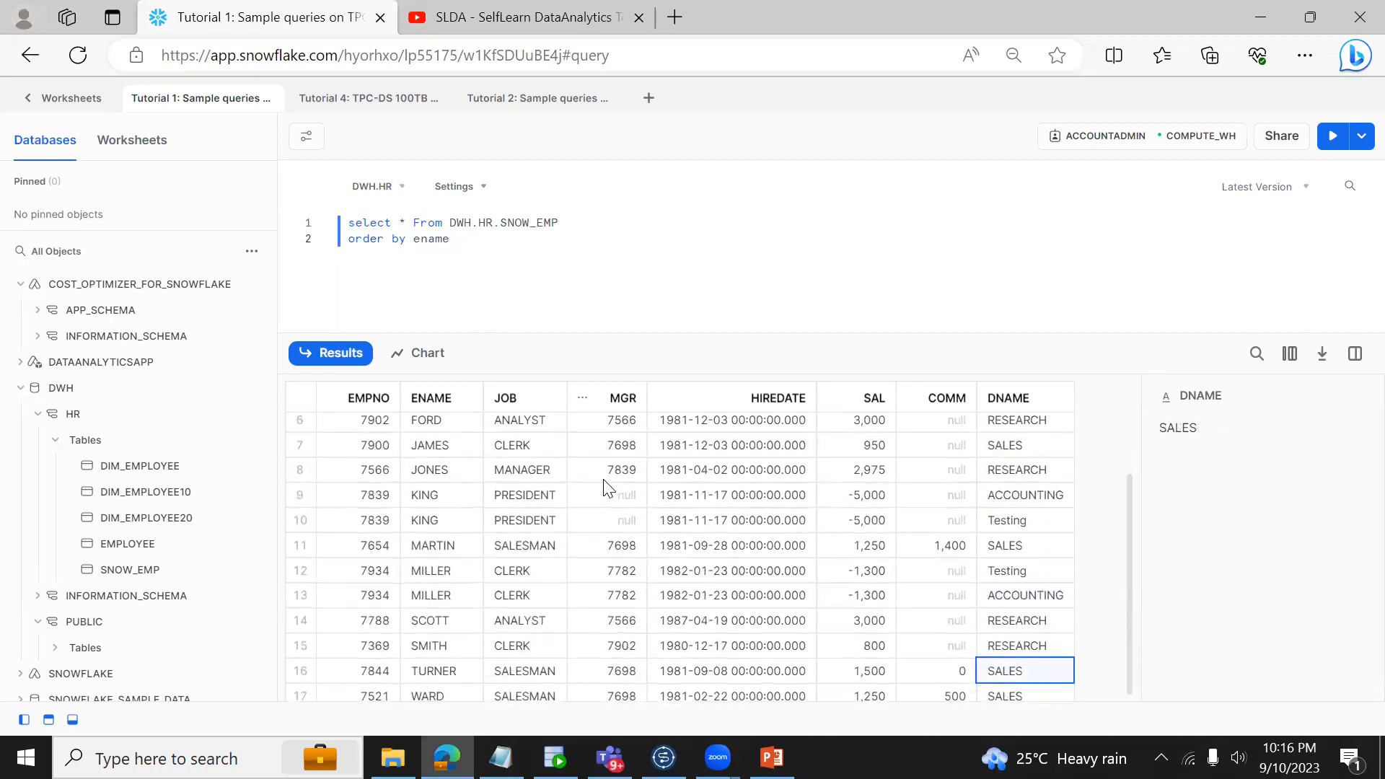
Step: Go through the ENAME column of the SNOW_EMP result to examine which other employees appear twice
key("Left")
key("Left")
key("Left")
key("Left")
key("Left")
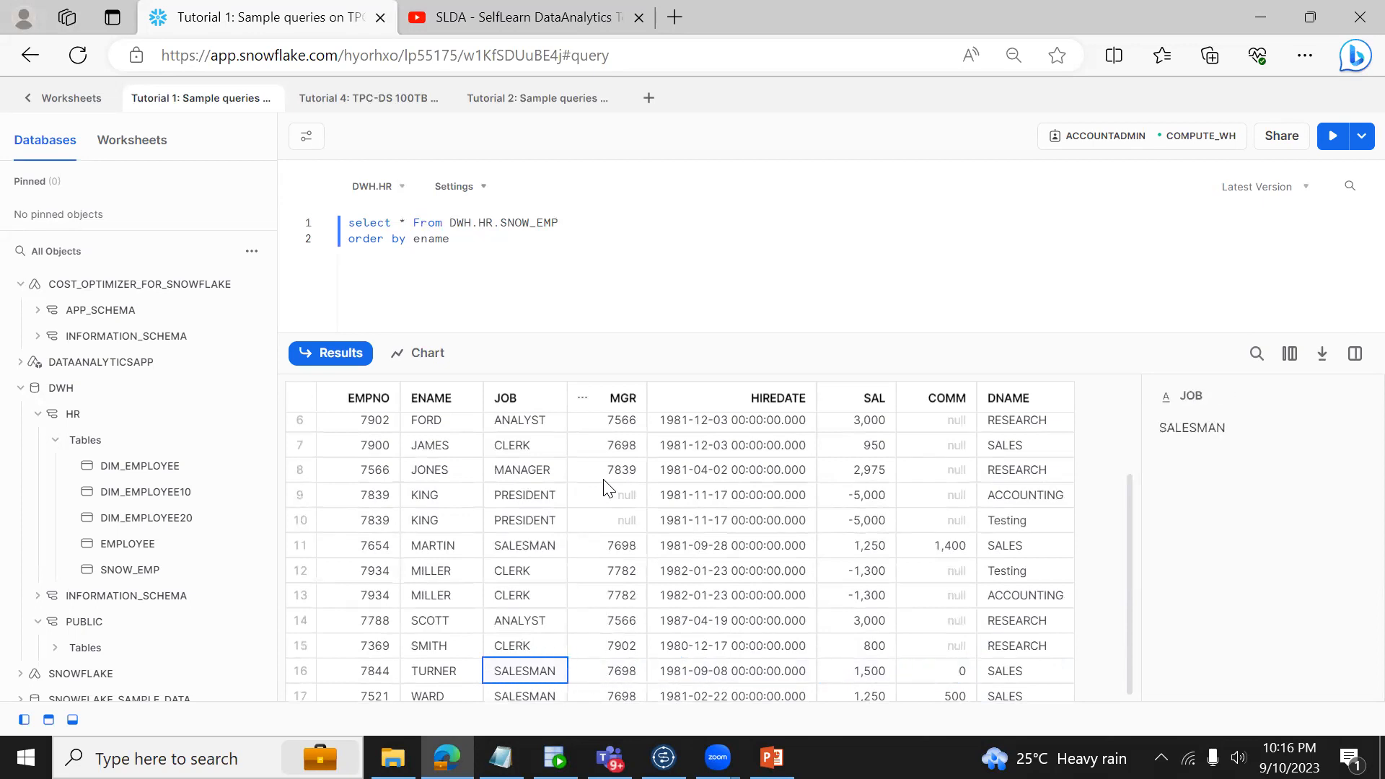
key("Left")
key("Up")
key("Up")
key("Up")
key("Up")
key("Up")
key("Up")
key("Up")
key("Up")
key("Down")
key("Down")
key("Down")
key("Down")
key("Down")
key("Down")
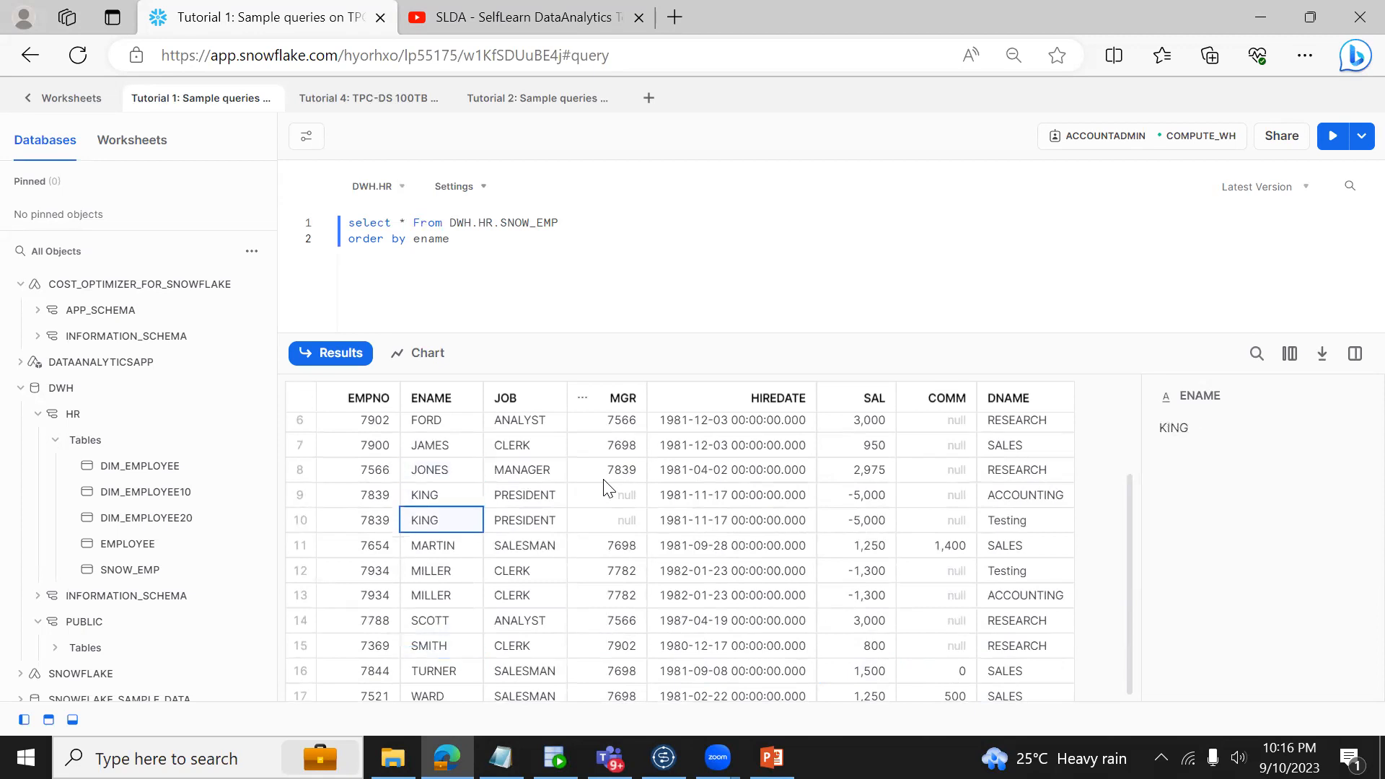
key("Down")
key("Down")
key("Down")
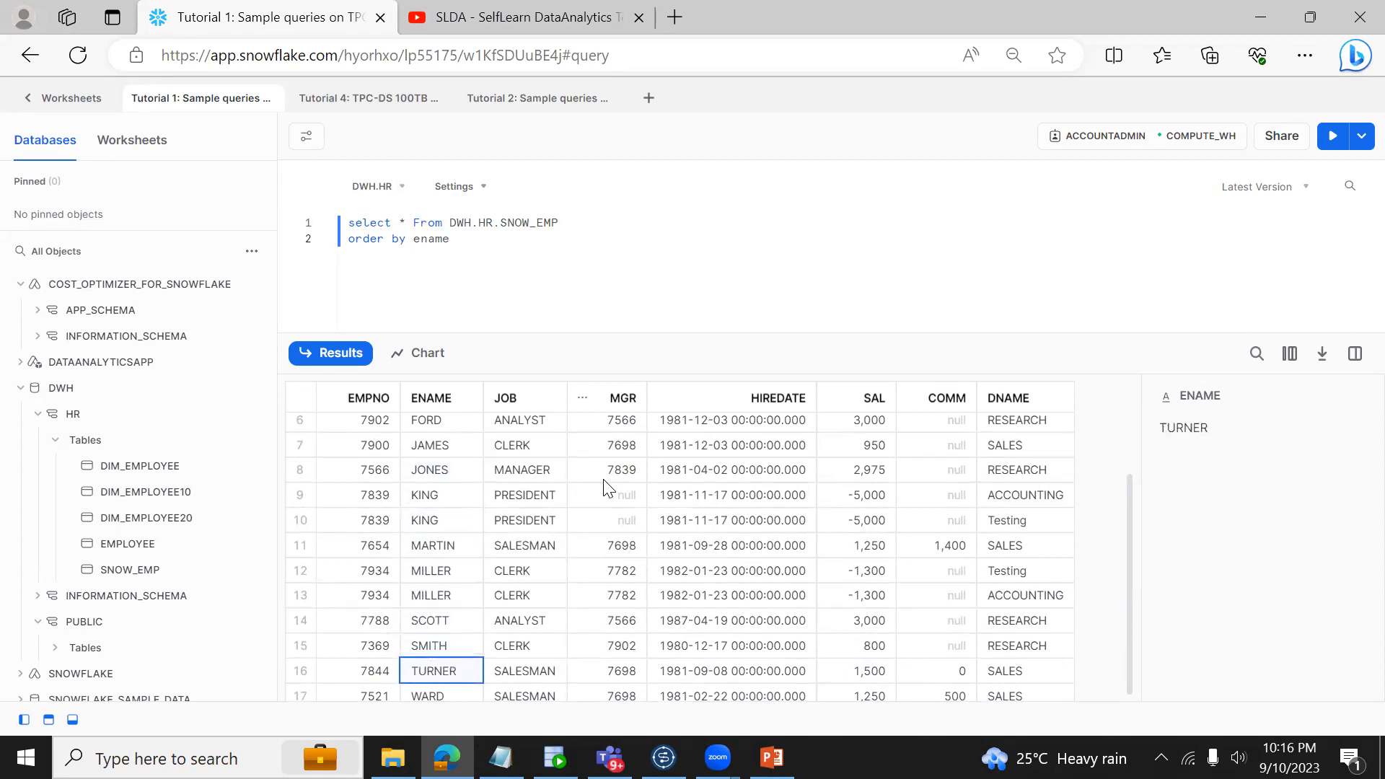
Step: Switch to Talend and set the match model of the Department lookup in tMap_1 to First match
key("alt+Tab")
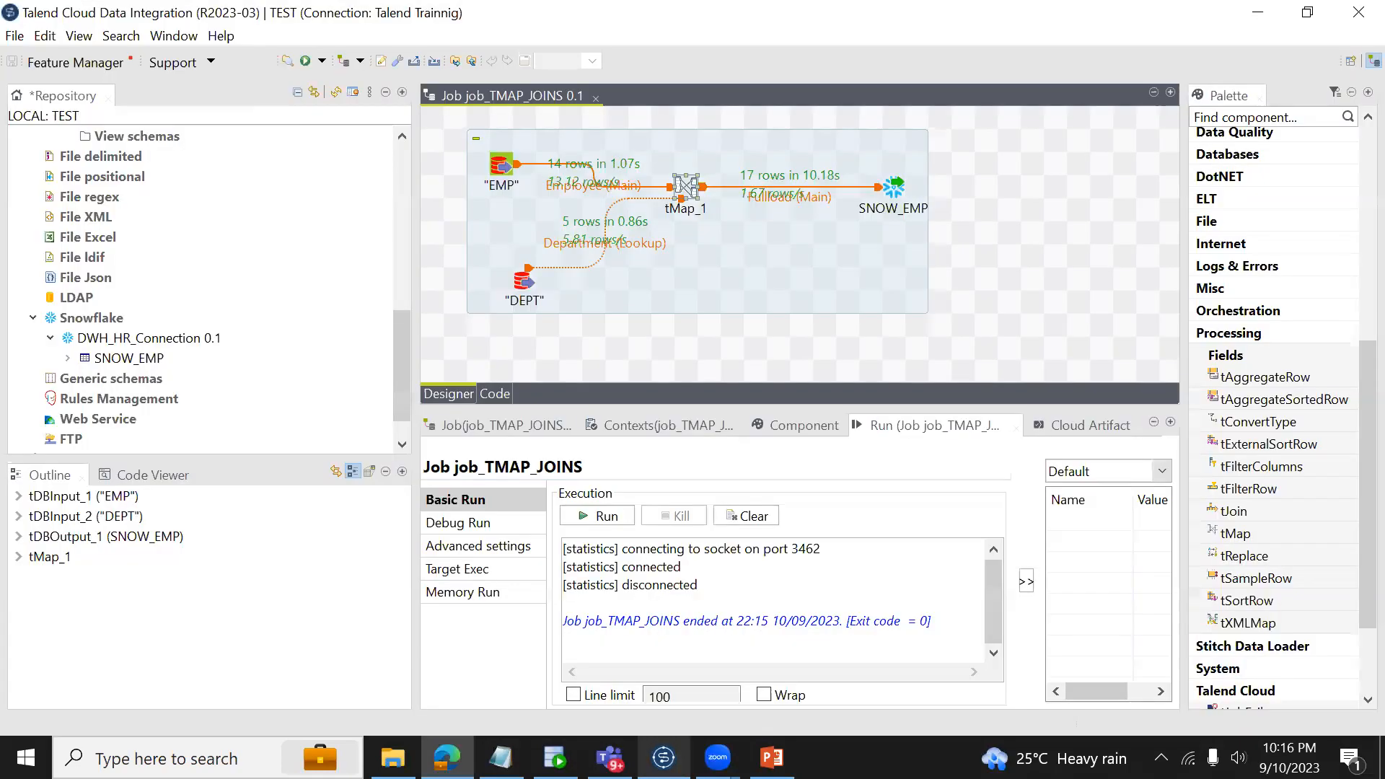
left_click(686, 186)
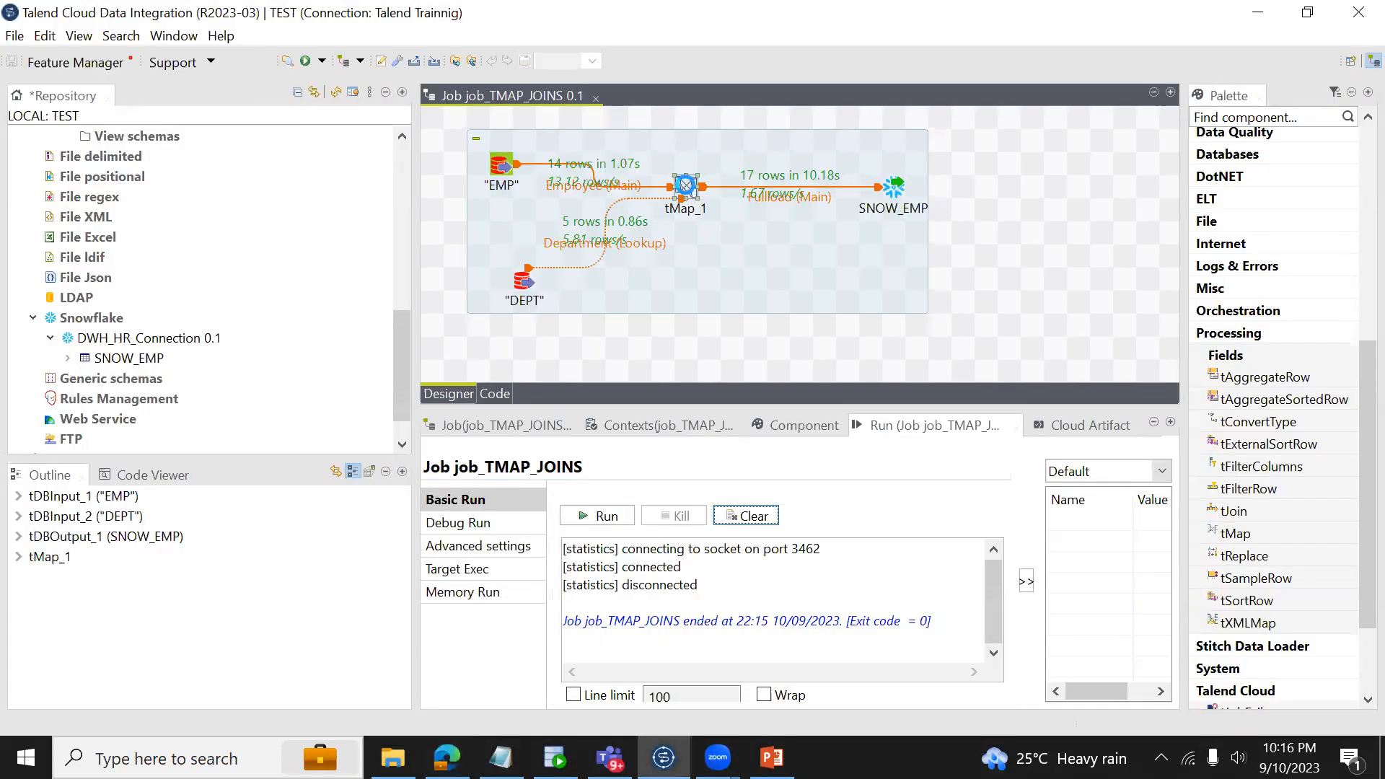
double_click(686, 186)
left_click(340, 370)
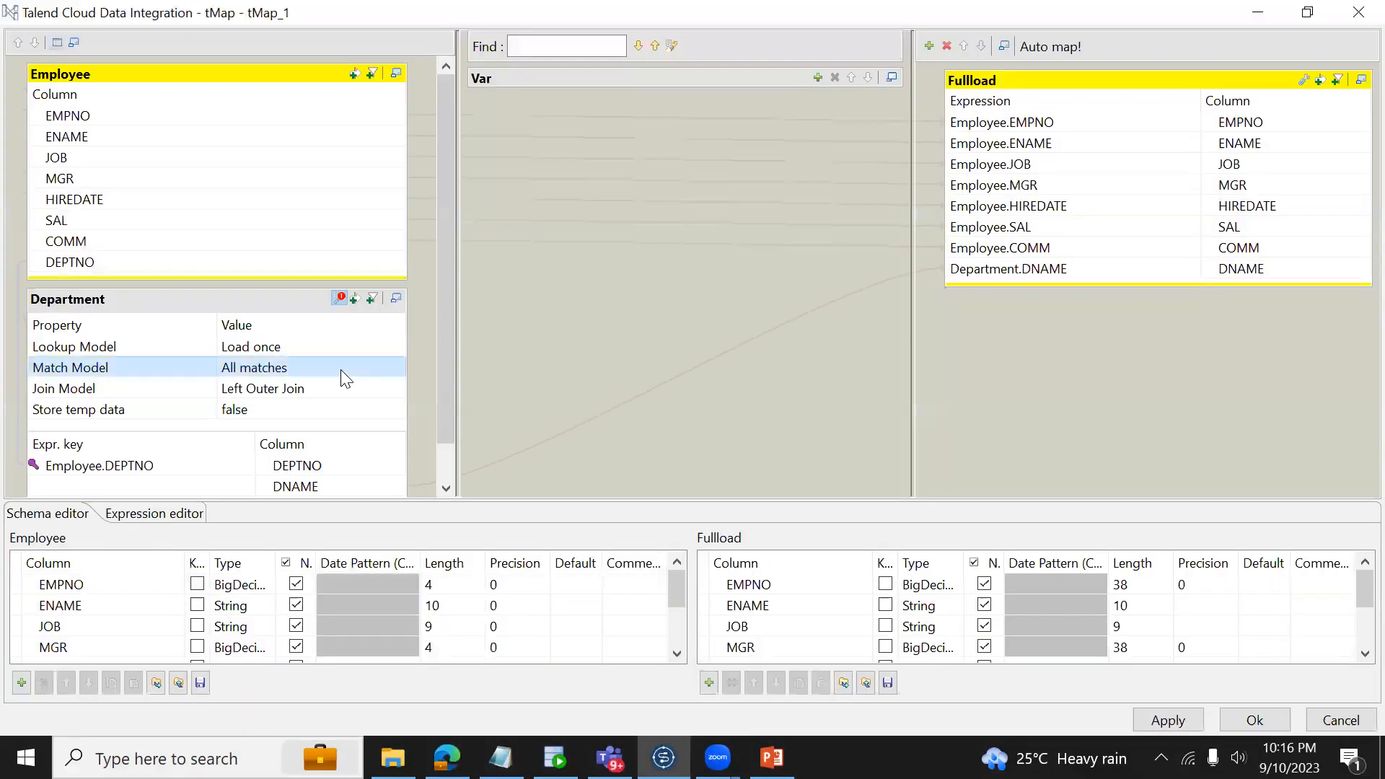
left_click(397, 366)
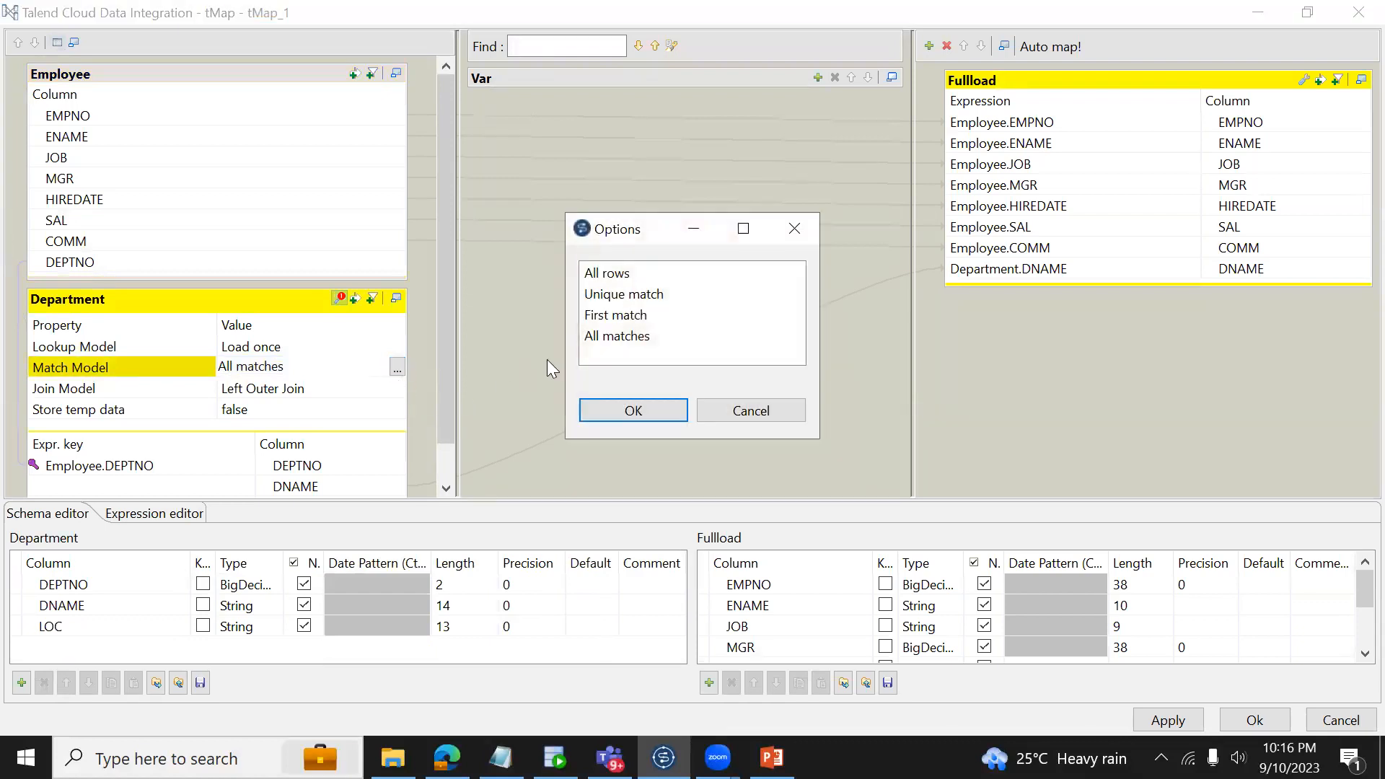
left_click(615, 317)
double_click(615, 317)
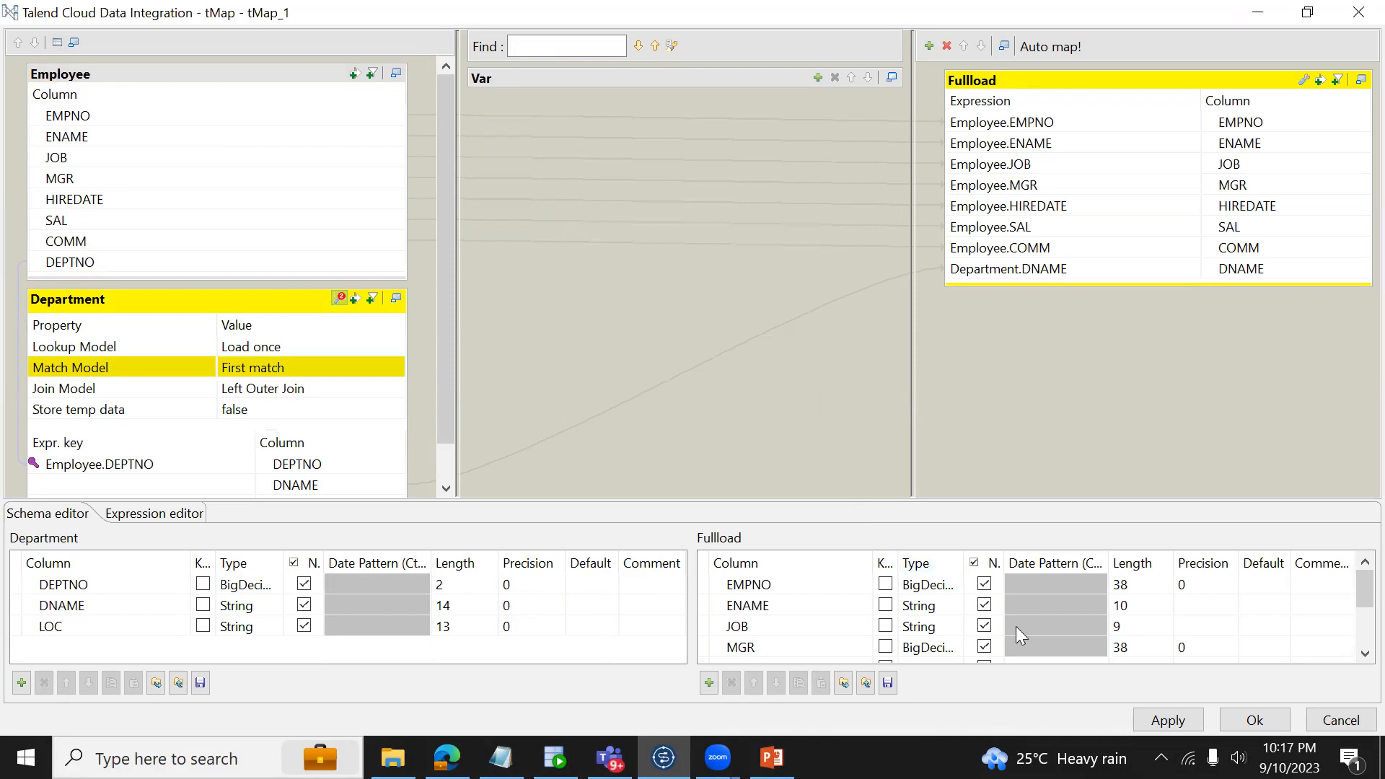
left_click(1255, 720)
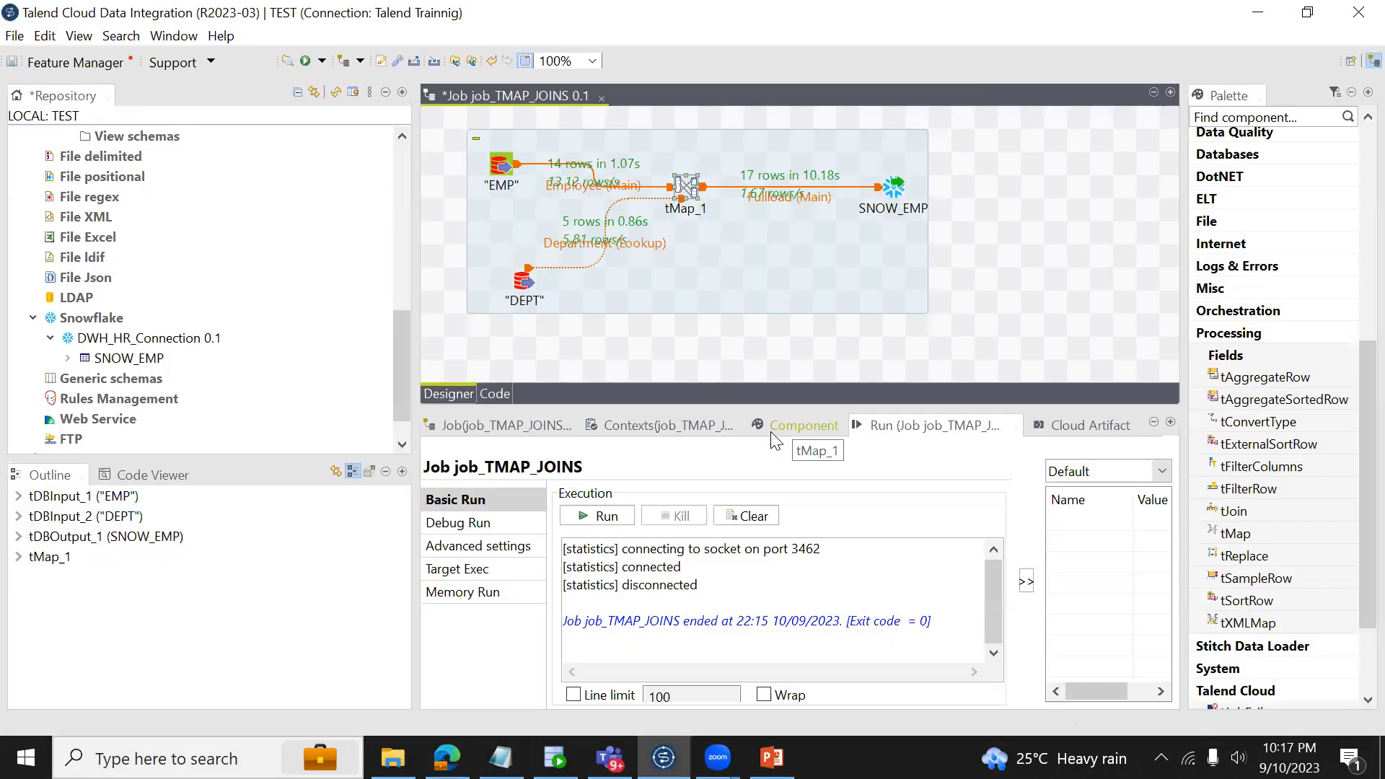
Step: Run job_TMAP_JOINS, switch to Snowflake and rerun the SNOW_EMP query sorted by ename
left_click(613, 517)
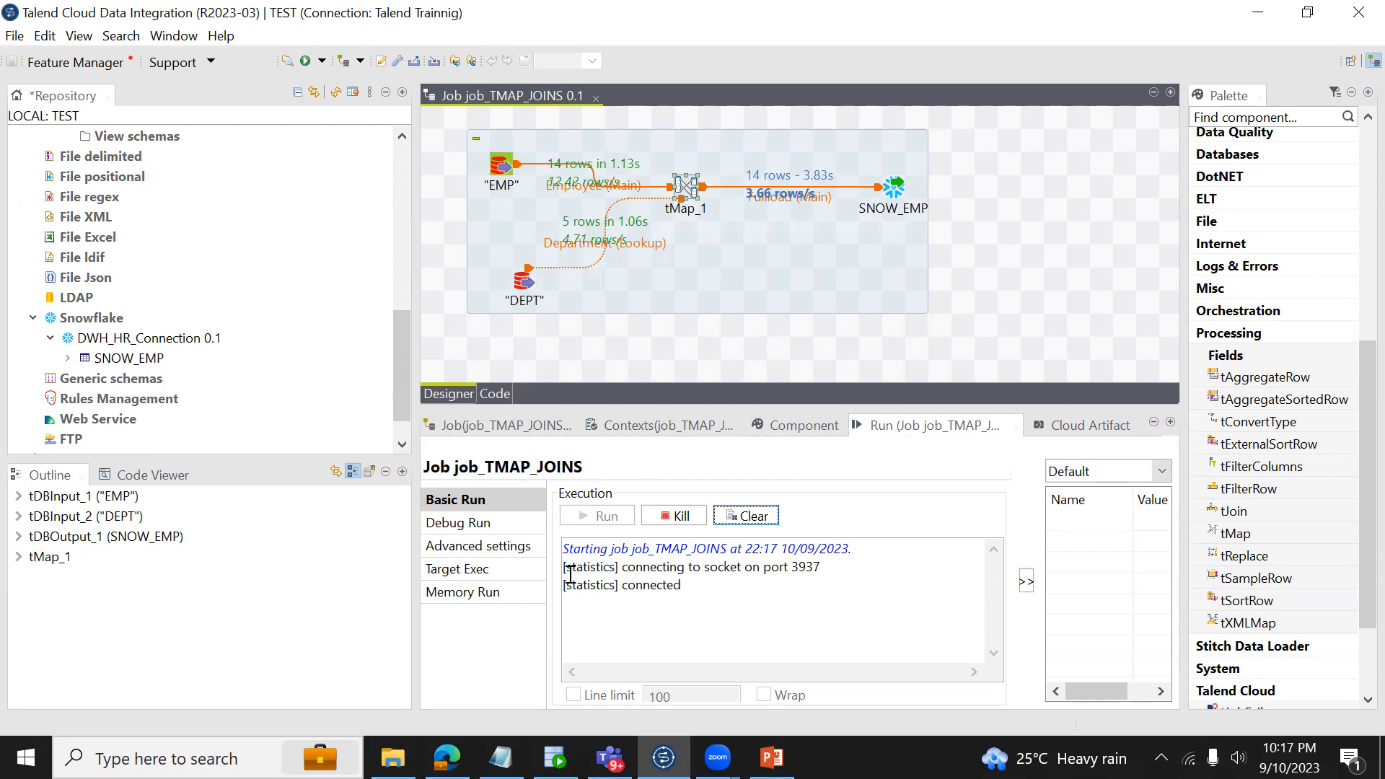
left_click(446, 757)
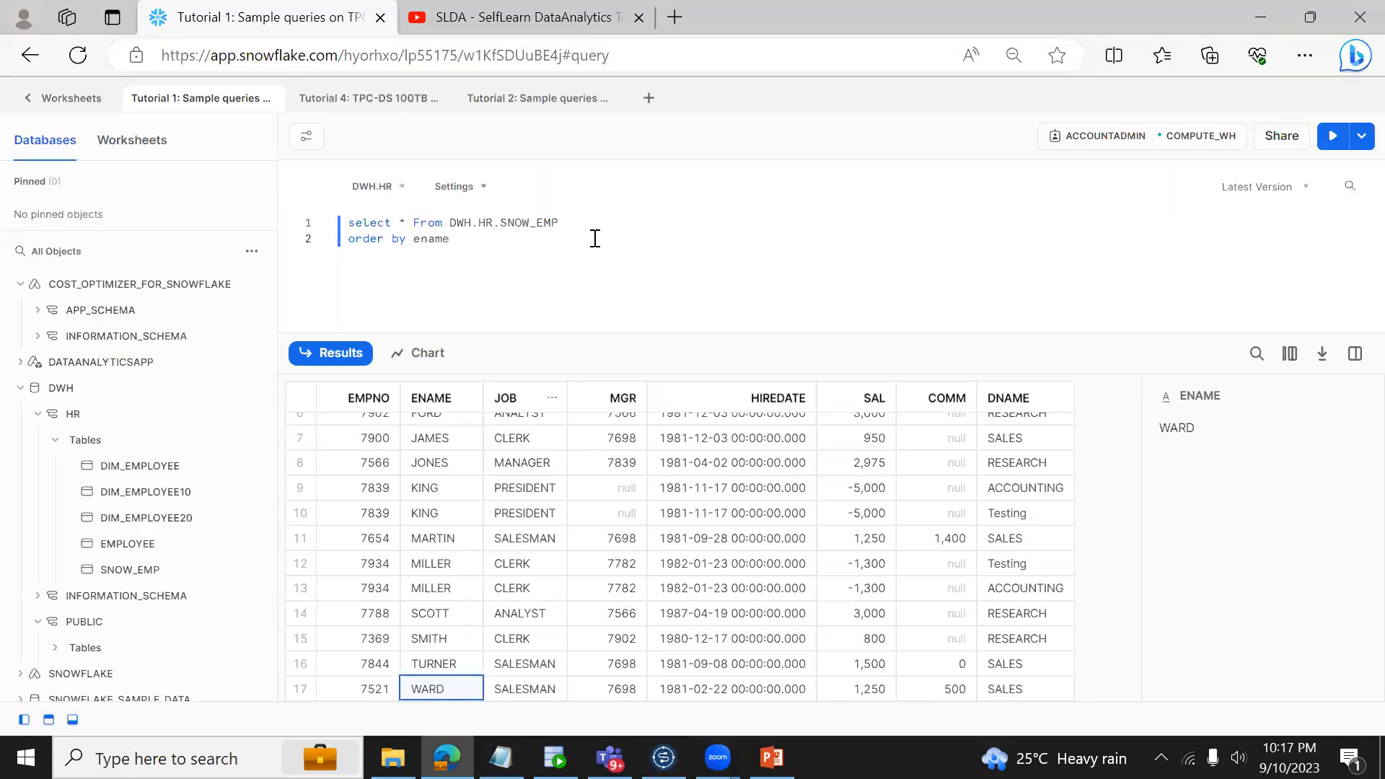
key("ctrl+Return")
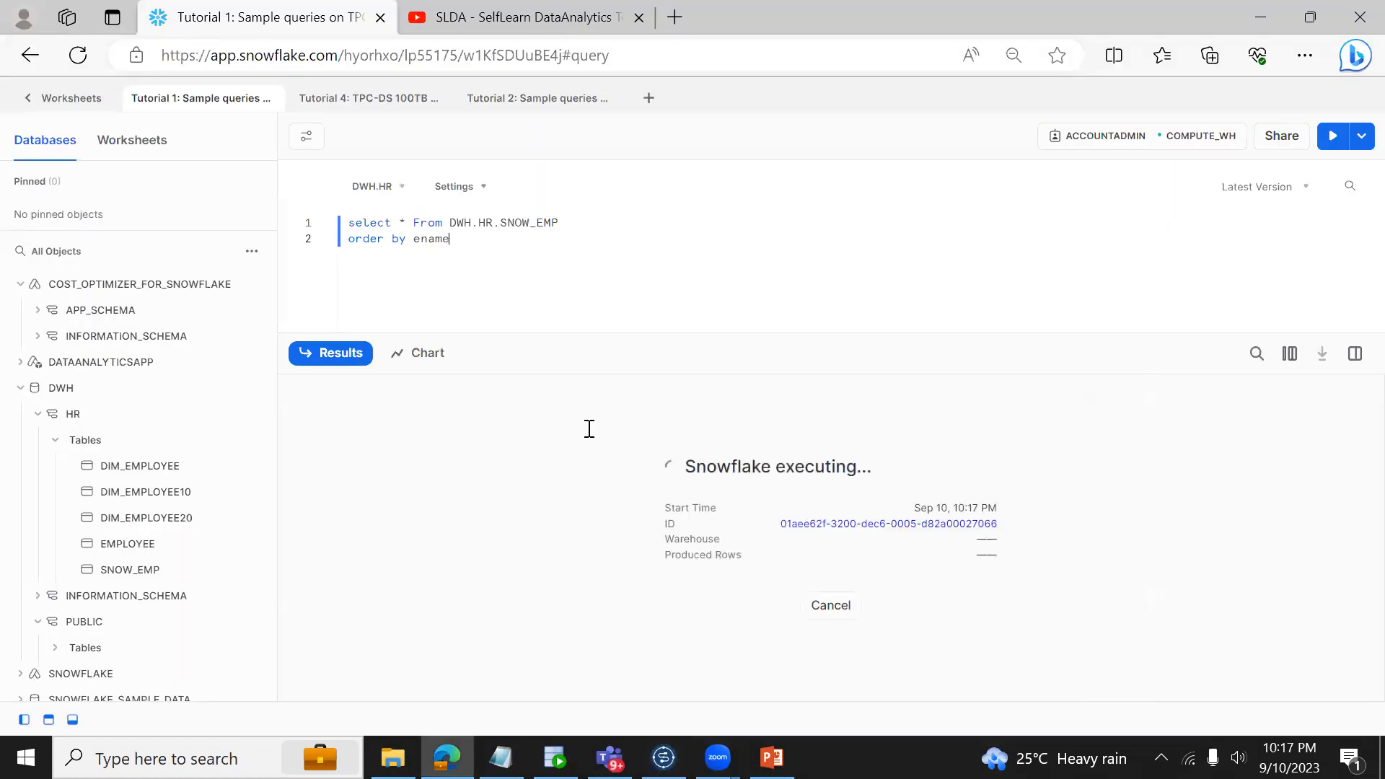
Step: Examine the DNAME value of the fourth employee in the SNOW_EMP result loaded with First match
left_click(497, 491)
key("Up")
key("Up")
key("Right")
key("Right")
key("Right")
key("Right")
key("Right")
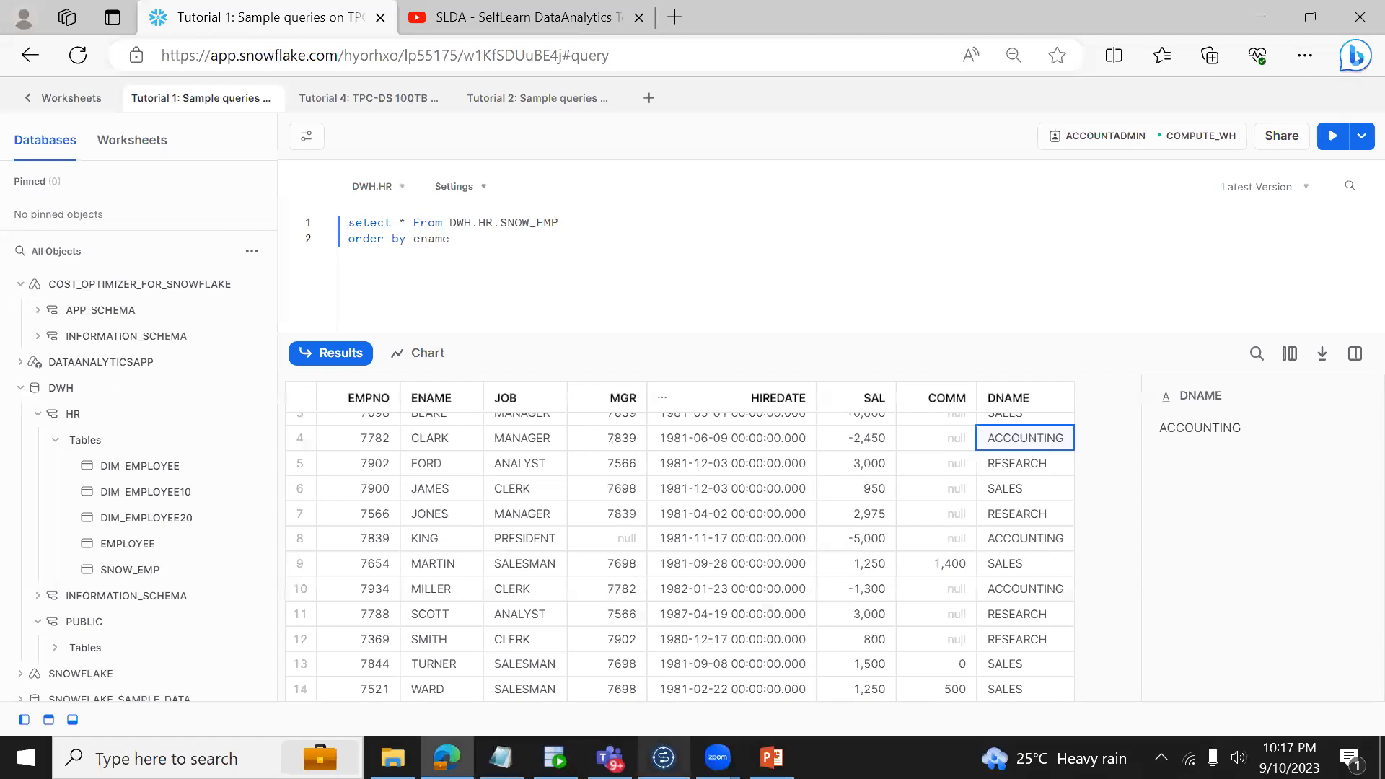
Step: Switch to Talend and set the match model of the Department lookup in tMap_1 to All rows
left_click(663, 757)
double_click(682, 188)
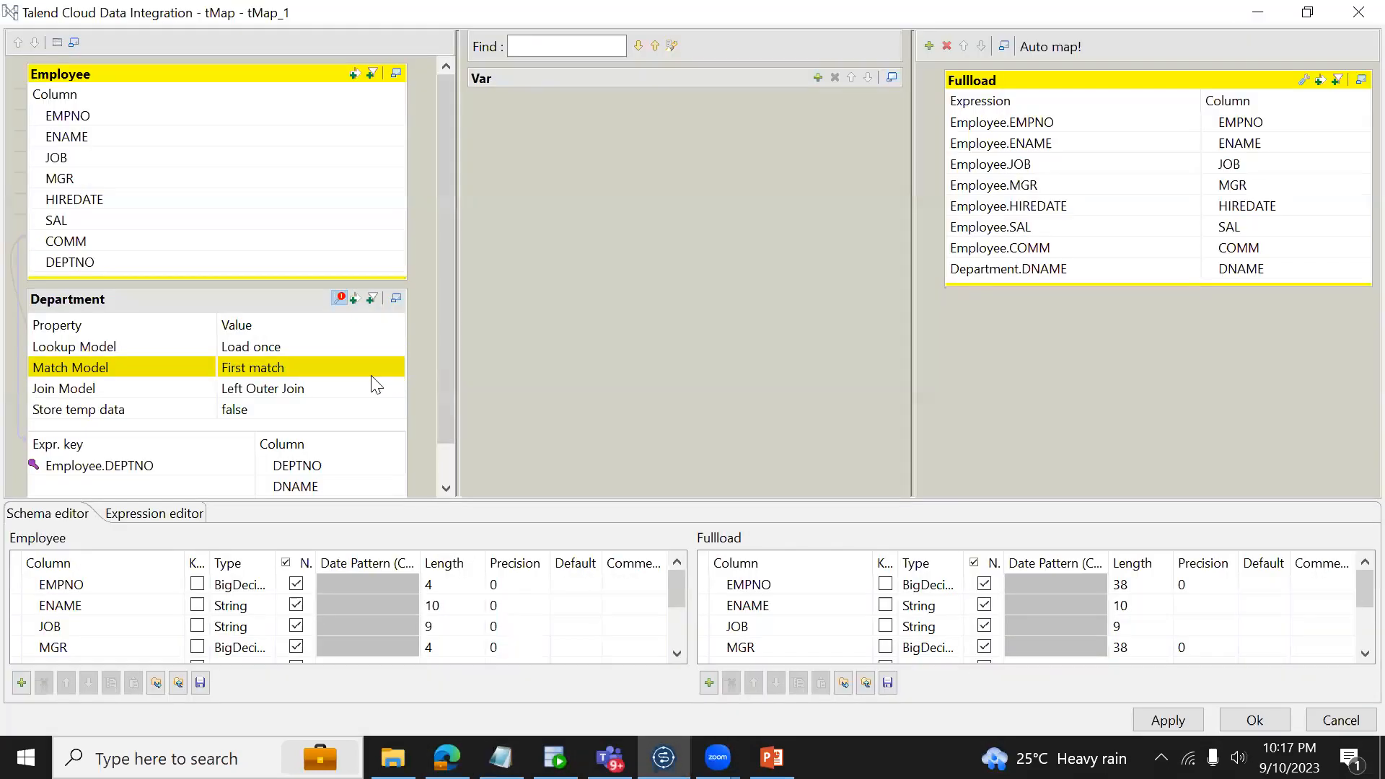
left_click(360, 374)
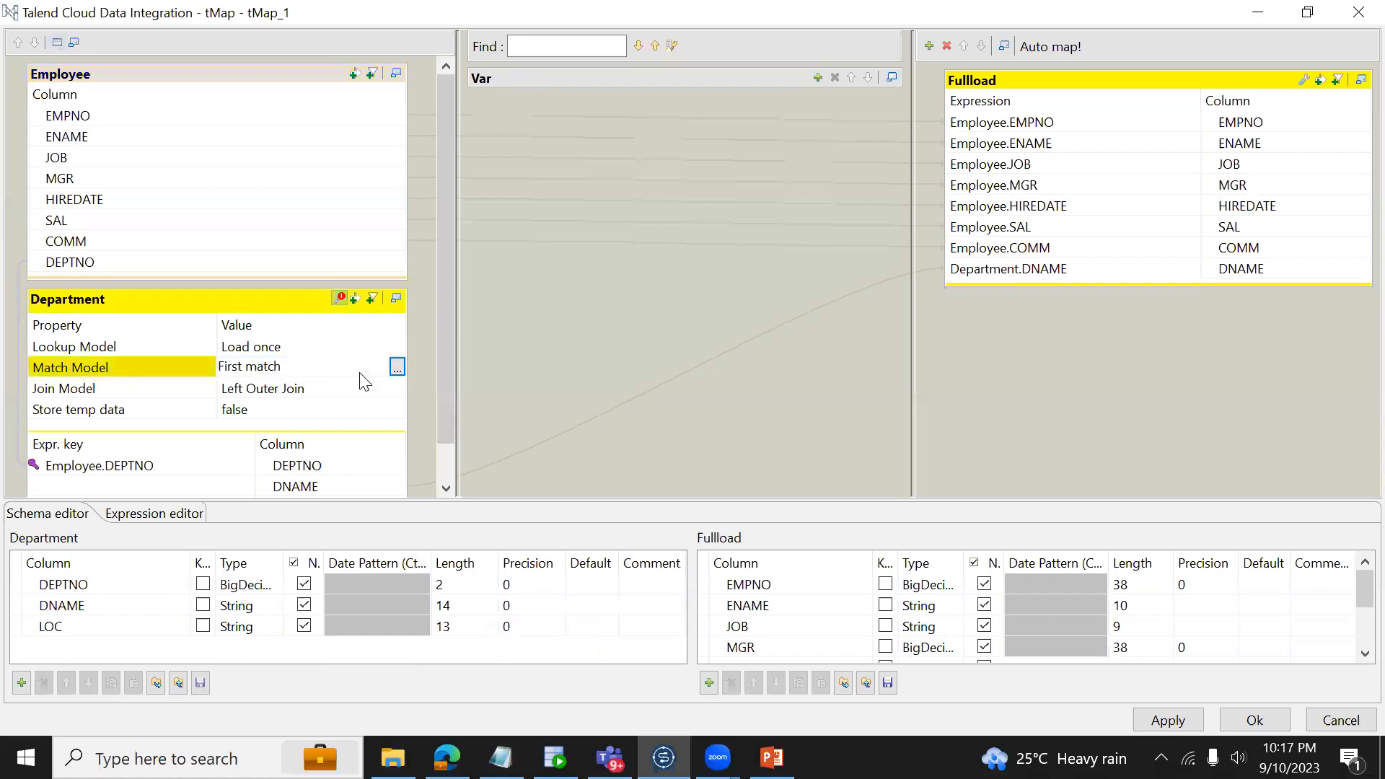
left_click(396, 366)
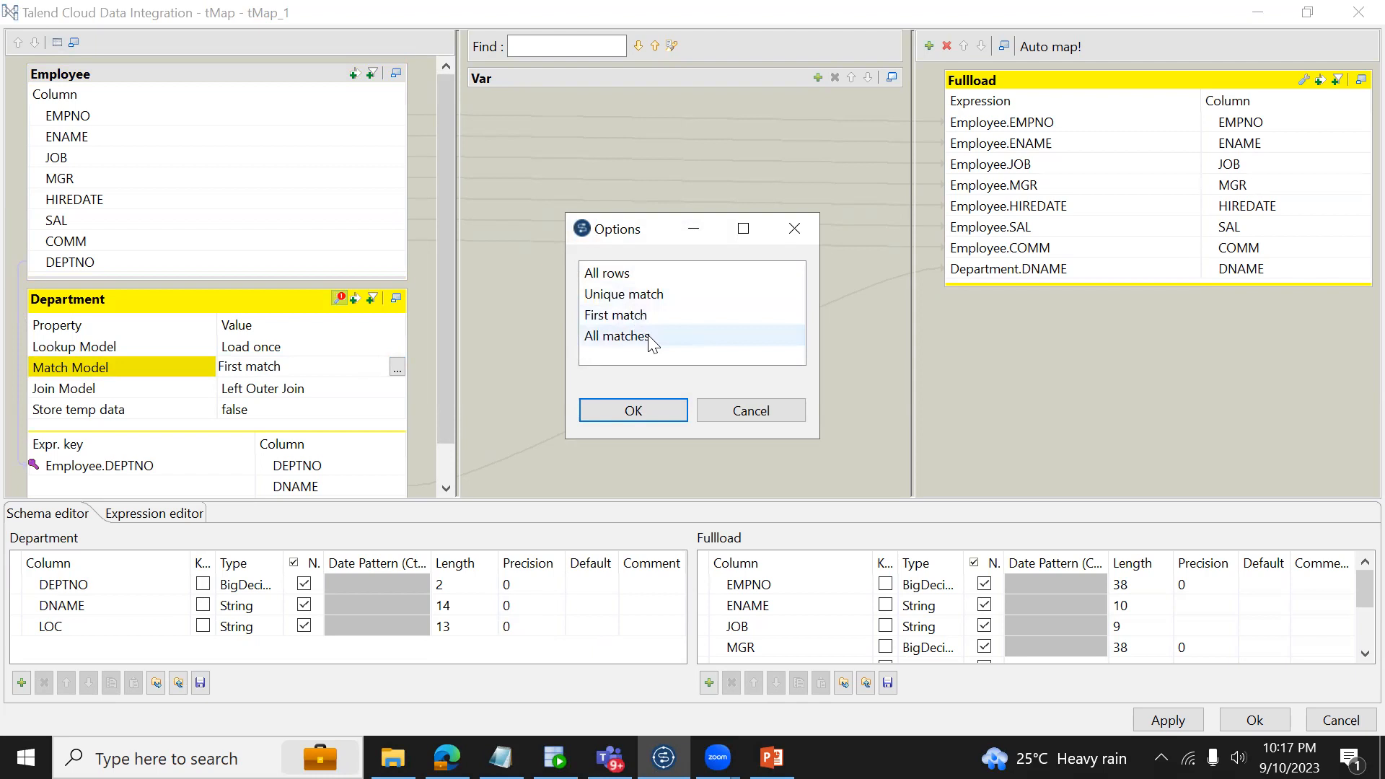
left_click(612, 274)
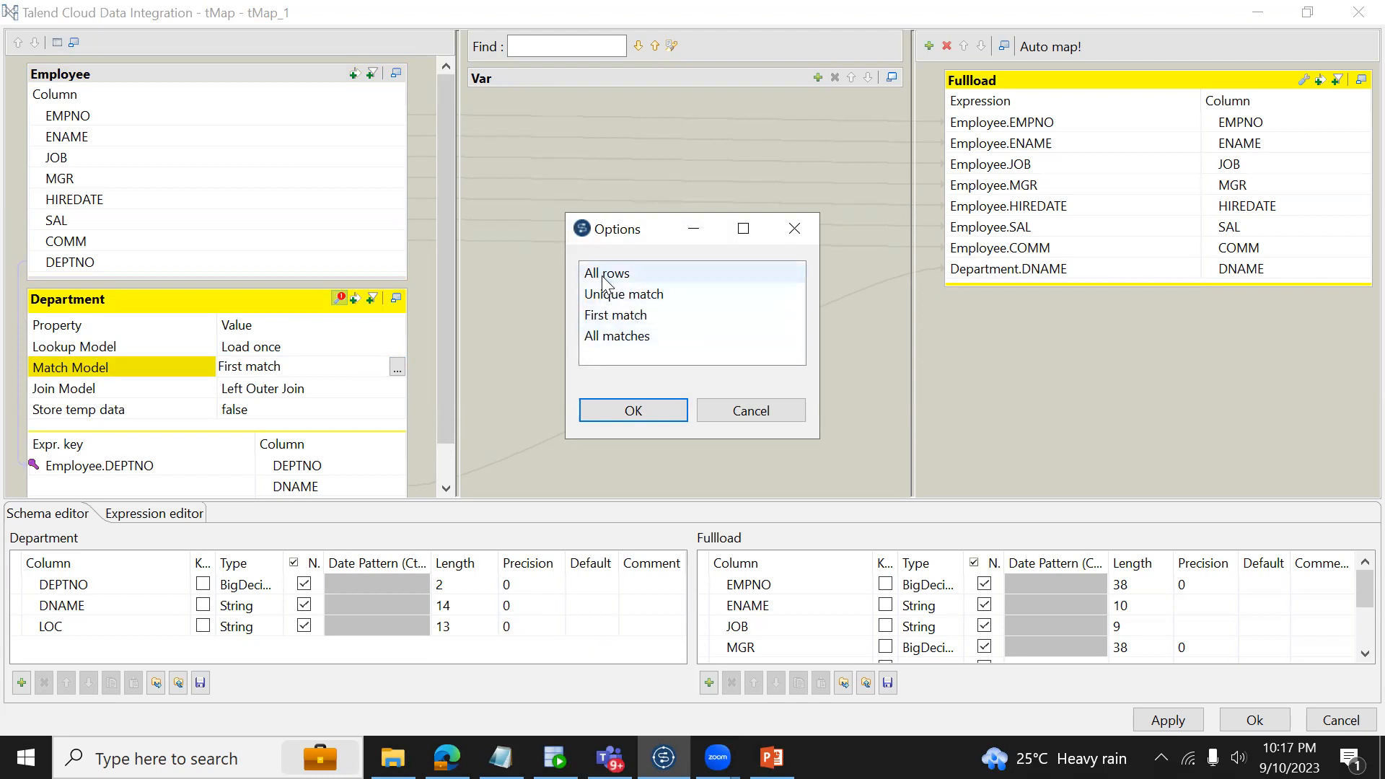
left_click(625, 423)
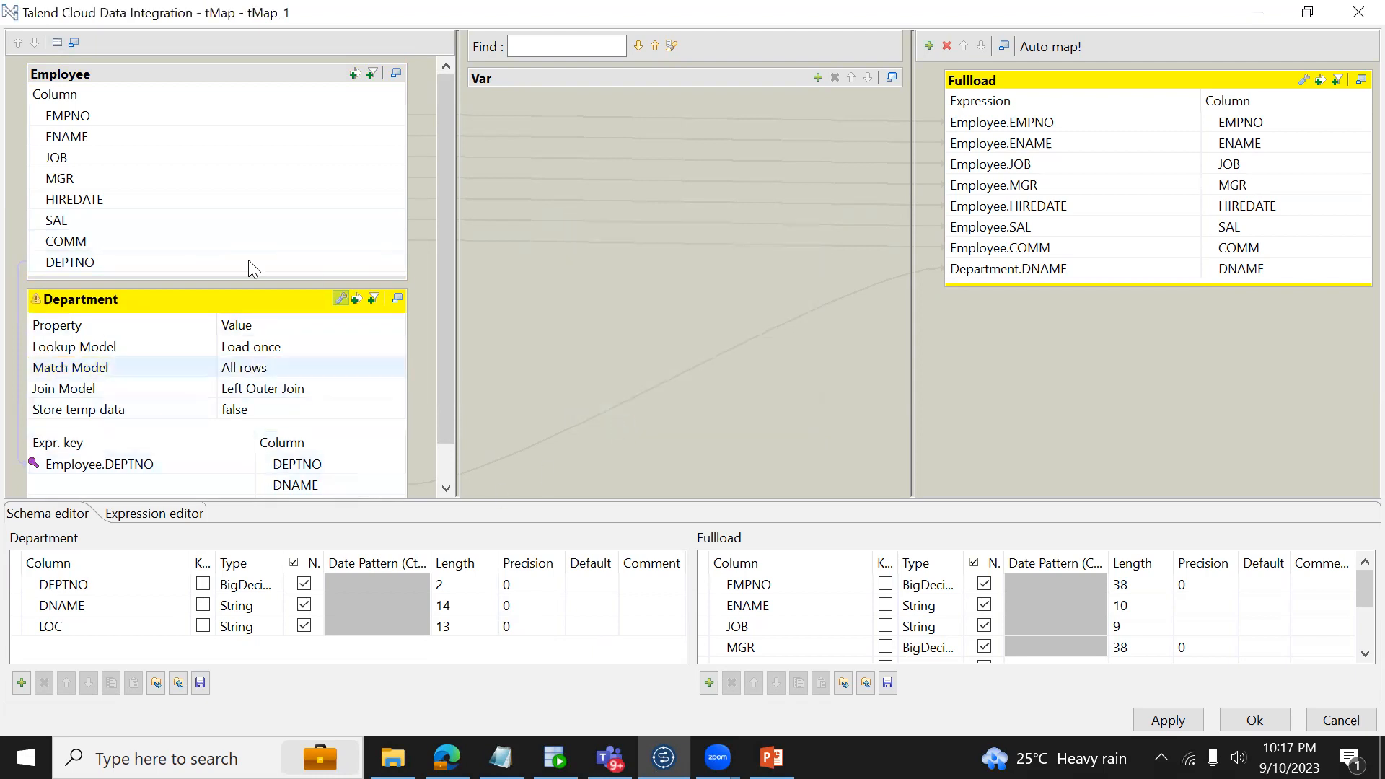
left_click(1264, 720)
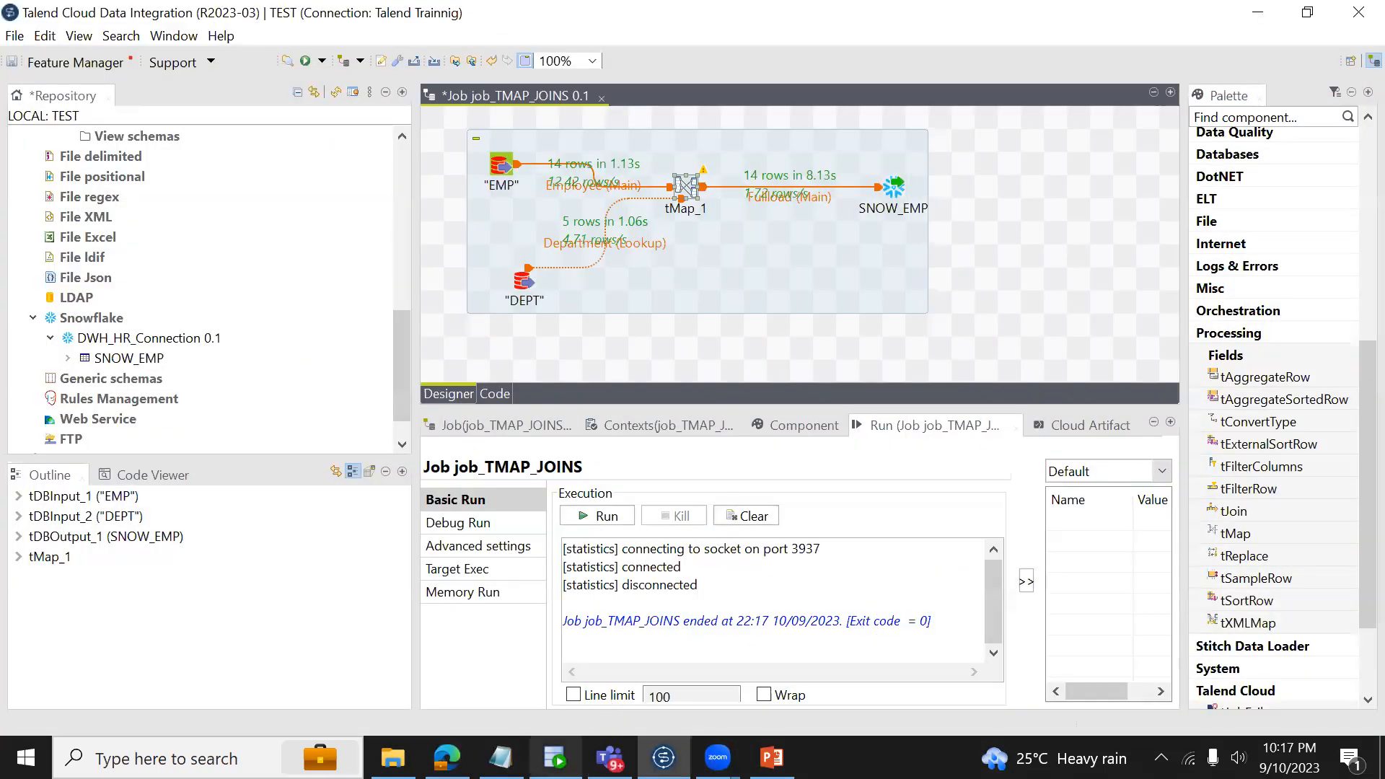
Step: Switch to Oracle SQL Developer and run select * from dept to examine the department rows
left_click(555, 758)
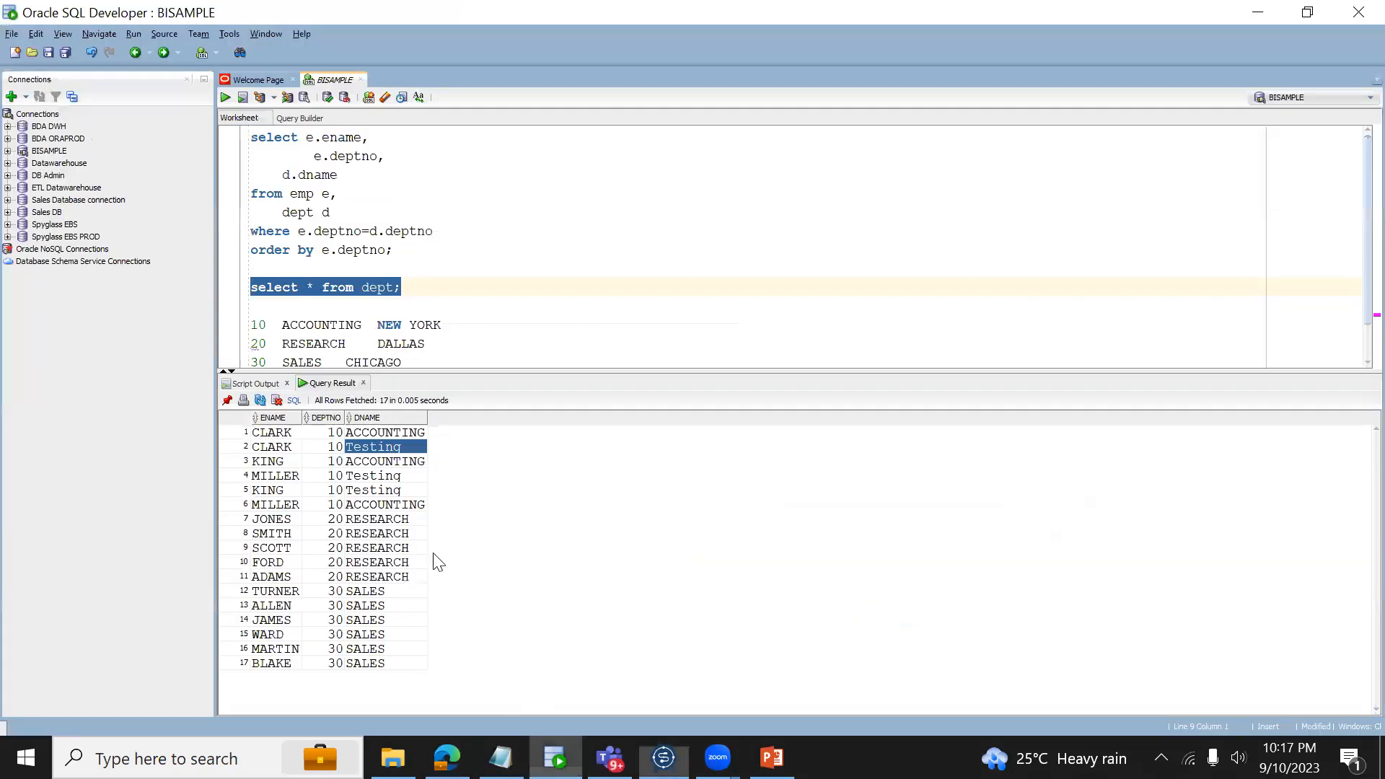
left_click(448, 289)
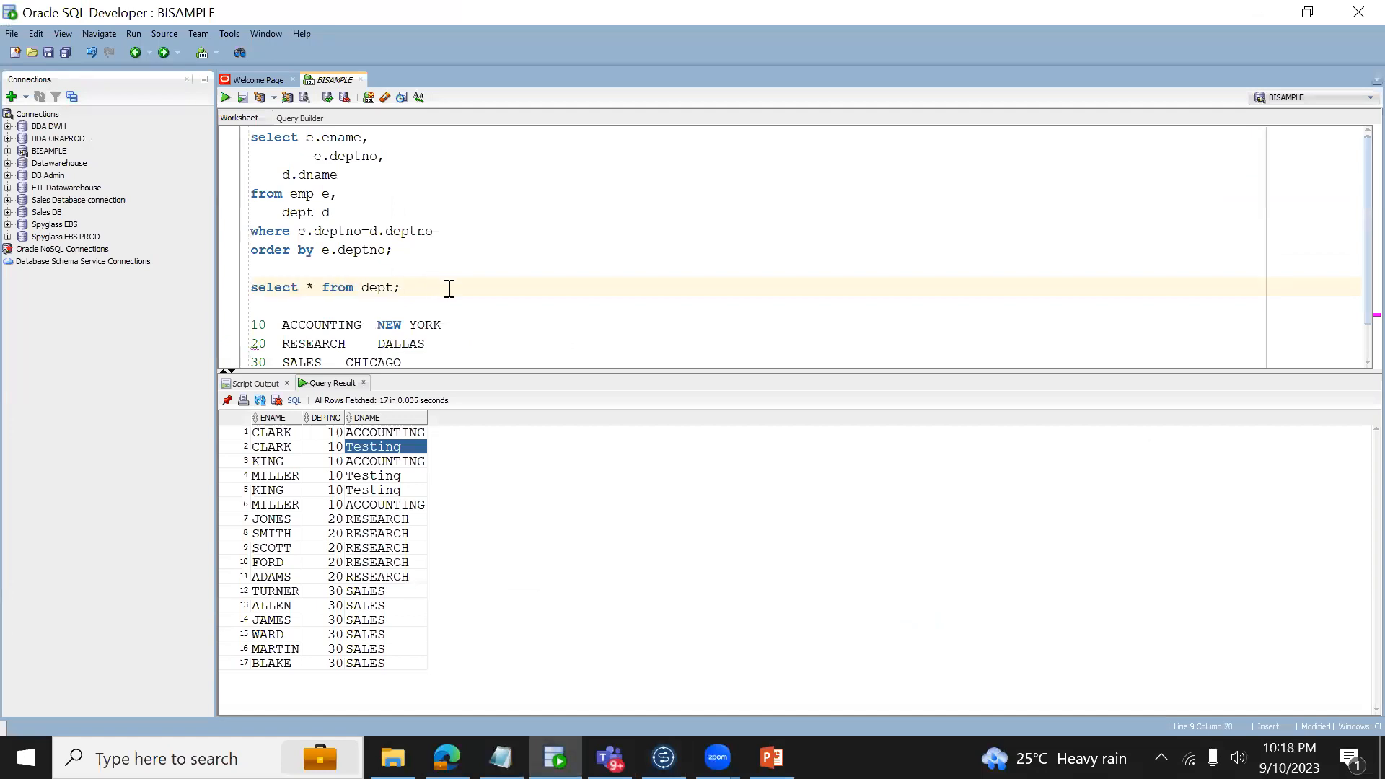
left_click(287, 433)
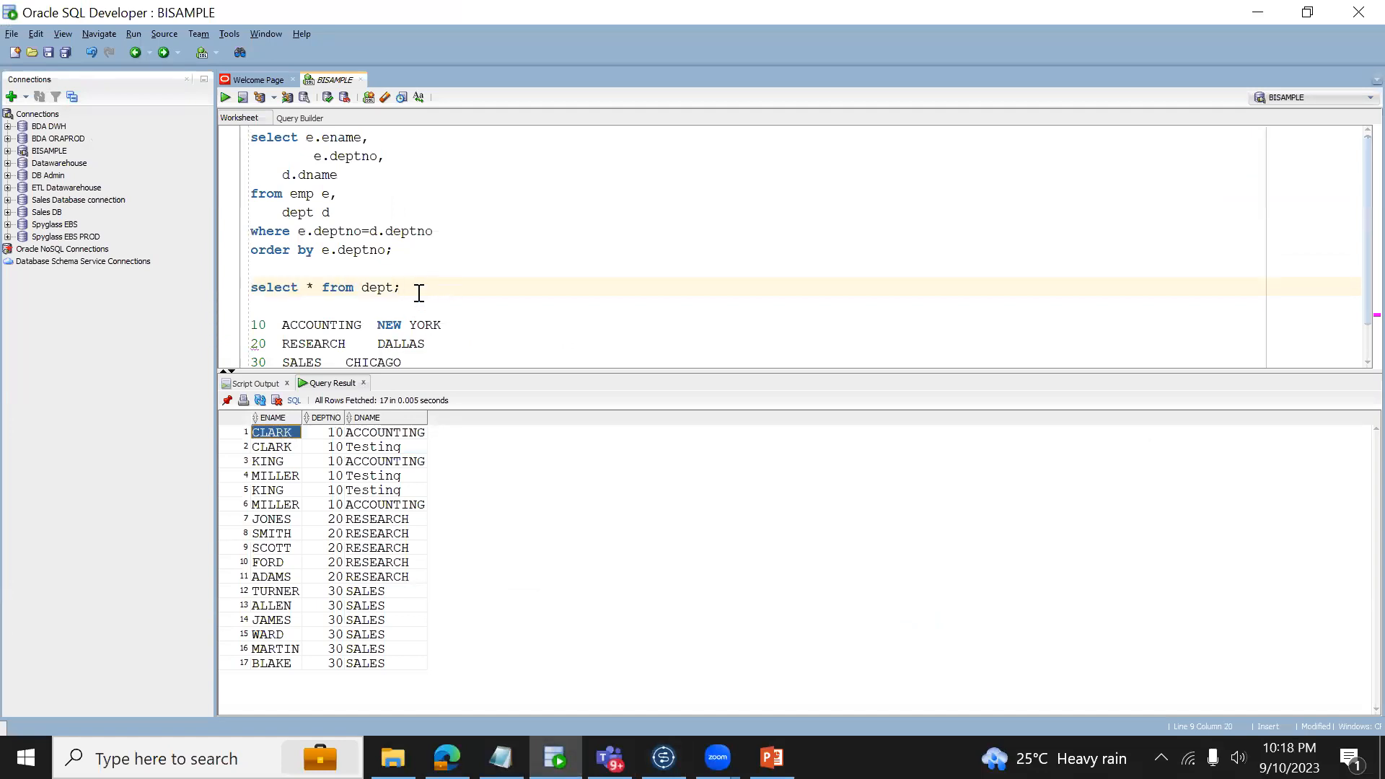
key("ctrl+Return")
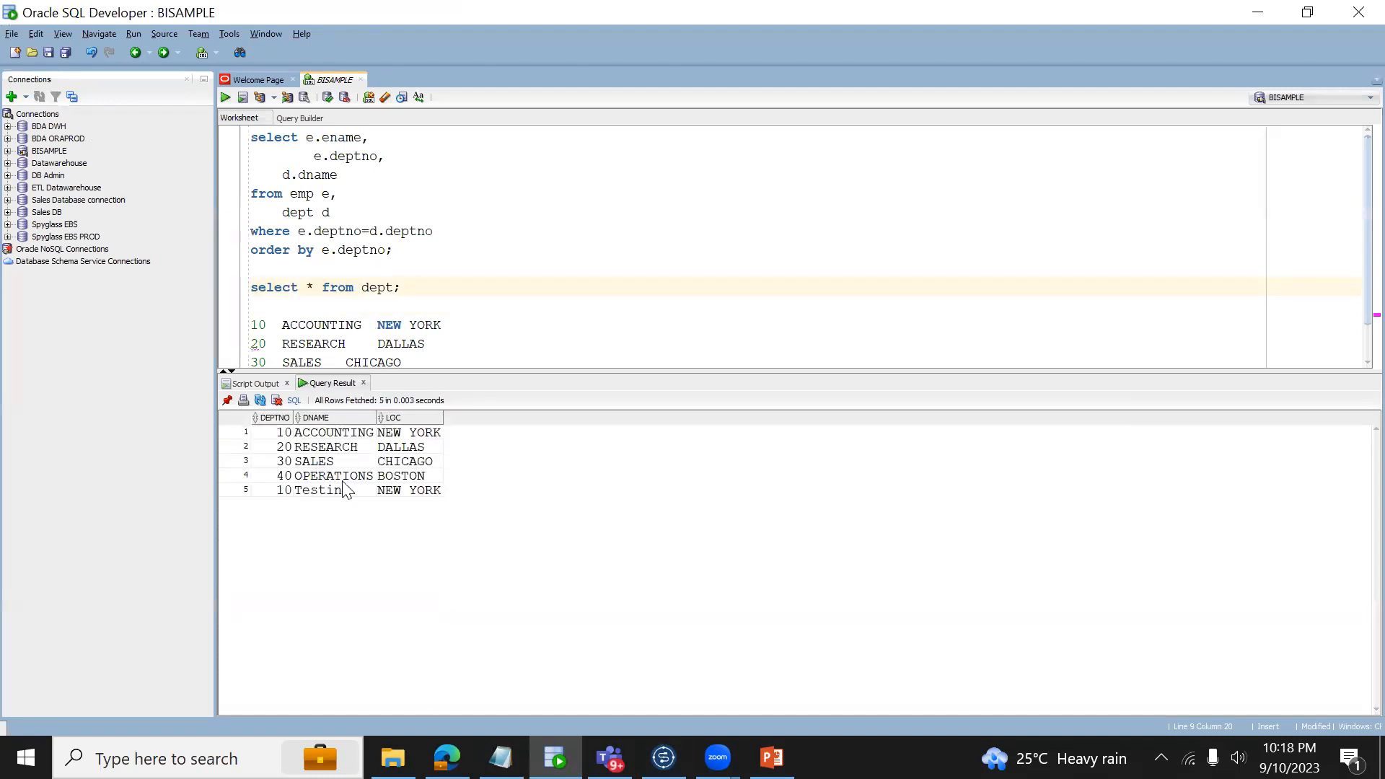
double_click(316, 192)
double_click(330, 292)
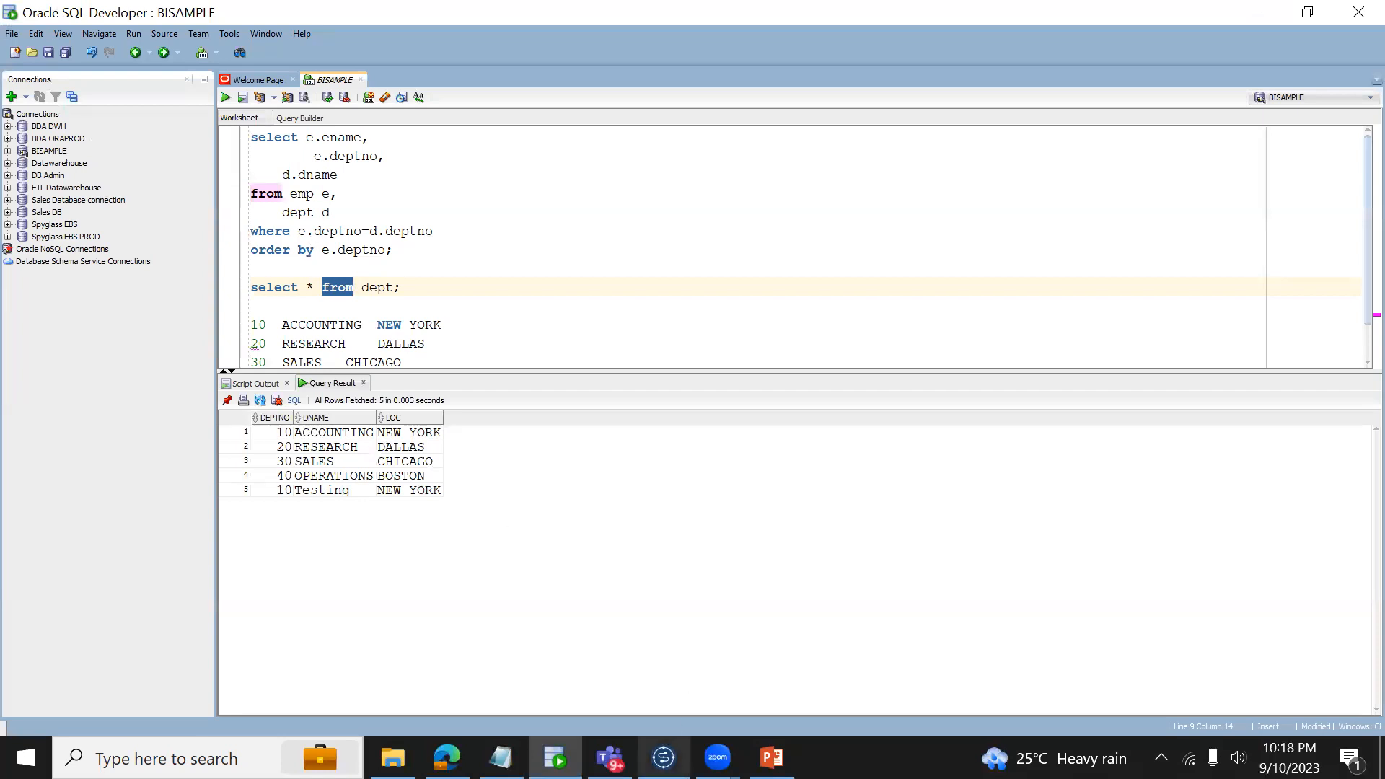
Step: Return to Talend, set the Department lookup's match model in tMap_1 to All rows again, and run the job
left_click(664, 757)
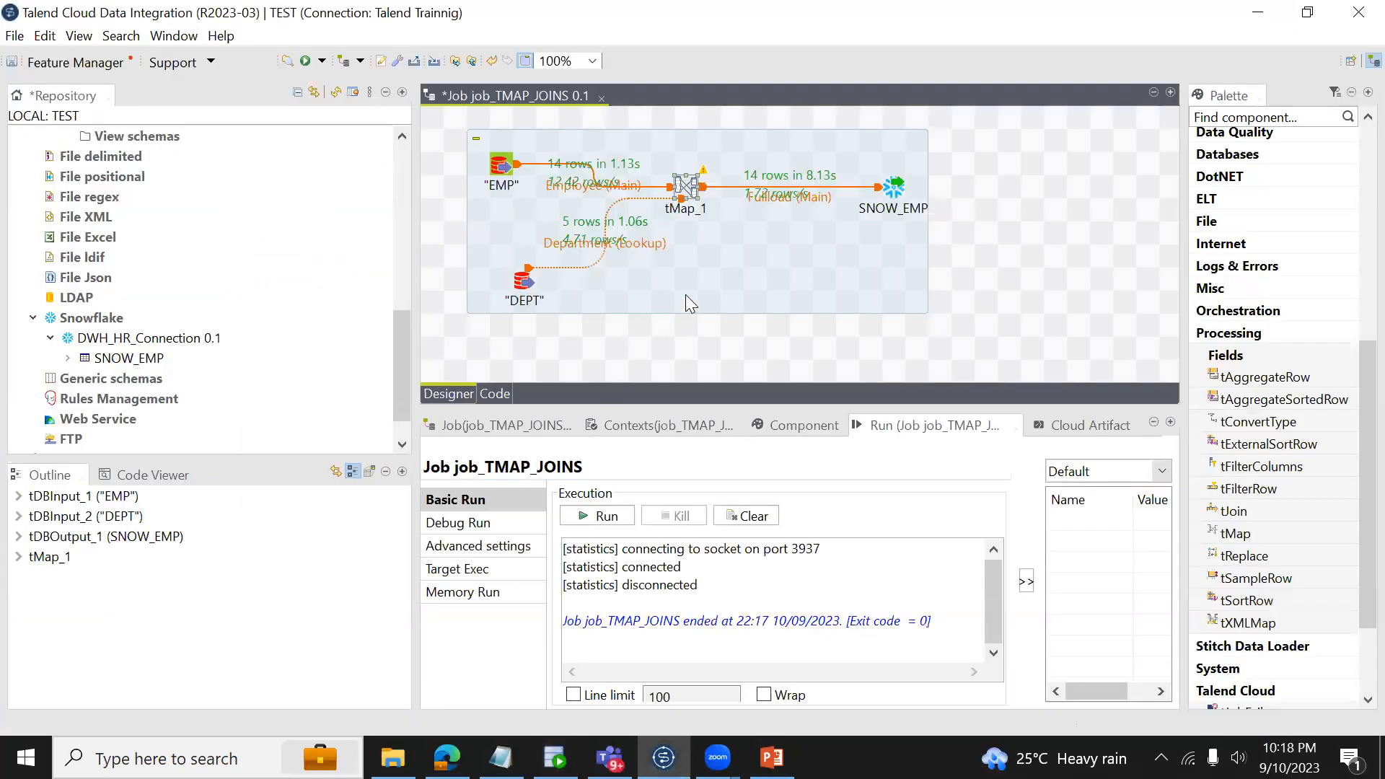
double_click(689, 188)
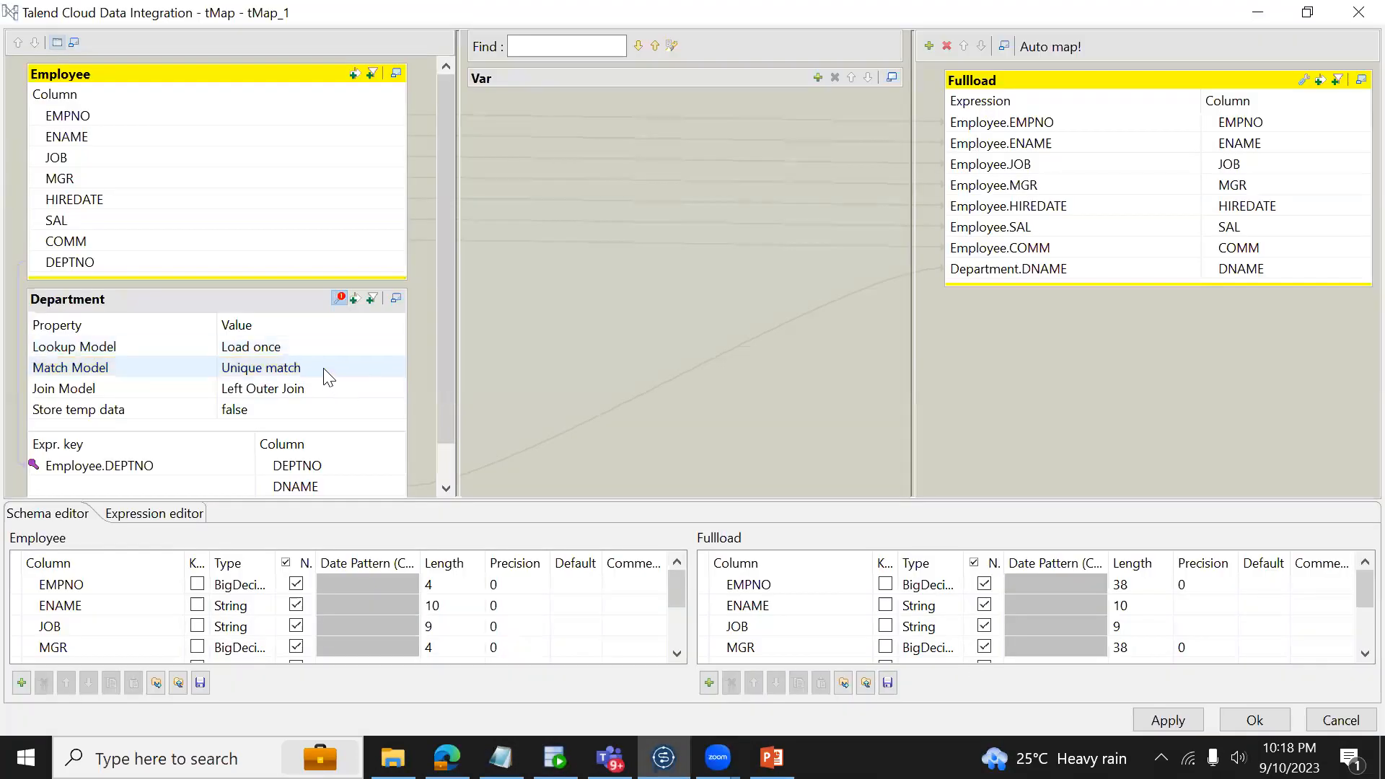
left_click(325, 371)
left_click(398, 366)
left_click(607, 273)
double_click(609, 274)
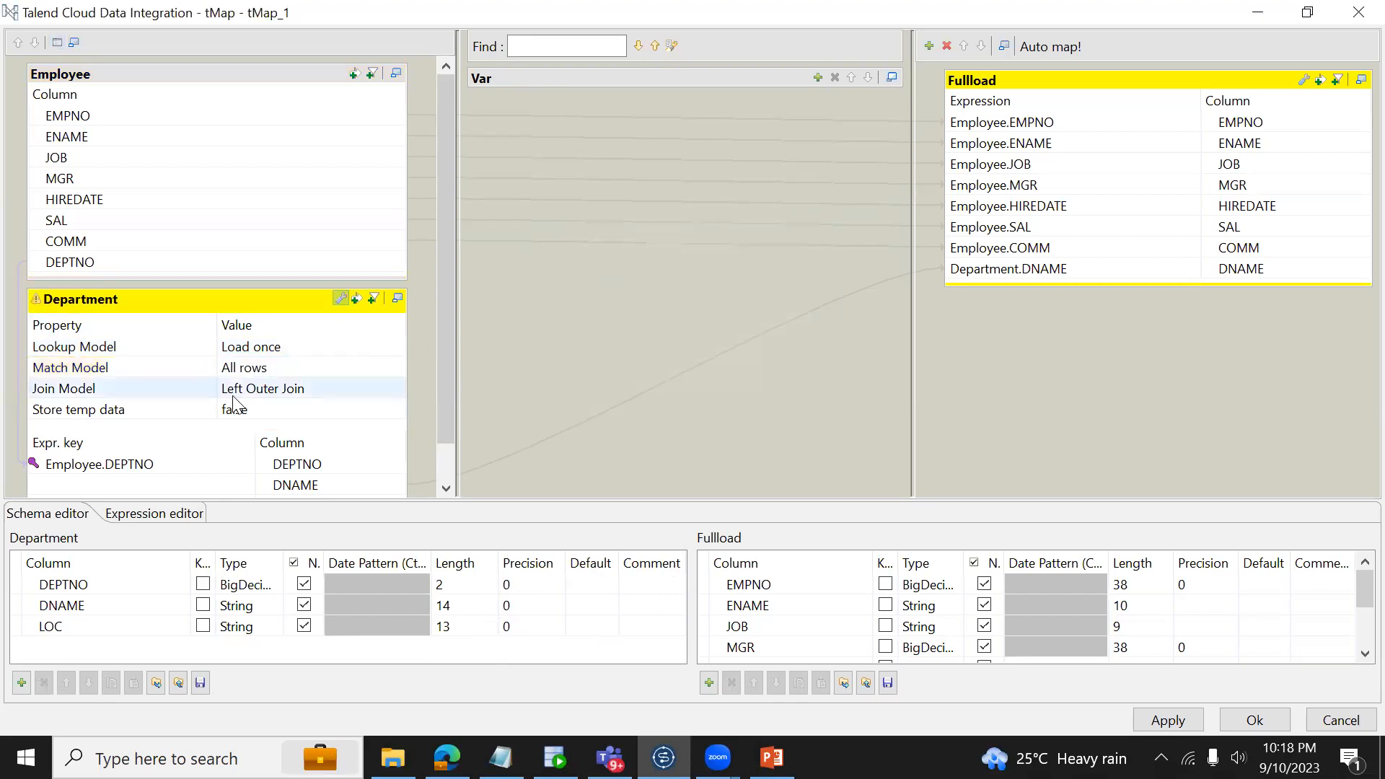
left_click(1254, 720)
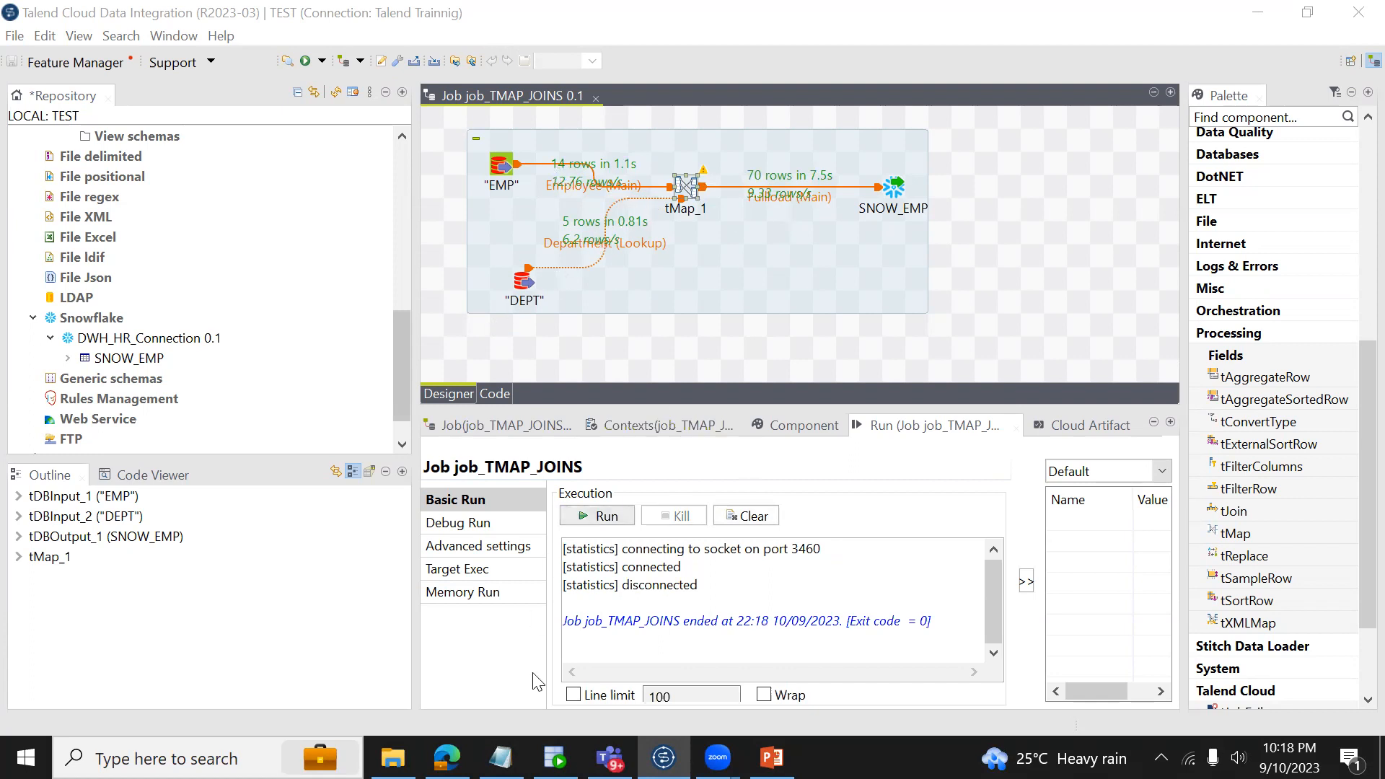
Step: Switch to Snowflake and rerun the SNOW_EMP query for the All rows load
left_click(447, 758)
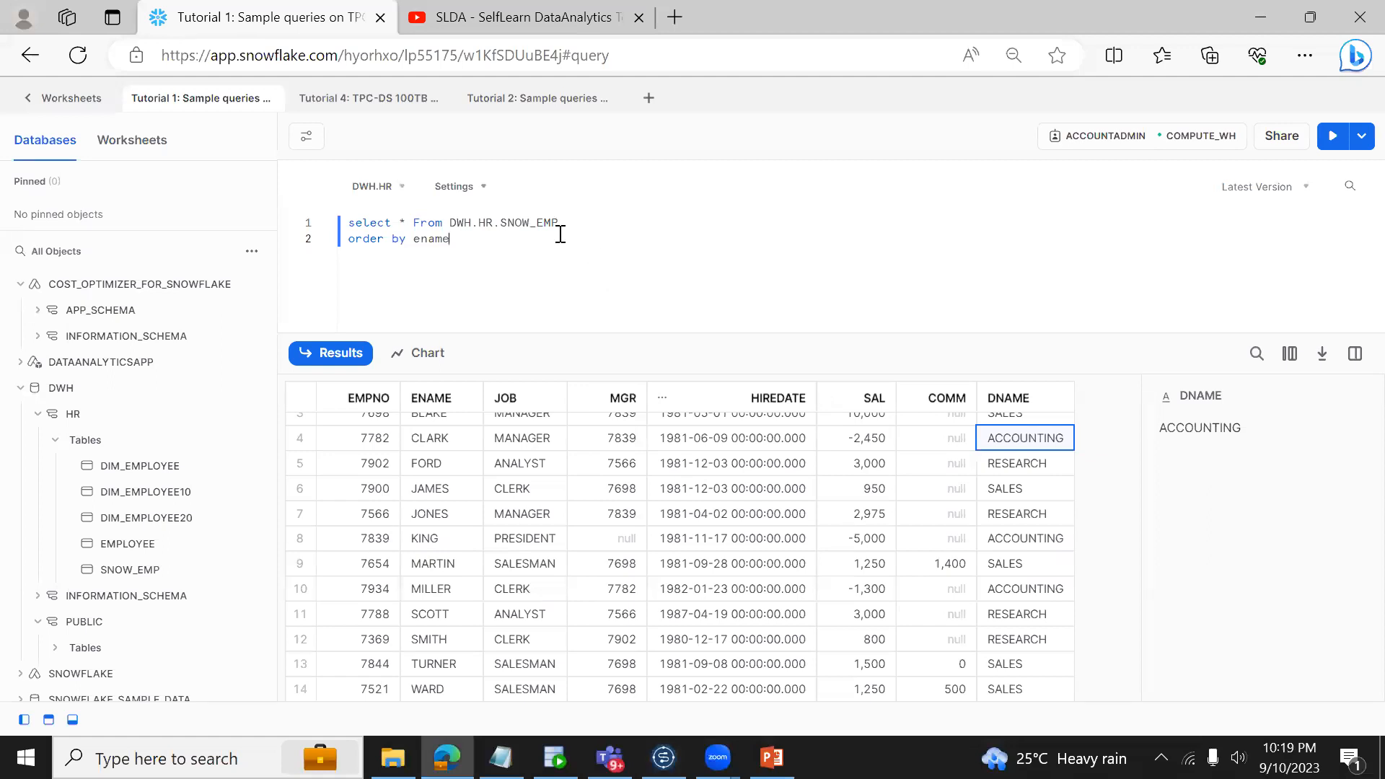
left_click(560, 235)
key("ctrl+Return")
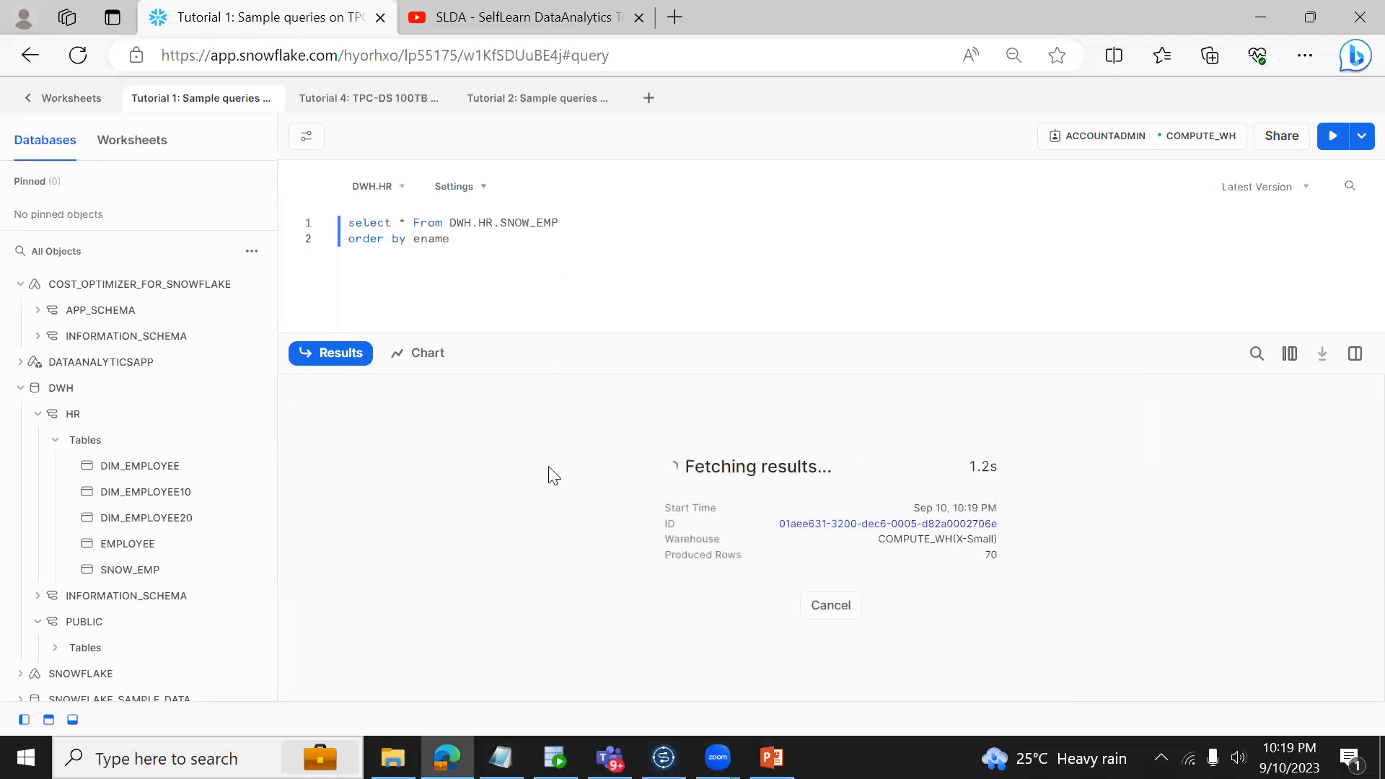
Step: Go down the first rows of the SNOW_EMP result to examine how often the first employee is repeated
scroll(456, 404, "down", 1)
left_click(456, 462)
key("ctrl+Home")
key("Down")
key("Down")
key("Down")
key("Down")
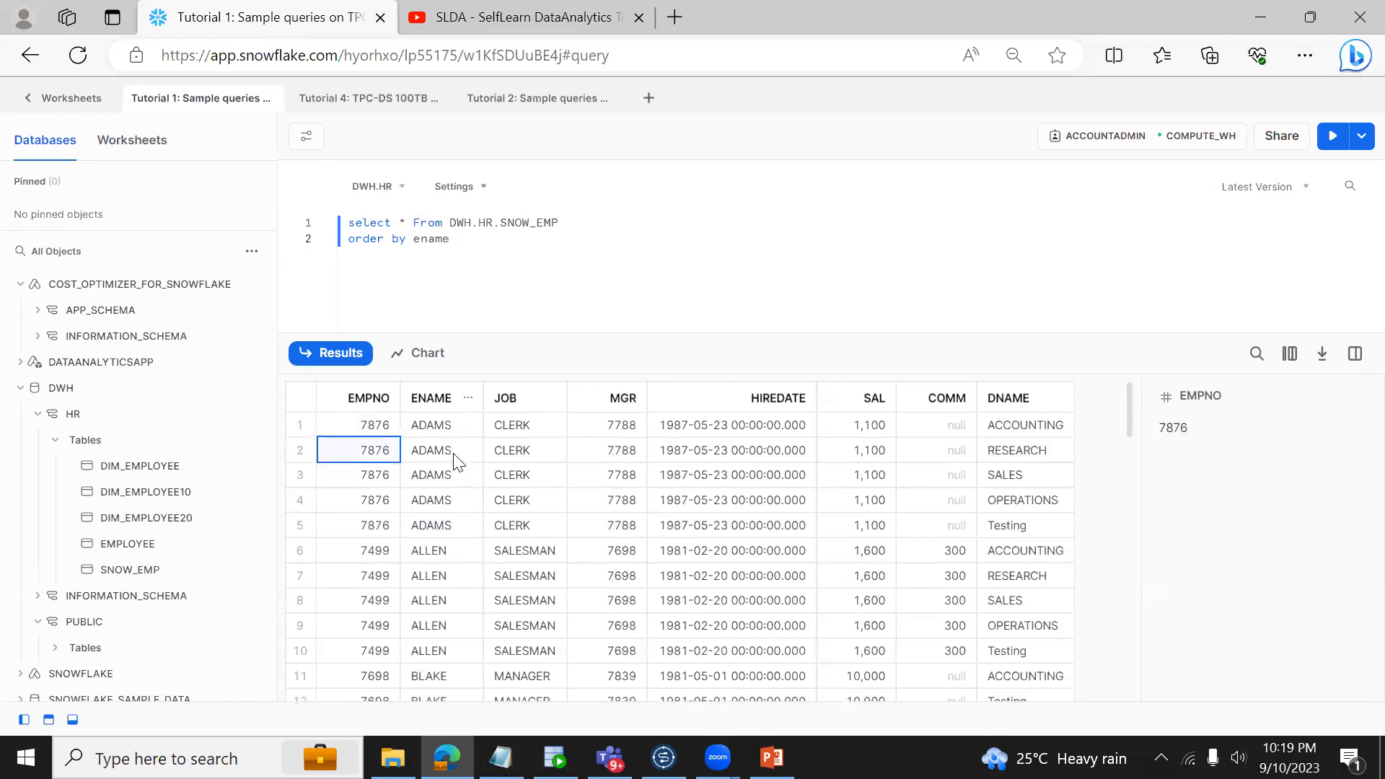
Step: Examine the DNAME values across the first employee's repeated rows in the SNOW_EMP result
key("Right")
key("Right")
key("Right")
key("Right")
key("Right")
key("Right")
key("Right")
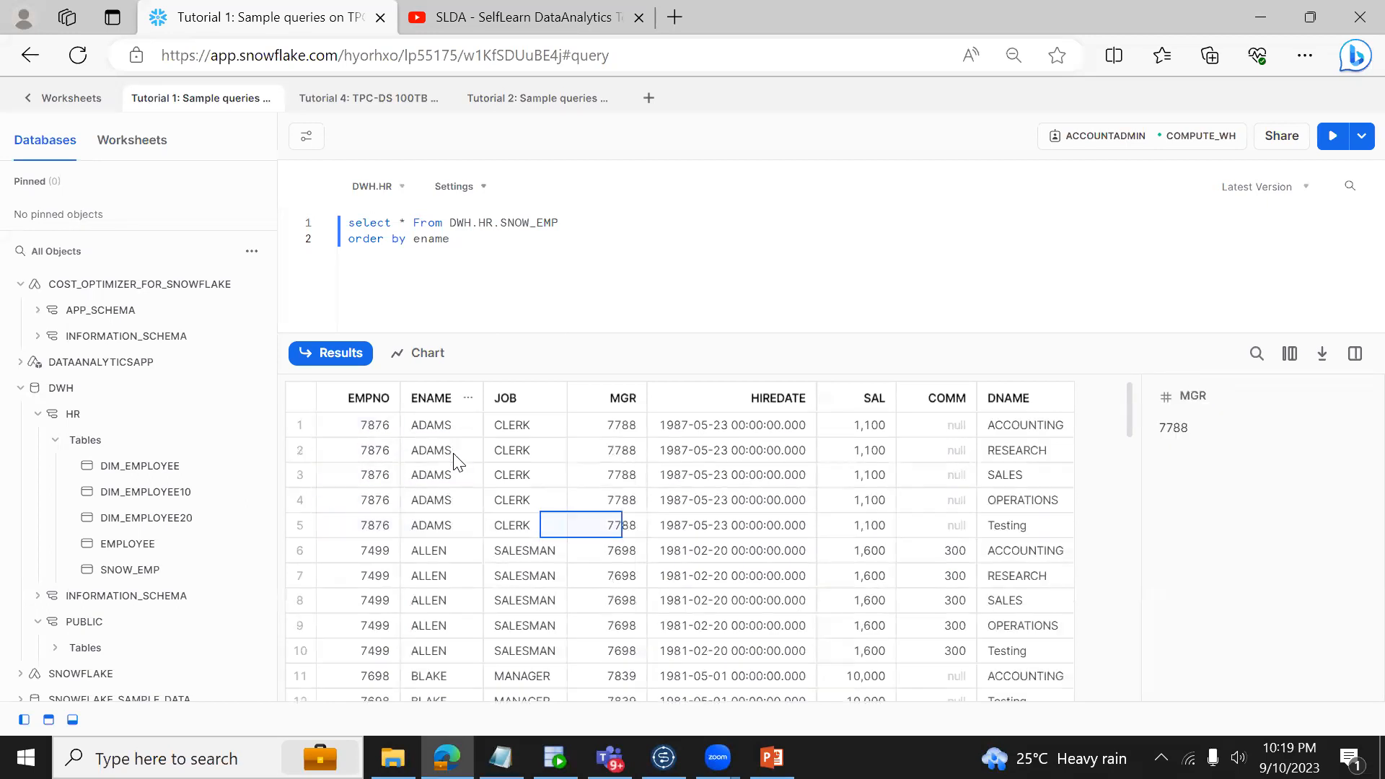
key("Up")
key("Up")
key("Up")
key("Up")
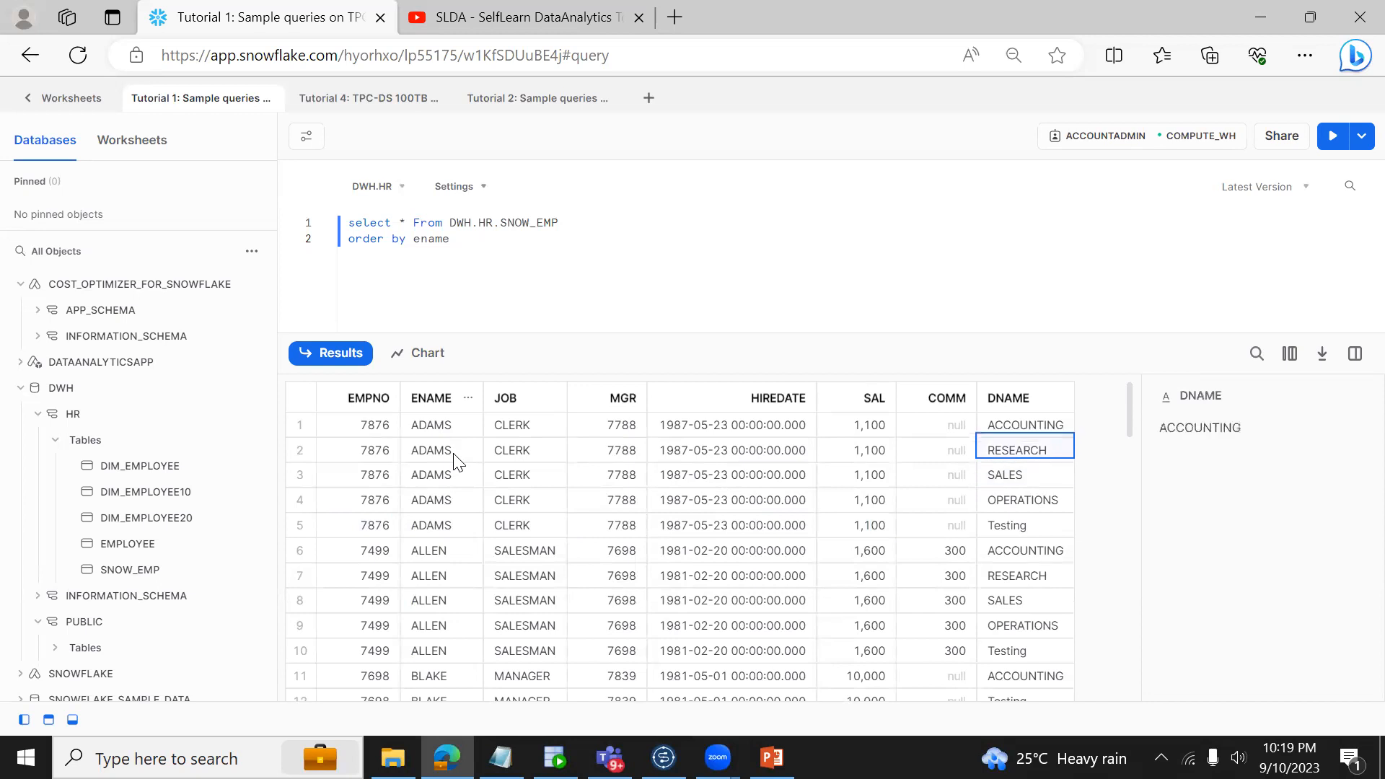
key("Down")
key("Down")
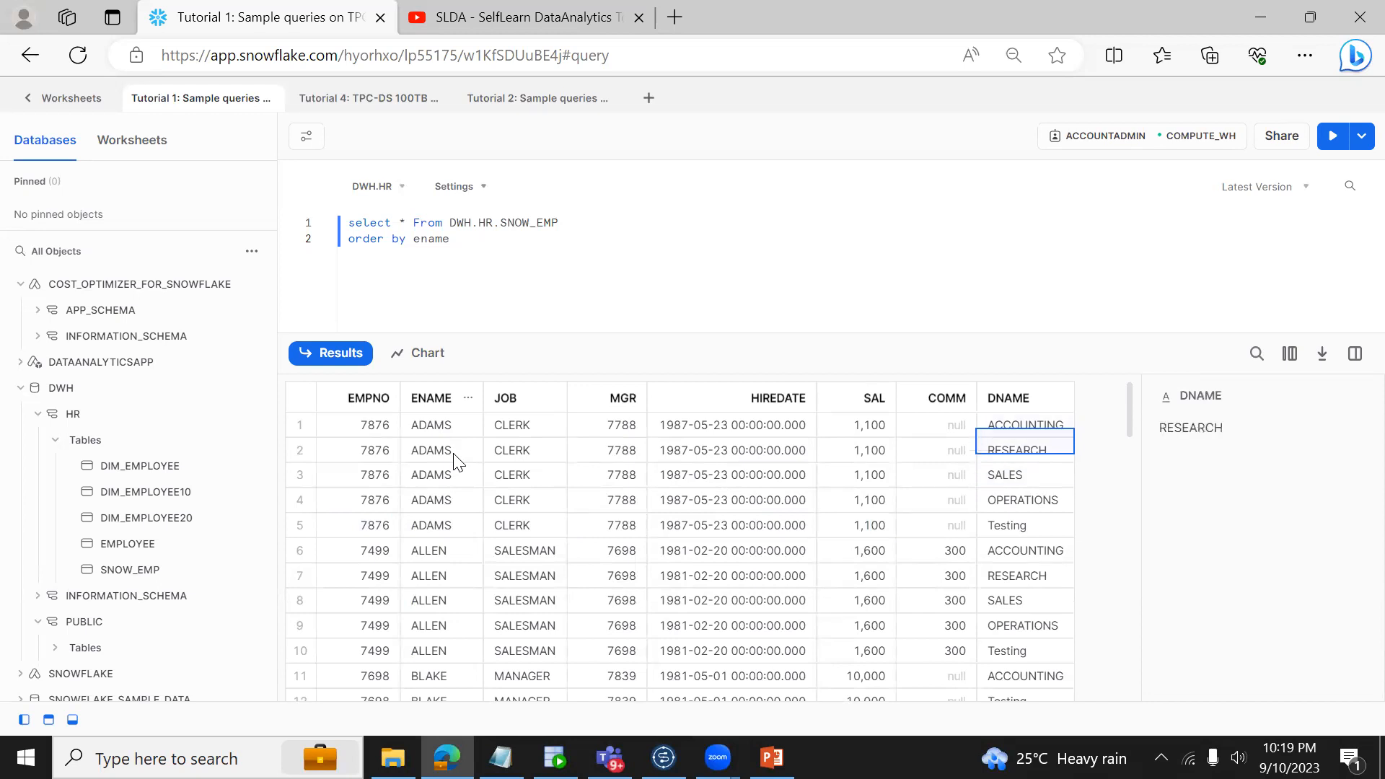
key("Down")
key("Down")
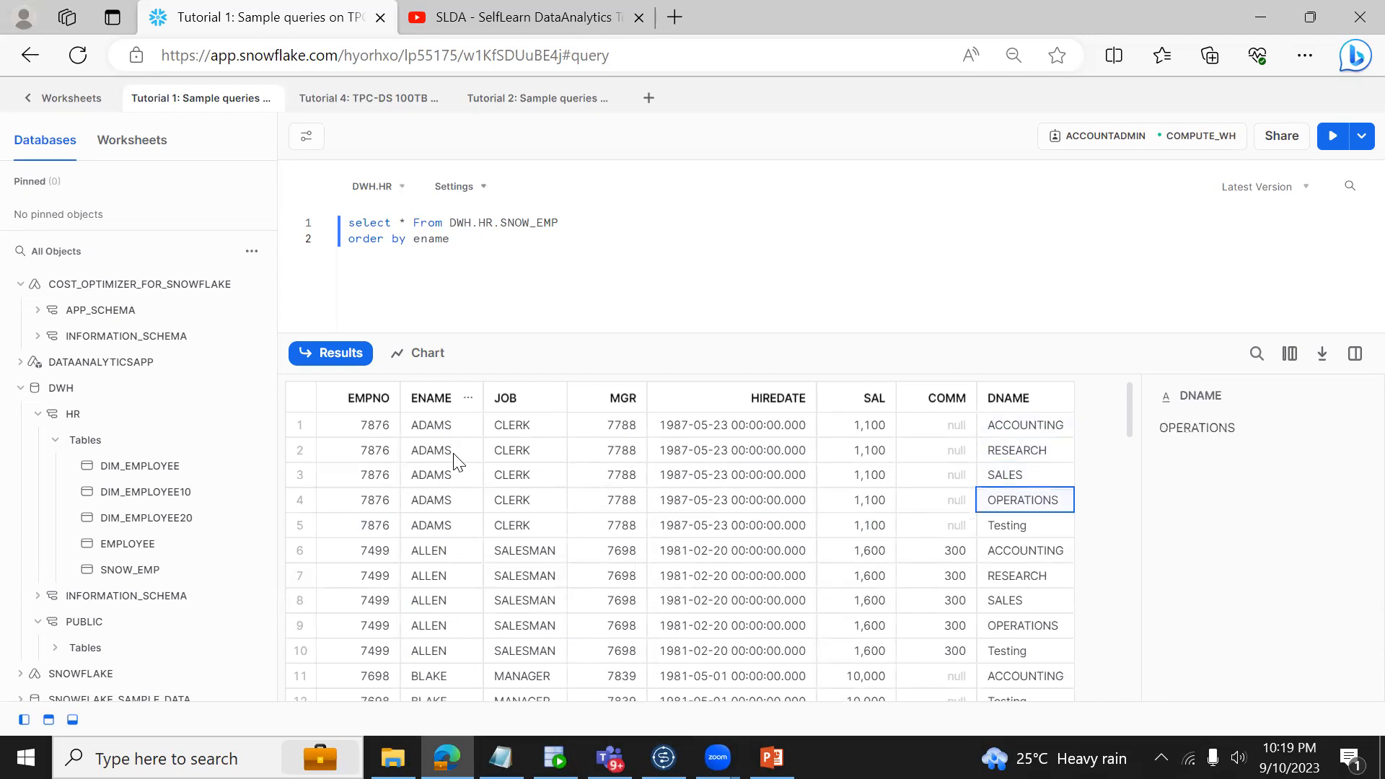
key("Down")
Step: Continue down the DNAME column to examine the second employee's department names
key("Down")
key("Down")
key("Down")
key("Down")
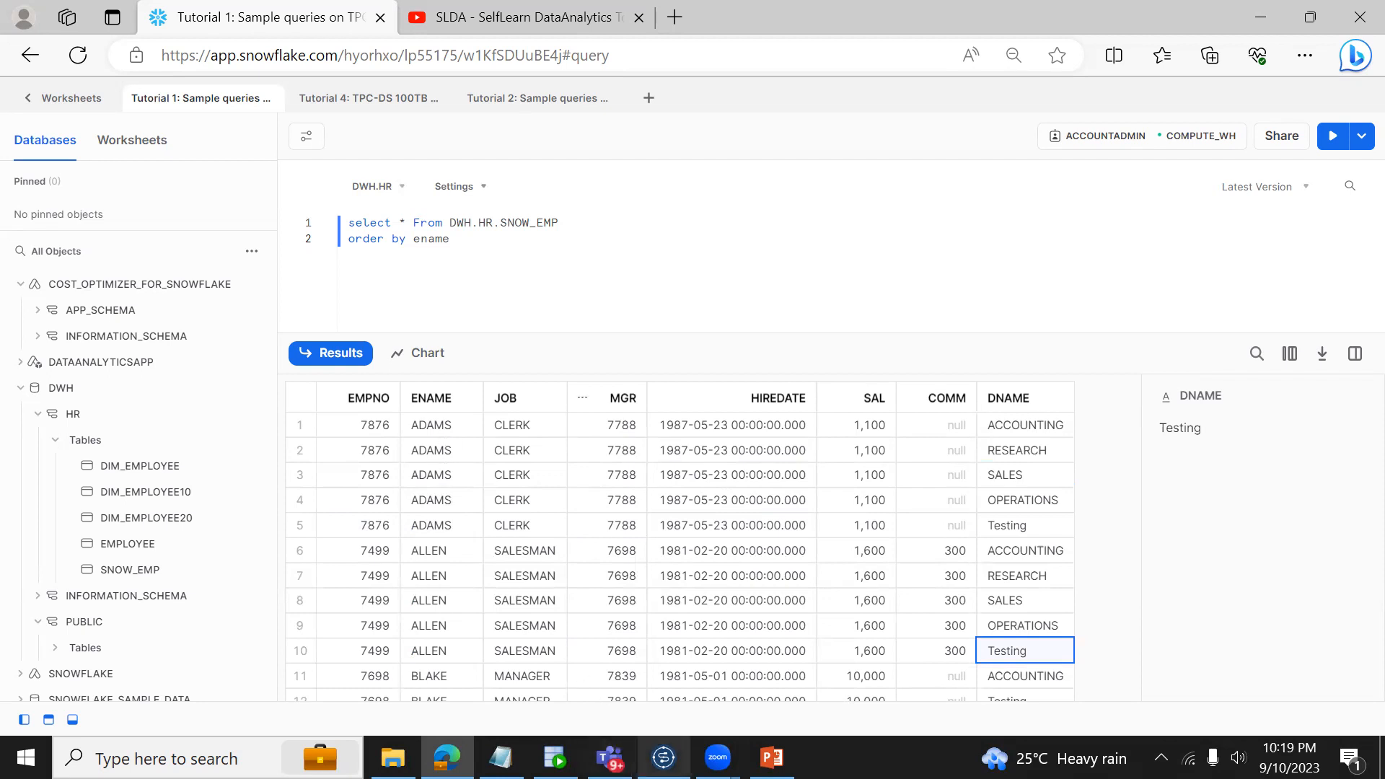
Step: Switch to Talend and set the Department lookup's match model to Unique match in tMap_1
left_click(663, 758)
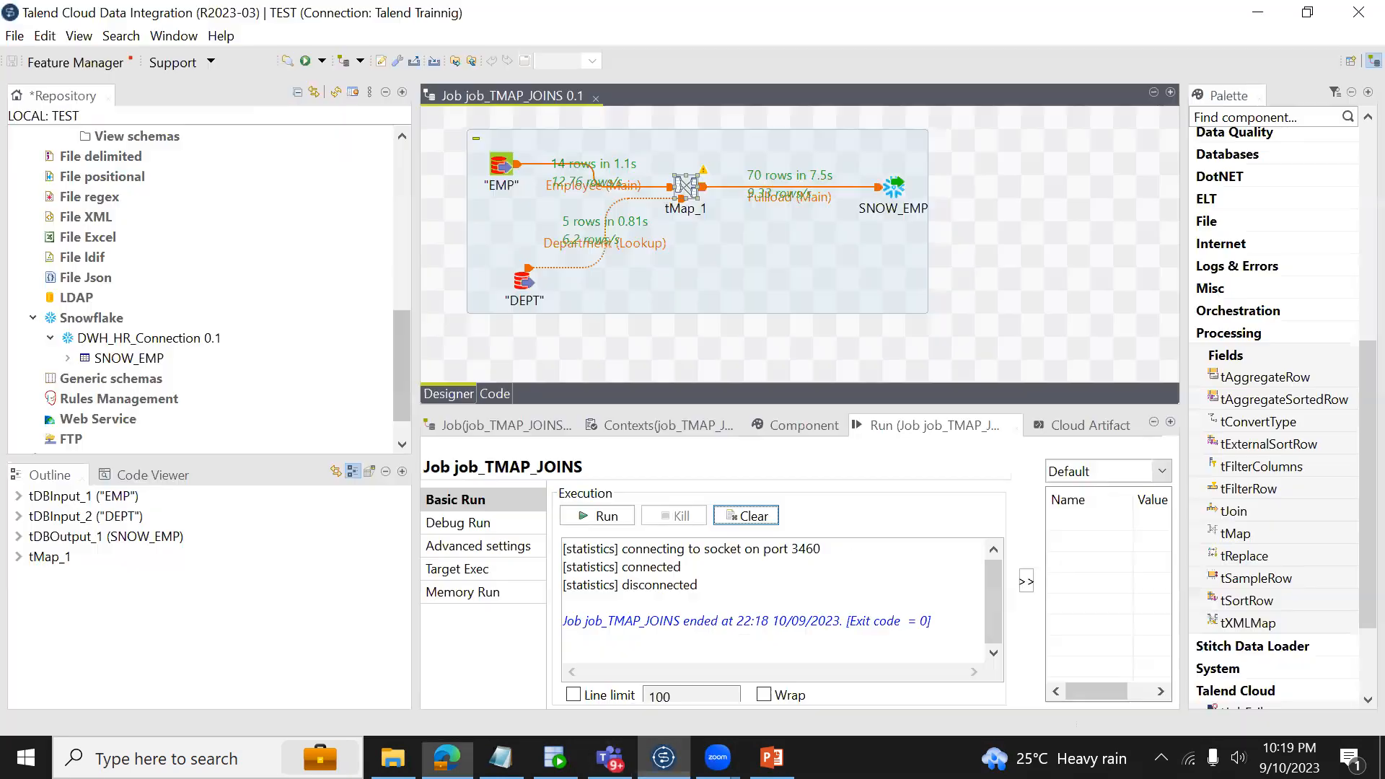
double_click(689, 188)
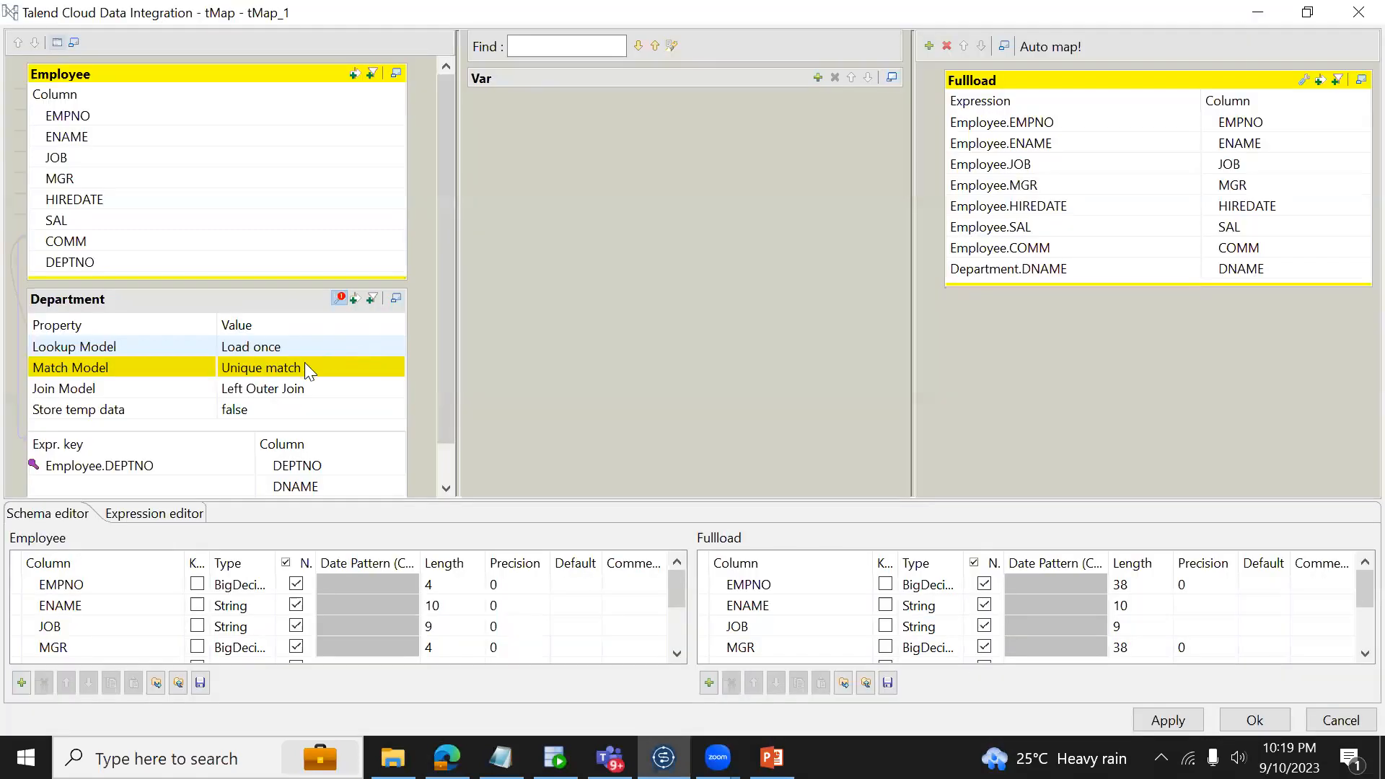
left_click(306, 366)
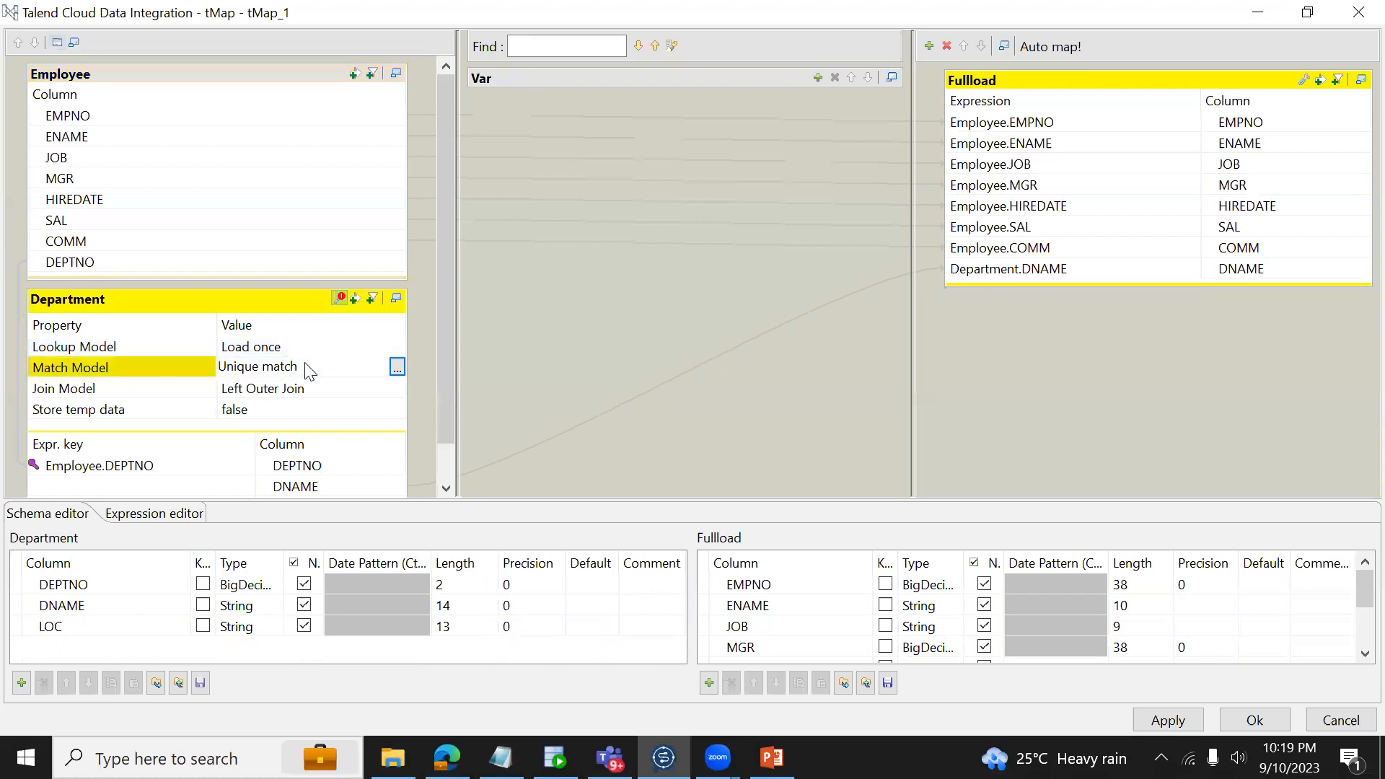
left_click(396, 367)
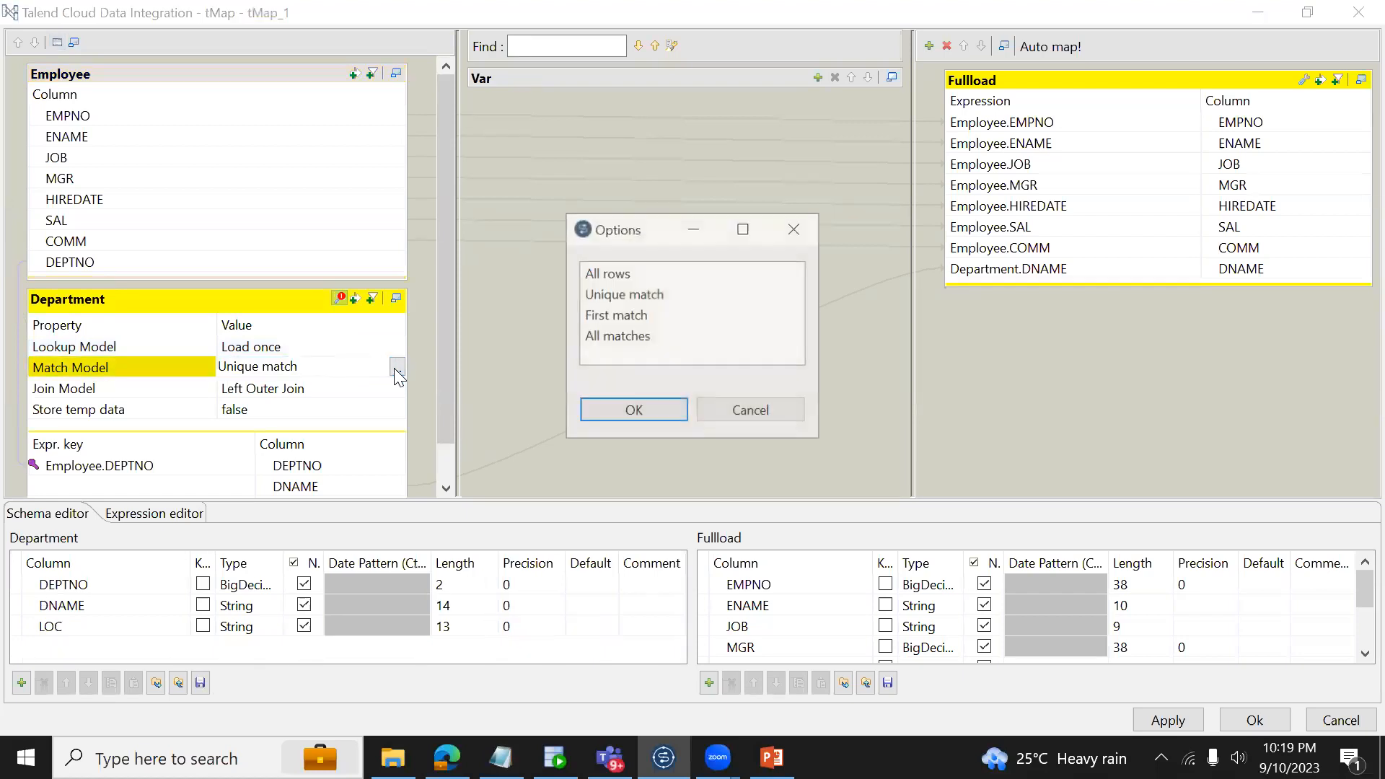
double_click(610, 298)
Step: Set the Department lookup model to Reload at each row and accept the tMap_1 settings
left_click(355, 339)
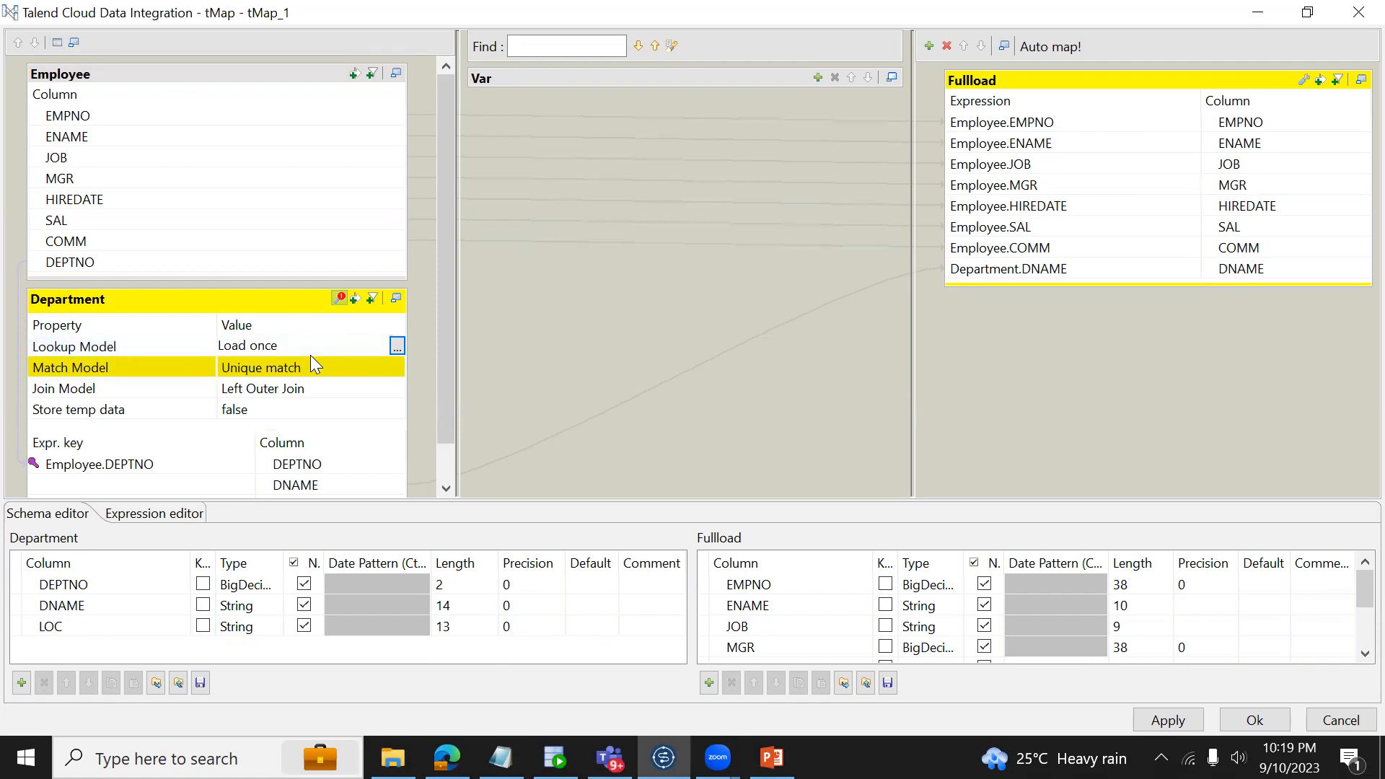
left_click(396, 347)
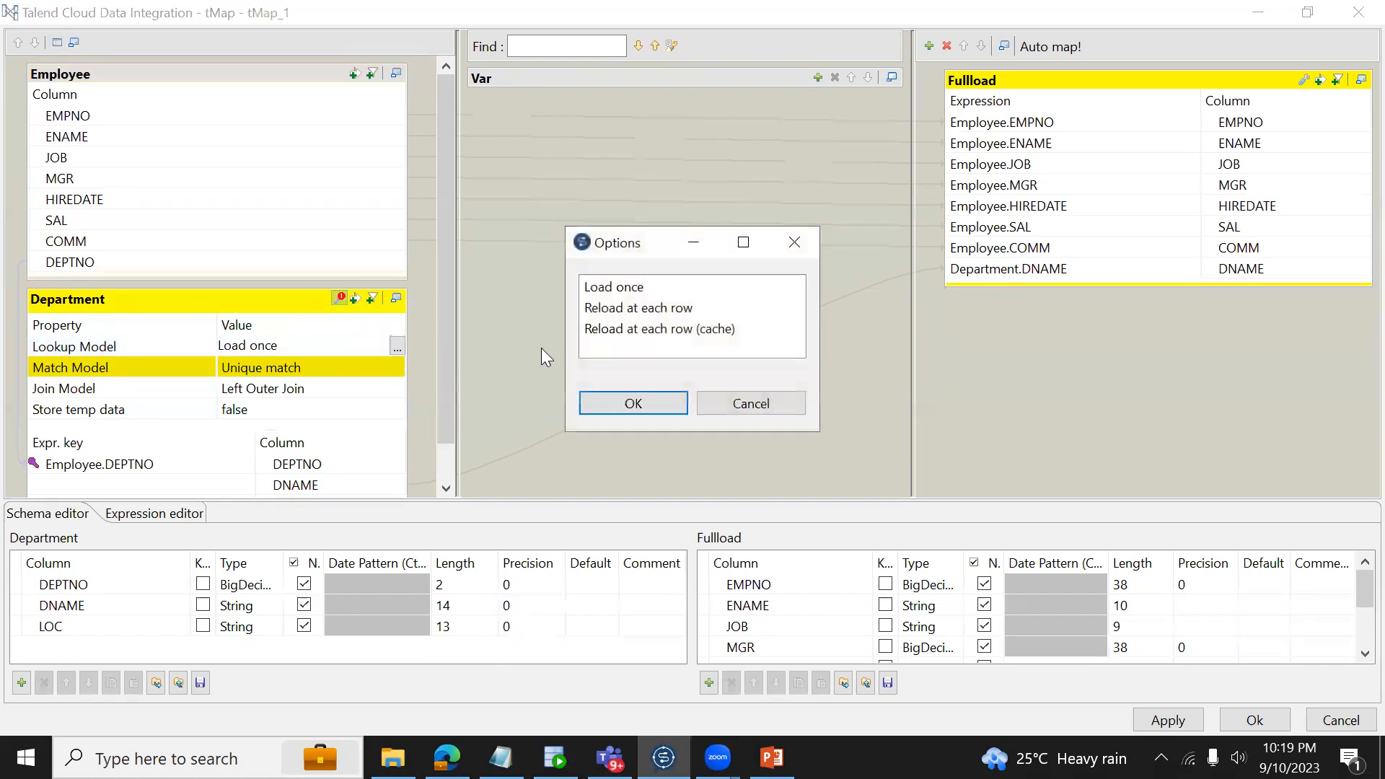
double_click(649, 310)
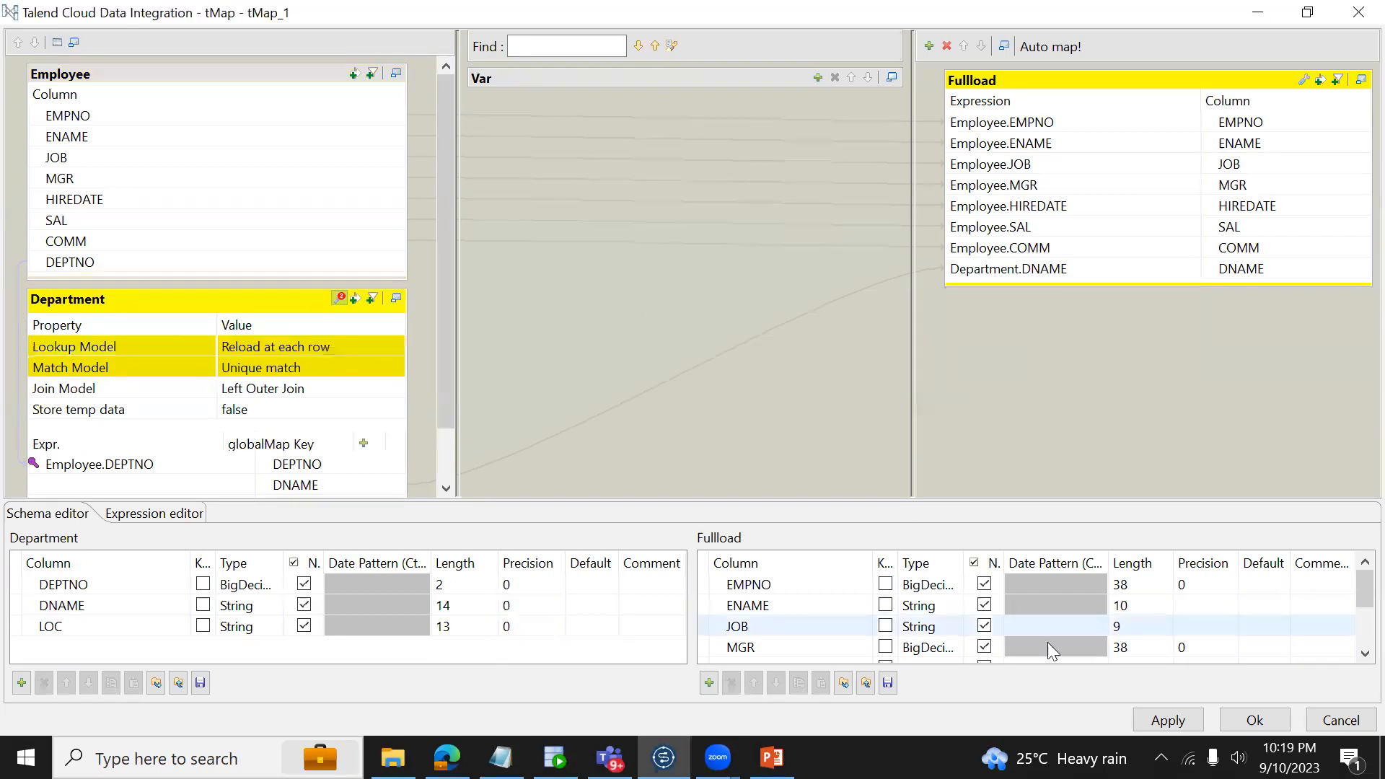
left_click(1250, 719)
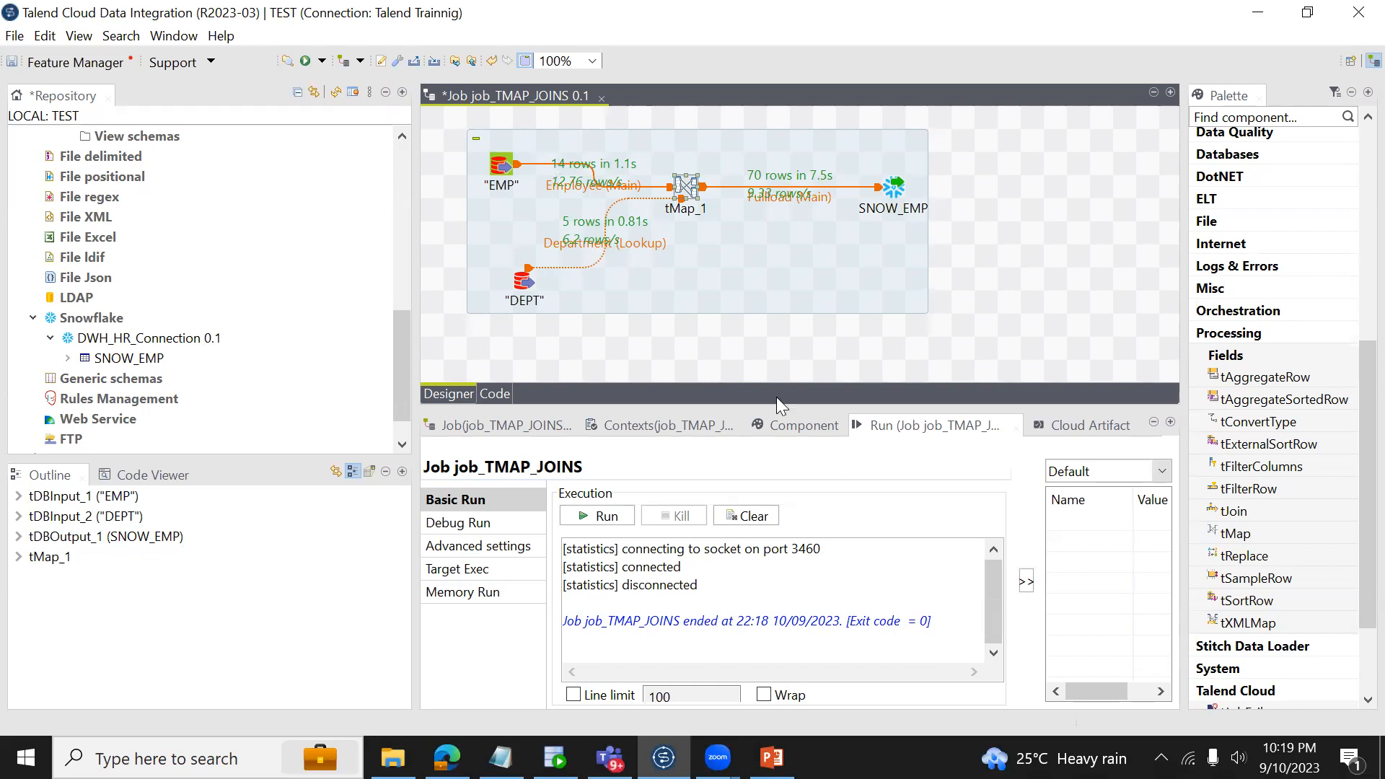
Step: Run job_TMAP_JOINS to load SNOW_EMP with the Reload at each row lookup
left_click(793, 426)
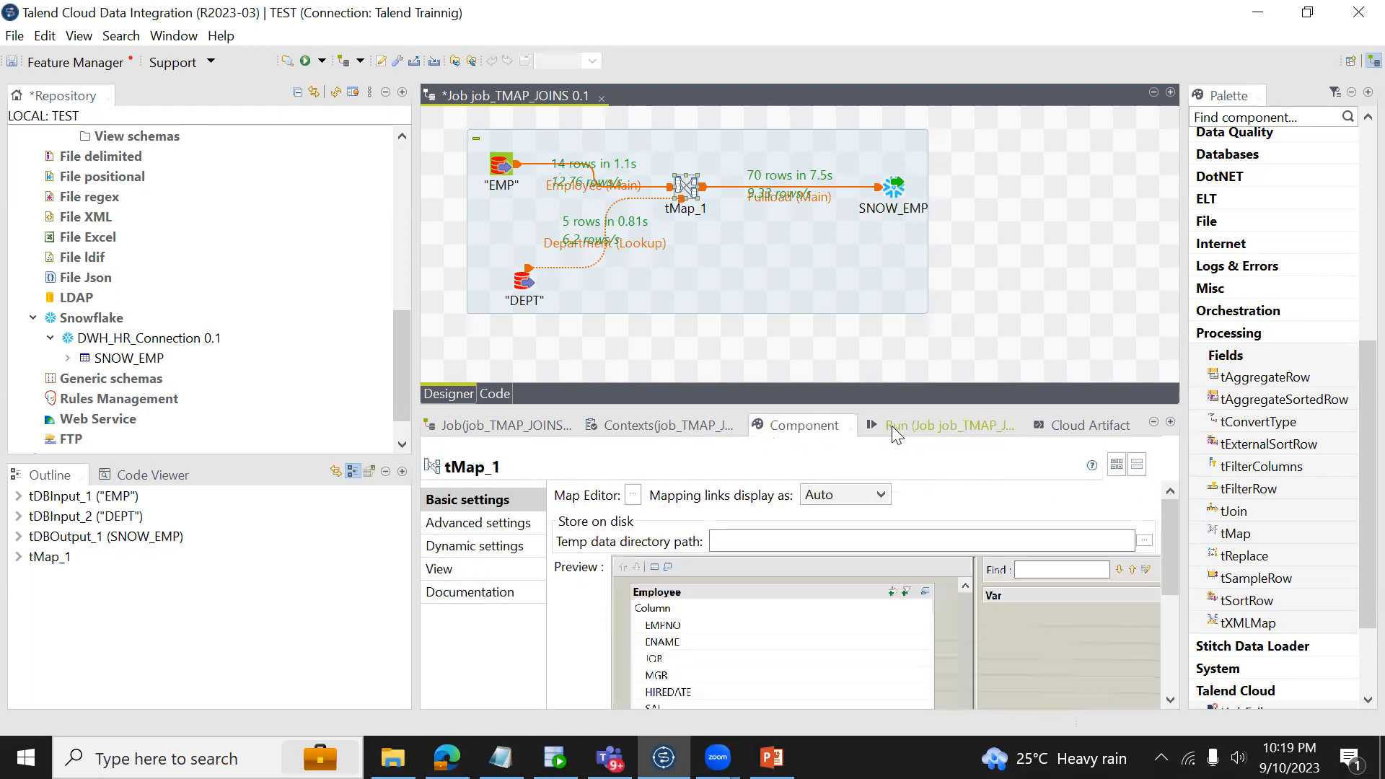
left_click(891, 426)
left_click(611, 511)
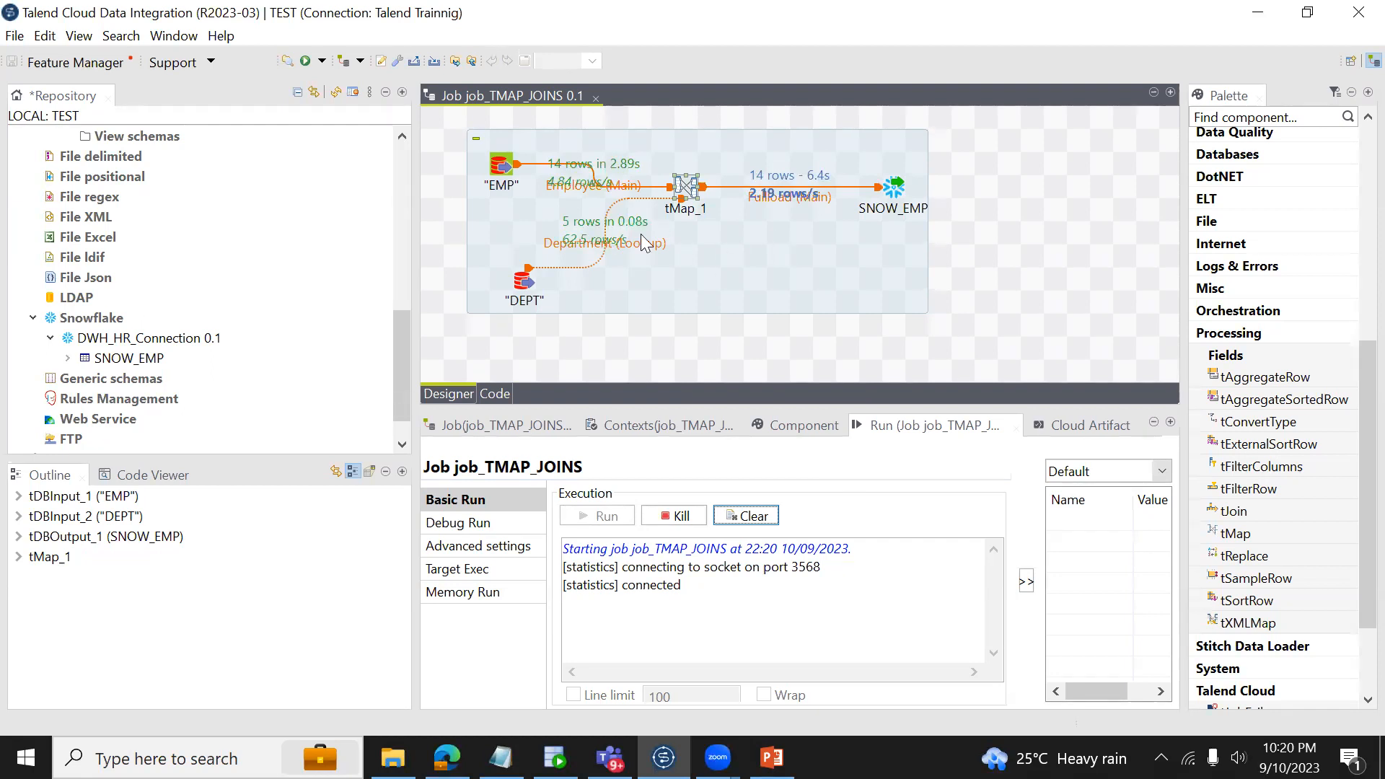
Step: Review the Department lookup model in tMap_1, accept the mapping and run the job again
double_click(682, 189)
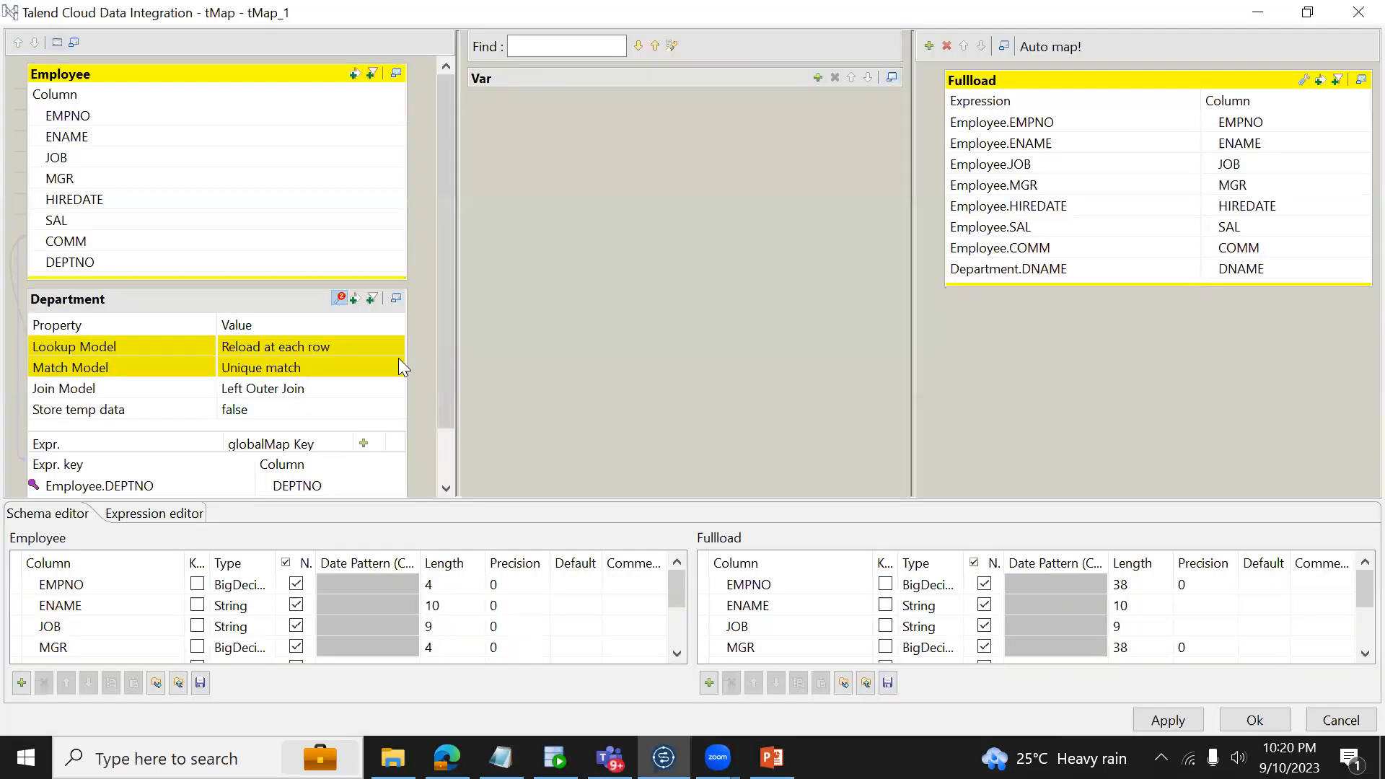
left_click(378, 351)
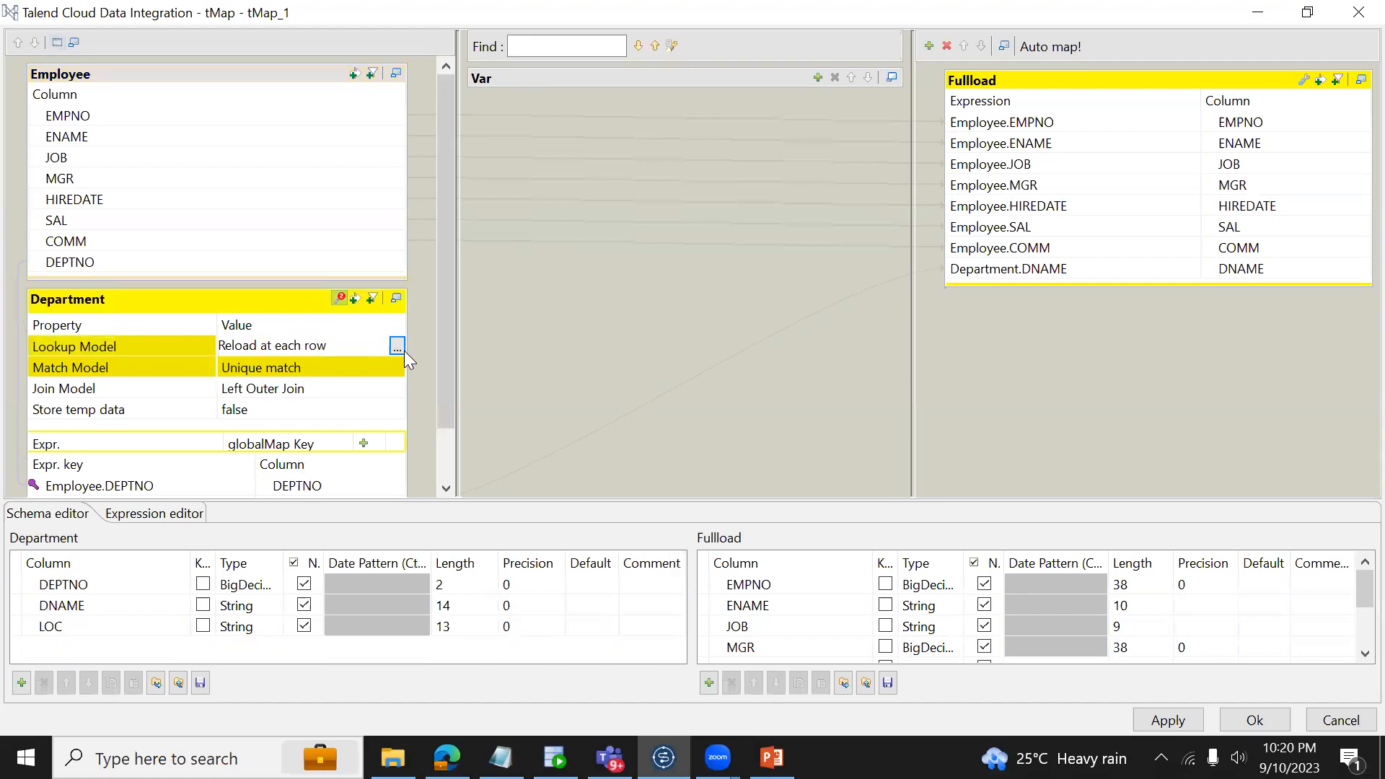
left_click(1254, 720)
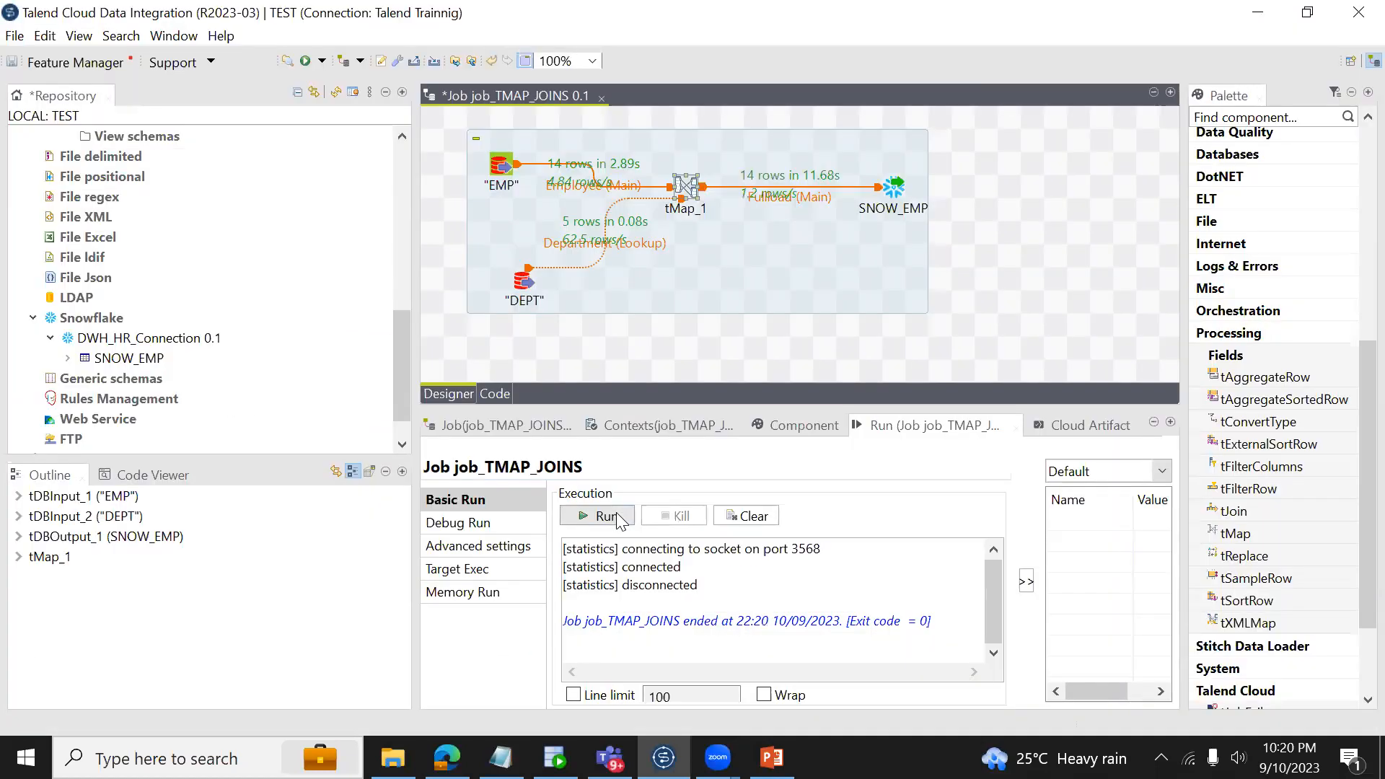
left_click(604, 515)
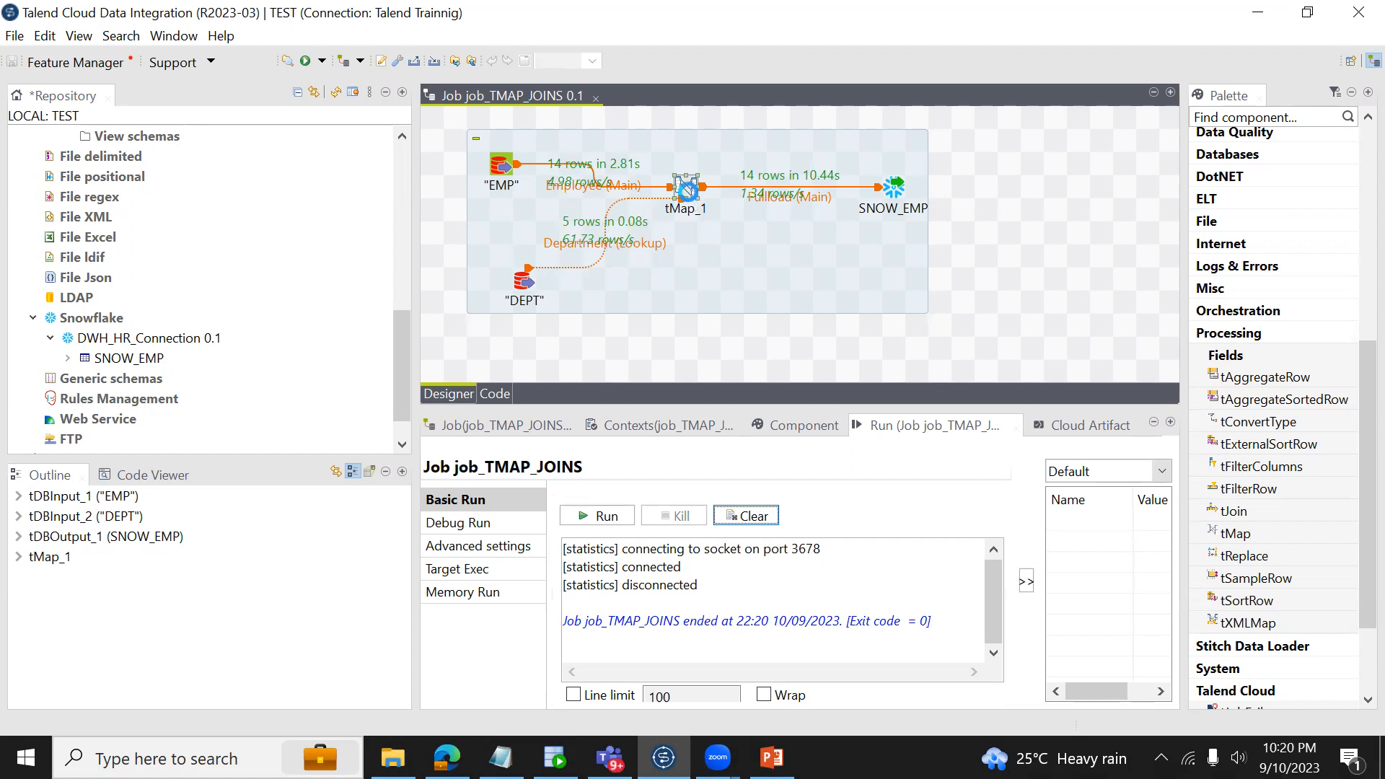
Step: Set the Department lookup model to Reload at each row (cache) in tMap_1 and rerun the job
double_click(689, 194)
left_click(335, 345)
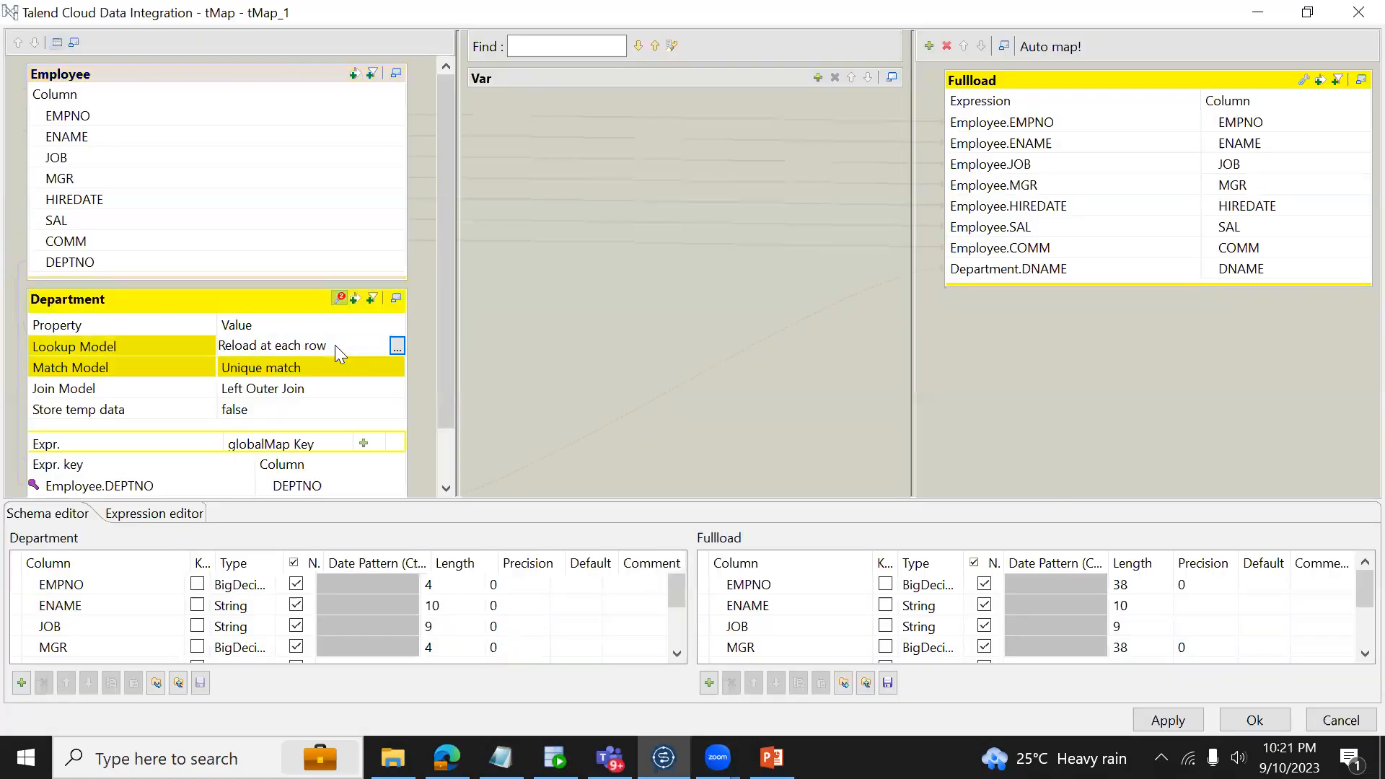
left_click(396, 346)
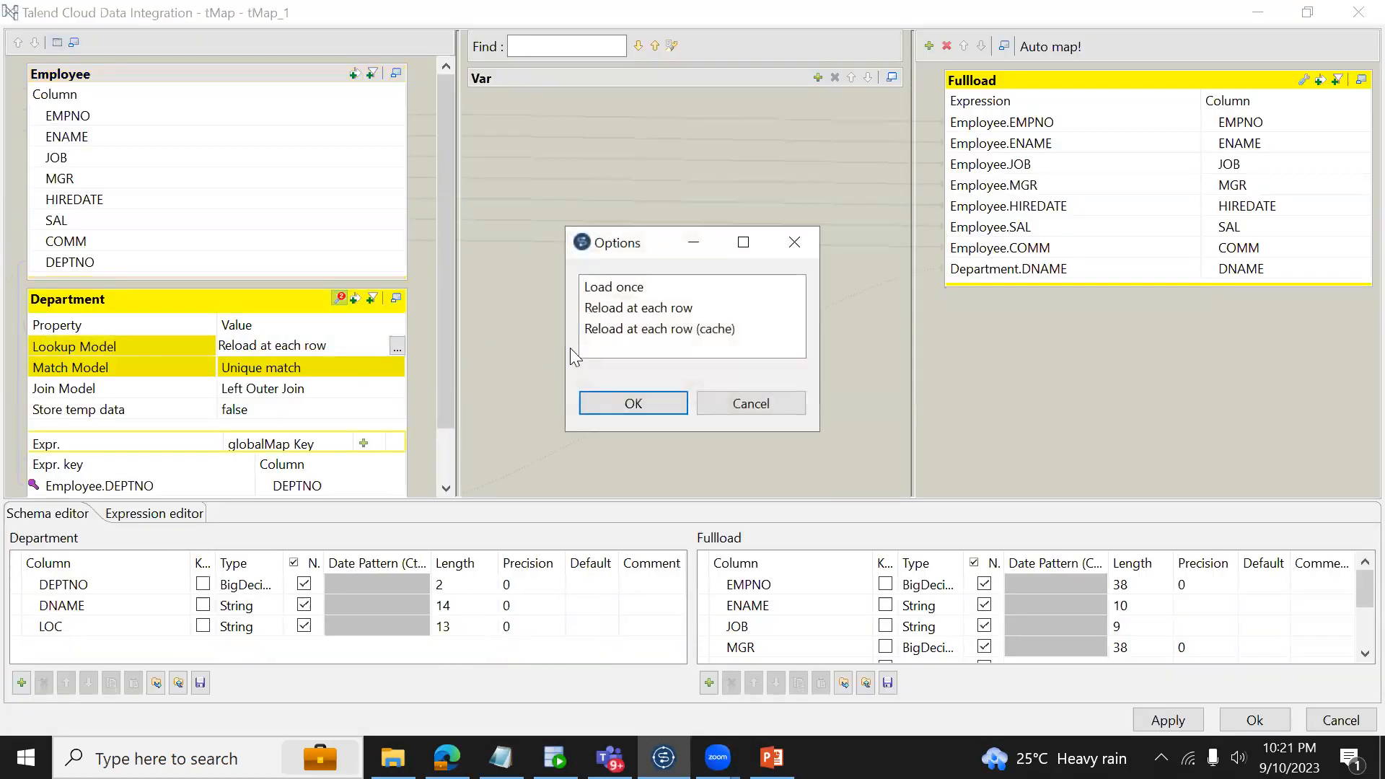
double_click(627, 328)
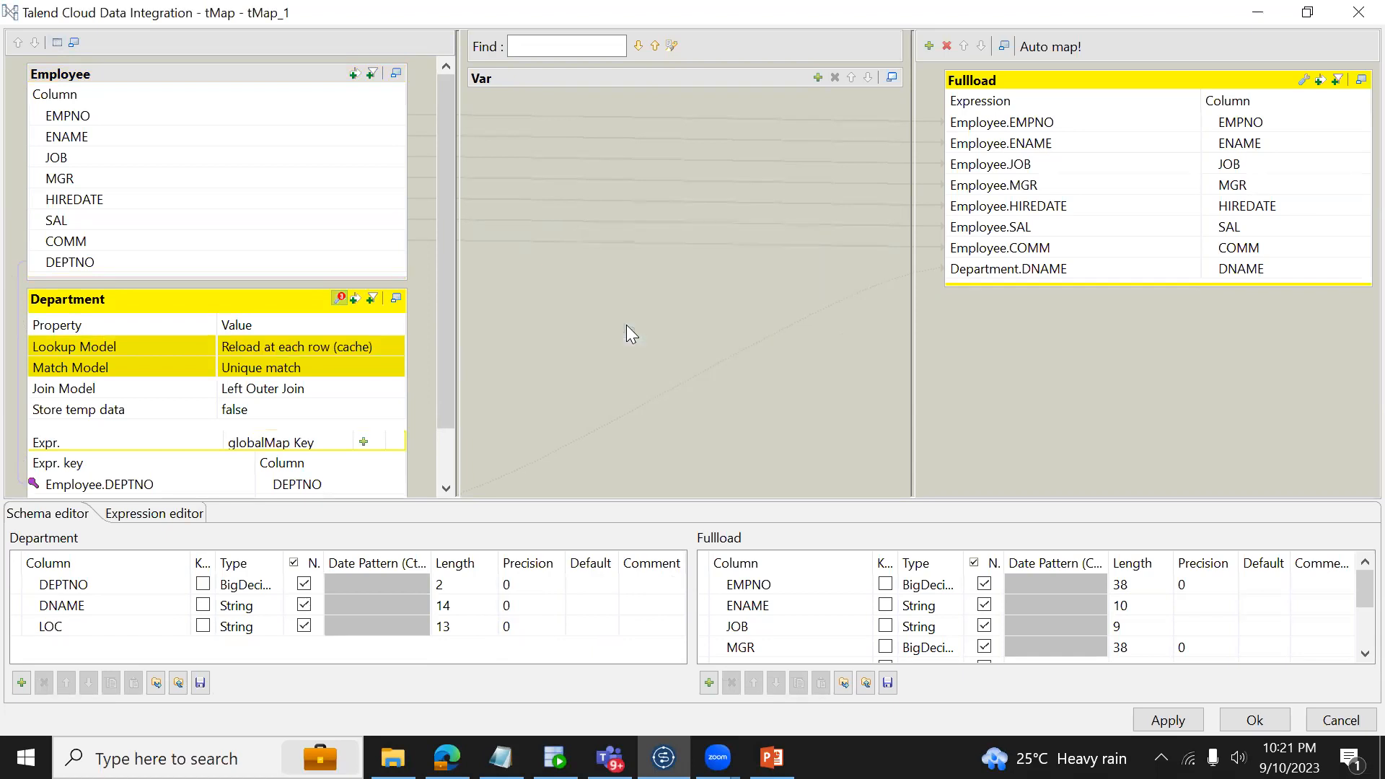
left_click(1255, 720)
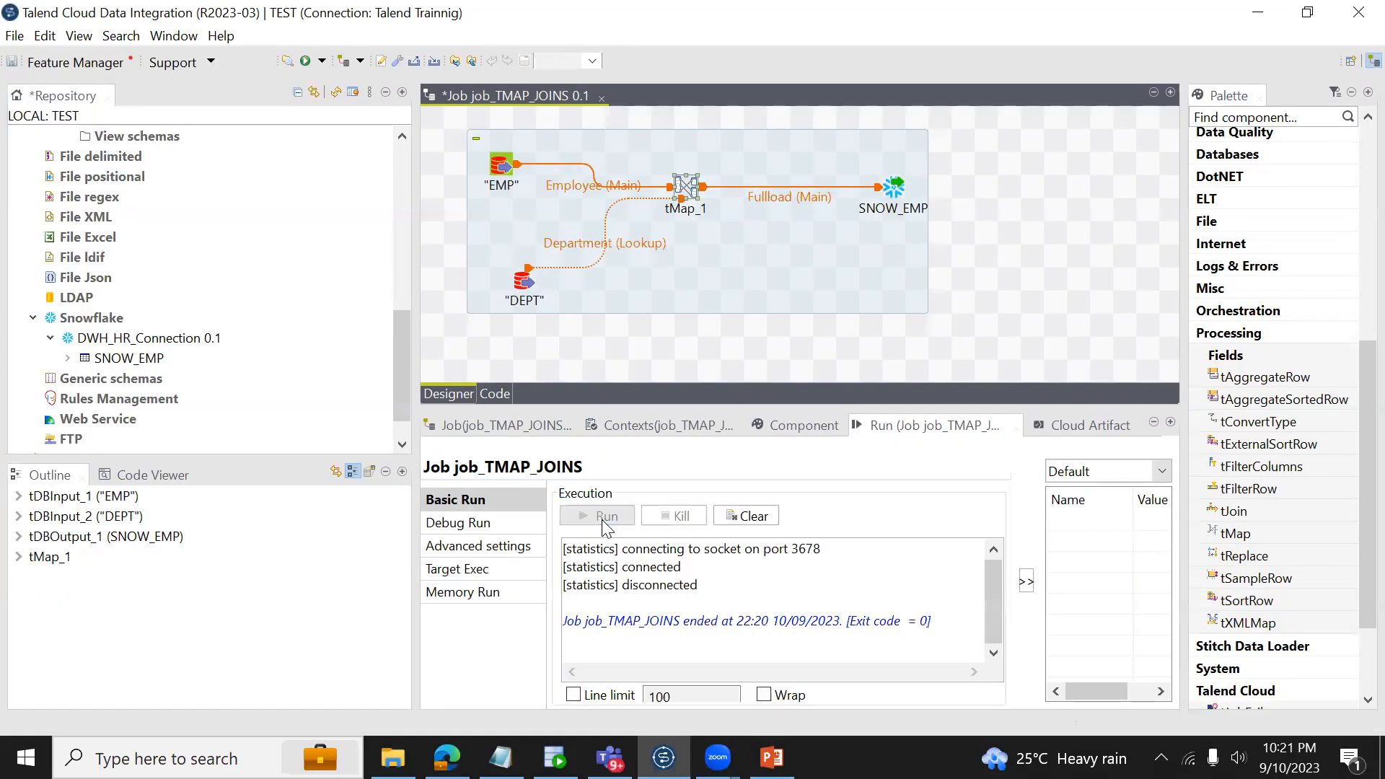
left_click(602, 520)
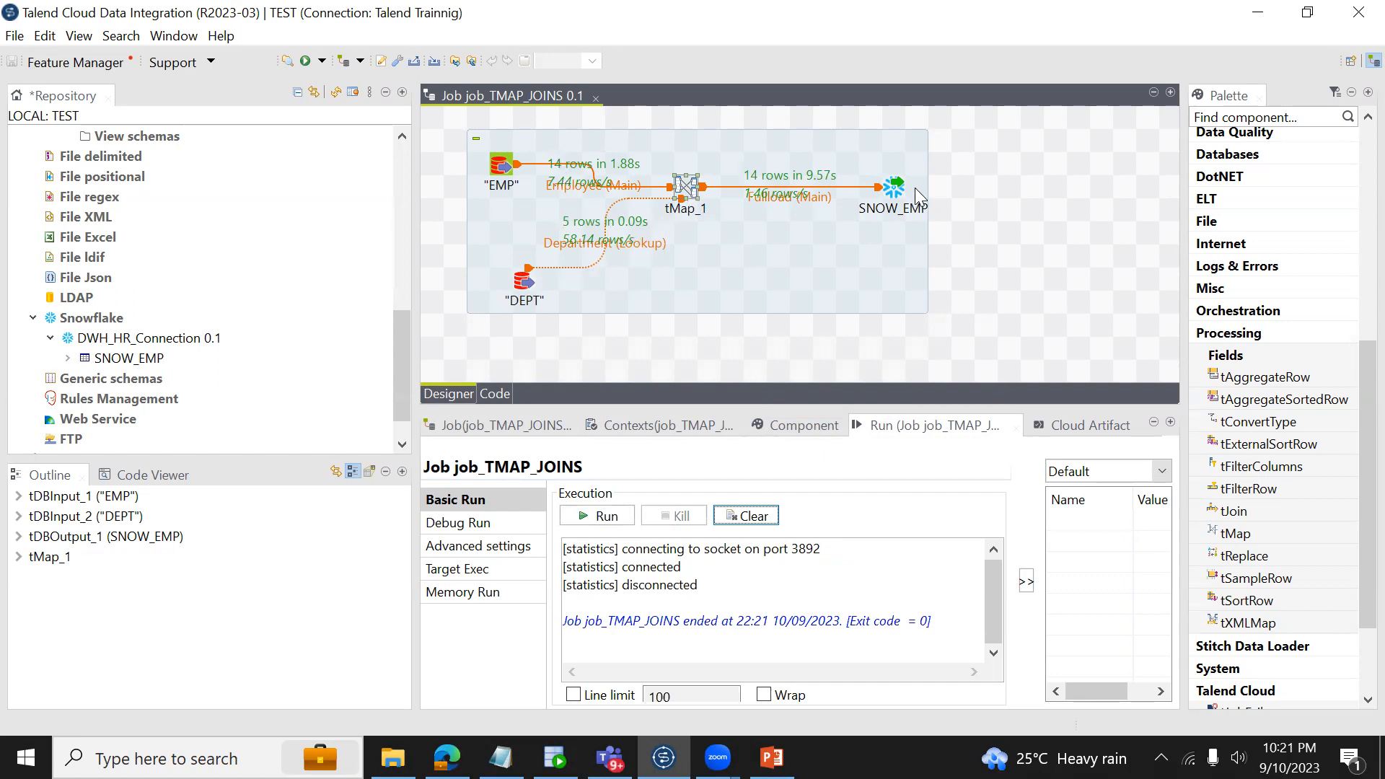
Step: Reopen the tMap_1 mapping and set the Department lookup model back to Load once
double_click(683, 187)
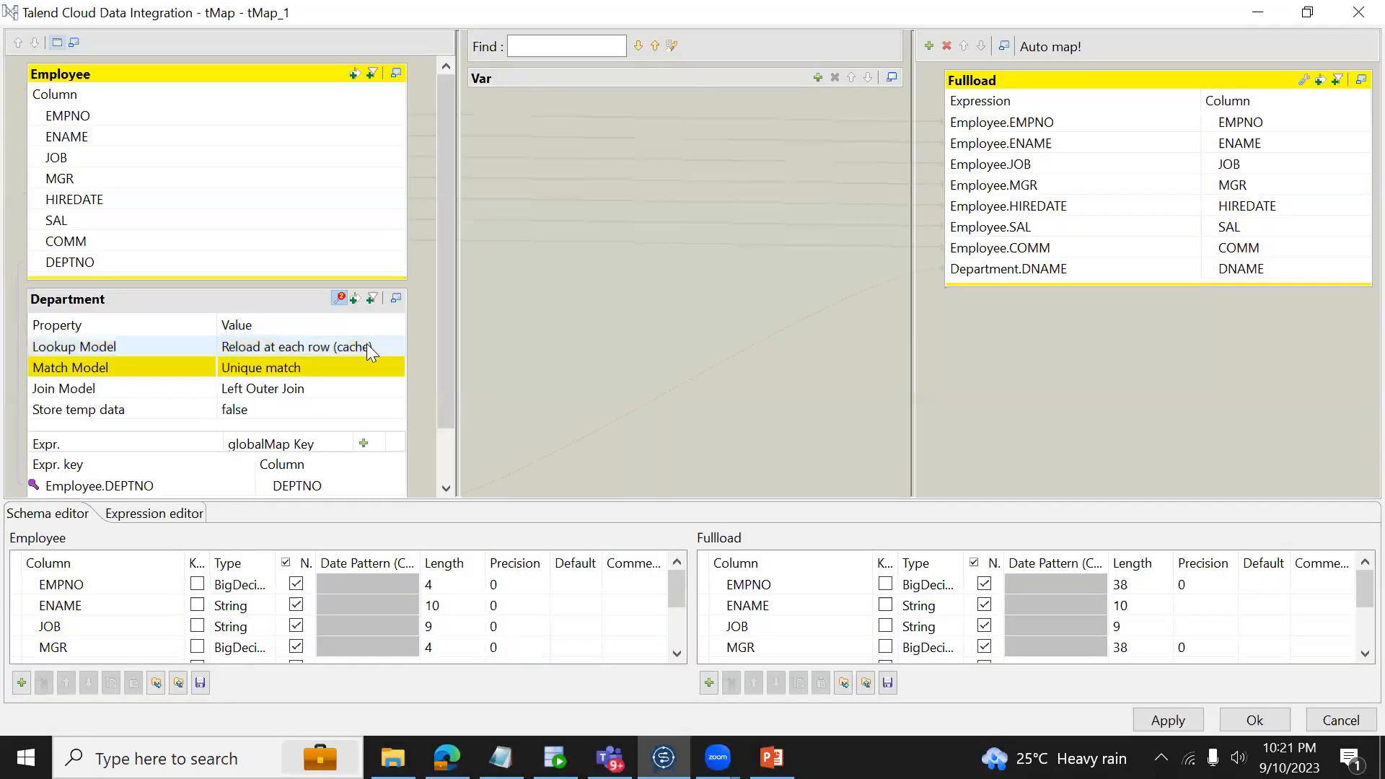
left_click(367, 346)
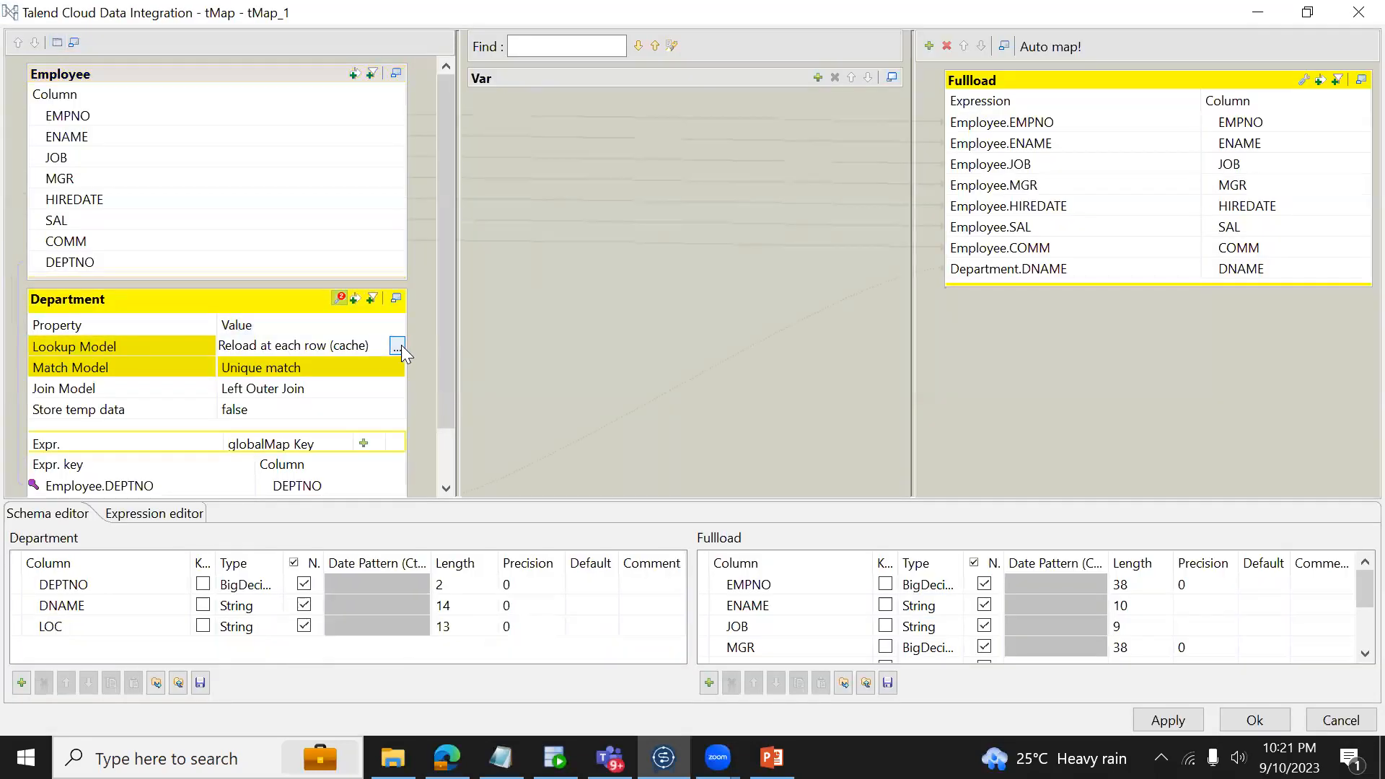
left_click(398, 346)
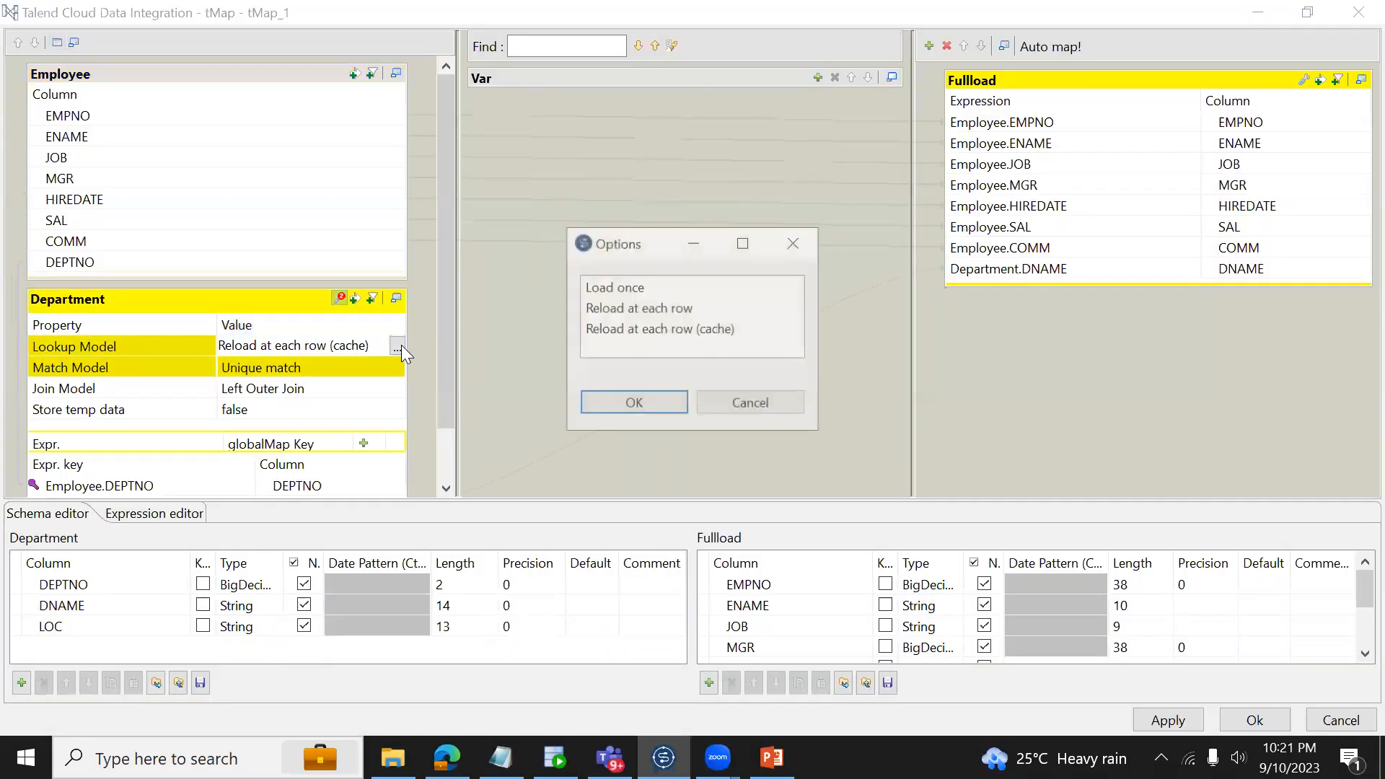
double_click(668, 309)
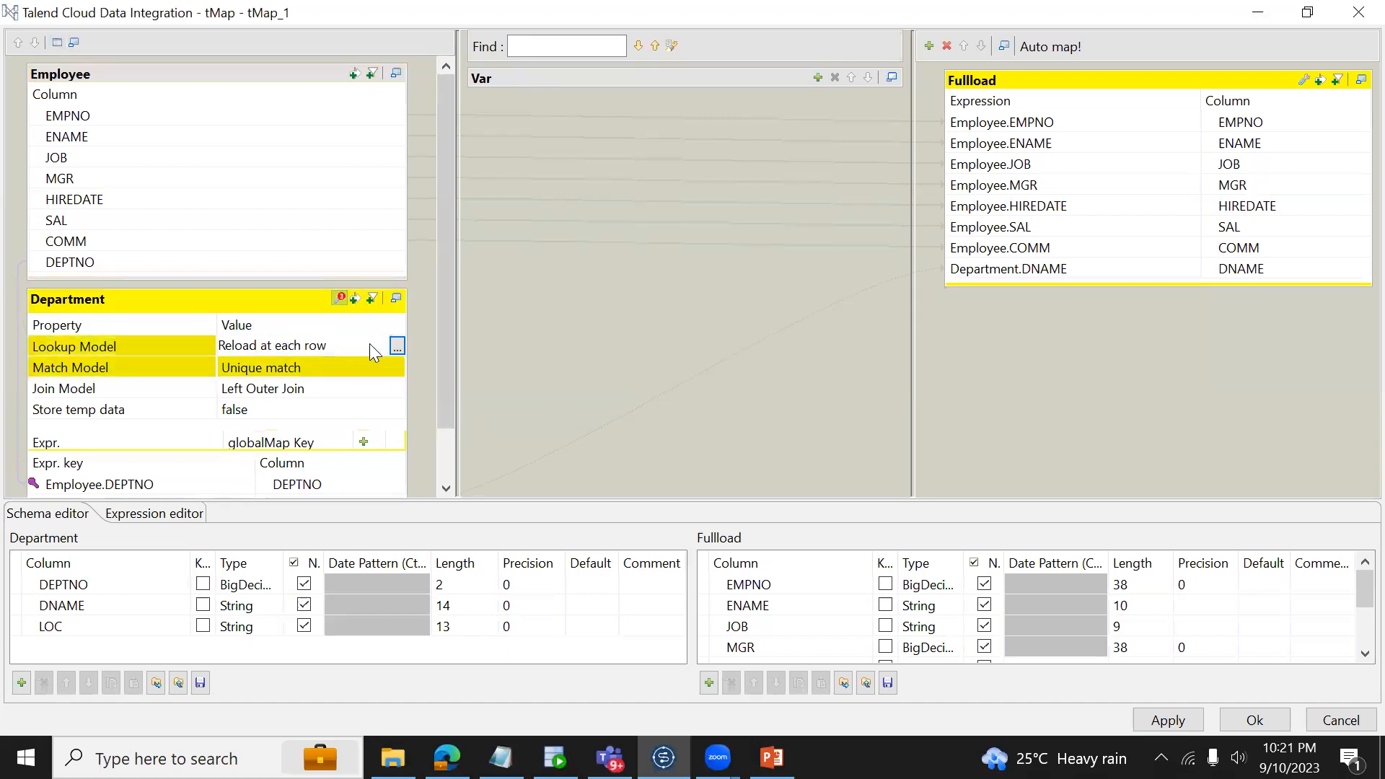
left_click(398, 346)
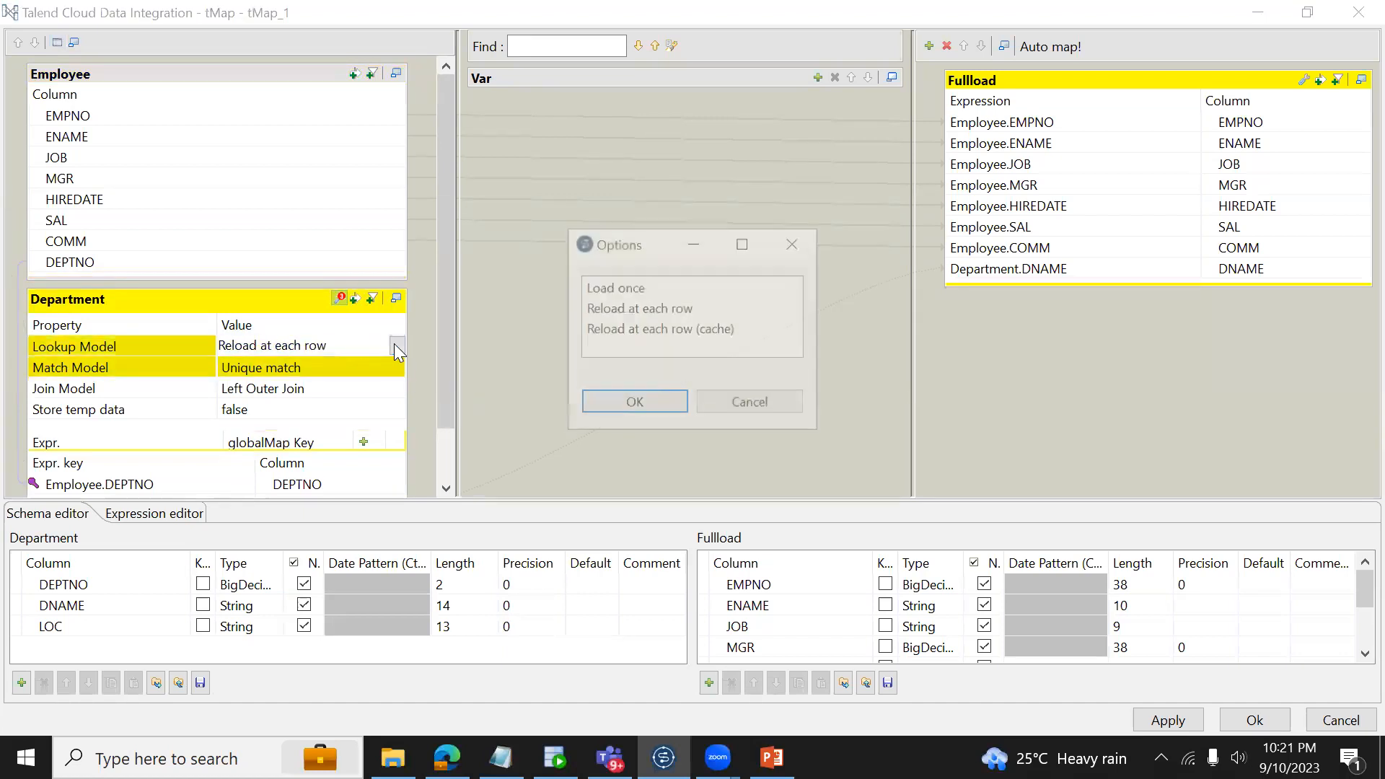
double_click(610, 288)
Step: Set Store temp data to true for the Department lookup in tMap_1
left_click(336, 414)
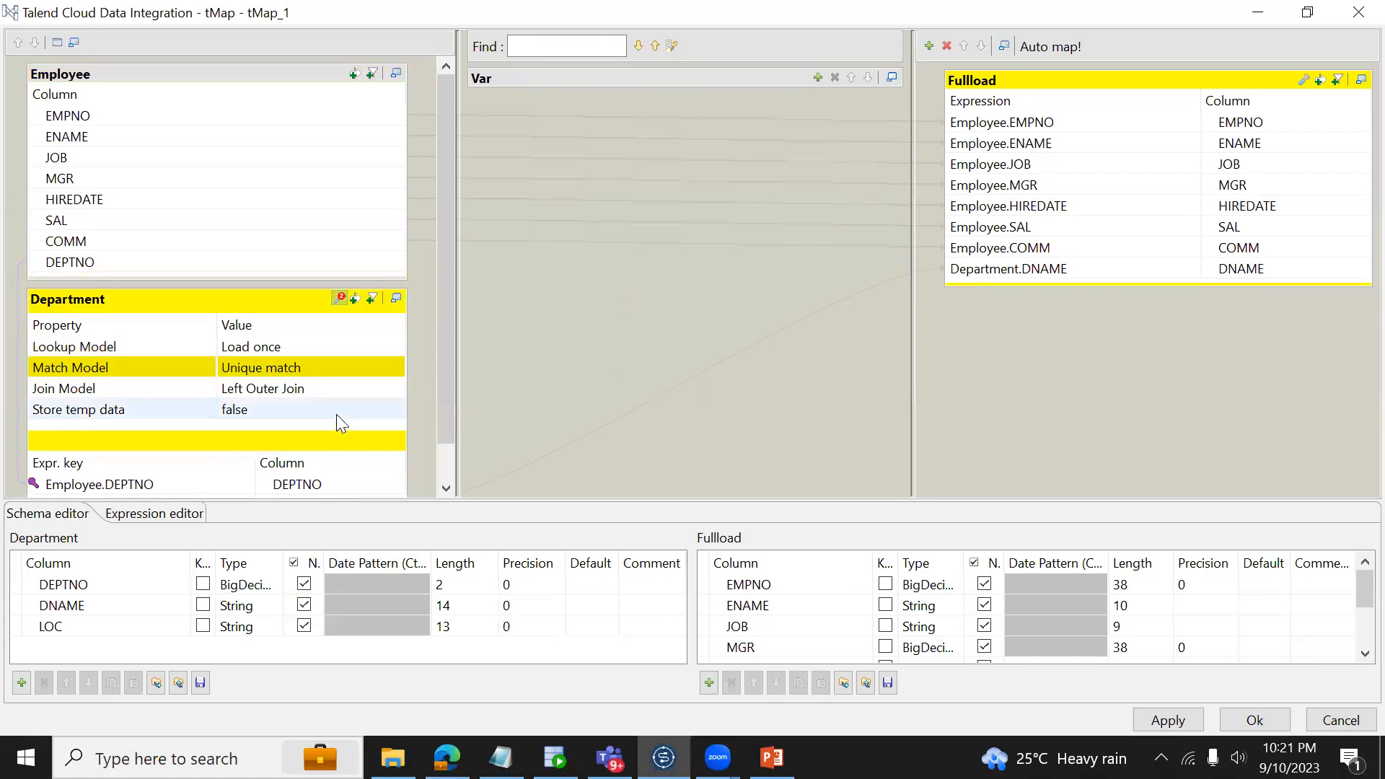
left_click(398, 409)
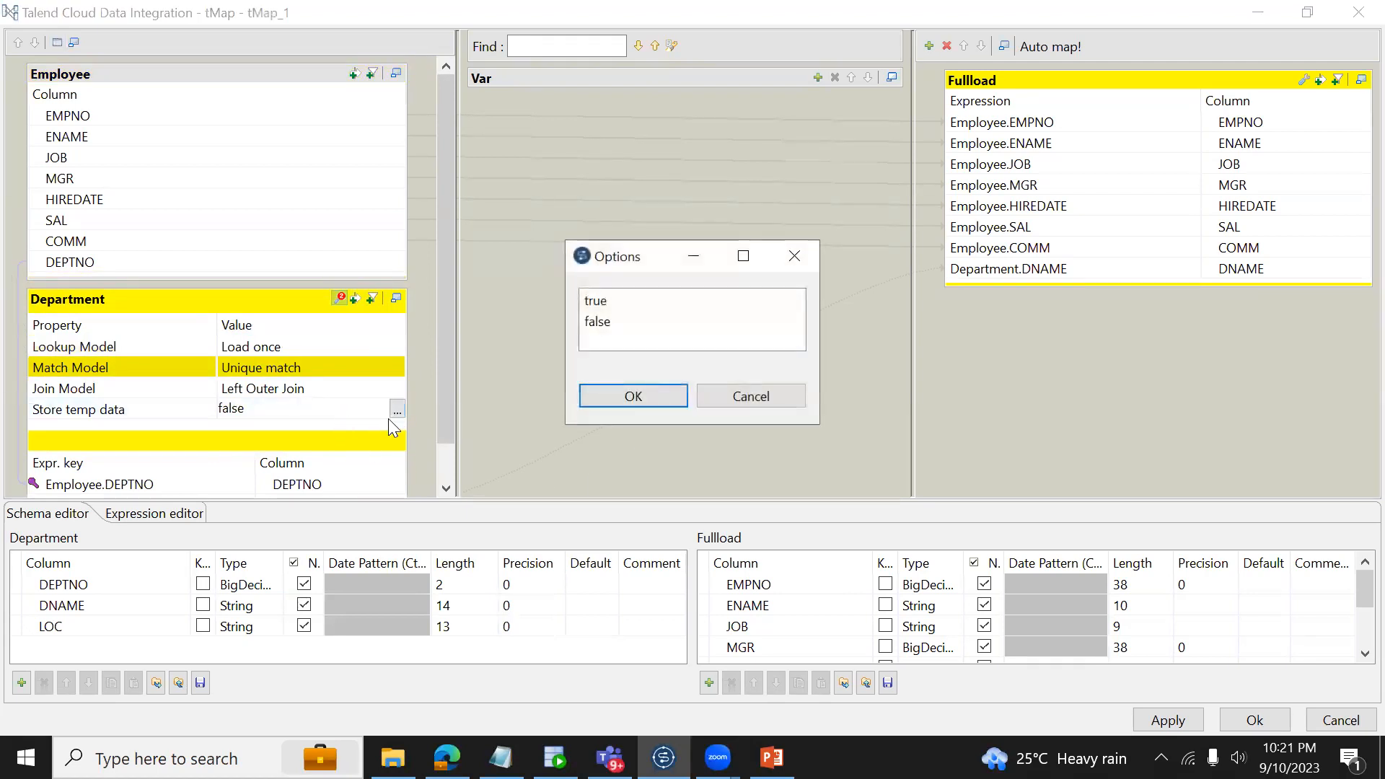
left_click(596, 302)
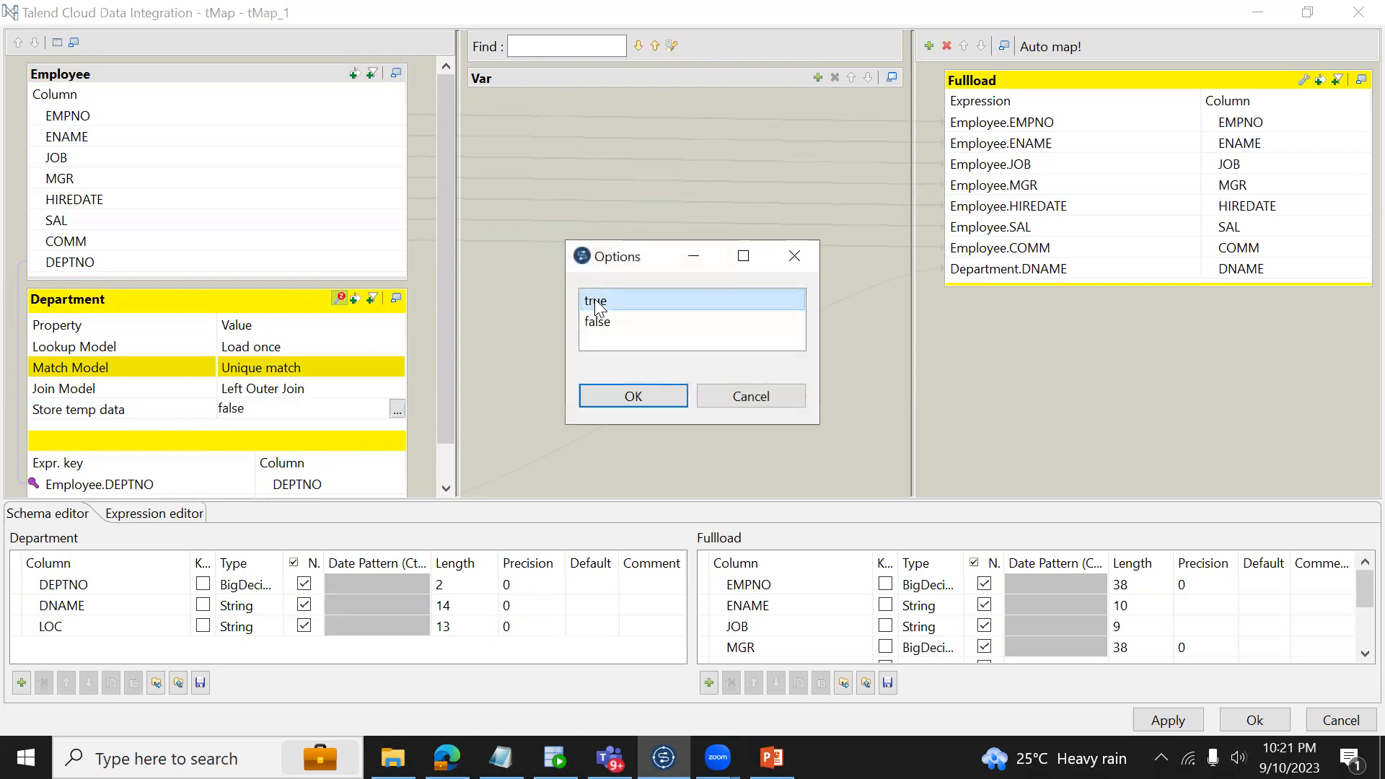
left_click(631, 397)
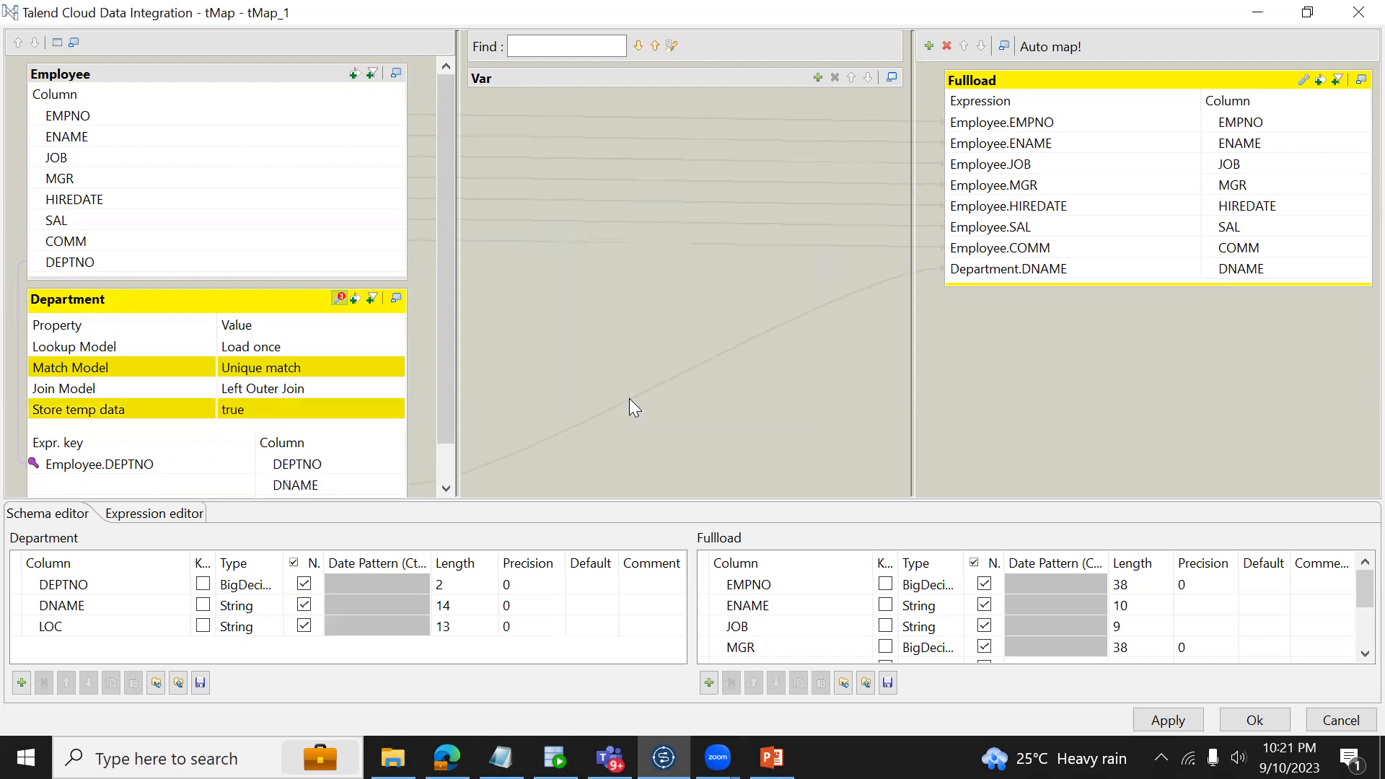
left_click(393, 412)
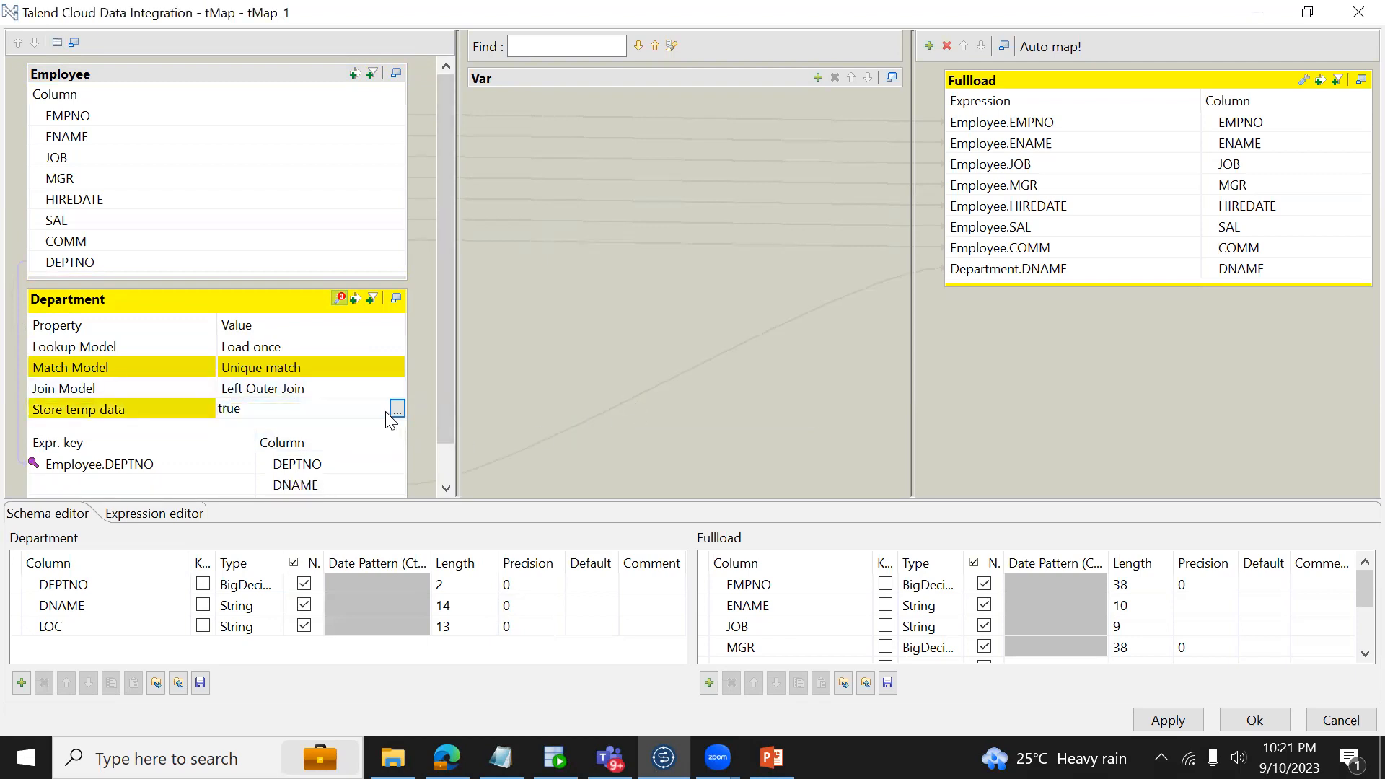
left_click(397, 409)
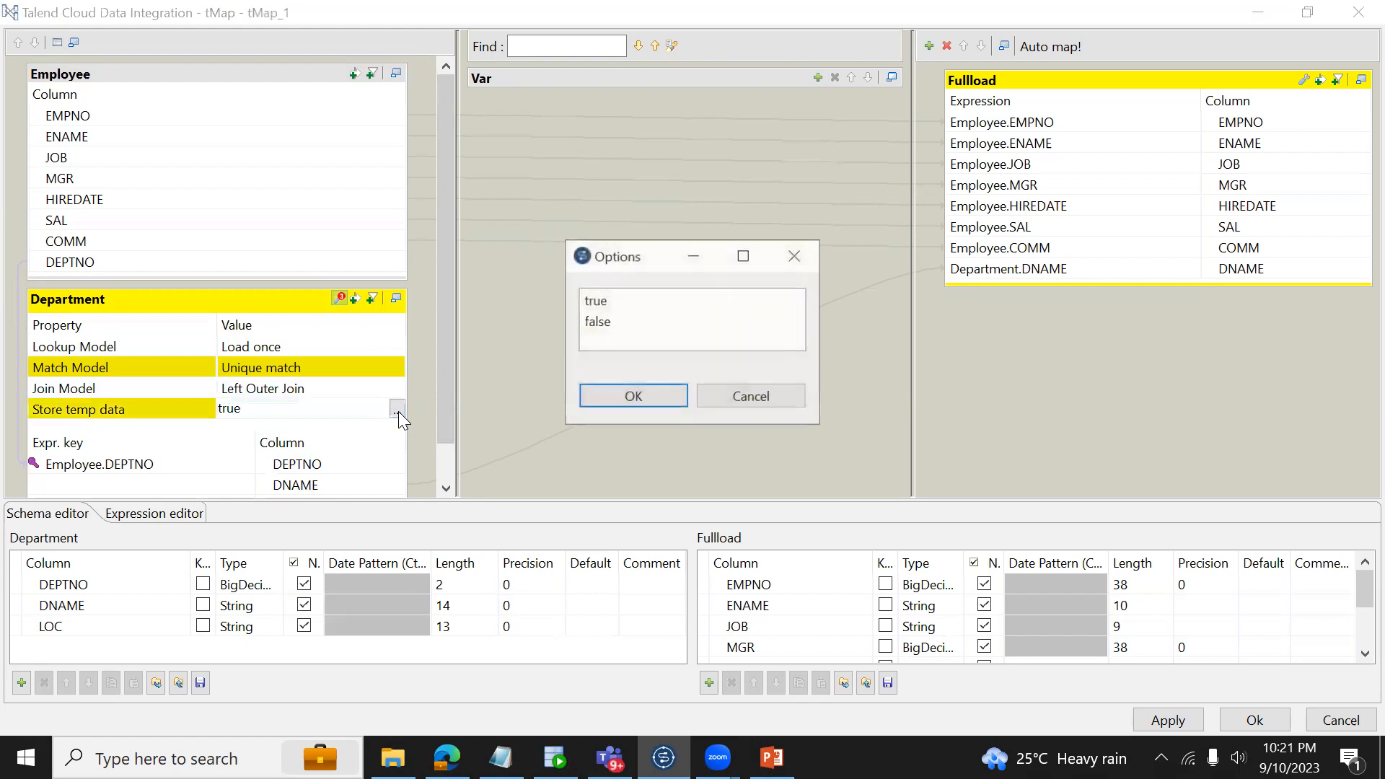
double_click(596, 306)
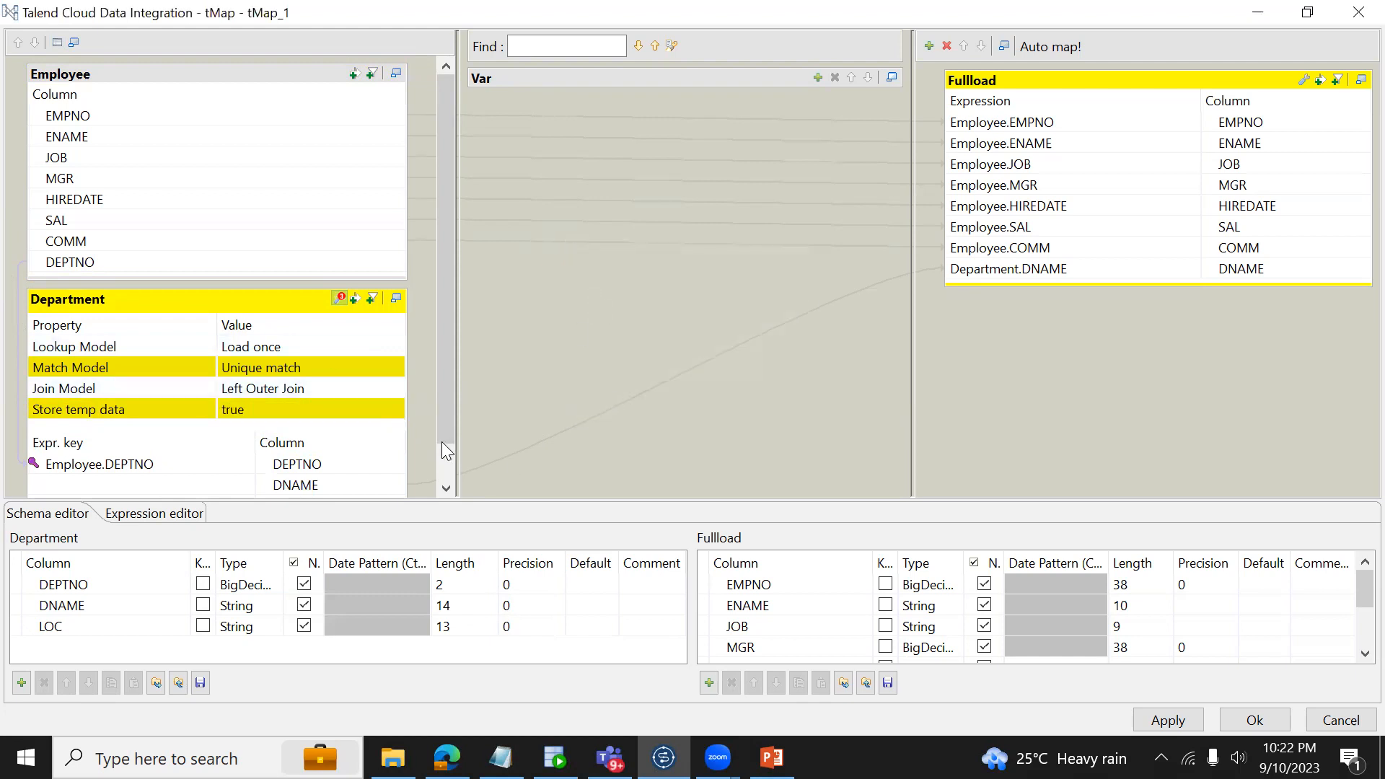
left_click(447, 757)
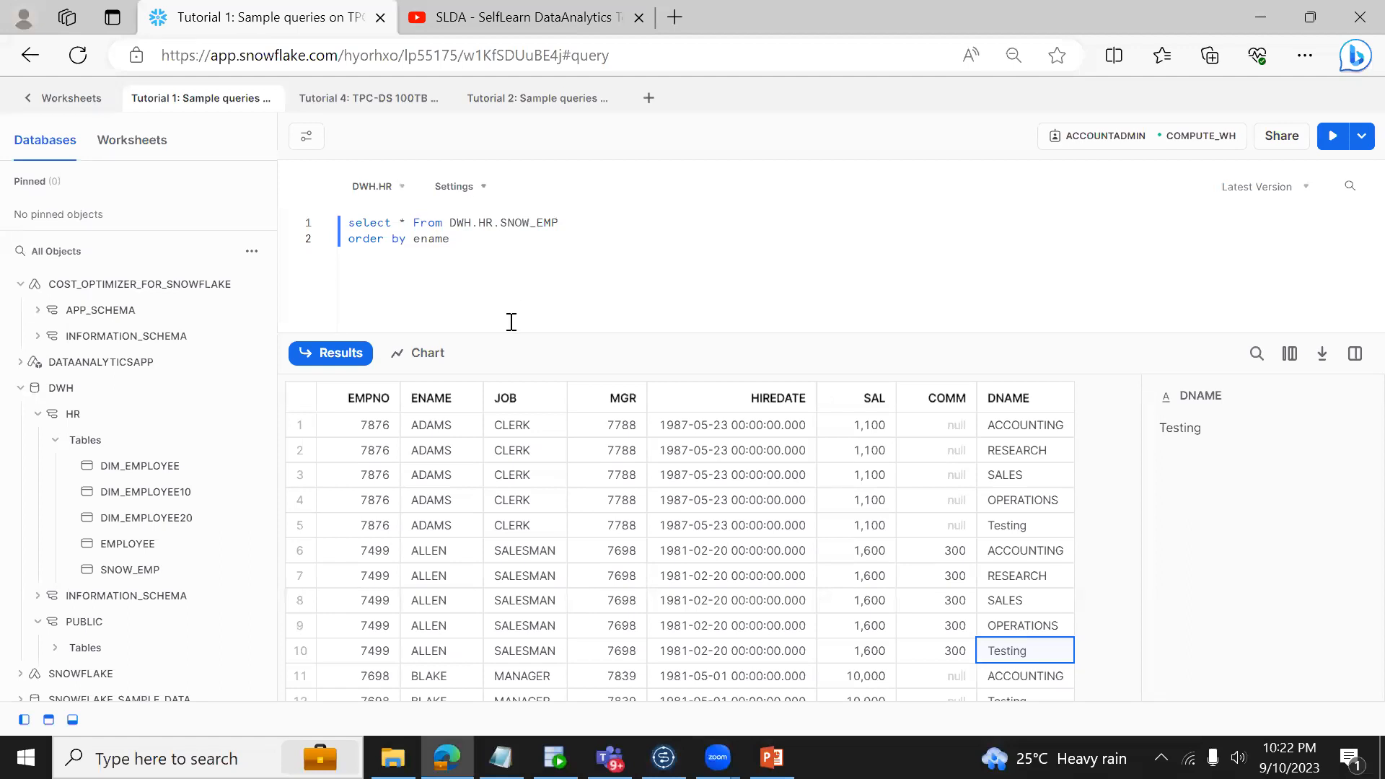
key("alt+Tab")
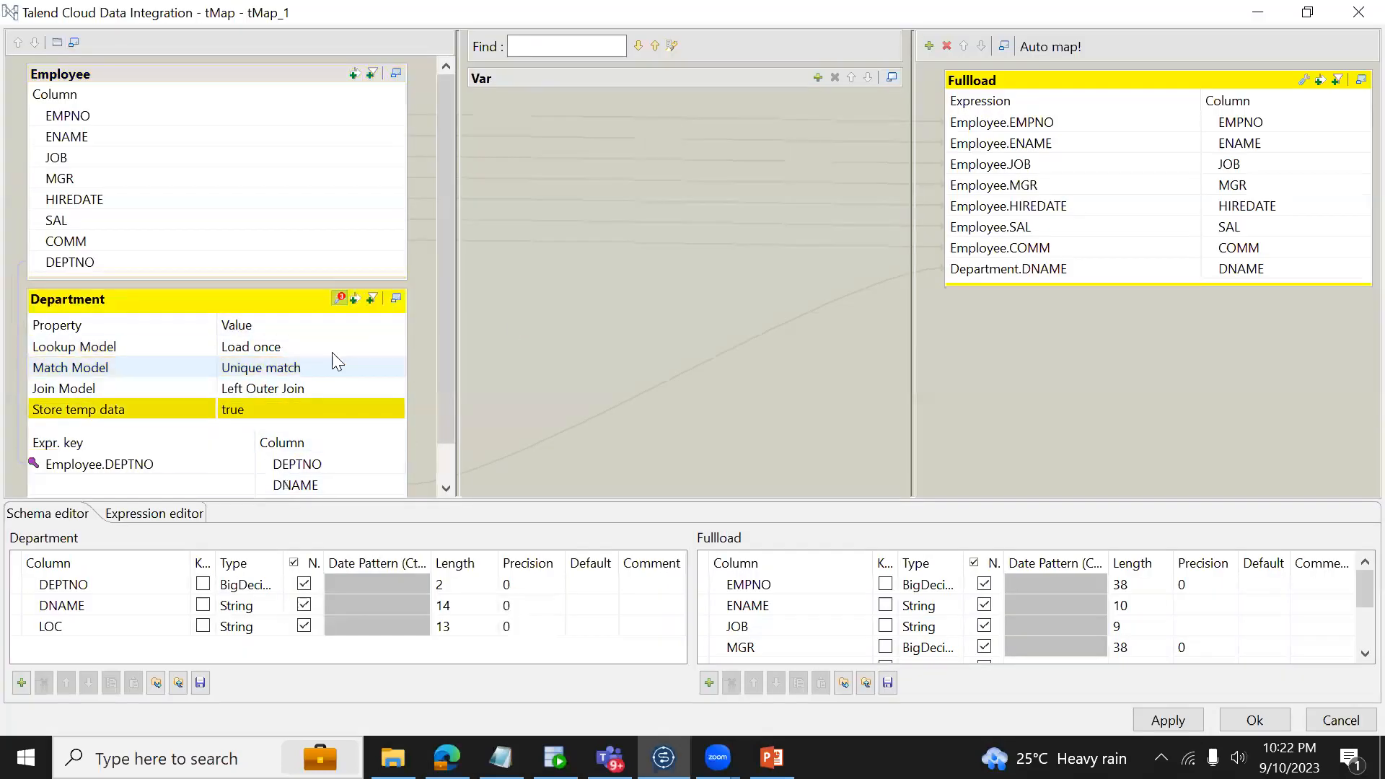
Step: Set Store temp data back to false for the Department lookup in tMap_1
left_click(244, 410)
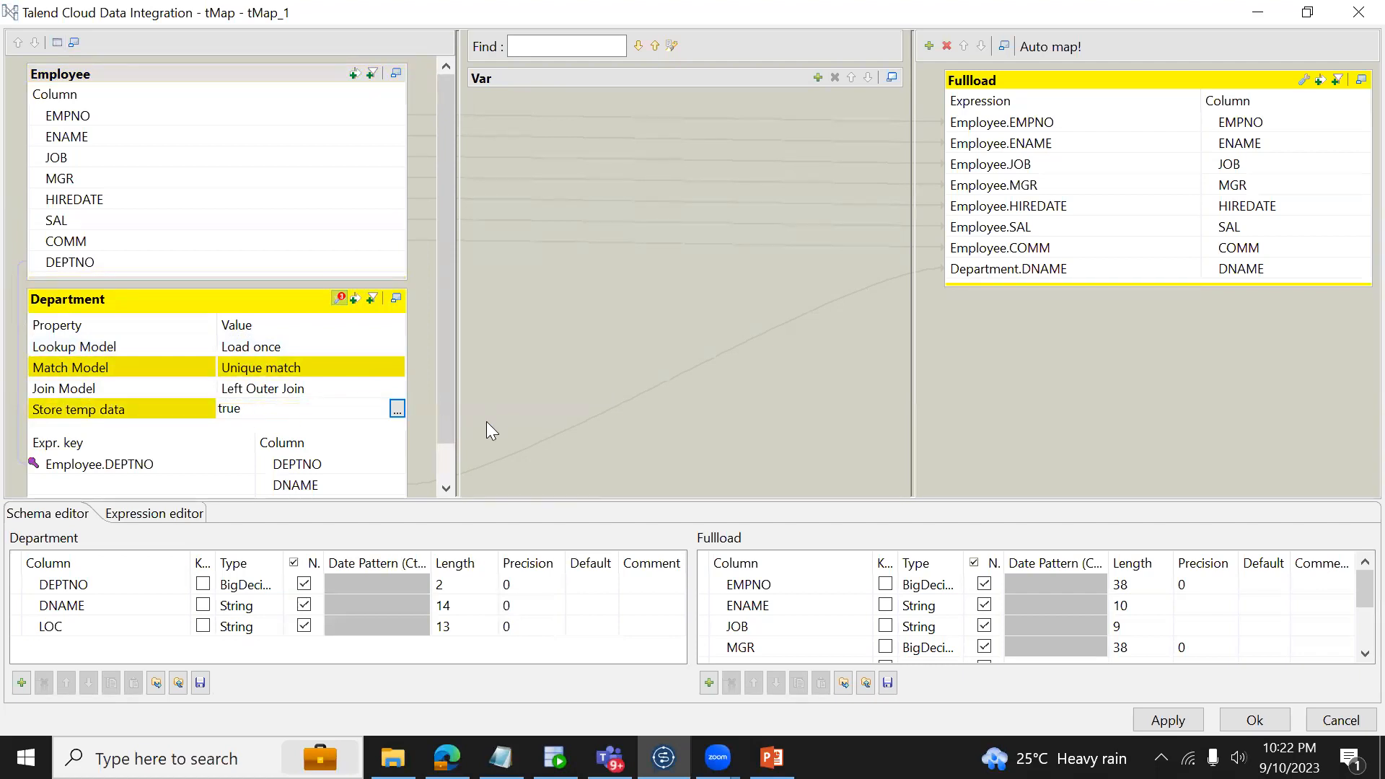
left_click(397, 408)
double_click(600, 322)
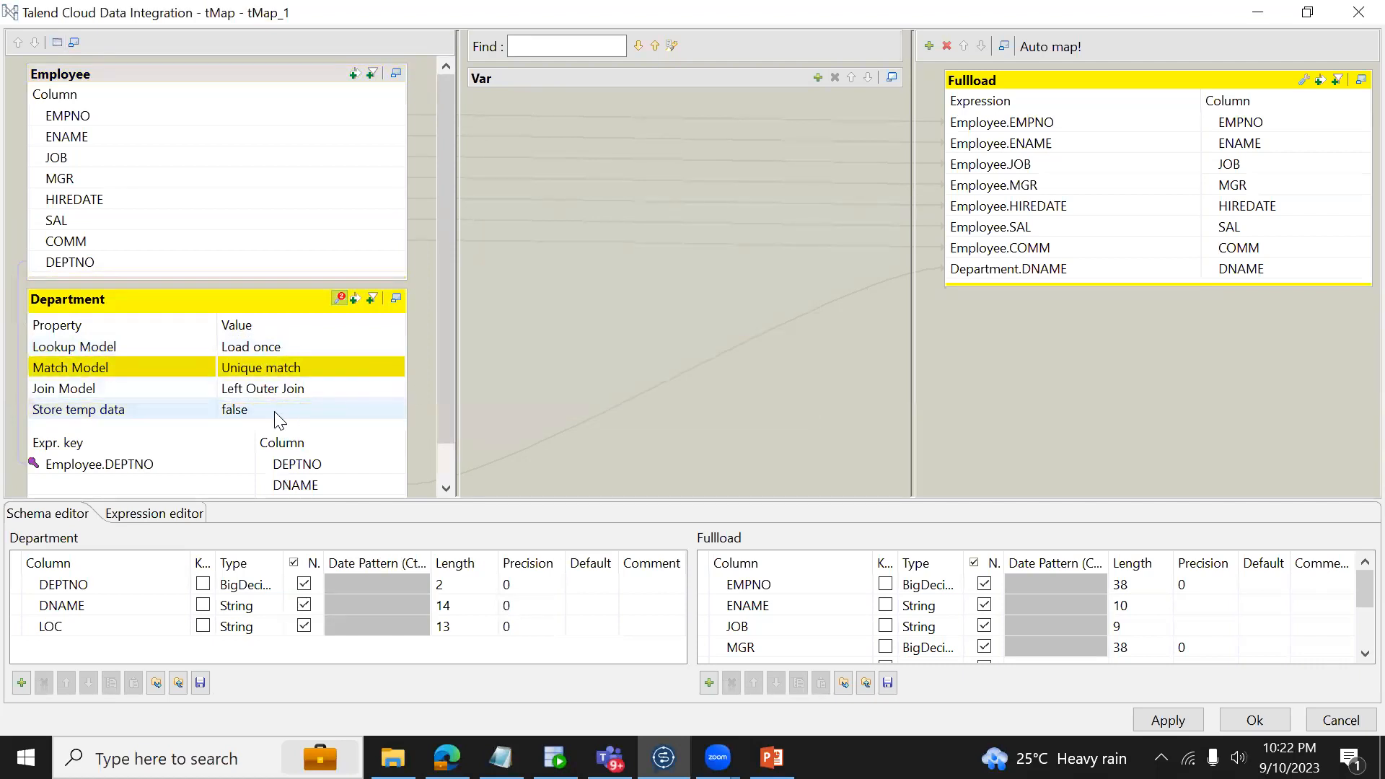
Step: Set Store temp data to true for the Department lookup in tMap_1 and run the job
left_click(352, 412)
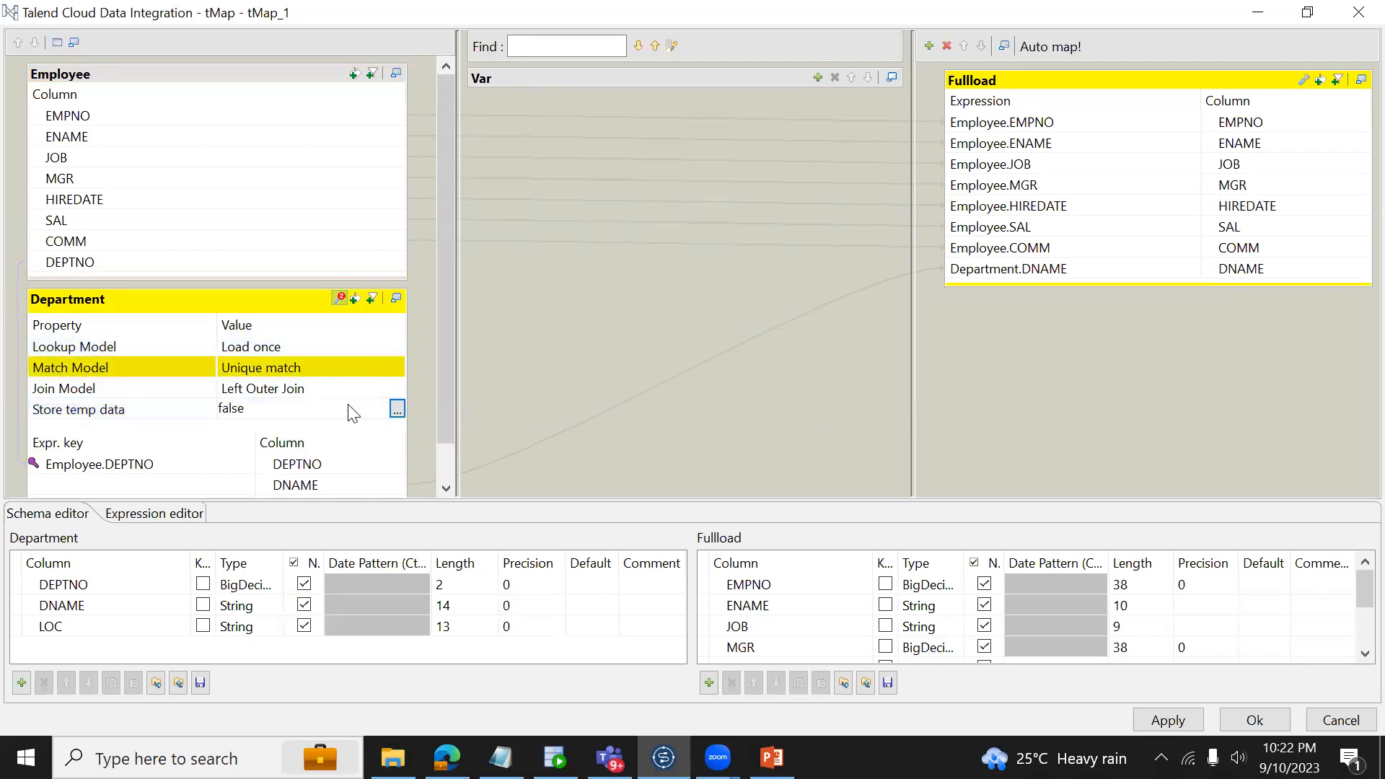
left_click(396, 409)
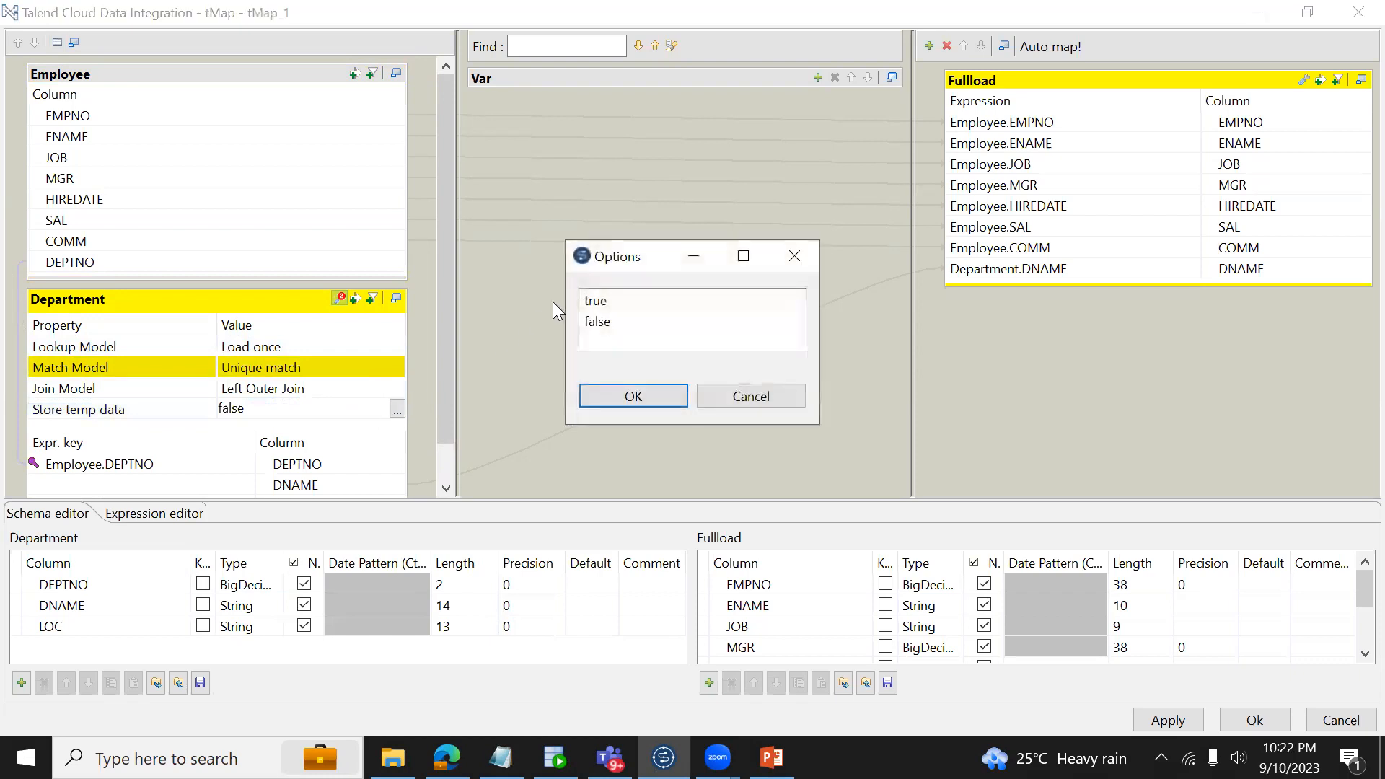
double_click(602, 302)
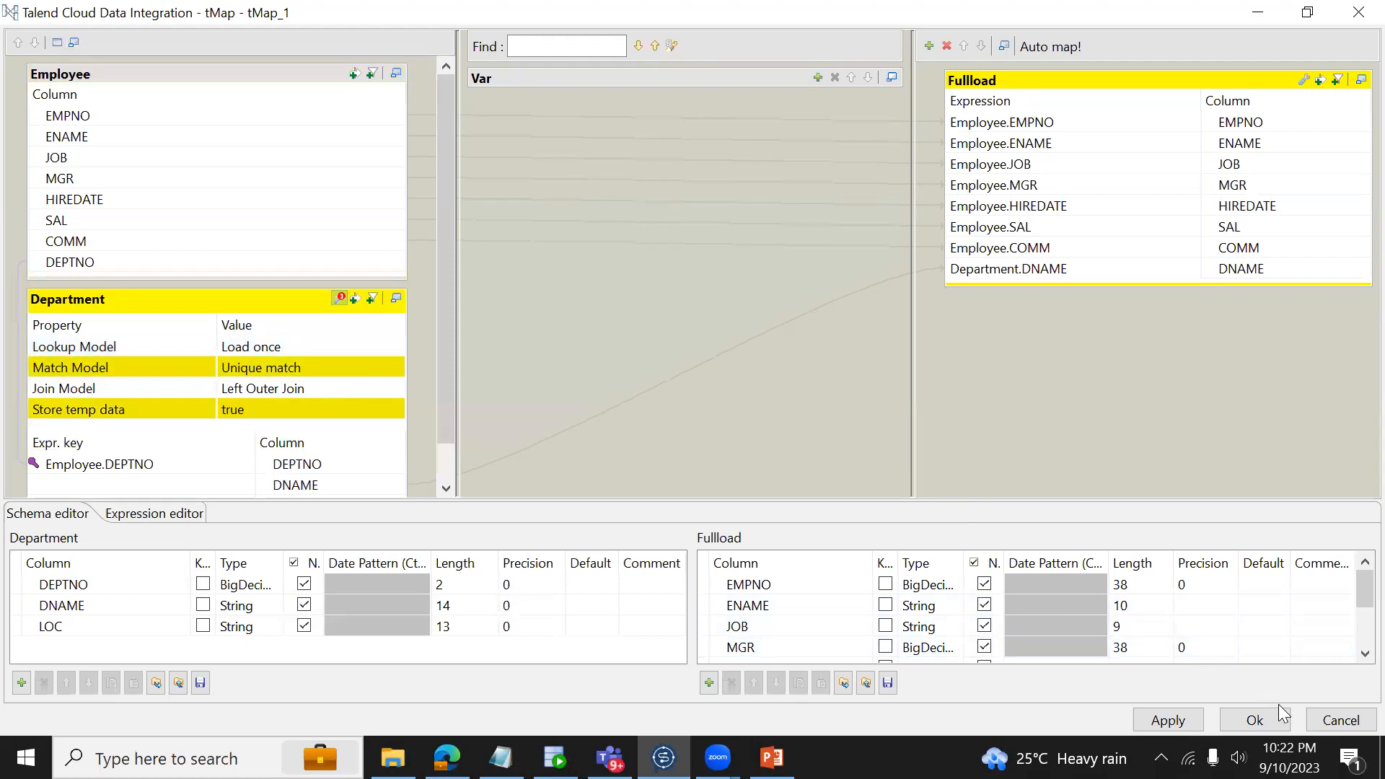
left_click(1255, 720)
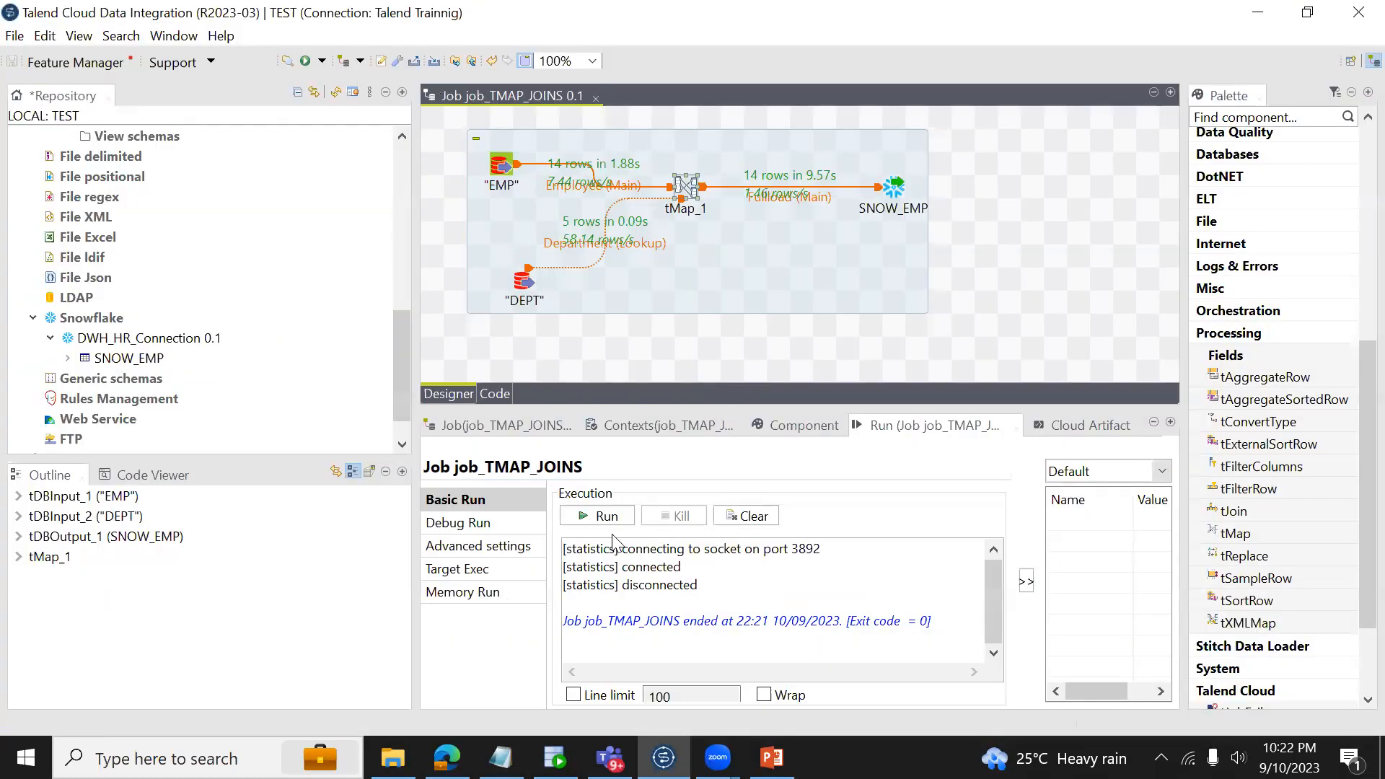
left_click(600, 516)
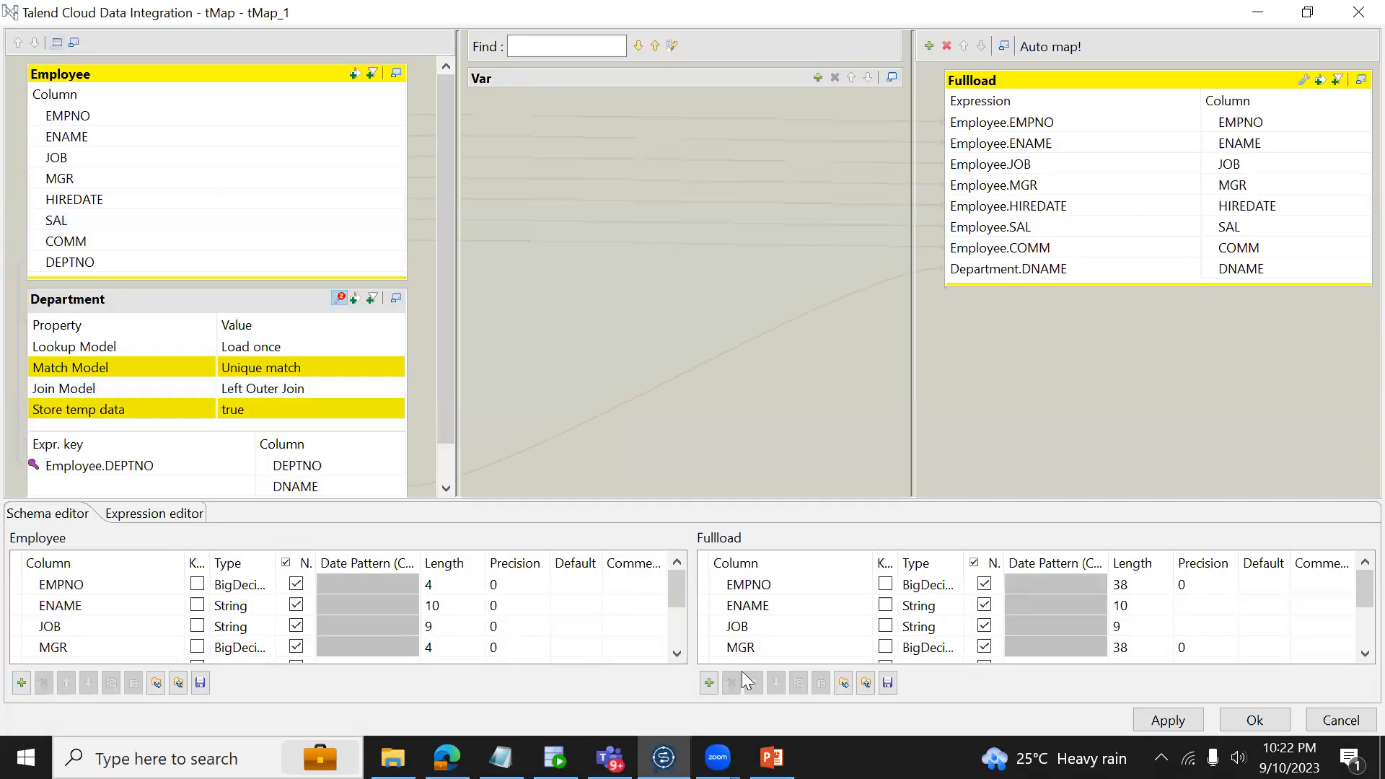
left_click(1252, 720)
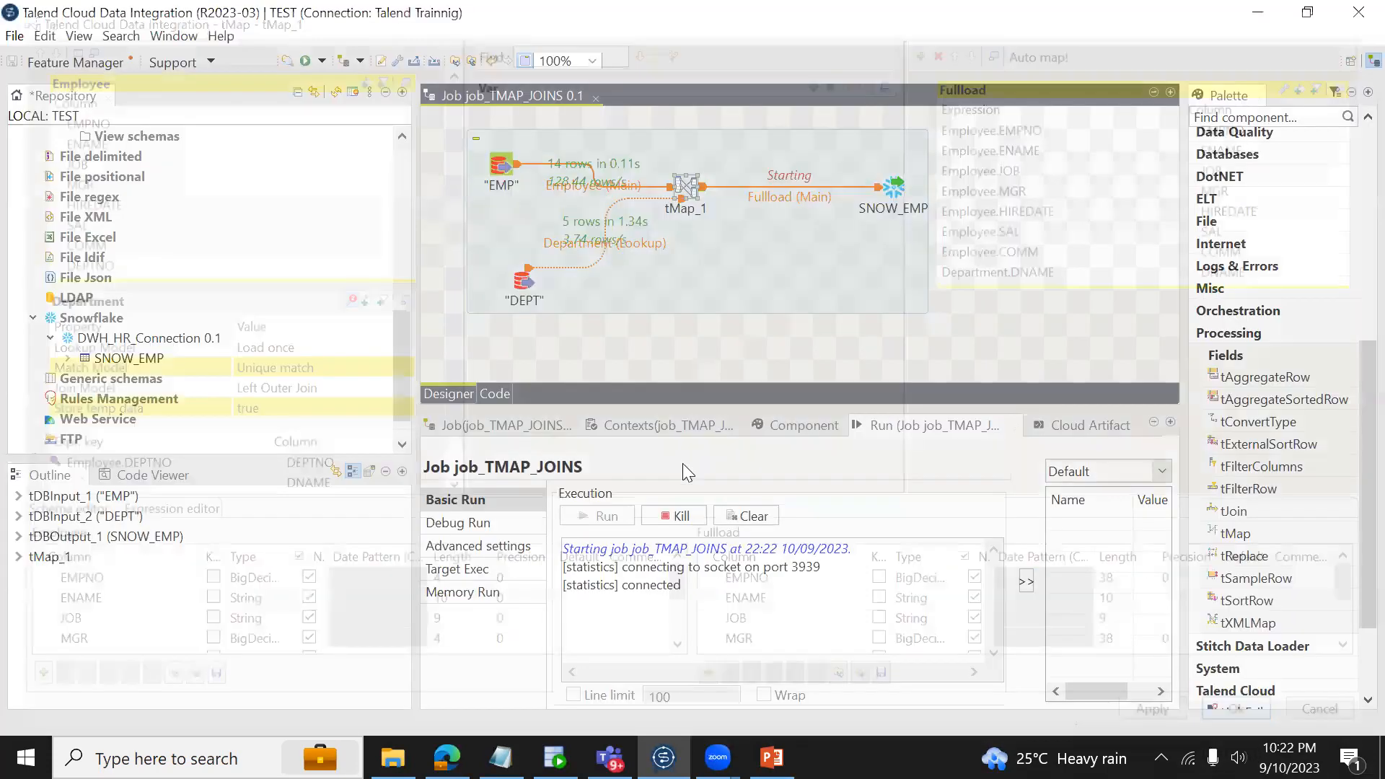
Step: Switch to Snowflake in the browser and show the Query History for the last day
left_click(446, 757)
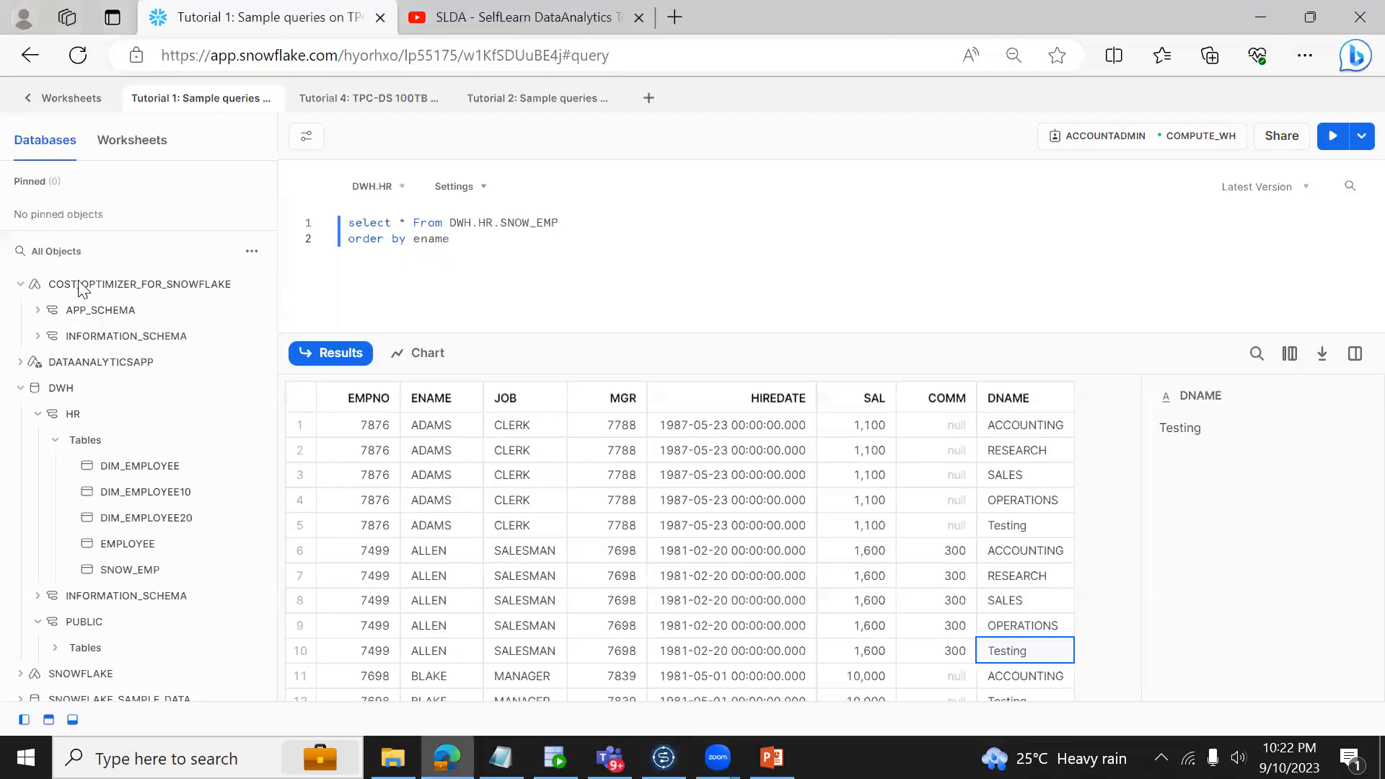
left_click(46, 101)
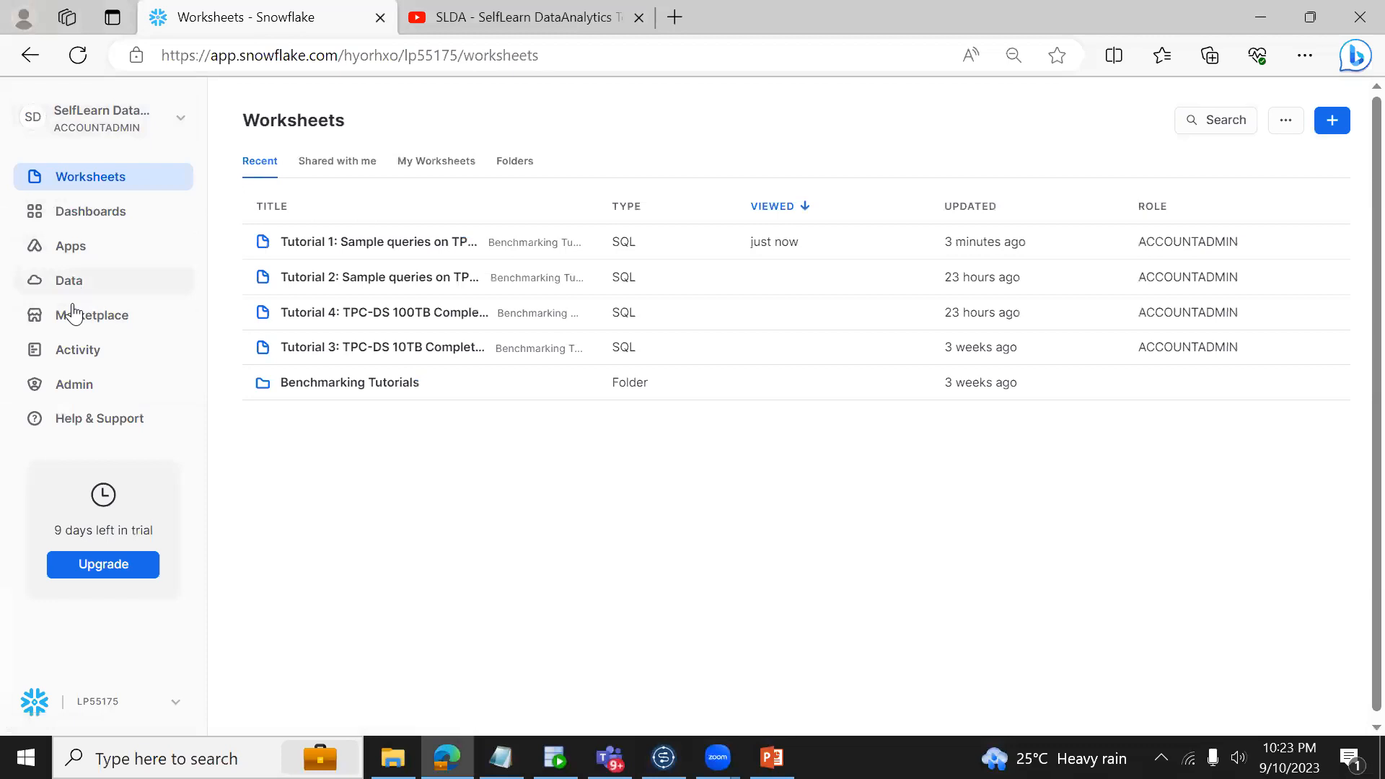
left_click(92, 349)
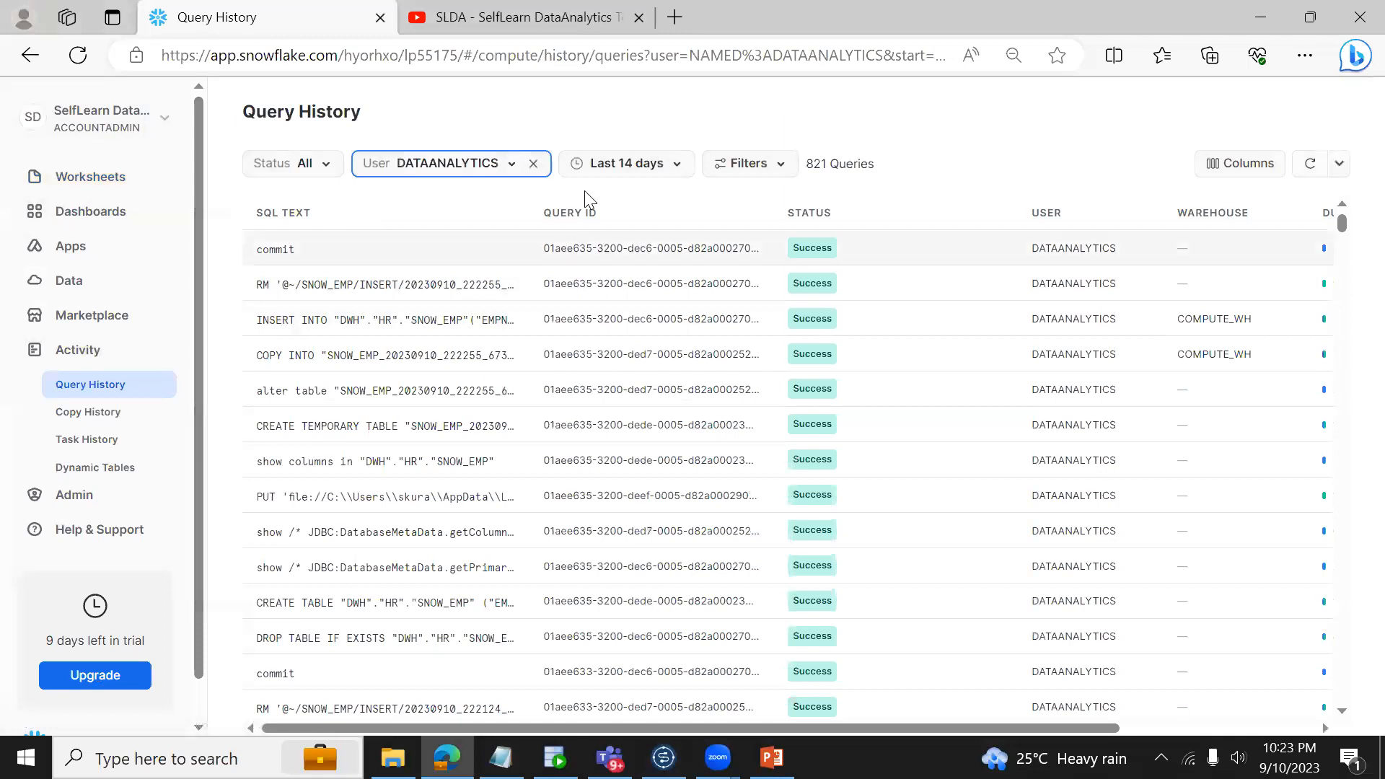
left_click(629, 171)
left_click(624, 242)
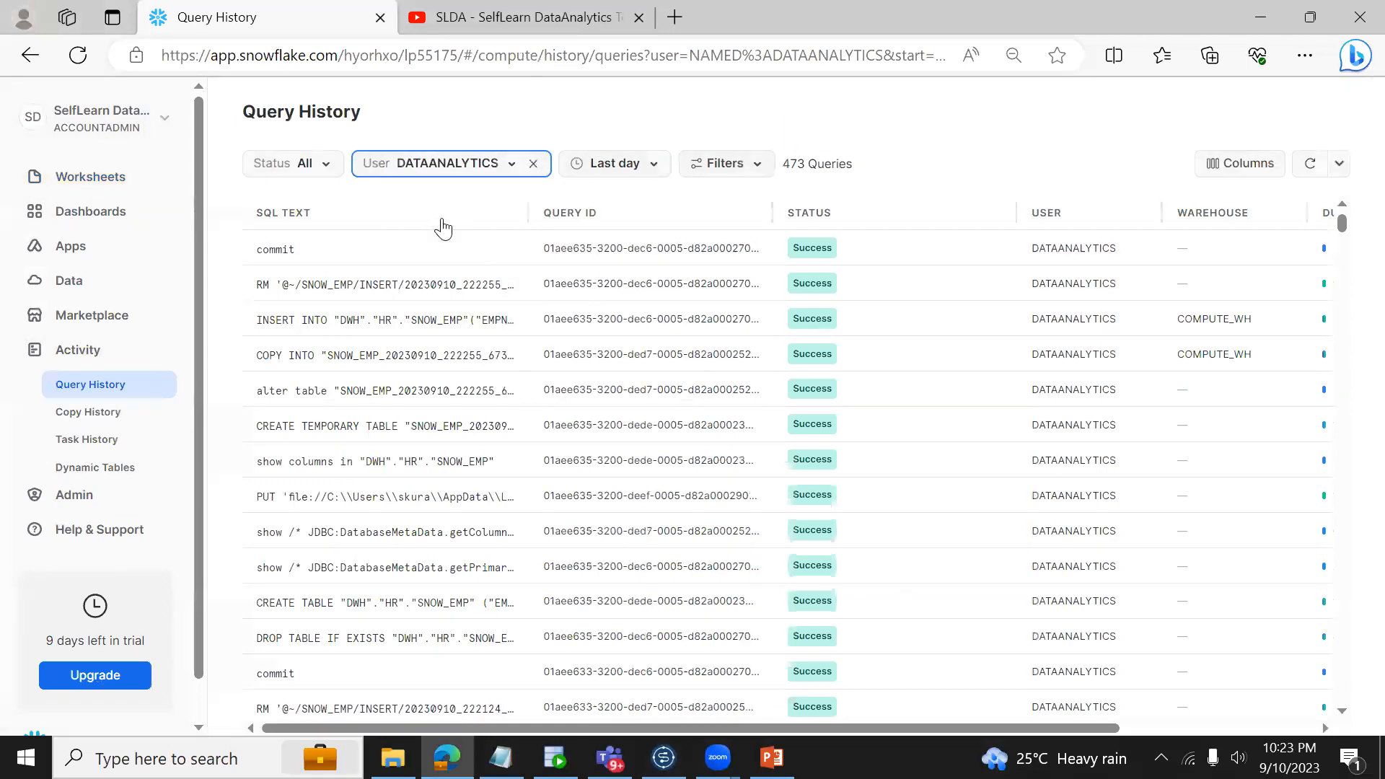
Step: Refresh the query history and examine the SQL text of the latest SNOW_EMP load statements, including the temporary table creation and COPY INTO
mouse_move(386, 380)
left_click_drag(1340, 226, 1340, 231)
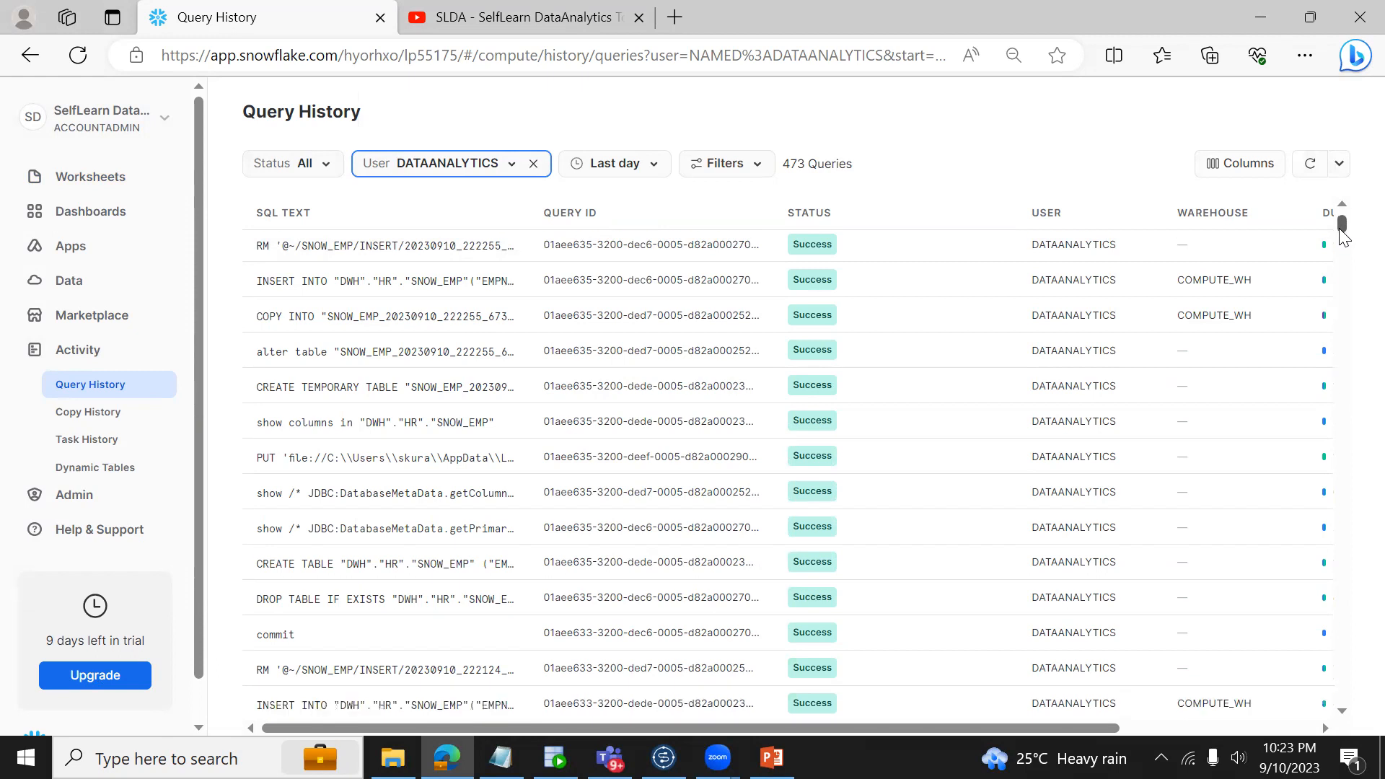
mouse_move(359, 605)
mouse_move(326, 469)
left_click(1310, 168)
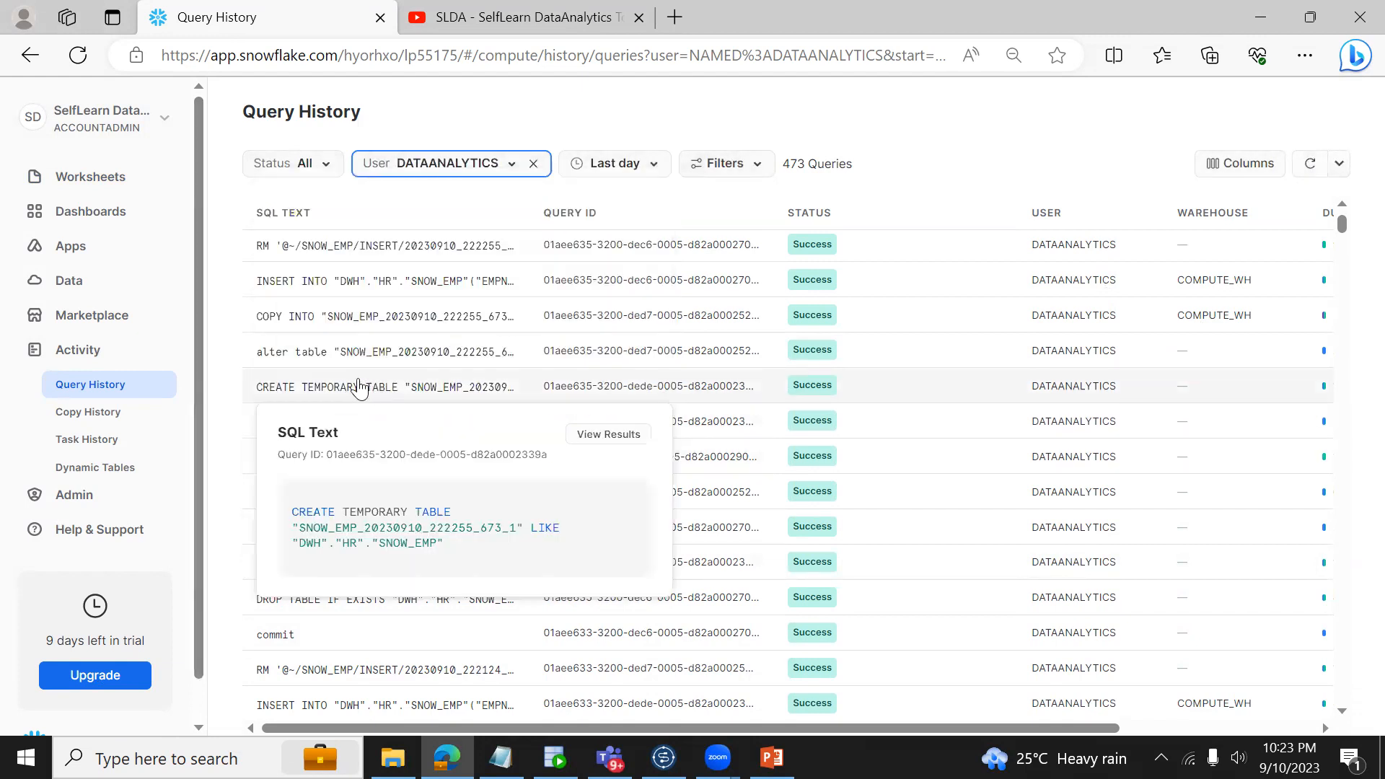
mouse_move(308, 348)
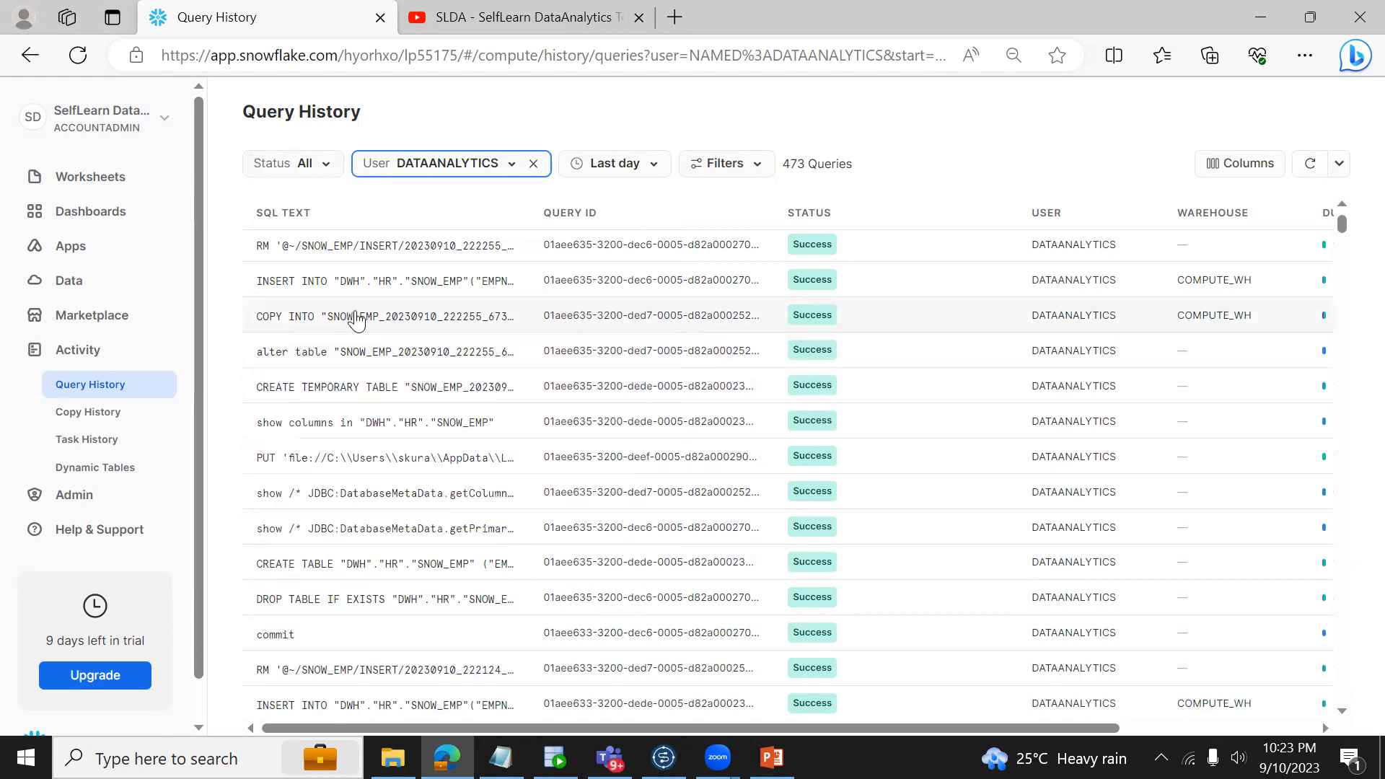
mouse_move(362, 324)
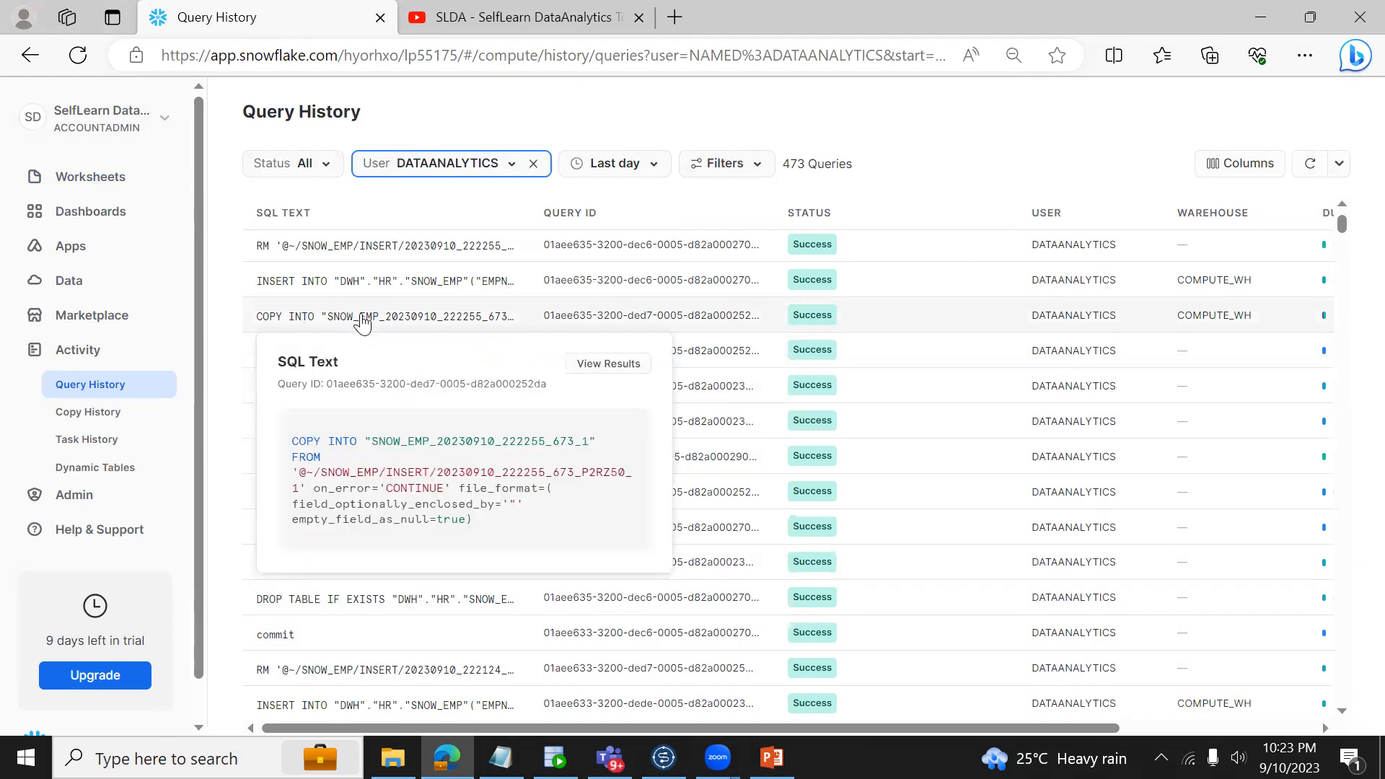
mouse_move(362, 288)
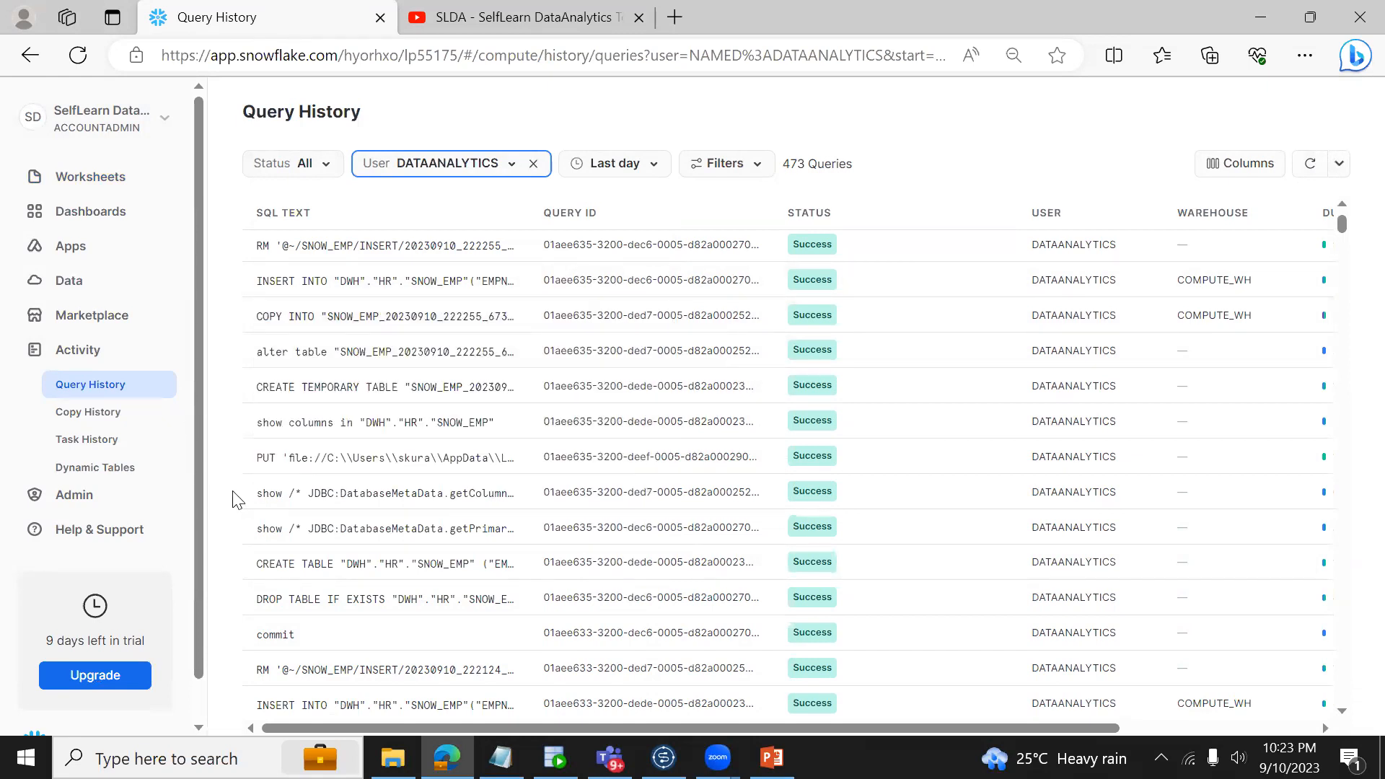
mouse_move(398, 492)
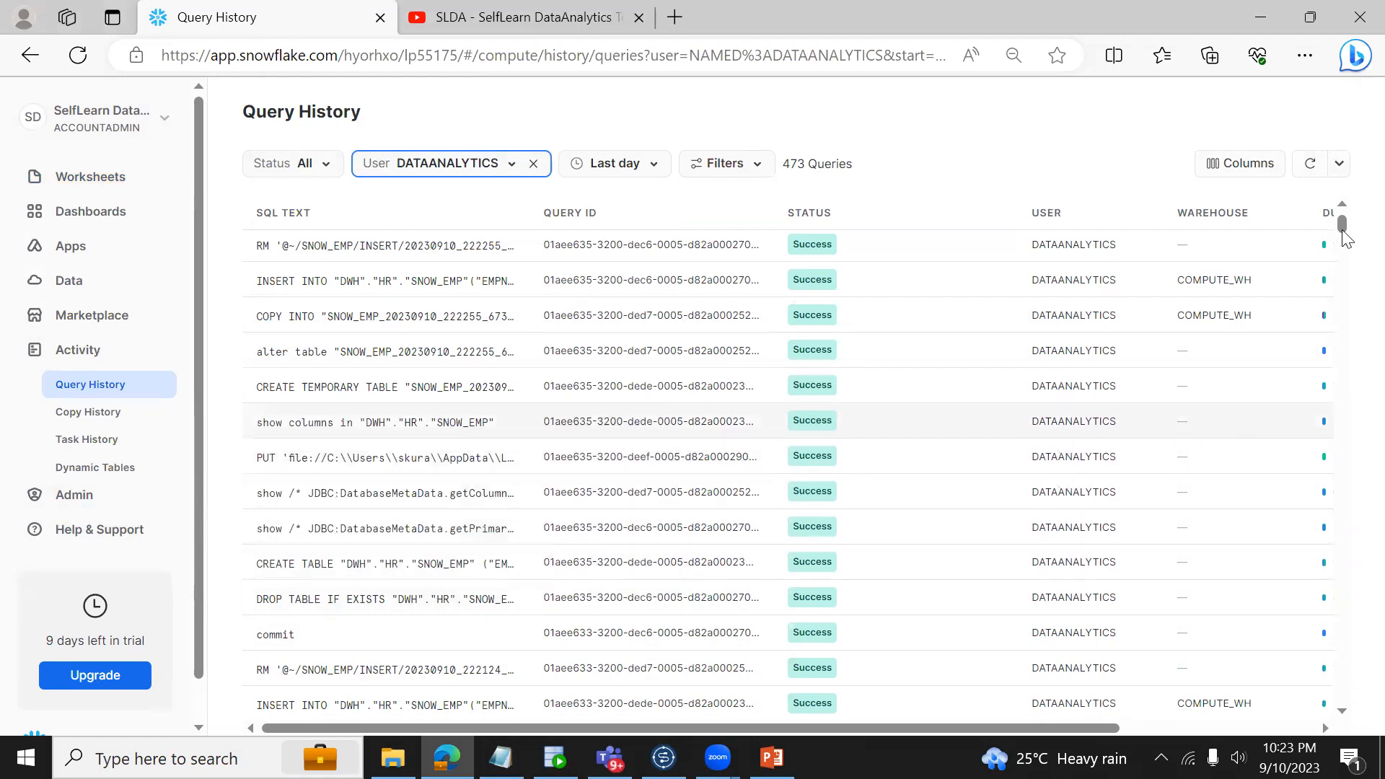
scroll(1345, 242, "down", 4)
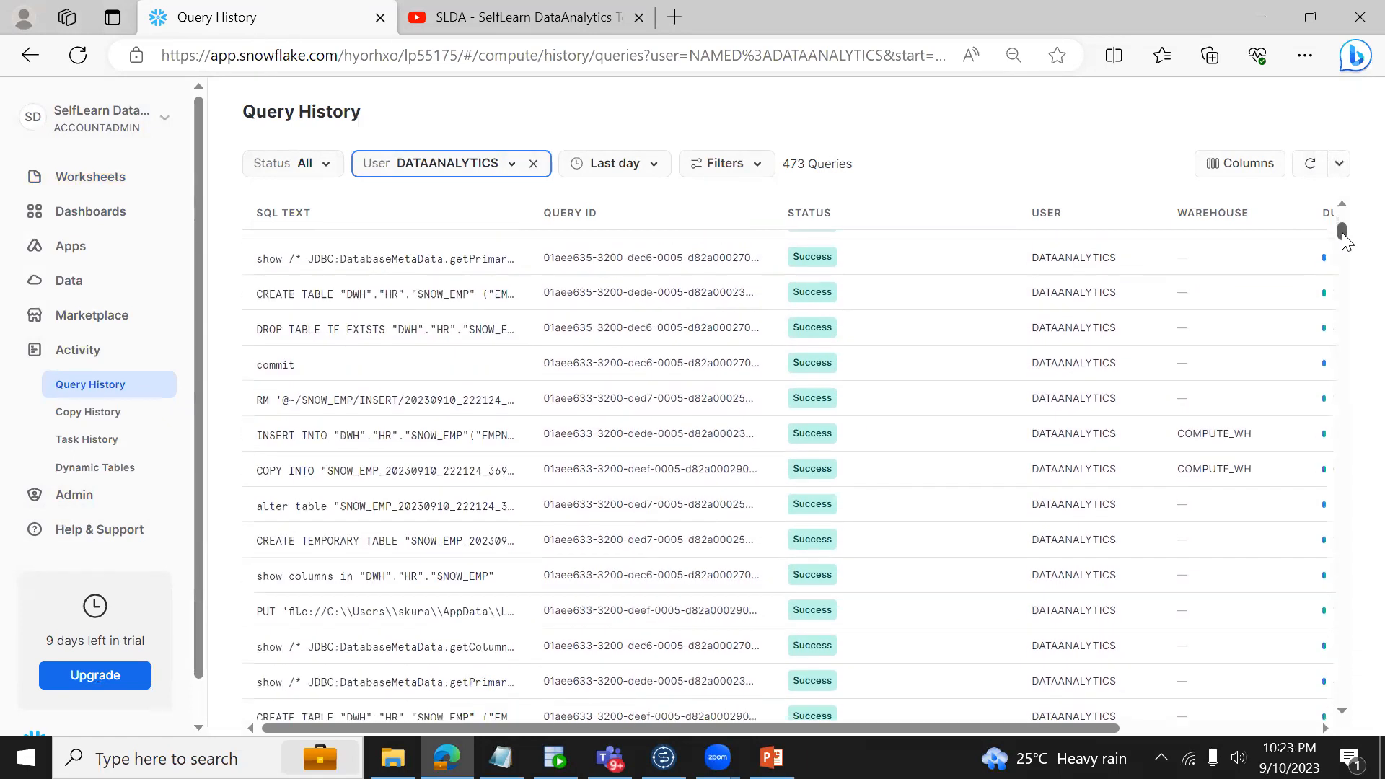
Step: Switch back to Talend, view the component settings of DEPT and SNOW_EMP, and save job_TMAP_JOINS
key("alt+Tab")
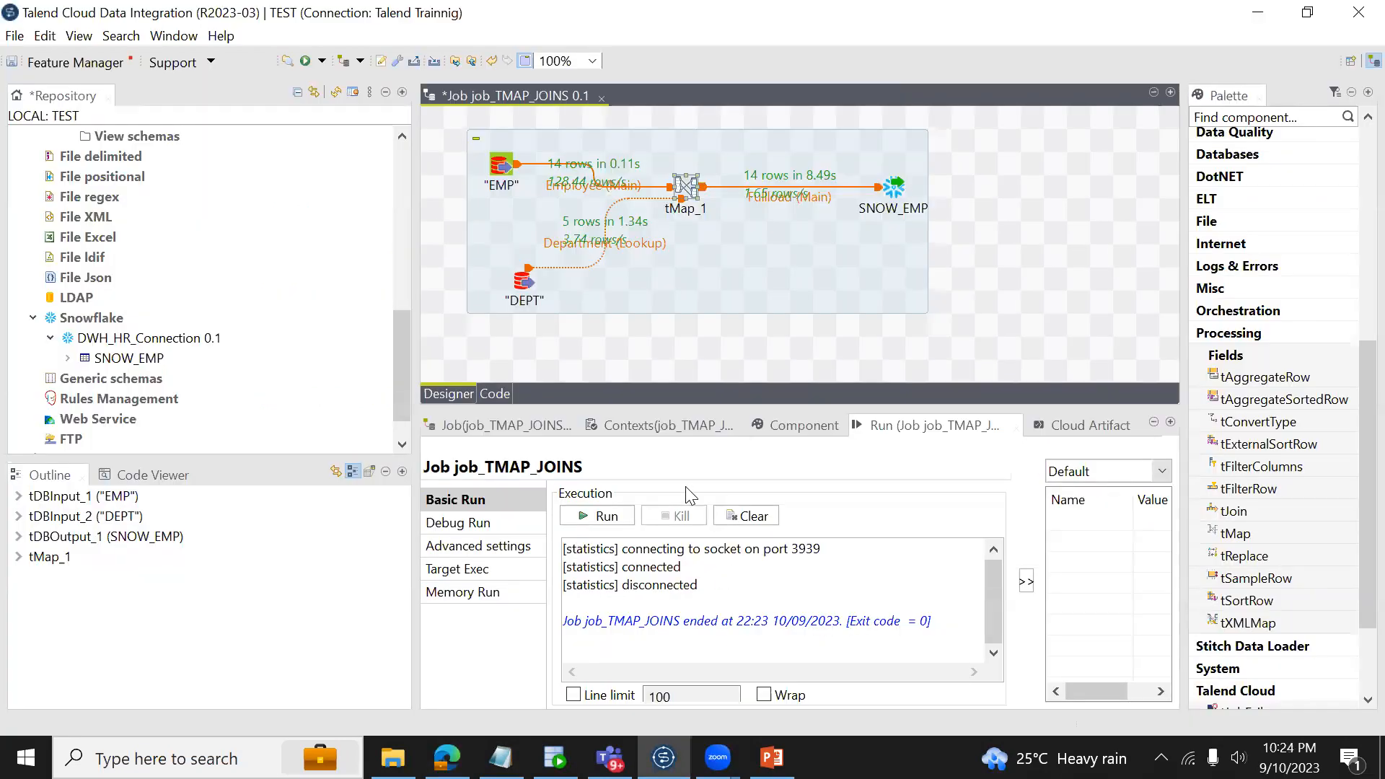
left_click(530, 281)
left_click(775, 418)
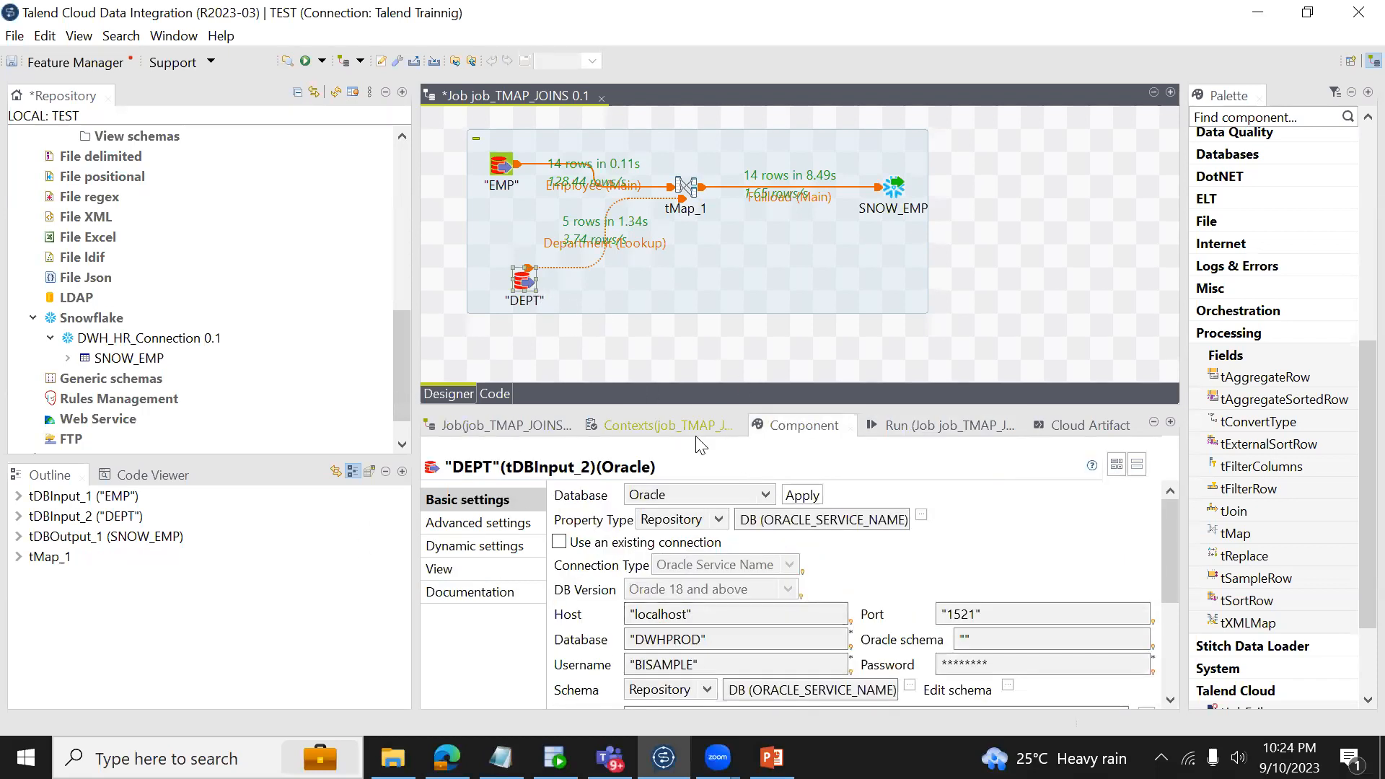
left_click(896, 188)
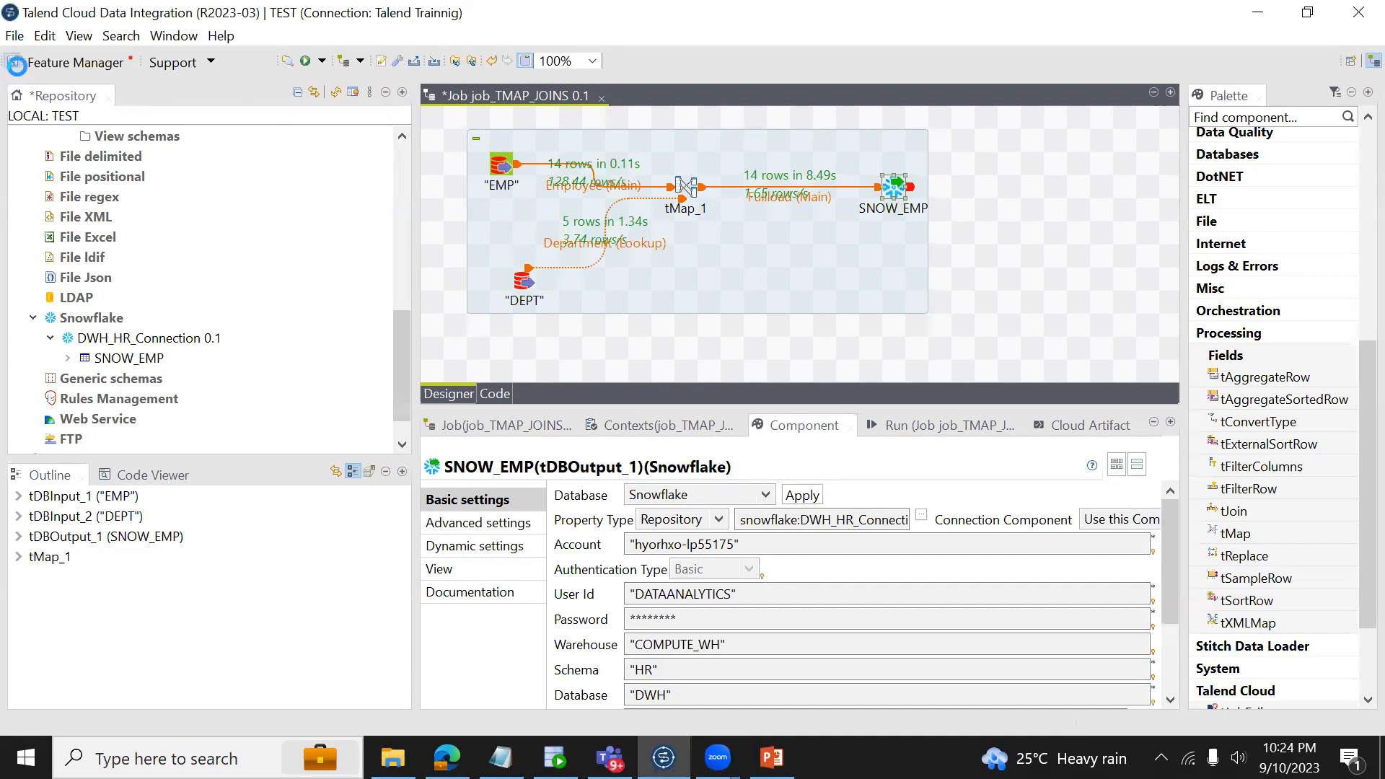
left_click(12, 62)
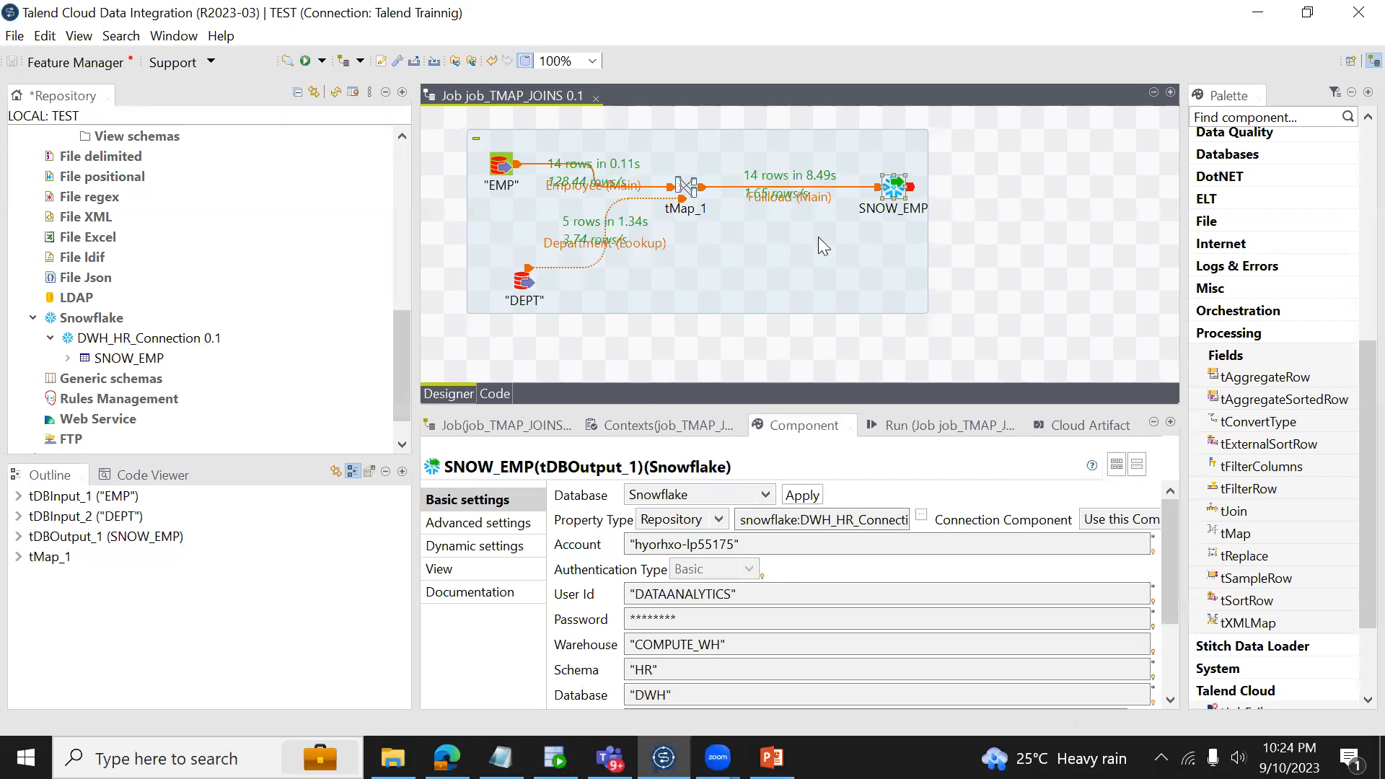